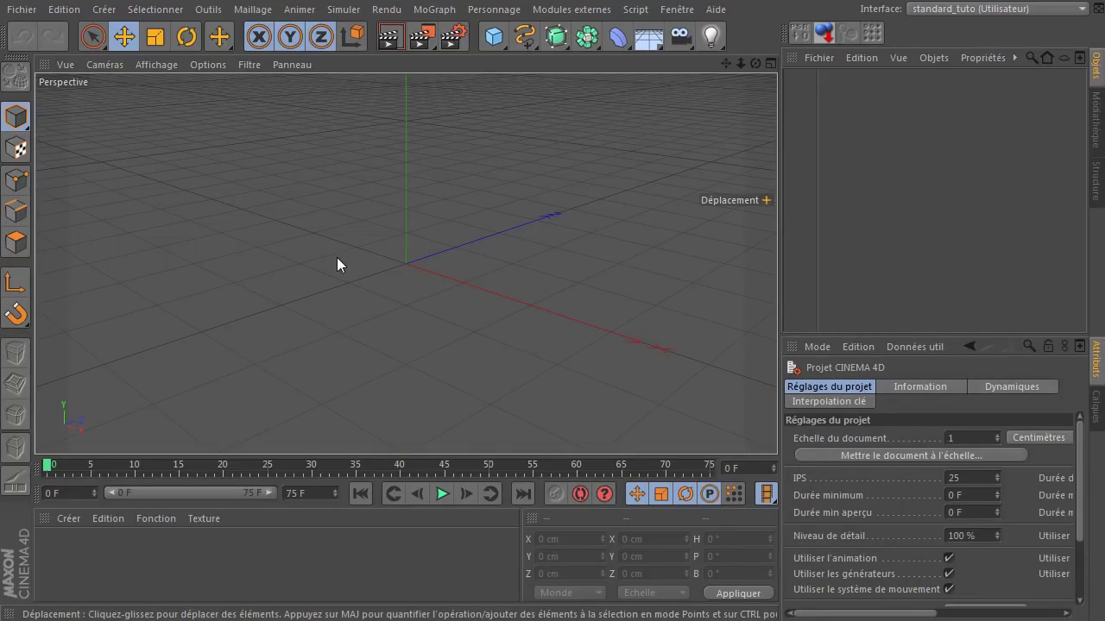
Step: Add a cube primitive at the origin and scale it uniformly down to about 32 cm per side
drag(494, 37, 699, 59)
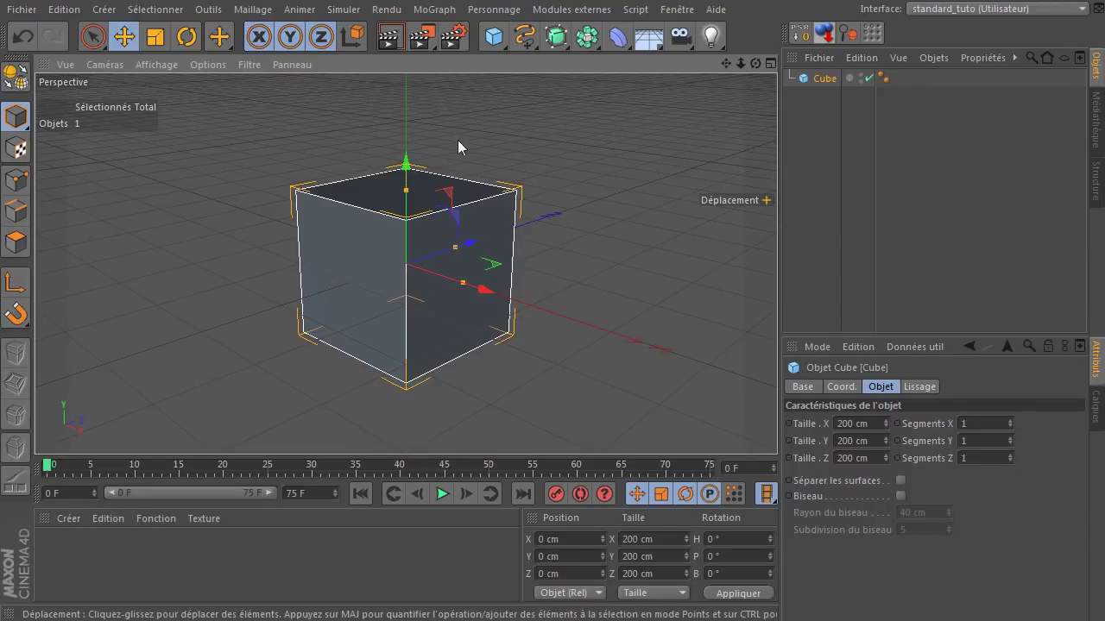
click(156, 36)
drag(626, 173, 147, 207)
click(93, 36)
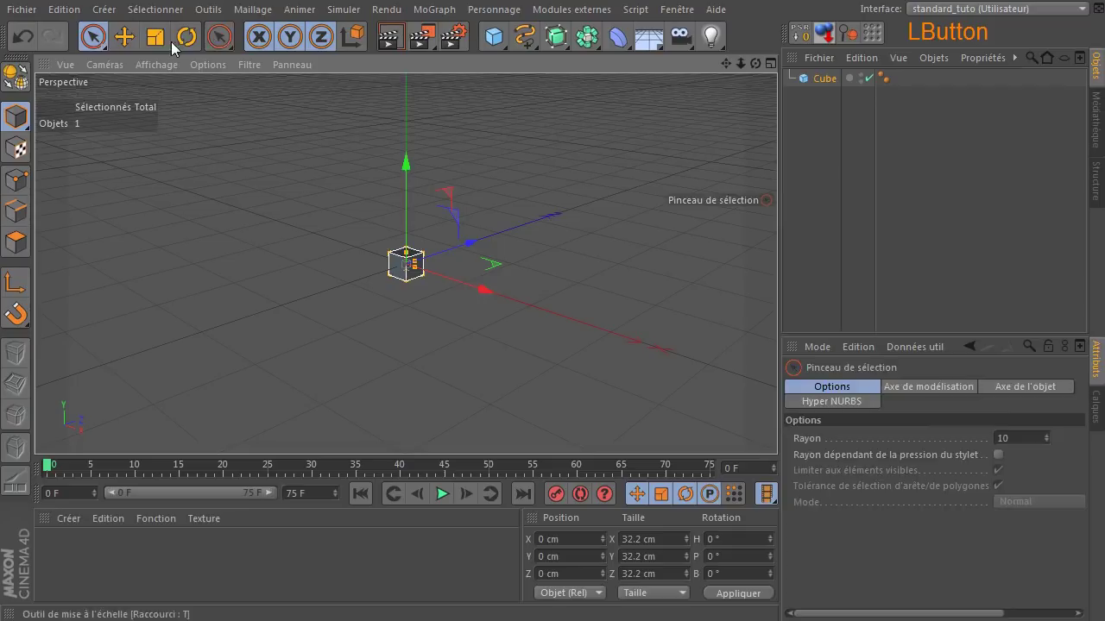
Step: Set the perspective view's display to Gouraud shading with lines (Ombrage de Gouraud (lignes))
click(164, 64)
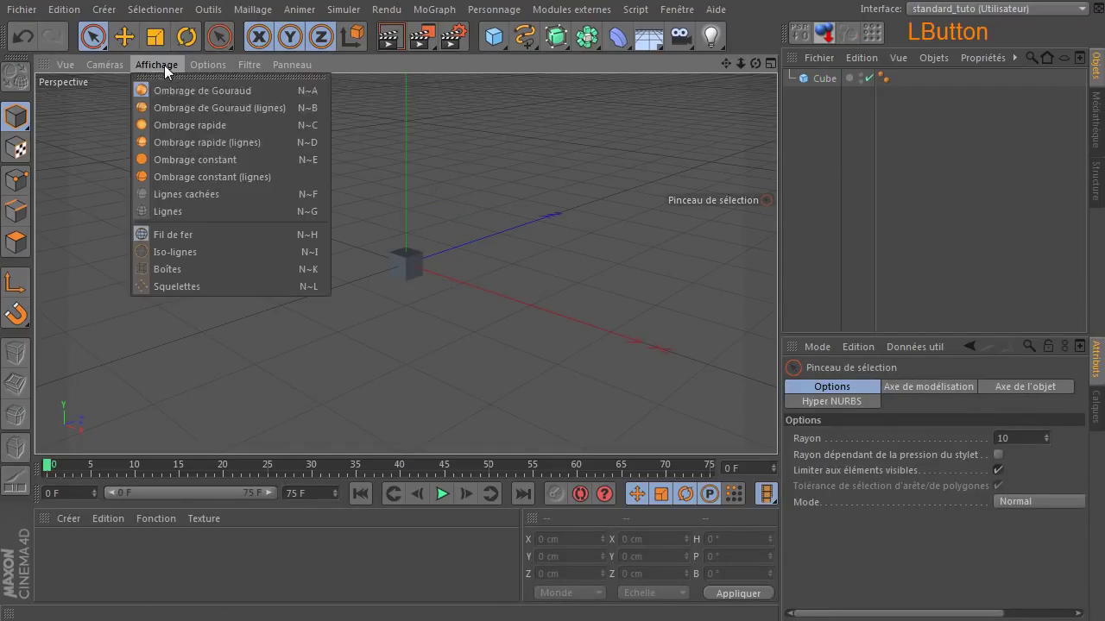
click(160, 107)
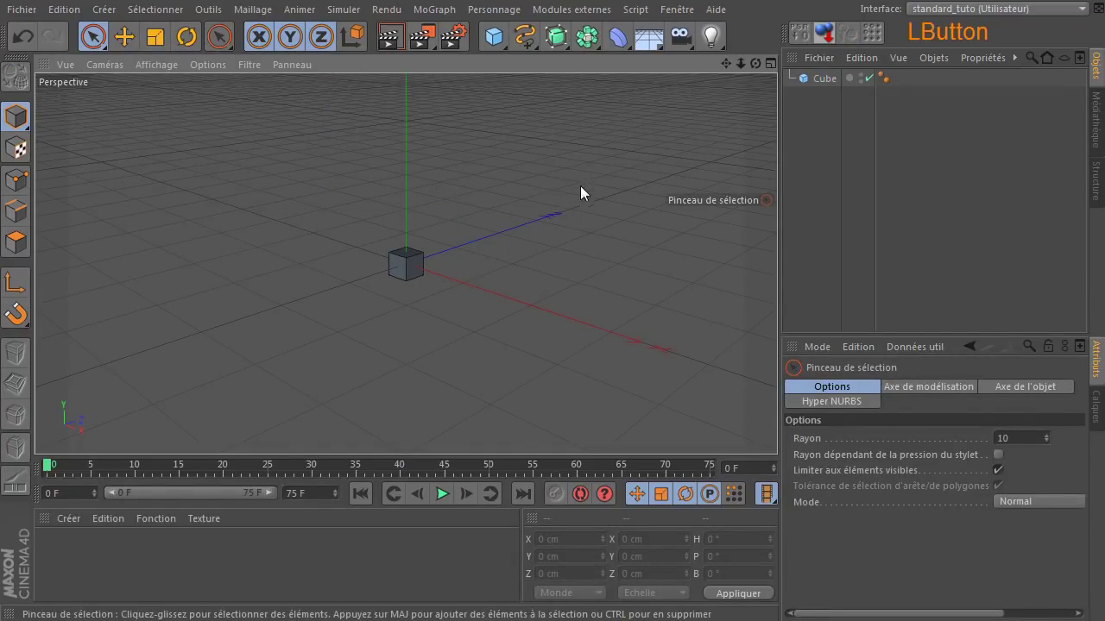
middle_click(399, 272)
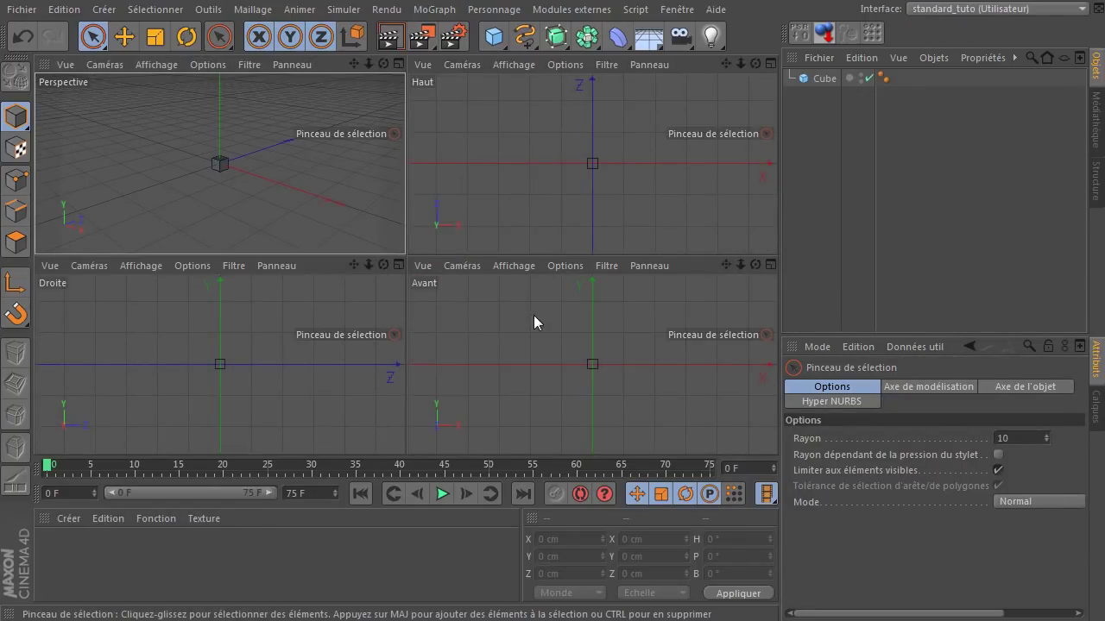
middle_click(214, 147)
Step: Add a circle spline (Cercle) around the cube in the XY plane and reduce its radius to 40 cm
click(524, 36)
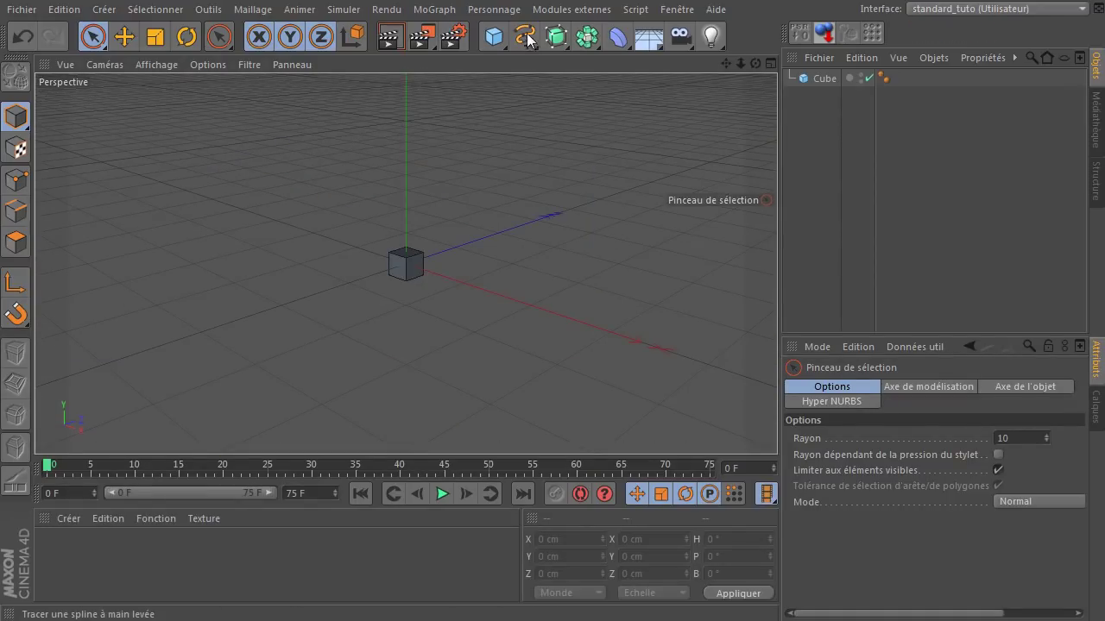
click(676, 118)
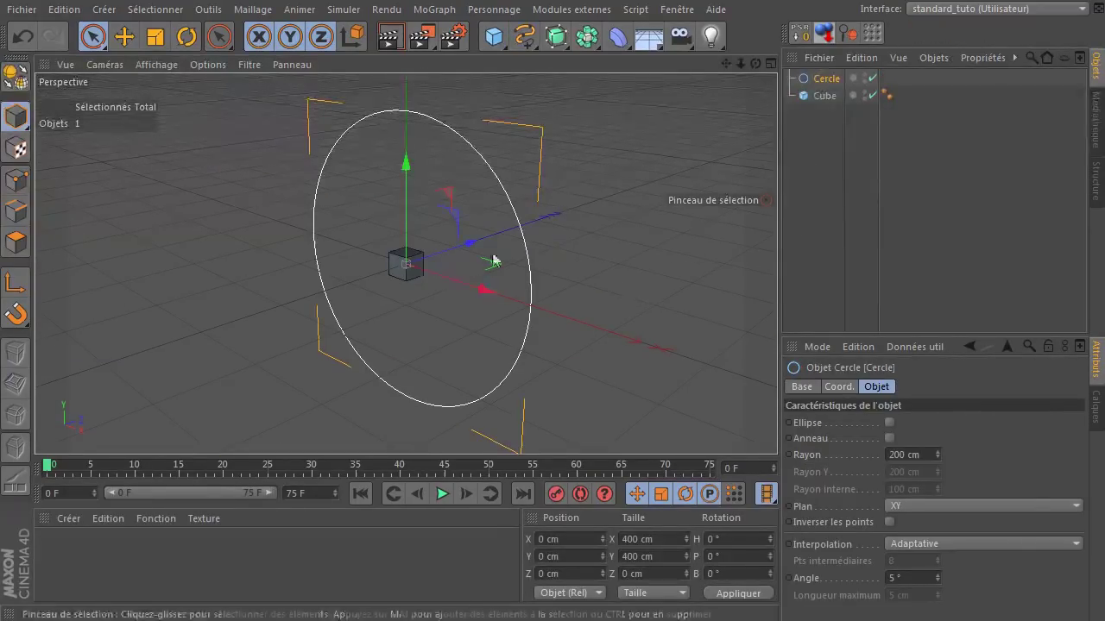
click(811, 105)
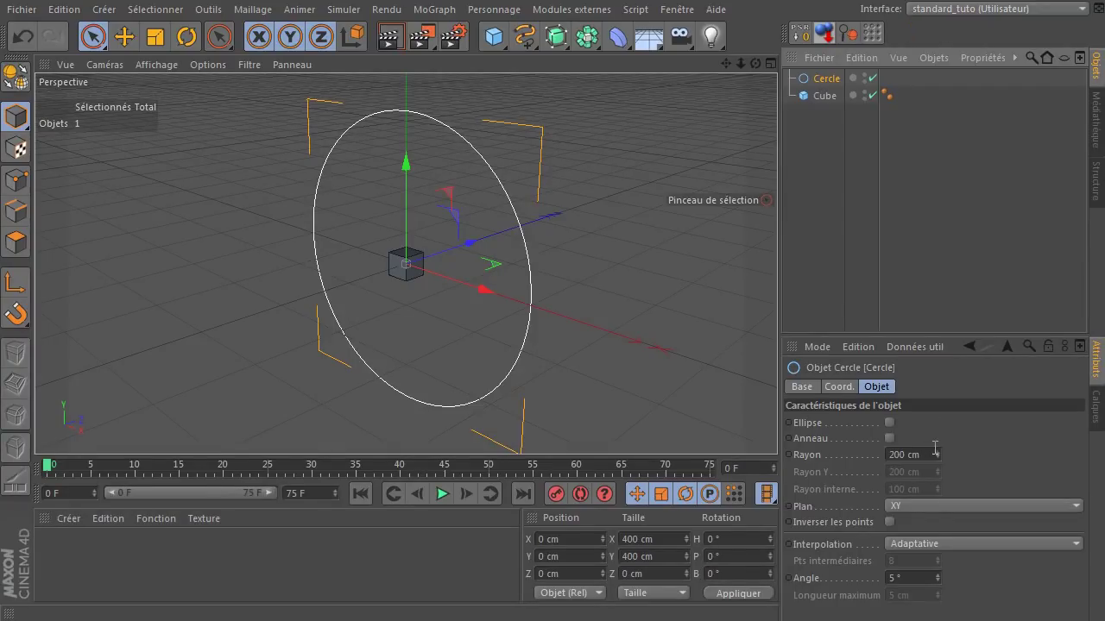
drag(939, 451, 889, 452)
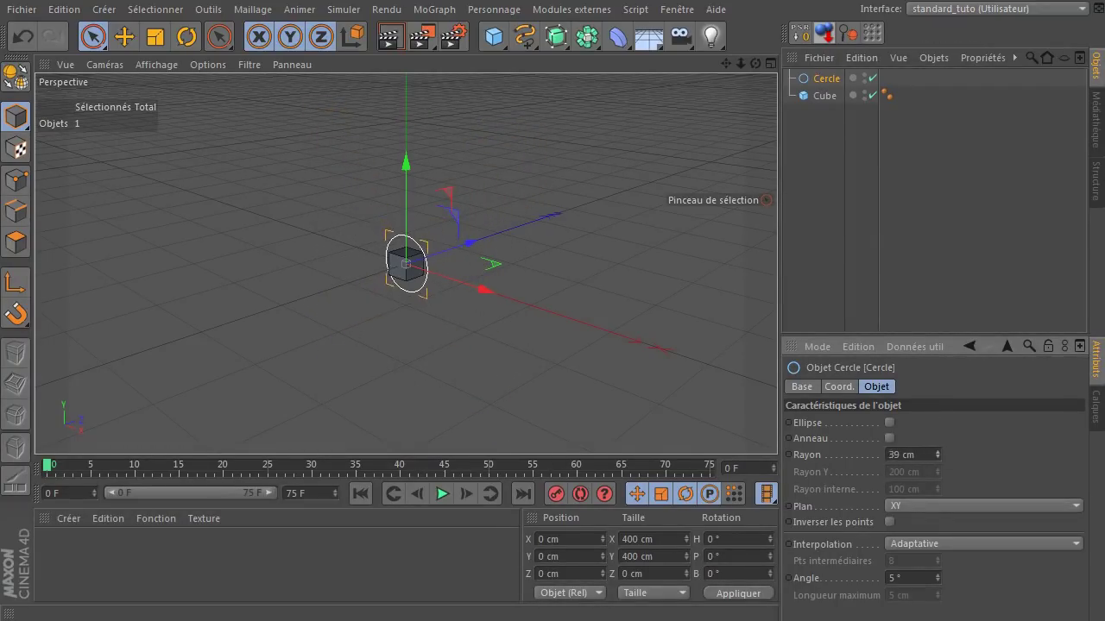
Step: In the front view, draw a three-point linear spline rising diagonally from the circle to about X 193, Y 159 cm, then running horizontally to about X 387 cm
middle_click(568, 159)
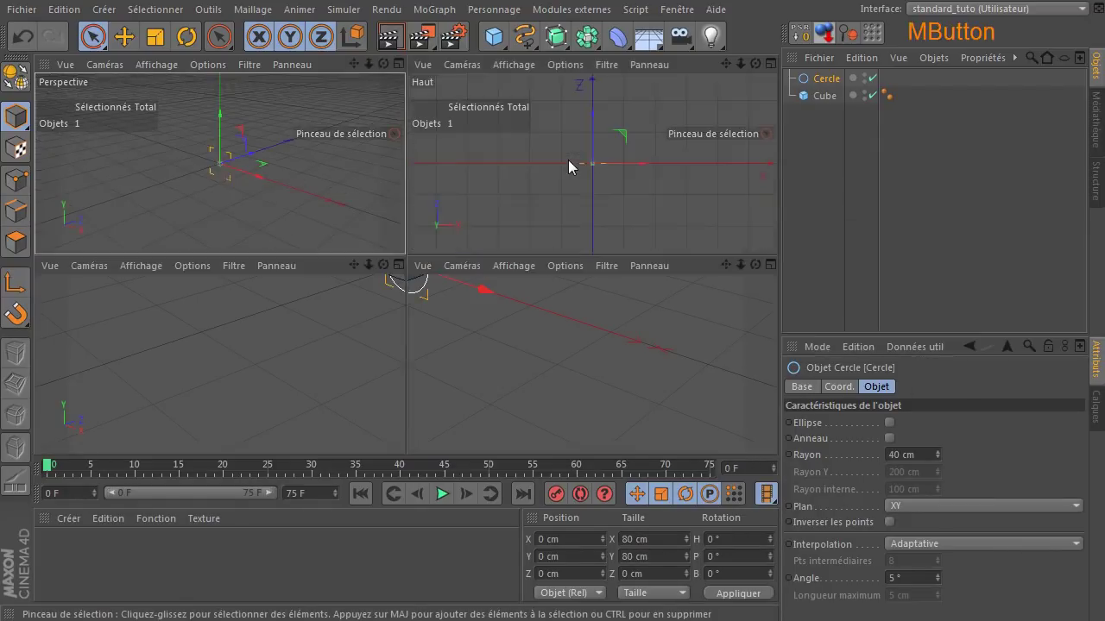
click(585, 304)
middle_click(594, 309)
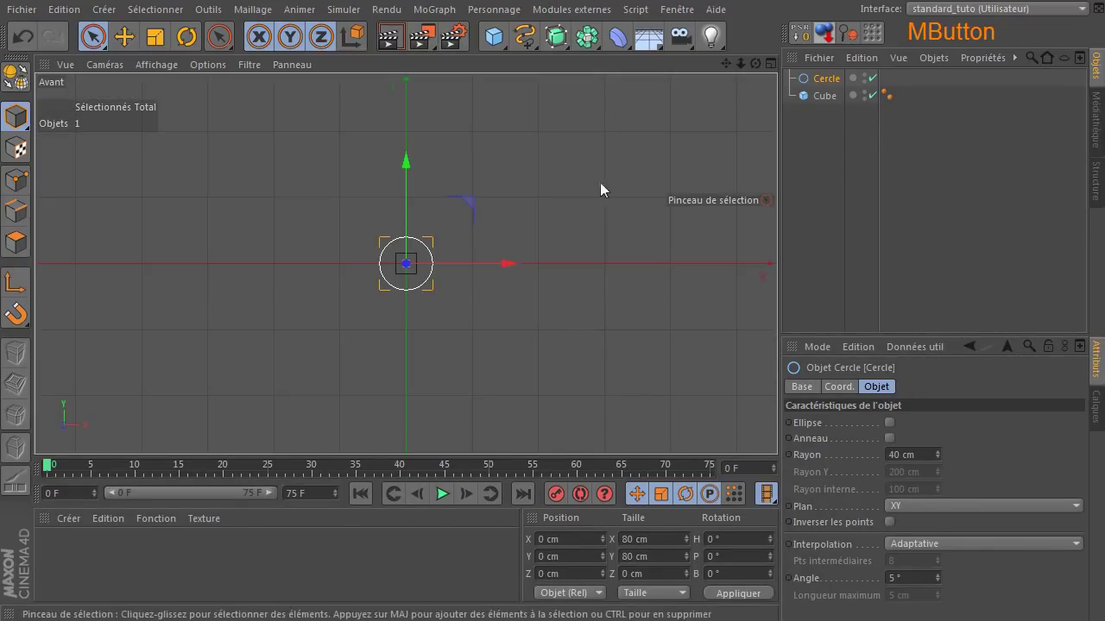
drag(525, 36, 611, 78)
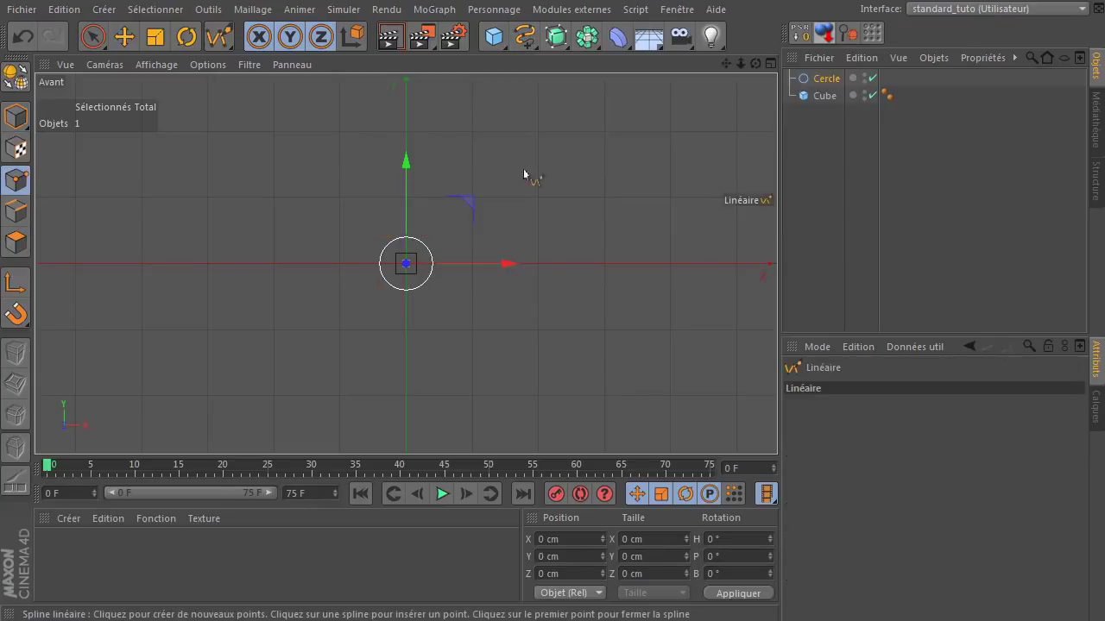
click(423, 245)
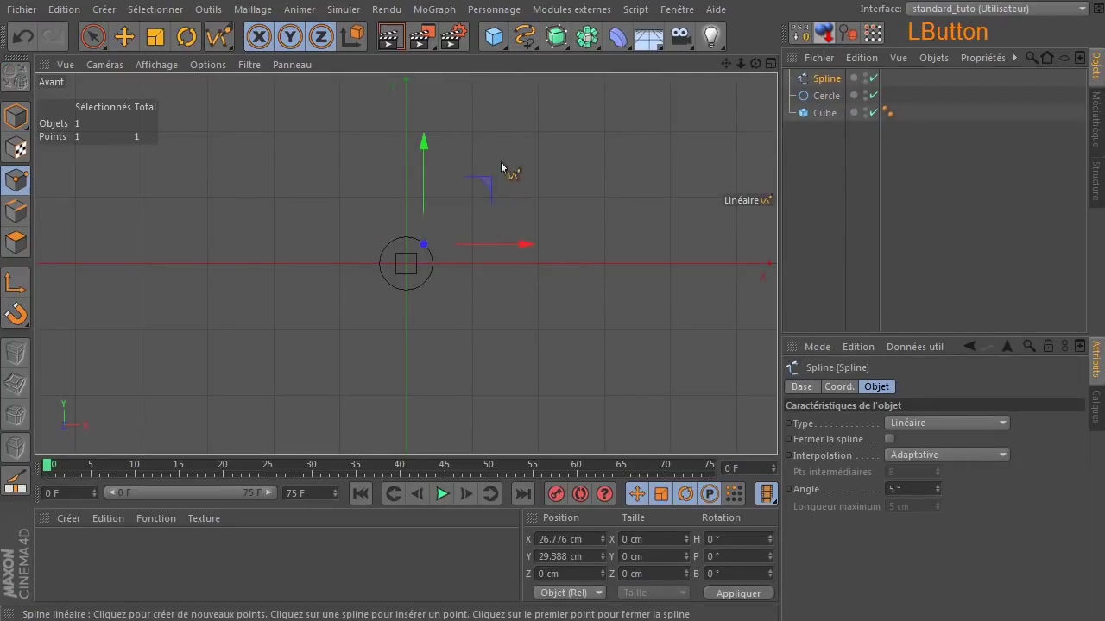
click(533, 159)
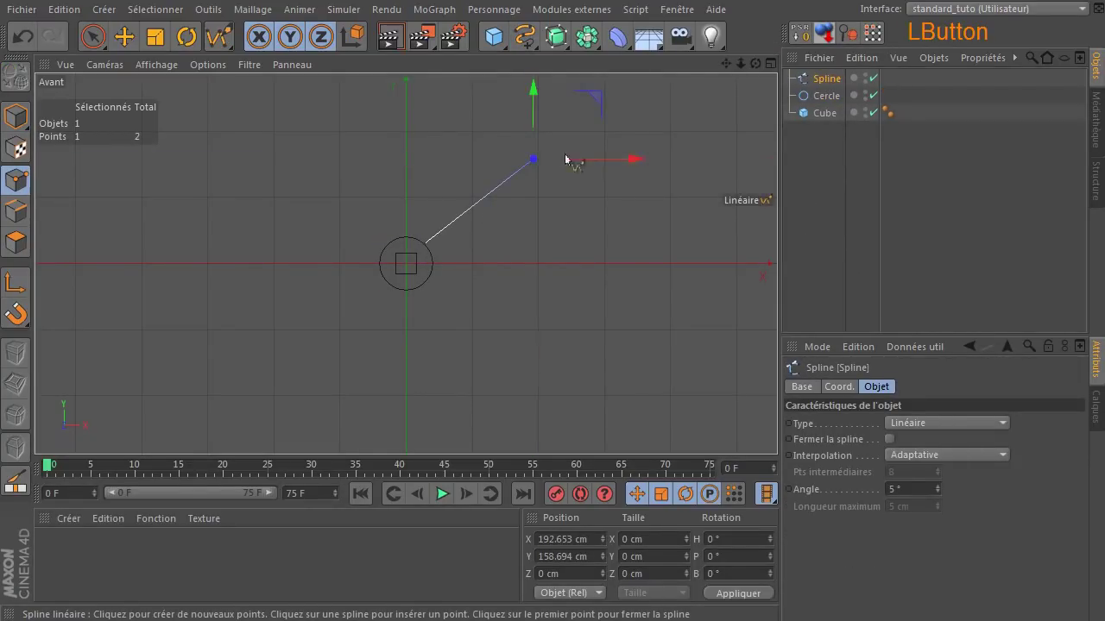
click(662, 157)
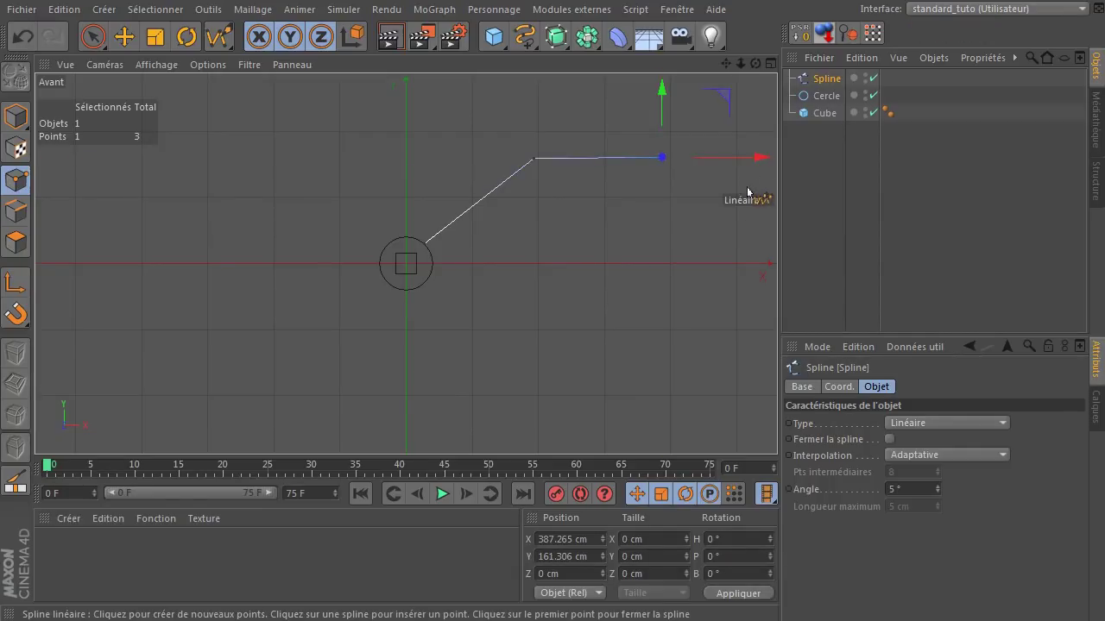
click(100, 39)
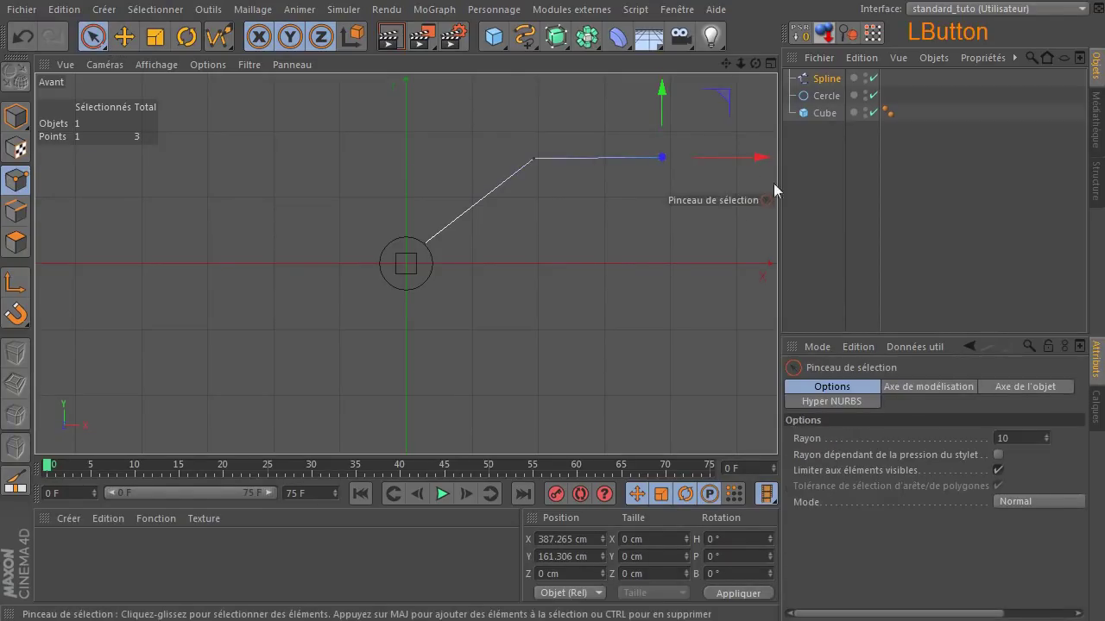
Step: Add a MoGraph text object (Mo Texte) and scale it down as an object to about 206 cm wide and 66 cm high
drag(721, 66, 721, 66)
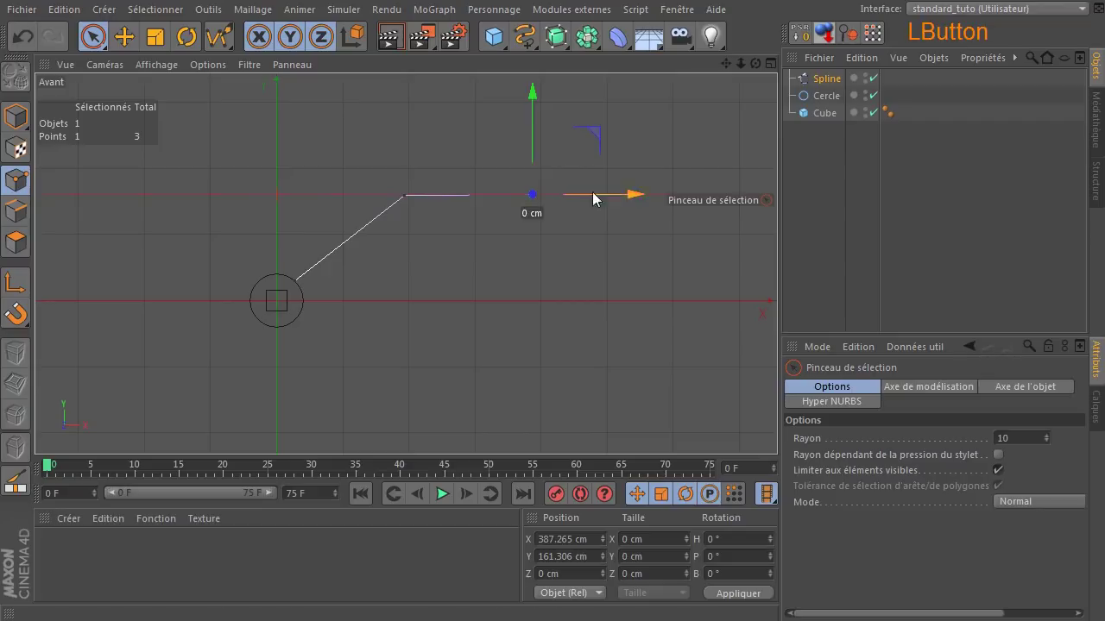
click(435, 9)
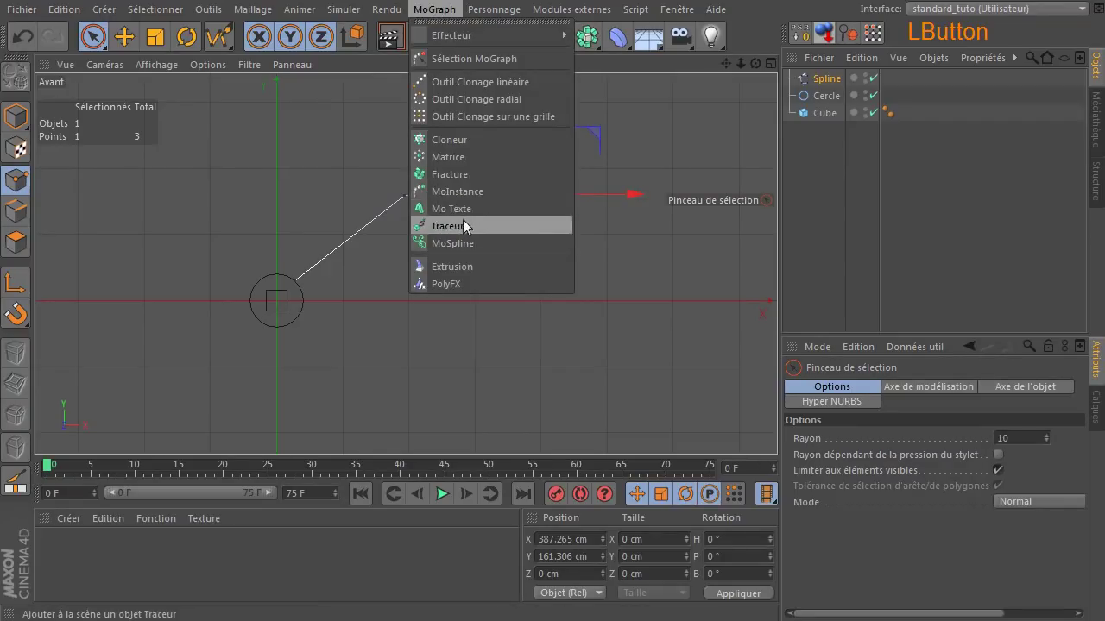
click(461, 209)
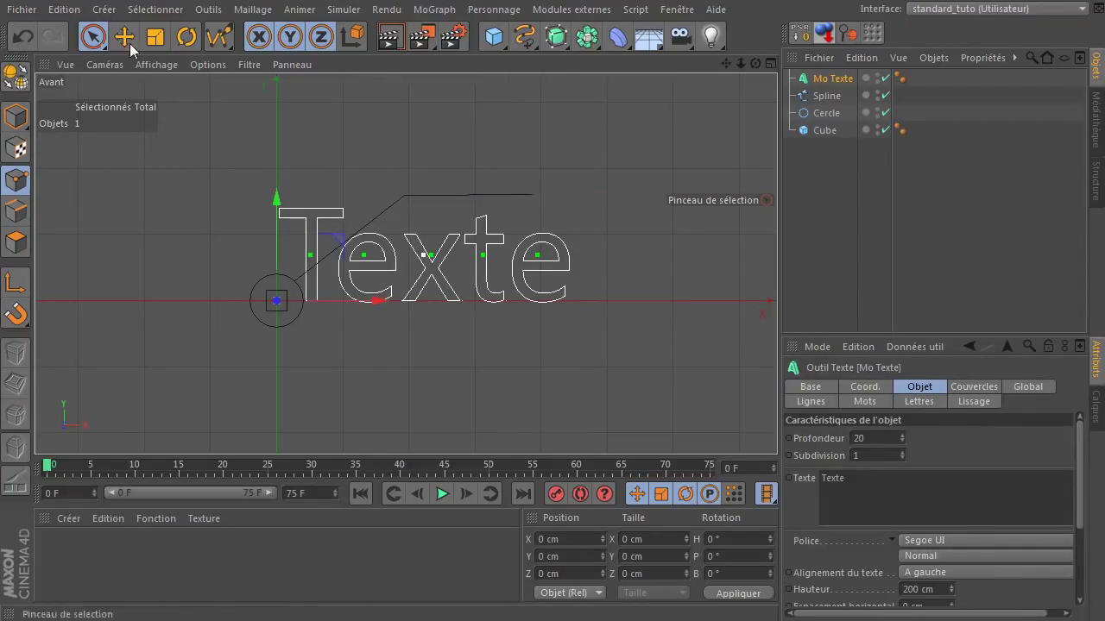
click(15, 117)
click(155, 37)
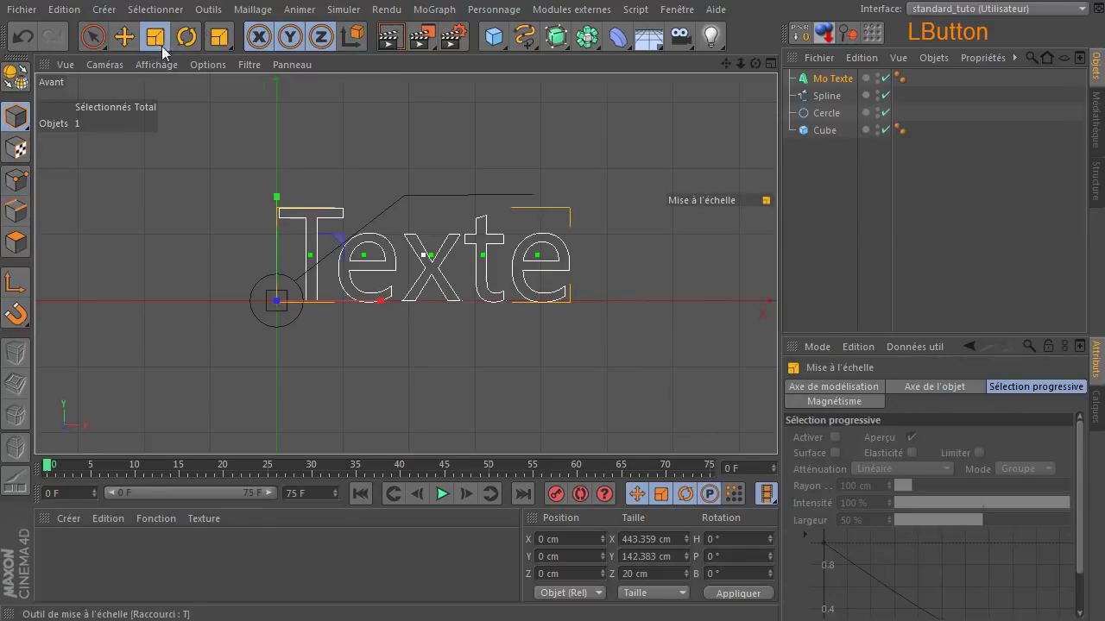
drag(599, 156, 102, 66)
Step: Move the text to the free end of the linear spline, at about X 411 cm, Y 141 cm, and check the layout in perspective
click(124, 37)
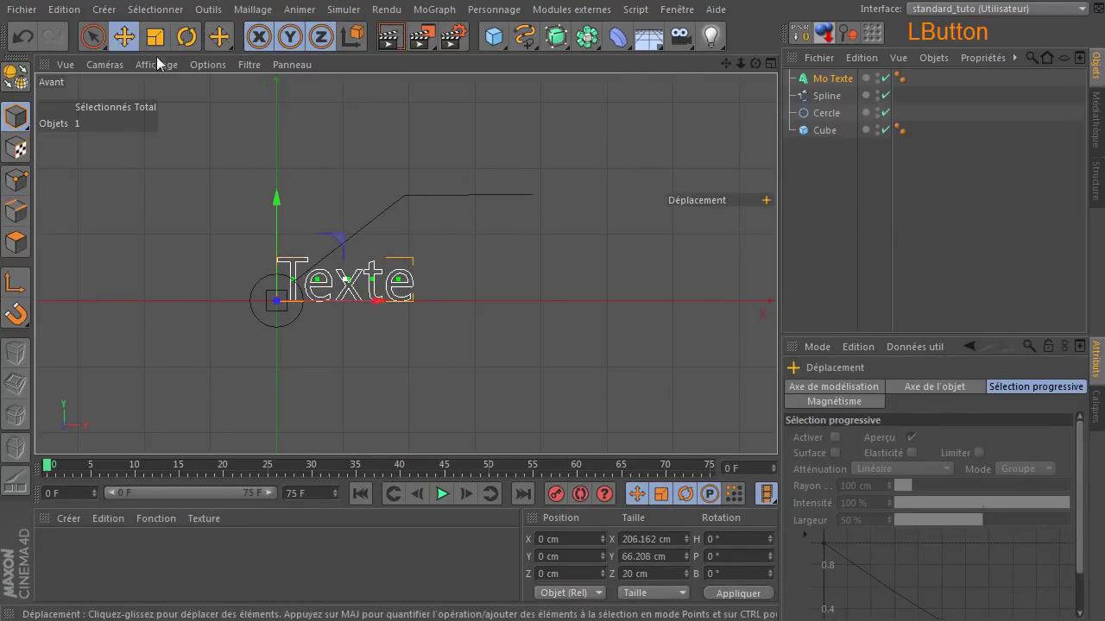
drag(339, 246, 610, 152)
middle_click(526, 257)
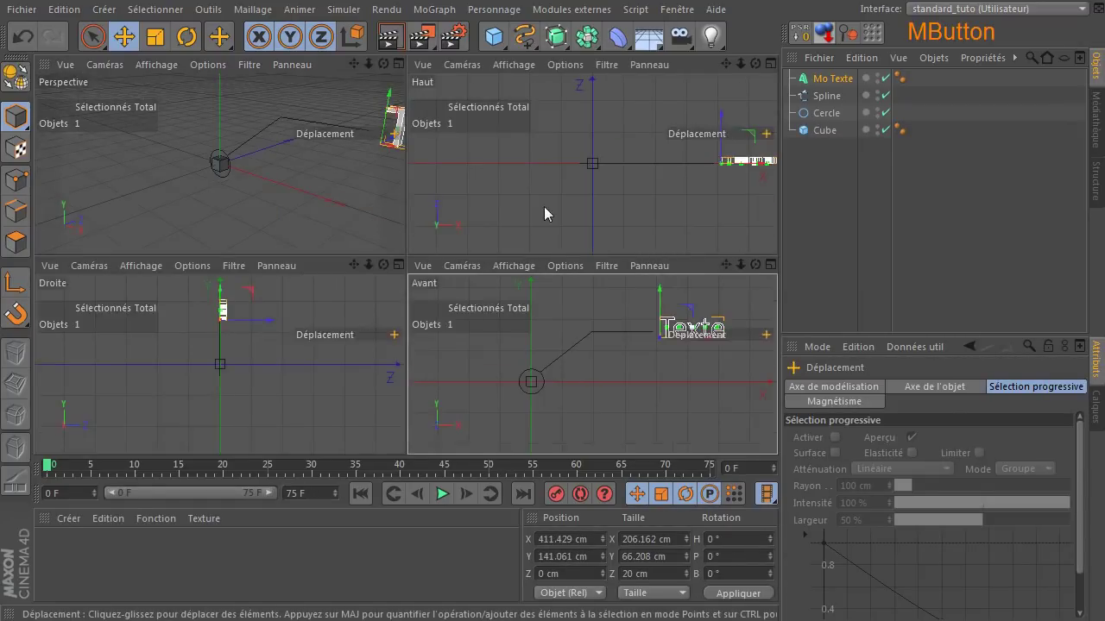
middle_click(313, 172)
drag(739, 64, 698, 124)
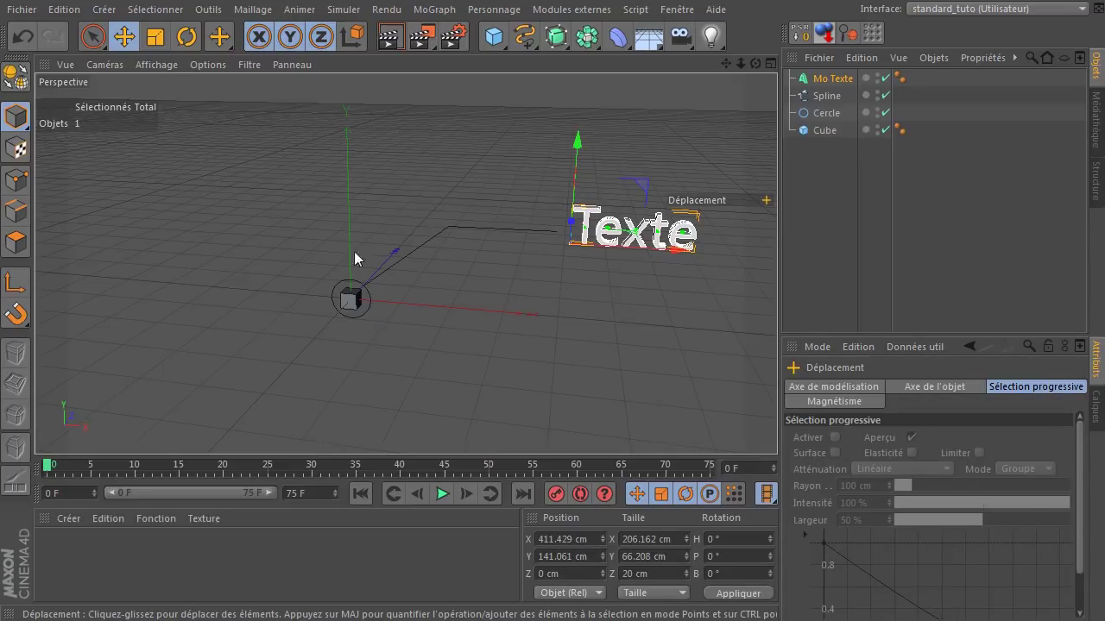
Step: Delete the cube from the centre of the circle
middle_click(507, 232)
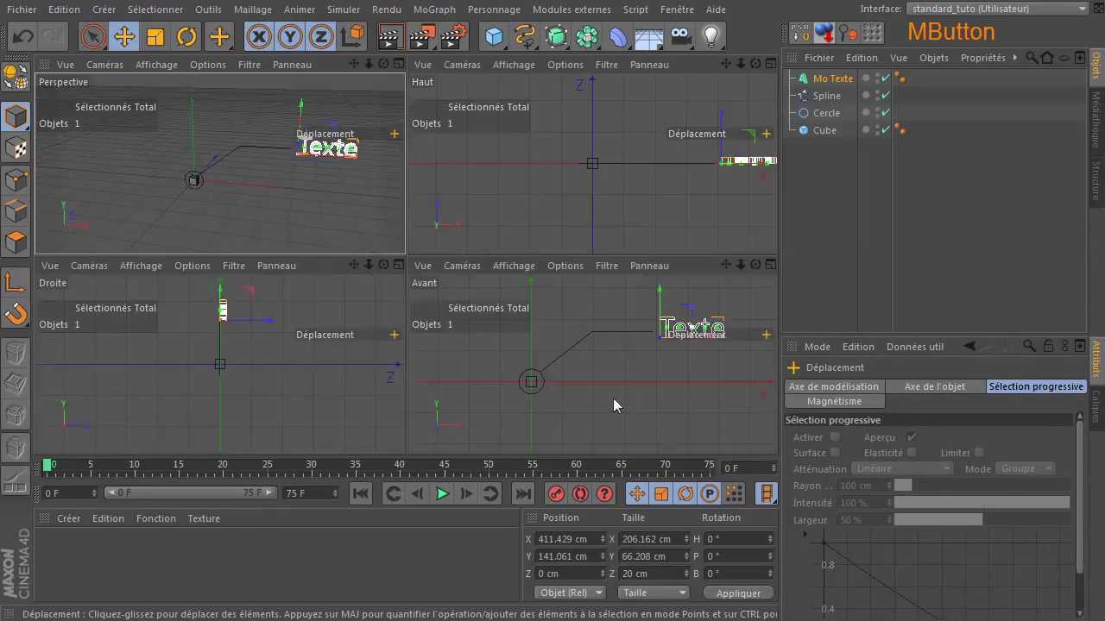
middle_click(608, 384)
click(227, 314)
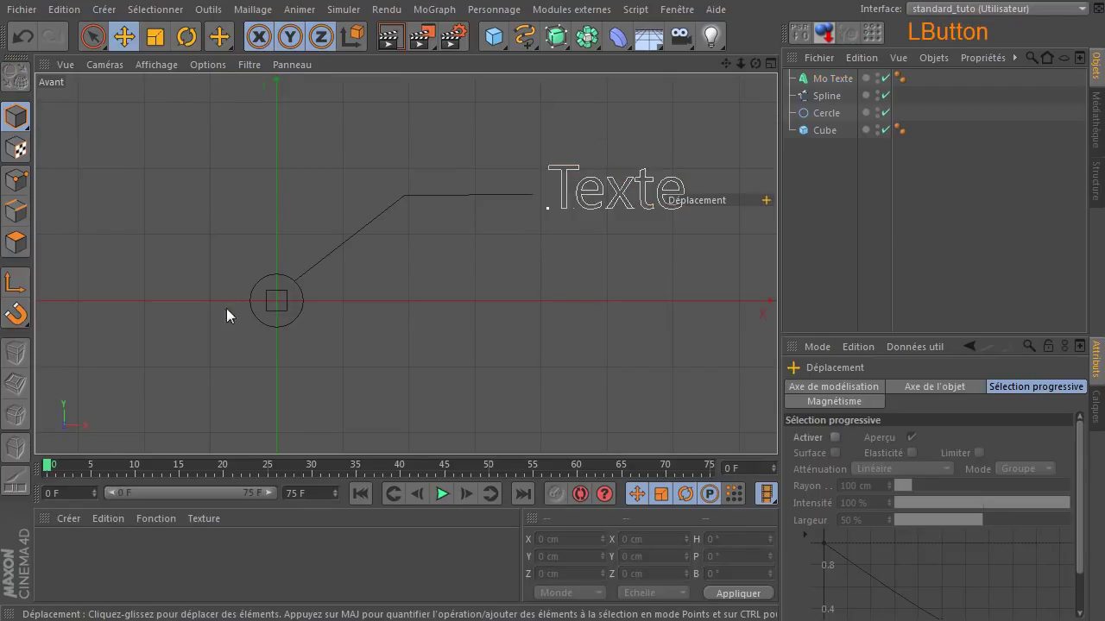
click(274, 306)
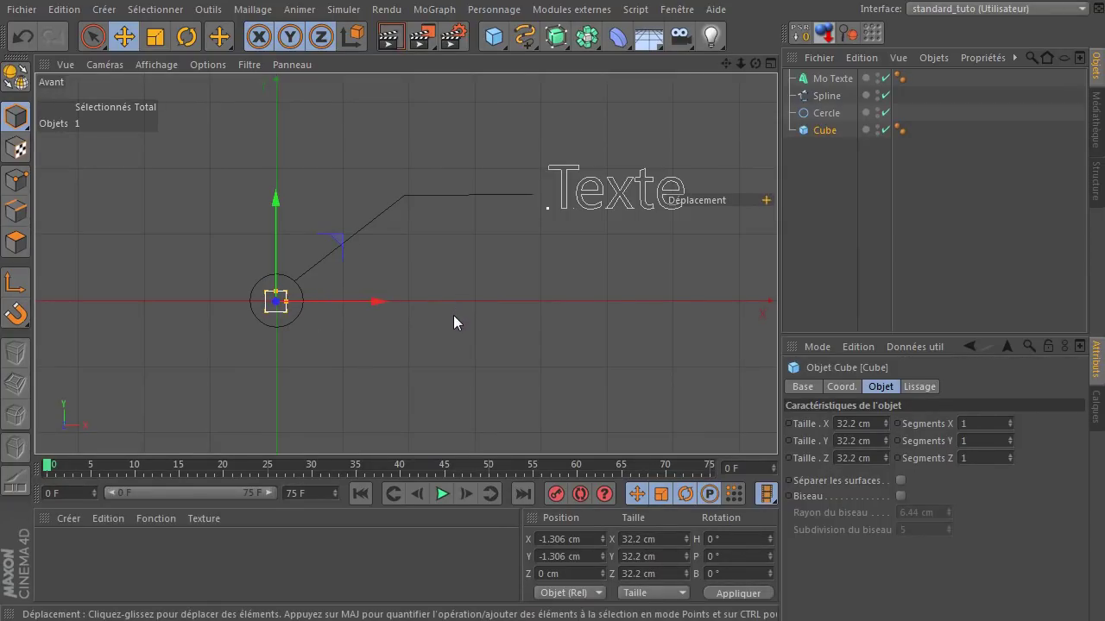
key(Delete)
click(395, 312)
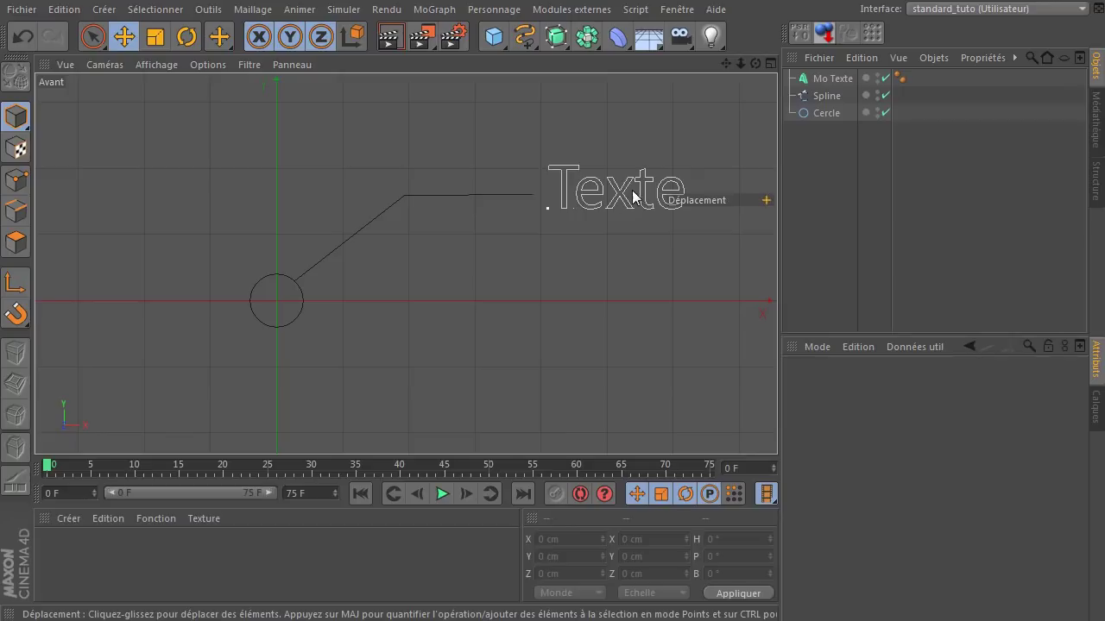
Step: Nudge the linear spline to about X 2.6 cm, Y -1.3 cm and the circle to about X 1.3 cm
click(251, 312)
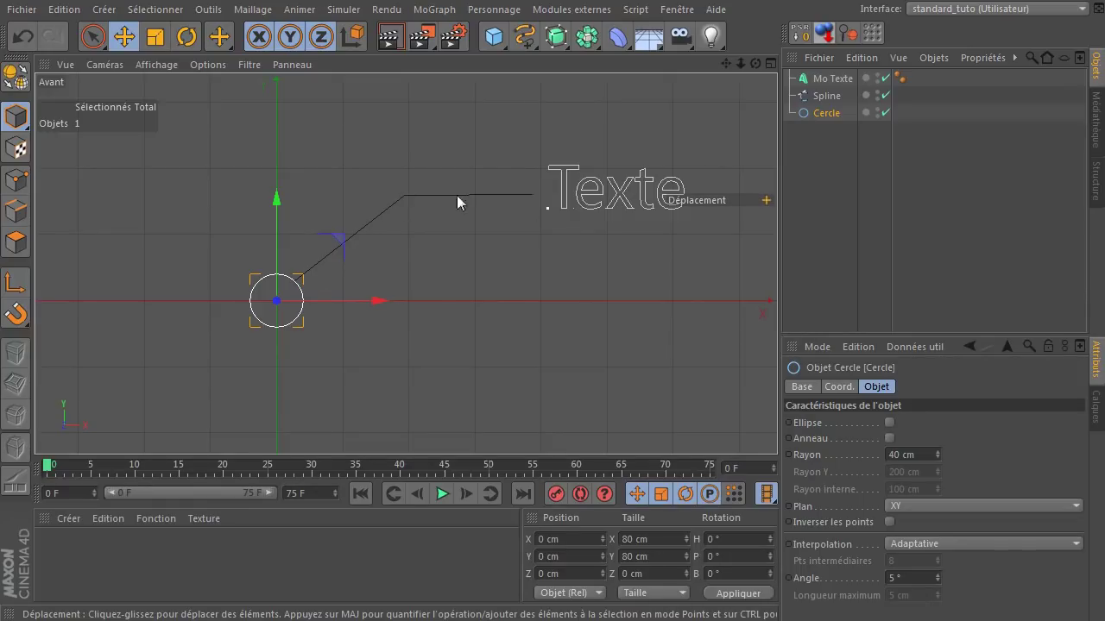
click(496, 195)
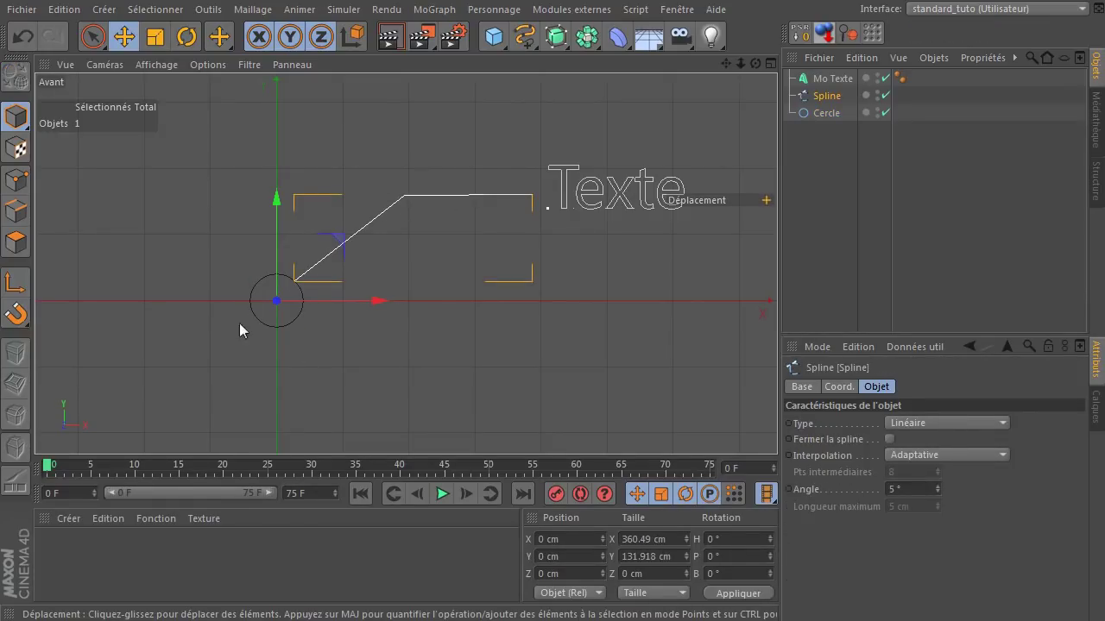
click(291, 319)
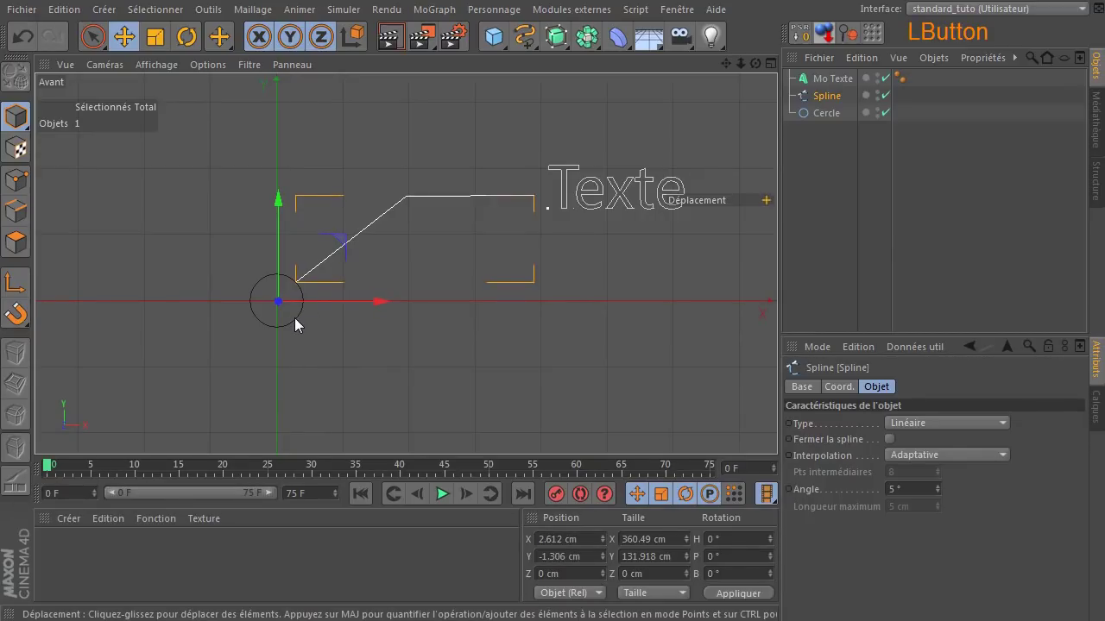
click(357, 238)
click(418, 346)
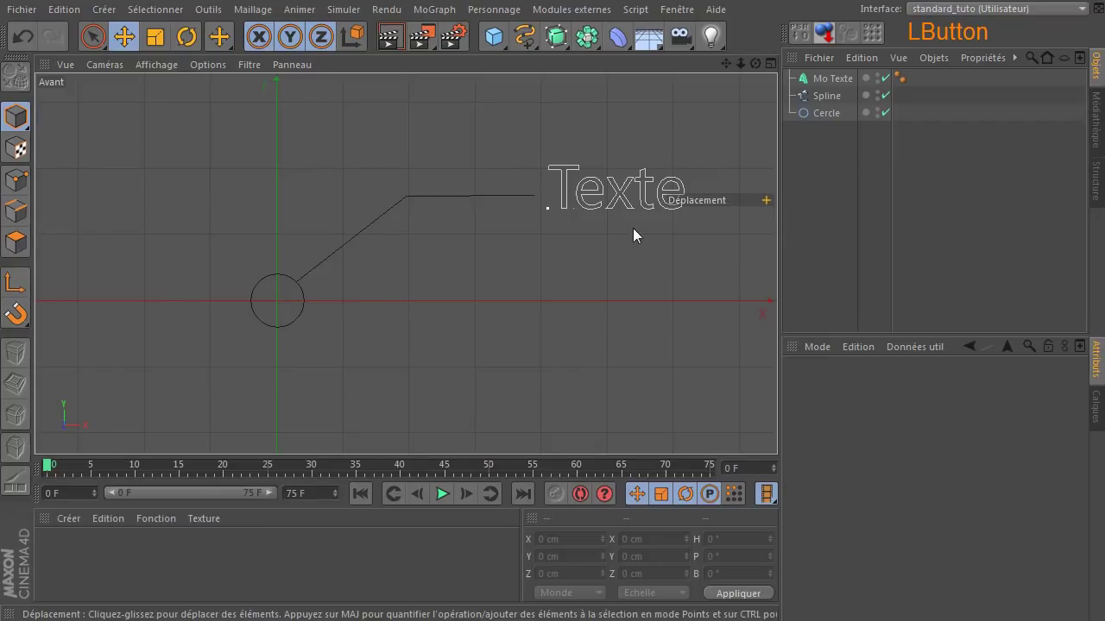
Step: Lower the text to about Y 125 cm so it is vertically centred on the spline's horizontal segment
click(559, 195)
mouse_move(602, 153)
mouse_down()
mouse_move(594, 190)
mouse_move(524, 116)
mouse_move(602, 163)
mouse_up()
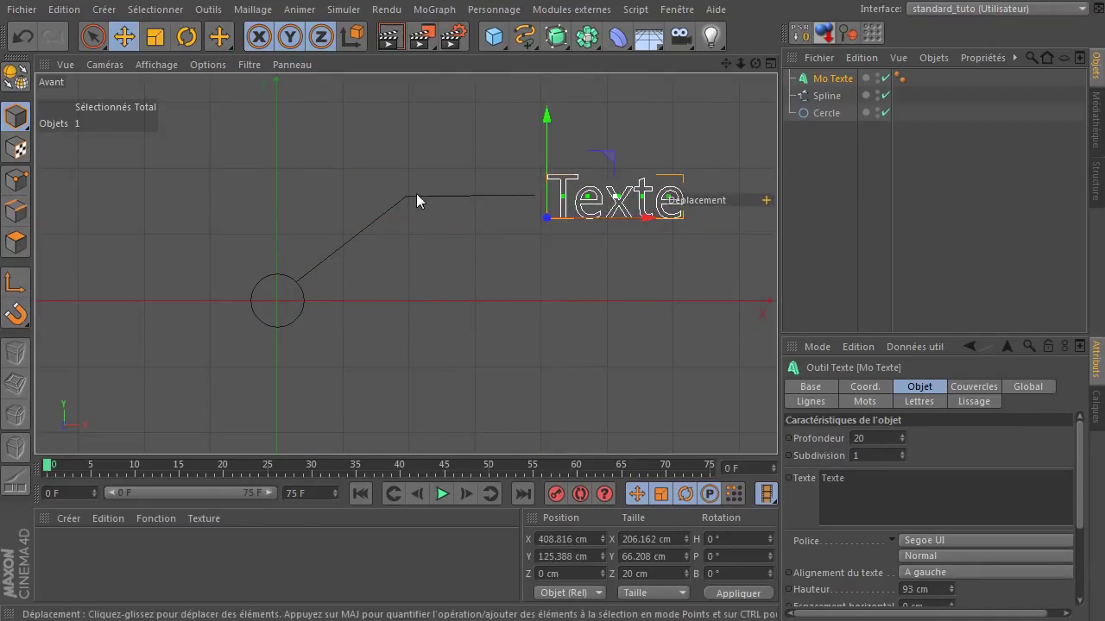
click(410, 196)
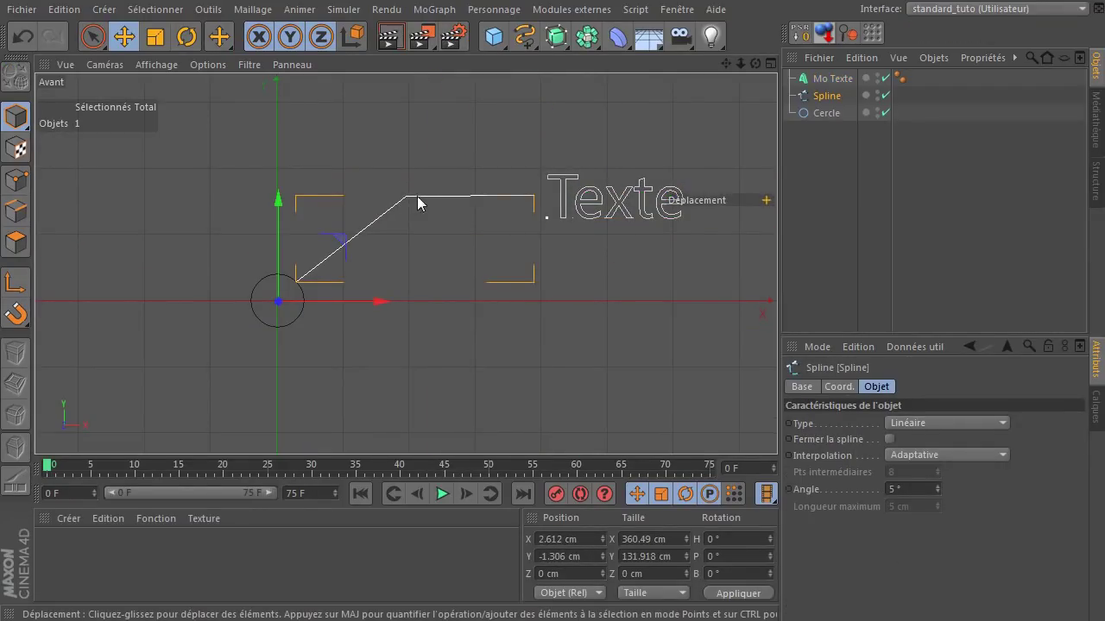
click(275, 327)
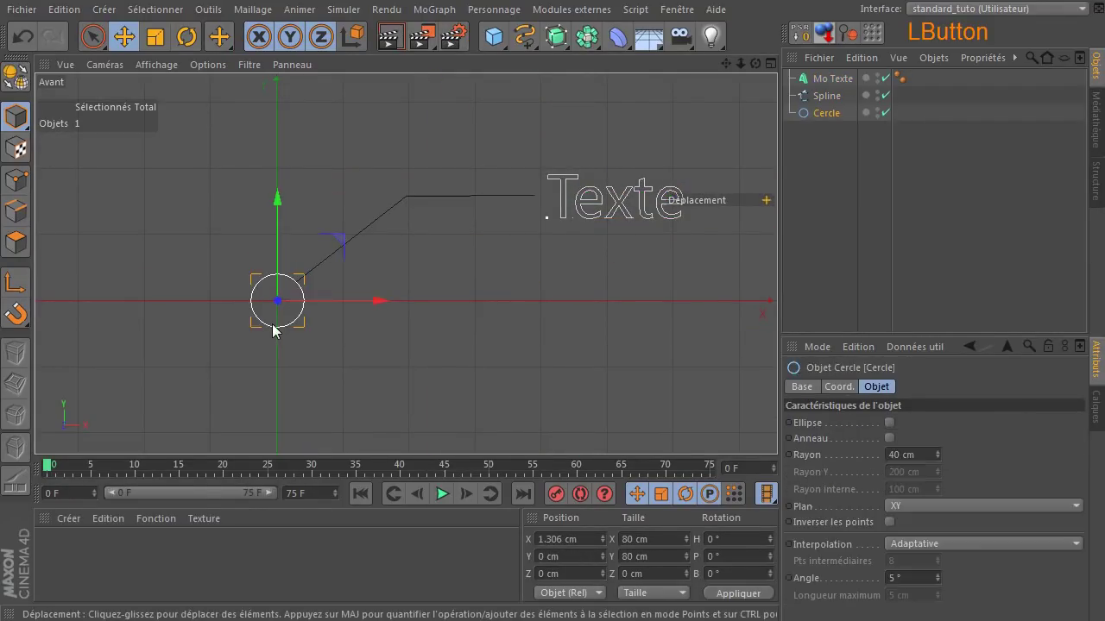
click(500, 324)
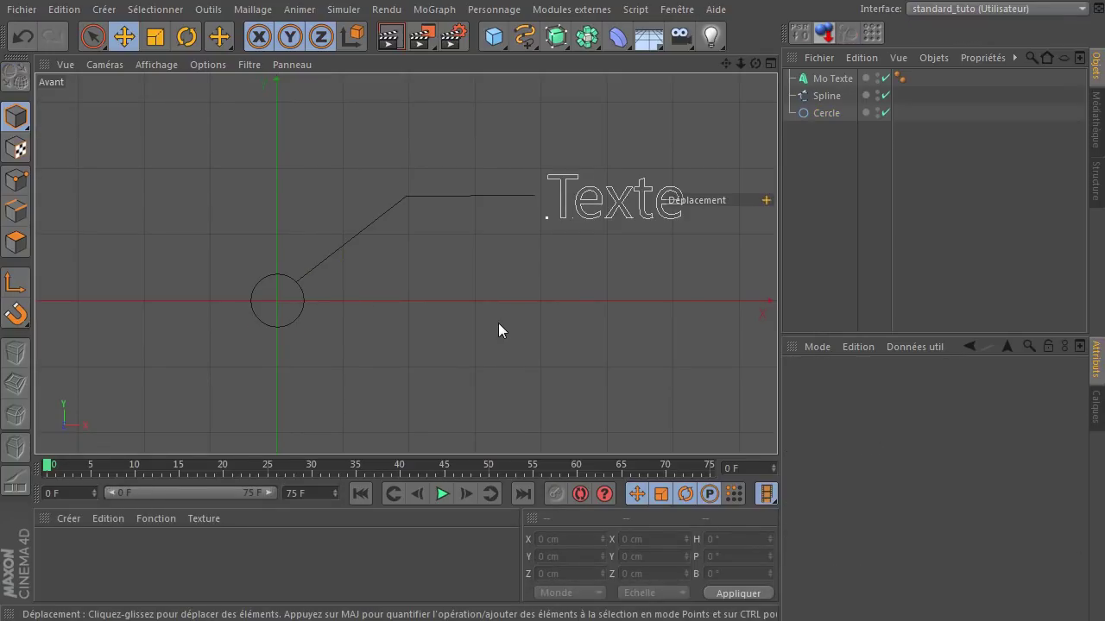
Step: Close the draft callout scene and start over with an empty project
click(22, 9)
click(97, 141)
click(881, 482)
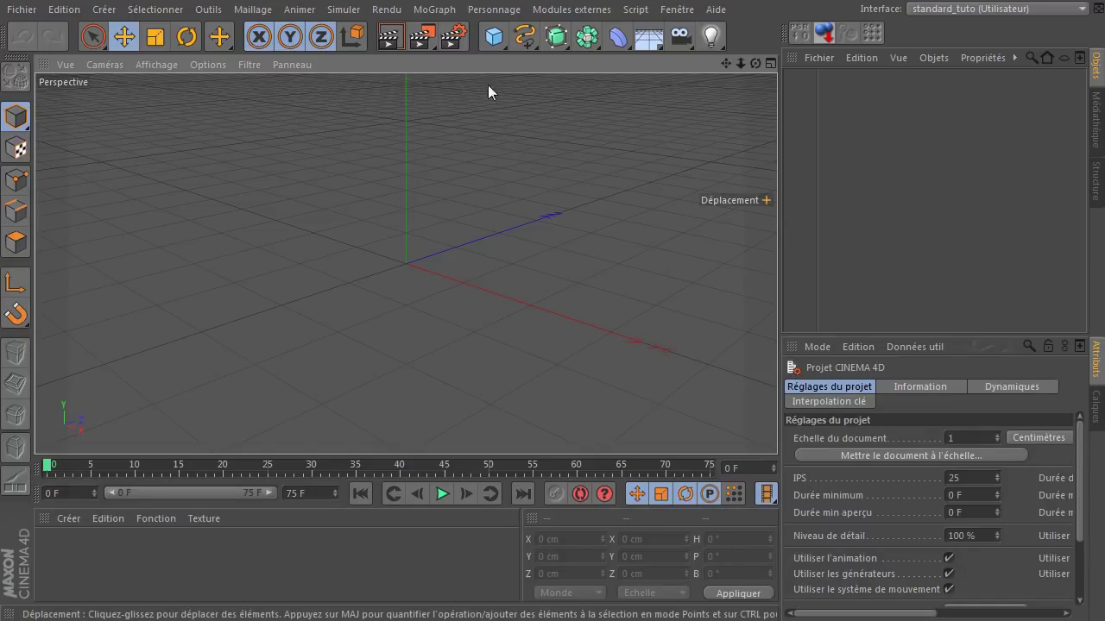
Step: Add a null object to the scene and rename it Setup
drag(493, 36, 510, 54)
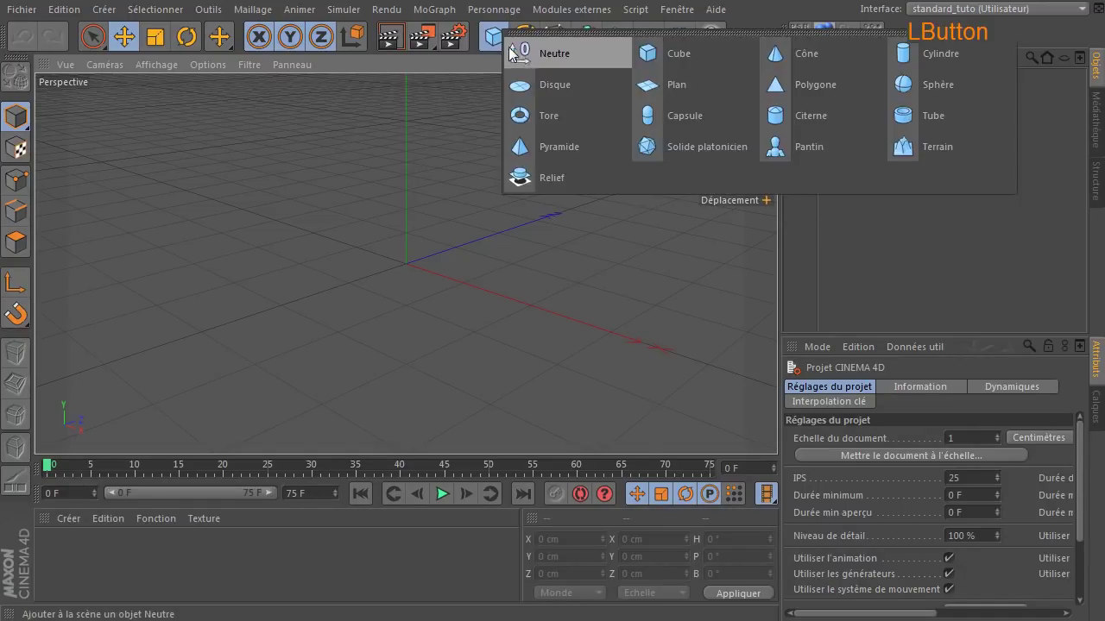
click(556, 61)
double_click(831, 78)
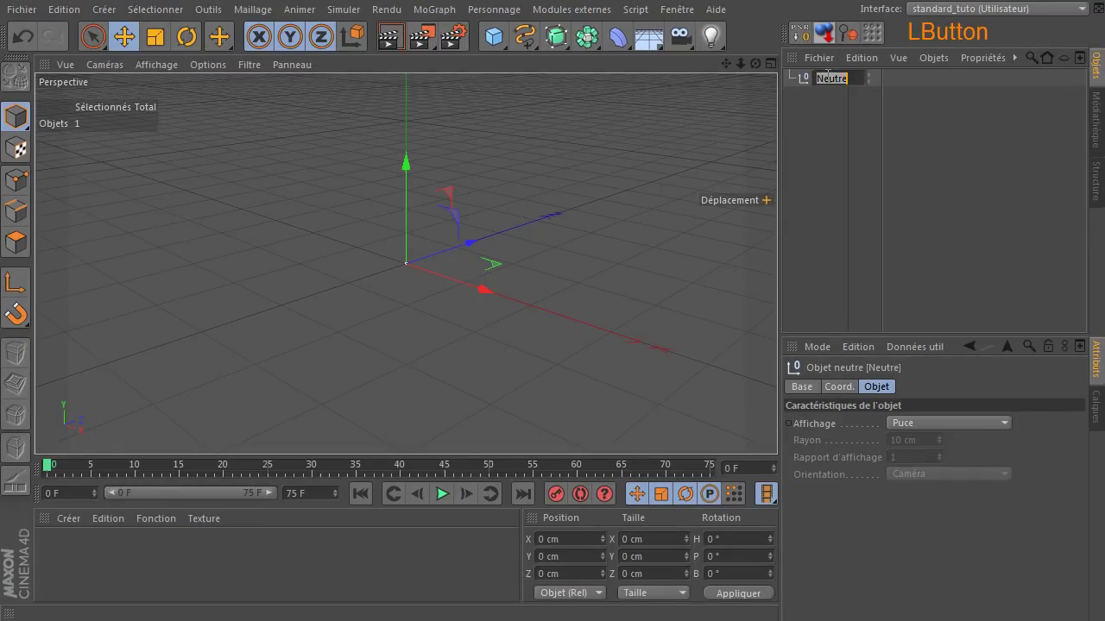
text(Se)
text(u)
text(tp)
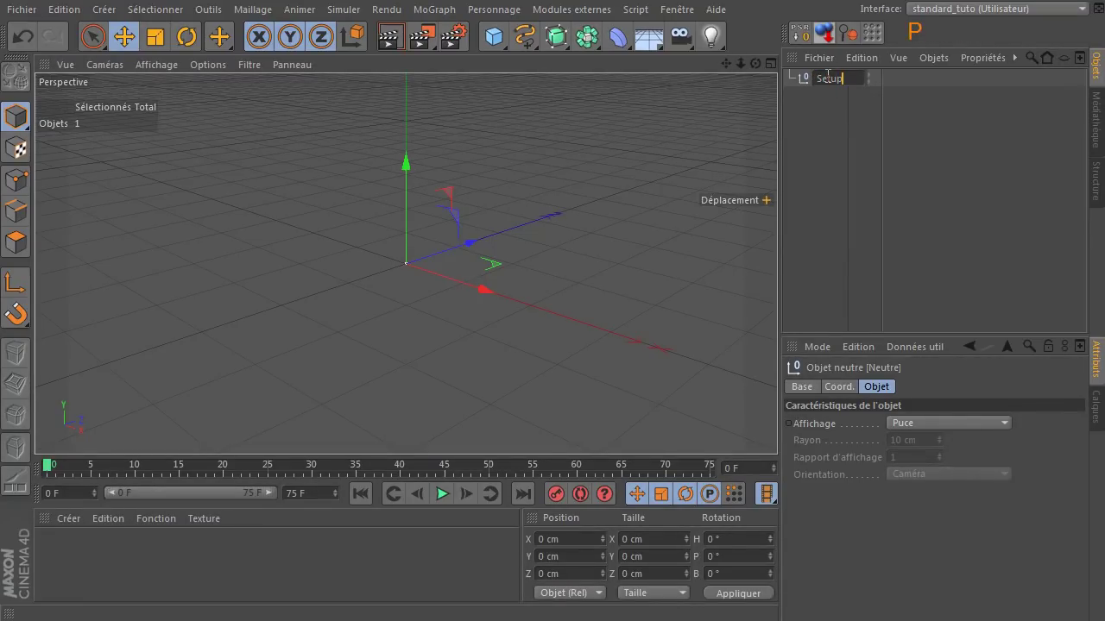
click(829, 134)
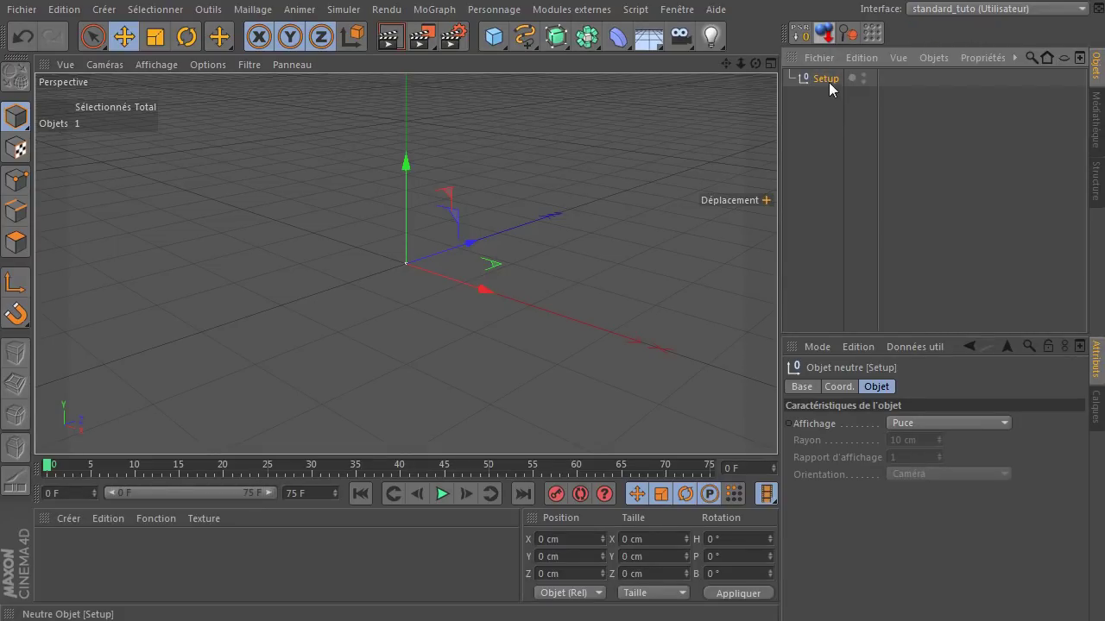
Step: Widen the object list area and add an XPresso tag to the Setup null
right_click(830, 83)
click(808, 128)
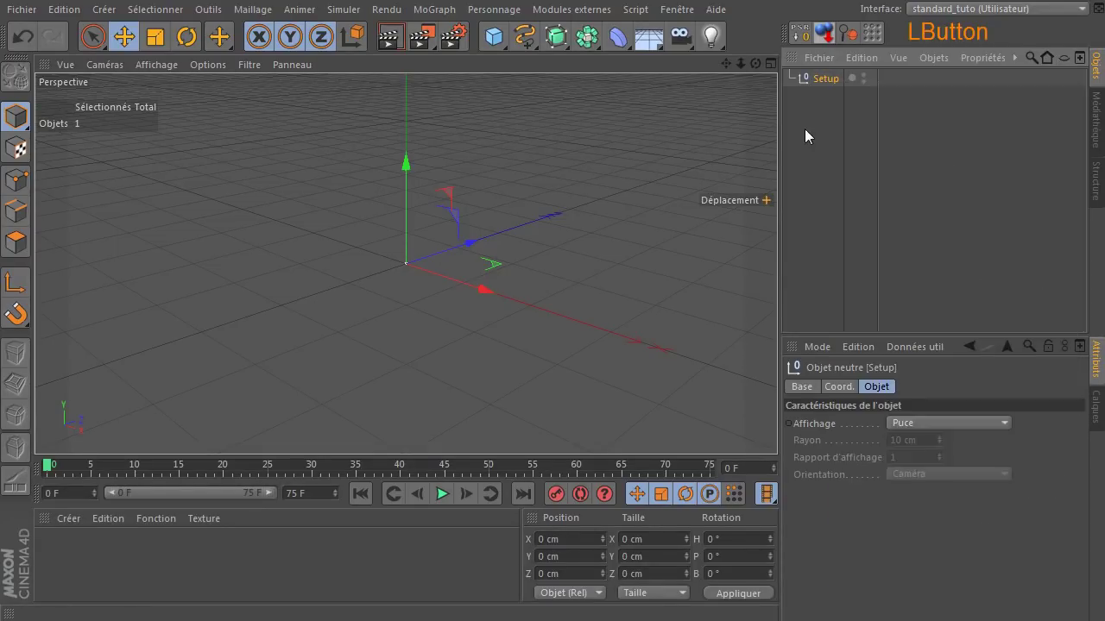
drag(776, 148, 733, 148)
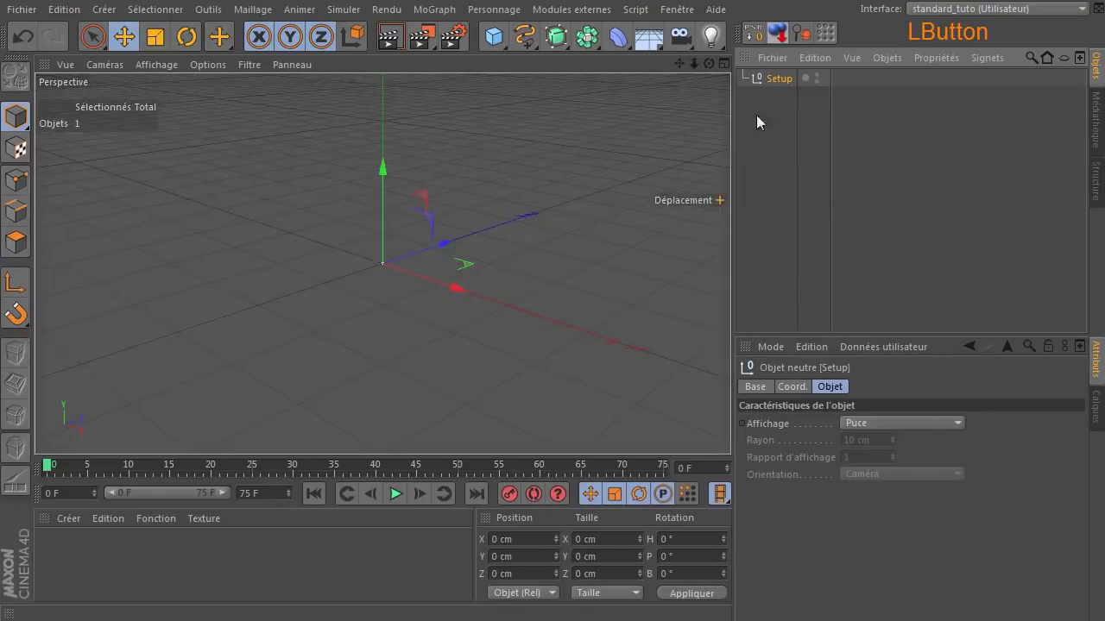
click(756, 82)
right_click(756, 81)
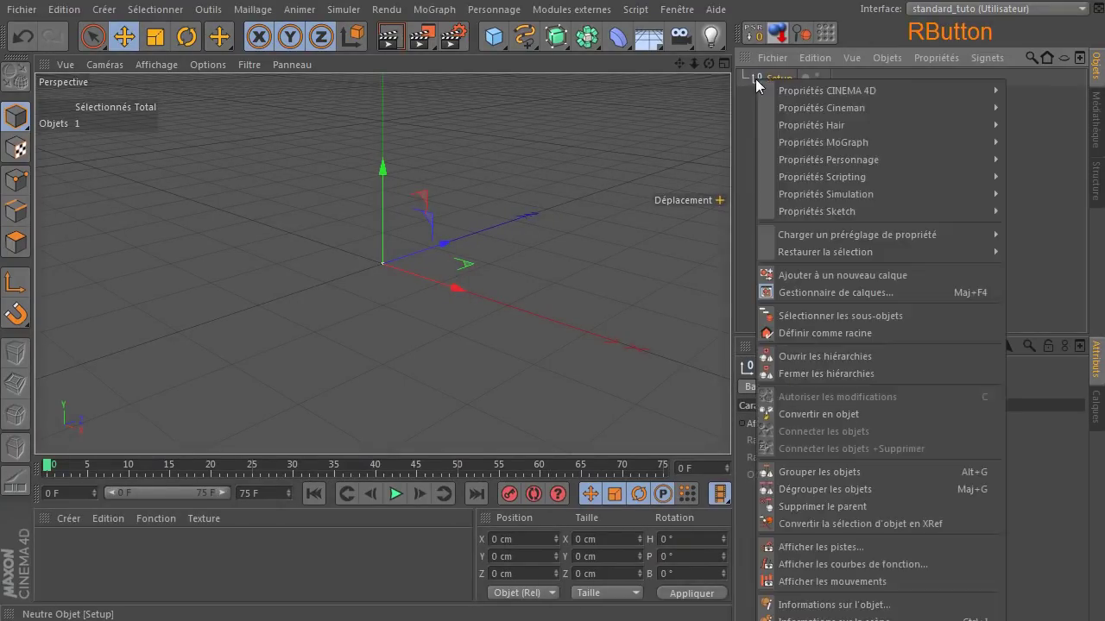
mouse_move(796, 90)
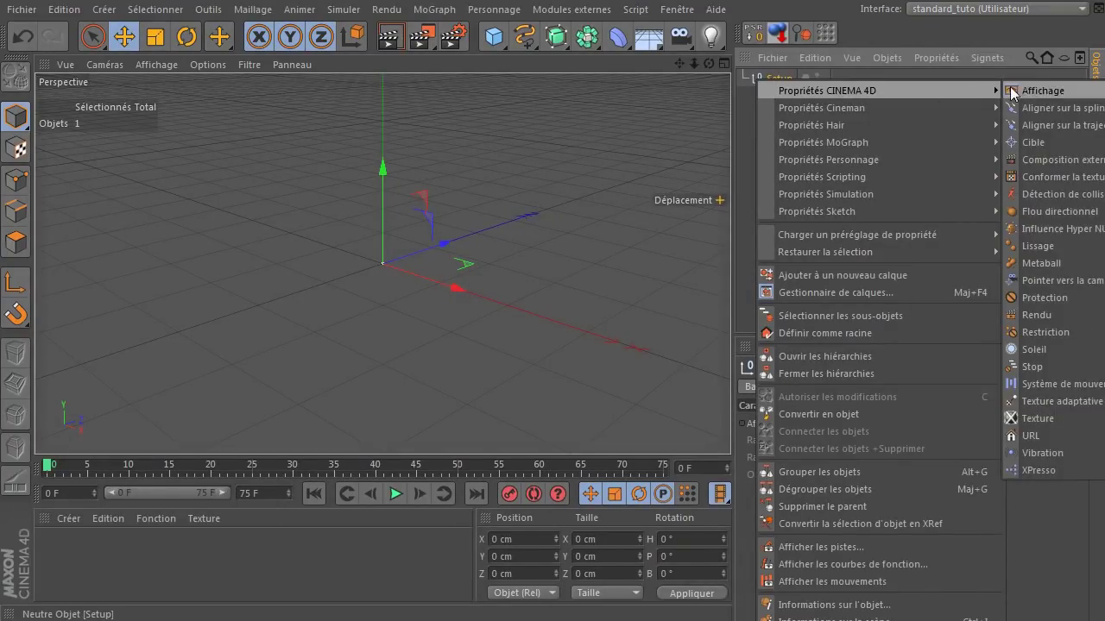
click(1039, 471)
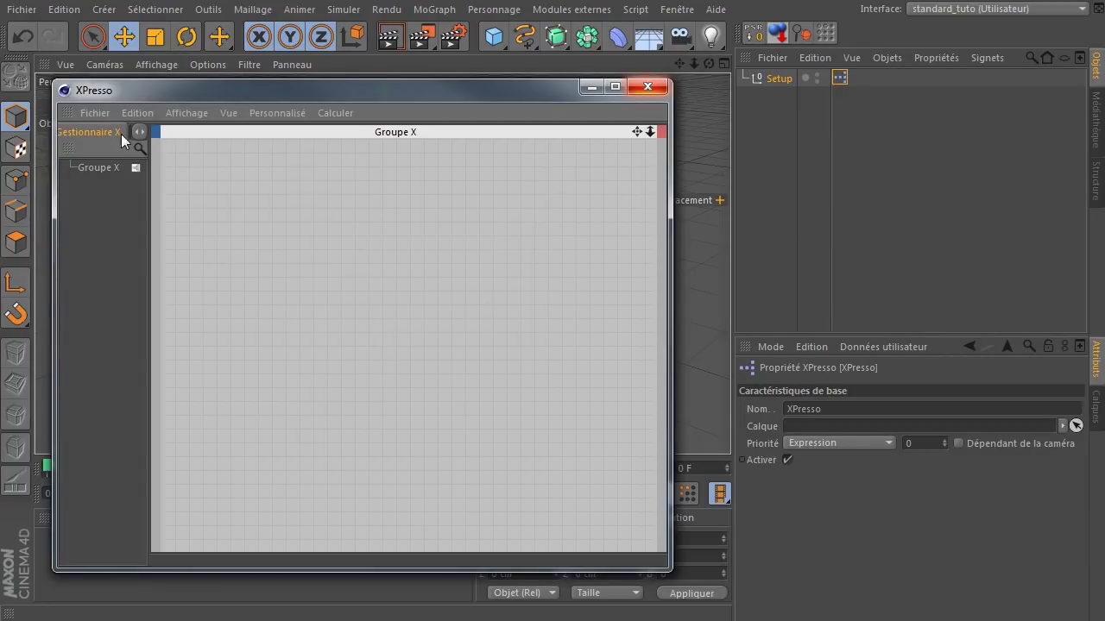
Step: Examine the XPresso editor's system operators and calculation options, and close the editor
drag(153, 184, 280, 186)
click(159, 135)
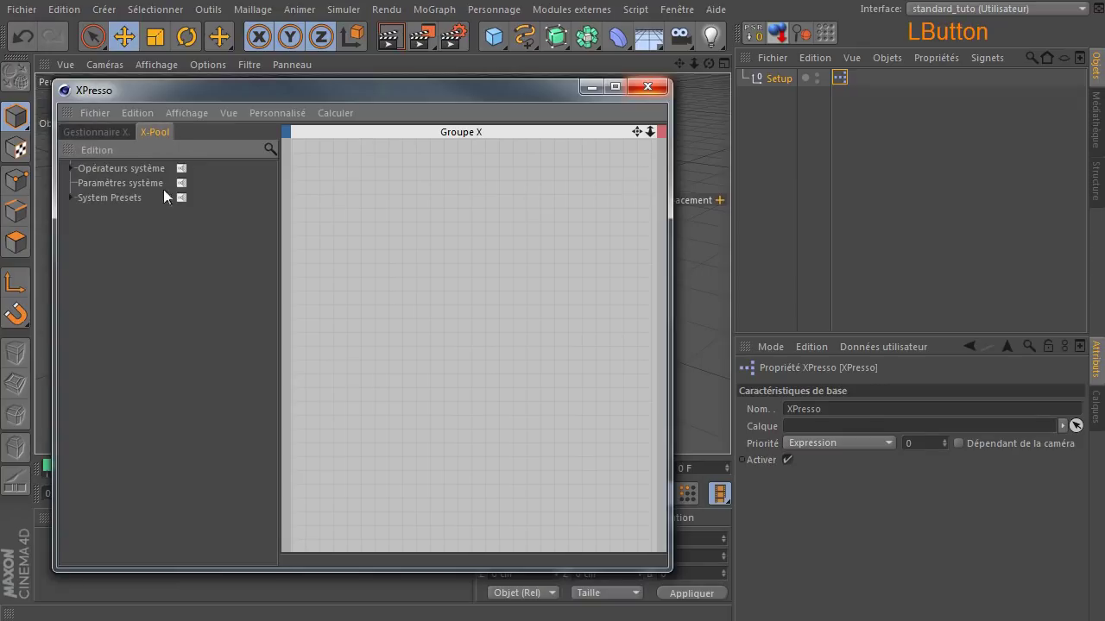
click(70, 169)
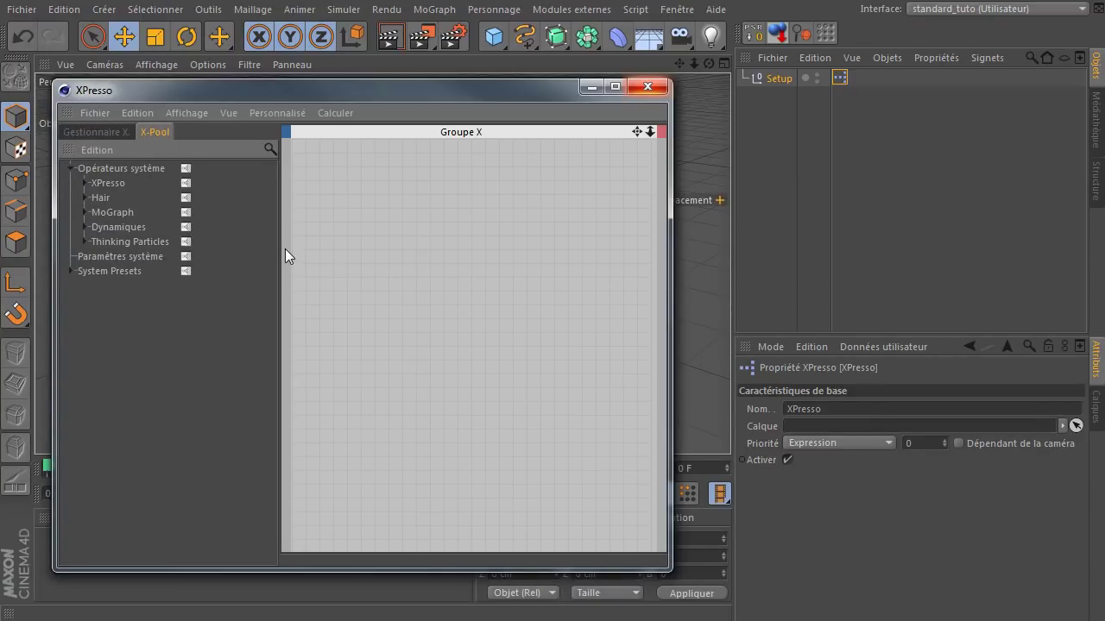
drag(278, 250, 211, 257)
click(335, 113)
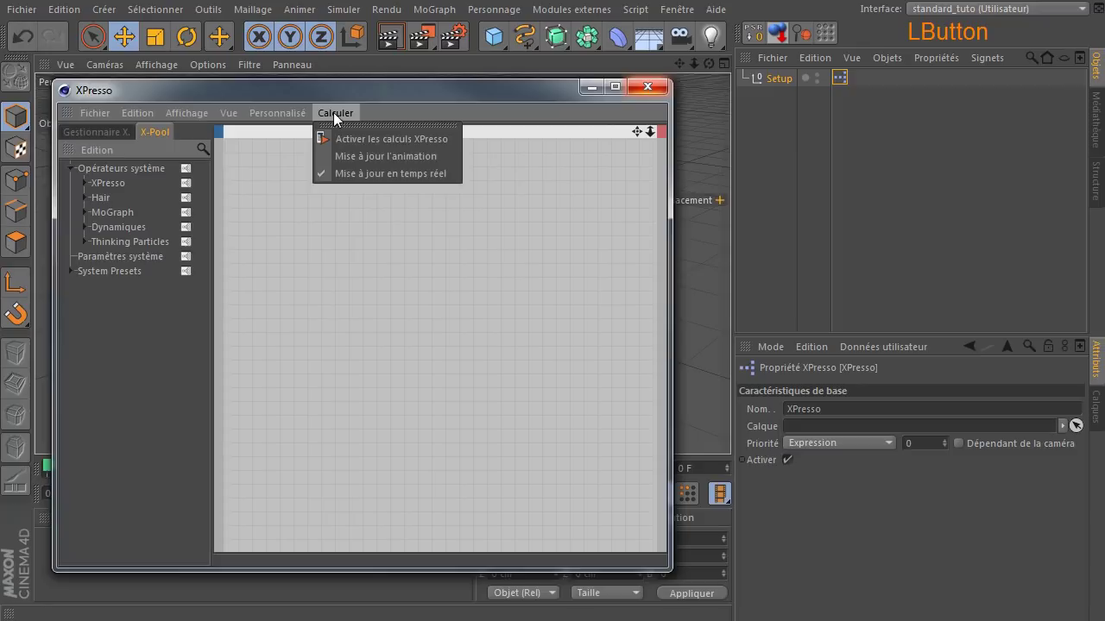
click(358, 158)
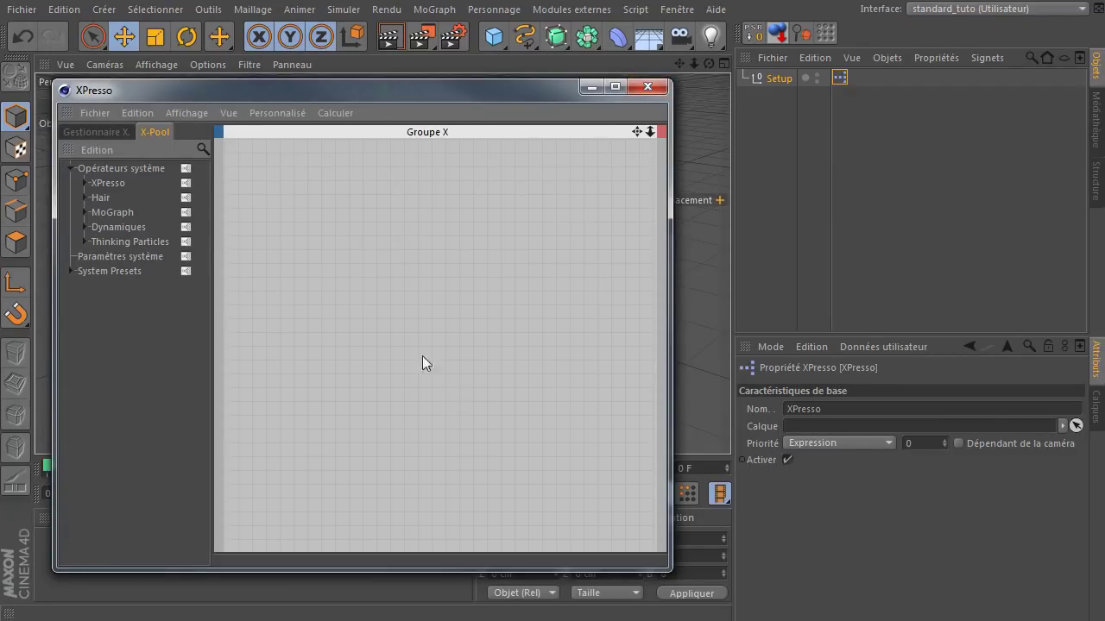
drag(669, 570, 1035, 571)
drag(304, 422, 218, 431)
click(1011, 88)
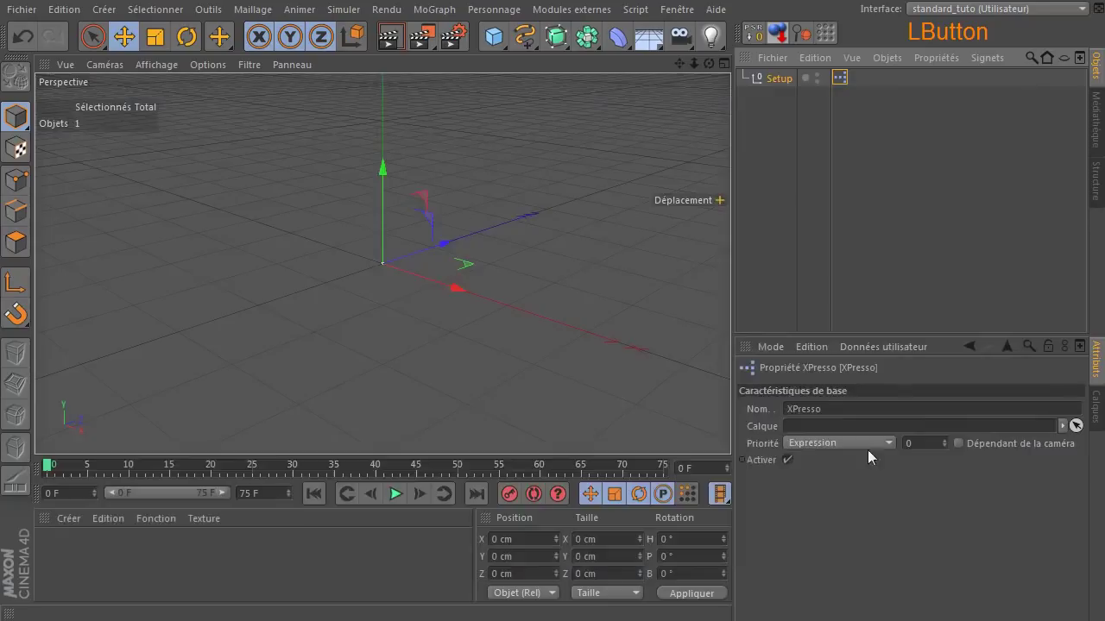
click(789, 255)
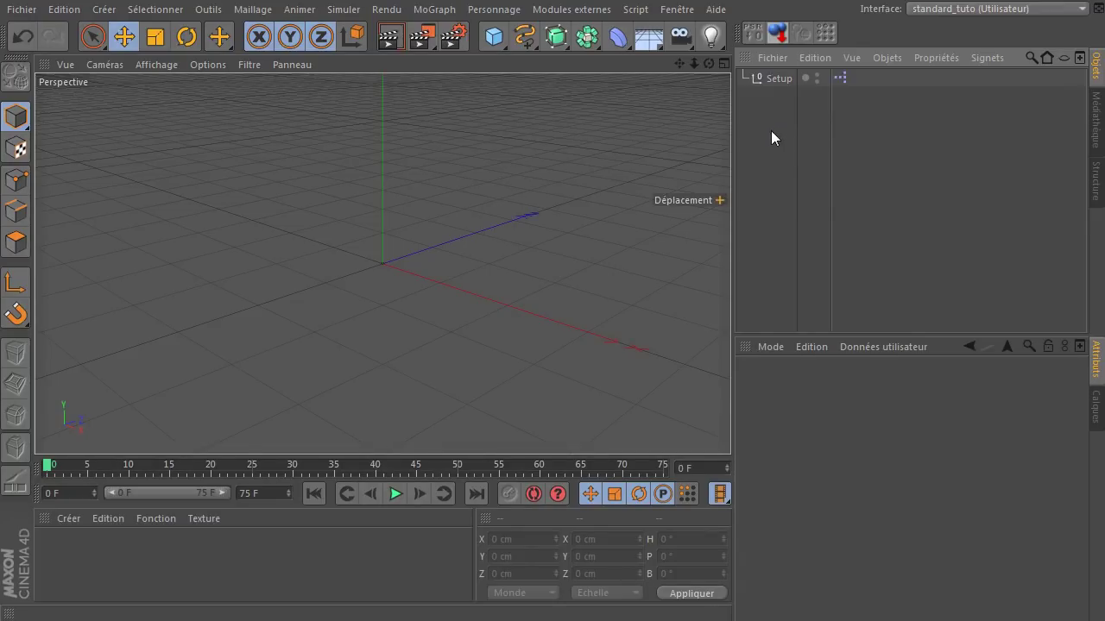
click(524, 36)
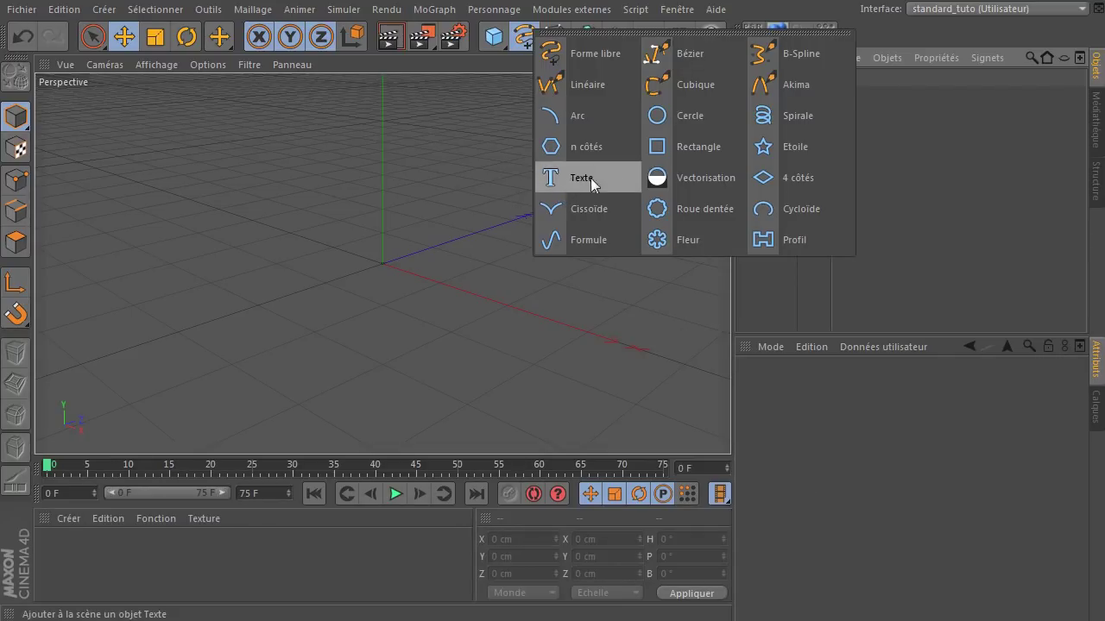
click(424, 9)
click(428, 8)
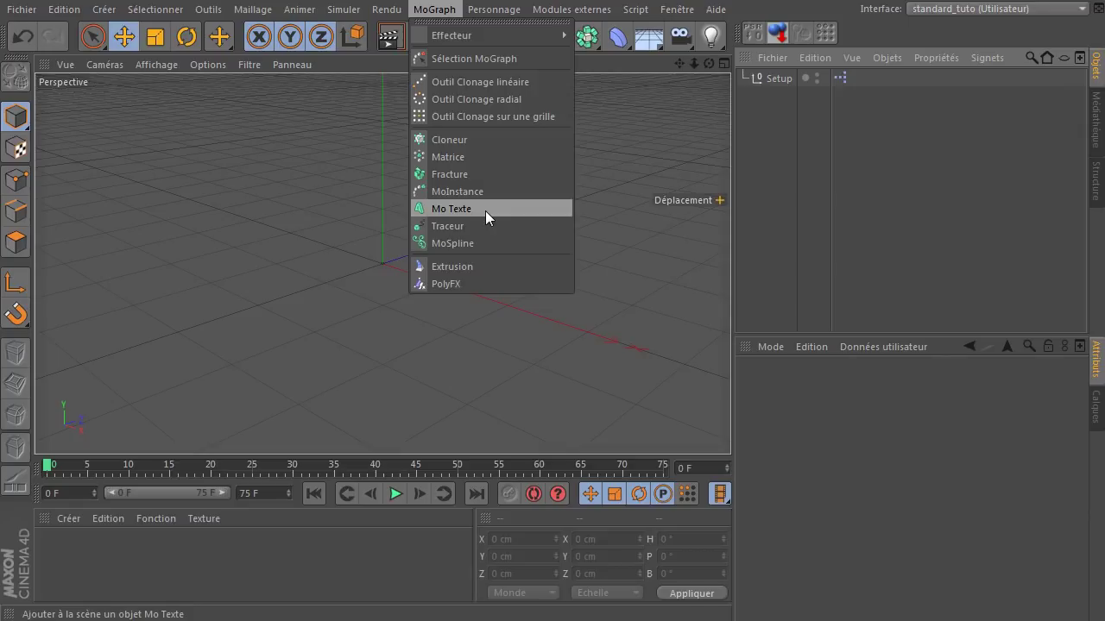
click(936, 424)
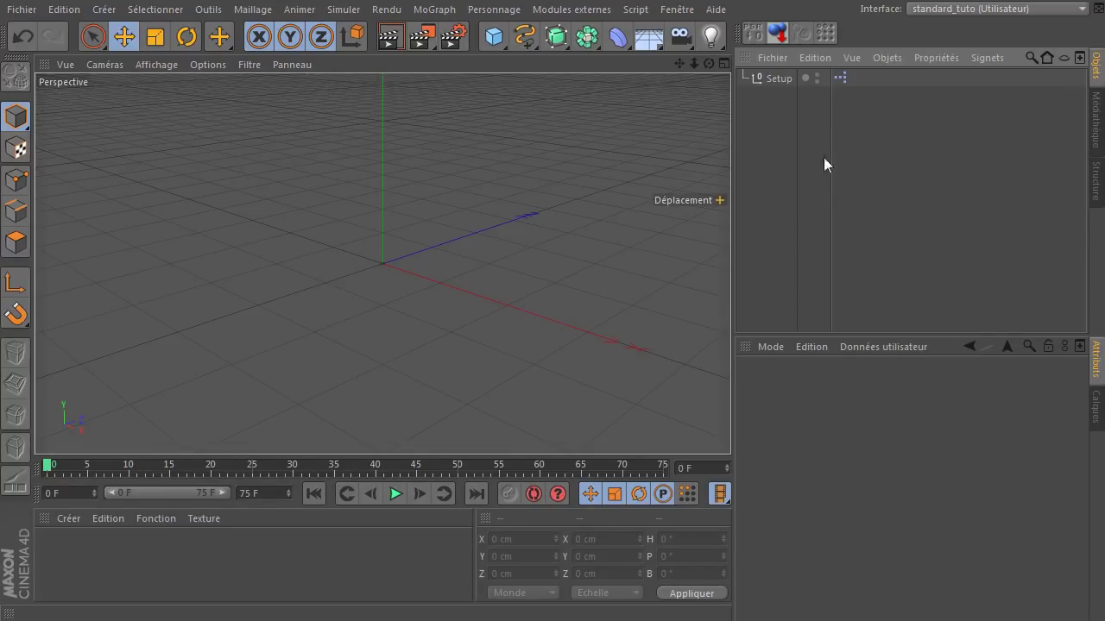
click(789, 78)
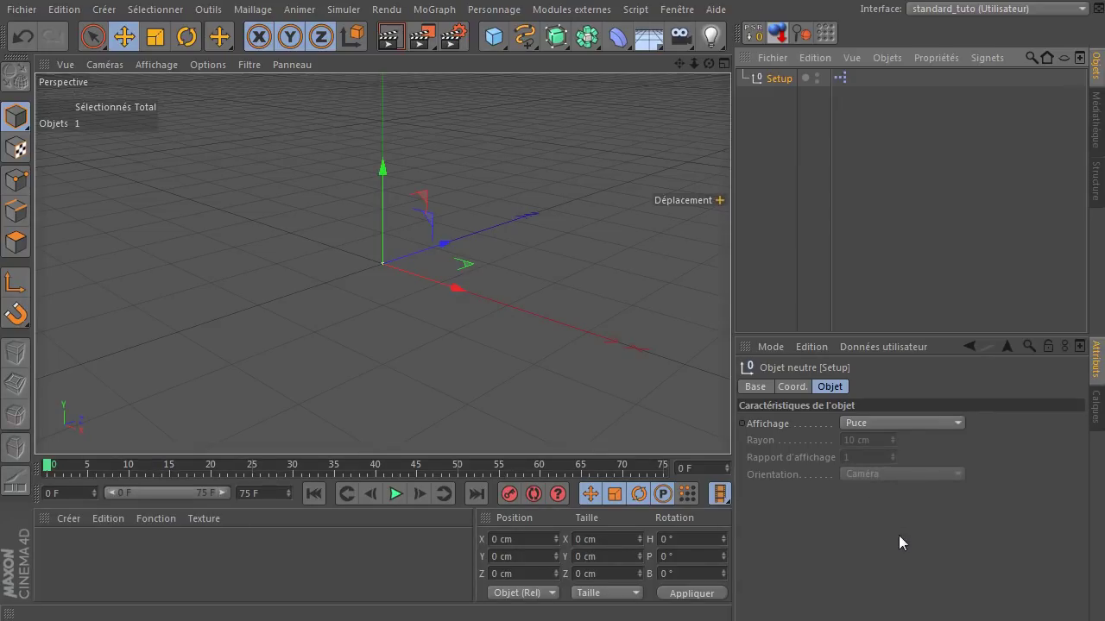
click(778, 245)
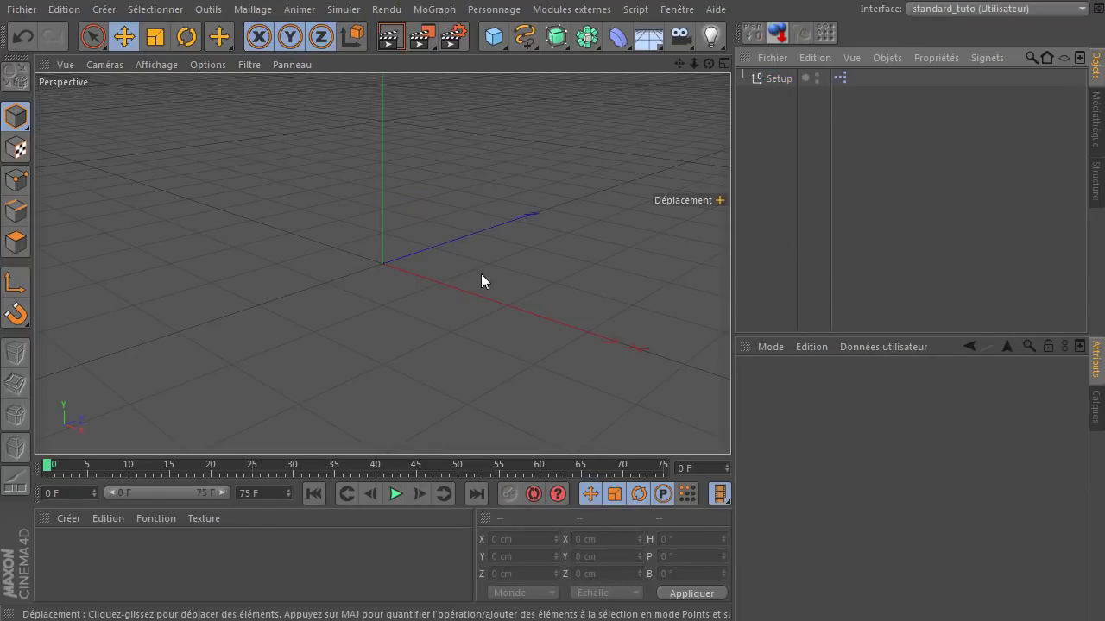
Step: Add a circle spline with a radius of 20 cm
click(522, 41)
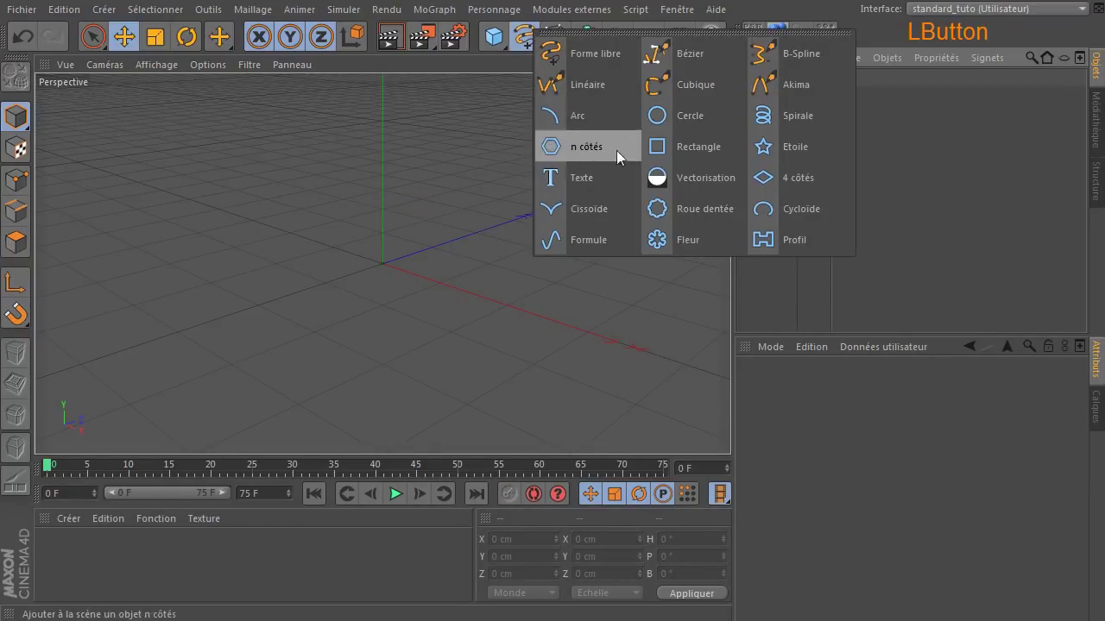
click(690, 118)
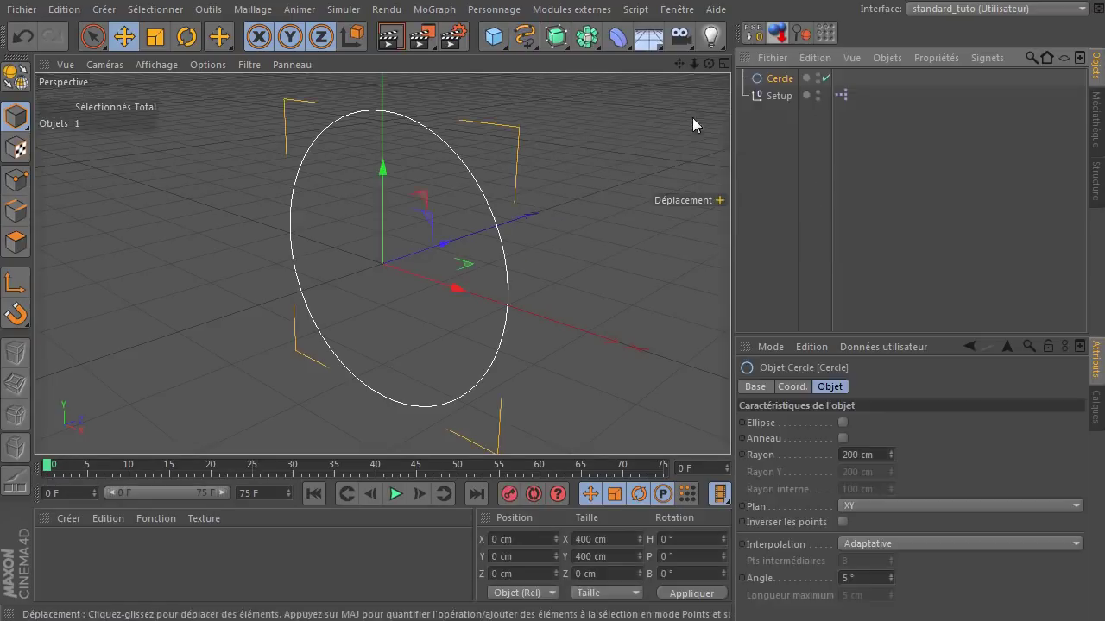
click(866, 454)
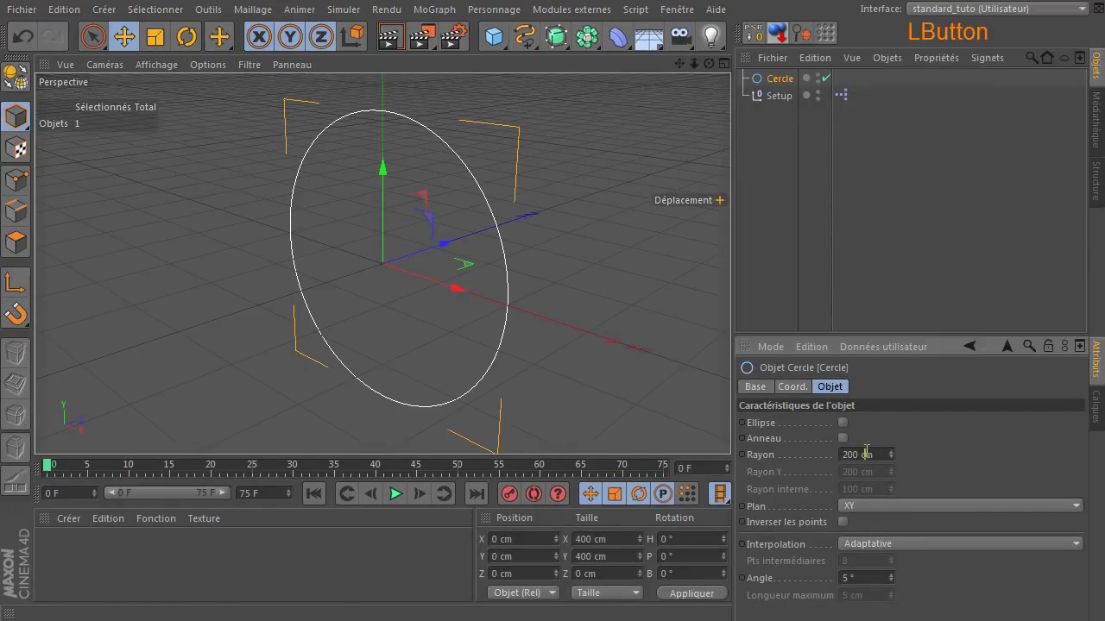
text(20)
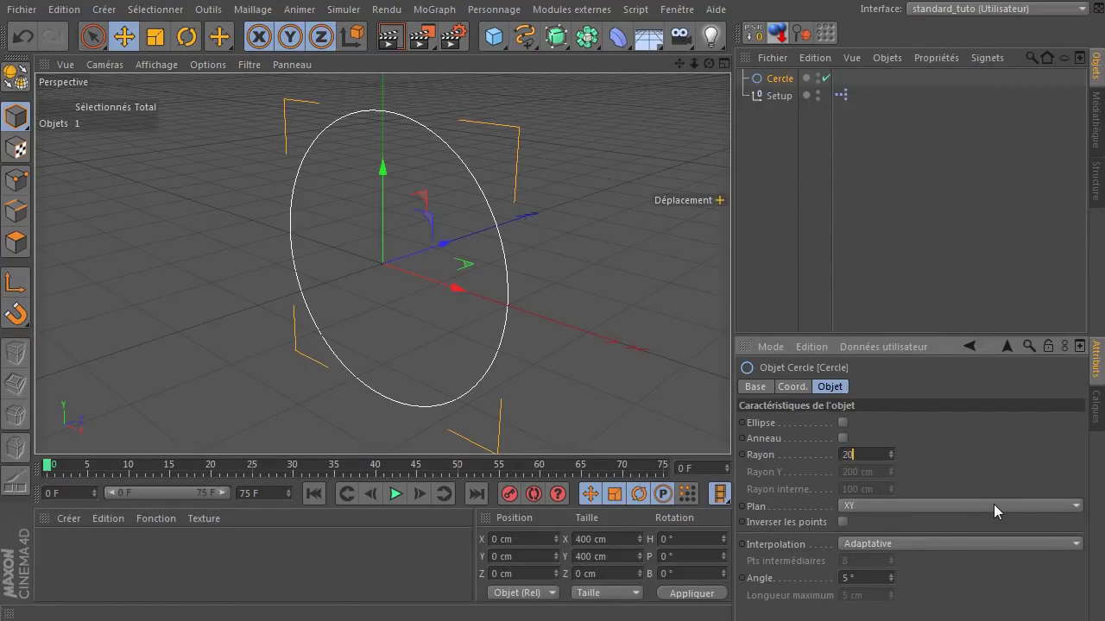
key(Return)
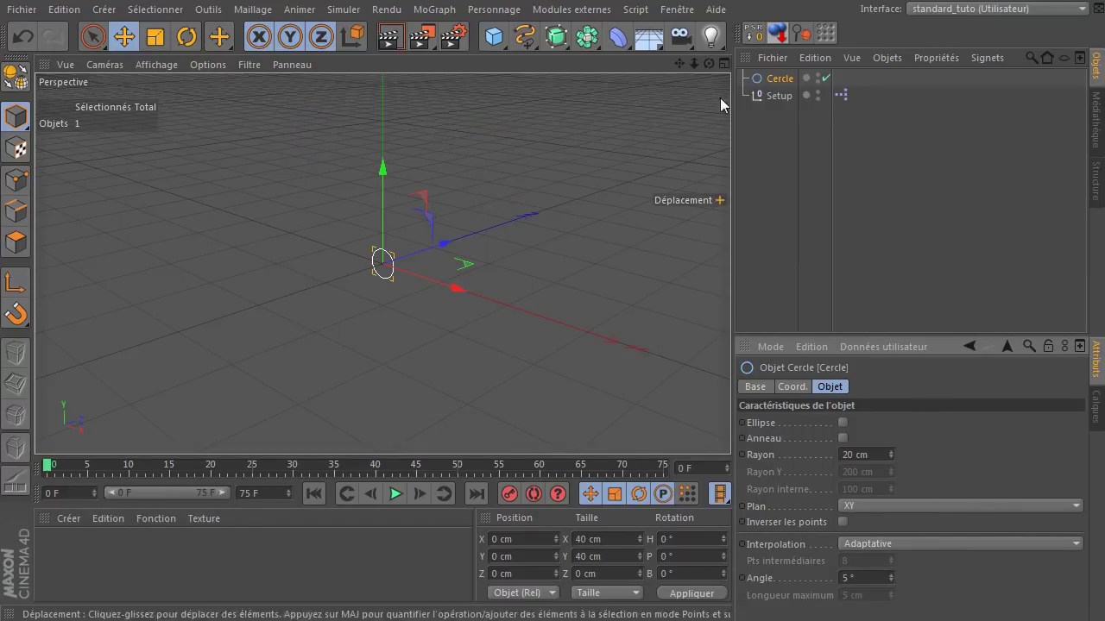
Step: Place the circle below the Setup null in the object hierarchy and test-render the perspective view
click(708, 63)
drag(709, 63, 347, 283)
click(487, 349)
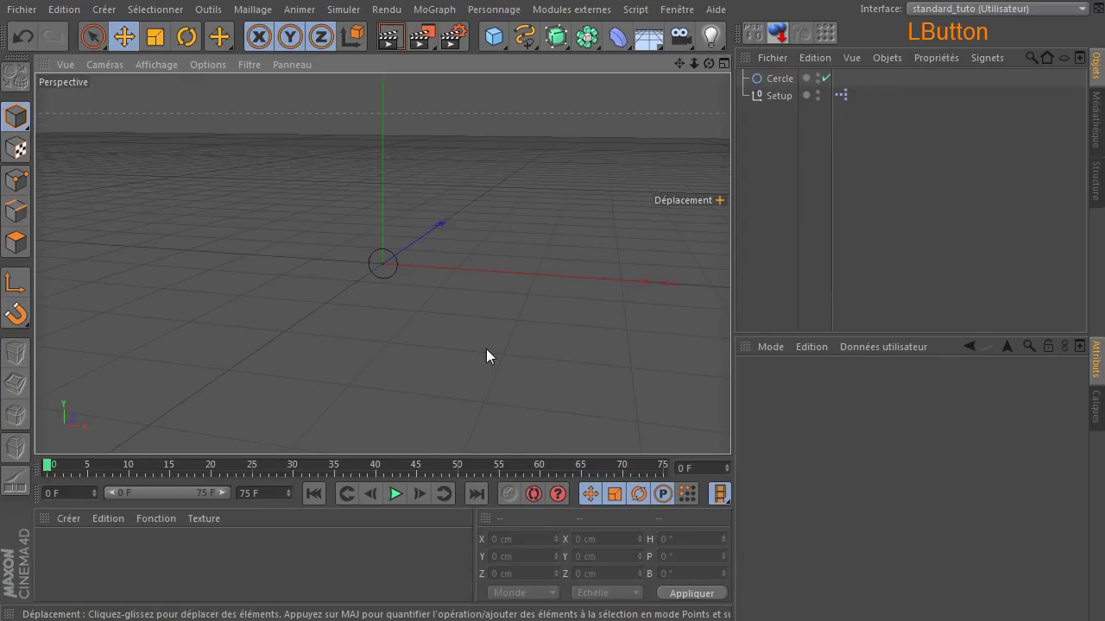
click(762, 79)
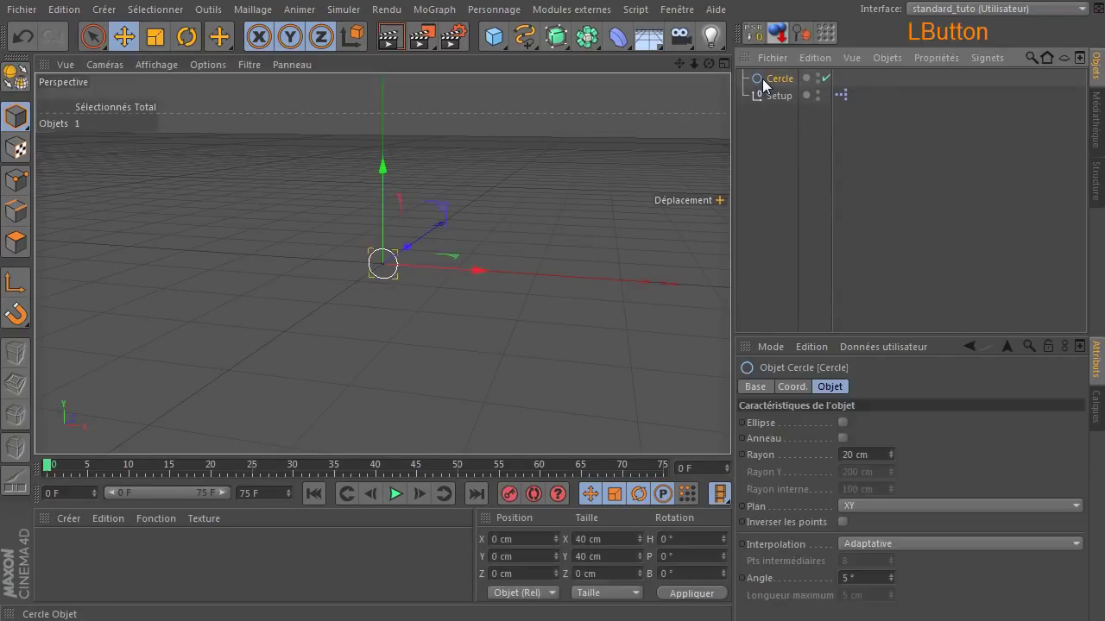
drag(762, 78, 782, 204)
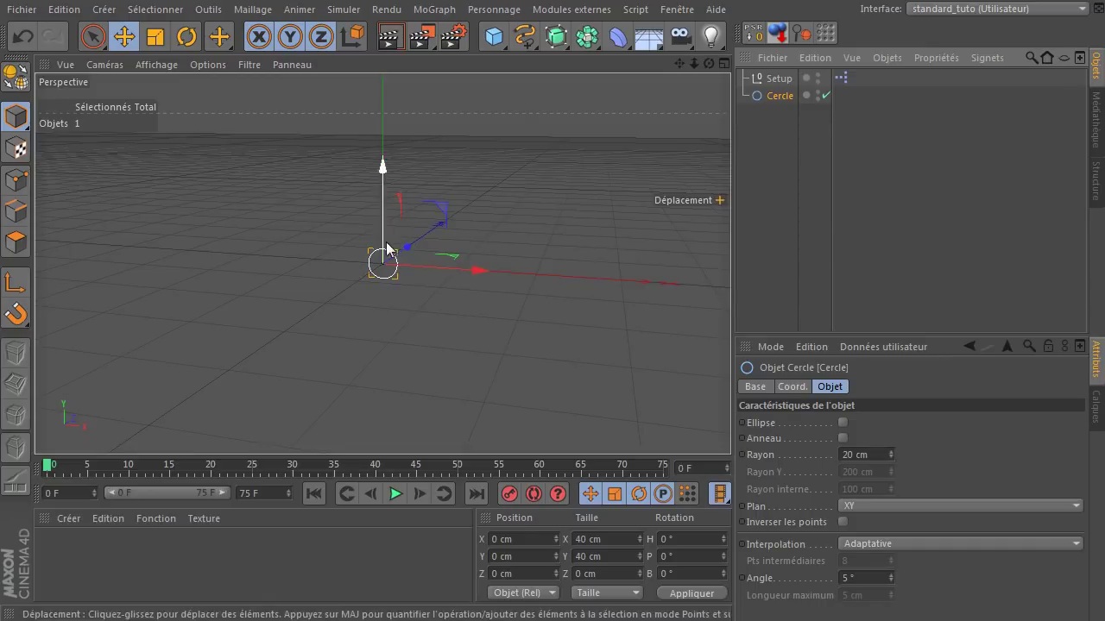
click(393, 36)
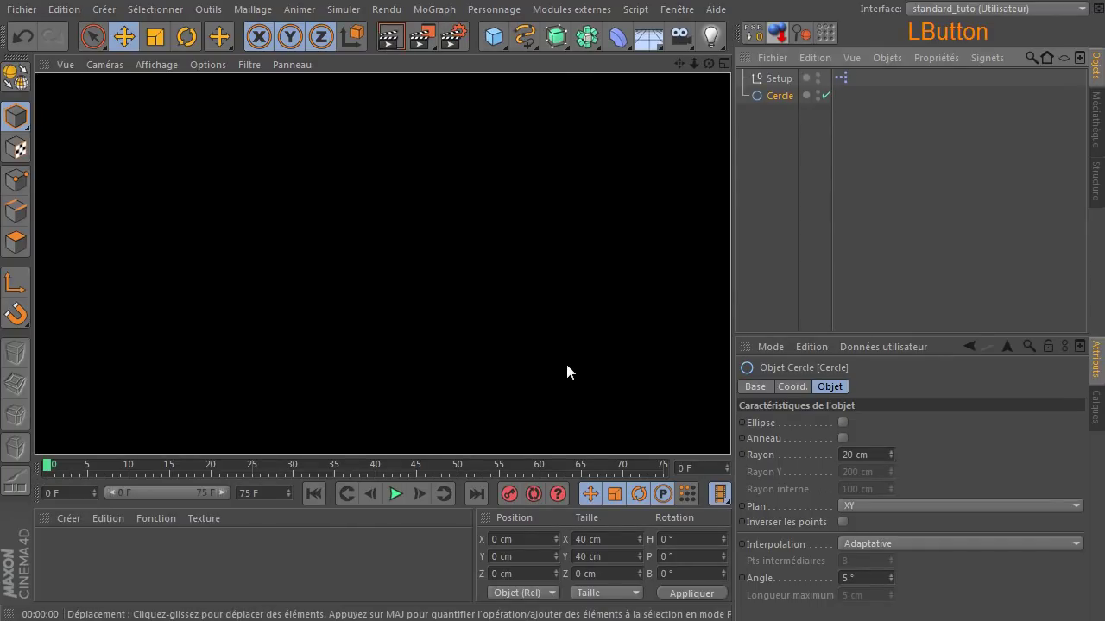
click(751, 209)
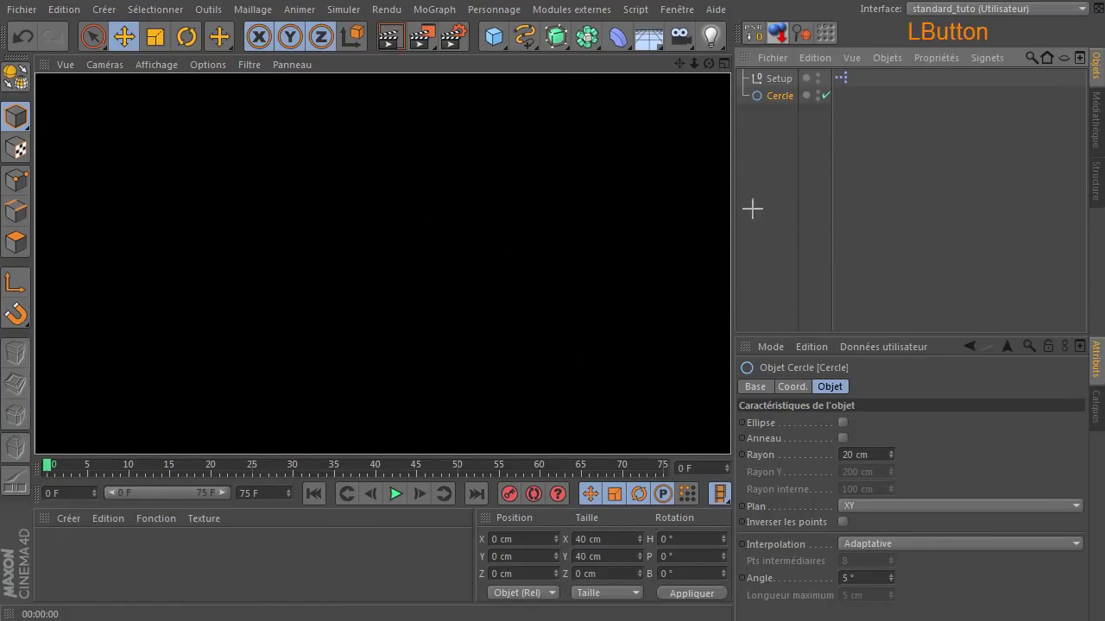
Step: Add a second circle spline with a radius of 1 cm
drag(524, 39, 706, 120)
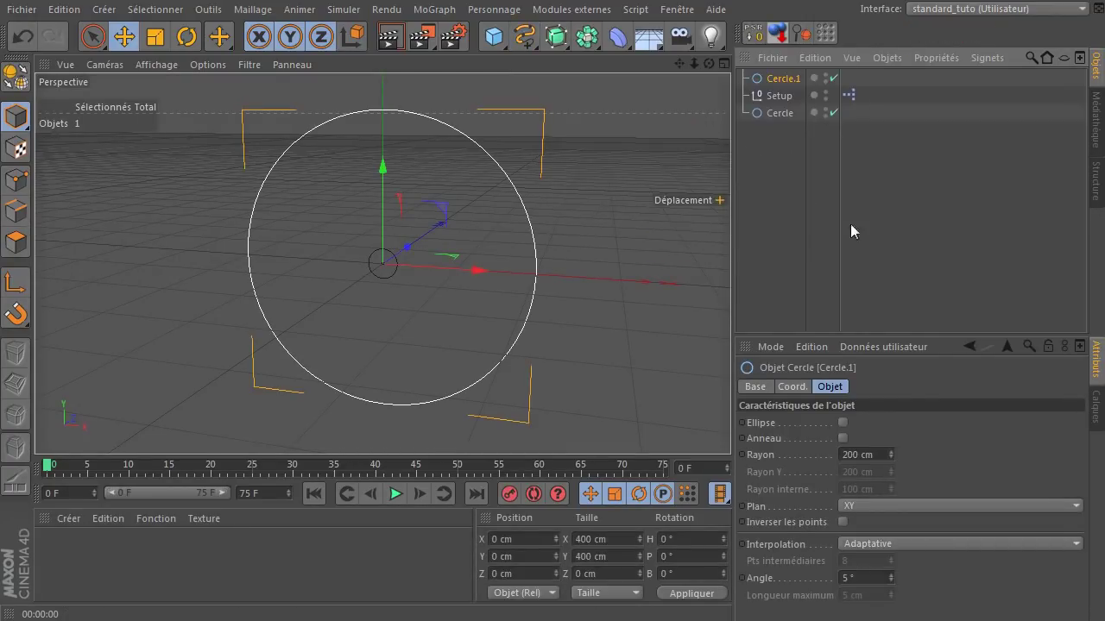
click(866, 455)
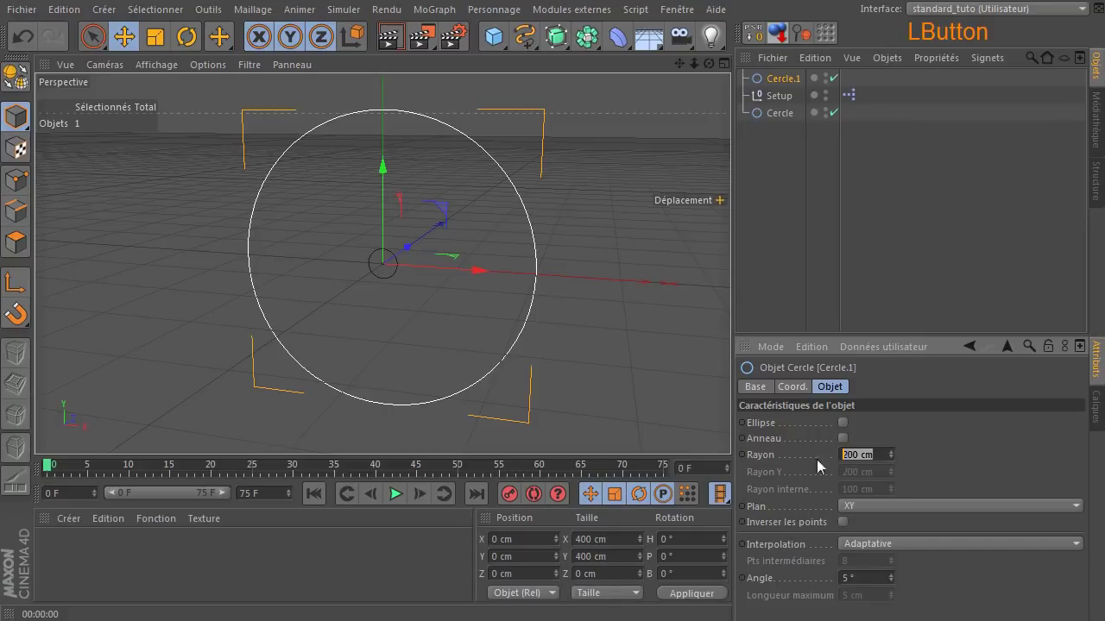
text(1)
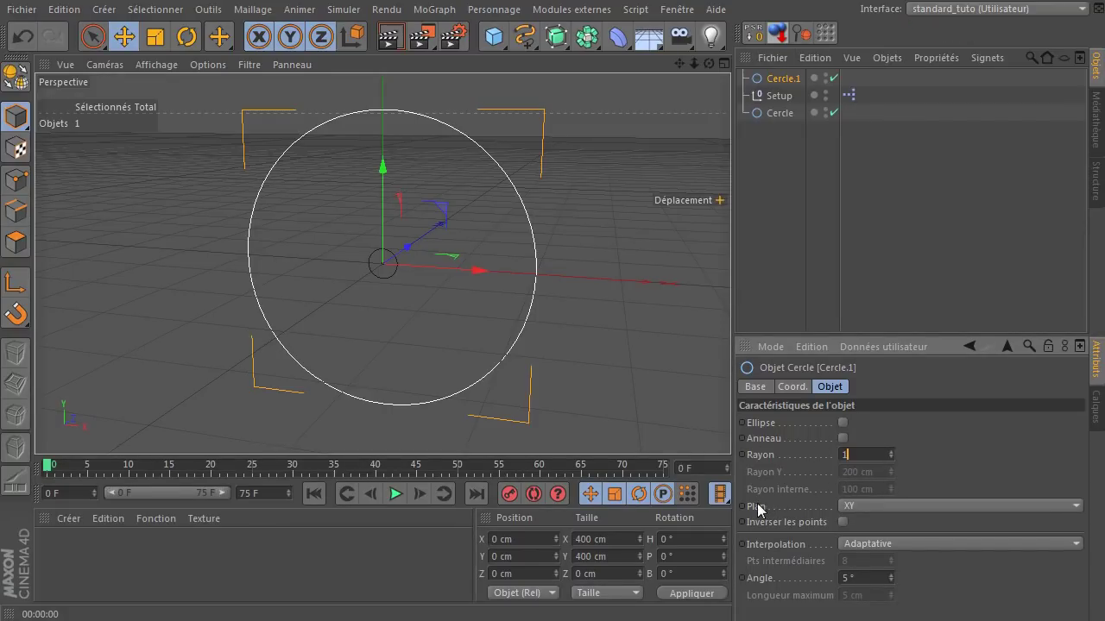
click(876, 232)
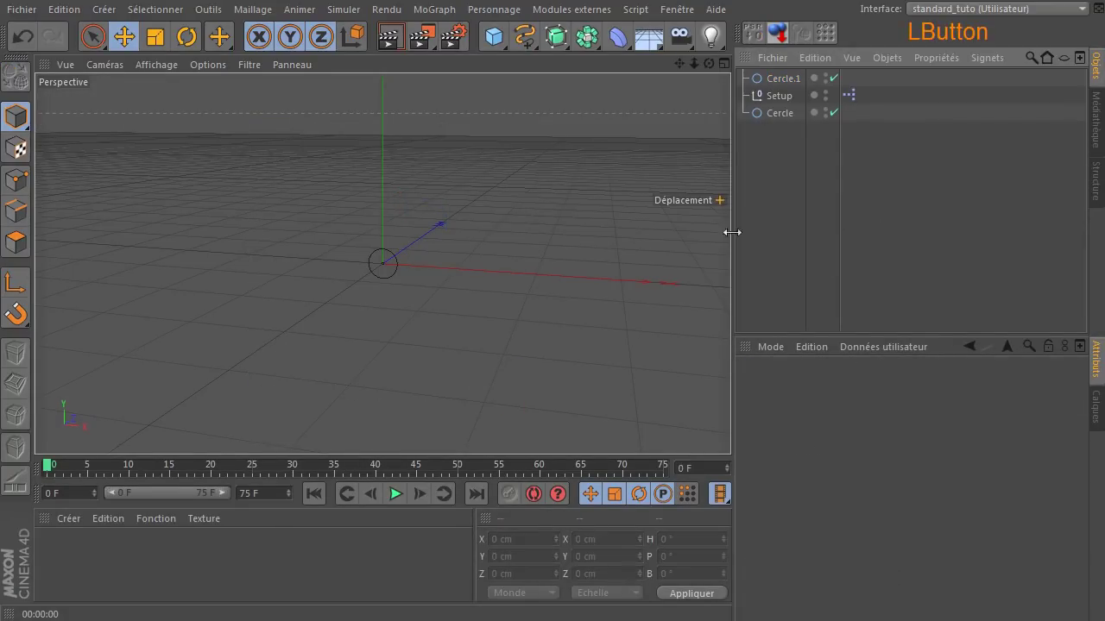
Step: Add an Extrusion contrôlée NURBS object and rename the 1 cm circle as Forme
click(556, 45)
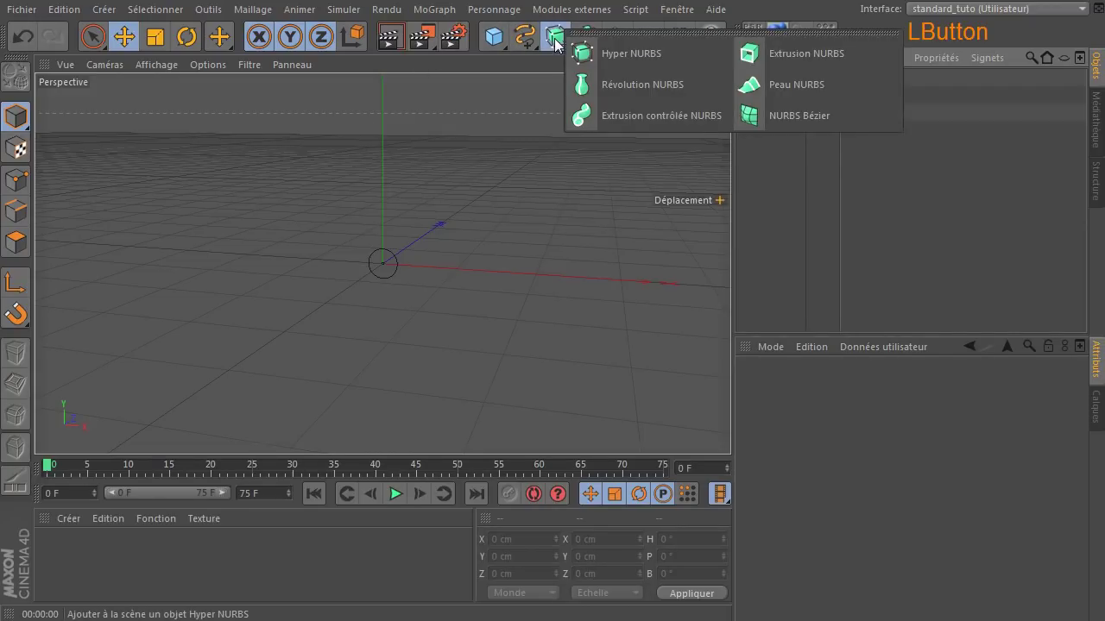
click(609, 115)
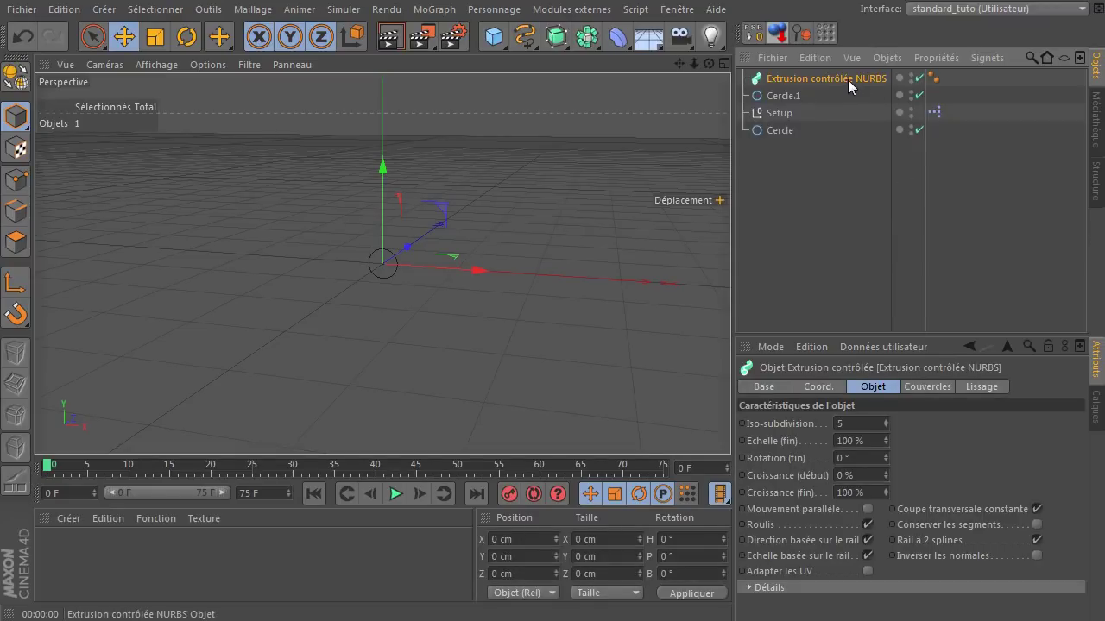
click(782, 98)
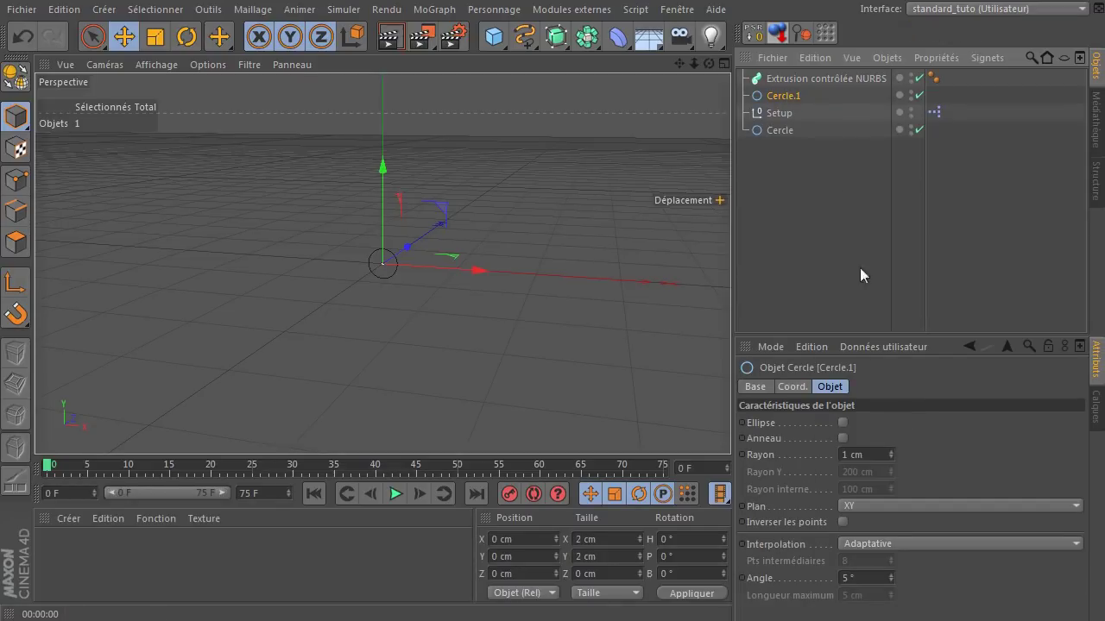
double_click(787, 96)
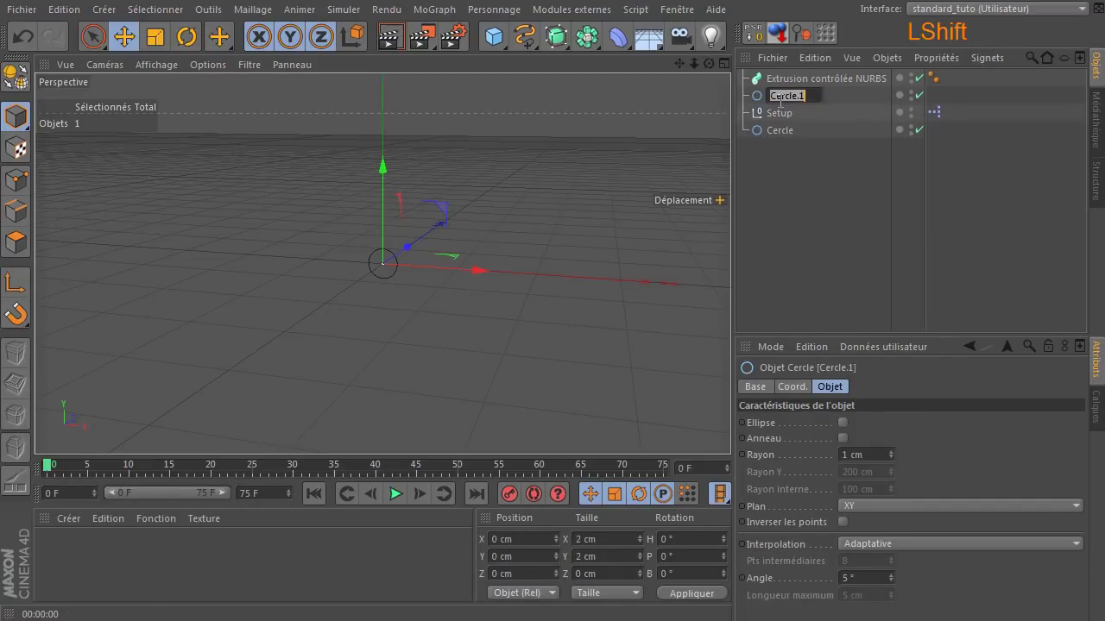
text(Forme)
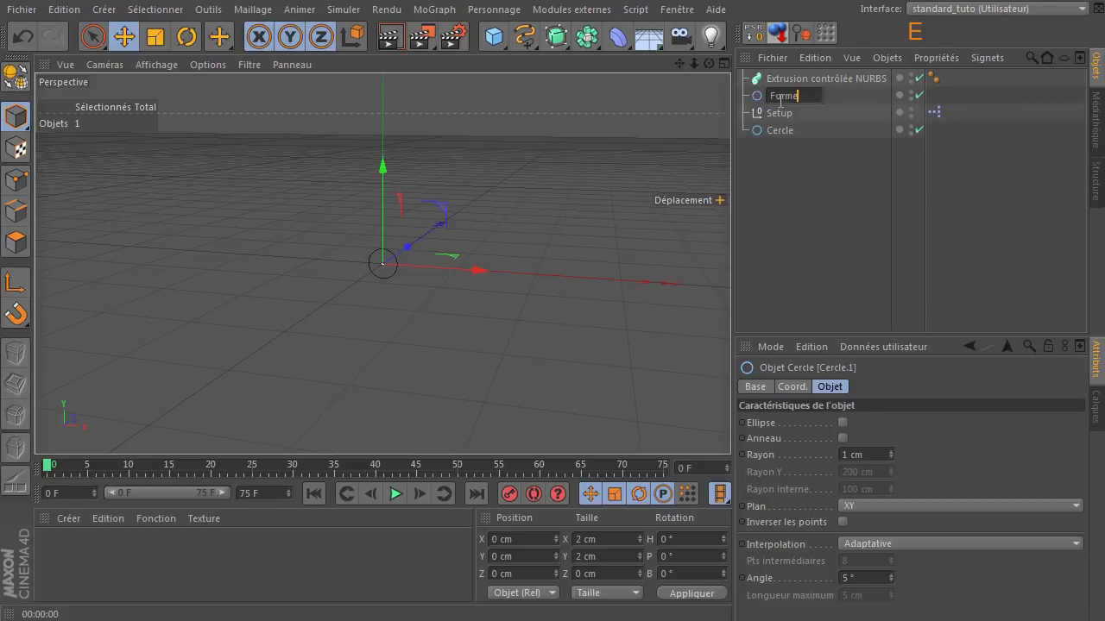
click(786, 230)
Step: Nest Forme and the 20 cm circle inside the Extrusion contrôlée NURBS, with Forme above the circle
drag(778, 97, 795, 83)
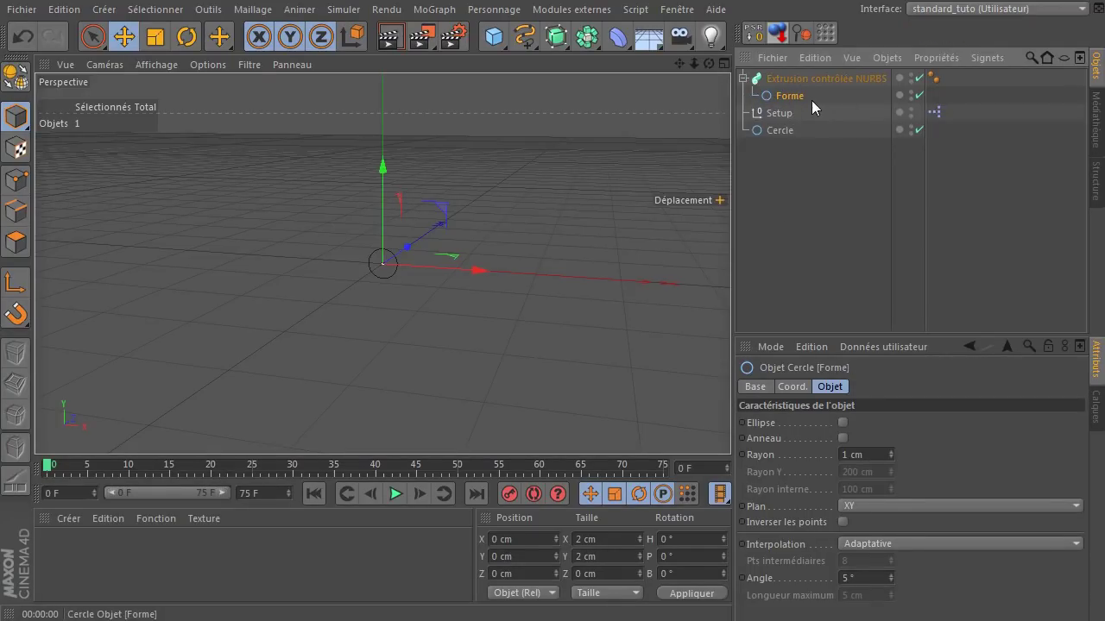
click(777, 132)
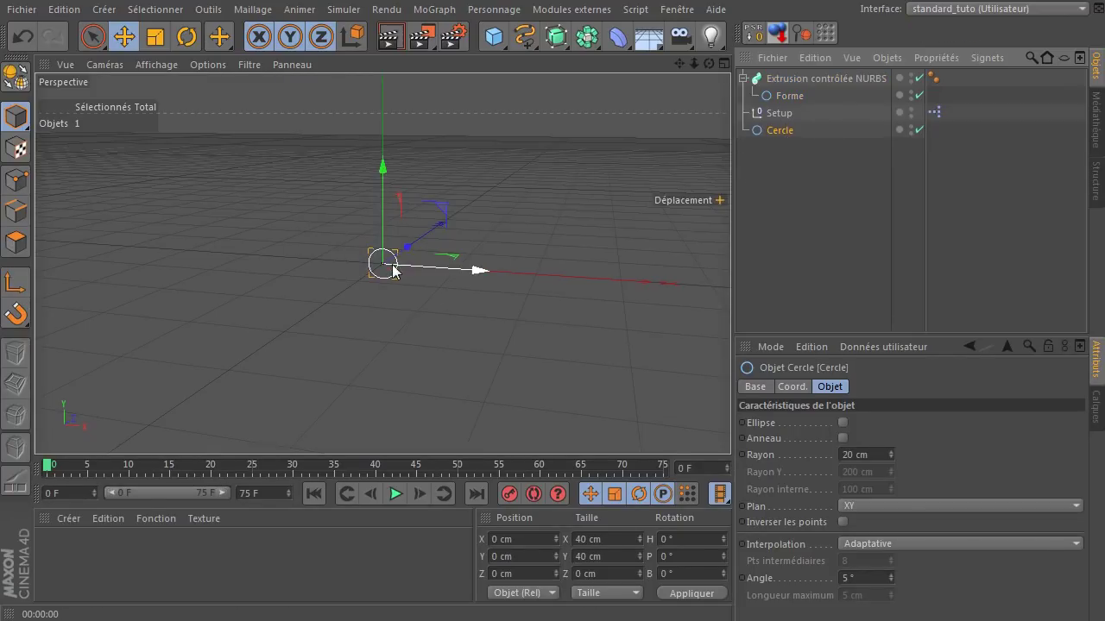
drag(775, 130, 809, 100)
click(790, 186)
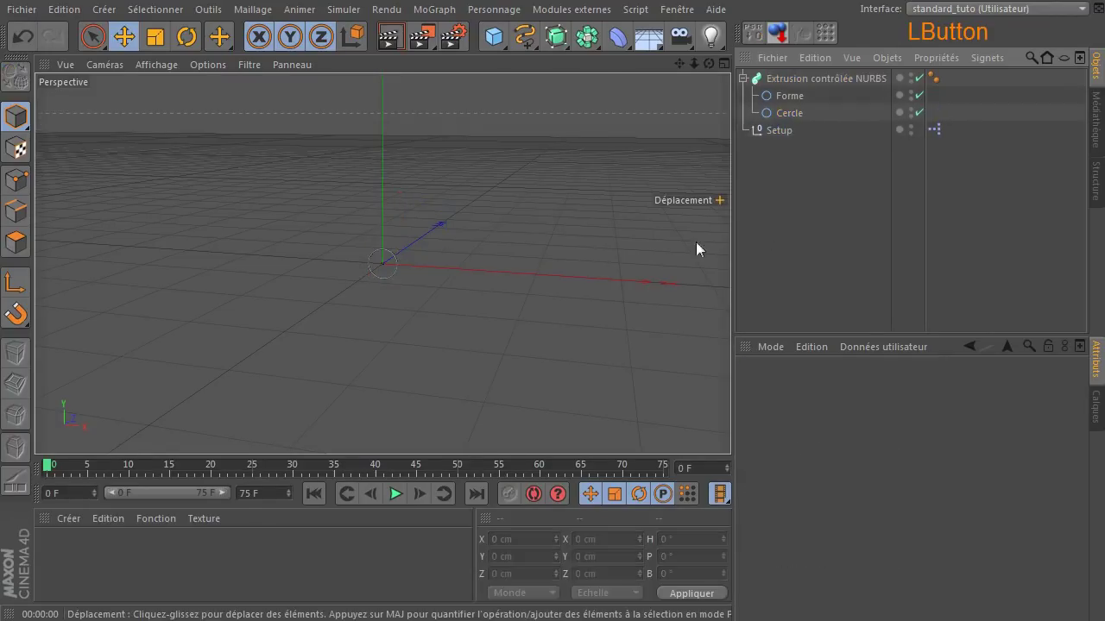
Step: Switch the perspective view's display mode to Ombrage de Gouraud (lignes)
click(208, 65)
mouse_move(156, 64)
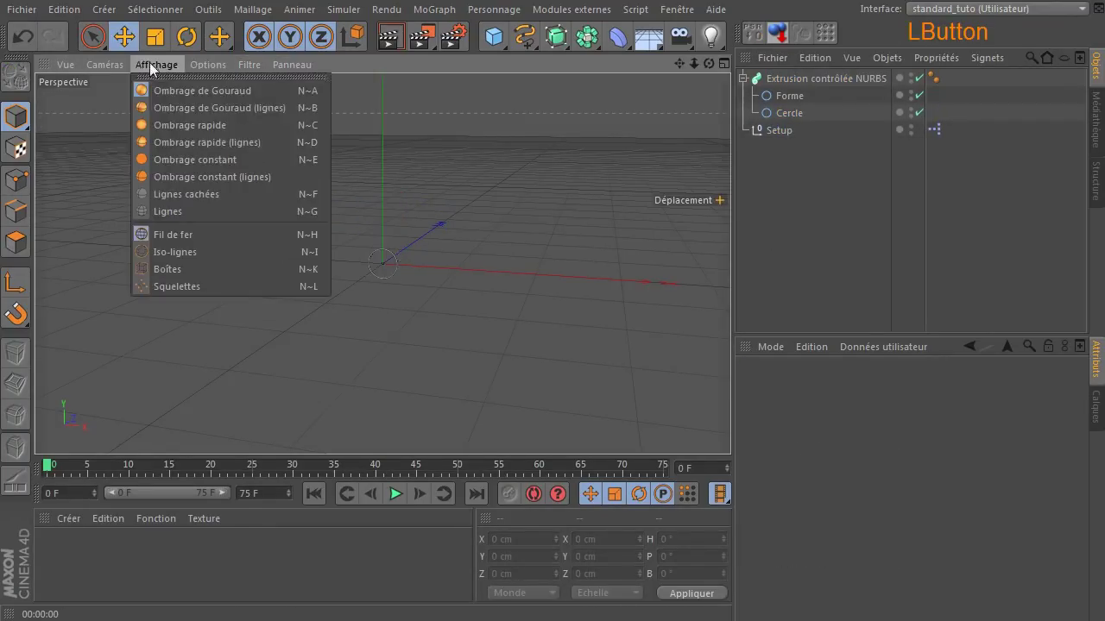
click(157, 109)
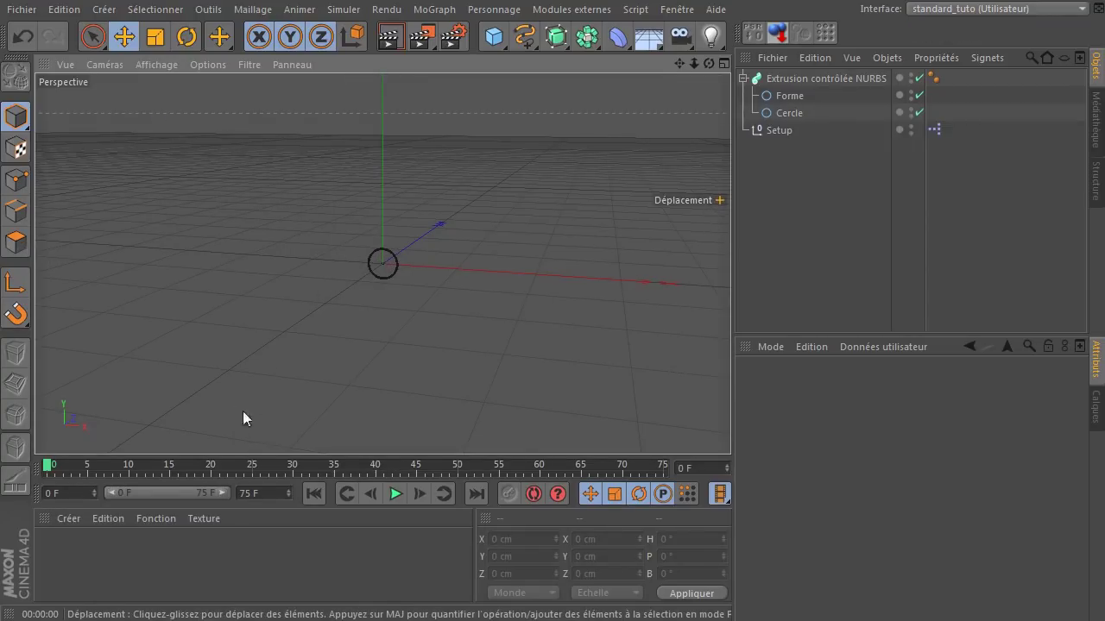
Step: Create a new material with Couleur and Spécularité disabled and only white Luminescence enabled
click(144, 570)
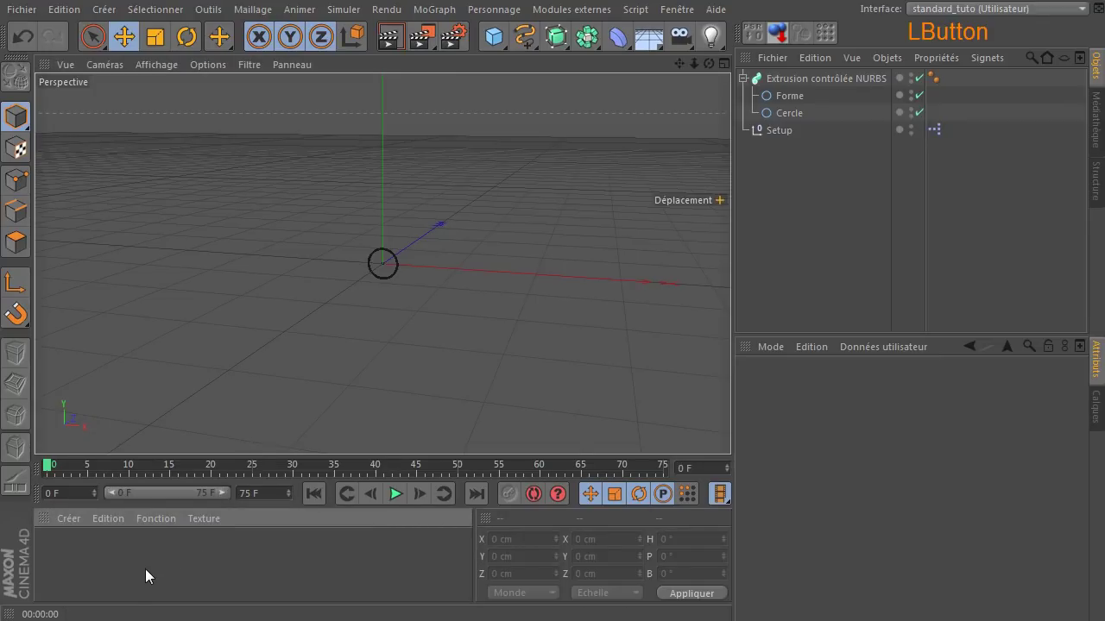
double_click(145, 569)
double_click(49, 551)
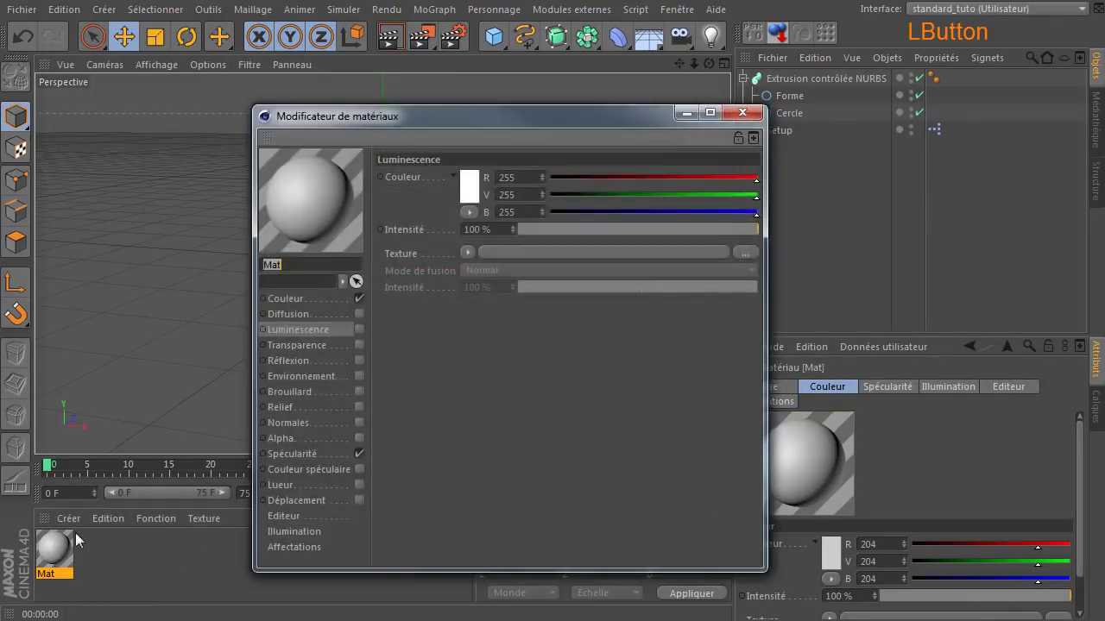
click(336, 298)
click(360, 297)
click(360, 454)
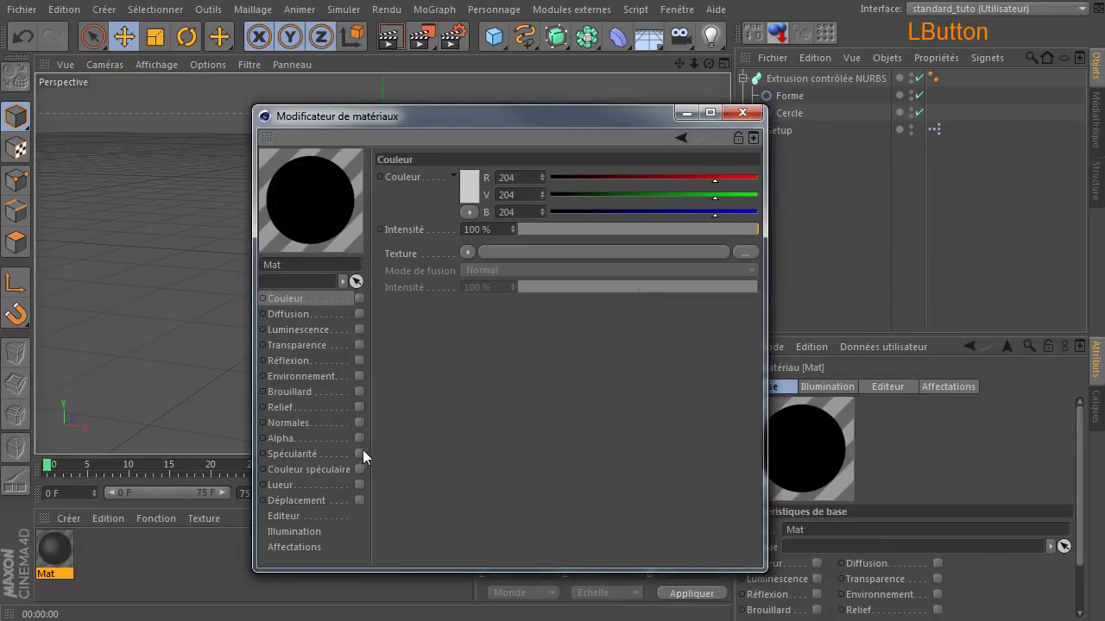
click(360, 329)
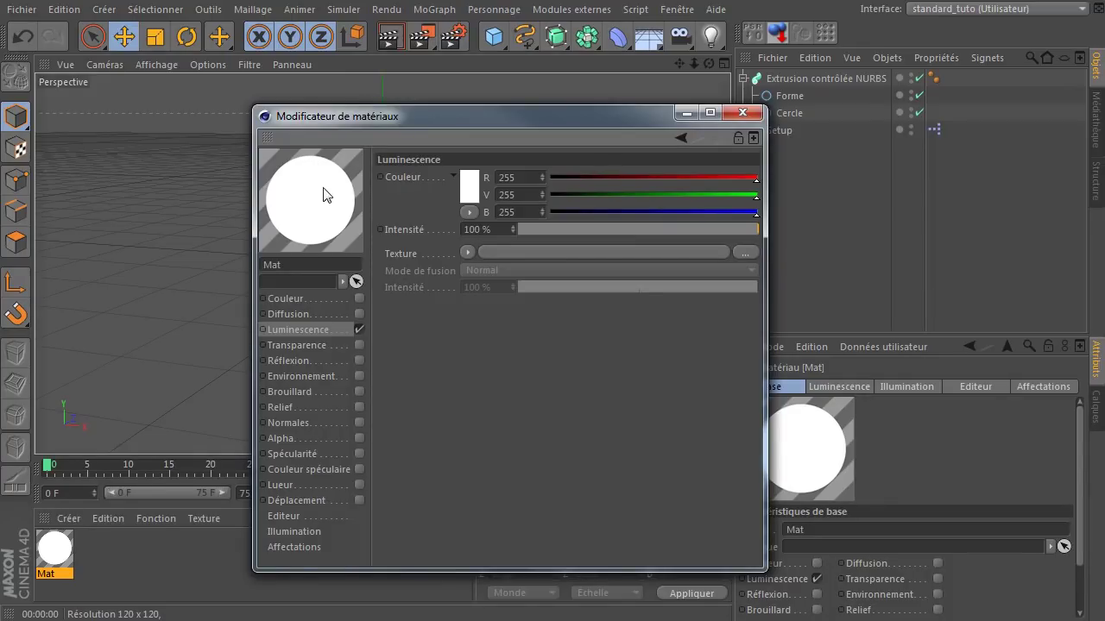
click(741, 112)
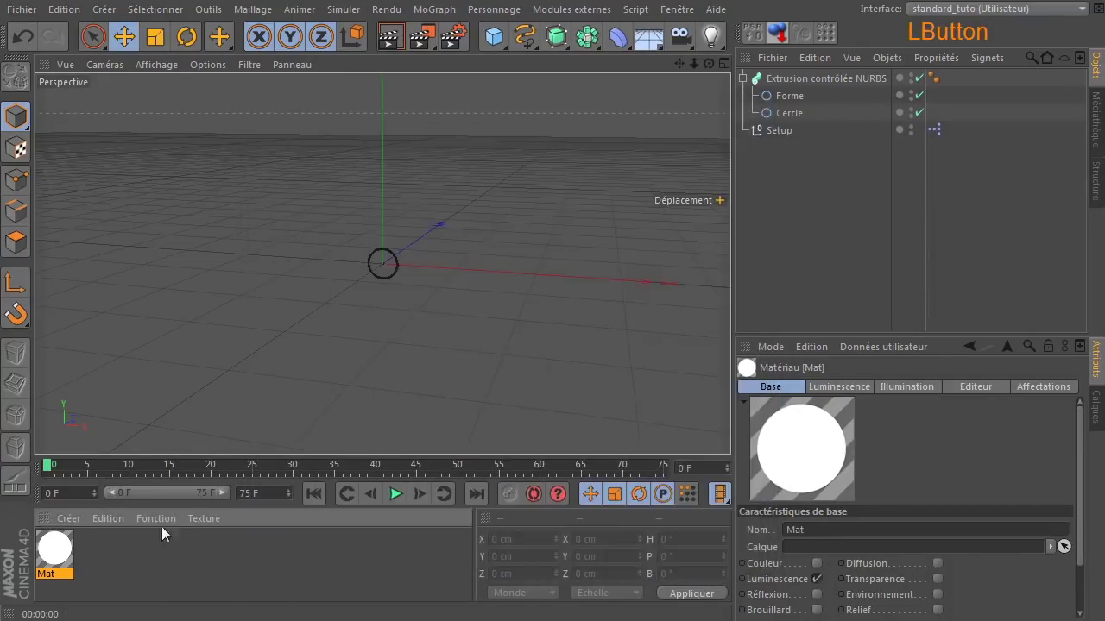
Step: Apply the luminous material to the Setup null and place the Extrusion contrôlée NURBS inside it
drag(61, 565, 778, 130)
click(801, 133)
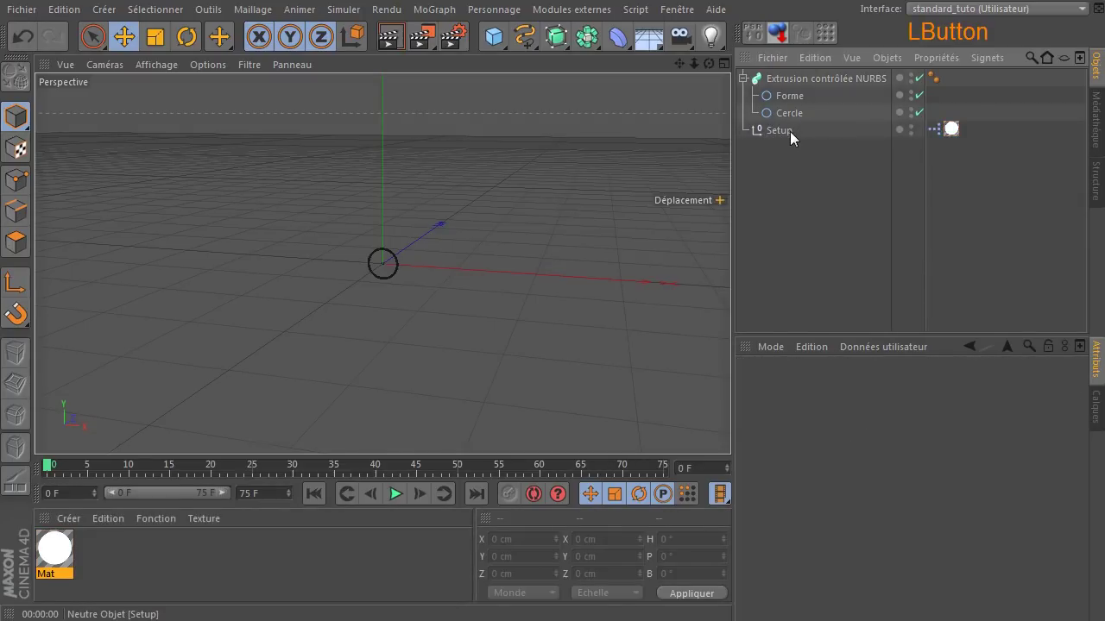
click(828, 78)
drag(816, 79, 784, 129)
click(788, 172)
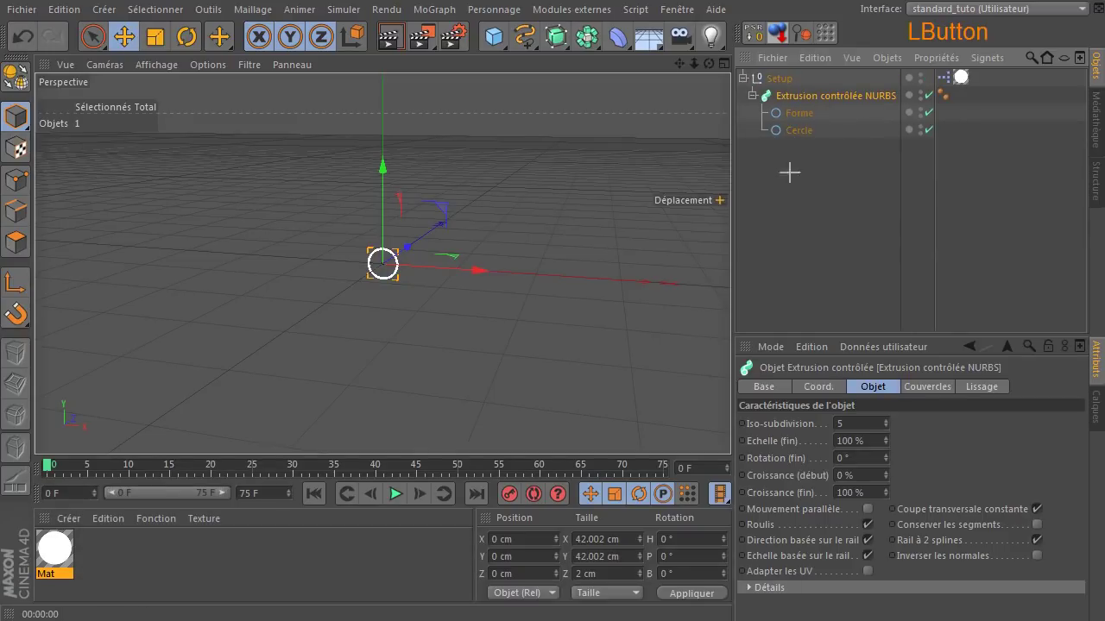
Step: Test-render the perspective view from the current distance and close up to check the ring's white material
click(394, 45)
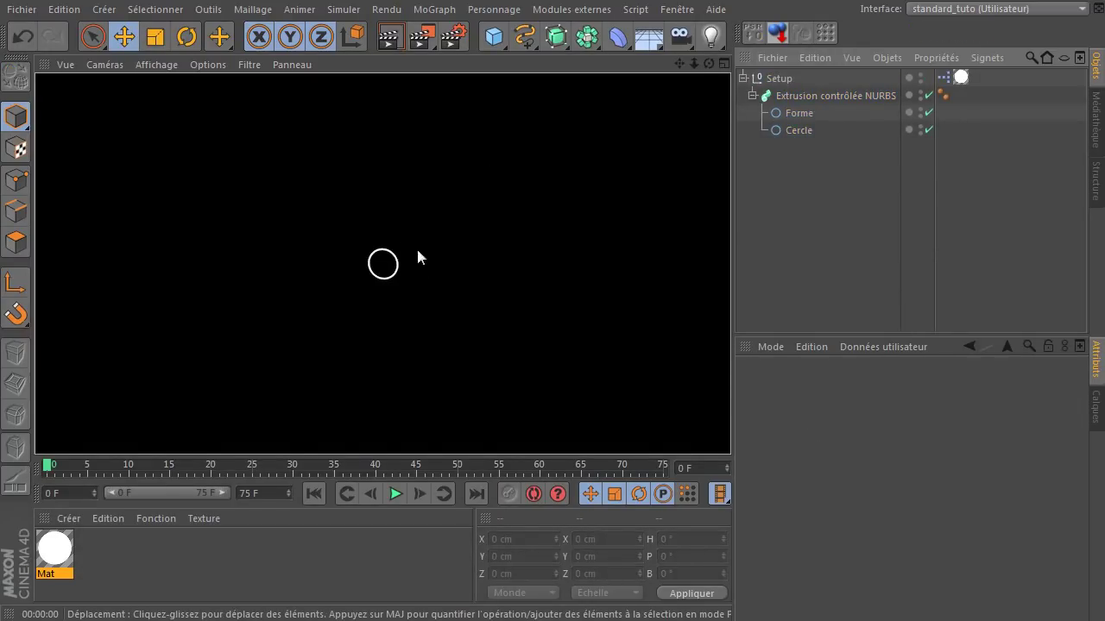
scroll(304, 270, up, 5)
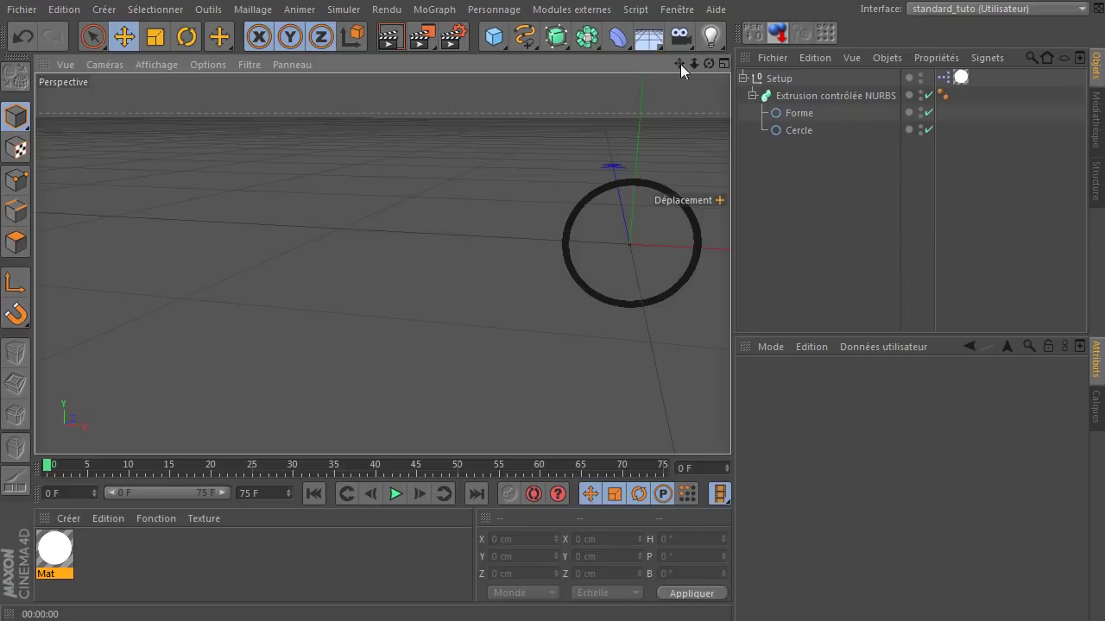
drag(677, 63, 467, 105)
scroll(490, 246, up, 5)
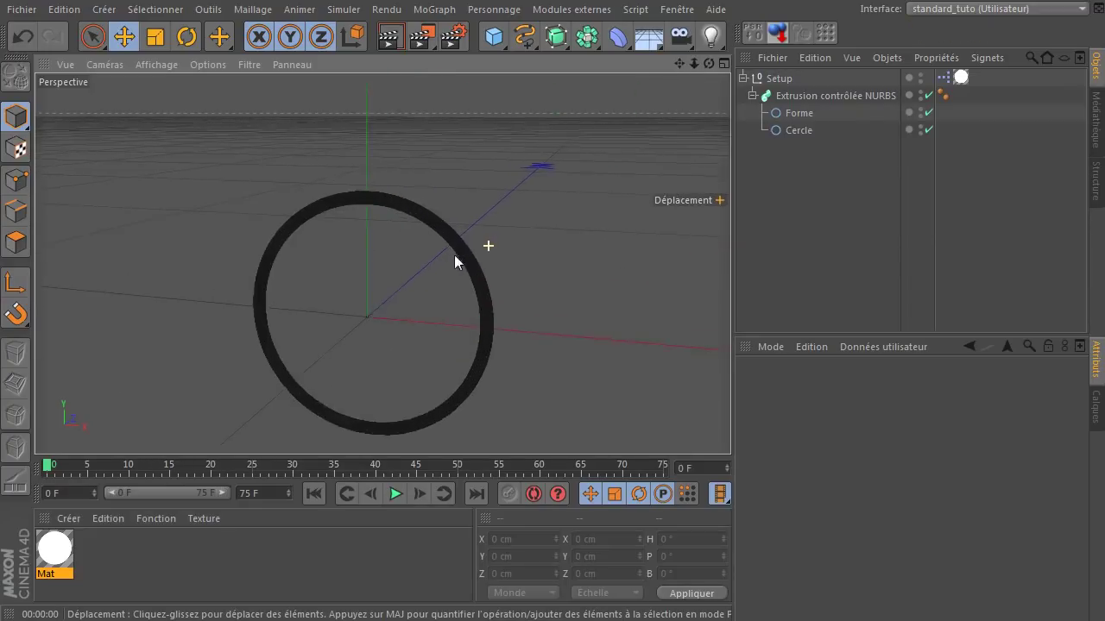
click(385, 44)
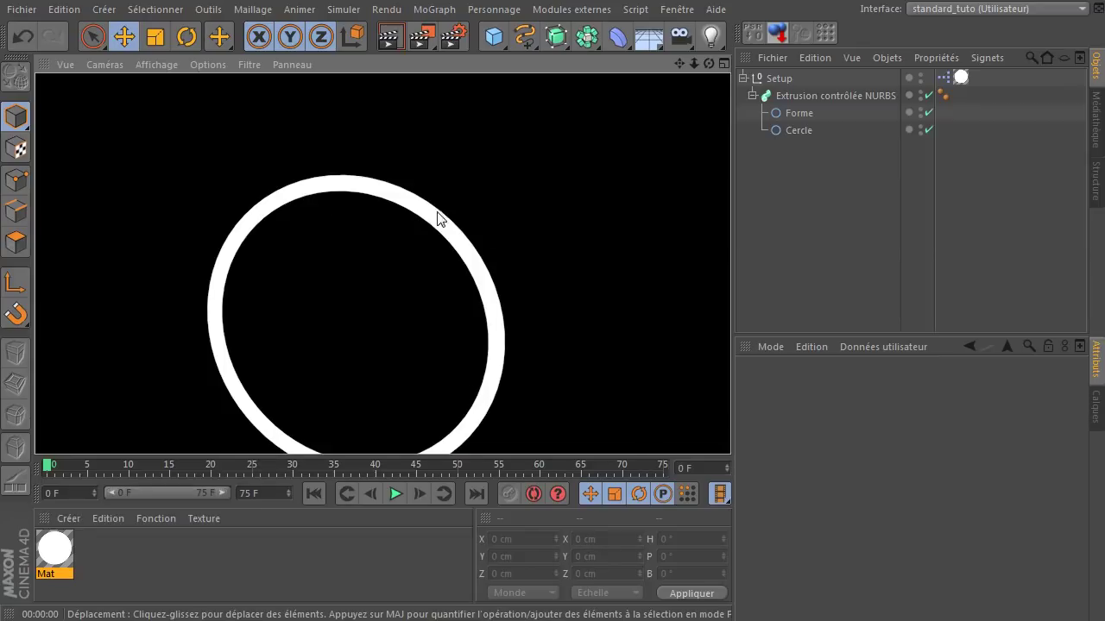
scroll(351, 343, down, 10)
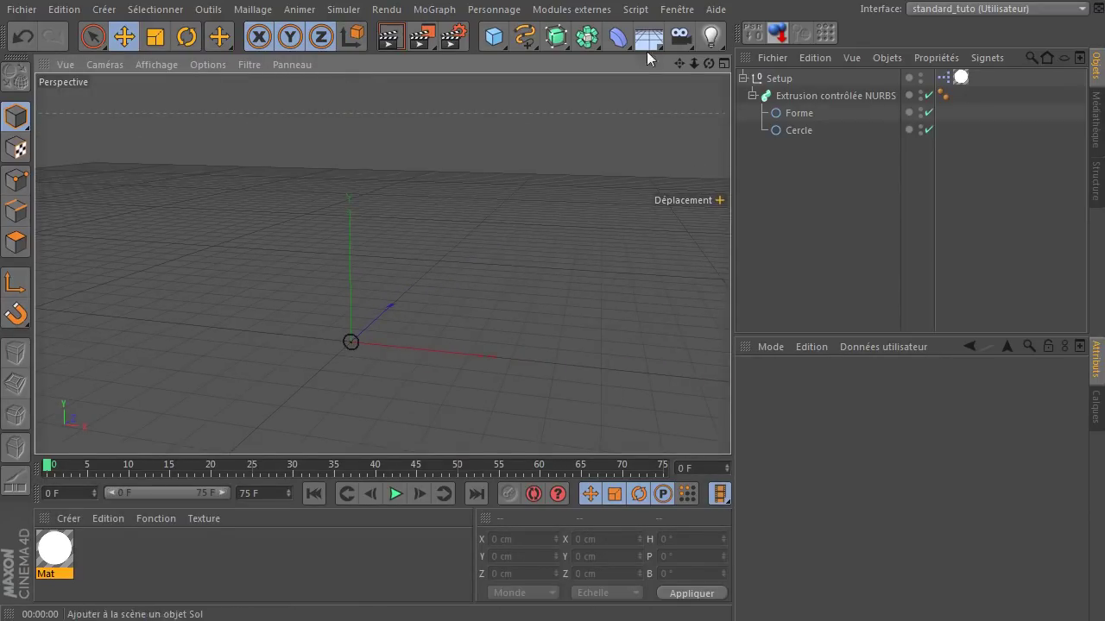
drag(679, 64, 382, 262)
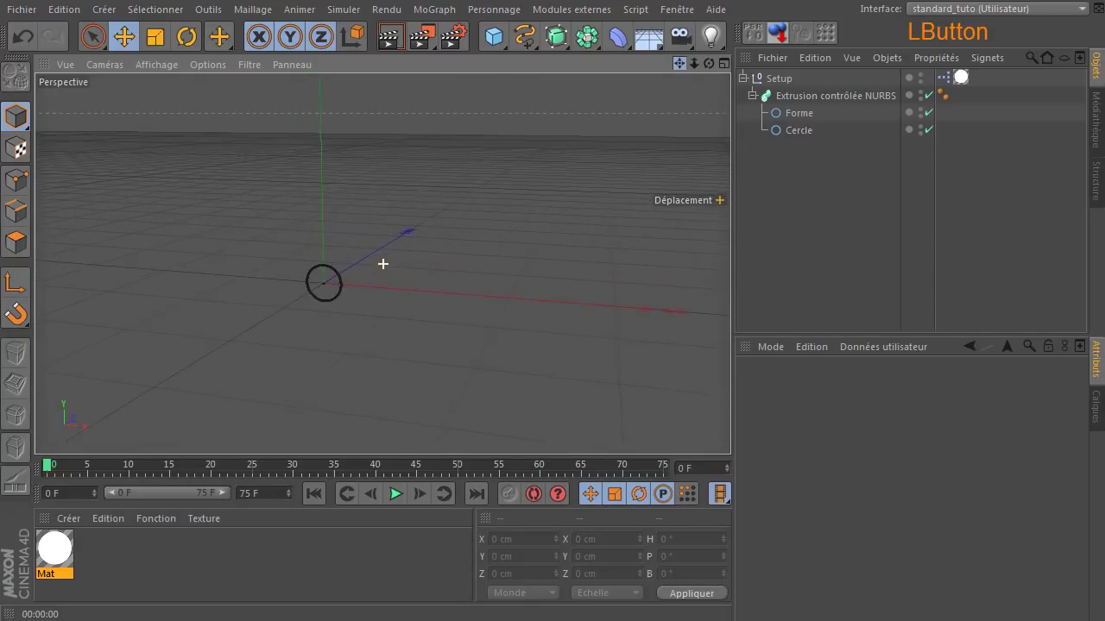
Step: Try the Extrusion contrôlée's Croissance (fin) at 0 % and 10 %, return it to 100 % and test-render the ring
click(813, 94)
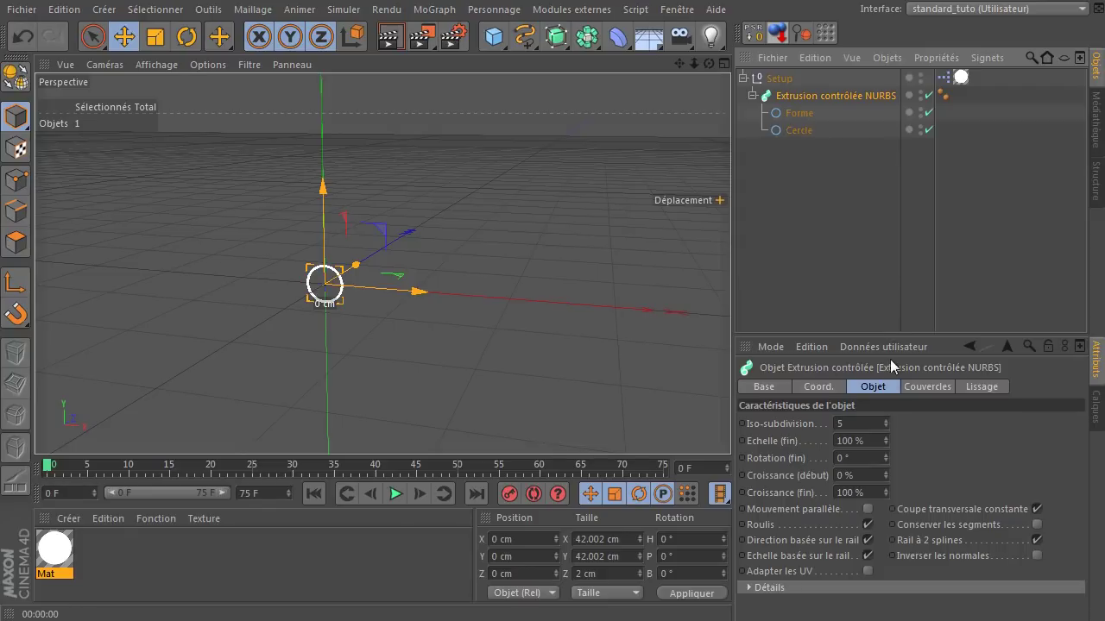
drag(890, 337, 881, 215)
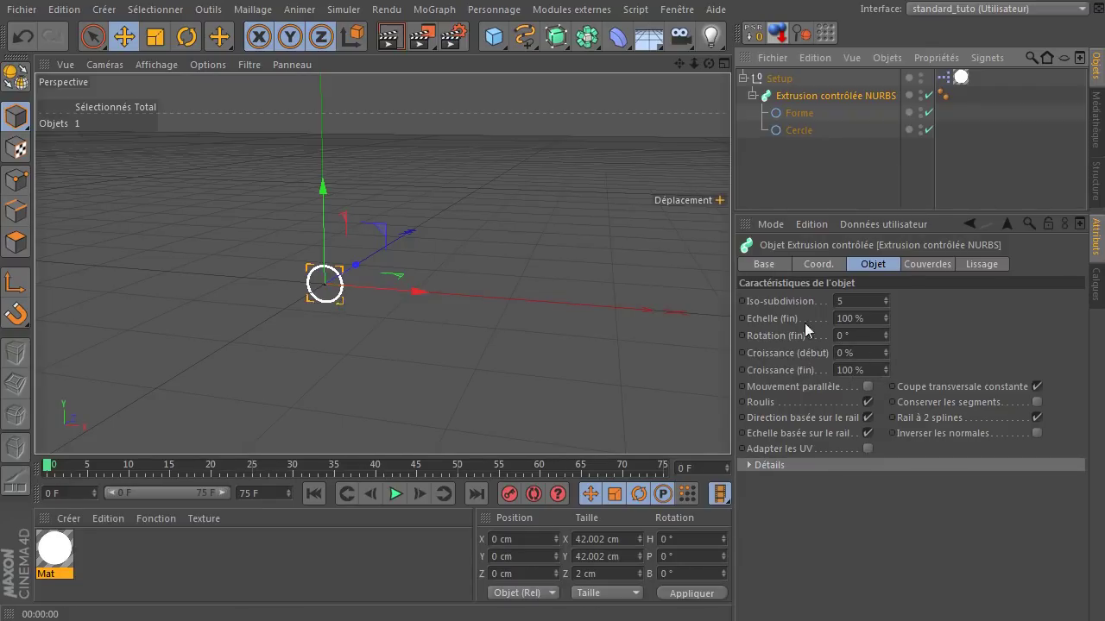
mouse_move(885, 367)
mouse_down()
mouse_move(833, 371)
mouse_move(885, 370)
mouse_move(850, 370)
mouse_move(864, 364)
mouse_up()
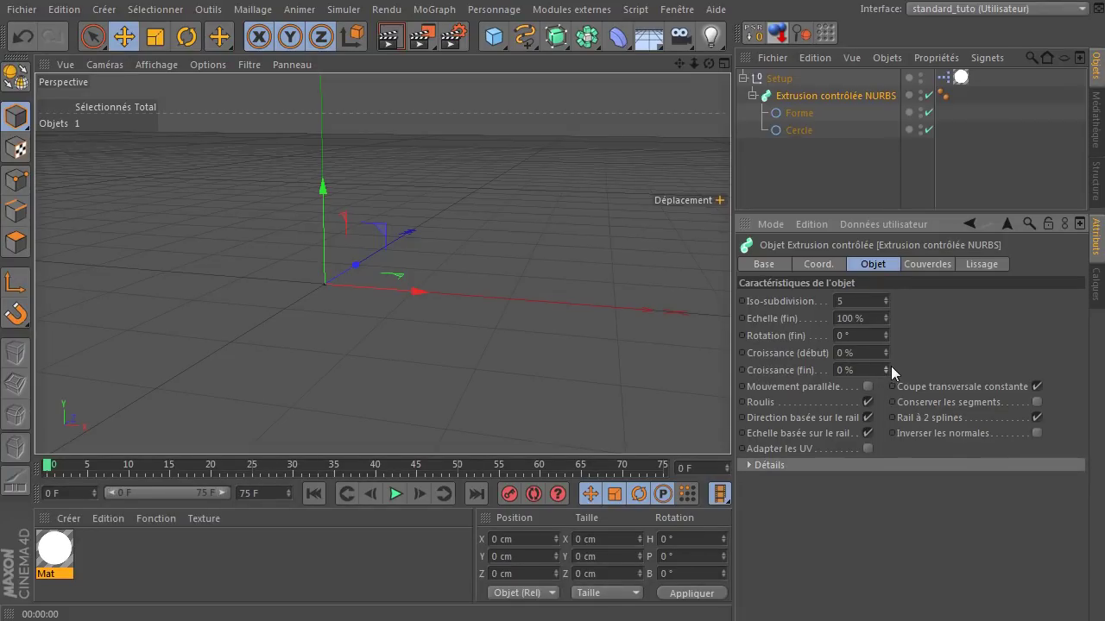
drag(886, 370, 772, 377)
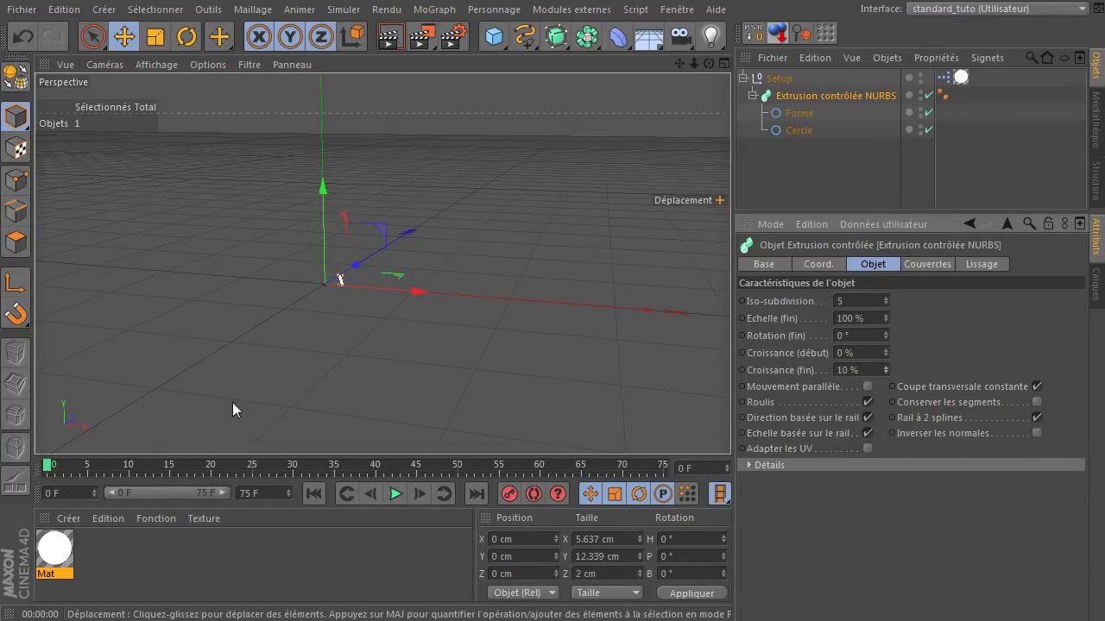
drag(886, 368, 984, 368)
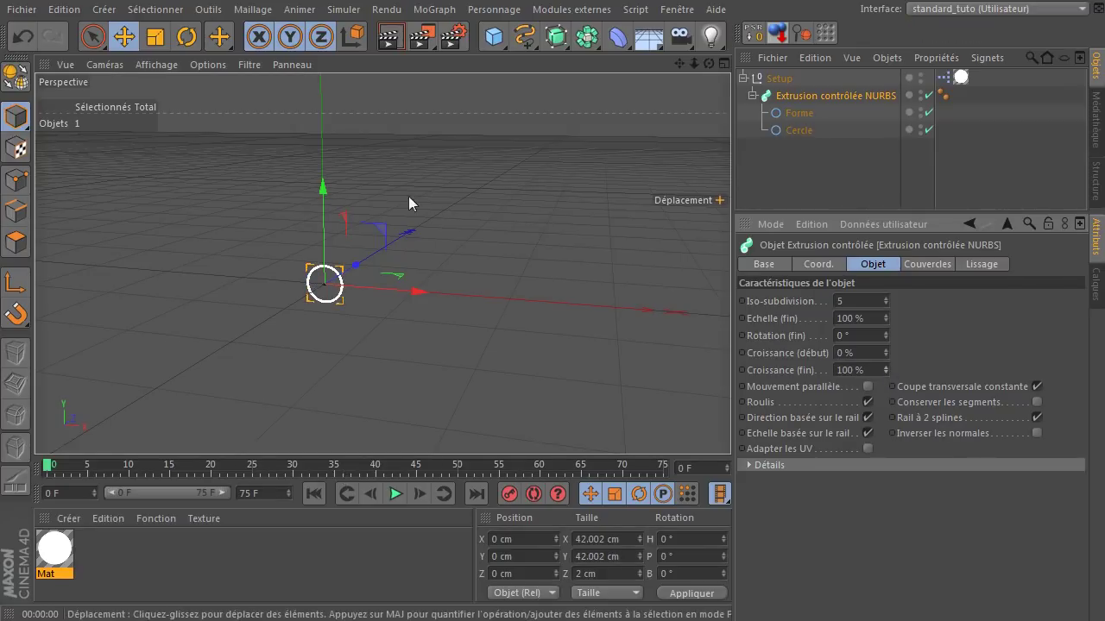
click(390, 36)
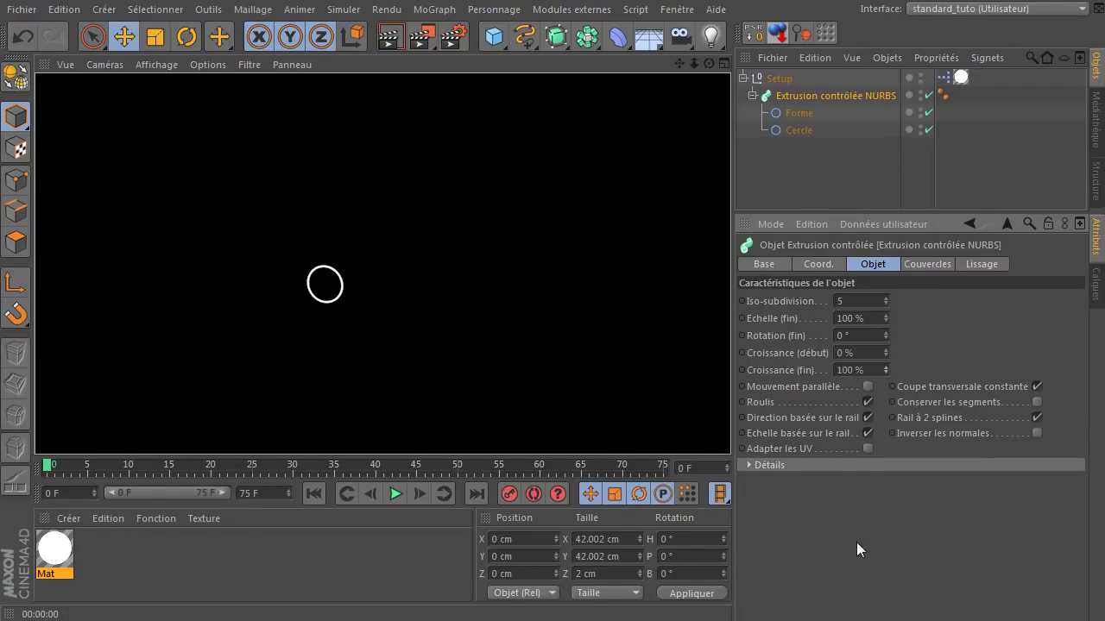
Step: Add a Mo Texte object inside the Setup null, below the Extrusion contrôlée, and test-render it with the ring
click(708, 64)
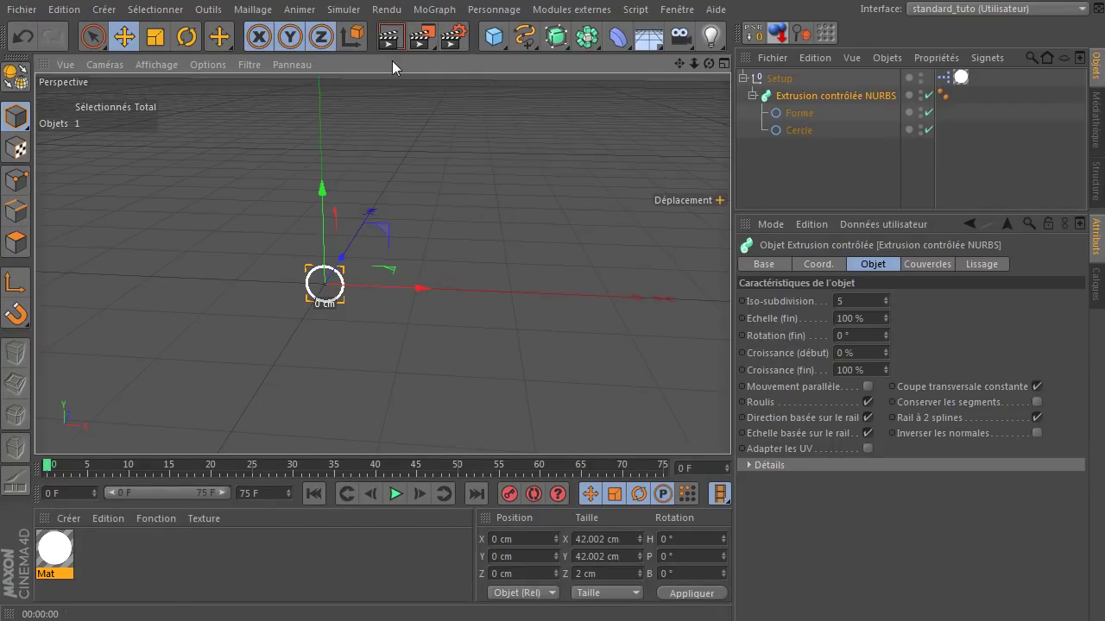
click(424, 10)
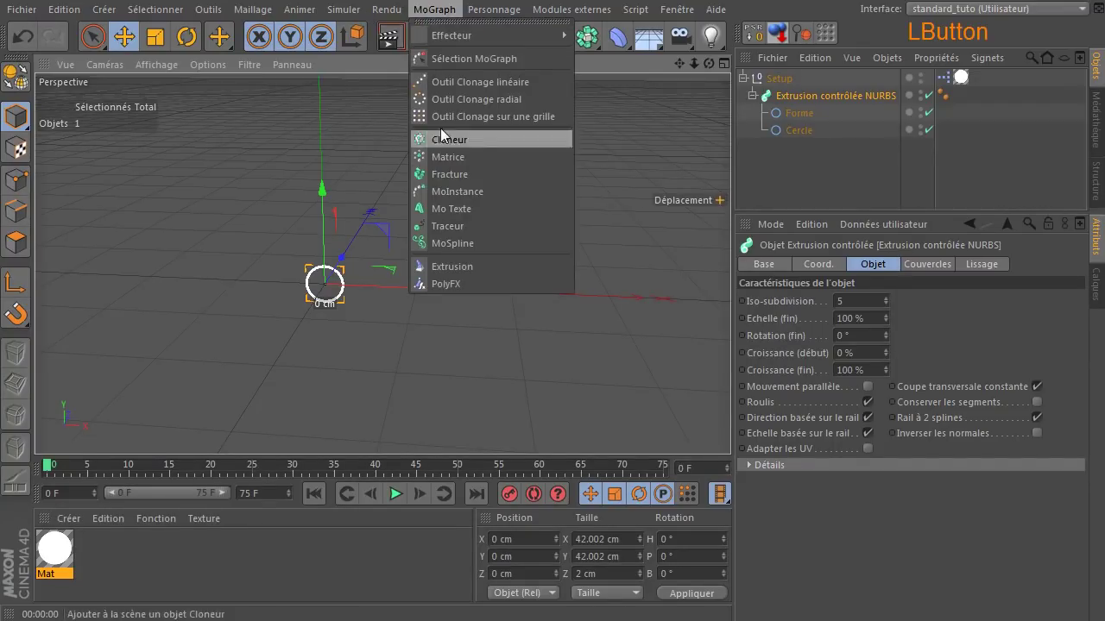
click(447, 210)
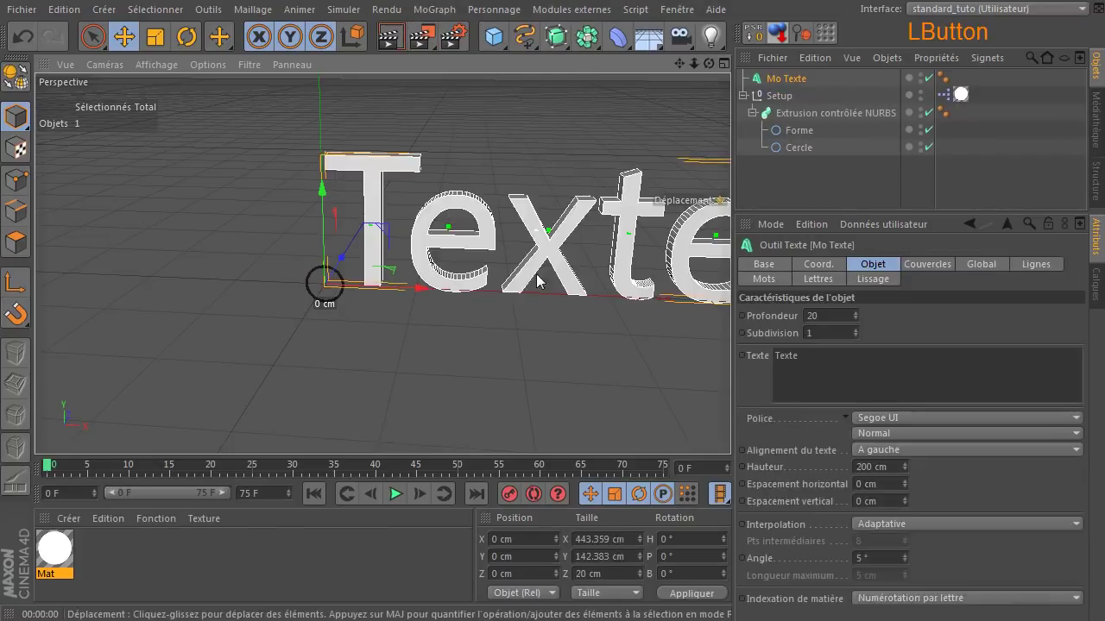
scroll(497, 350, down, 4)
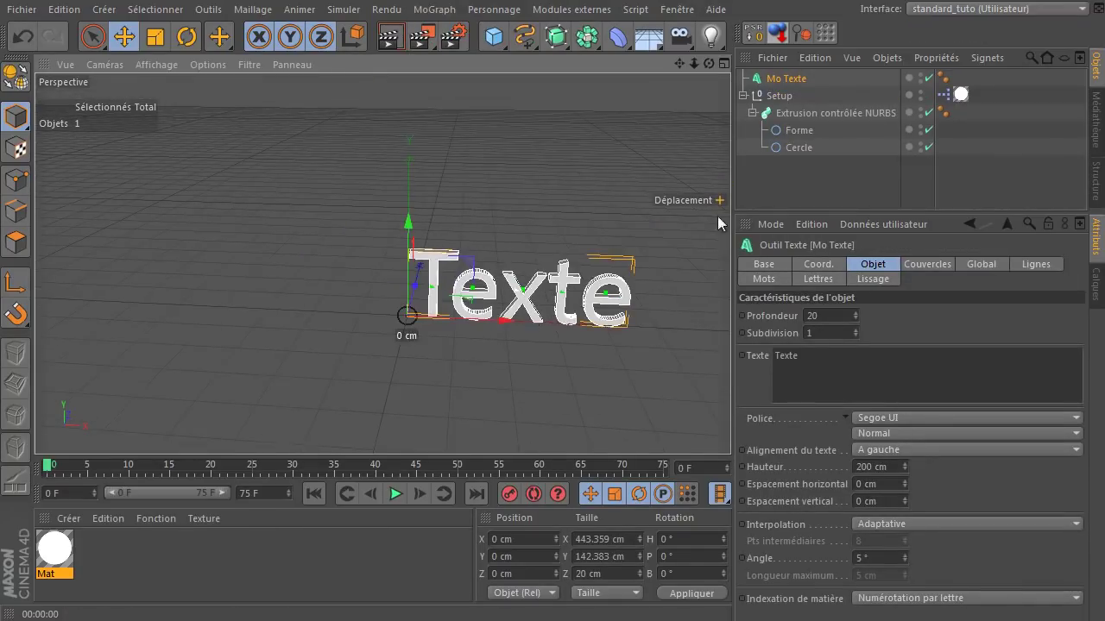
drag(779, 80, 821, 86)
click(811, 116)
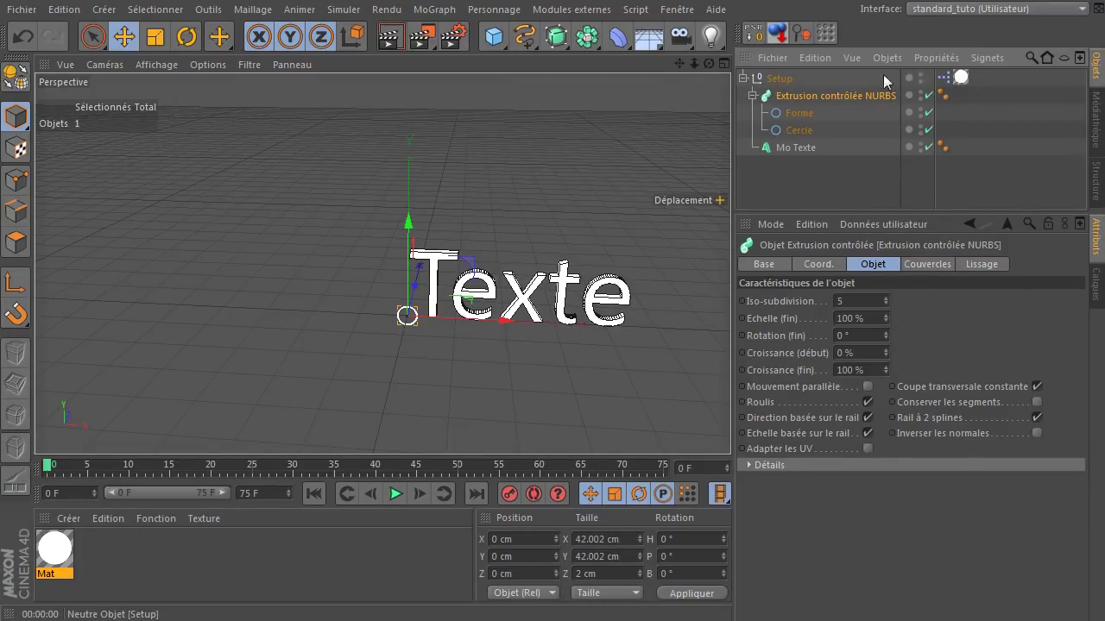
click(390, 36)
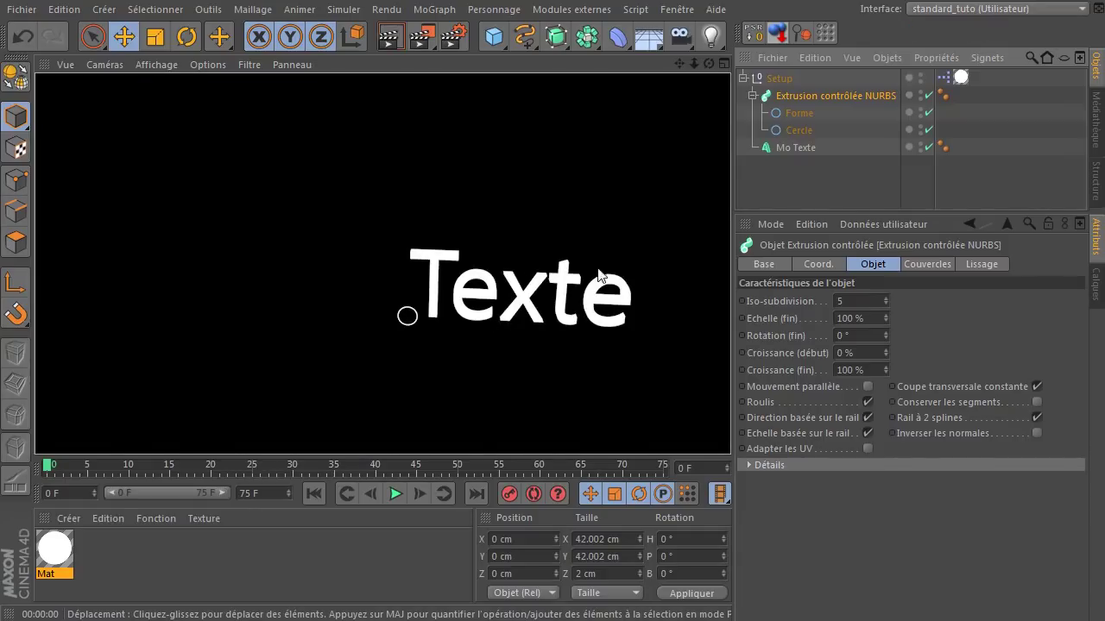
Step: Set the Mo Texte's Profondeur to 1 so the lettering is nearly flat
click(814, 184)
click(810, 153)
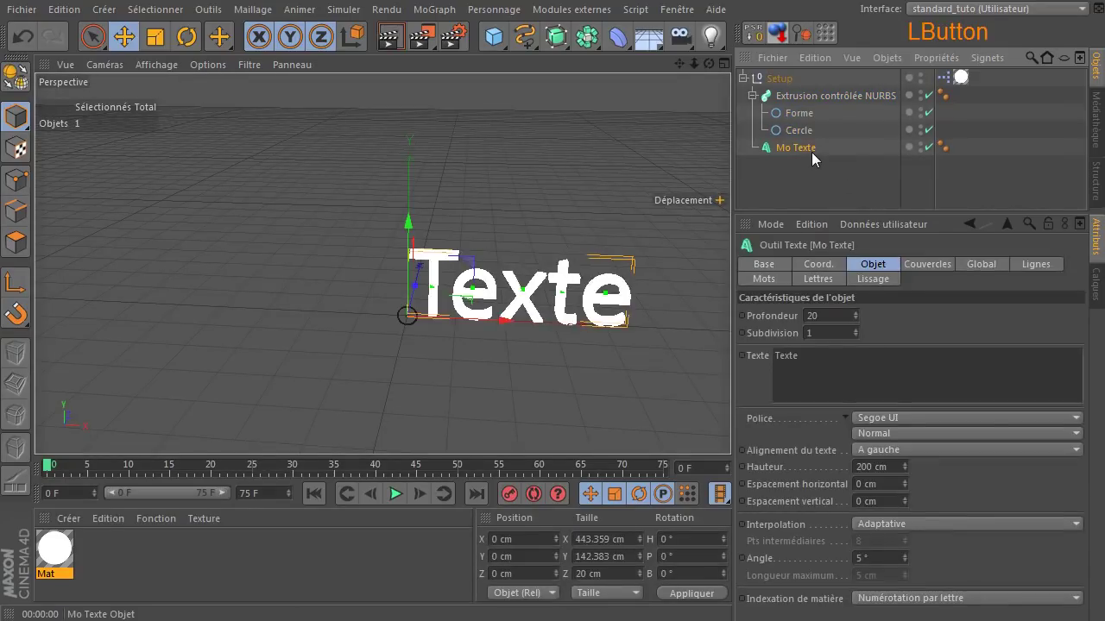
scroll(443, 326, up, 3)
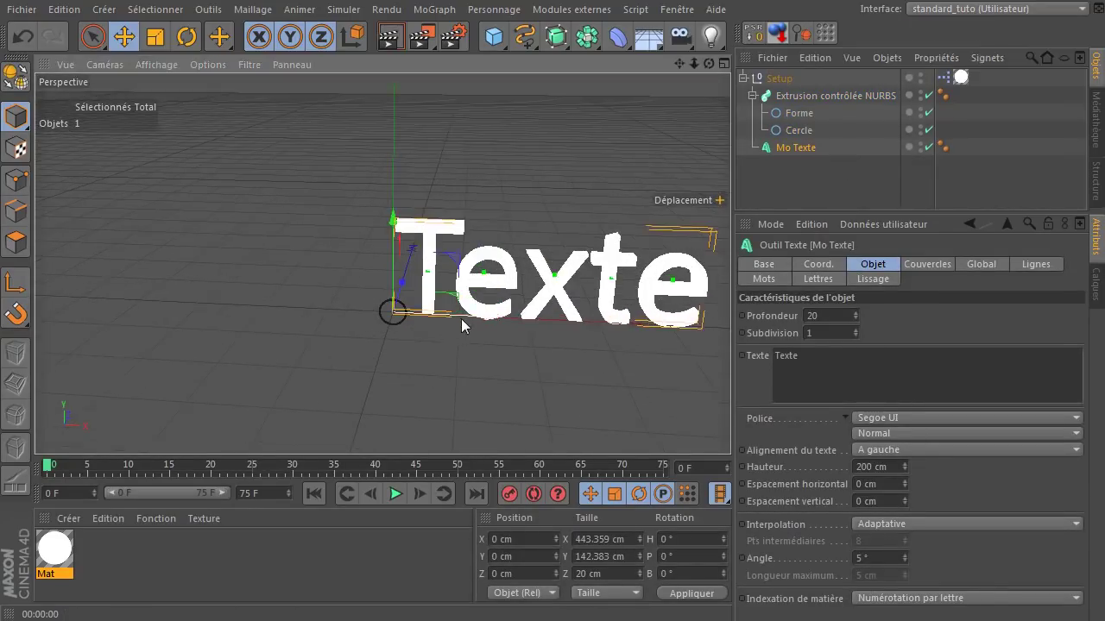
drag(711, 65, 481, 174)
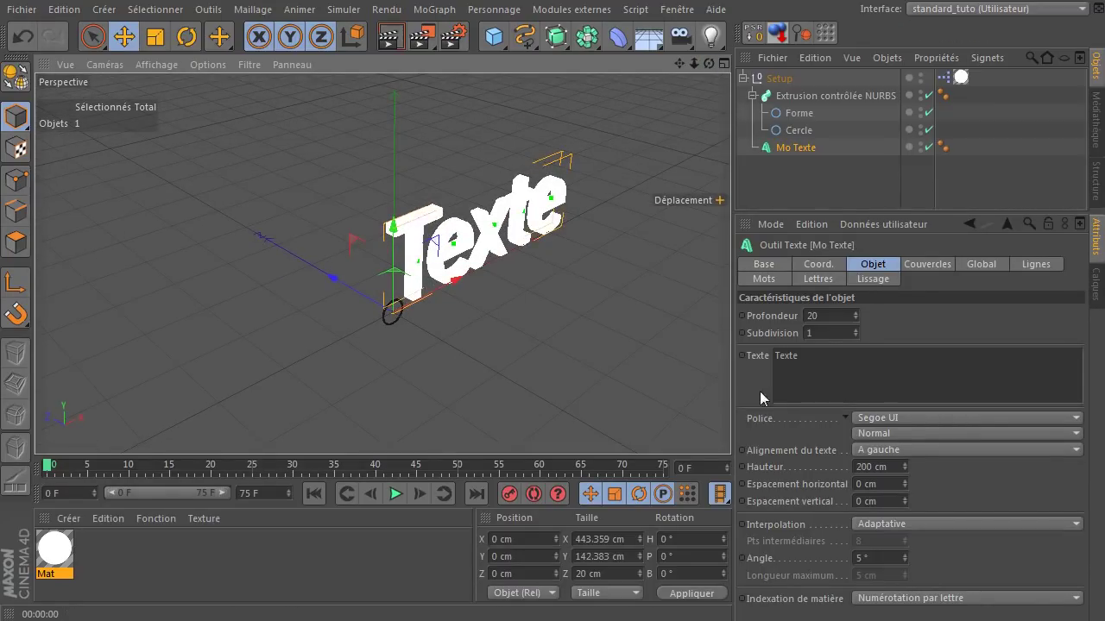
click(834, 316)
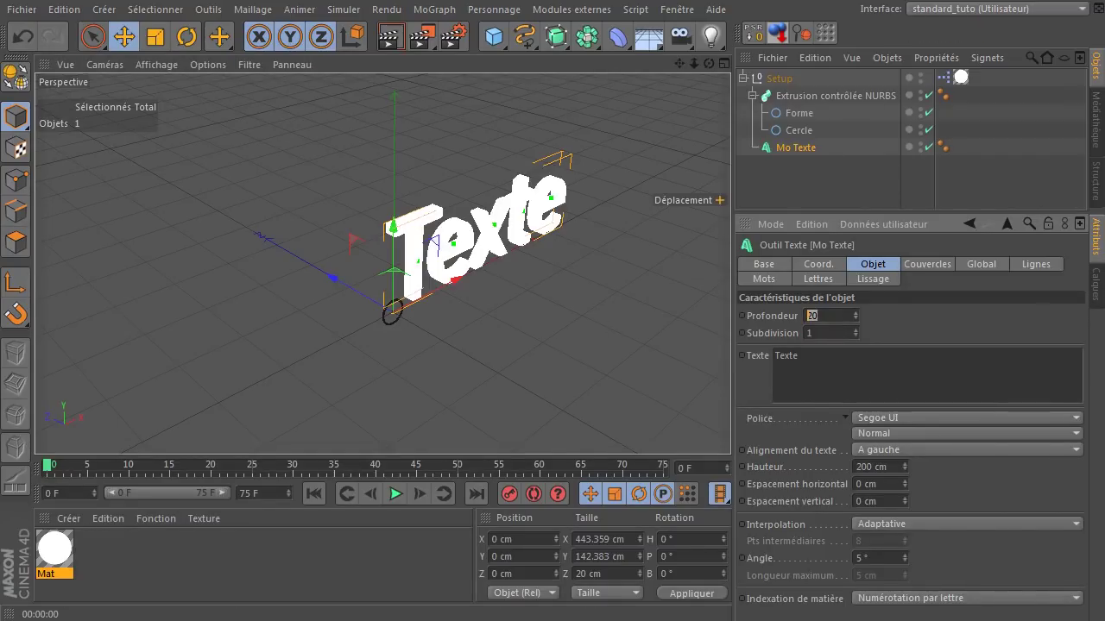
text(1)
key(Return)
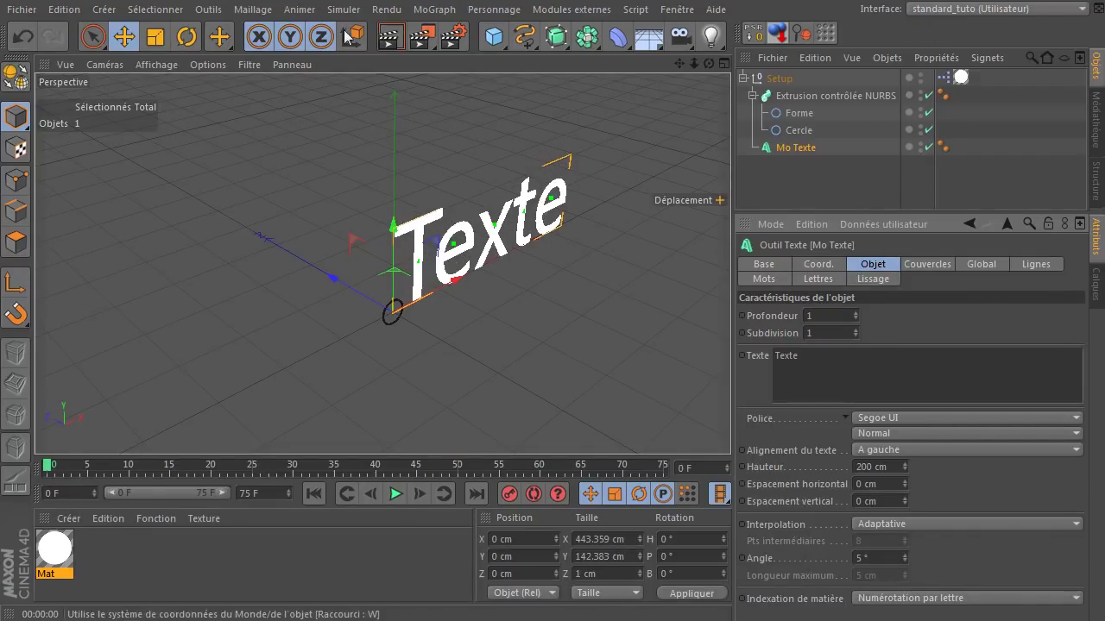
Step: Test-render the ring and text in perspective and examine their thickness up close and in the Droite view
click(390, 36)
scroll(458, 313, up, 6)
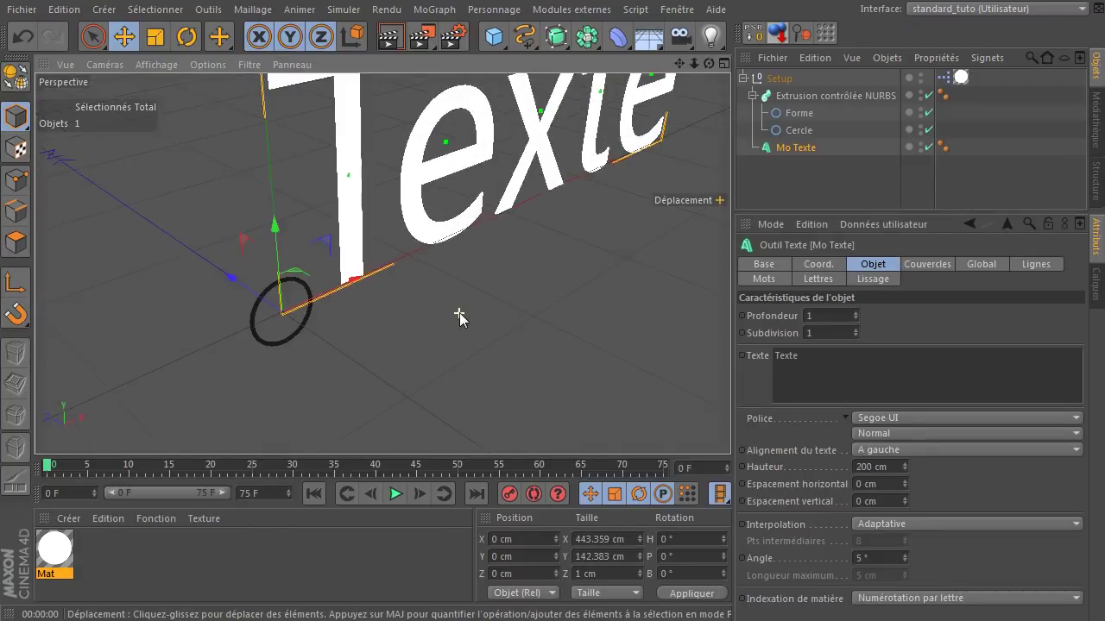
middle_click(570, 251)
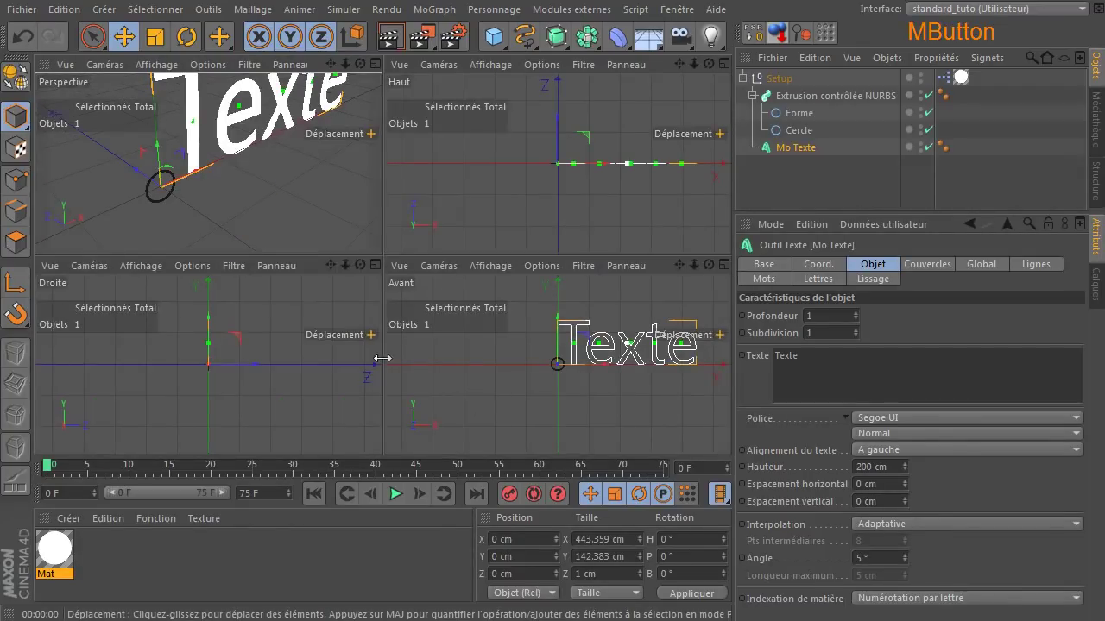
middle_click(224, 349)
scroll(386, 241, up, 4)
scroll(386, 245, up, 2)
scroll(420, 255, down, 4)
scroll(419, 251, down, 9)
scroll(554, 156, down, 1)
middle_click(554, 156)
middle_click(314, 148)
middle_click(284, 164)
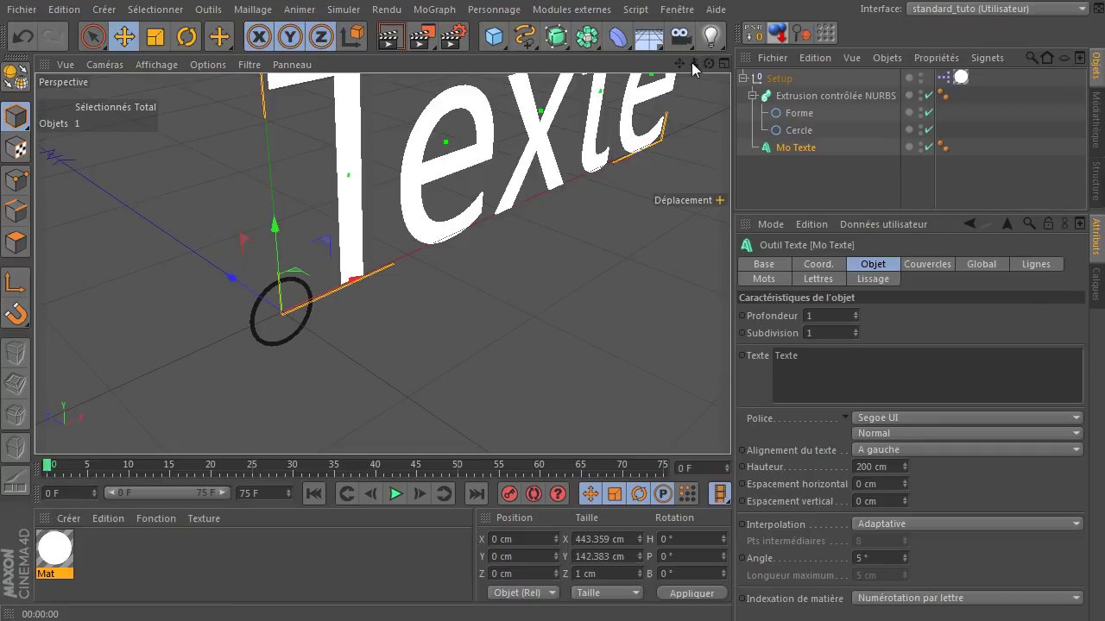
drag(693, 64, 636, 69)
click(389, 36)
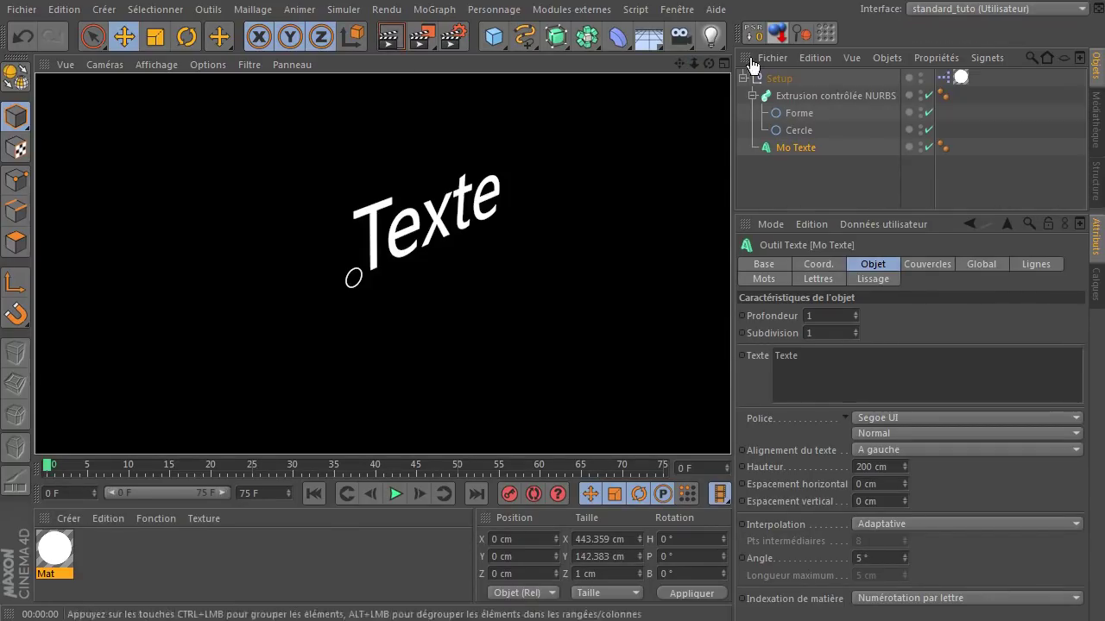
Step: Set the Mo Texte's Hauteur to 40 cm and move it to about X 294 cm, Y 52 cm
drag(709, 64, 712, 81)
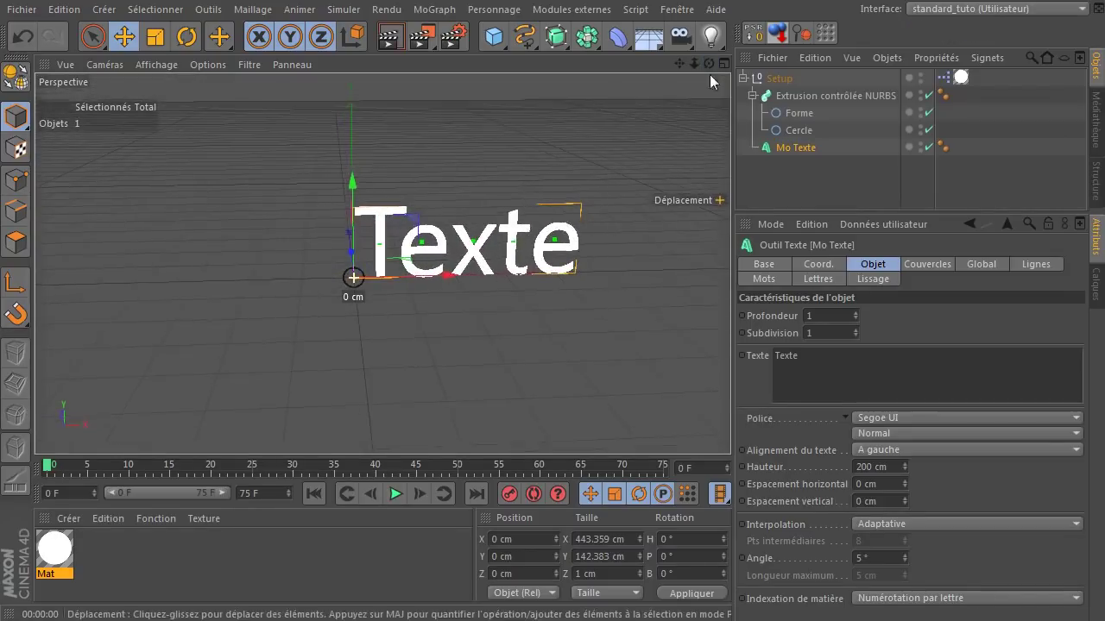
click(898, 467)
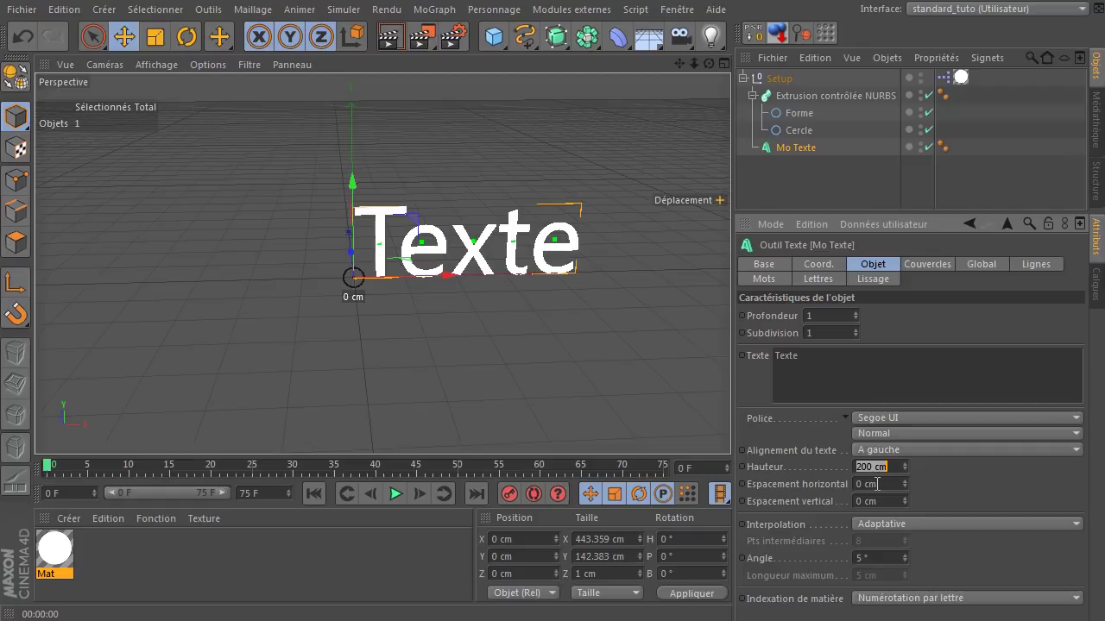
text(40)
key(Return)
drag(416, 219, 569, 189)
scroll(446, 302, up, 4)
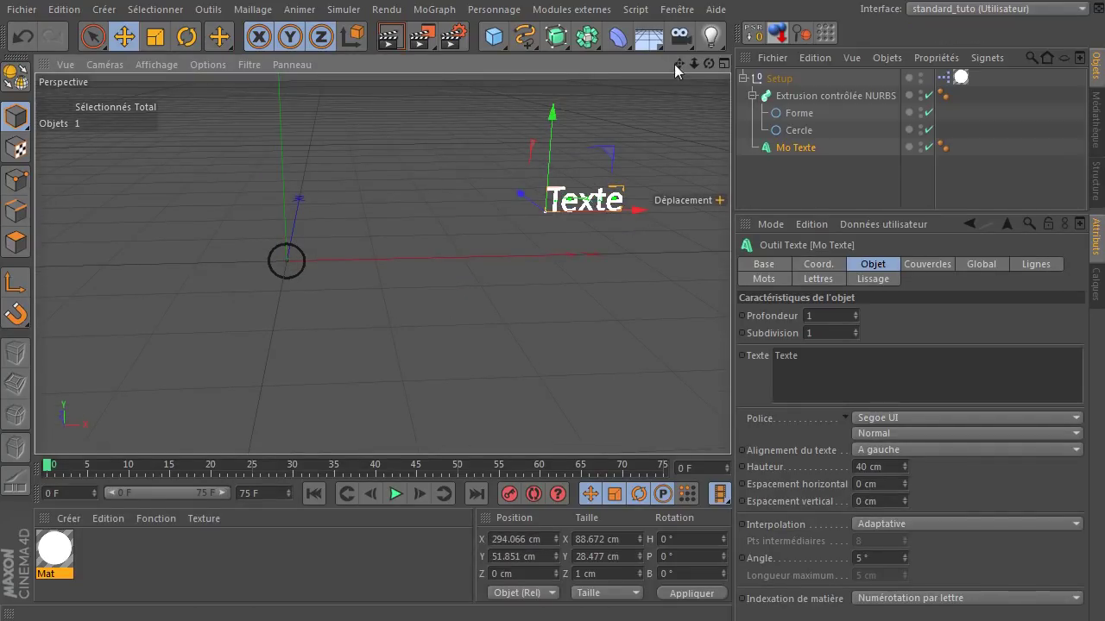
Step: In the Avant view, move the Mo Texte higher and slightly closer to the ring, then test-render the layout
drag(674, 64, 382, 261)
middle_click(526, 225)
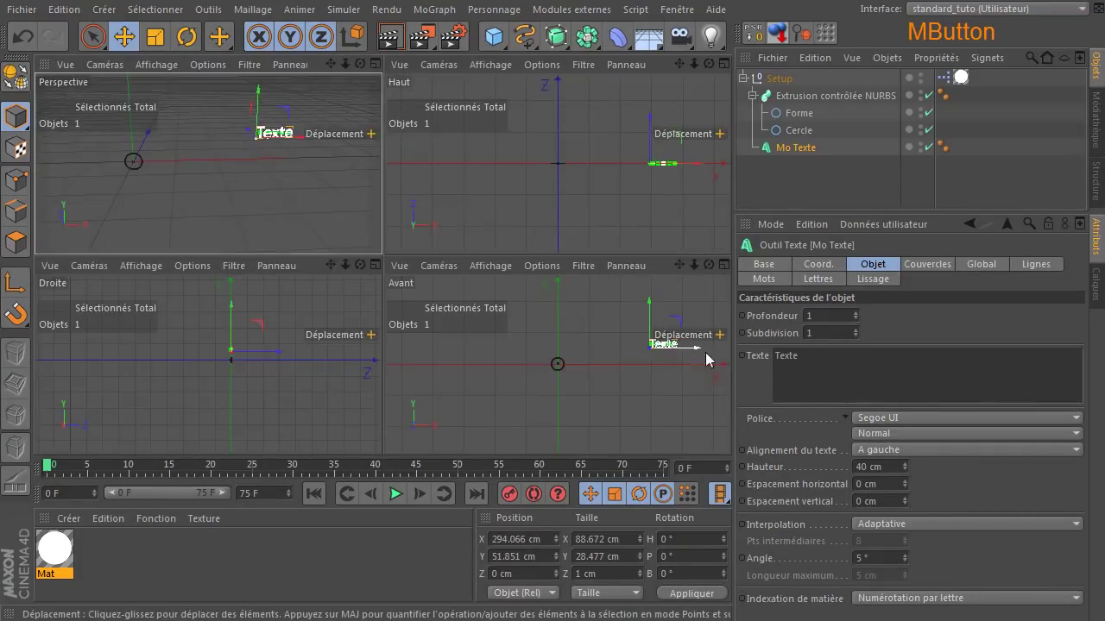
middle_click(516, 373)
drag(678, 64, 326, 280)
scroll(410, 253, up, 3)
scroll(422, 247, up, 1)
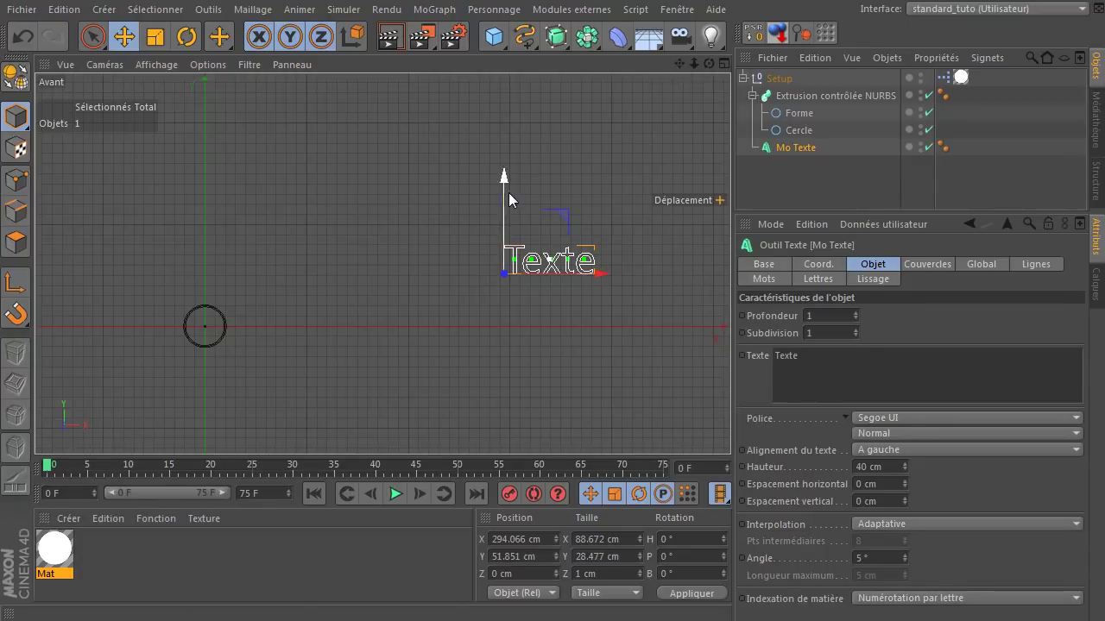
drag(502, 178, 522, 119)
drag(569, 161, 531, 153)
drag(679, 64, 386, 263)
click(639, 136)
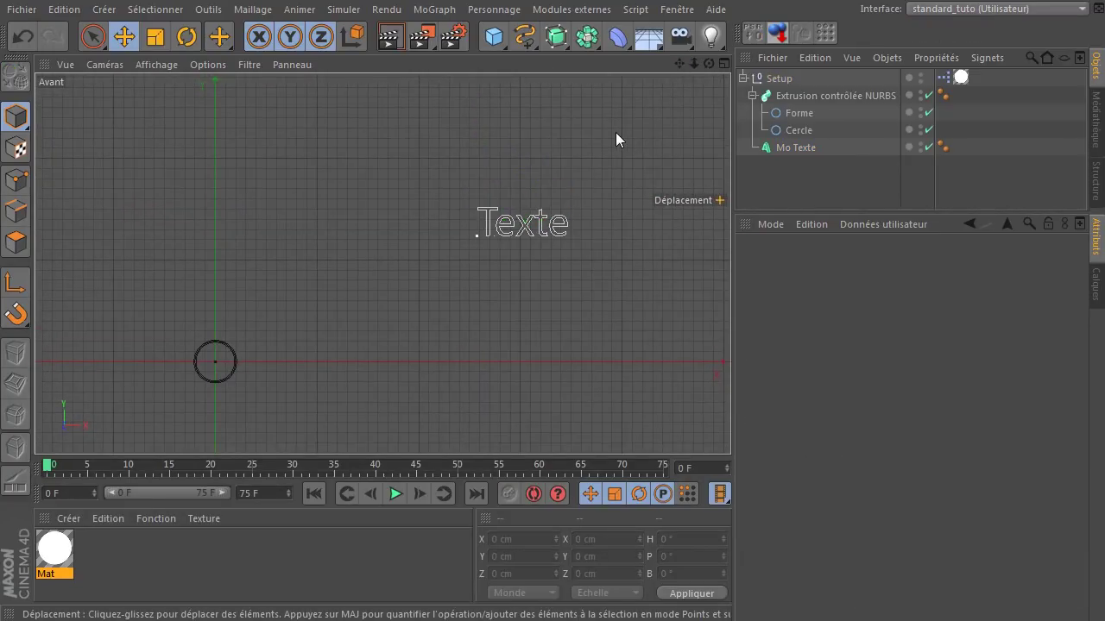
click(382, 47)
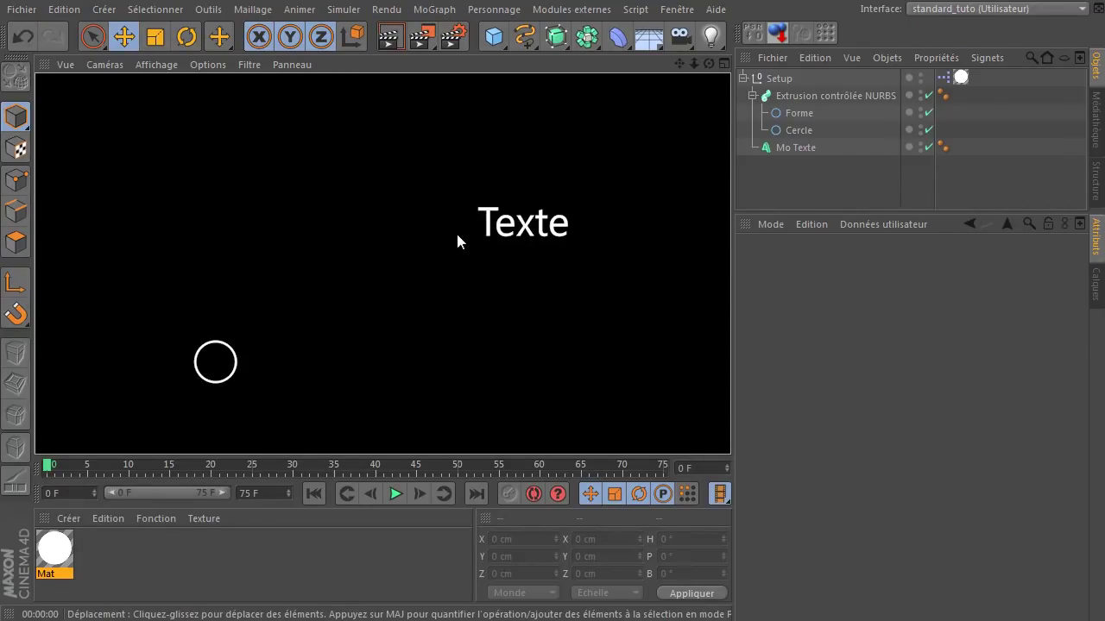
click(394, 309)
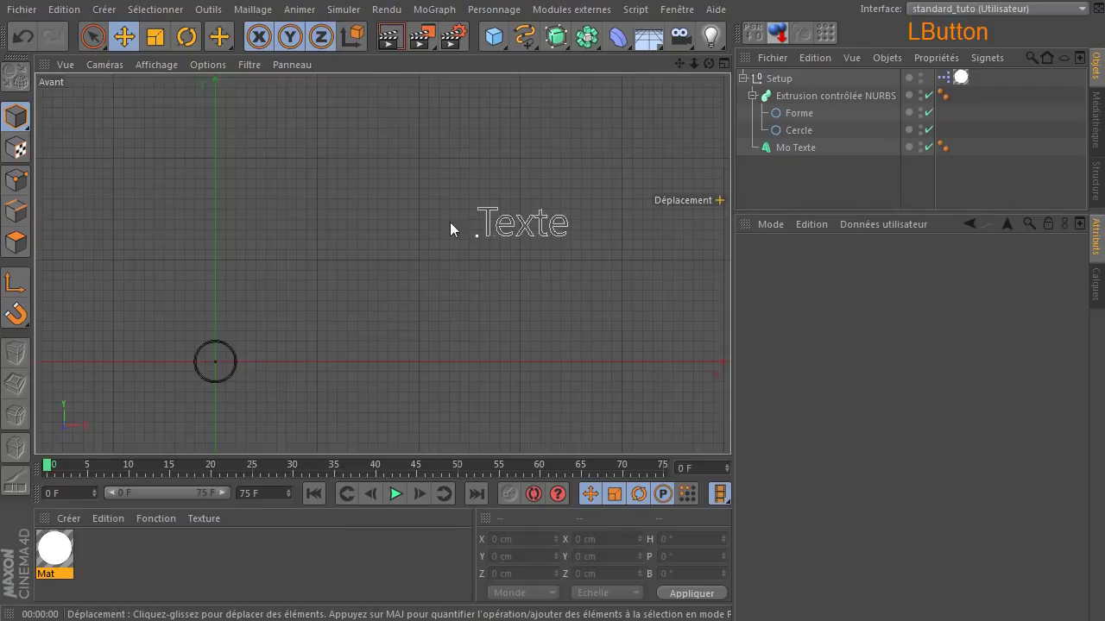
Step: Draw a three-point Linéaire spline from about X 24, Y 34 cm through X 113, Y 131 cm to X 233, Y 127 cm
drag(524, 36, 536, 80)
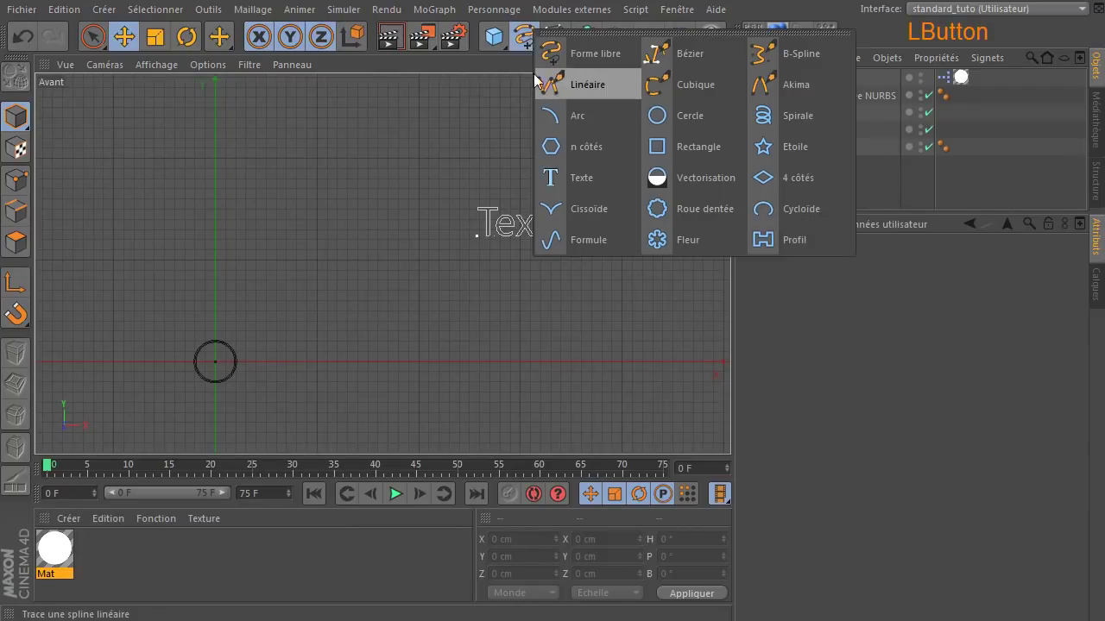
click(599, 88)
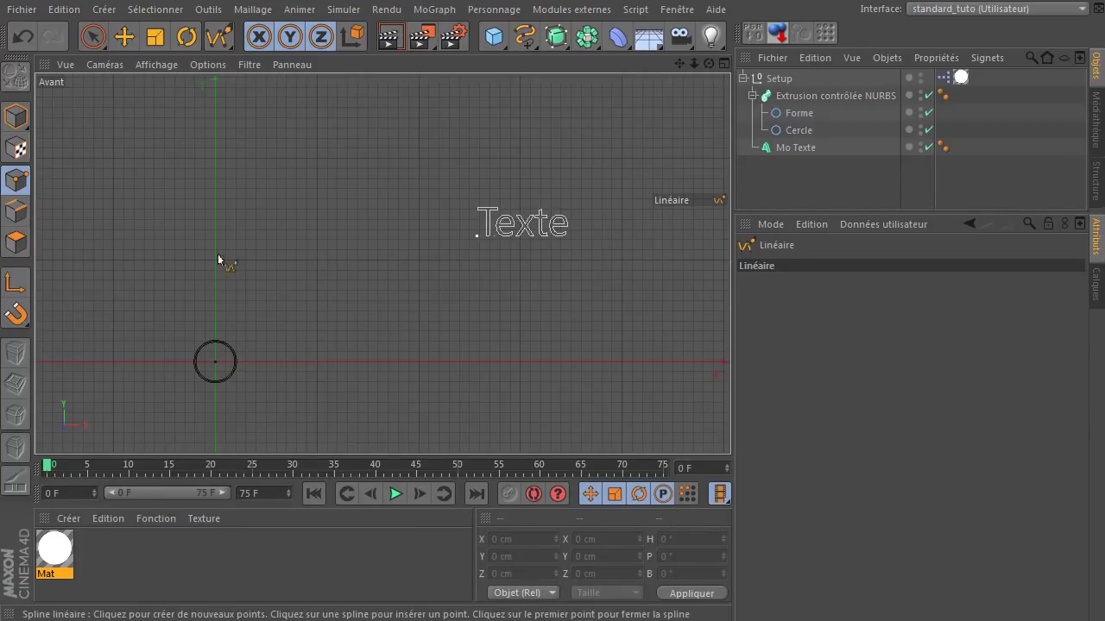
click(239, 328)
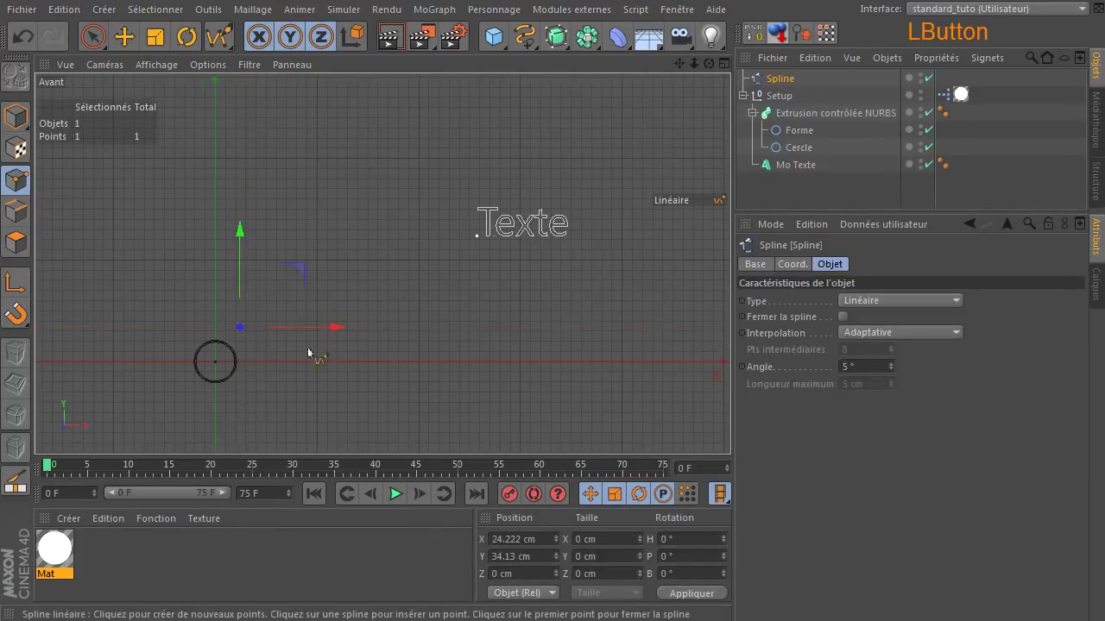
click(332, 229)
click(452, 233)
click(92, 36)
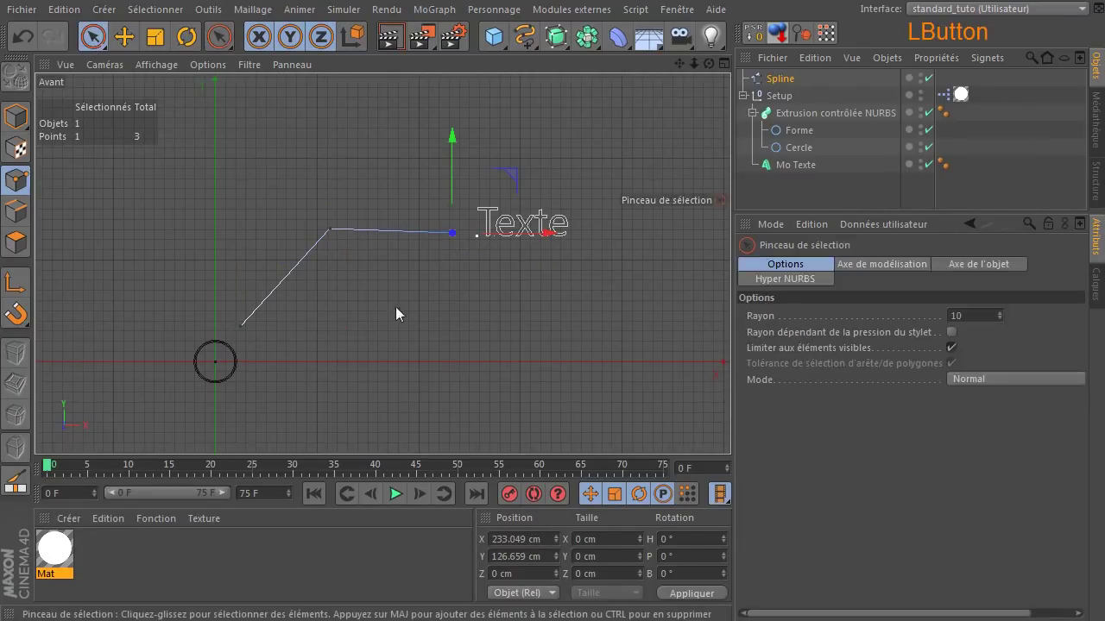
click(388, 341)
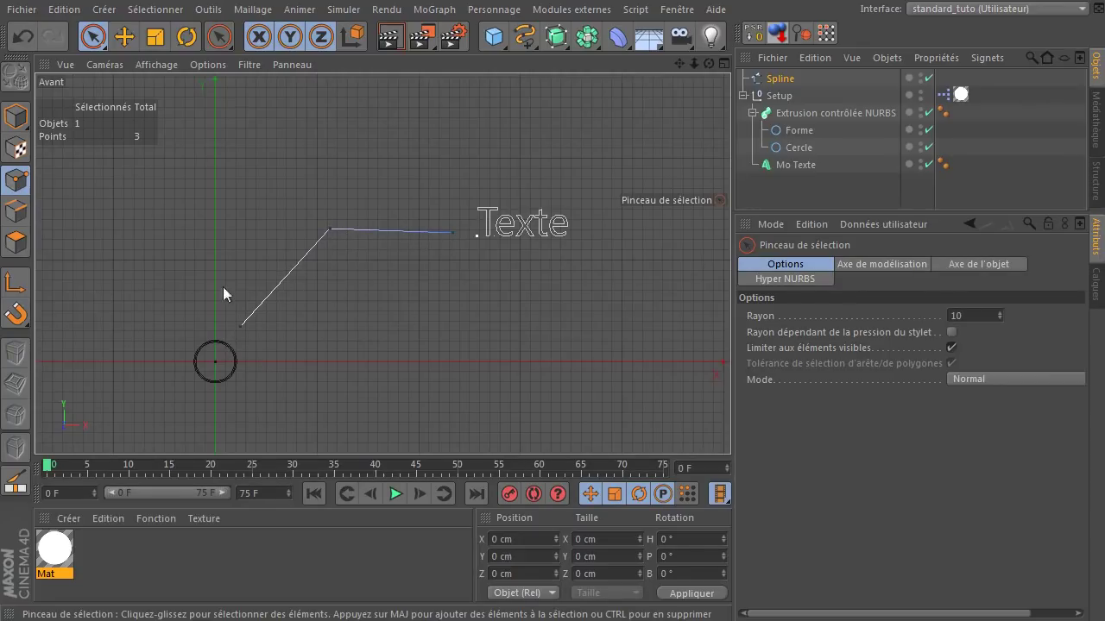
Step: Move the spline's middle point level with its end point beside the text and test-render the view
click(331, 229)
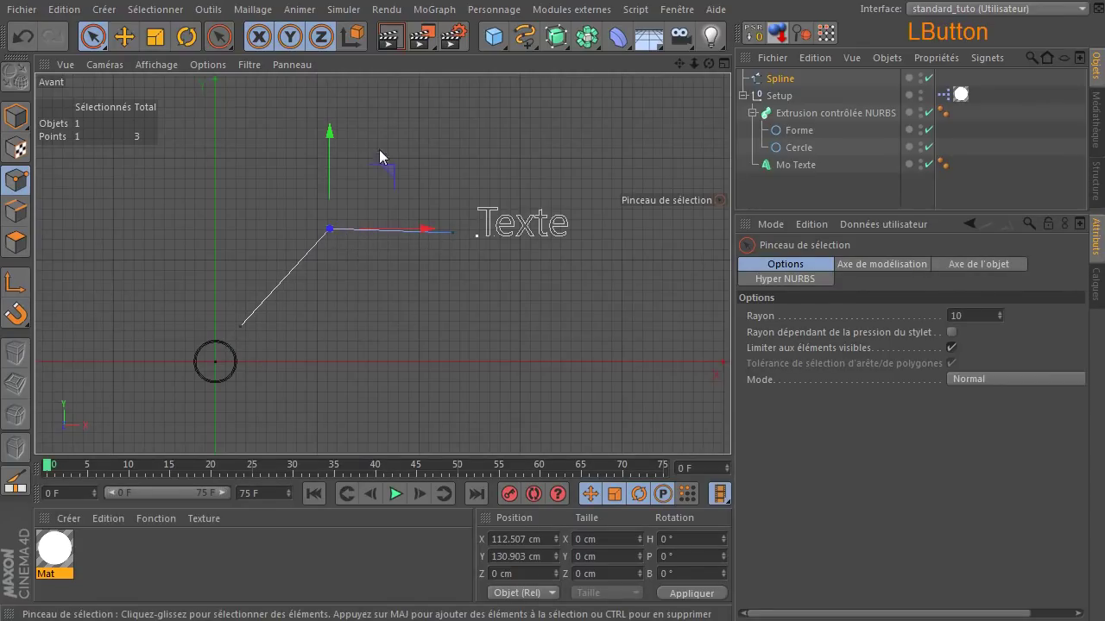
mouse_move(388, 173)
mouse_down()
mouse_move(478, 330)
mouse_move(338, 184)
mouse_move(390, 157)
mouse_move(309, 165)
mouse_move(390, 180)
mouse_up()
click(401, 303)
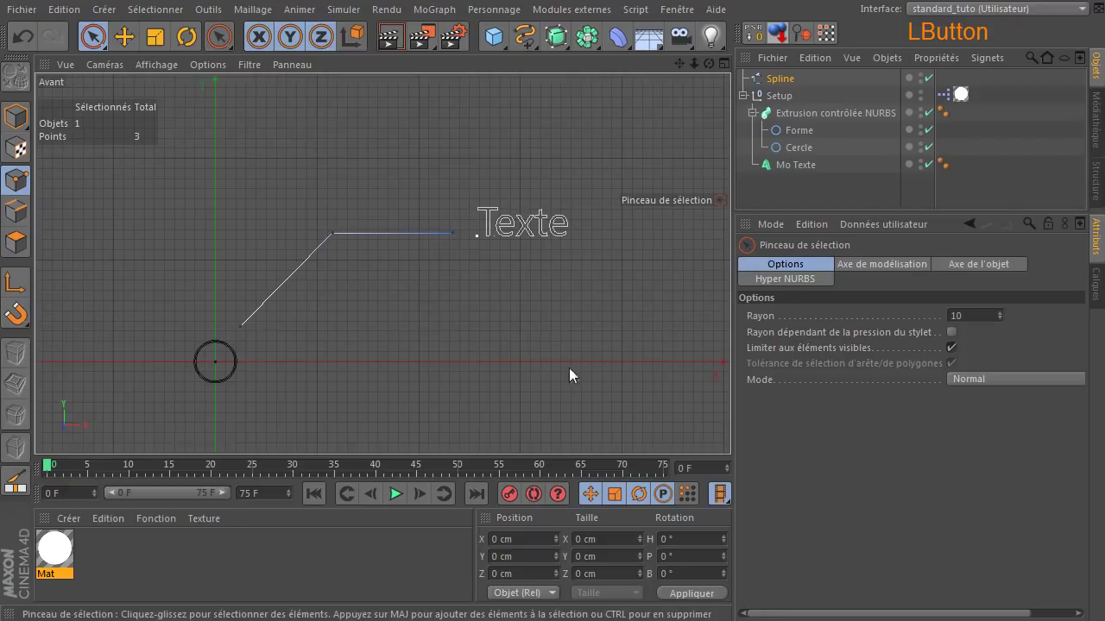
click(390, 37)
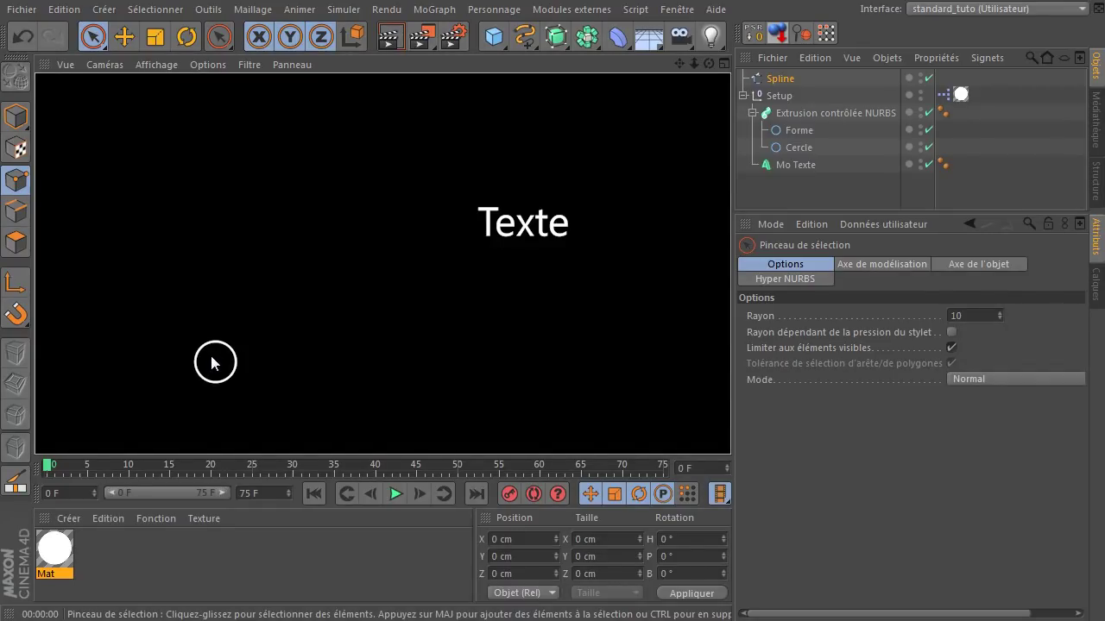
click(379, 344)
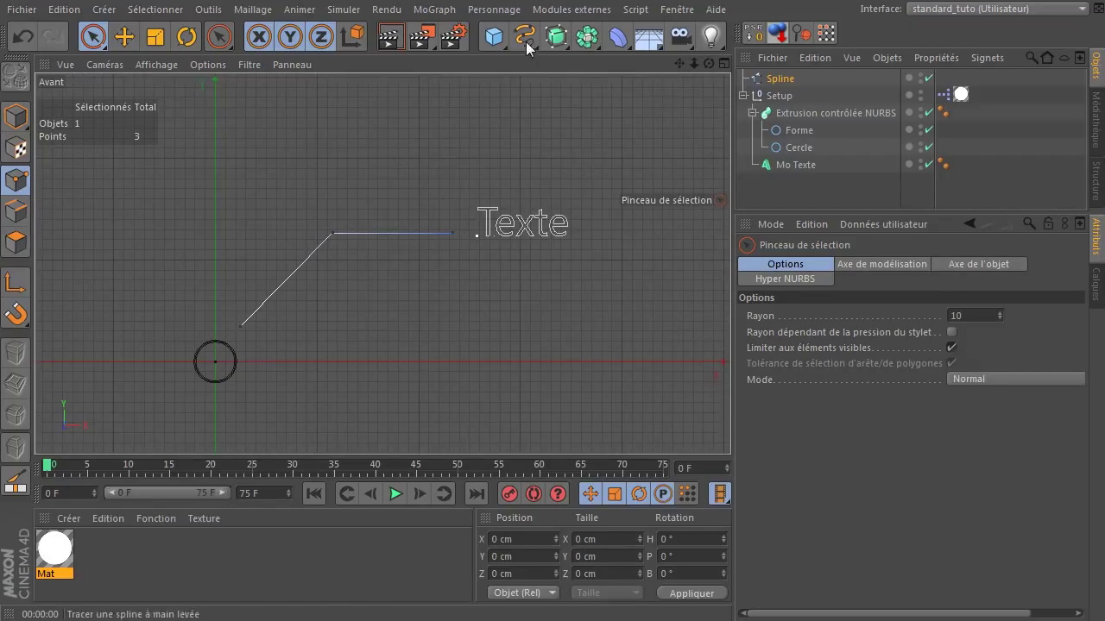
Step: Add a second Extrusion contrôlée NURBS and place a copy of the Forme circle and the Spline inside it, Forme first
drag(555, 36, 655, 117)
click(794, 147)
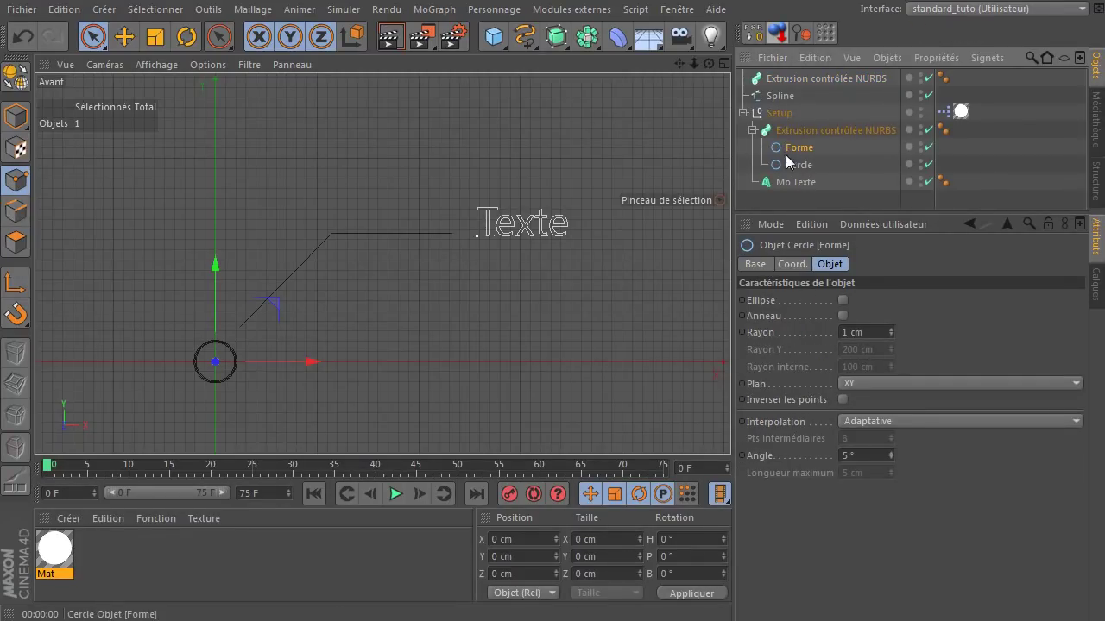
ctrl+click(796, 154)
ctrl+drag(797, 154, 817, 84)
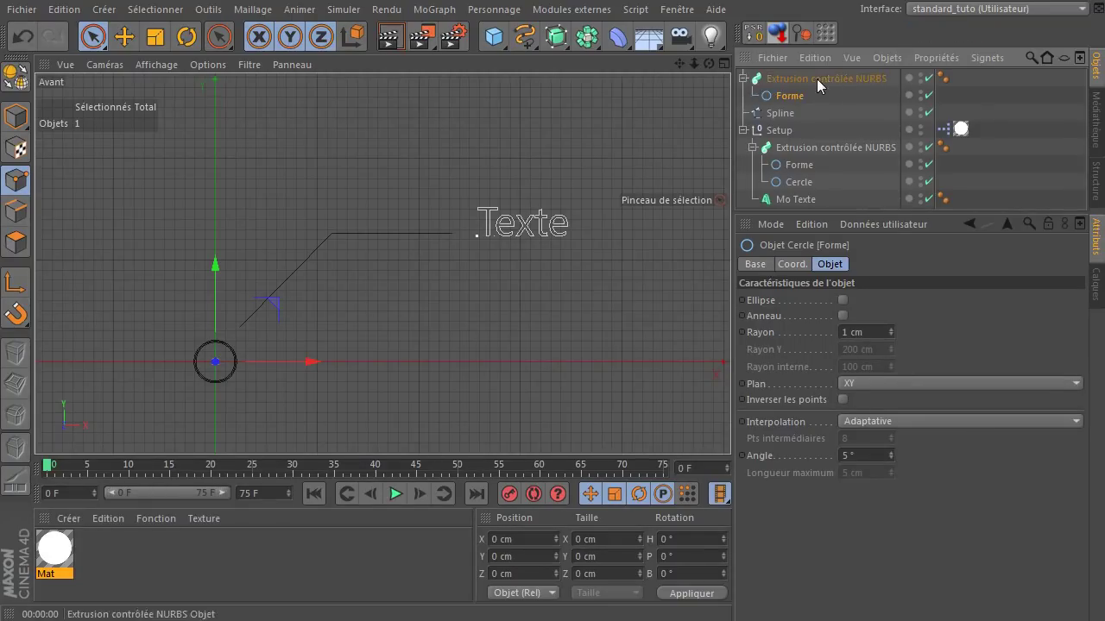
click(774, 114)
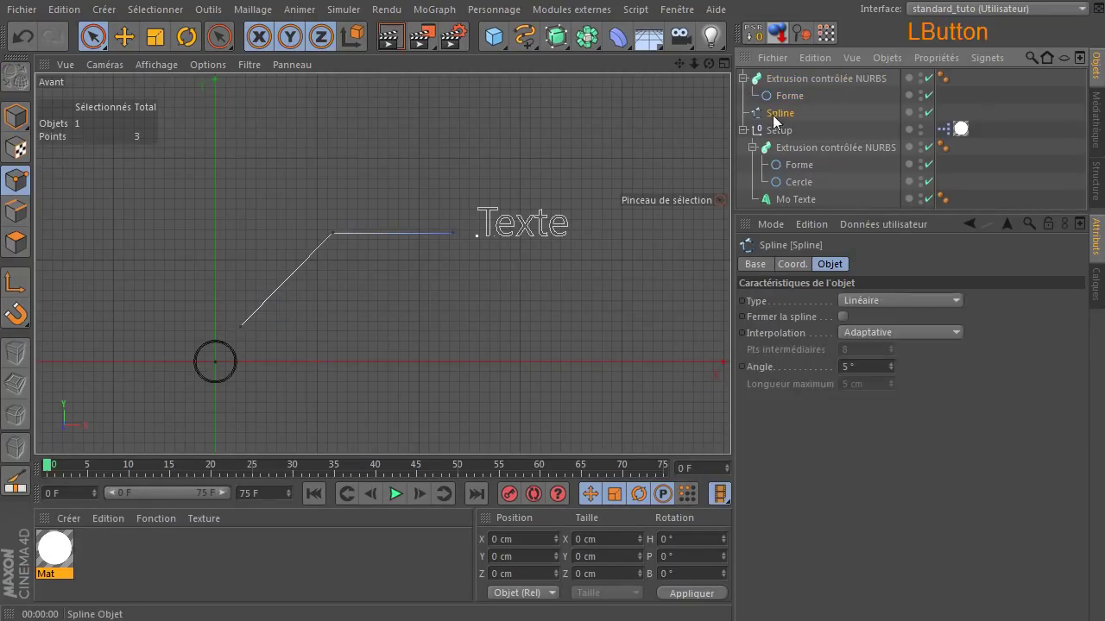
drag(774, 121, 813, 102)
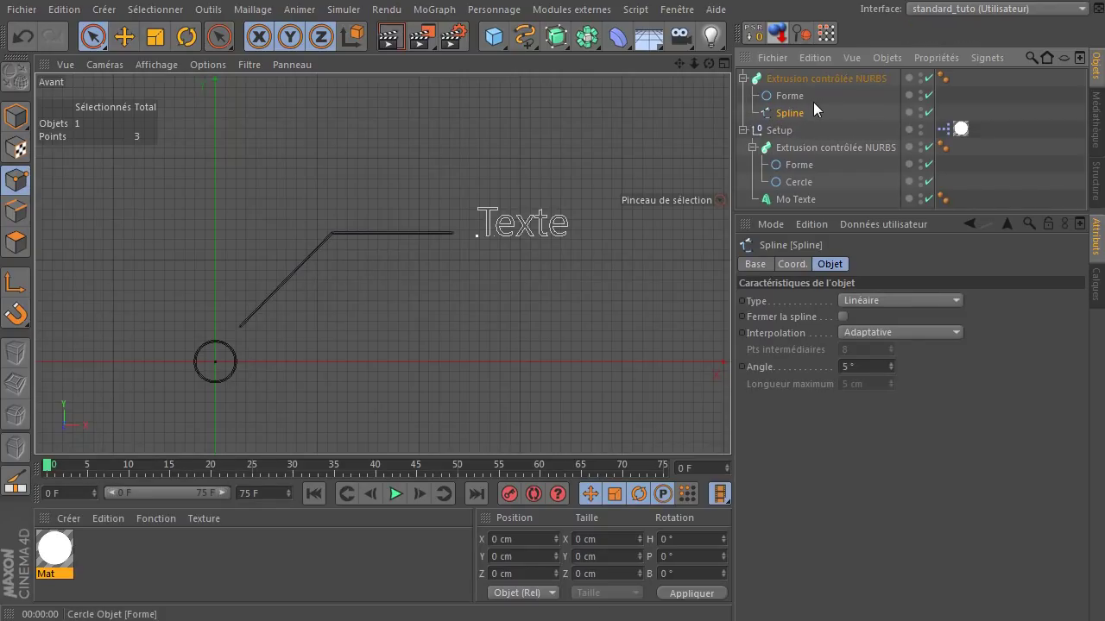
Step: Place the new Extrusion contrôlée NURBS inside the Setup null and rename it "ligne"
click(801, 97)
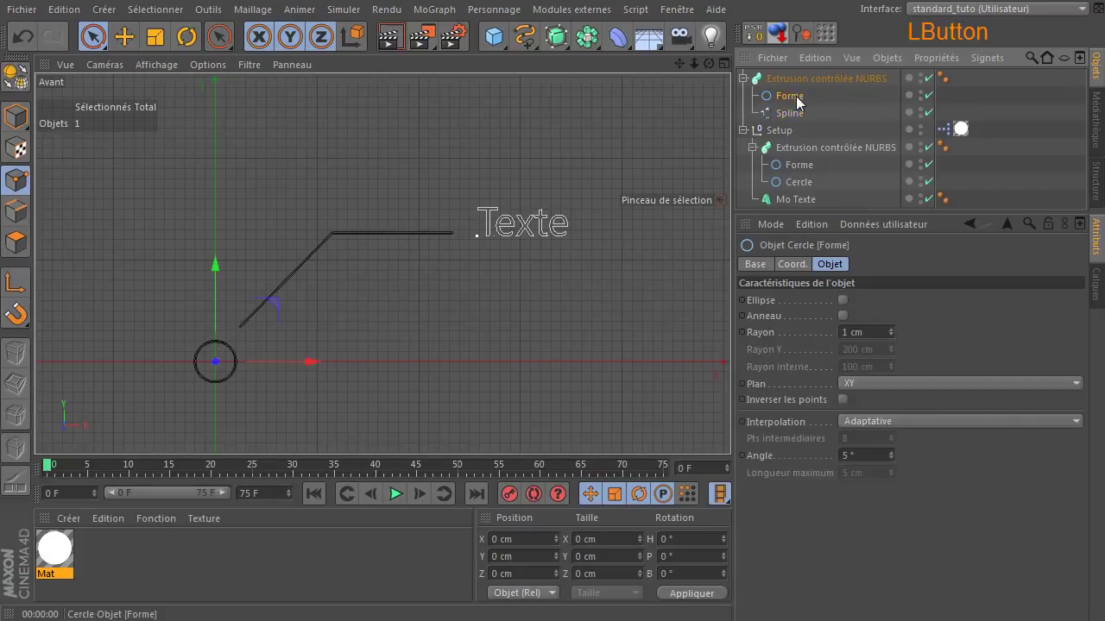
click(793, 113)
click(809, 80)
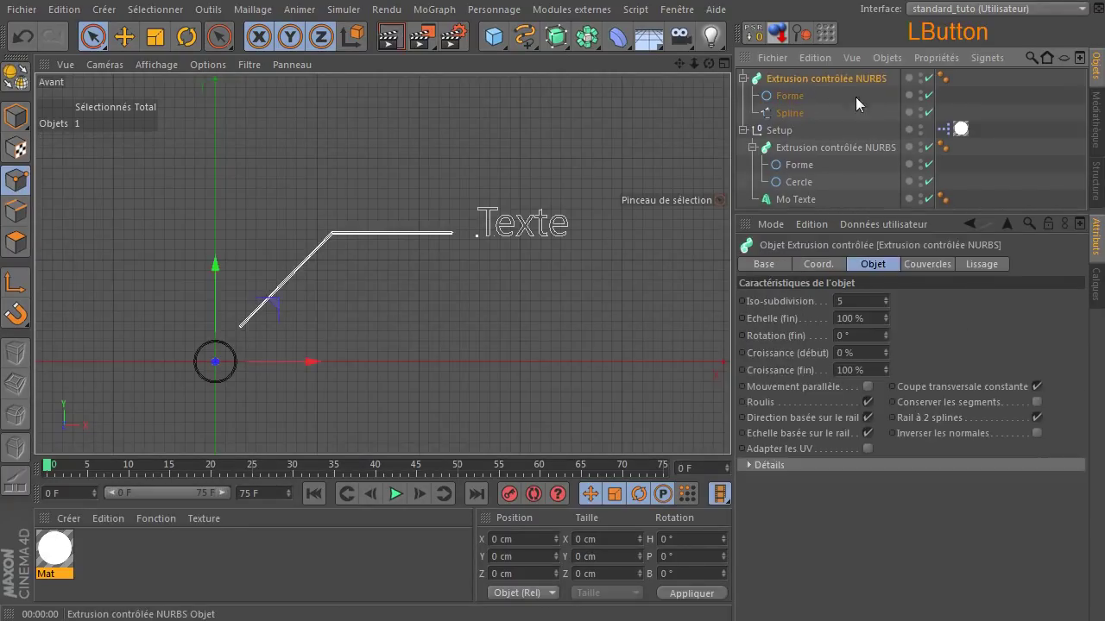
drag(821, 78, 811, 132)
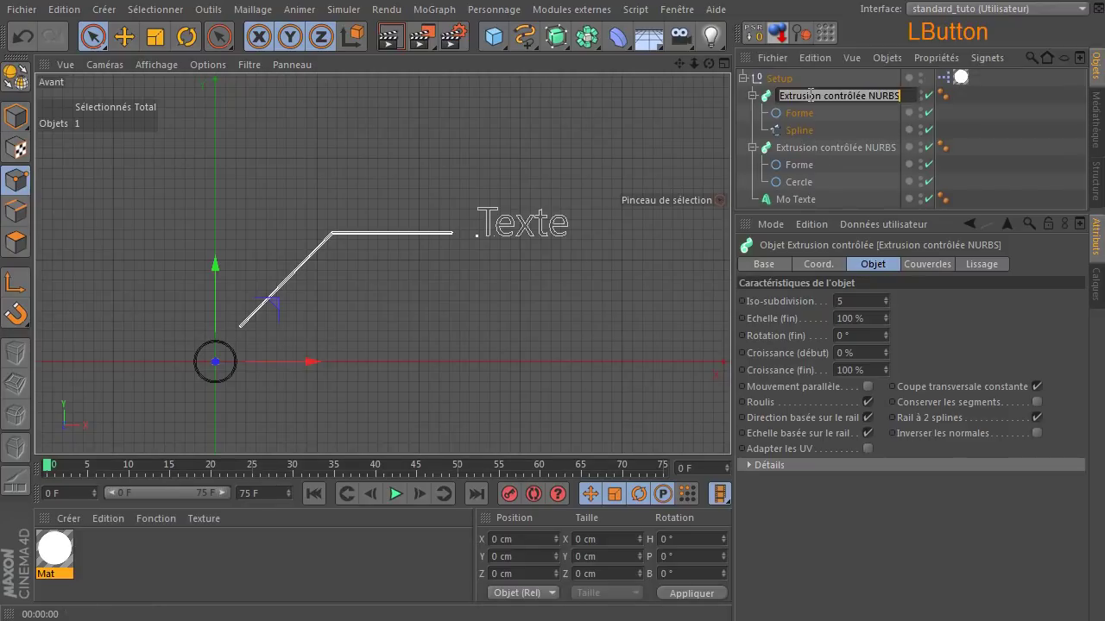
double_click(795, 92)
text(ligne)
key(Return)
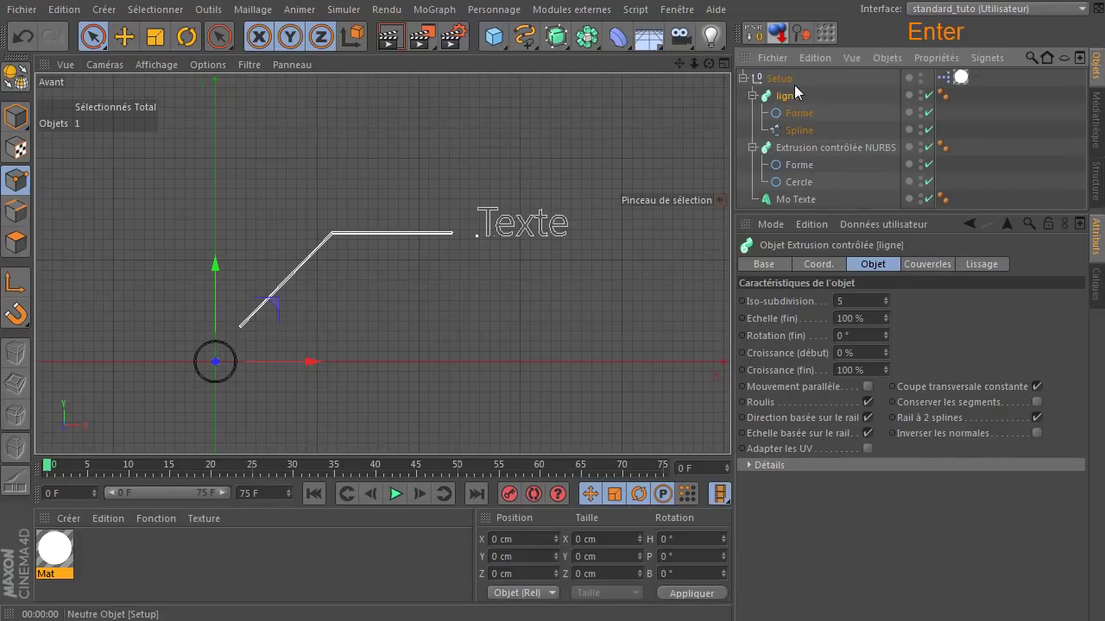
Step: Rename the ring's Extrusion contrôlée NURBS to "cercle" and test-render the front view
click(800, 148)
double_click(800, 146)
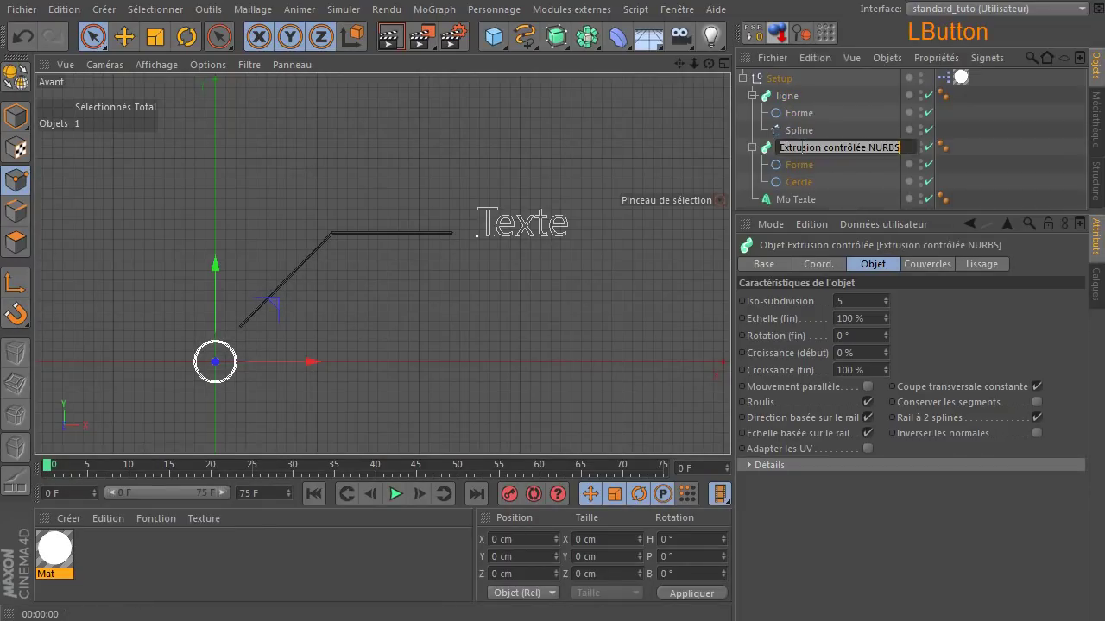
text(cercle)
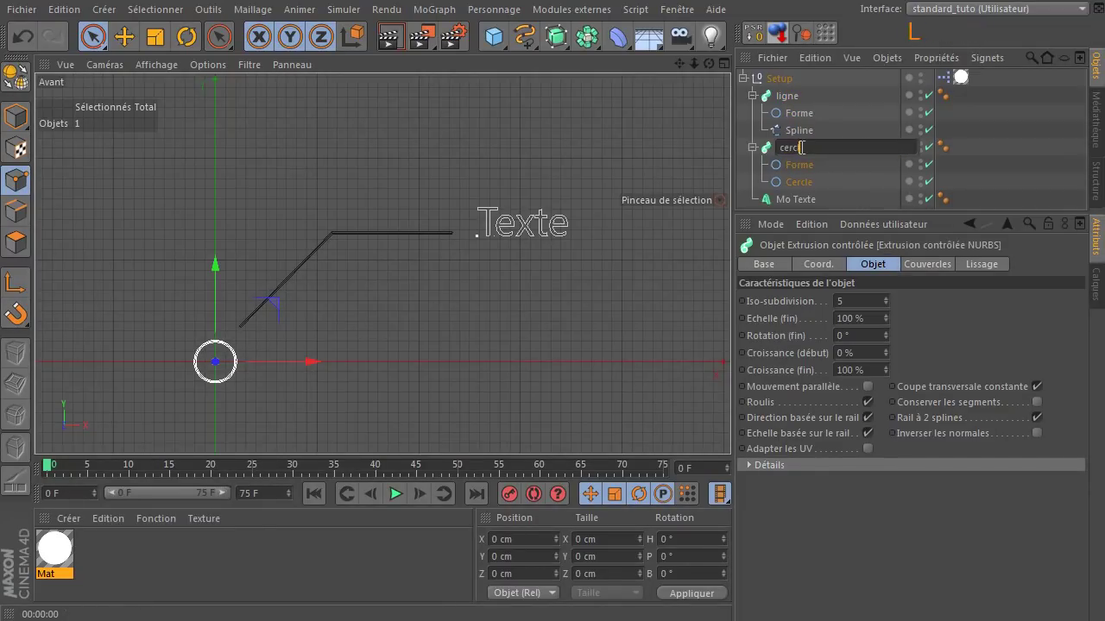
key(Return)
click(369, 333)
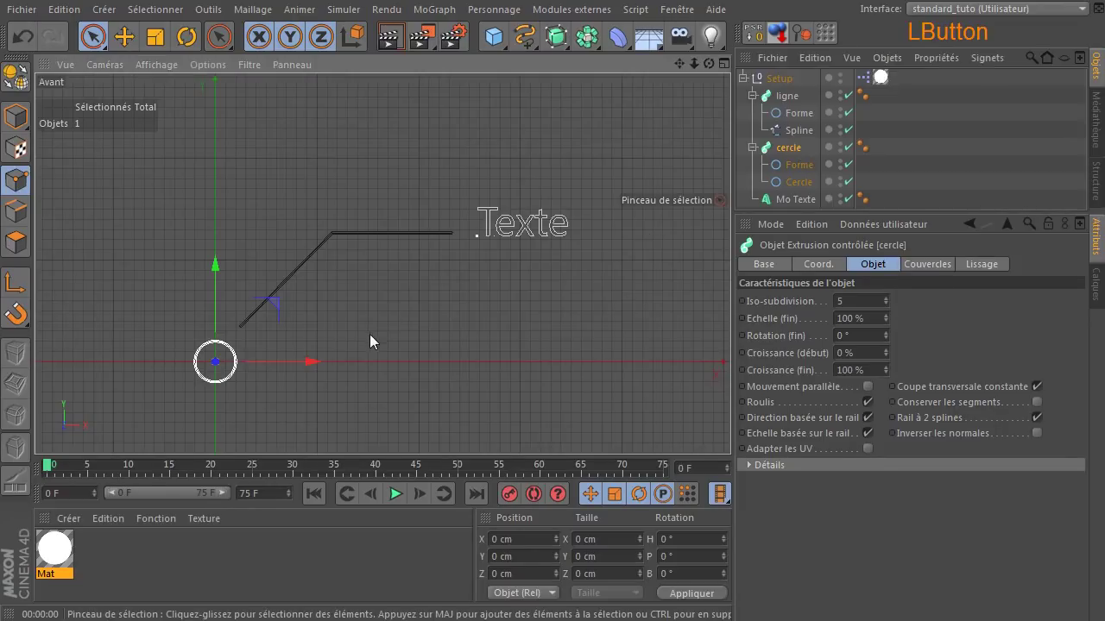
click(388, 36)
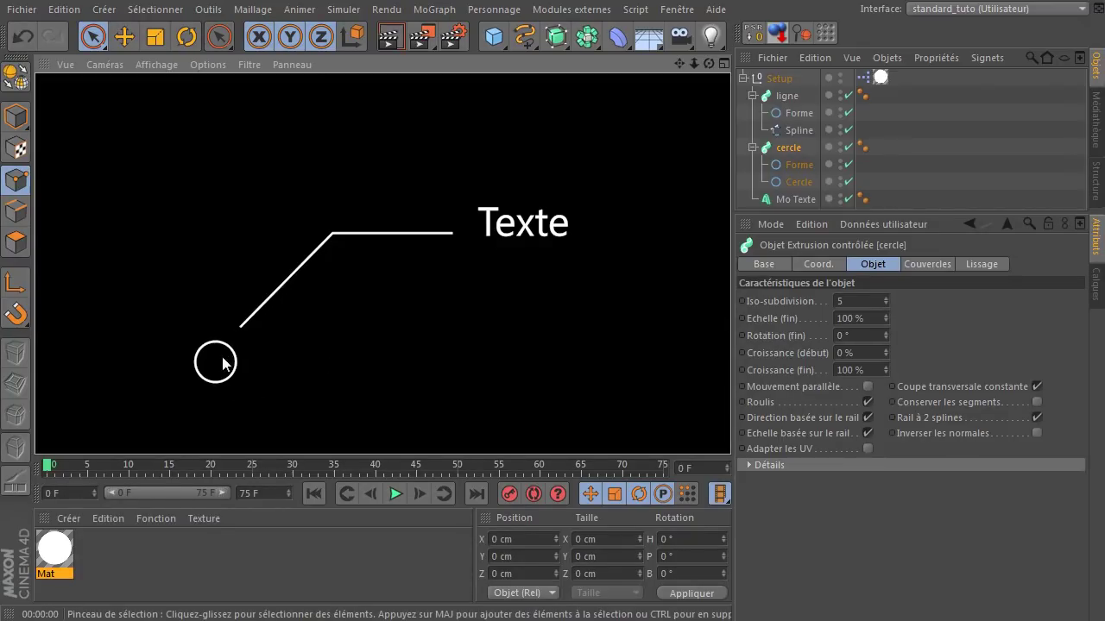
click(490, 212)
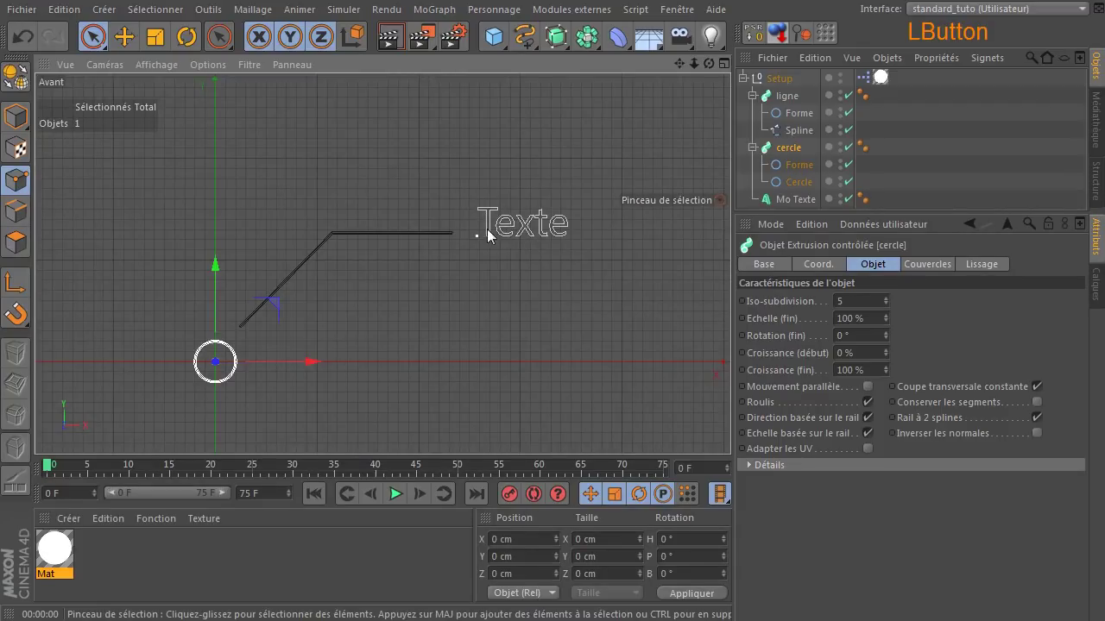
Step: Move Mo Texte slightly down and closer to the line's end, and move the spline's start point onto the ring's edge
click(792, 200)
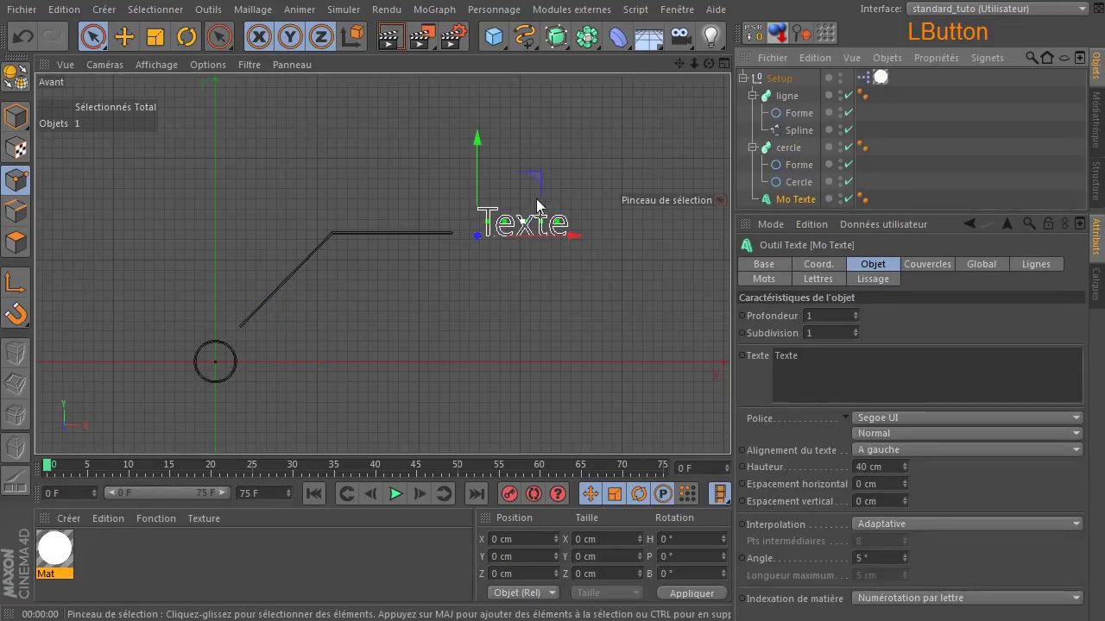
drag(538, 181, 527, 193)
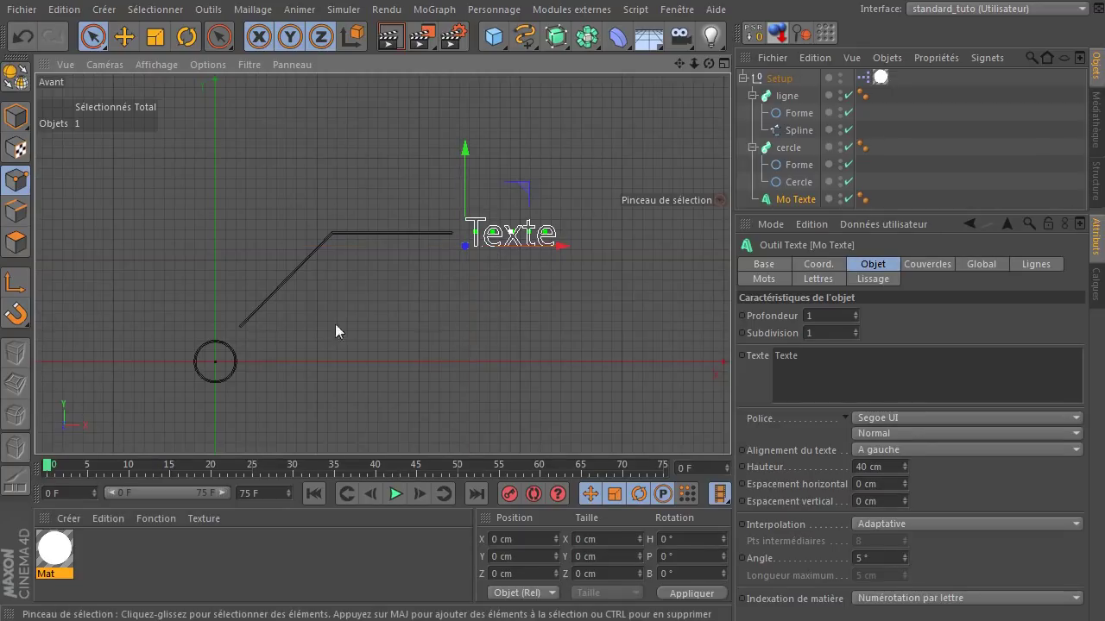
click(240, 326)
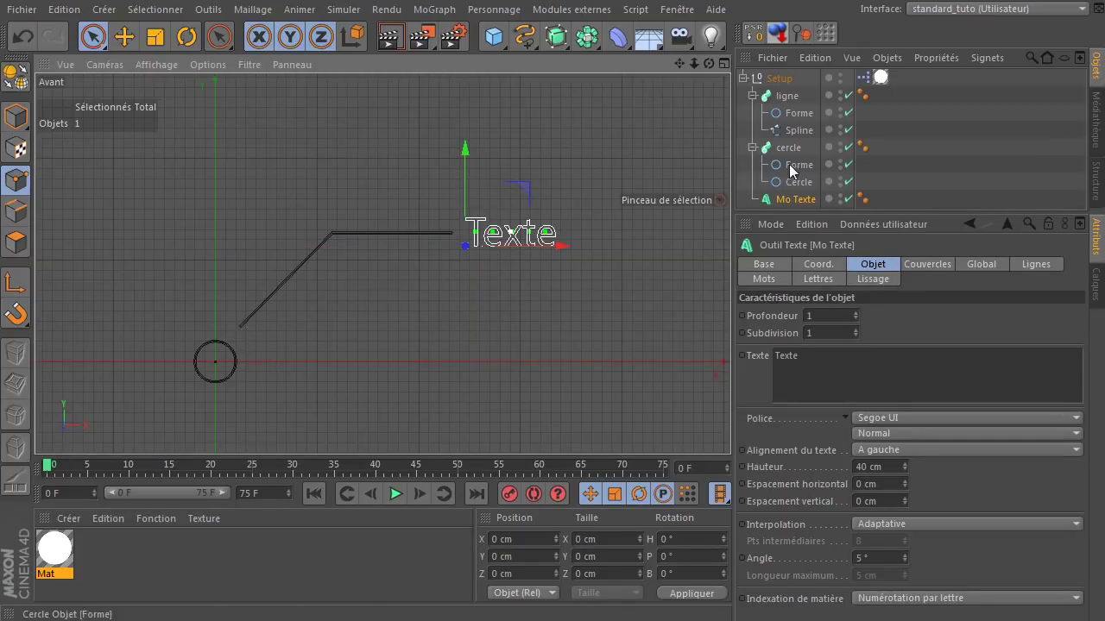
click(798, 131)
click(241, 326)
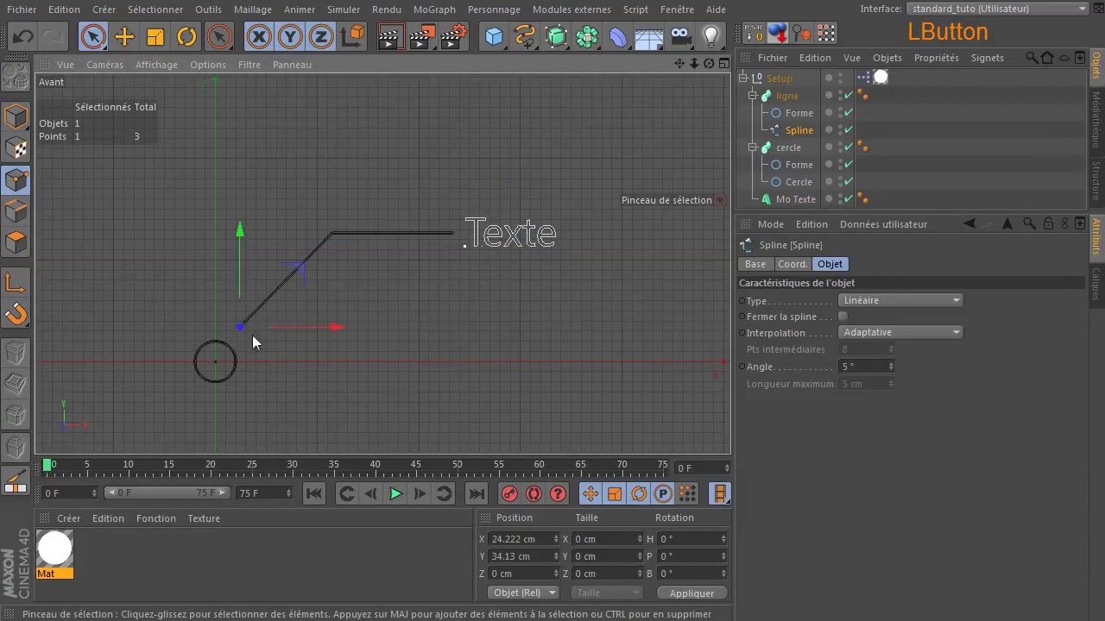
drag(301, 266, 288, 284)
click(403, 357)
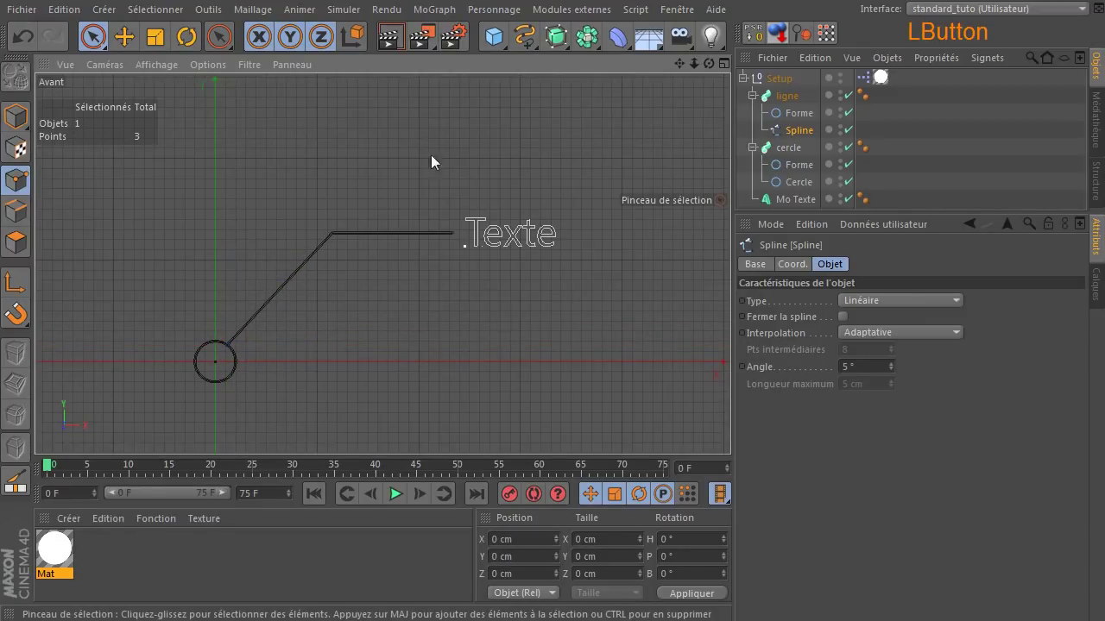
Step: Test-render the callout in the front view and from an orbited perspective view, and return to the front view
click(394, 38)
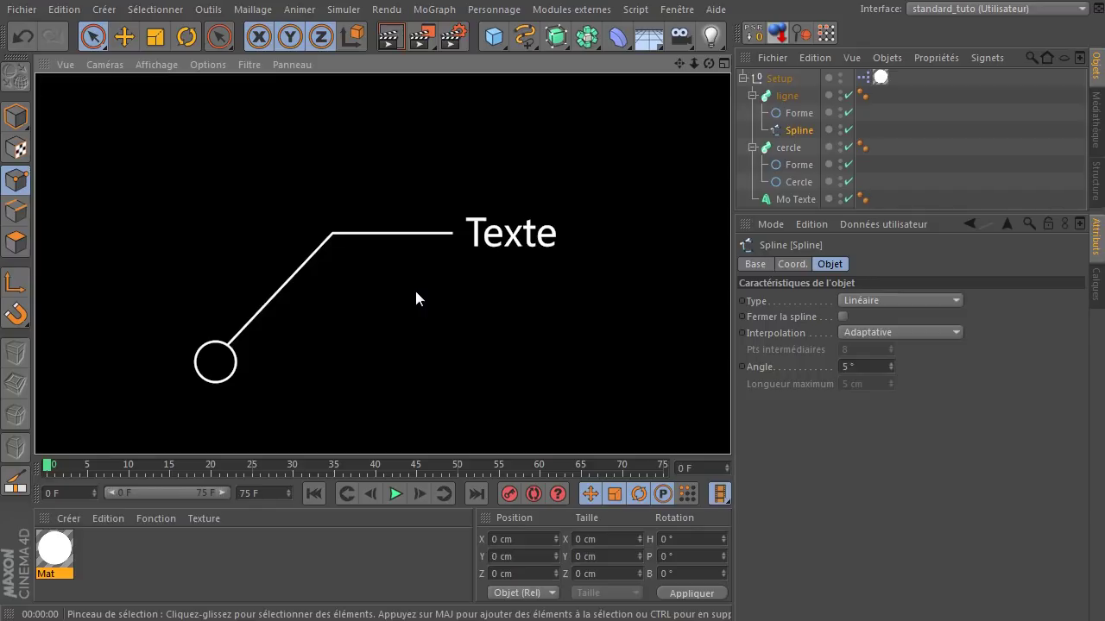
drag(696, 65, 383, 259)
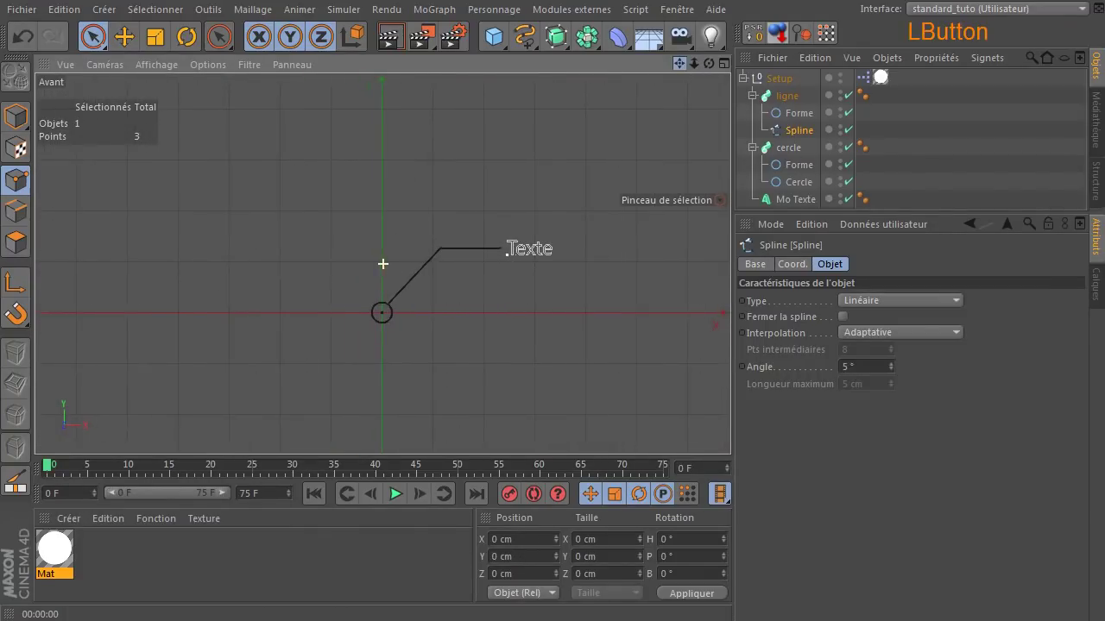
middle_click(447, 222)
middle_click(201, 169)
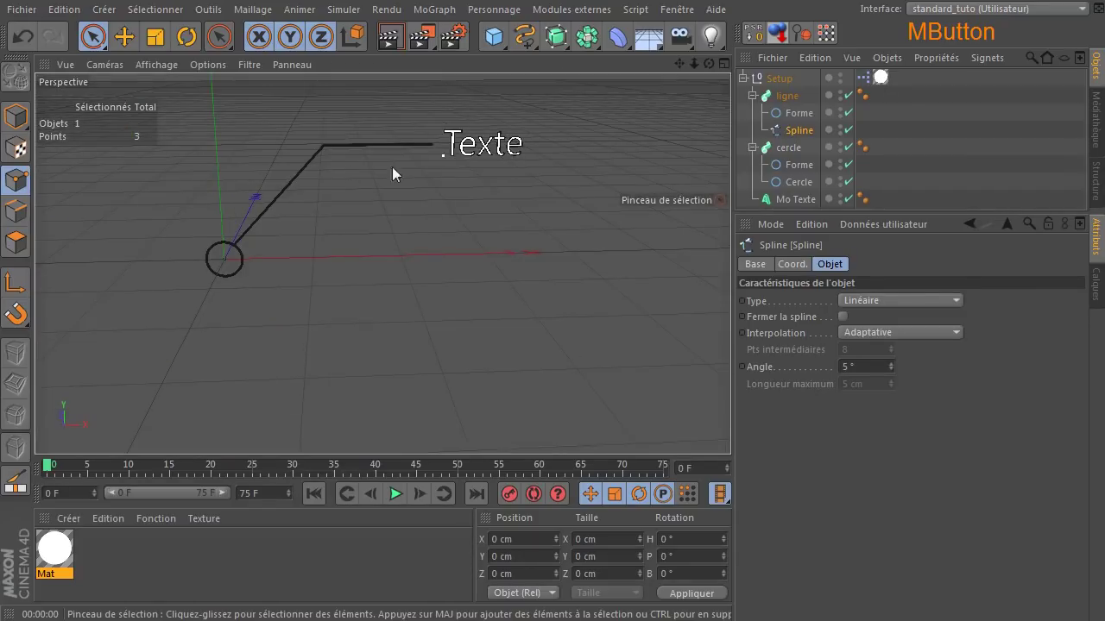
drag(709, 64, 595, 96)
drag(708, 63, 648, 65)
click(390, 36)
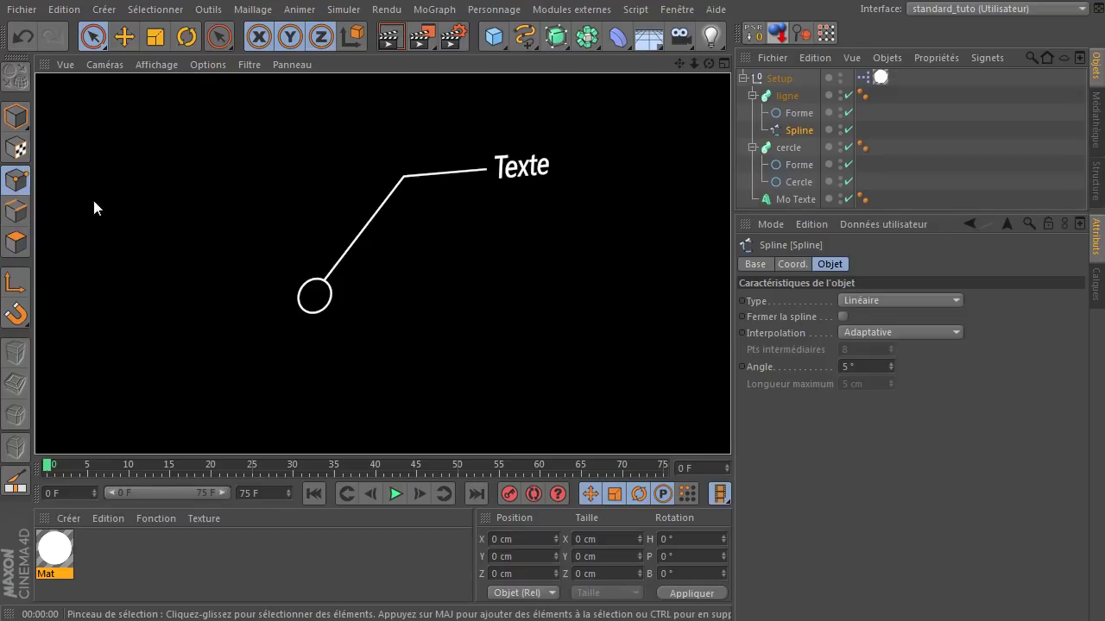
middle_click(310, 211)
middle_click(557, 364)
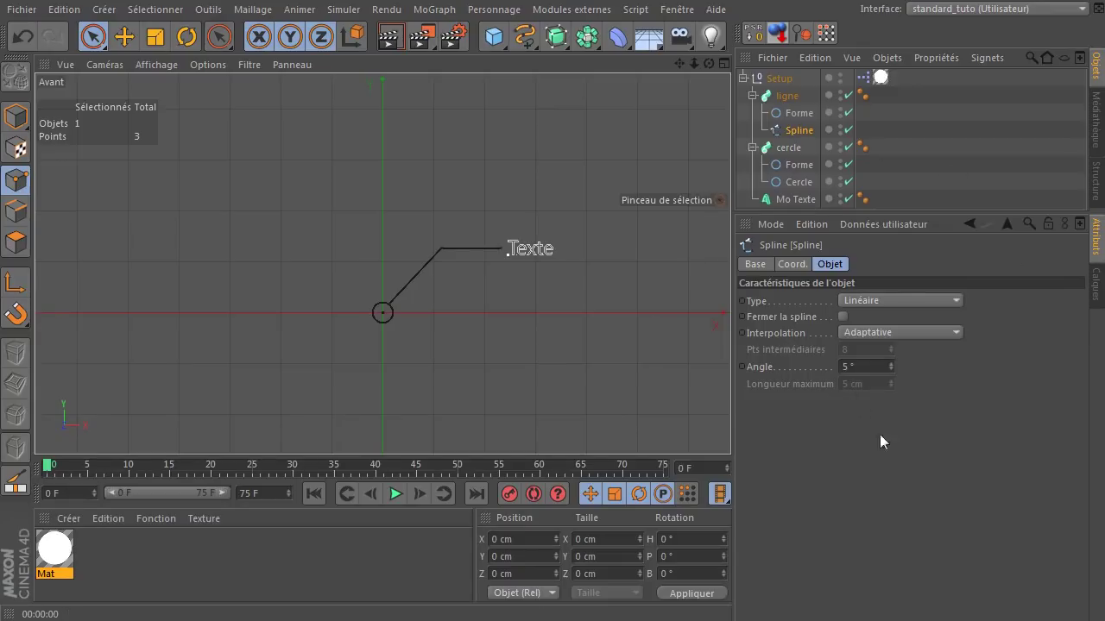
Step: Add the Setup null as an object node in its XPresso, enlarge the node, and close the XPresso window
click(777, 77)
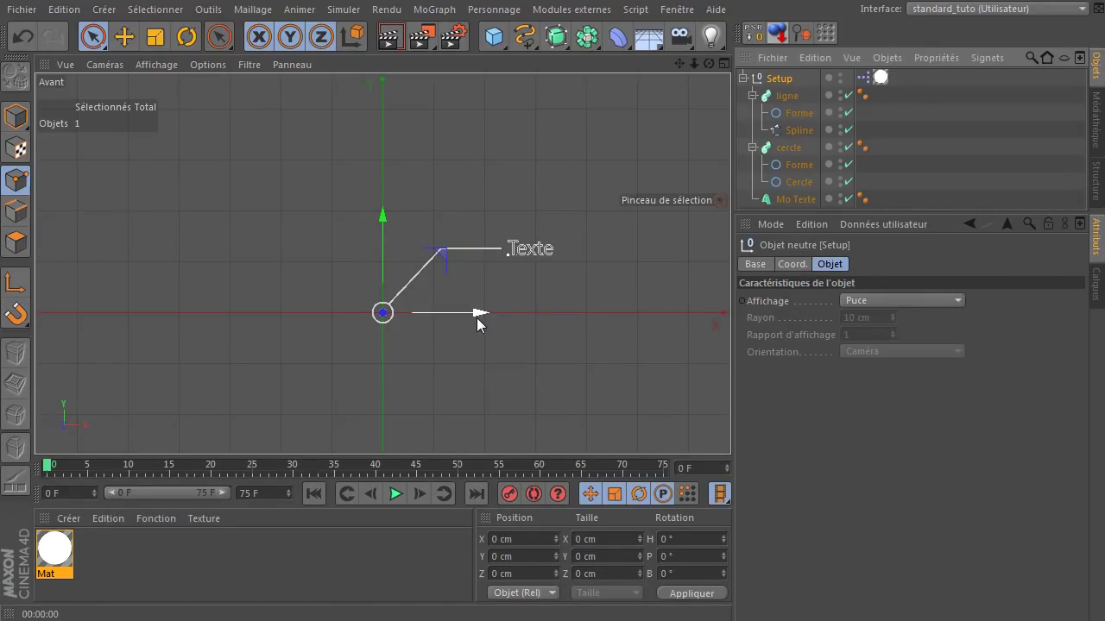
click(862, 78)
double_click(861, 79)
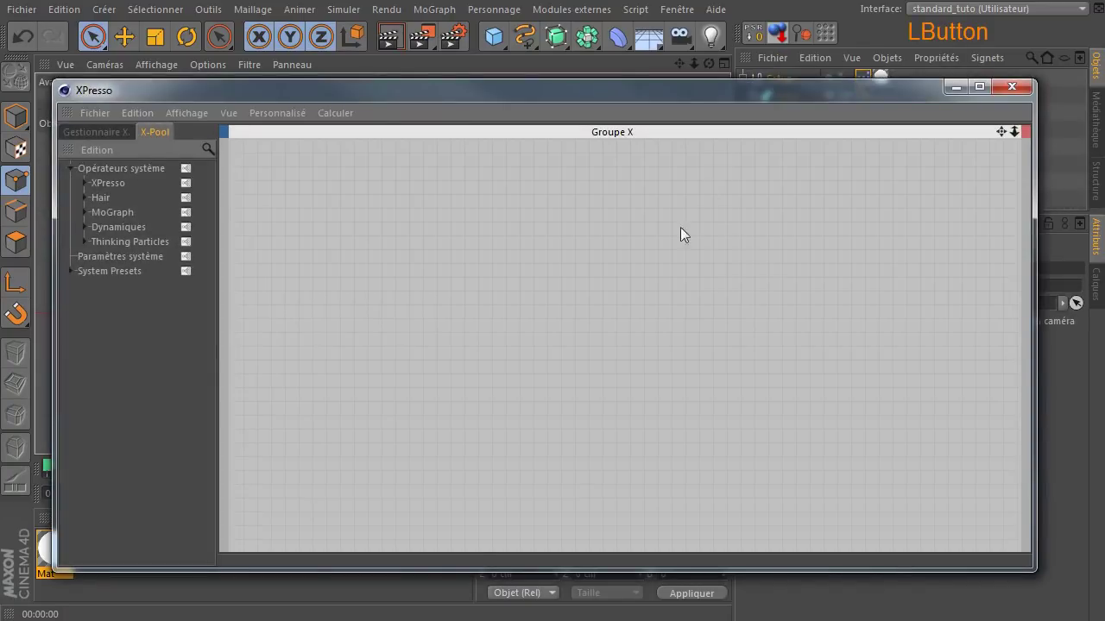
drag(349, 87, 338, 78)
drag(527, 87, 587, 161)
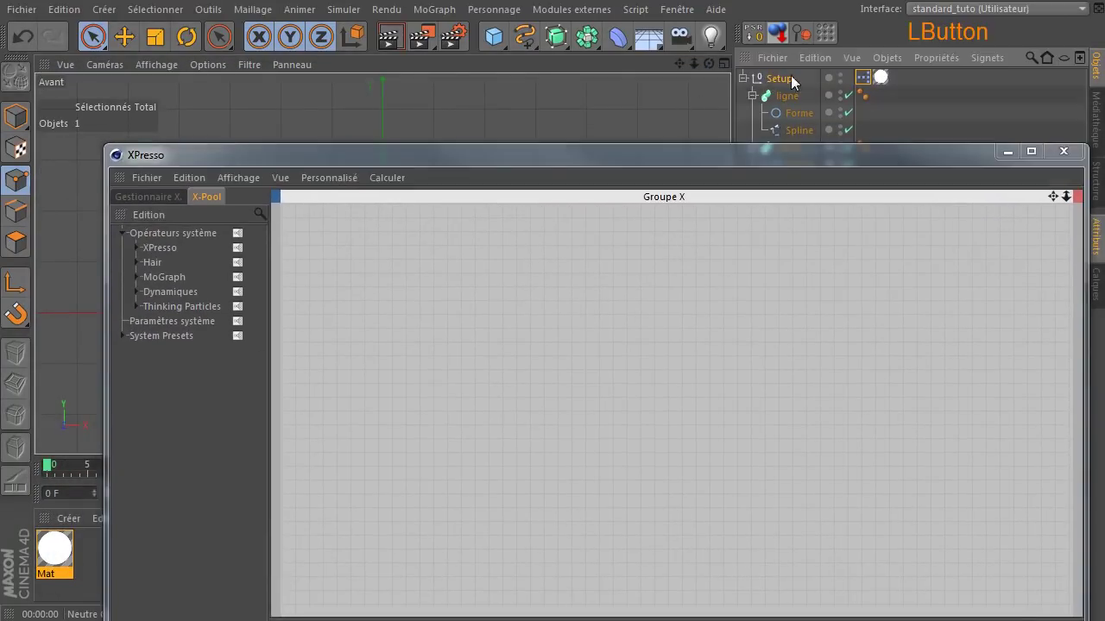
drag(786, 78, 424, 572)
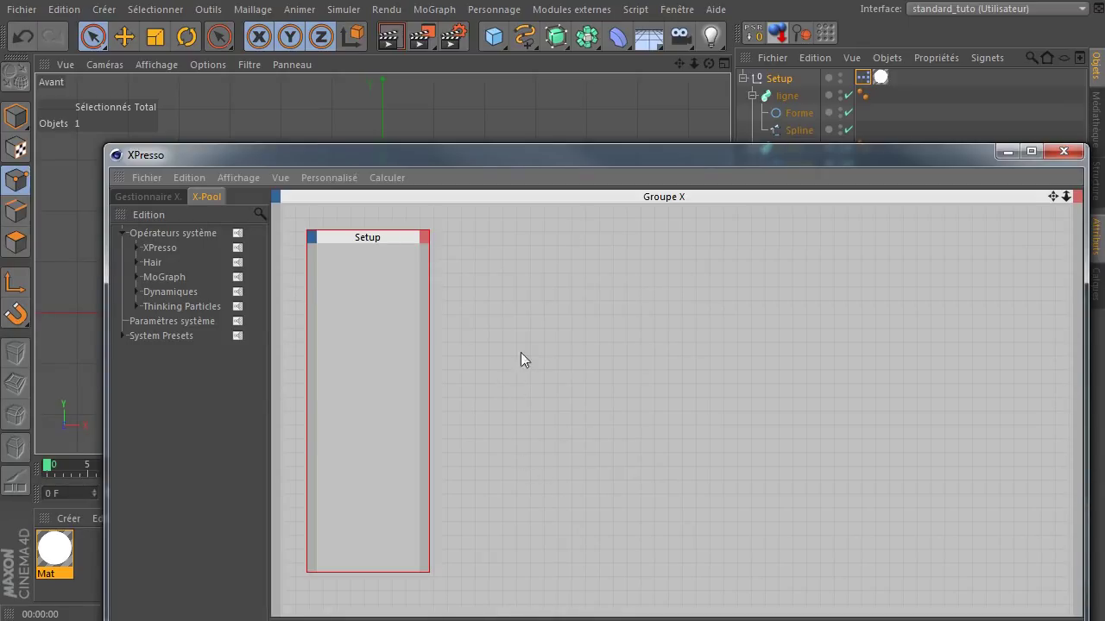
drag(581, 156, 585, 116)
click(1068, 115)
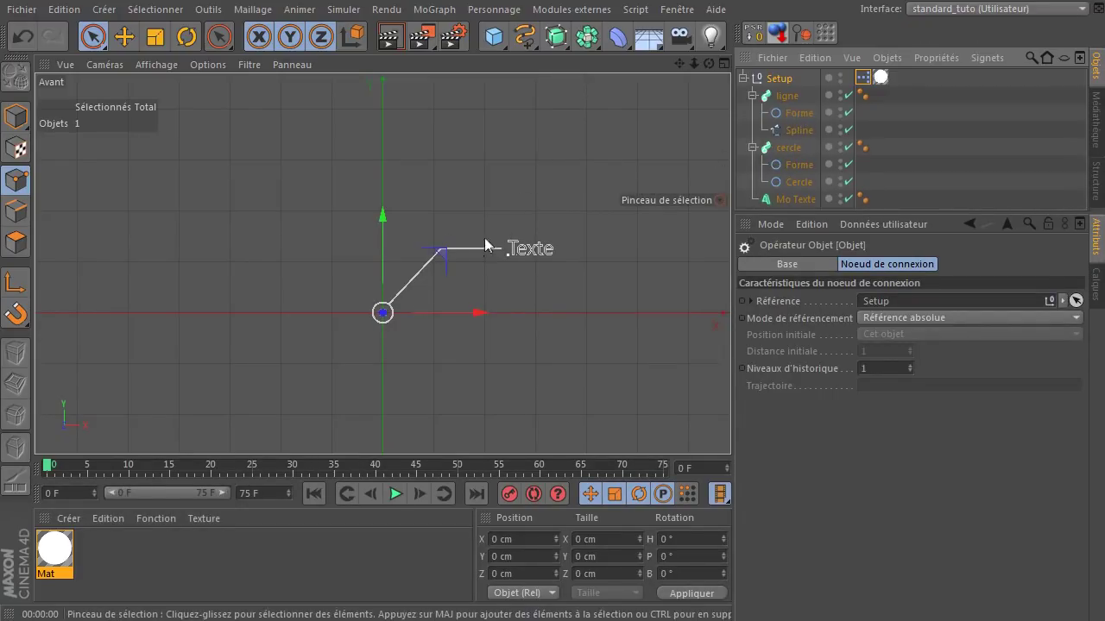
Step: Try a 4 cm radius on the Forme circle inside ligne and test-render it
click(786, 115)
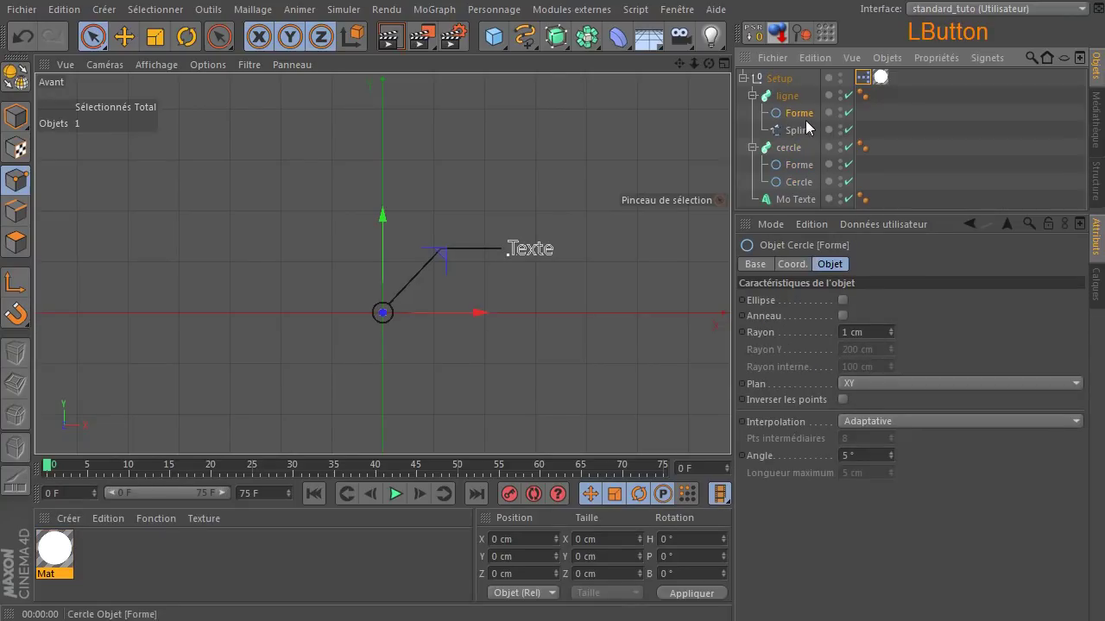
click(850, 333)
text(4)
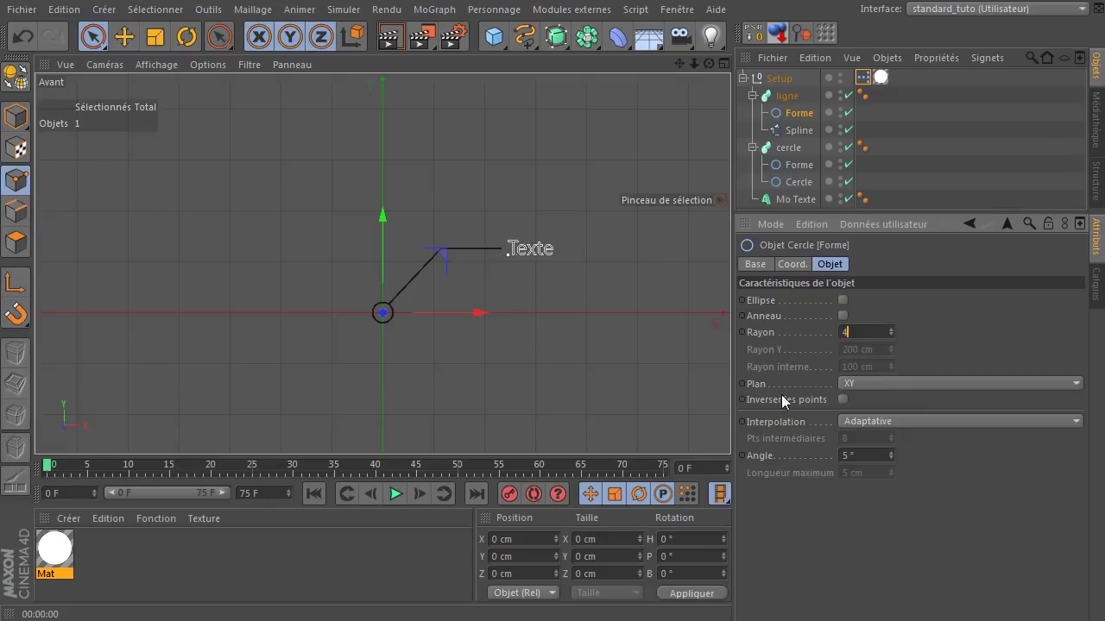
key(Return)
click(389, 36)
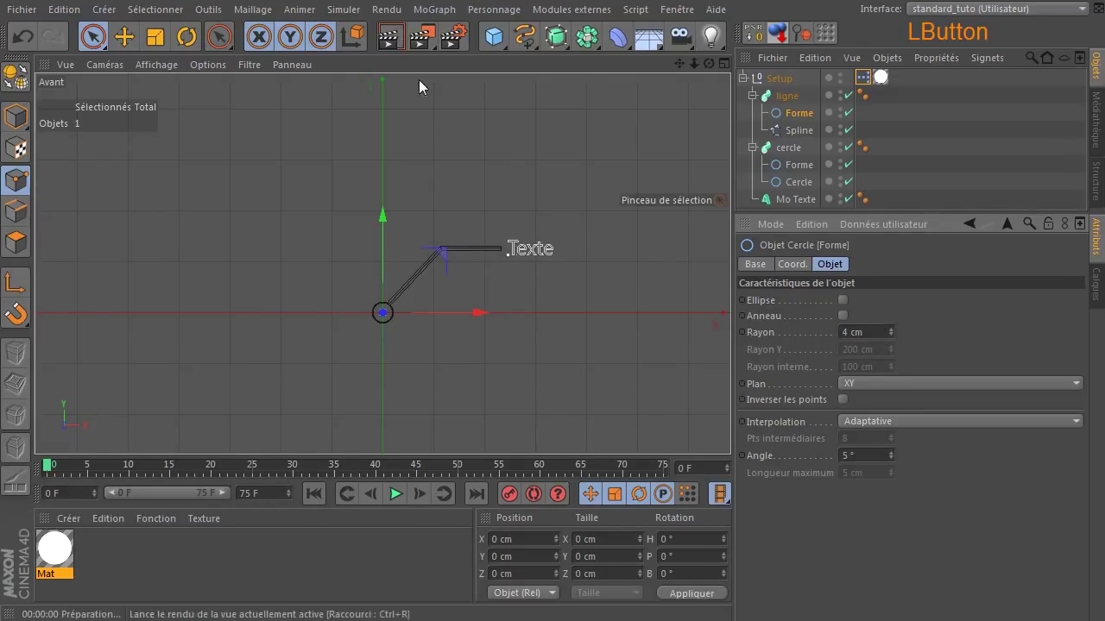
Step: Try a 0.5 cm radius on ligne's Forme circle, test-render it, and set the radius back to 1 cm
click(856, 332)
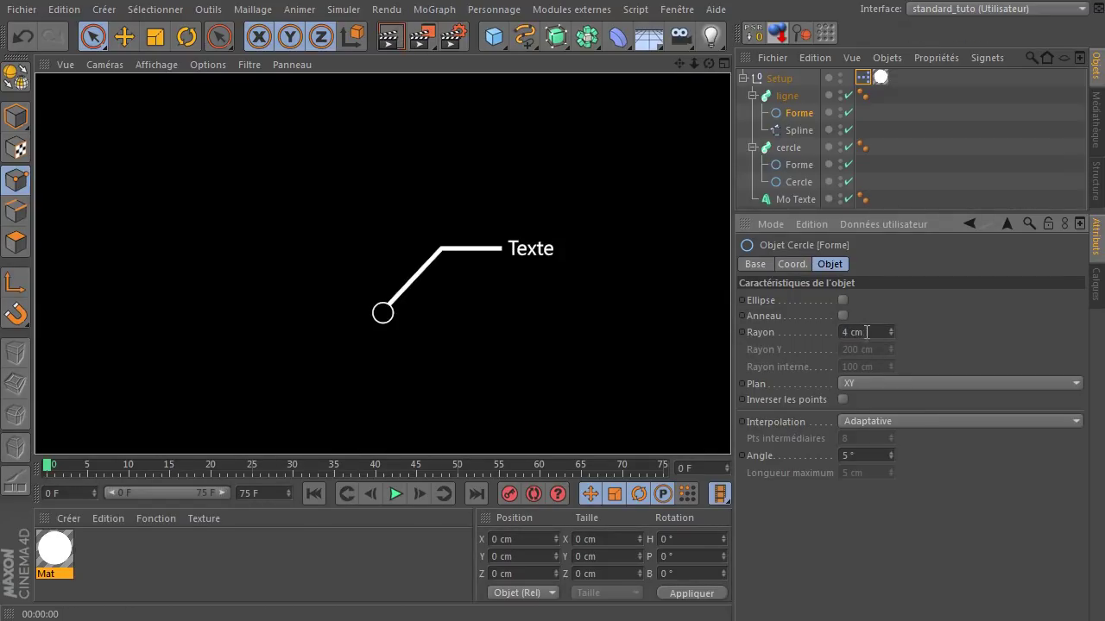
text(0.5)
key(Return)
click(388, 37)
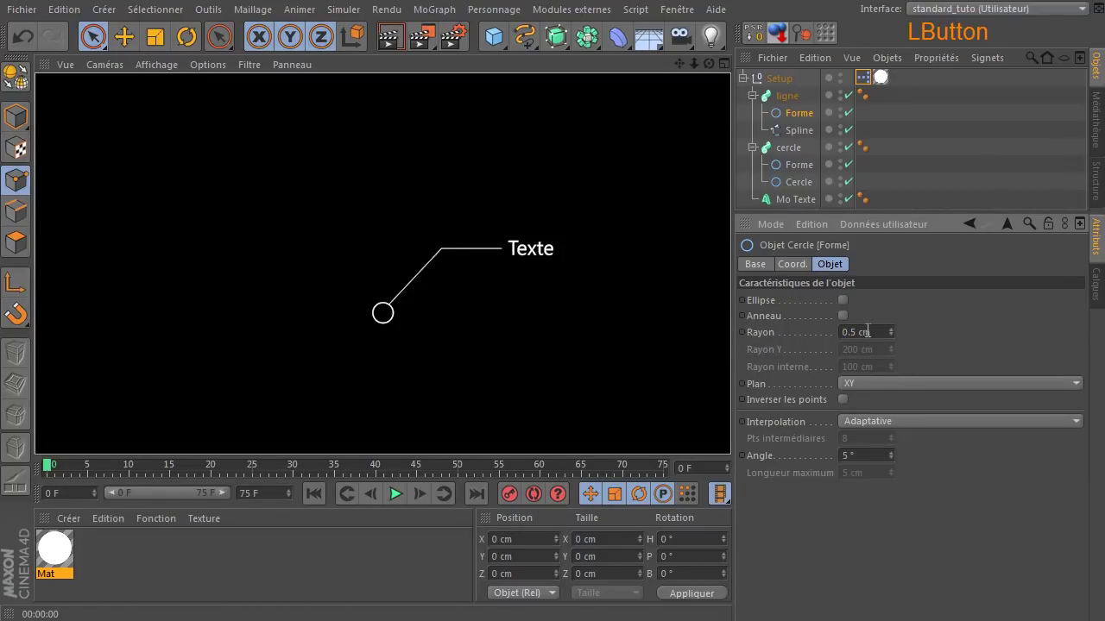
text(1)
key(Return)
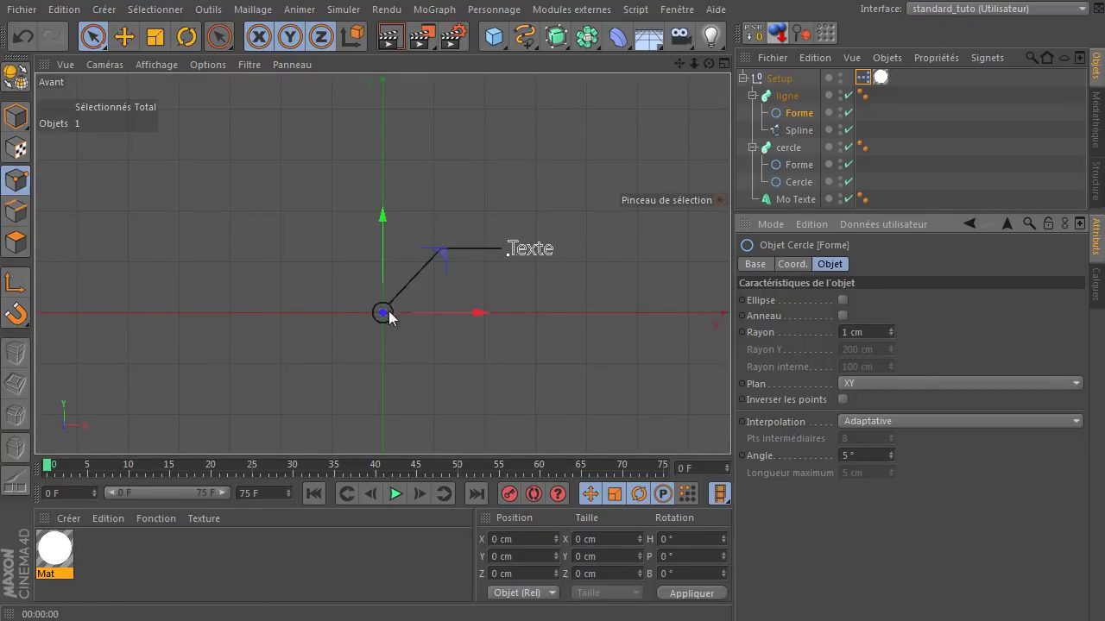
Step: Select both Forme circles together and set their radius to 3 cm and to 10 cm, test-rendering each value
ctrl+click(795, 166)
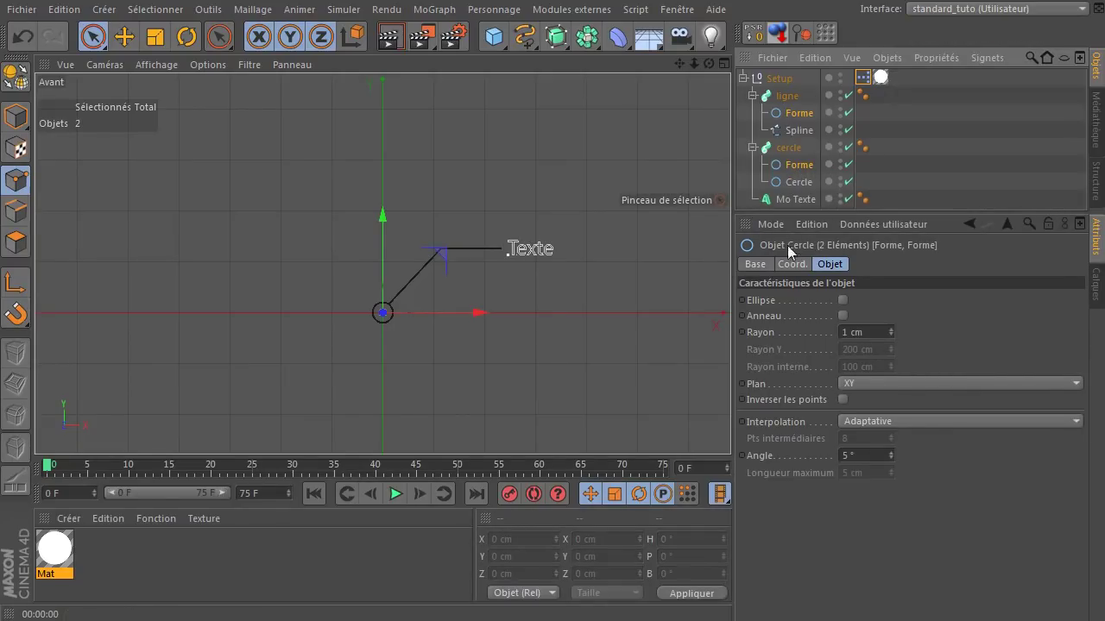
drag(889, 332, 889, 320)
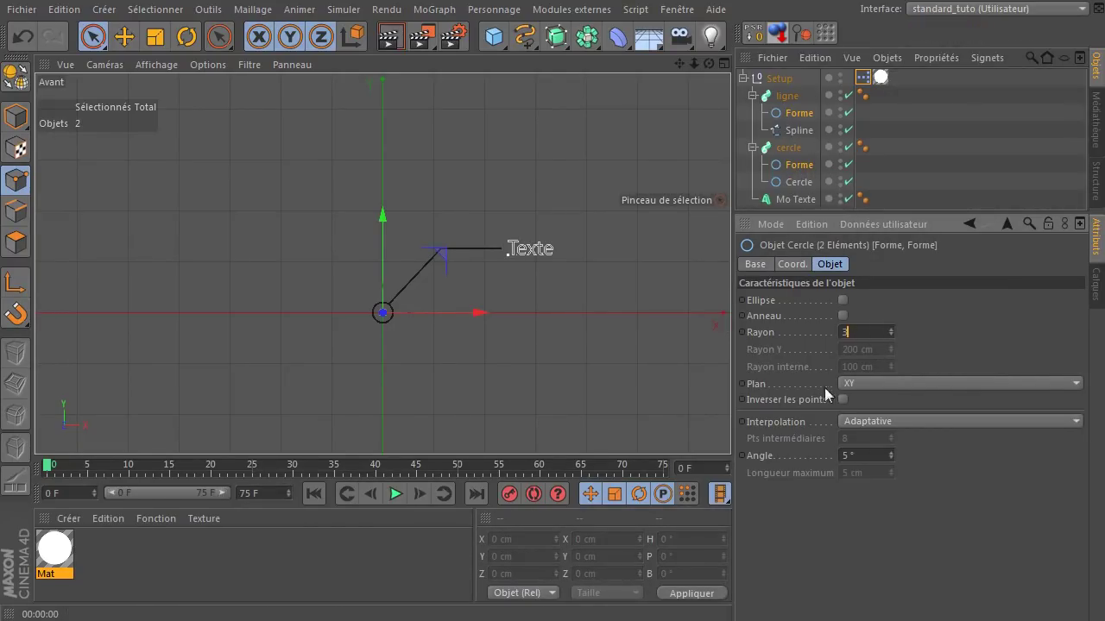
click(390, 36)
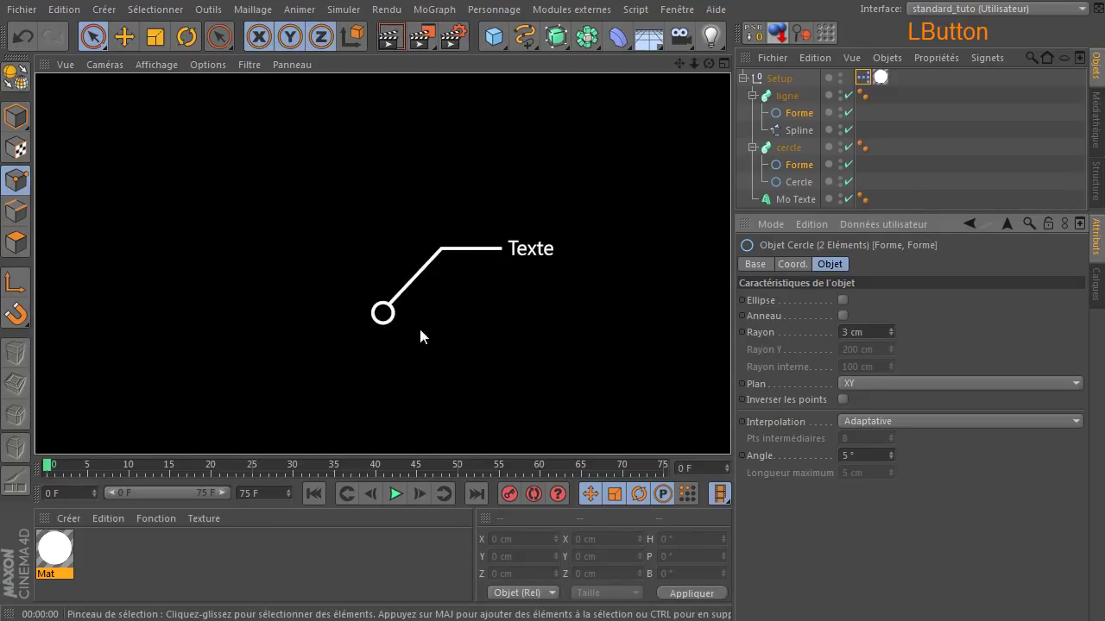
double_click(859, 332)
text(10)
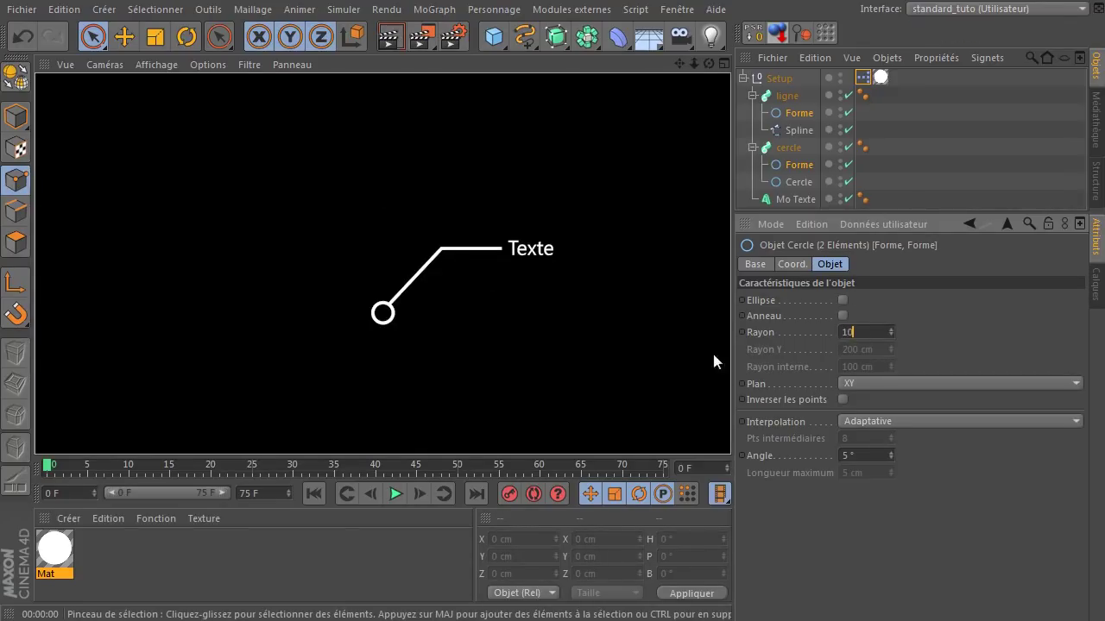
click(779, 492)
click(392, 37)
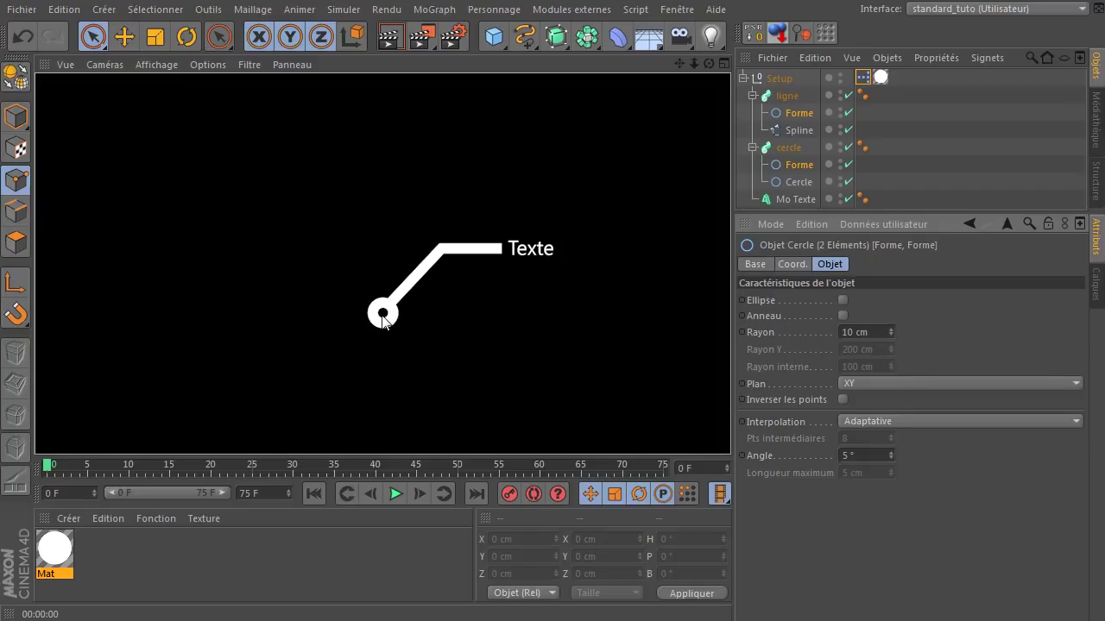
Step: Try a 40 cm radius on the Cercle spline, test-render it, and set the radius back to 20 cm
click(799, 181)
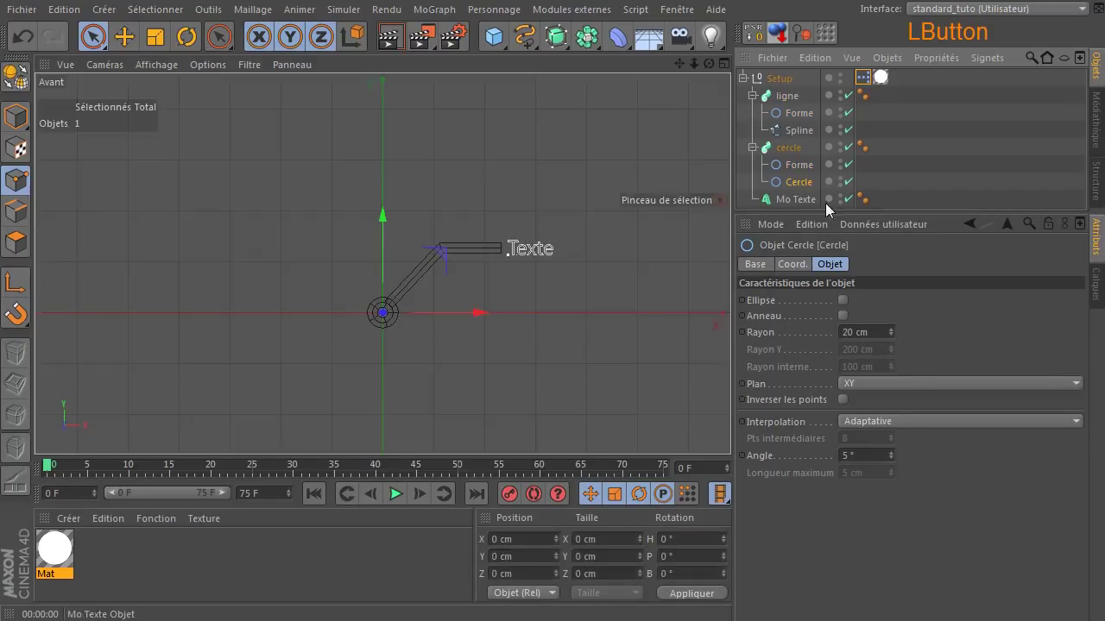
click(872, 332)
text(40)
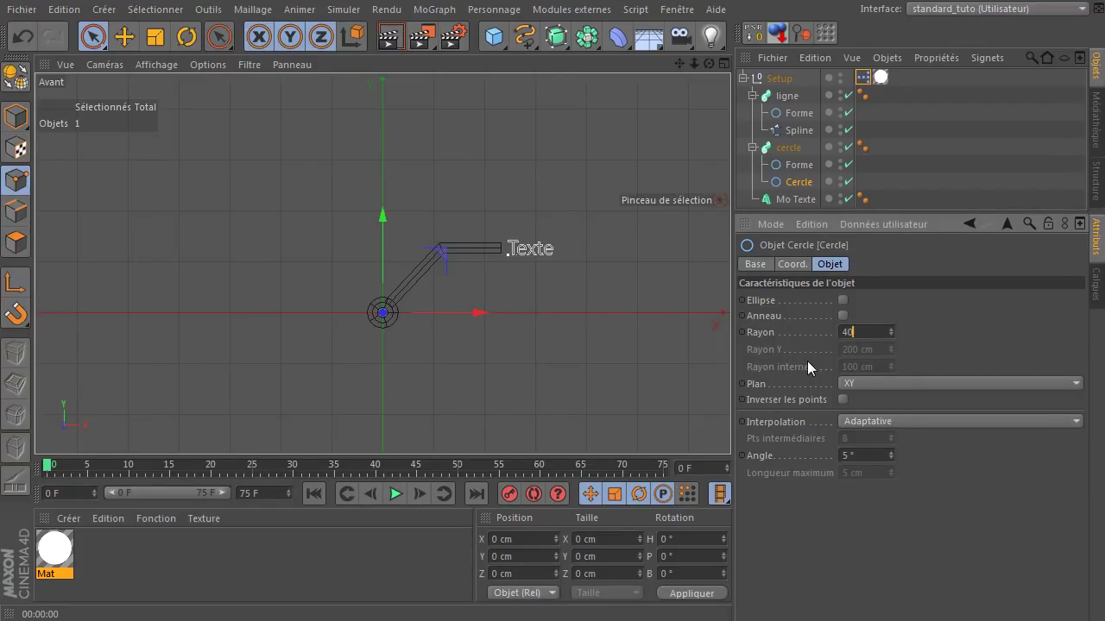
key(Return)
click(392, 37)
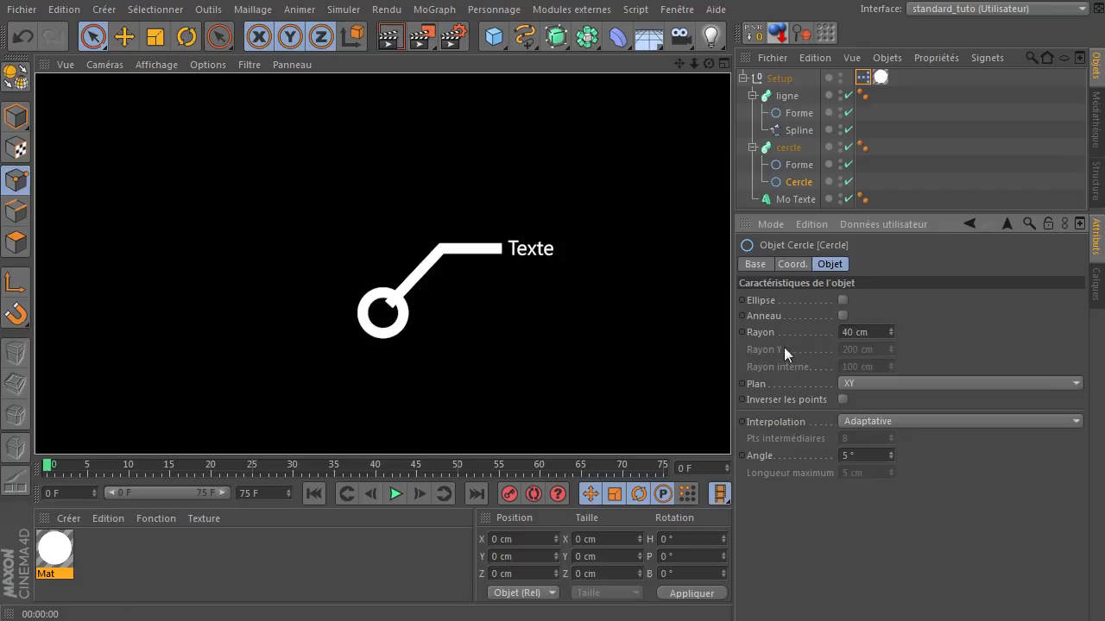
double_click(854, 332)
text(20)
key(Return)
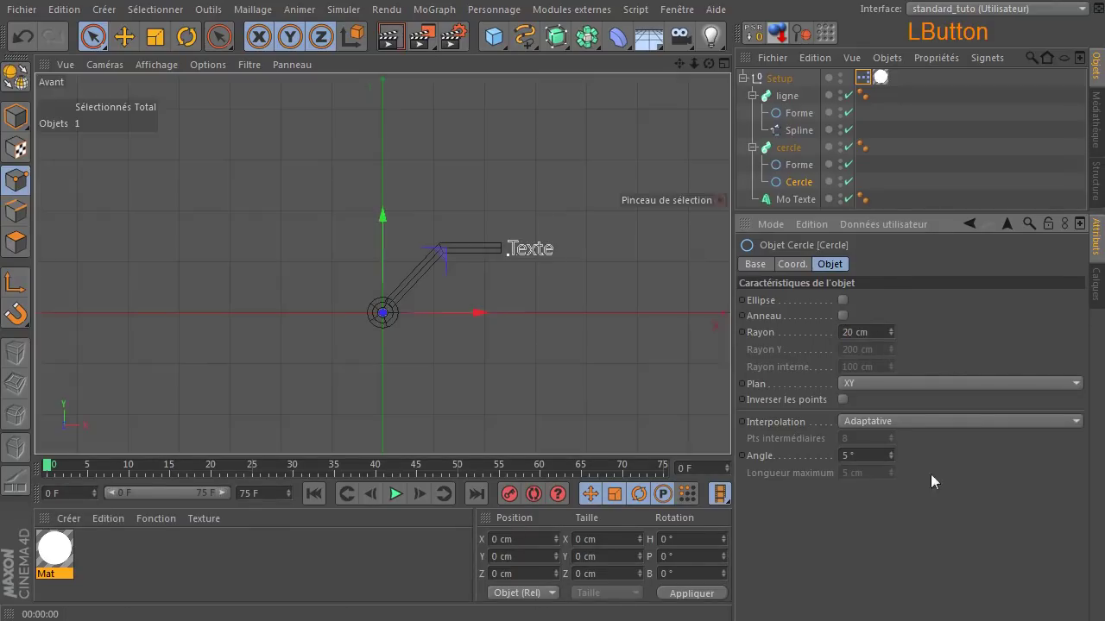
Step: Set the radius of both Forme circles, under ligne and cercle, to 1 cm together
click(798, 113)
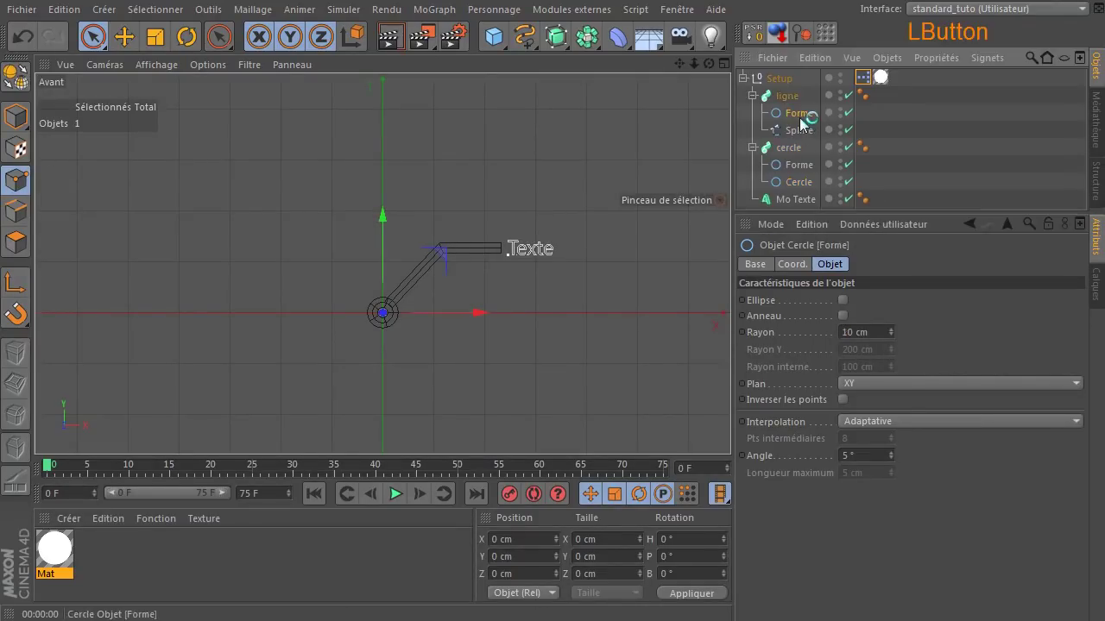
ctrl+click(807, 165)
double_click(878, 331)
text(1)
key(Return)
Step: Move the start point of ligne's Spline away from the ring to about X 29 cm, Y 21 cm
scroll(337, 312, up, 5)
scroll(501, 400, up, 4)
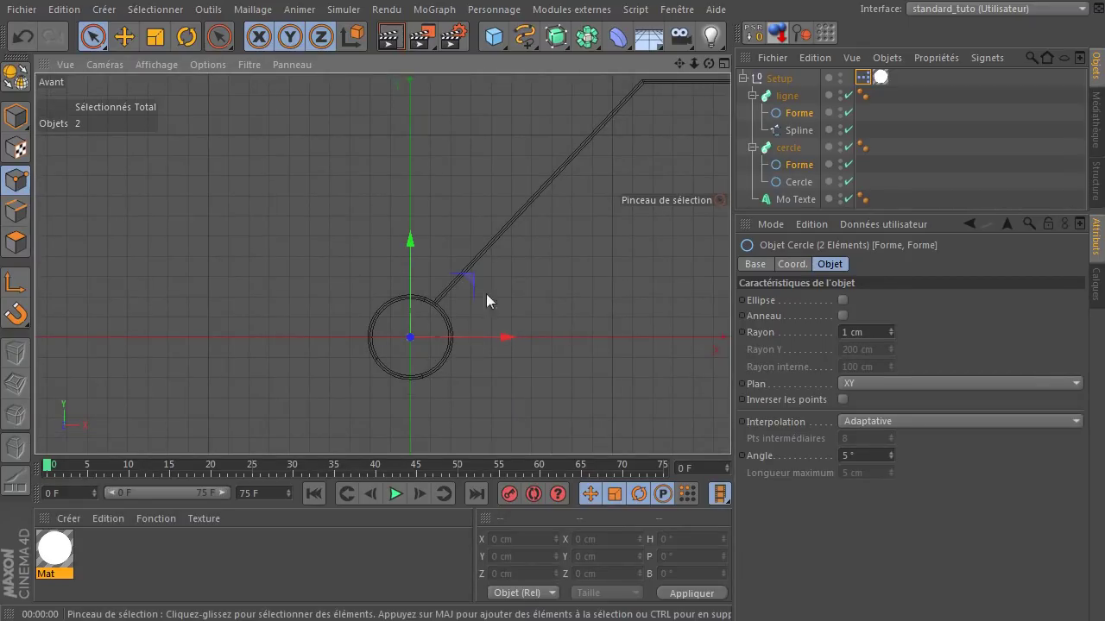
click(440, 302)
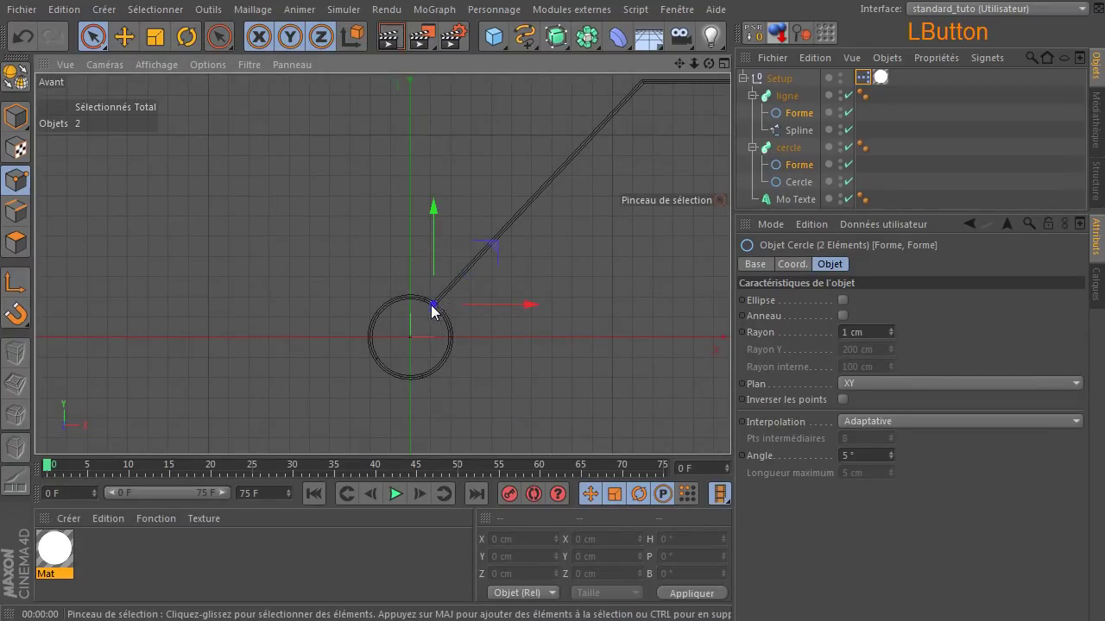
click(790, 132)
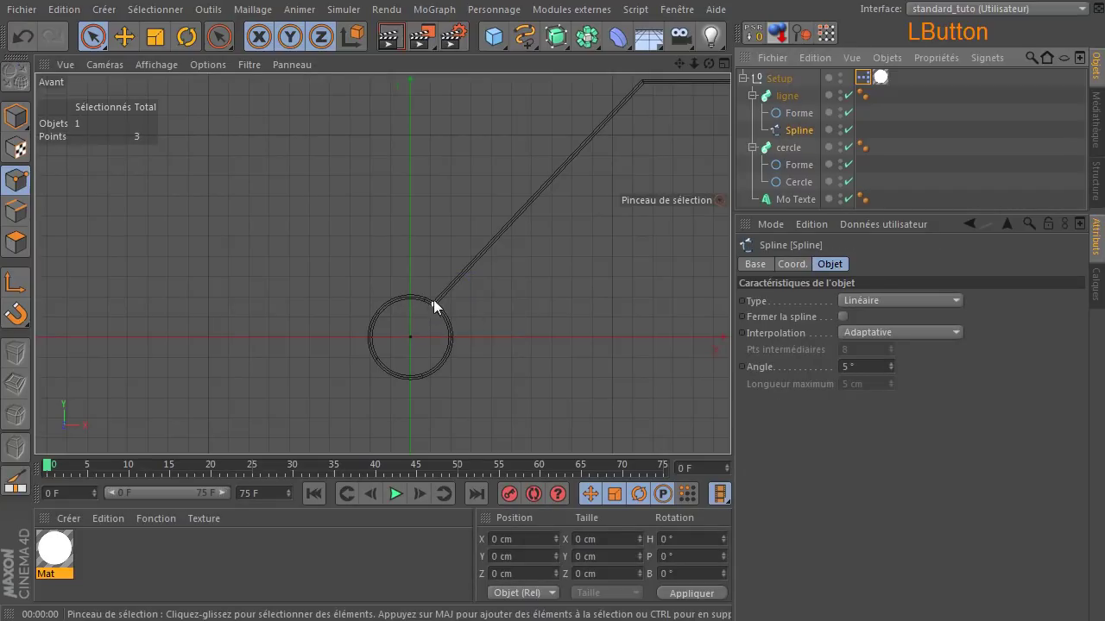
click(434, 302)
drag(512, 250, 548, 240)
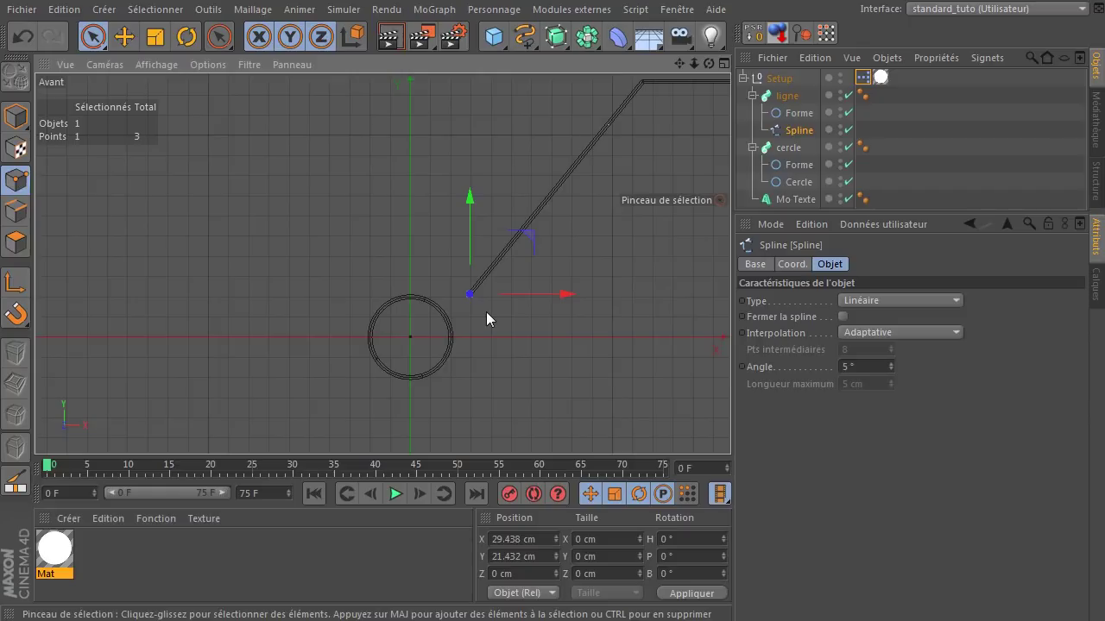
Step: Add a null named "attache cercle" and move it to the empty area above the leader line
scroll(340, 380, down, 3)
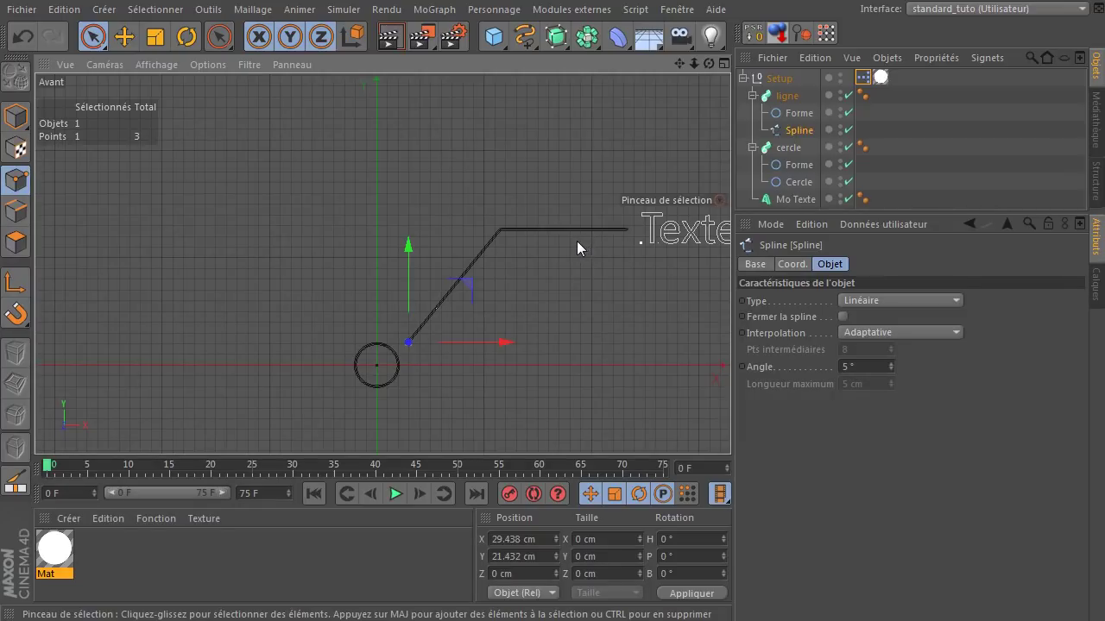
drag(494, 36, 567, 60)
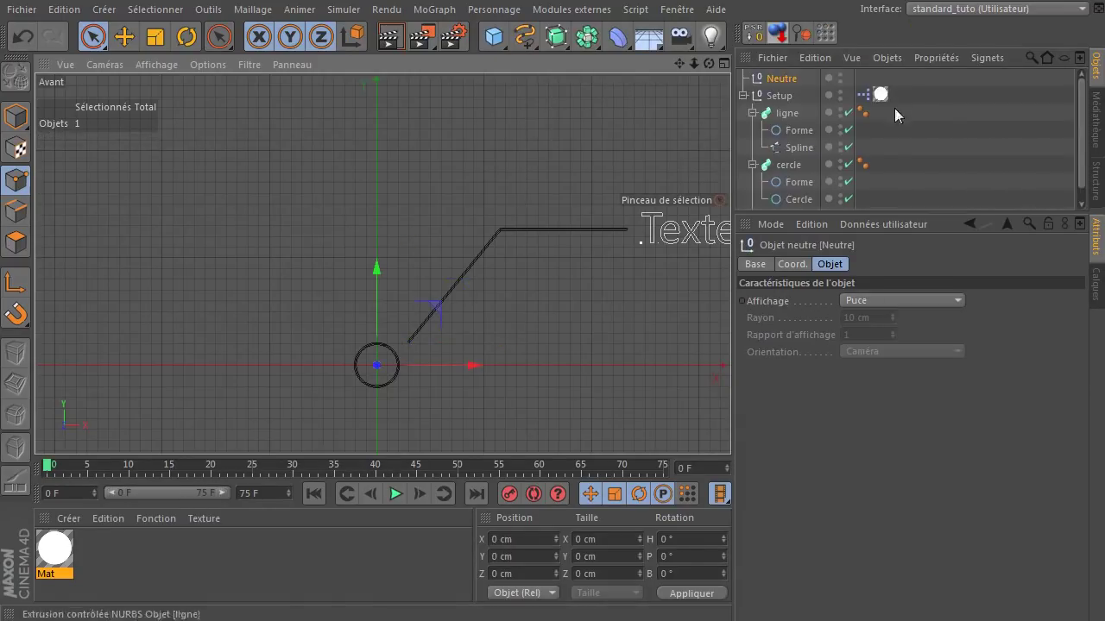
double_click(781, 78)
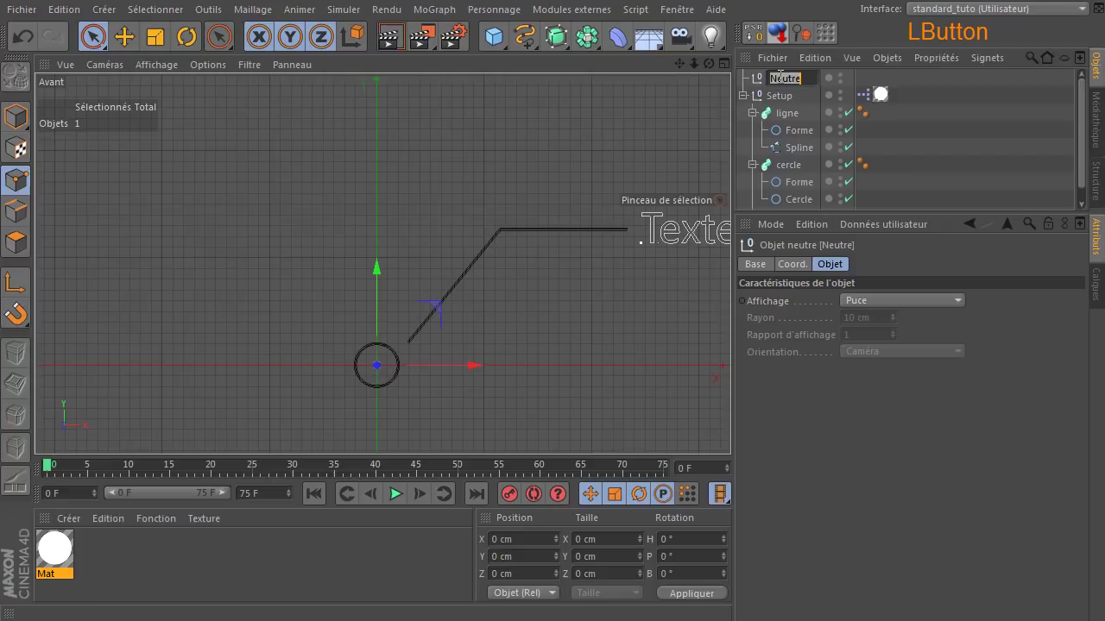
text(attache )
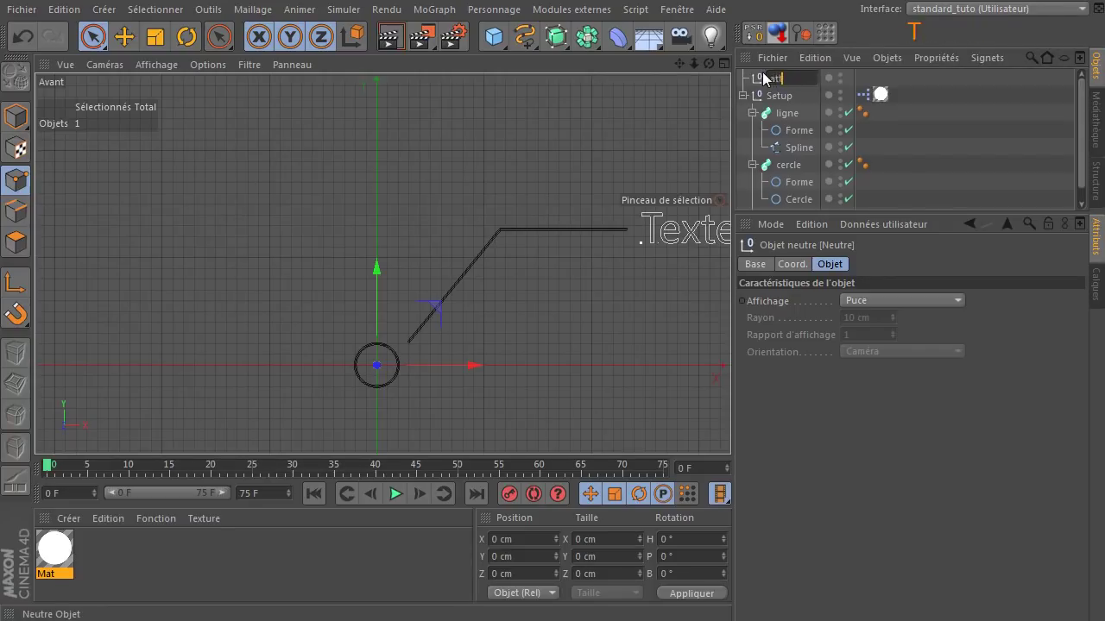
text(cercle)
key(Return)
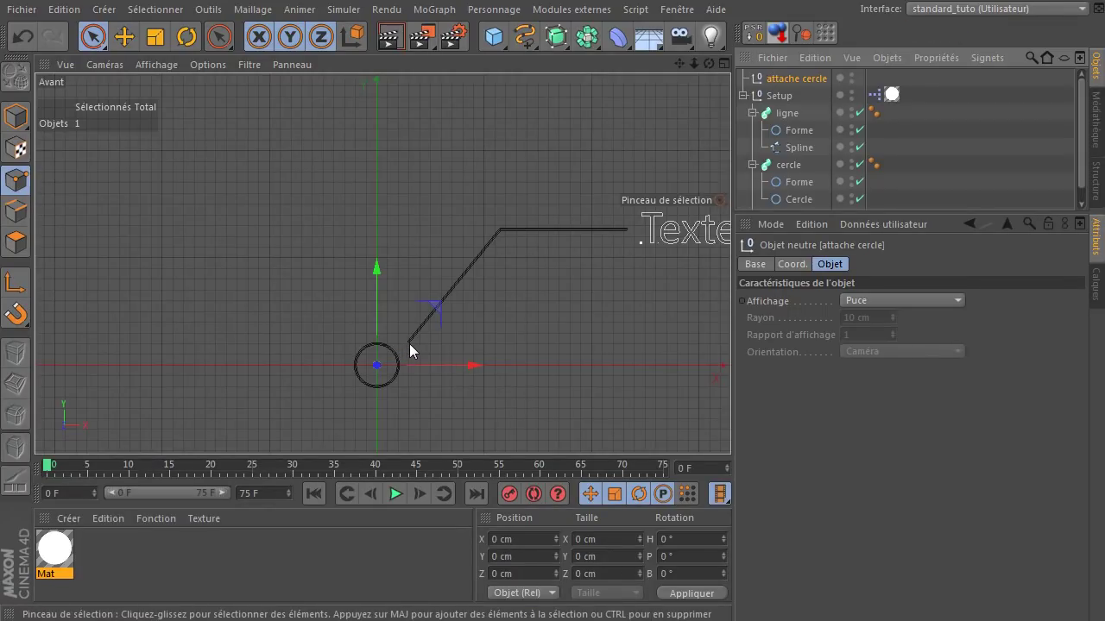
click(798, 78)
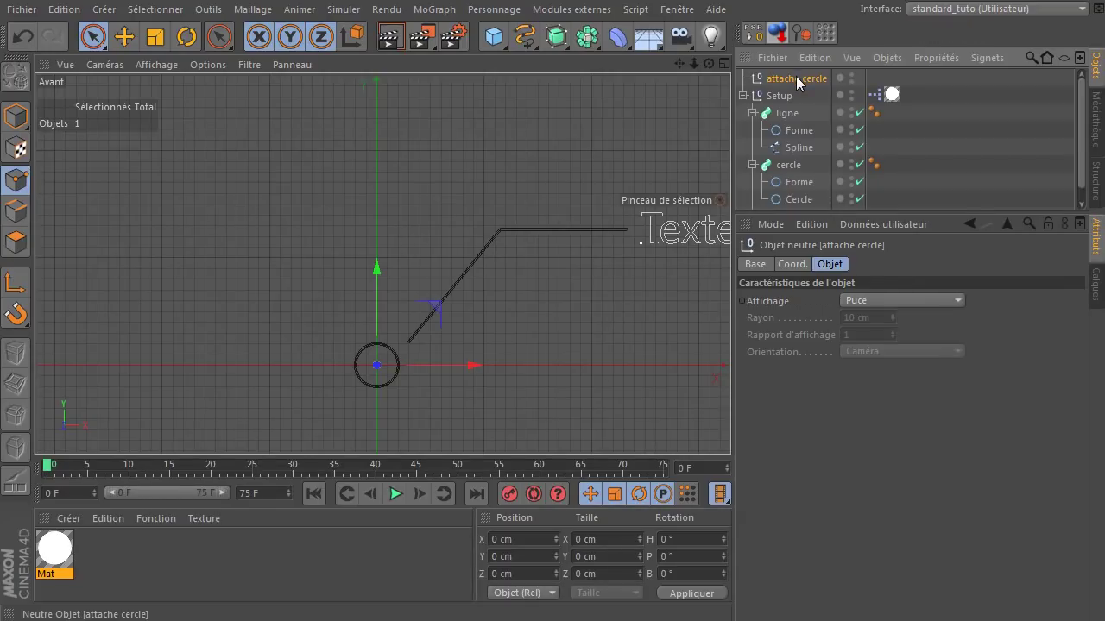
drag(471, 130, 471, 129)
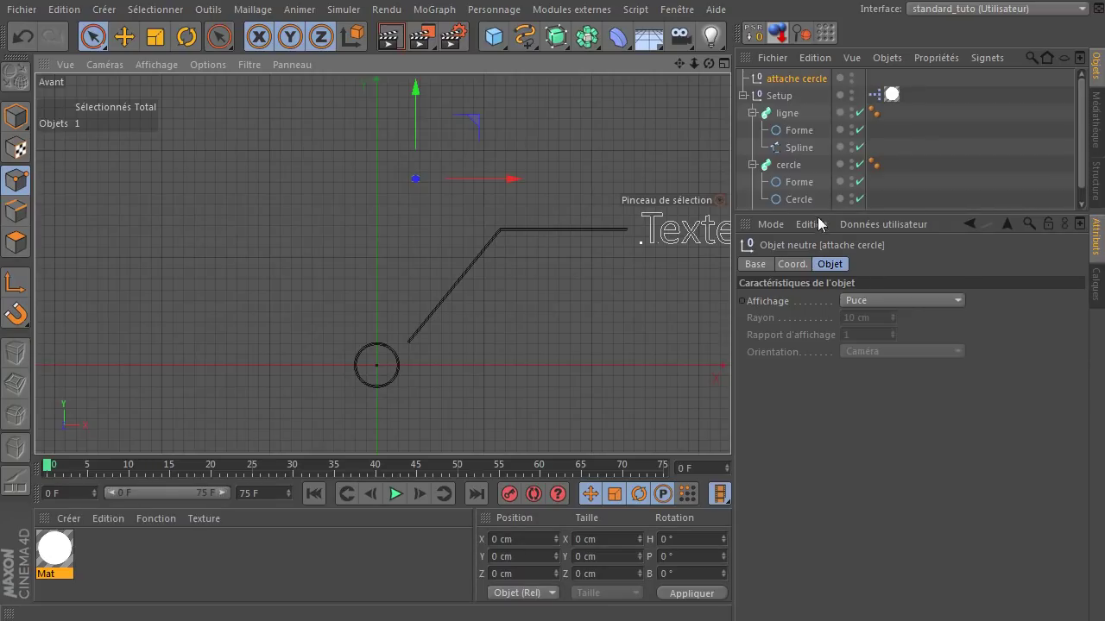
Step: Give attache cercle an "Aligner sur la spline" tag with the Cercle spline as its Spline directionnelle
drag(819, 213, 819, 274)
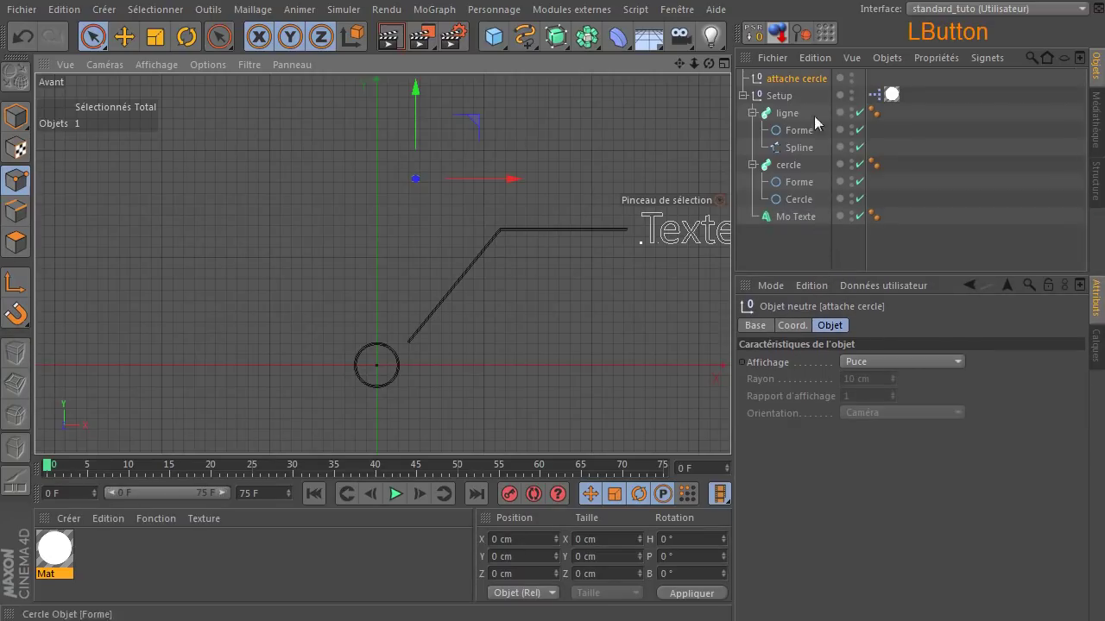
right_click(766, 79)
mouse_move(791, 87)
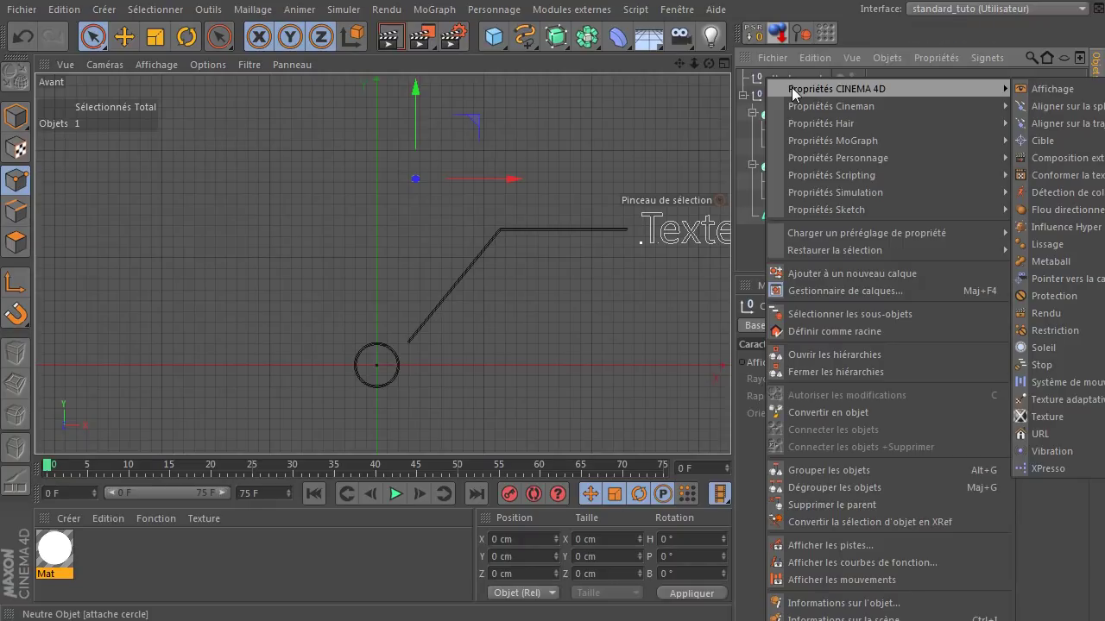
click(1053, 105)
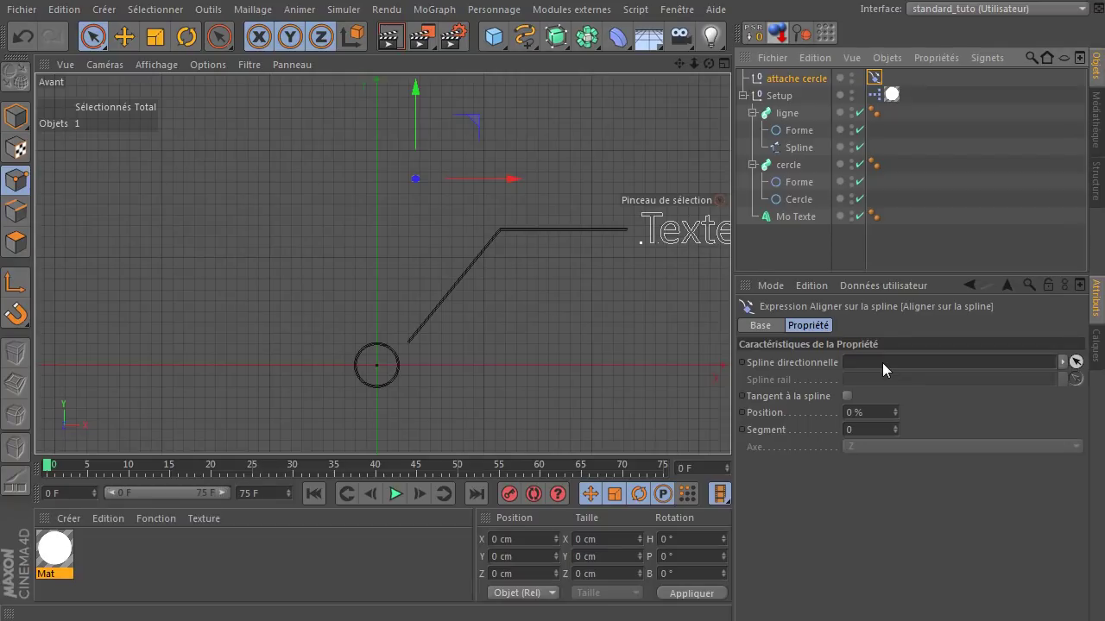
drag(787, 203, 886, 361)
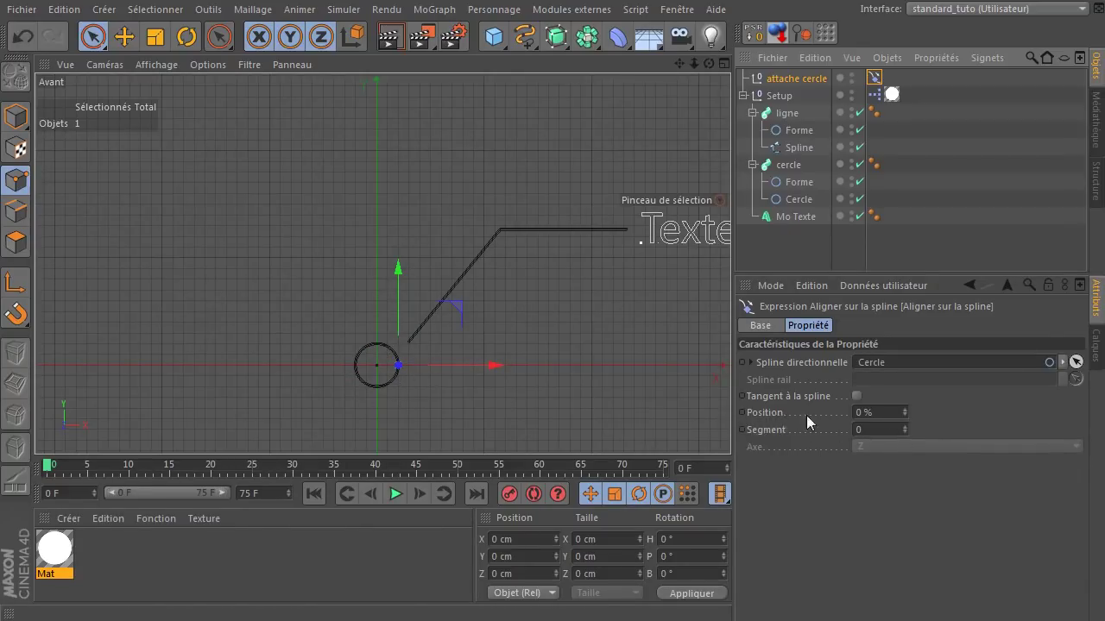
Step: Try out attache cercle's position along the Cercle spline and set it to 10 %
mouse_move(905, 414)
mouse_down()
mouse_move(971, 413)
mouse_move(908, 421)
mouse_up()
click(899, 412)
text(10)
key(Return)
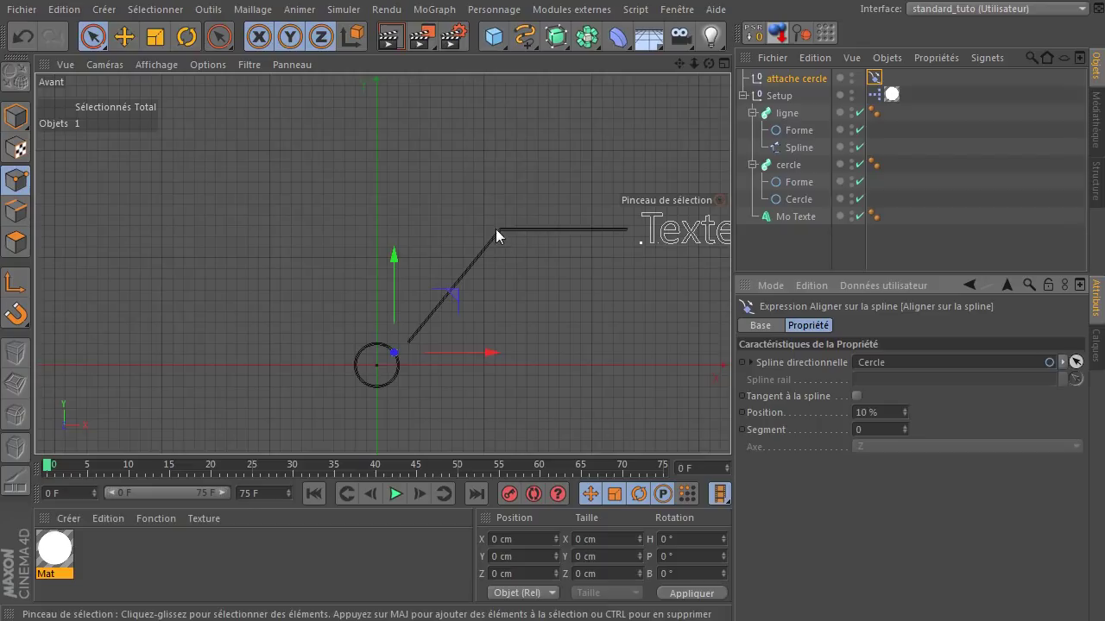
Step: Move the middle bend point of ligne's Spline slightly, to about X 112 cm, Y 124 cm
click(799, 148)
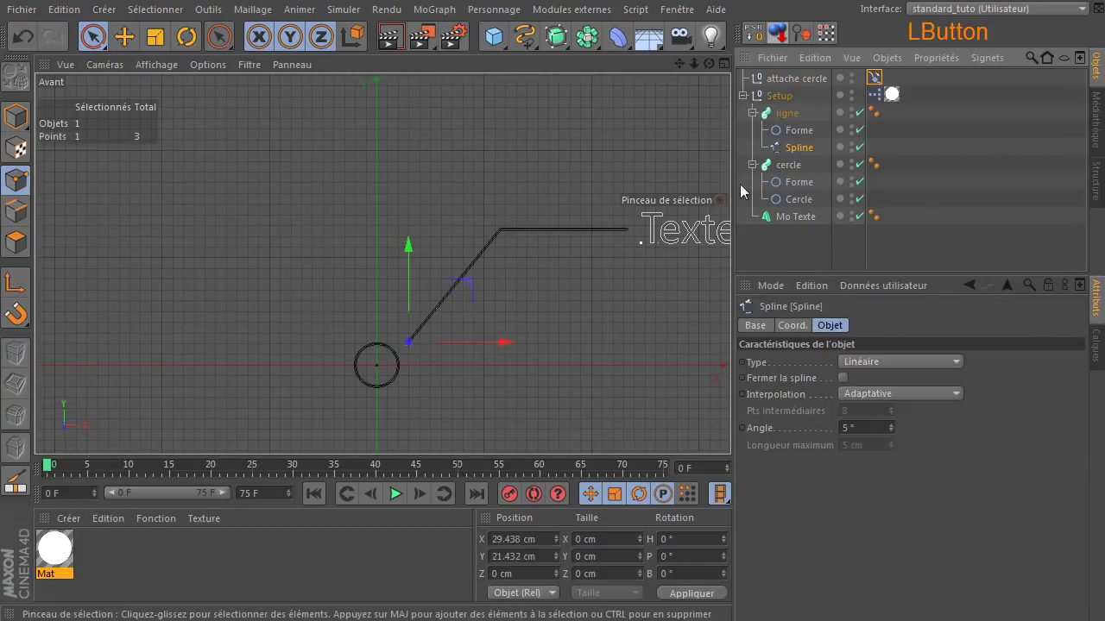
click(500, 232)
mouse_move(561, 172)
mouse_down()
mouse_move(581, 237)
mouse_move(543, 162)
mouse_move(551, 182)
mouse_move(561, 178)
mouse_up()
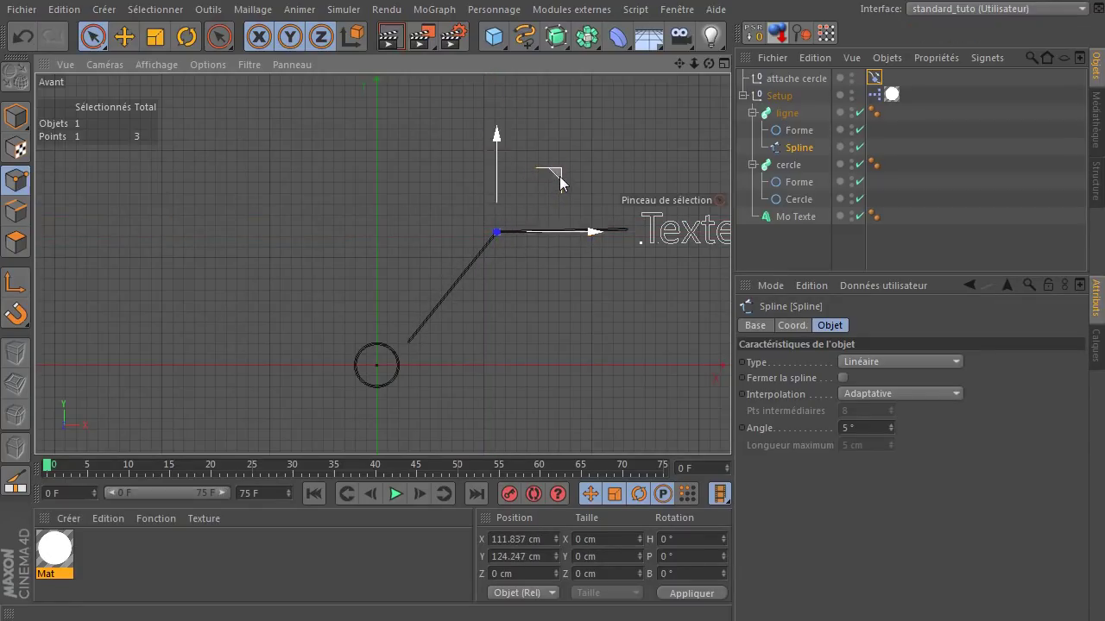
Step: Add a null named "Point cassure" and place it just above the leader line's bend
drag(494, 36, 571, 54)
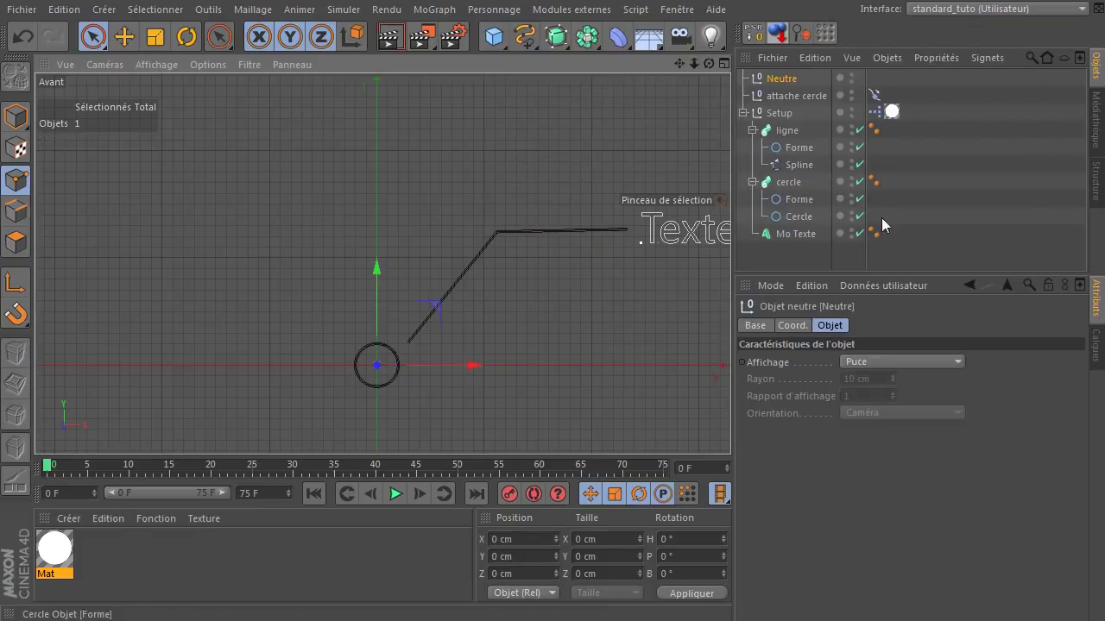
double_click(779, 78)
text(Point cassure)
key(Return)
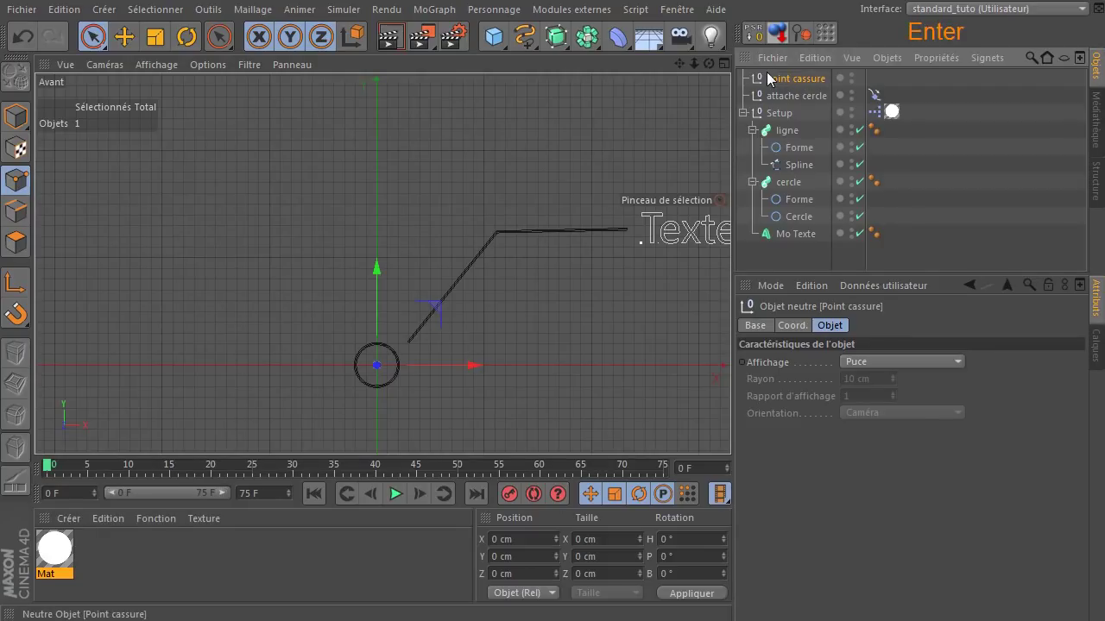
click(774, 83)
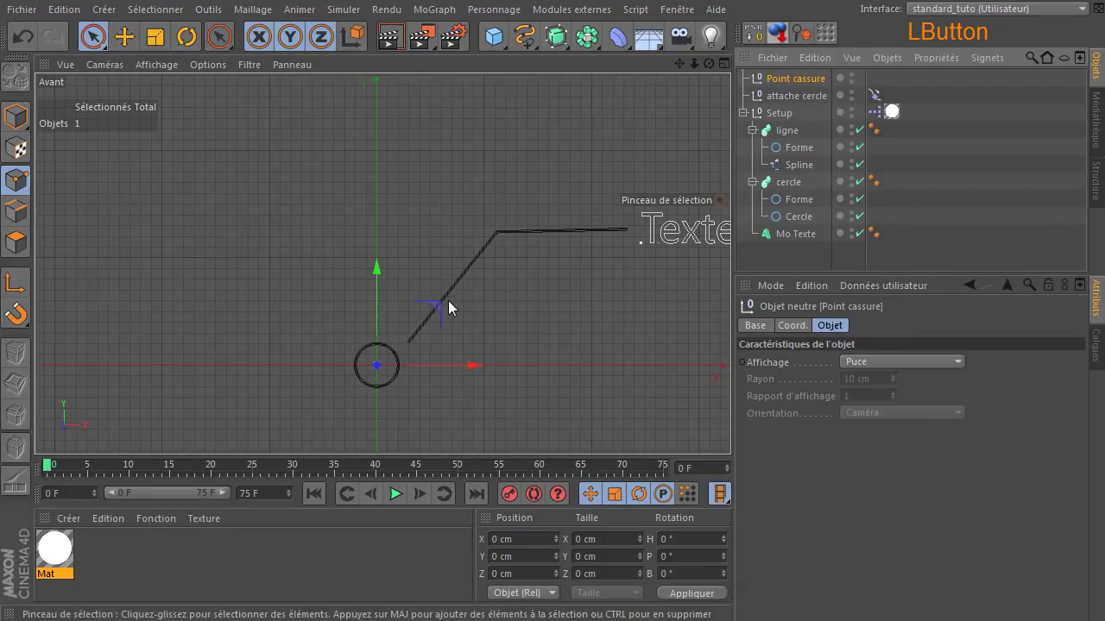
drag(434, 310, 531, 164)
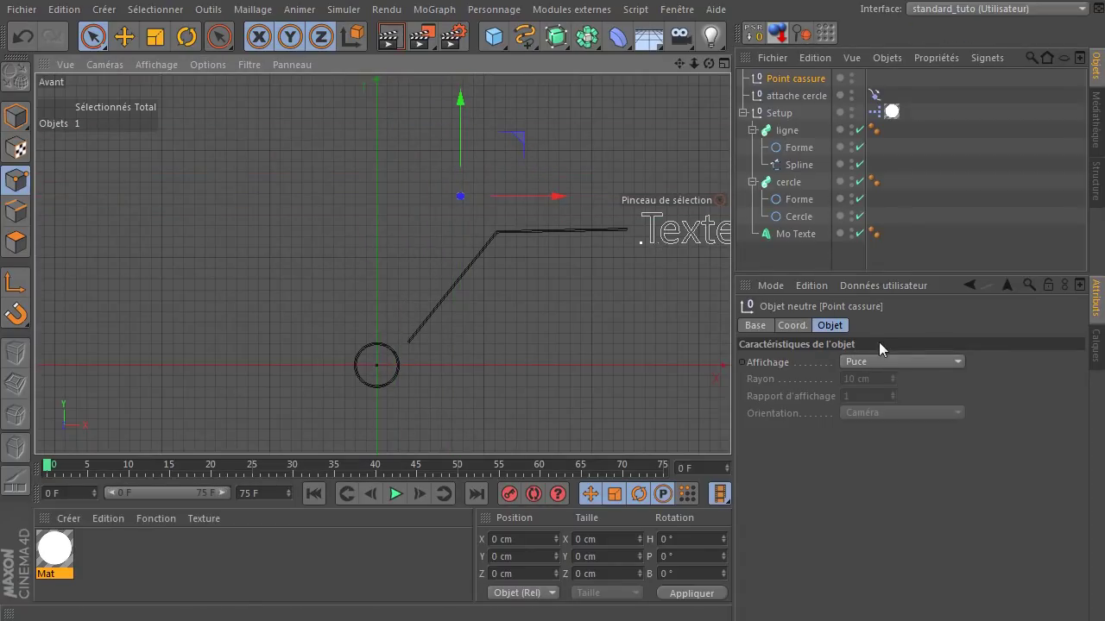
Step: Display the Point cassure null as a Hexagone in XY orientation with a 20 cm radius
click(779, 79)
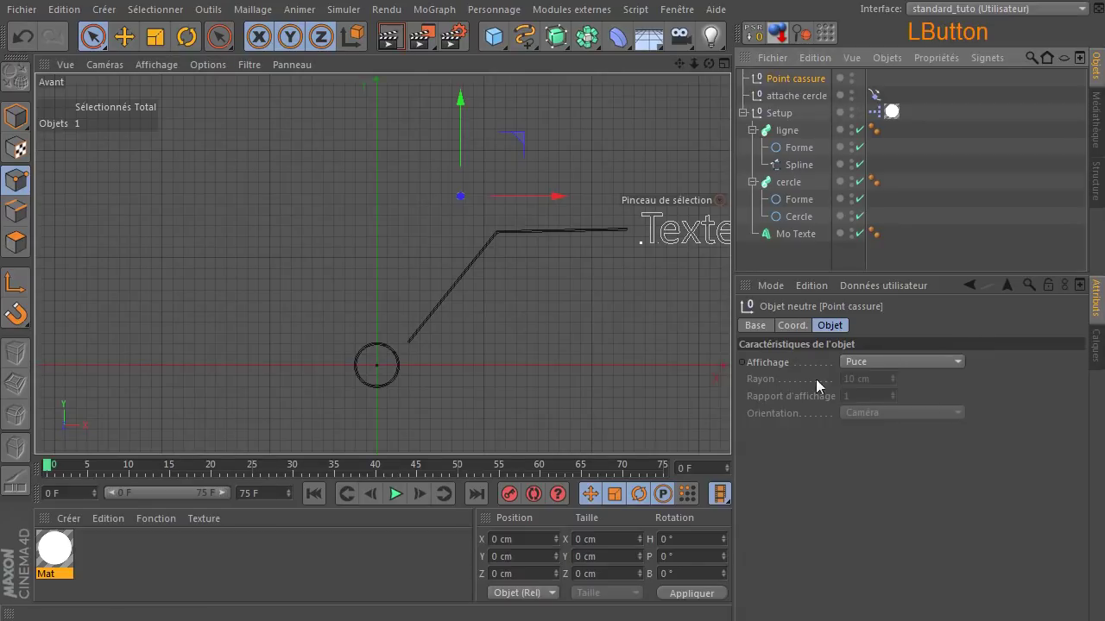
click(909, 365)
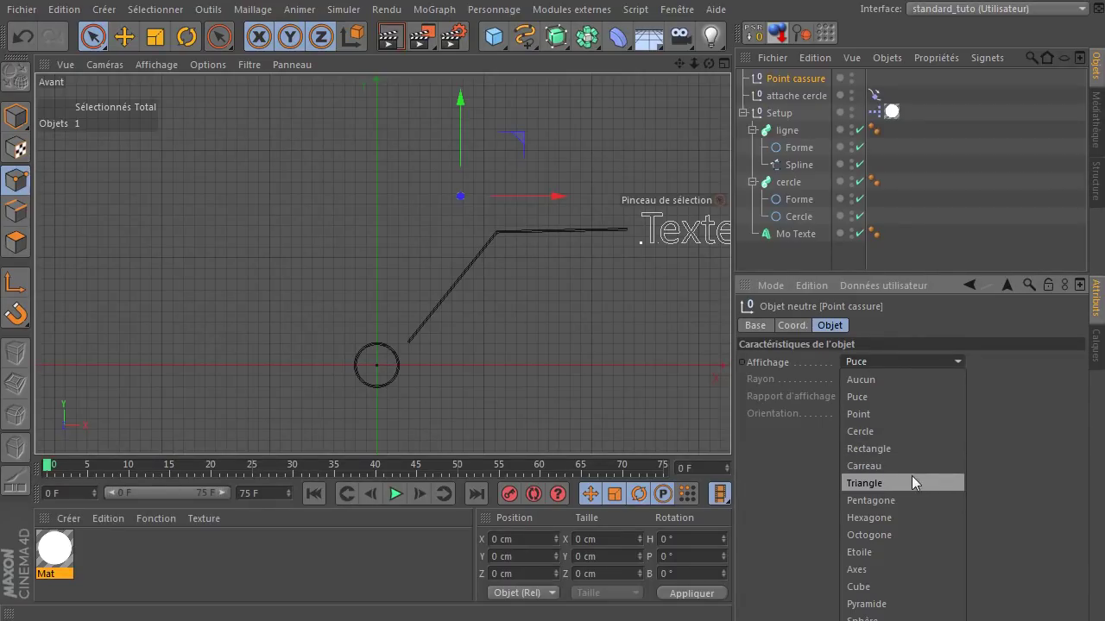
click(907, 517)
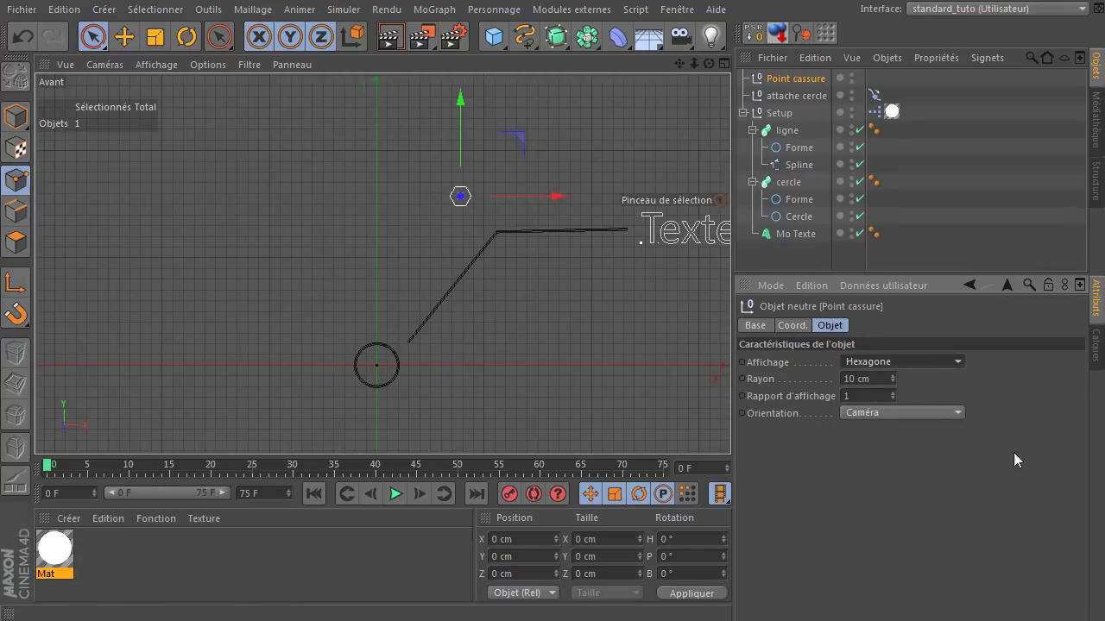
click(906, 415)
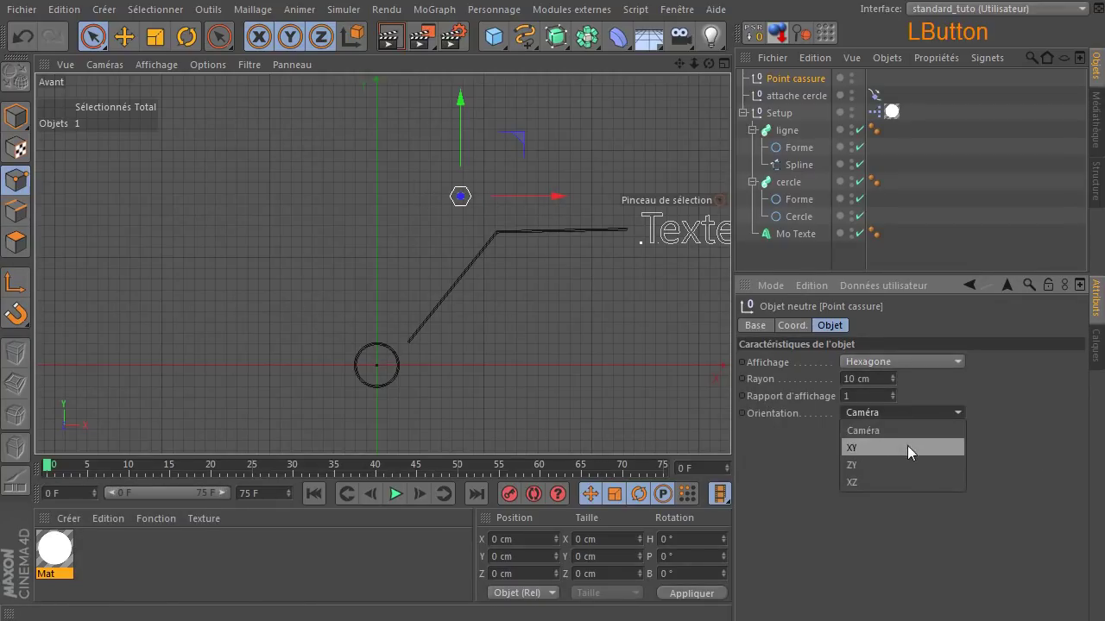
click(906, 446)
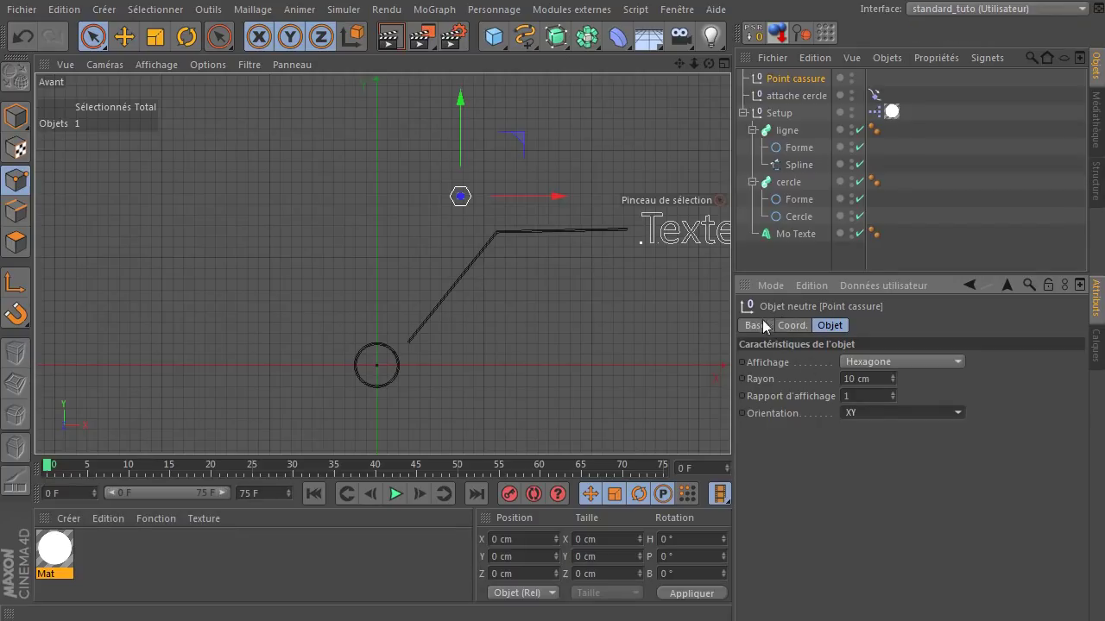
drag(887, 377, 775, 382)
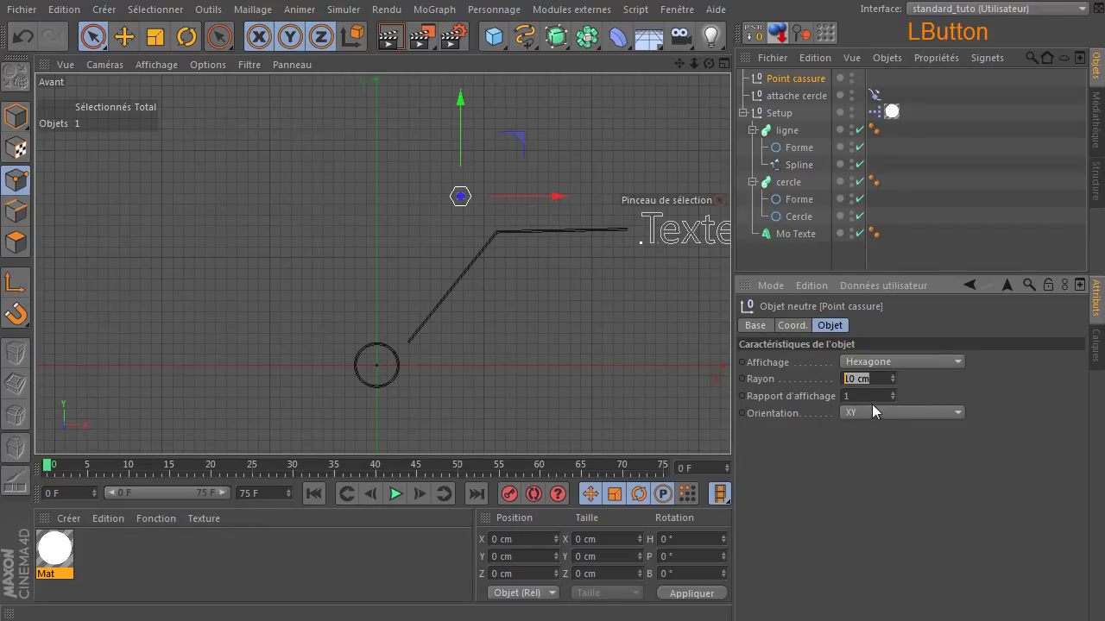
text(20)
key(Return)
Step: Enable Point cassure's display colour, set it to orange with a 30° hue, deselect the null and switch to Model mode
click(752, 326)
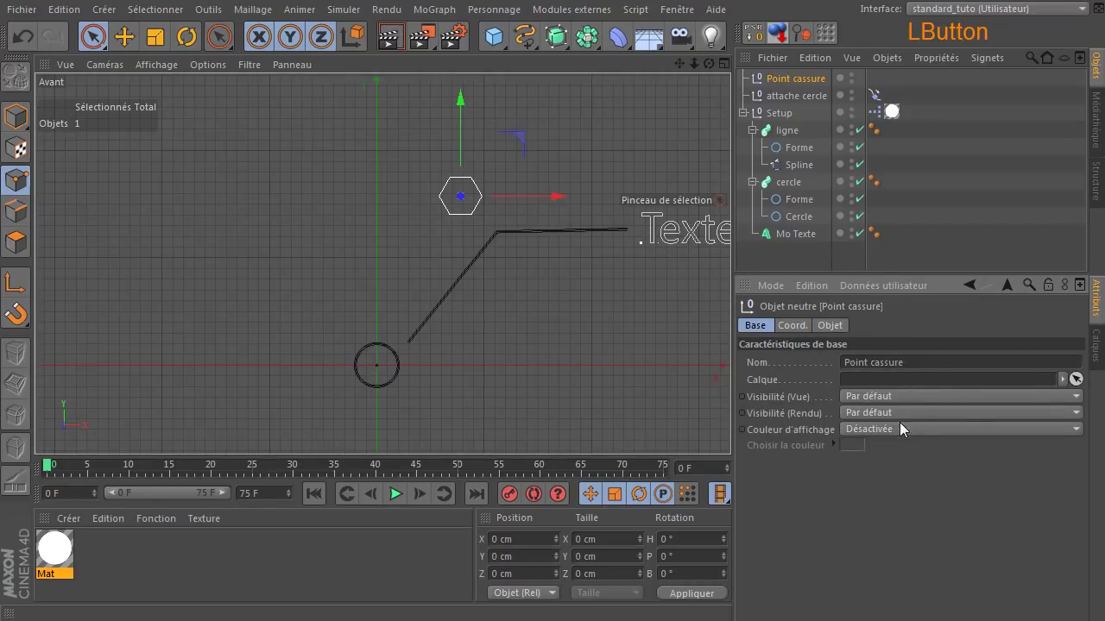
click(899, 435)
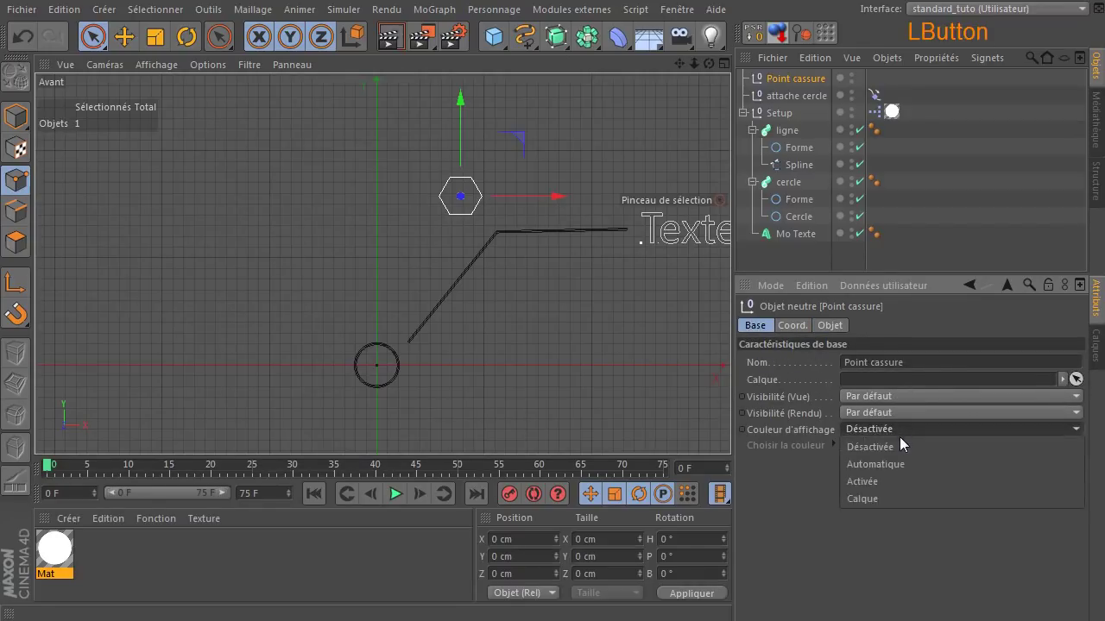
click(890, 479)
click(844, 449)
drag(801, 408, 824, 377)
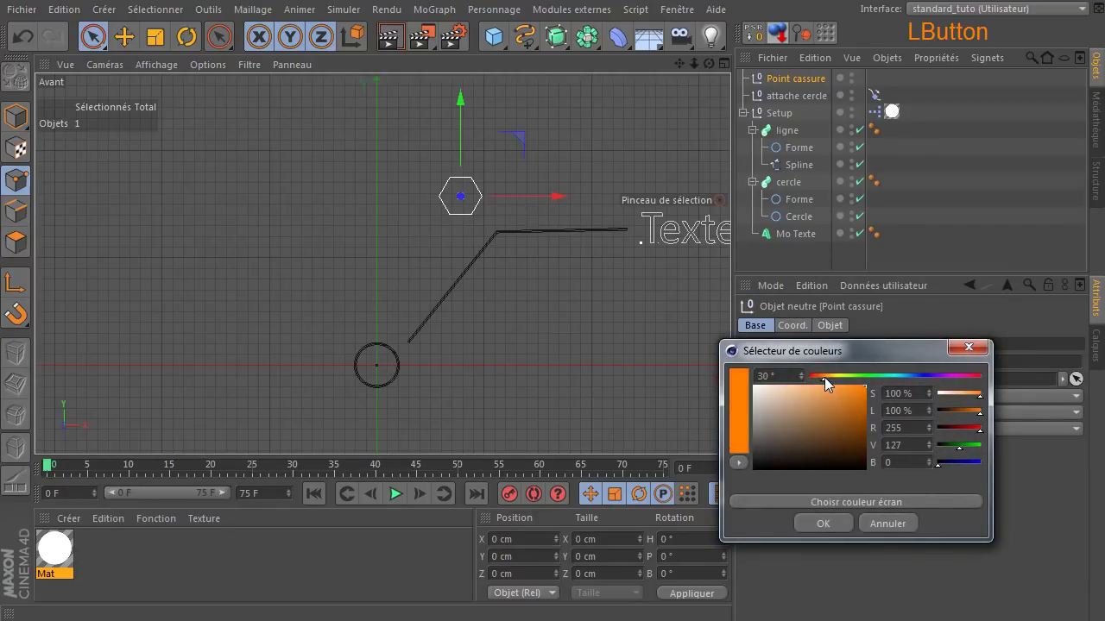
click(825, 524)
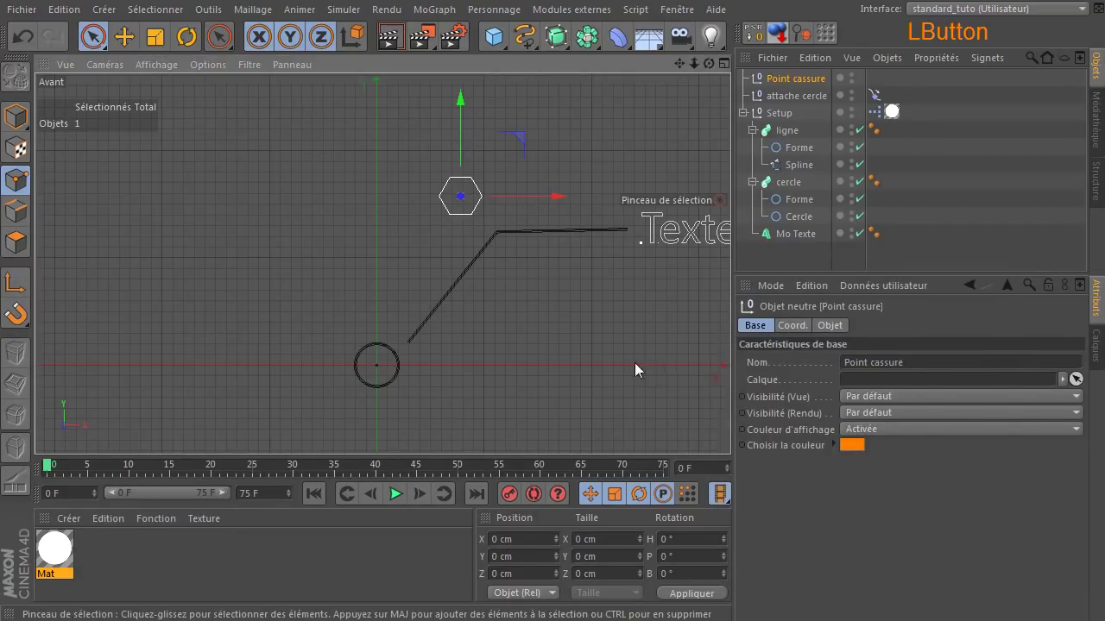
click(535, 276)
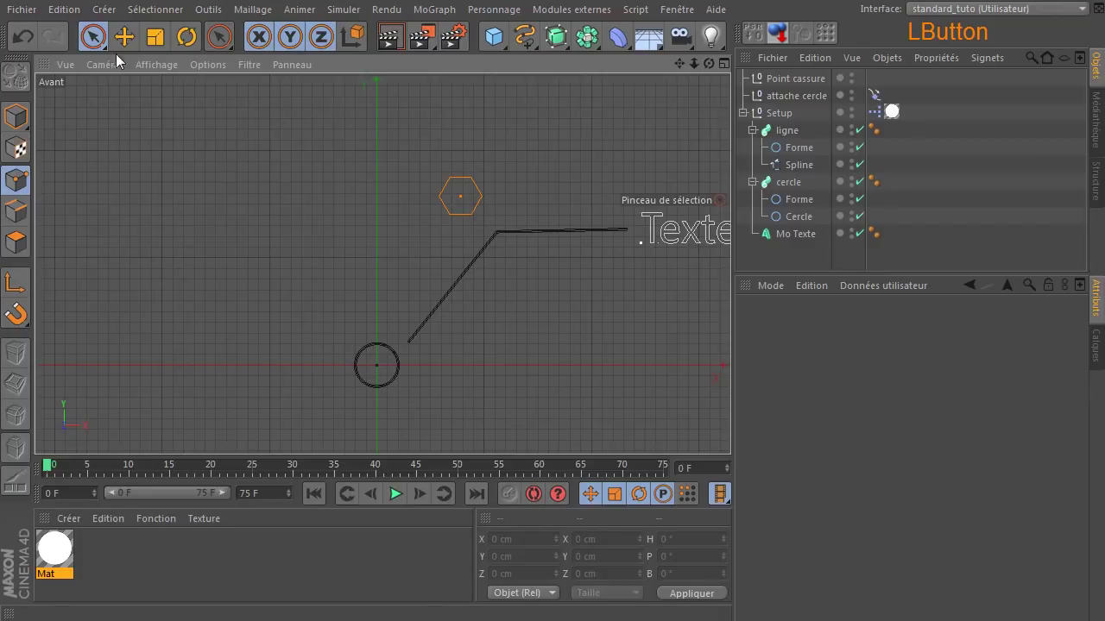
click(15, 117)
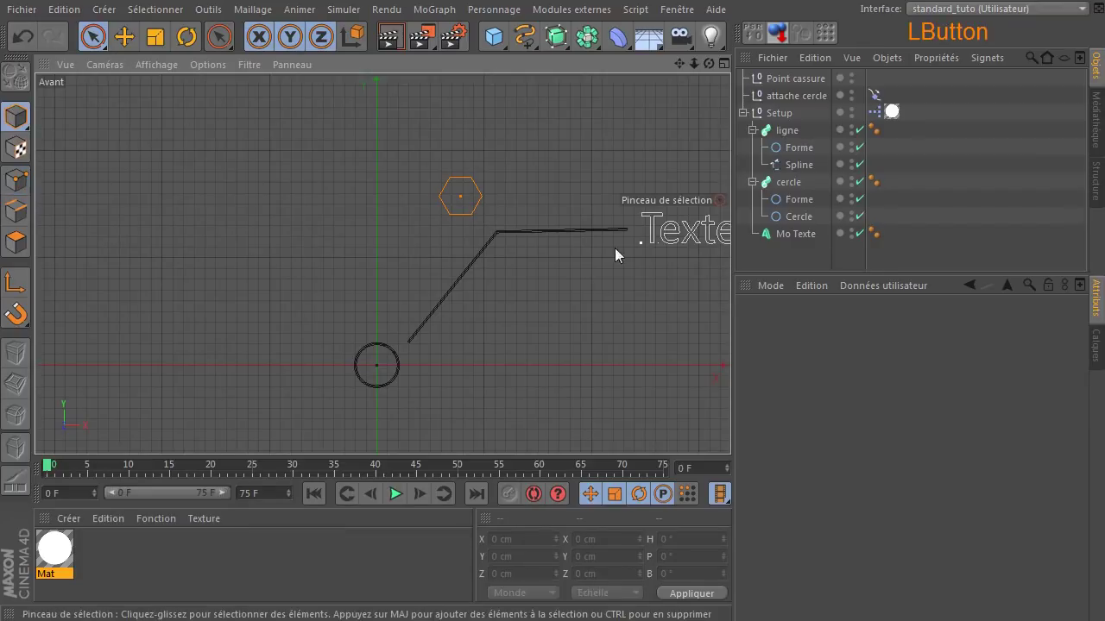
Step: Move the Point cassure null so it sits just above the bend of the leader line
click(461, 214)
drag(520, 133, 528, 119)
click(553, 284)
click(480, 197)
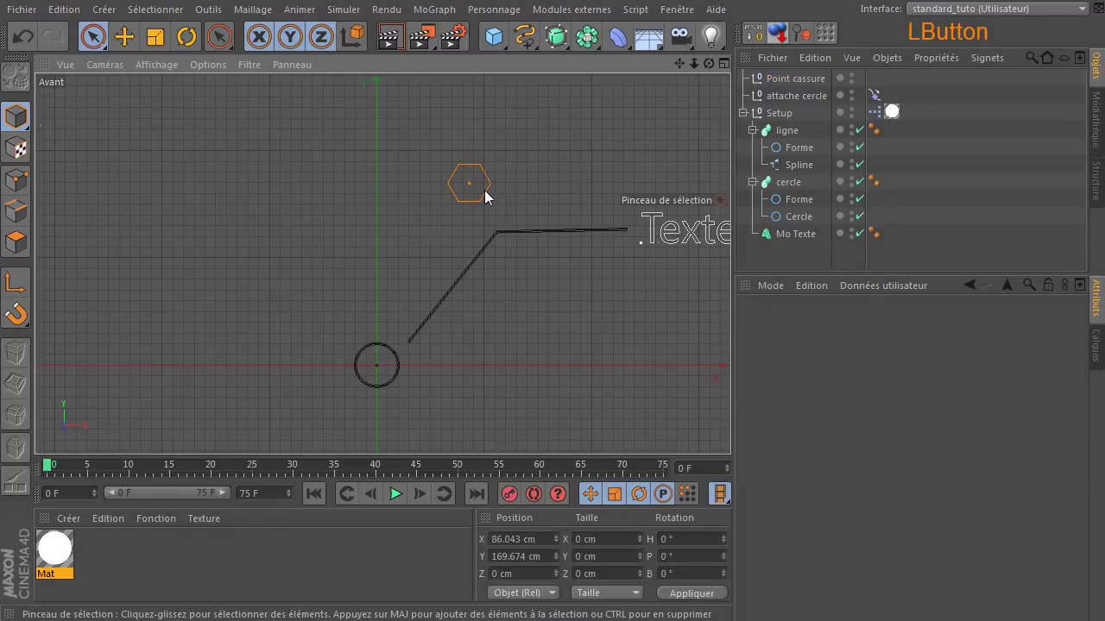
click(604, 295)
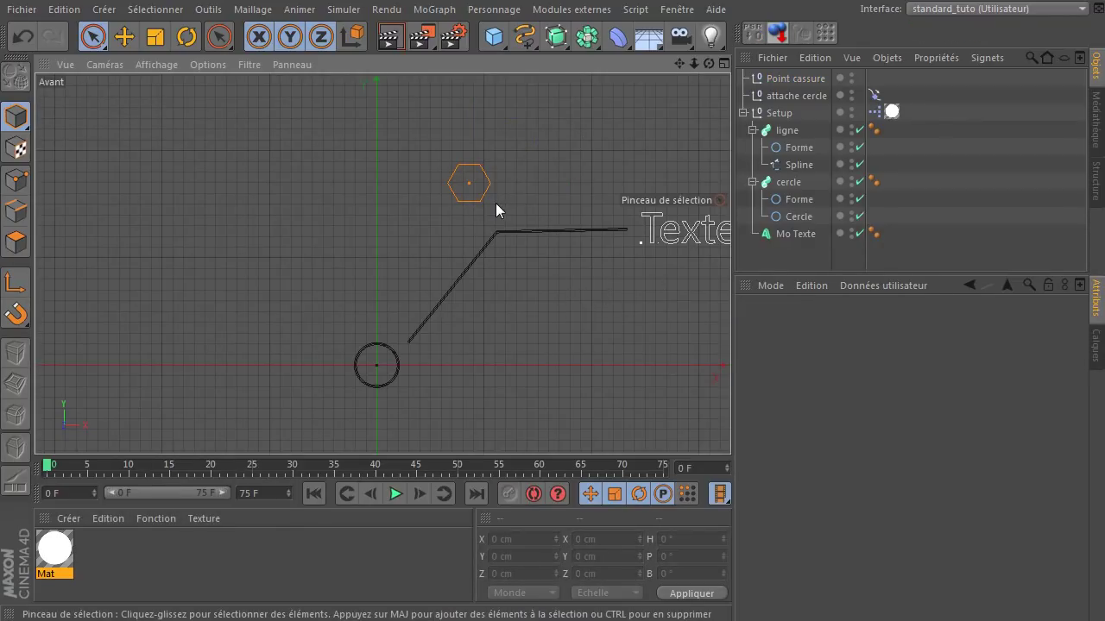
click(470, 184)
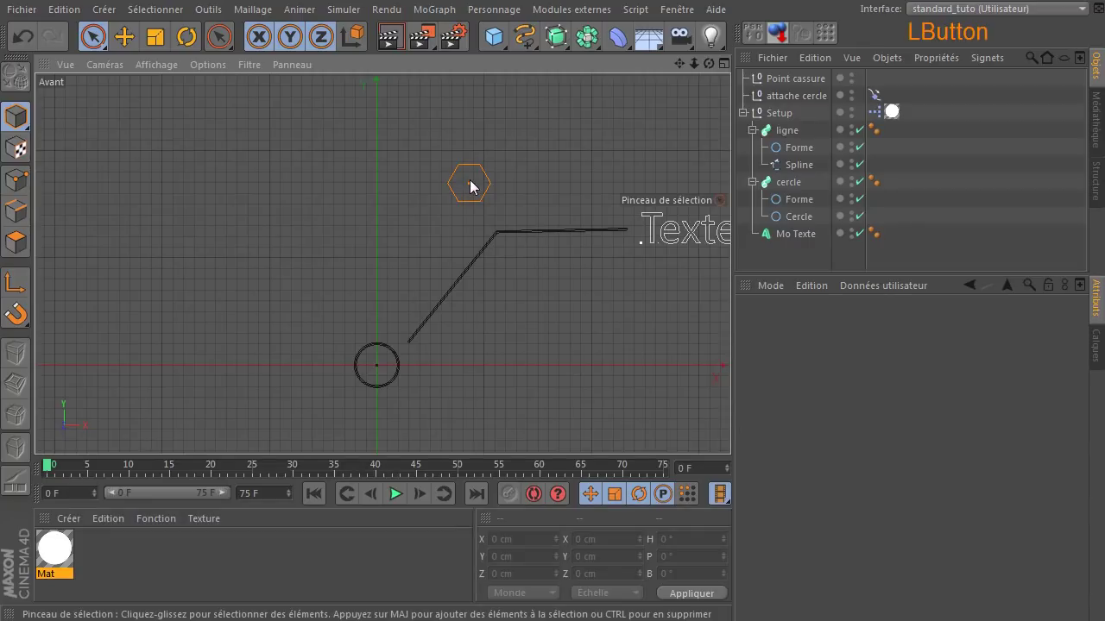
drag(528, 131, 548, 166)
click(504, 244)
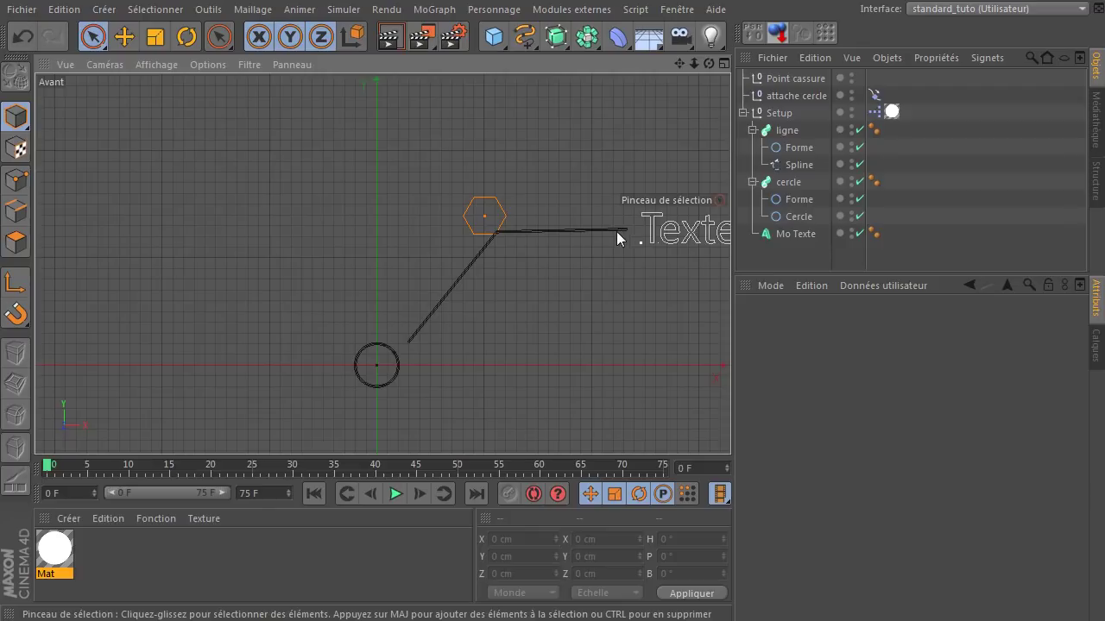
Step: Move the end point of ligne's Spline to about X 225 cm, Y 125 cm, return to Model mode and deselect everything
click(800, 176)
click(794, 165)
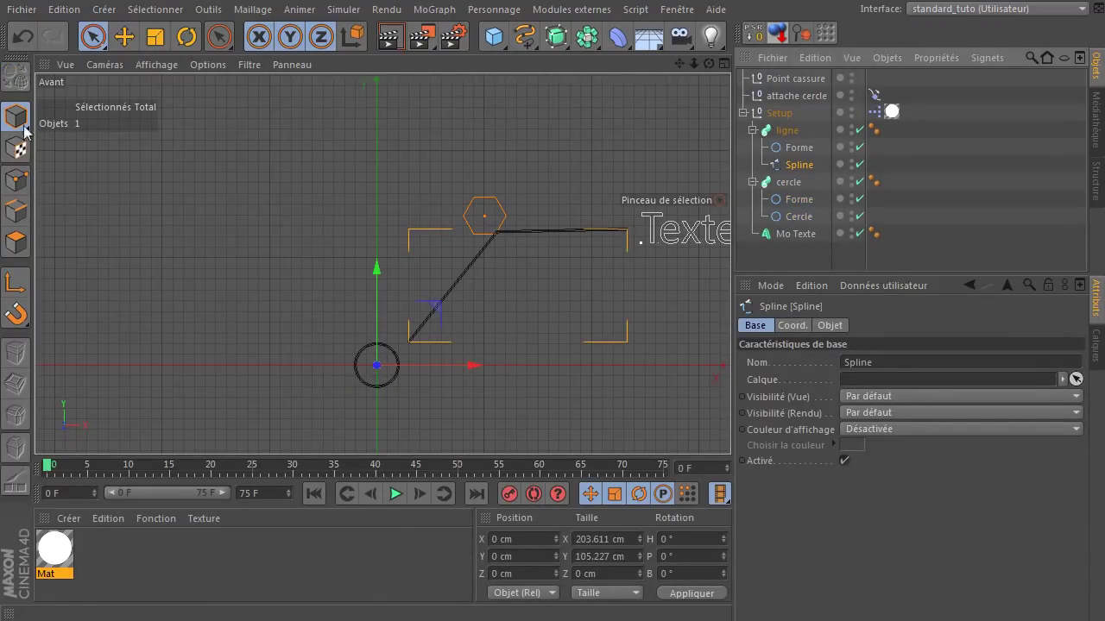
click(16, 180)
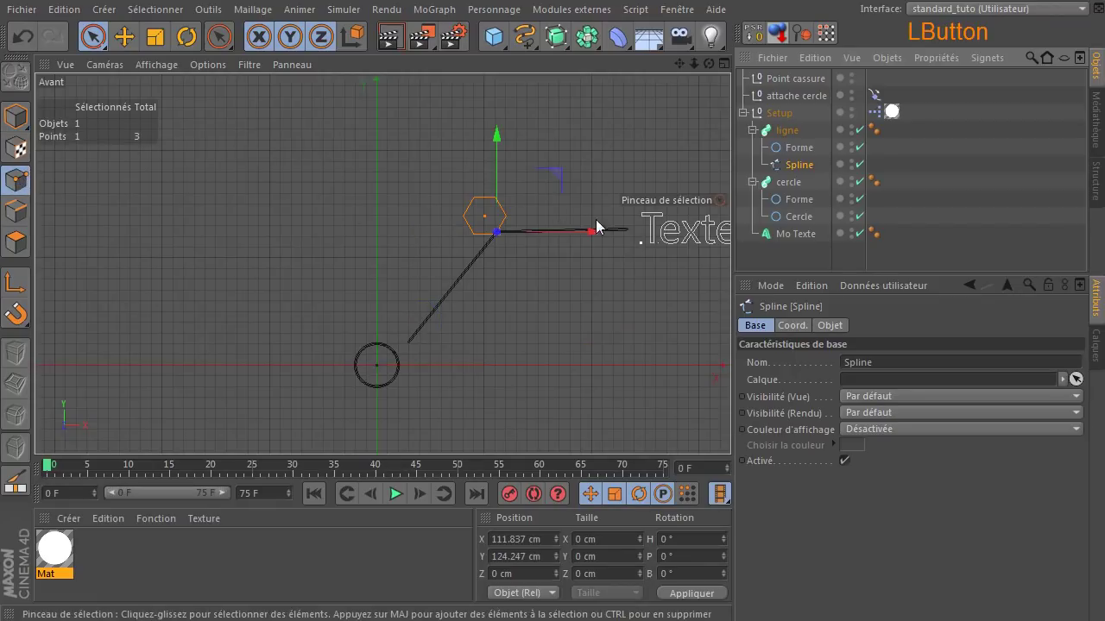
click(794, 164)
click(625, 232)
mouse_move(686, 179)
mouse_down()
mouse_move(623, 172)
mouse_move(679, 181)
mouse_up()
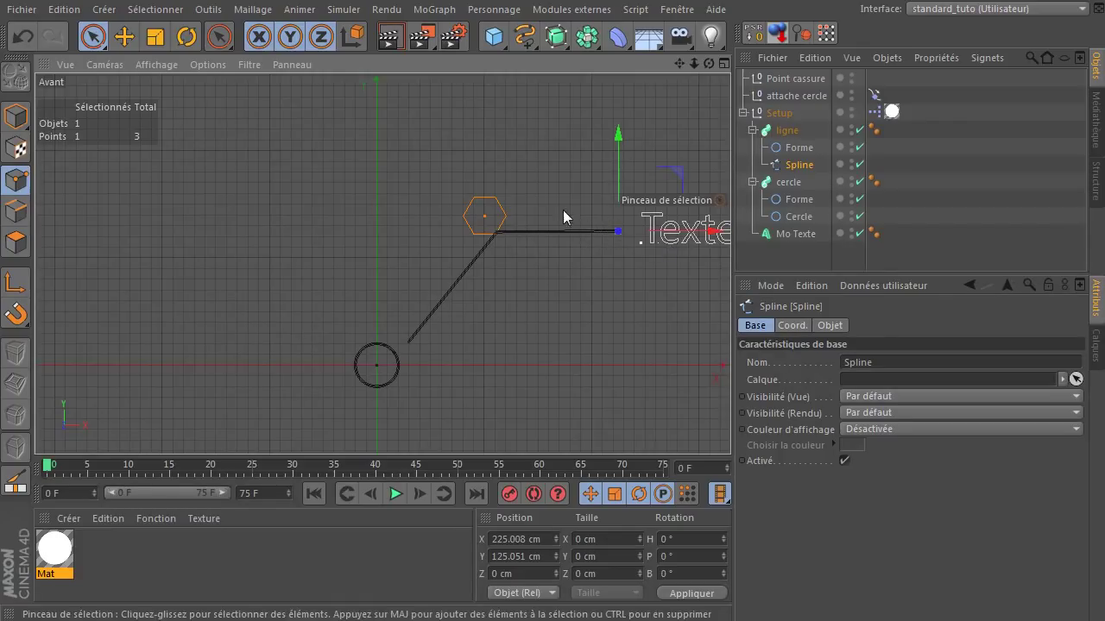
click(15, 116)
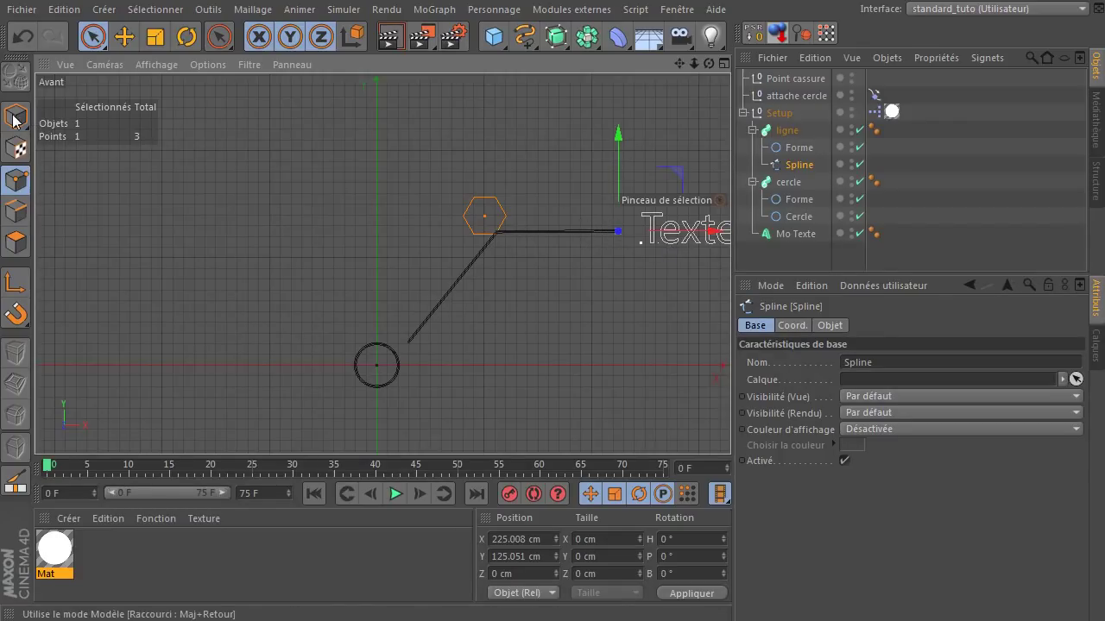
click(563, 389)
Step: Add a null named "position texte" and place it below the leader line at about X 159 cm, Y 50 cm
click(494, 36)
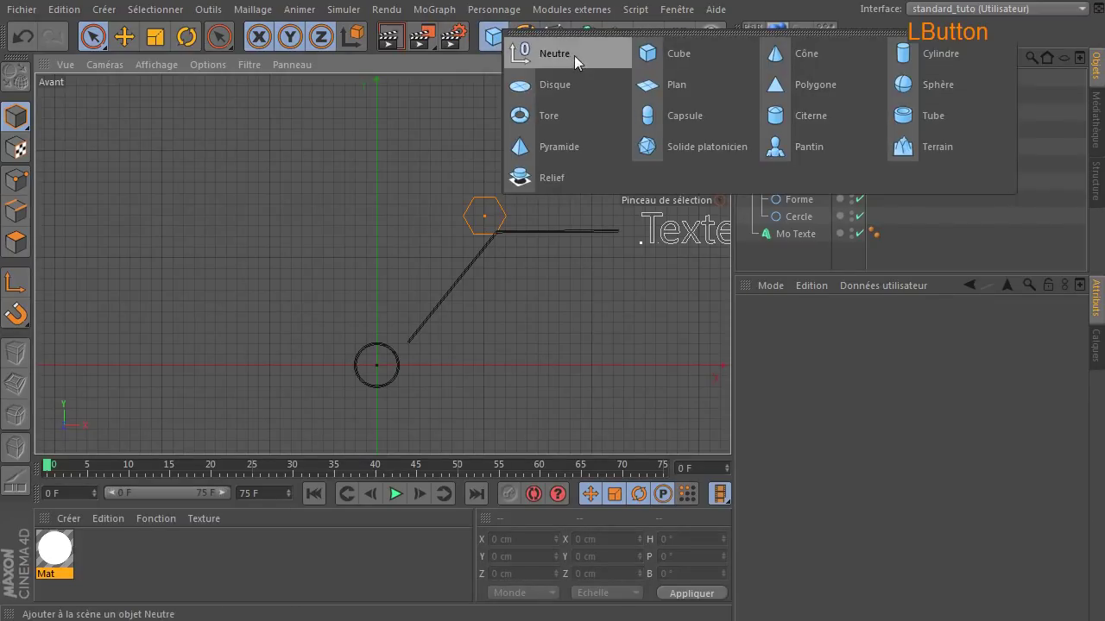
click(574, 55)
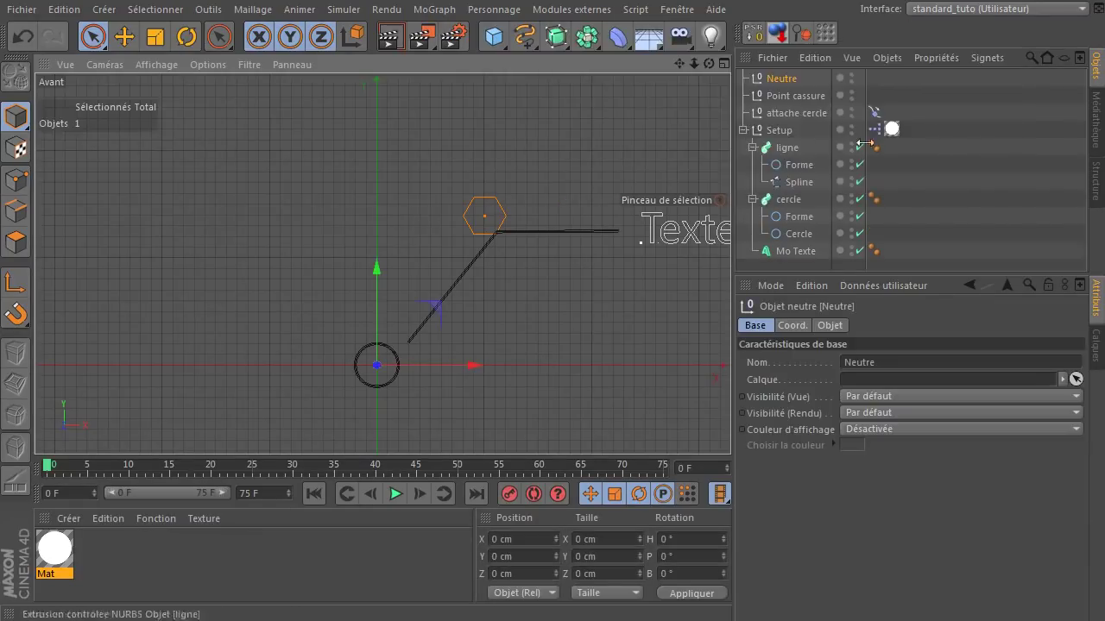
double_click(779, 80)
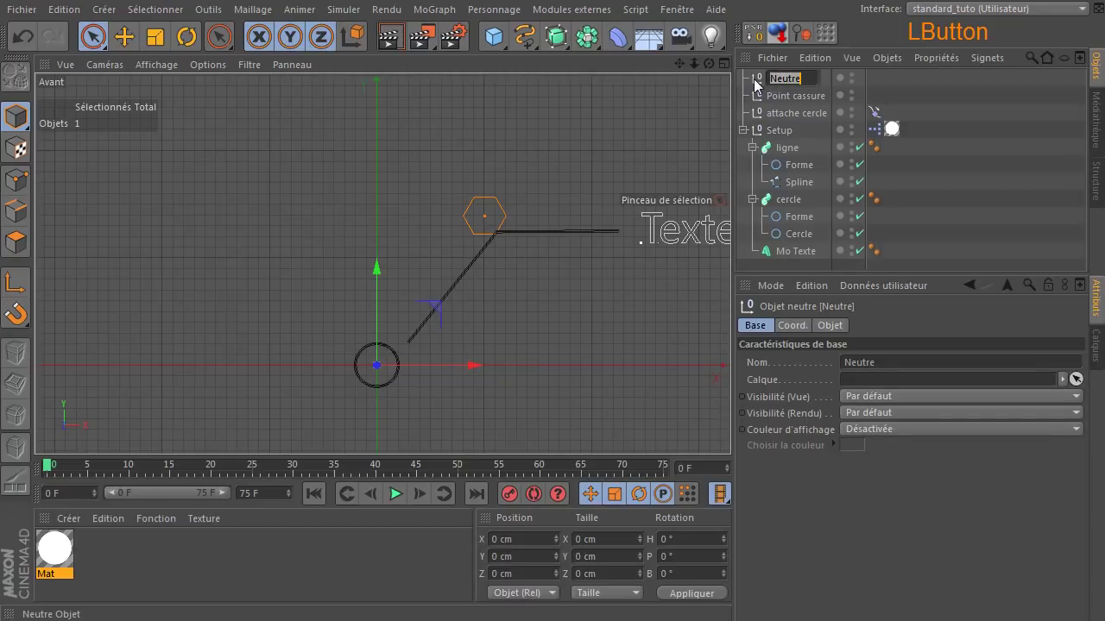
text(Position )
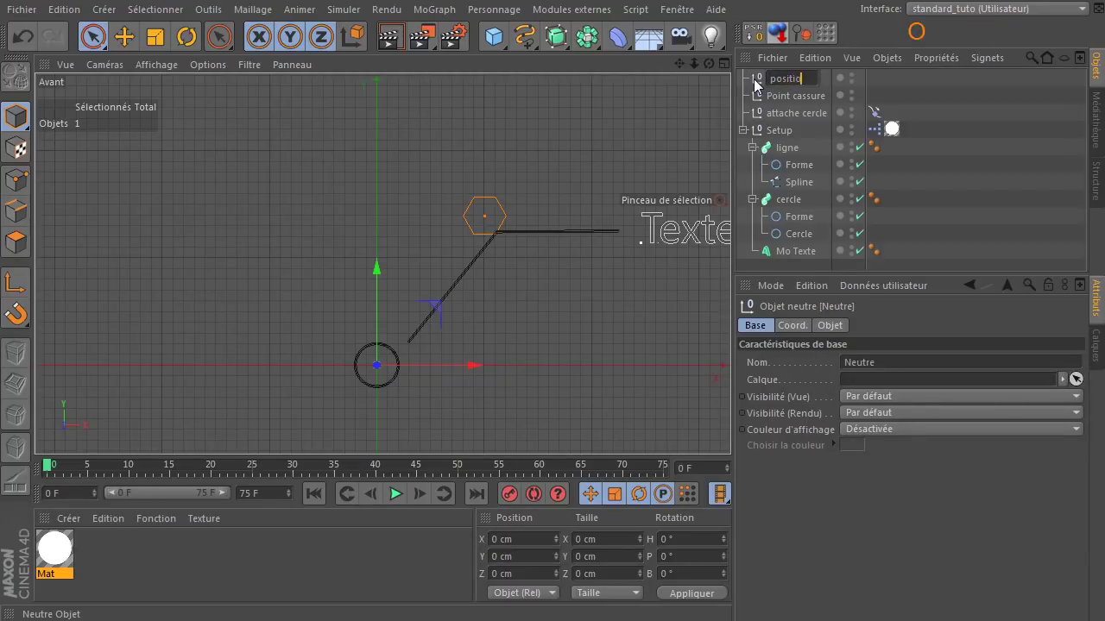
text(texte)
click(909, 534)
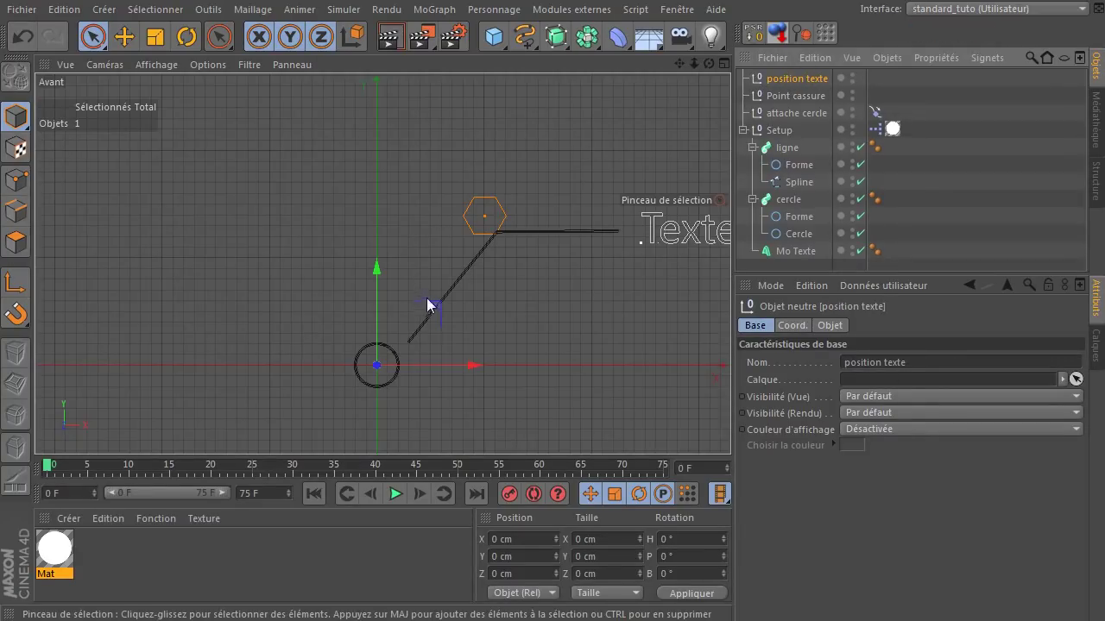
drag(377, 372, 546, 320)
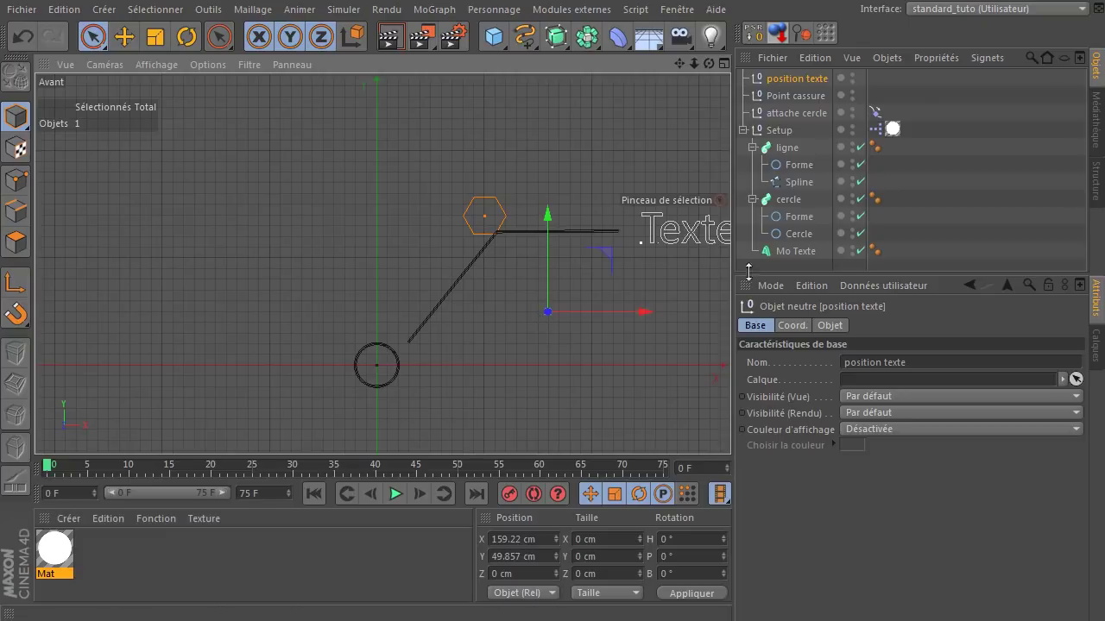
Step: Set the position texte null's display shape to Carreau
click(793, 77)
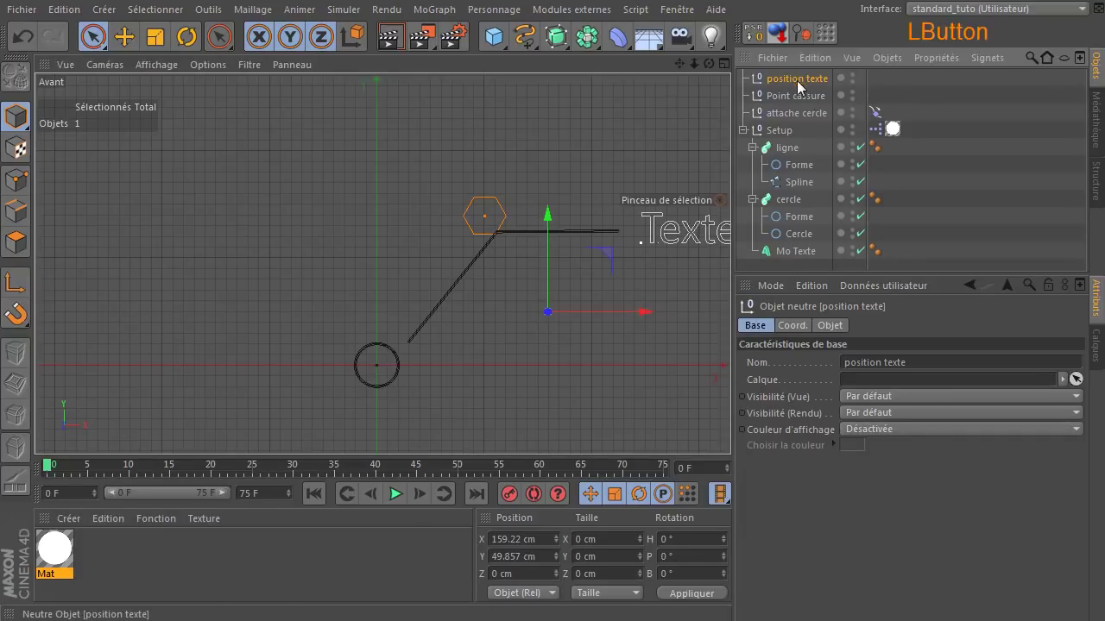
click(826, 326)
click(930, 361)
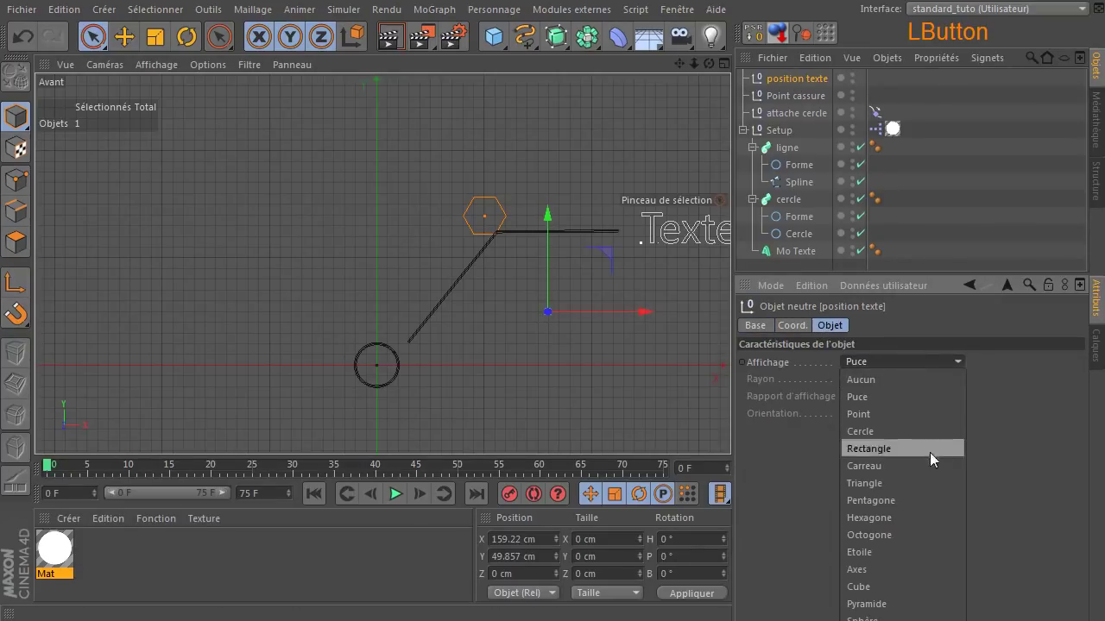
click(909, 518)
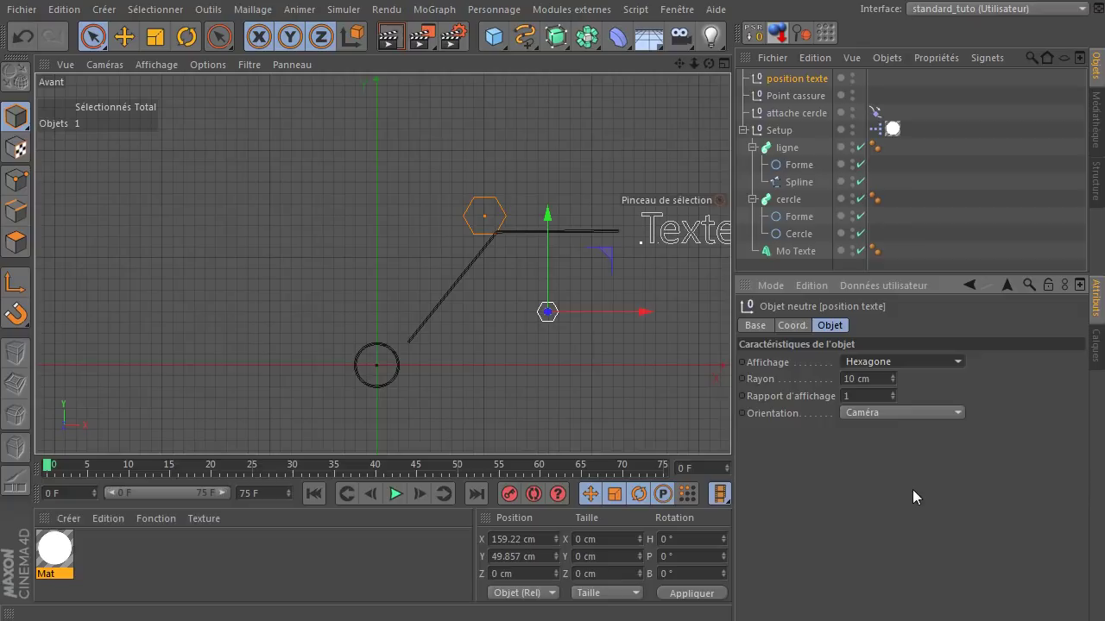
click(902, 363)
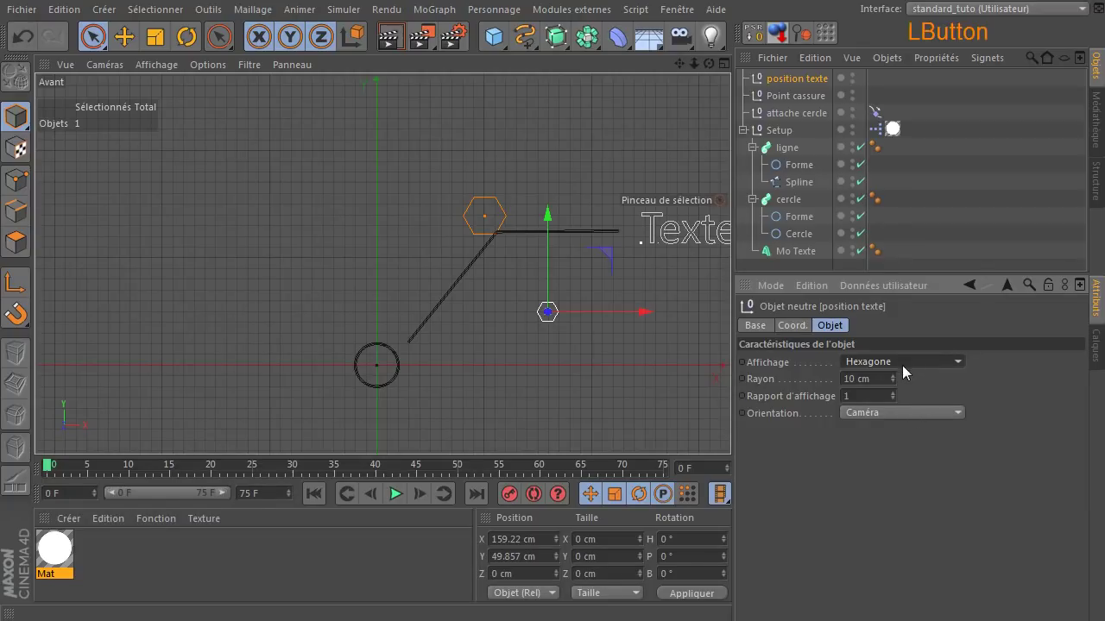
click(905, 535)
click(941, 363)
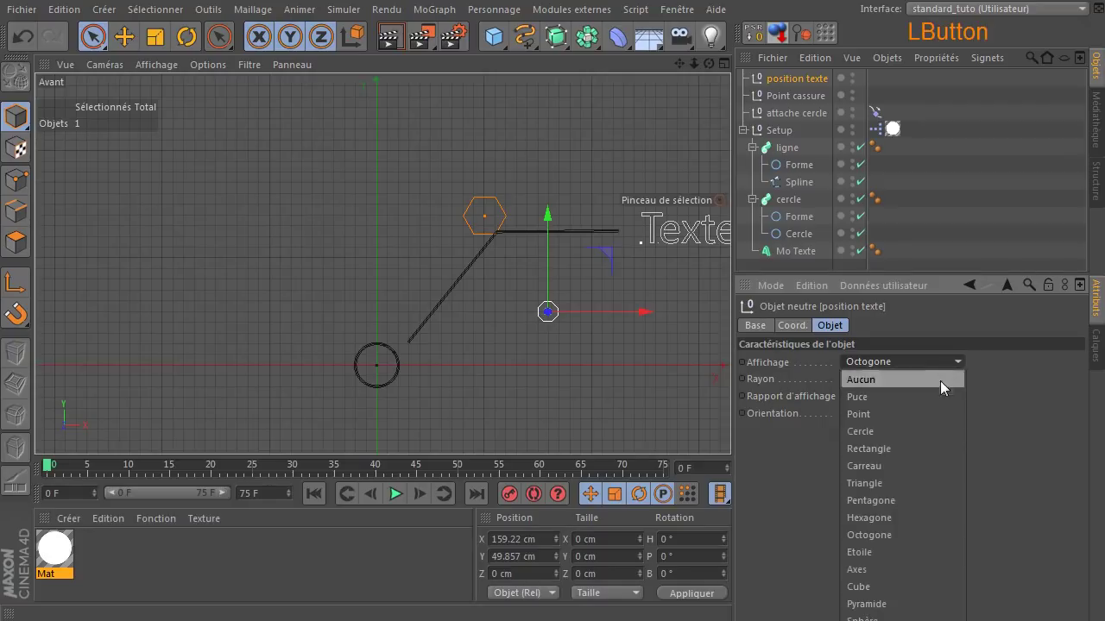
click(917, 463)
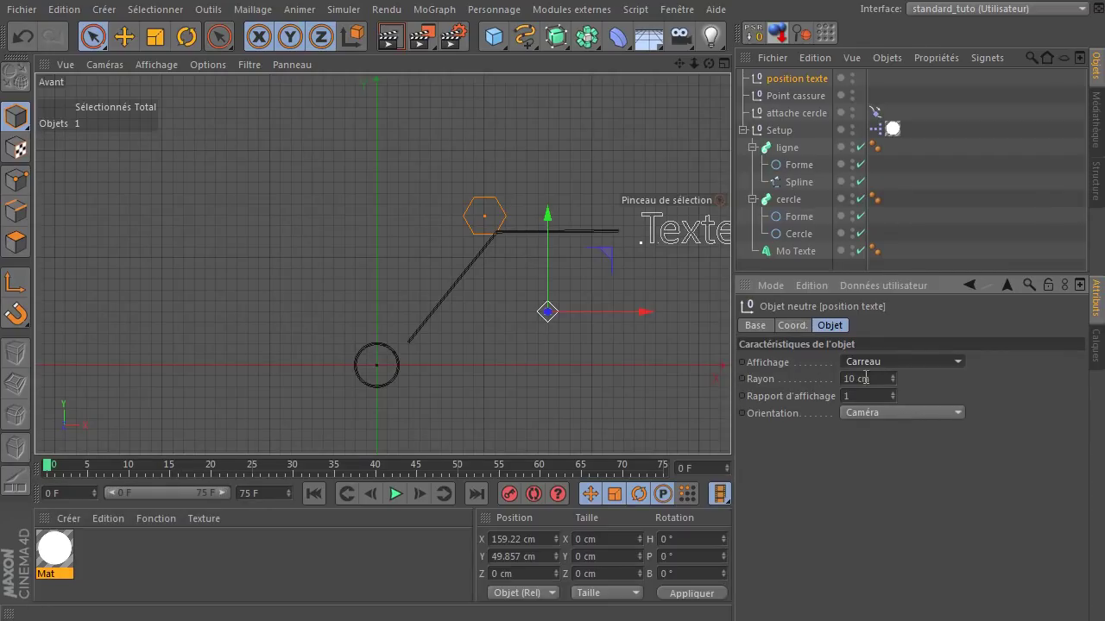
Step: Give the position texte null's display shape a 20 cm radius and XY orientation
click(865, 378)
text(20)
click(899, 460)
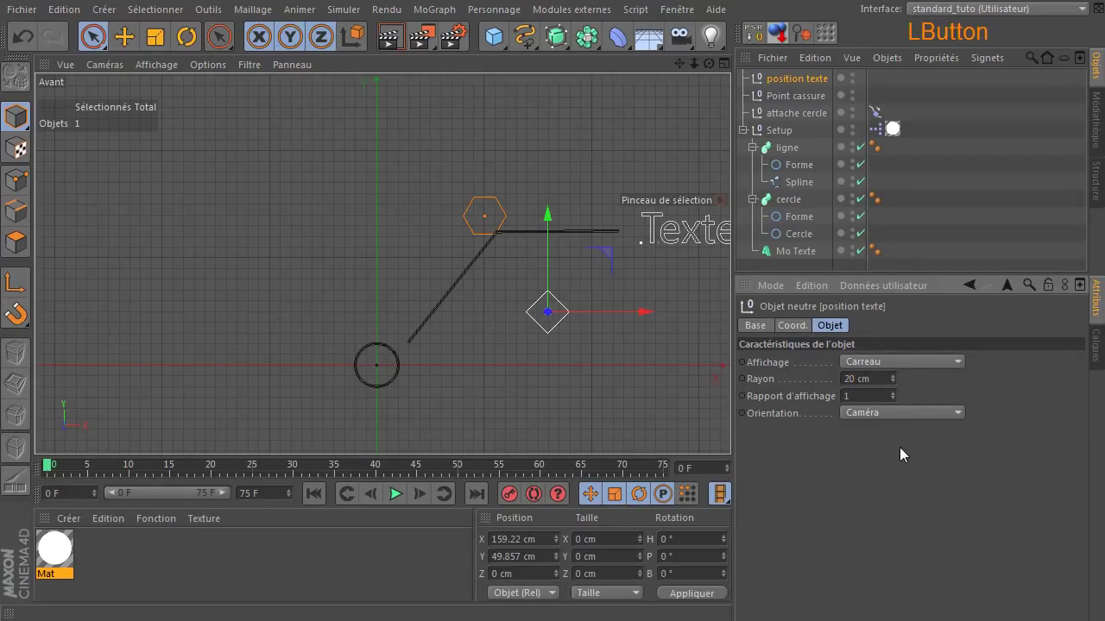
click(902, 412)
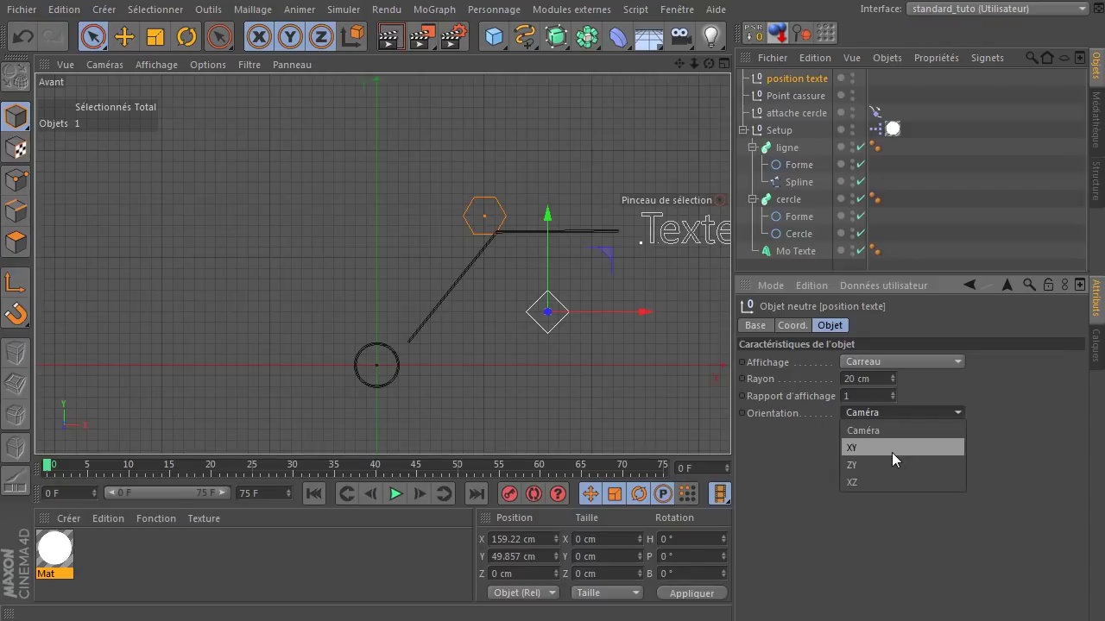
click(892, 450)
Step: Enable position texte's display colour, set it to light blue with a 202° hue, and deselect the null
click(755, 326)
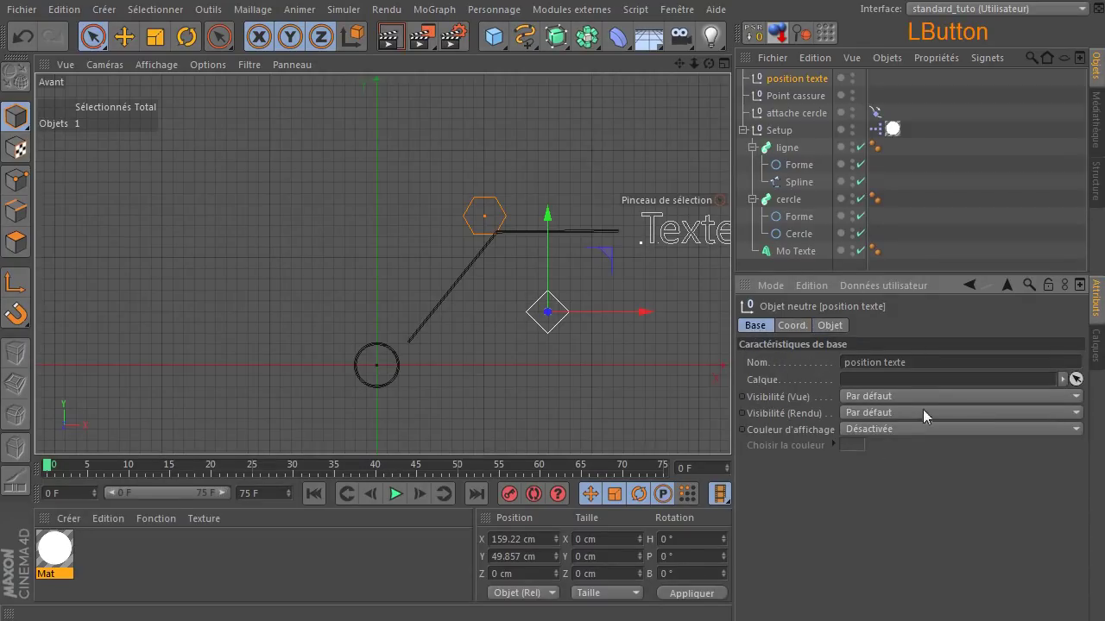
click(916, 428)
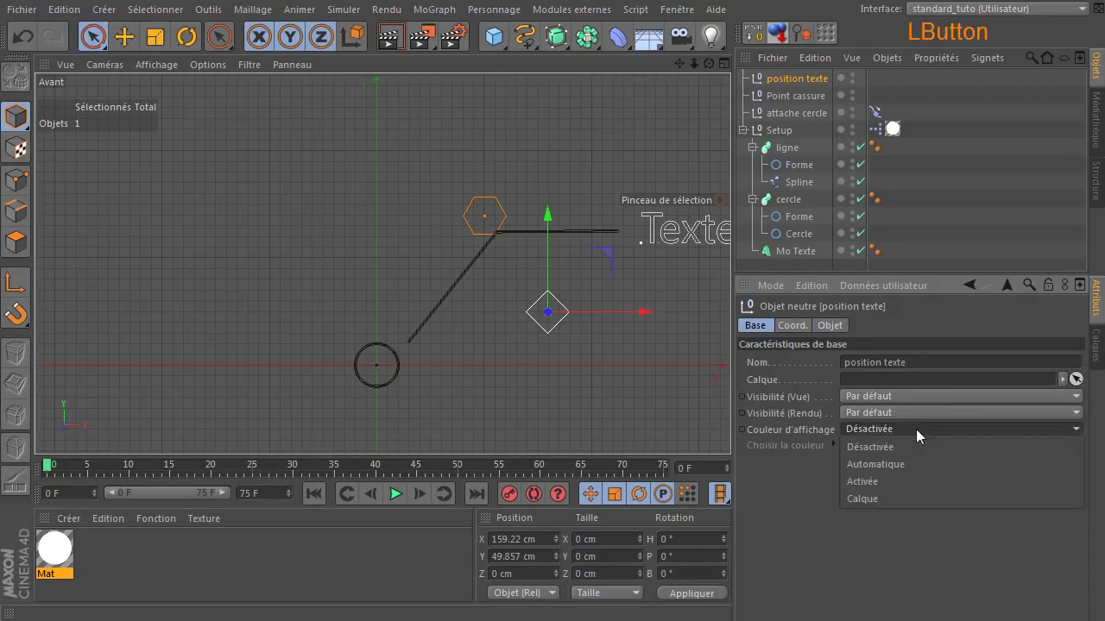
click(900, 480)
click(851, 445)
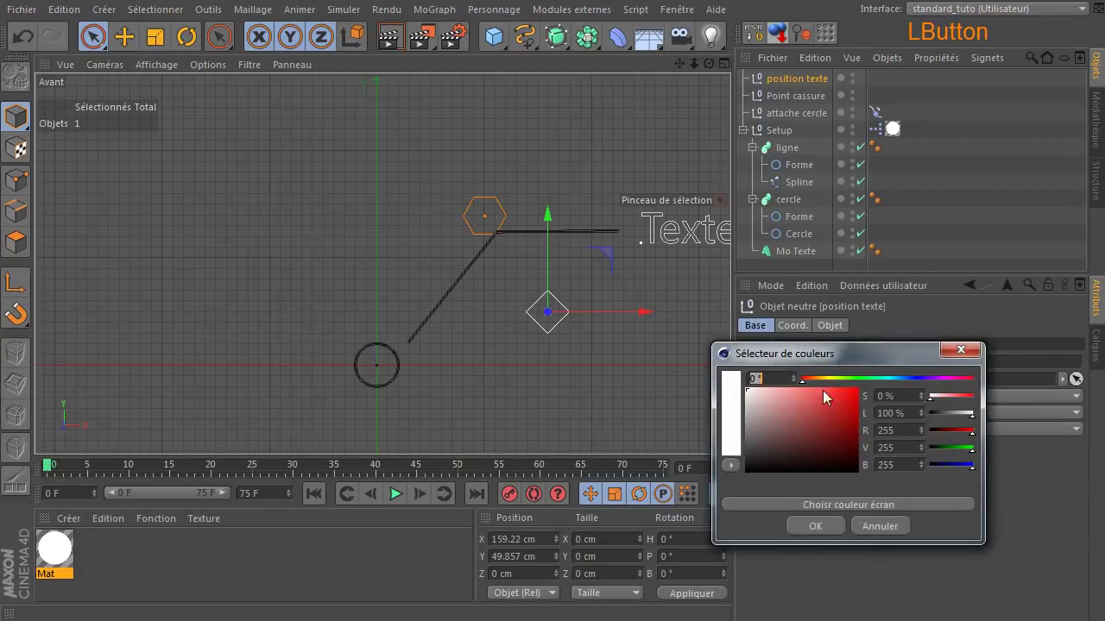
click(895, 378)
drag(834, 406, 836, 380)
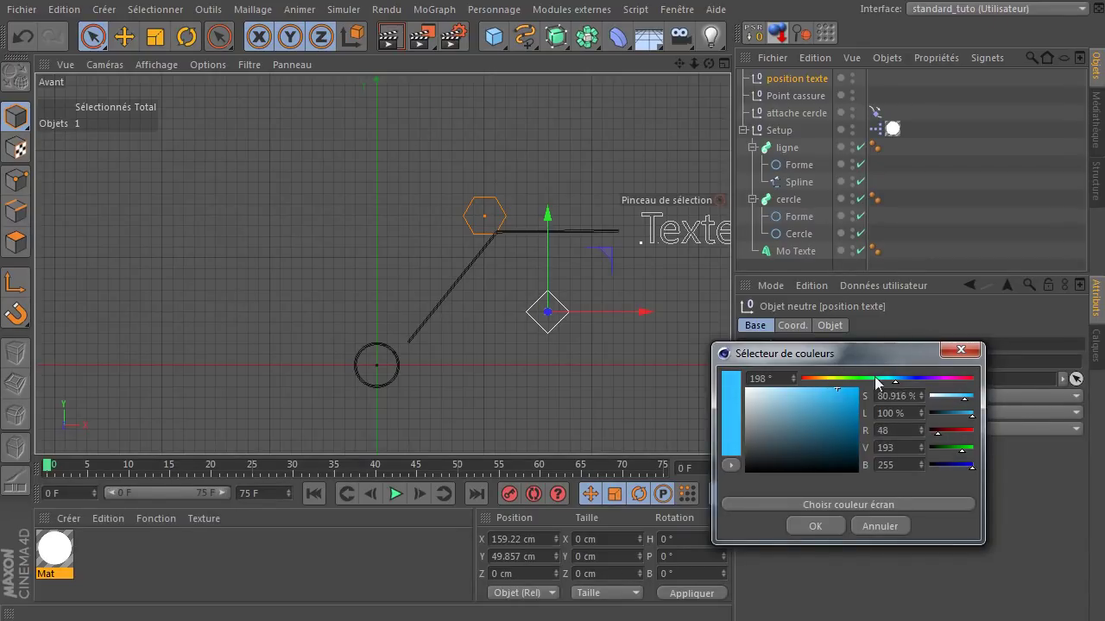
click(895, 380)
click(896, 382)
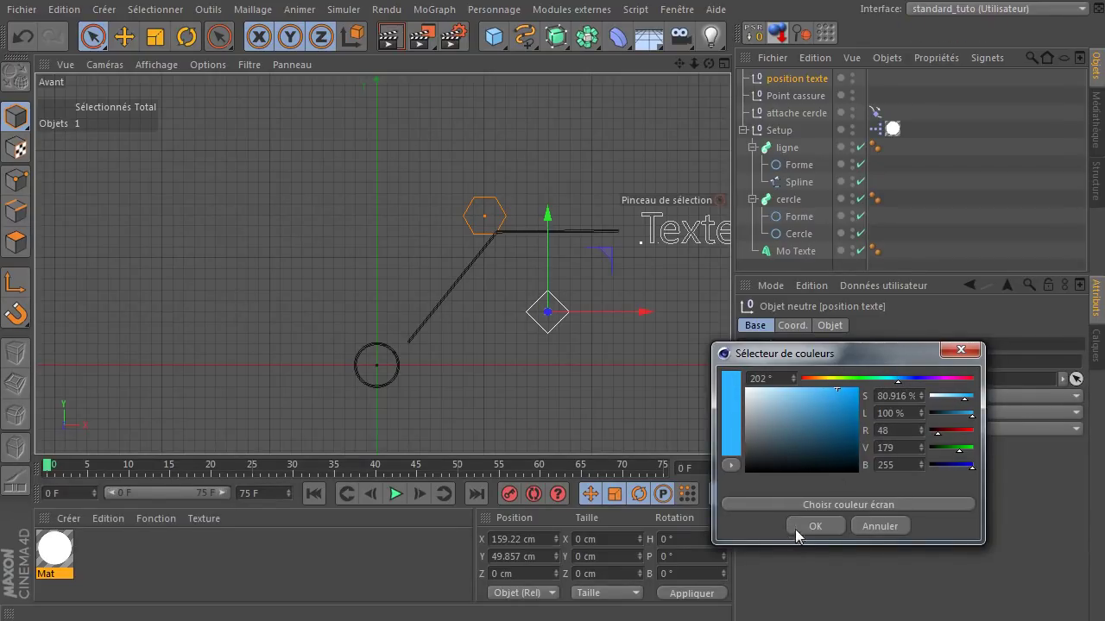
click(797, 527)
click(634, 377)
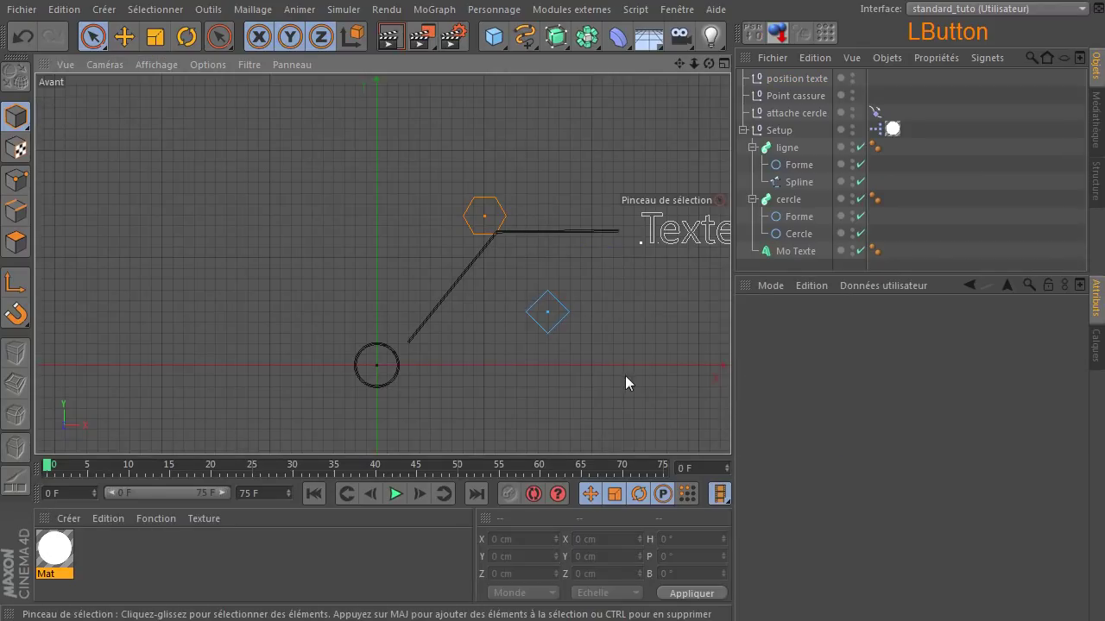
Step: Move the position texte null to the leader line's end beside the text, at about X 228 cm, Y 138 cm
click(546, 315)
drag(601, 261, 679, 162)
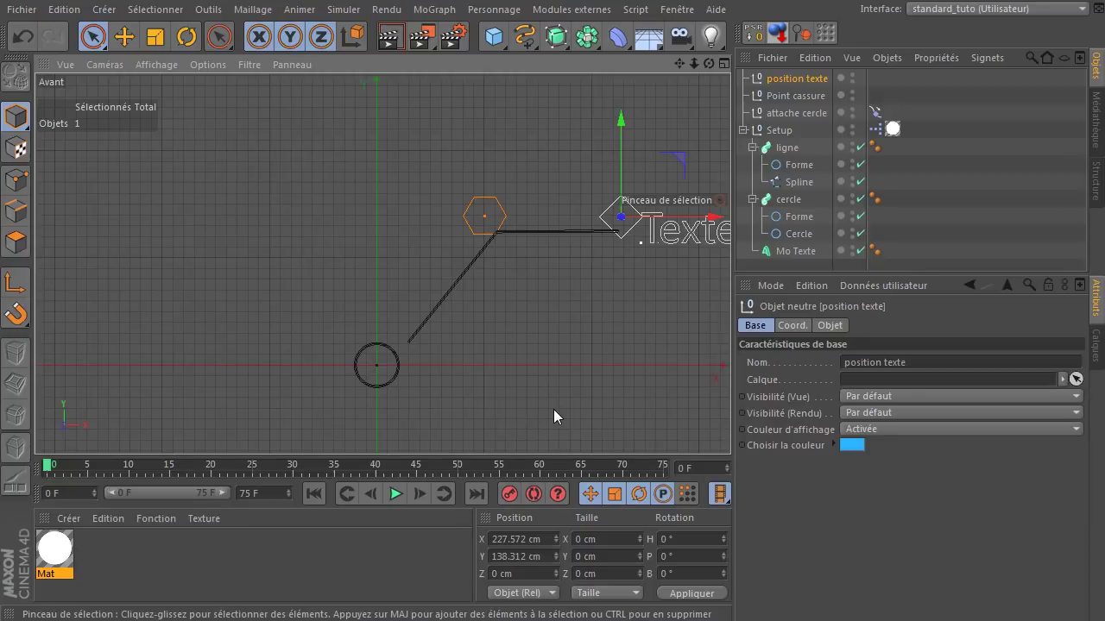
click(790, 112)
click(790, 95)
click(788, 80)
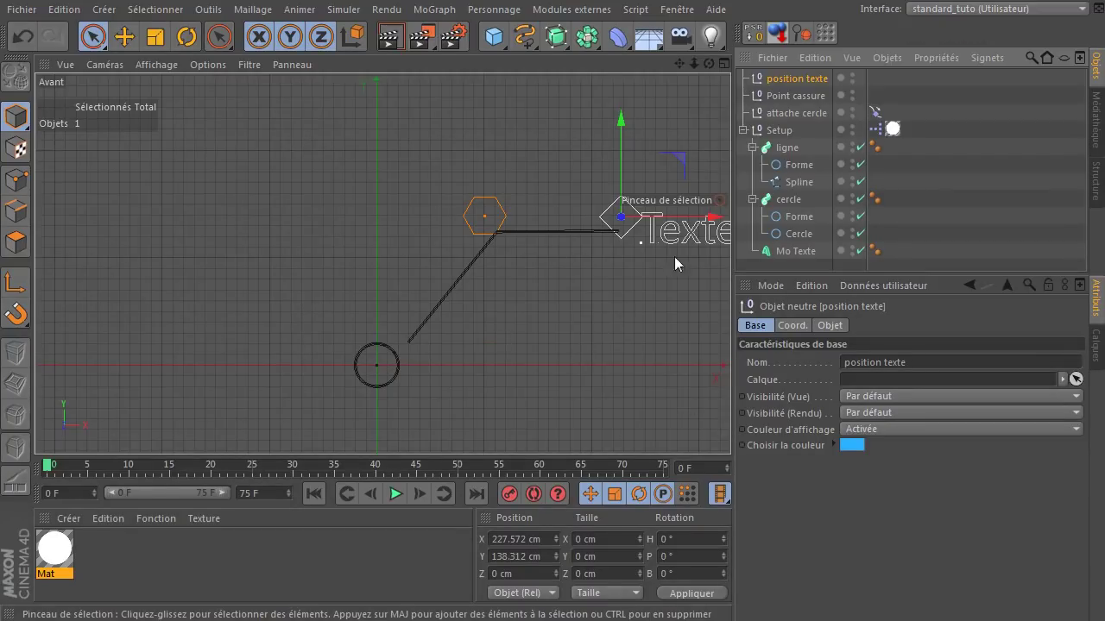
drag(677, 69, 382, 262)
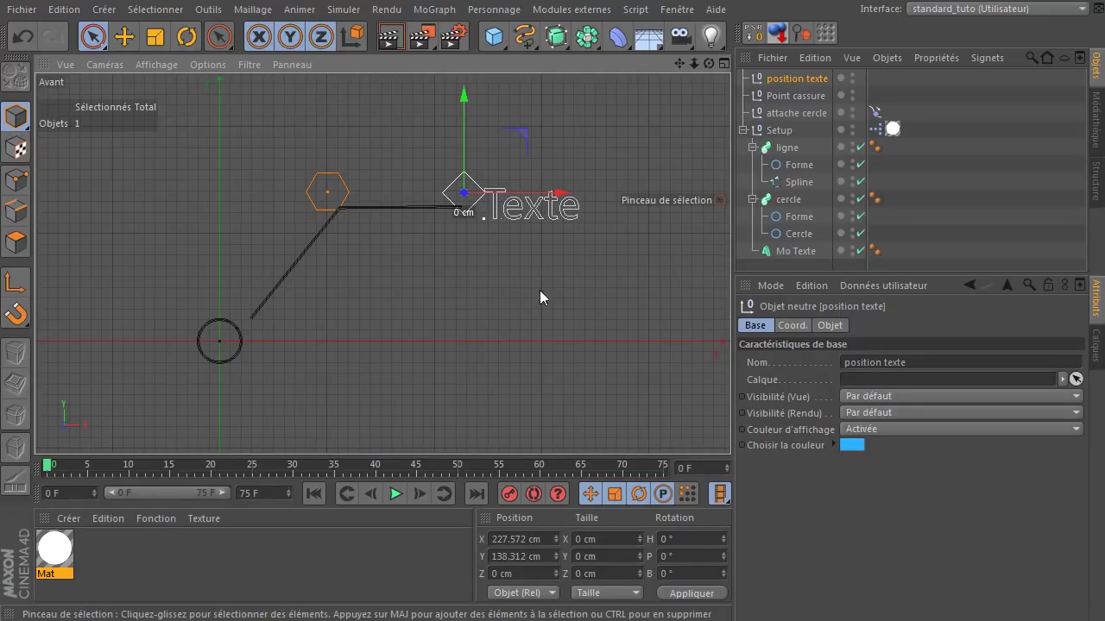
Step: Open Setup's XPresso graph and add the attache cercle null as a node beside the Setup node
double_click(874, 129)
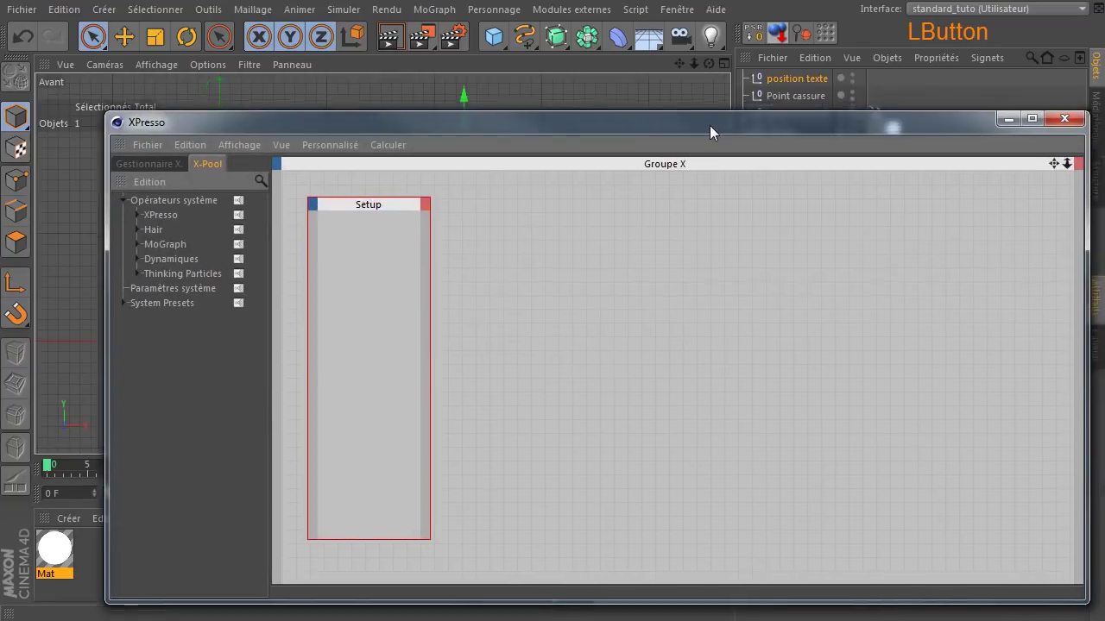
drag(710, 126, 670, 145)
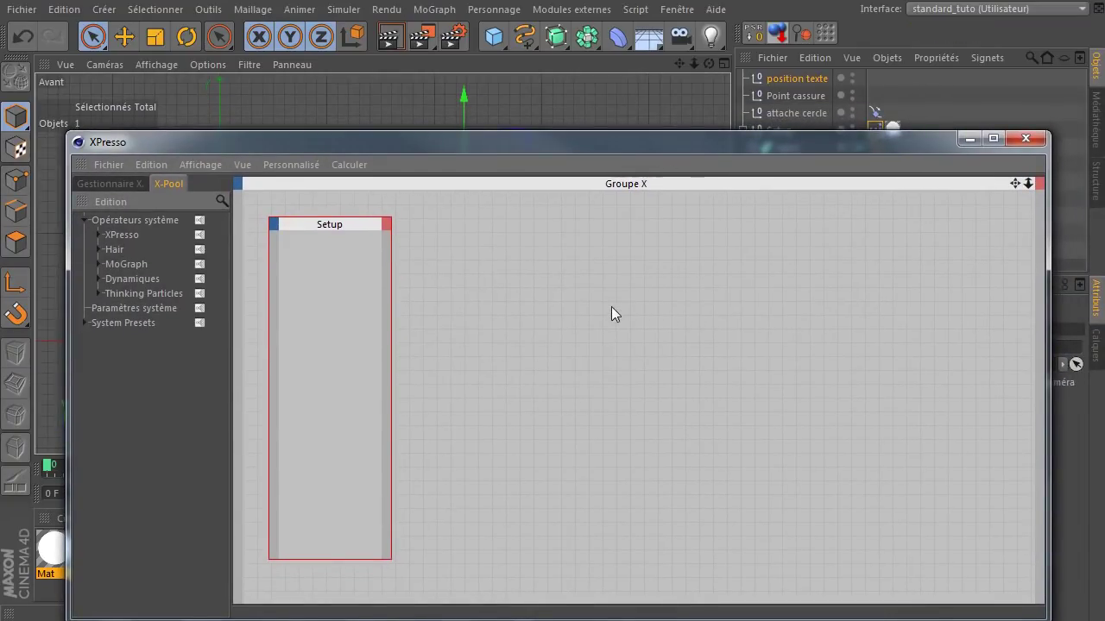
drag(622, 154, 610, 173)
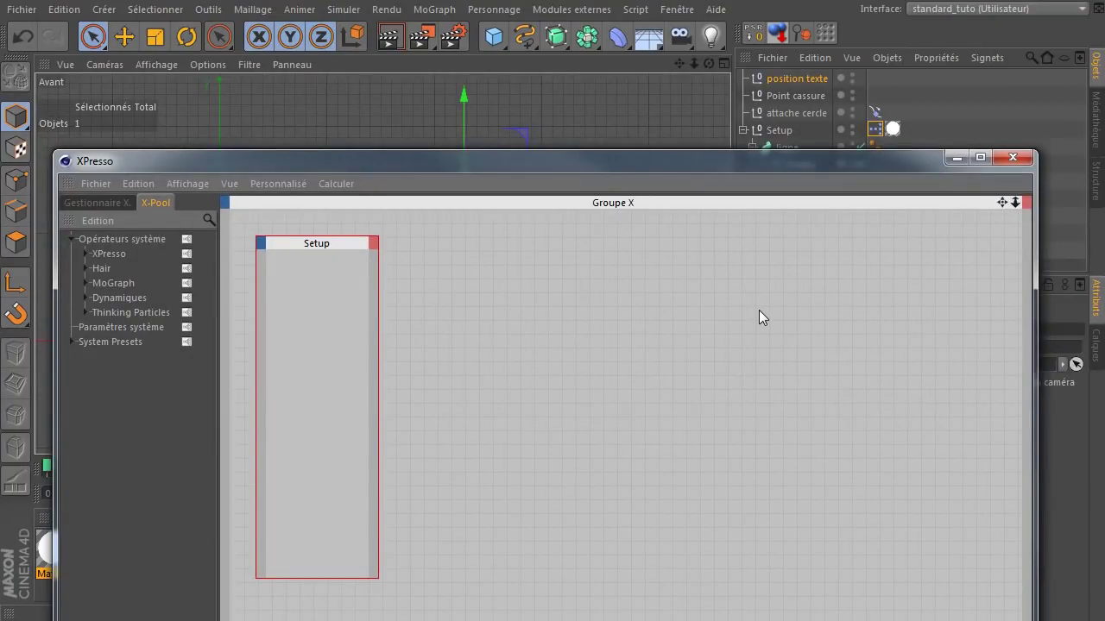
click(773, 120)
drag(772, 120, 618, 254)
ctrl+click(635, 249)
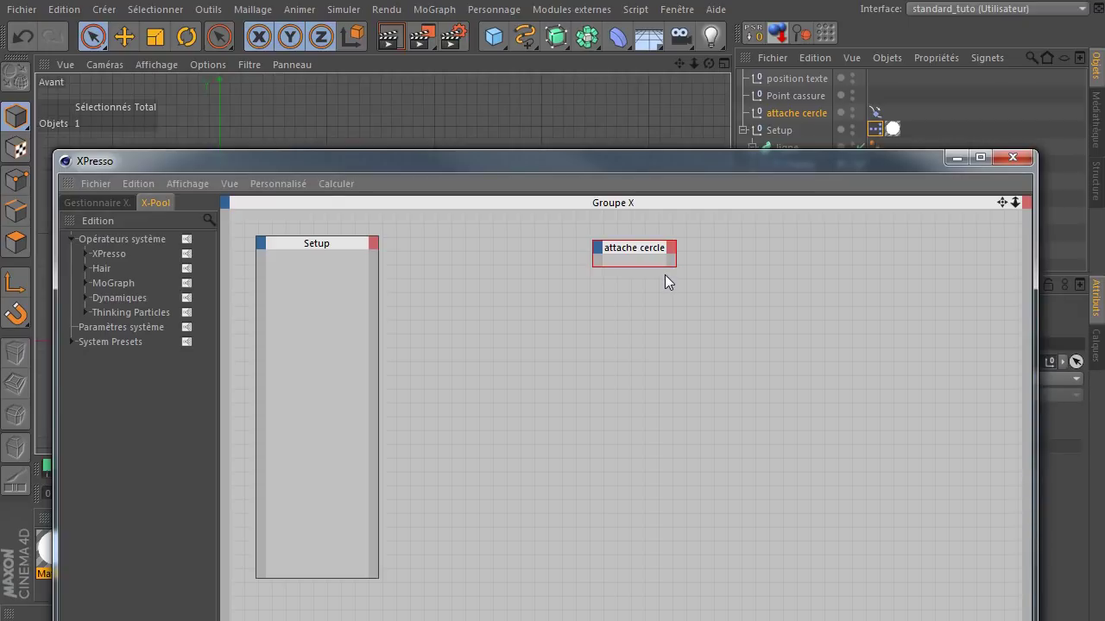
Step: Add the Point cassure and position texte nulls as nodes below the attache cercle node, widening position texte so its name shows
drag(792, 92, 587, 377)
key(ctrl)
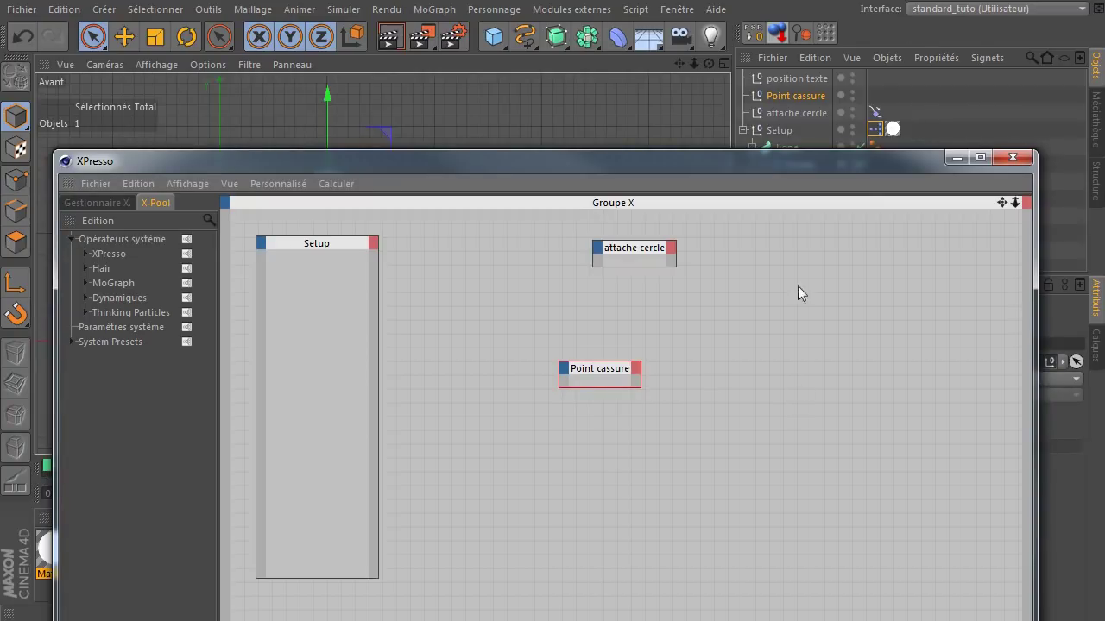
drag(787, 78, 564, 472)
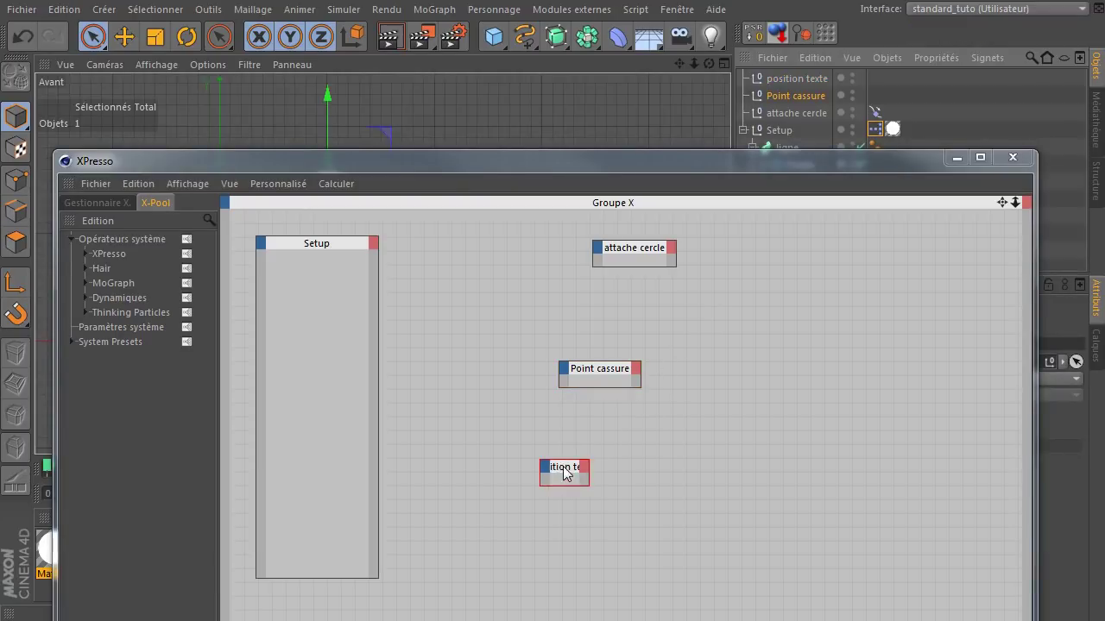
ctrl+click(565, 472)
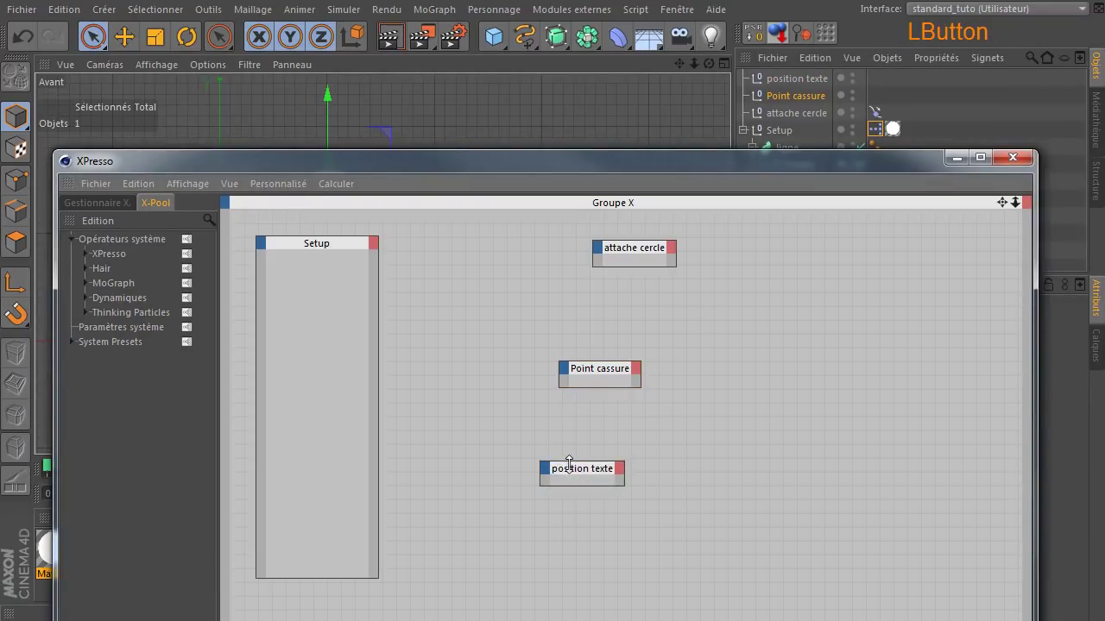
ctrl+click(561, 466)
drag(572, 469, 513, 519)
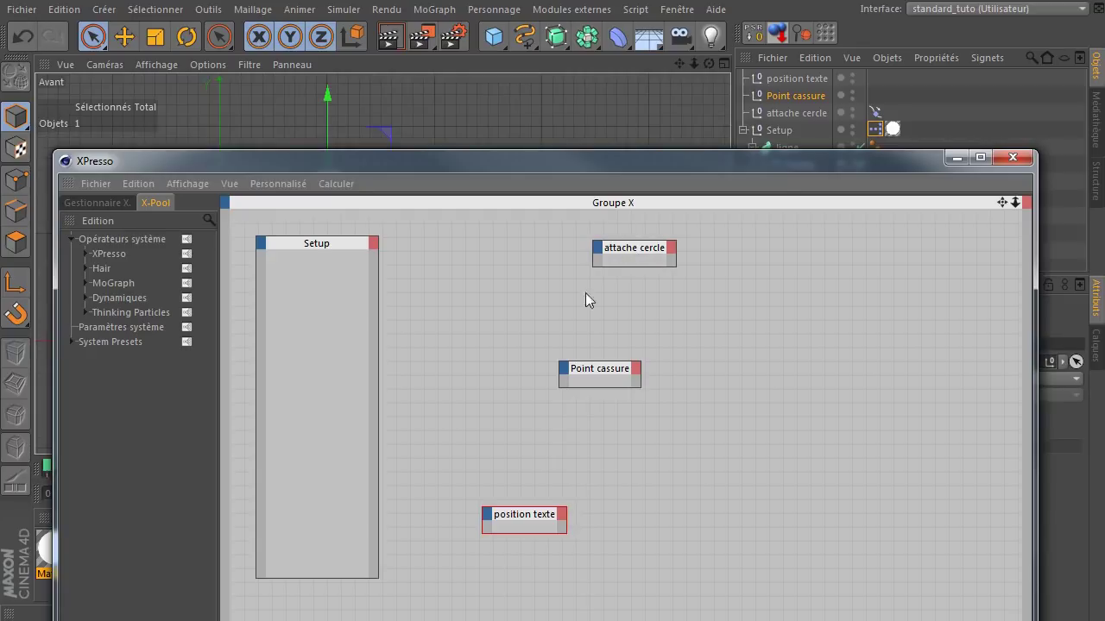
Step: Add a Point operator from XPresso's Généralités group to the graph and shift the attache cercle node to make room
drag(637, 160, 686, 379)
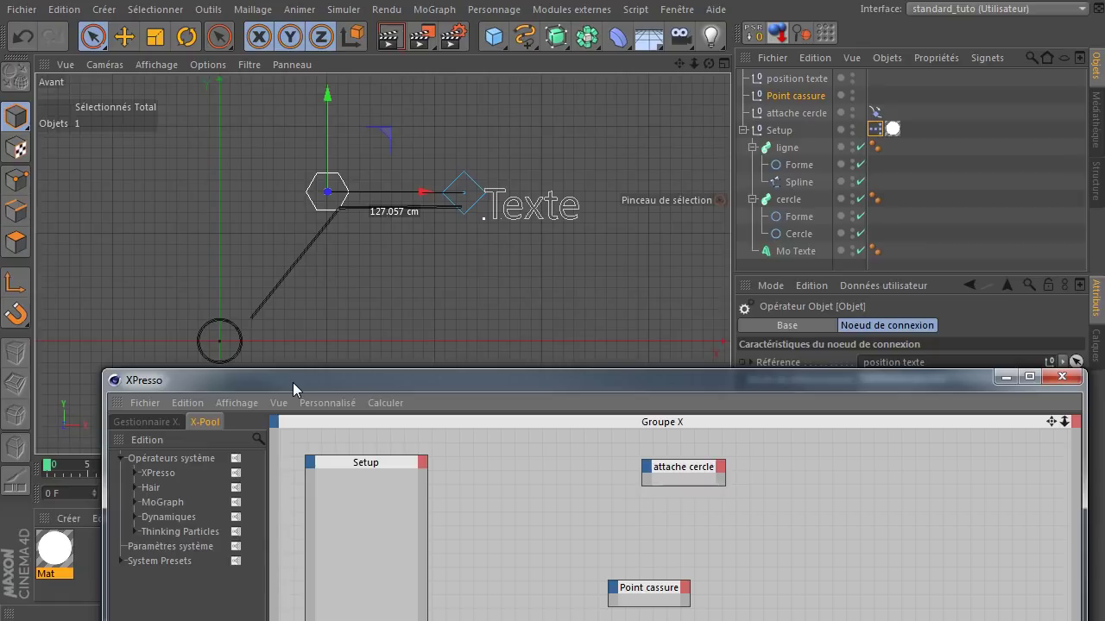
drag(291, 382, 245, 176)
click(89, 268)
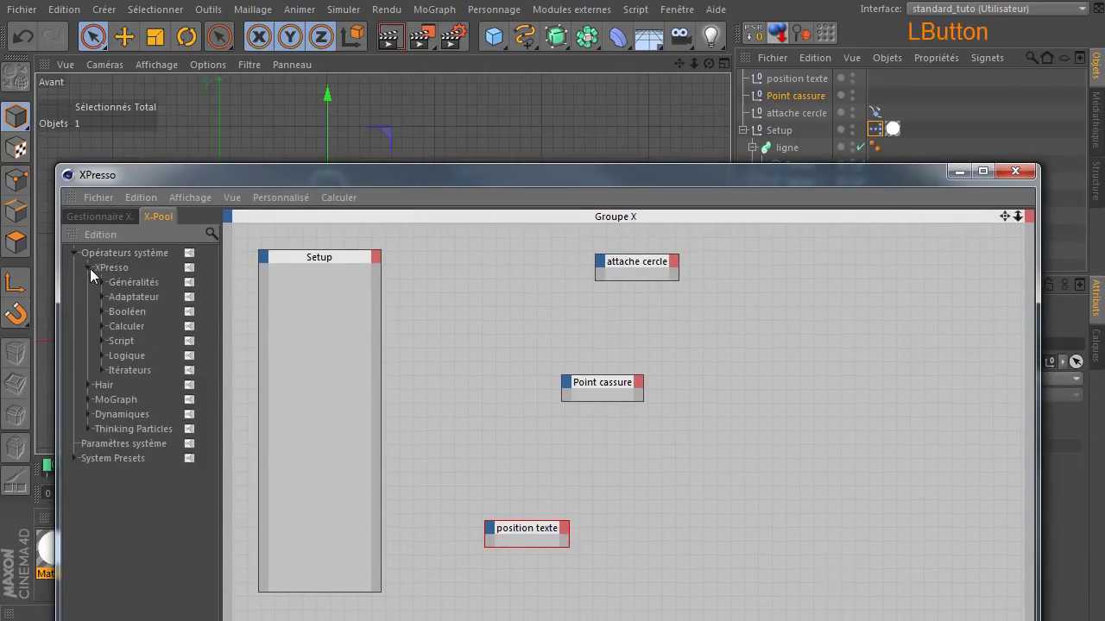
click(101, 282)
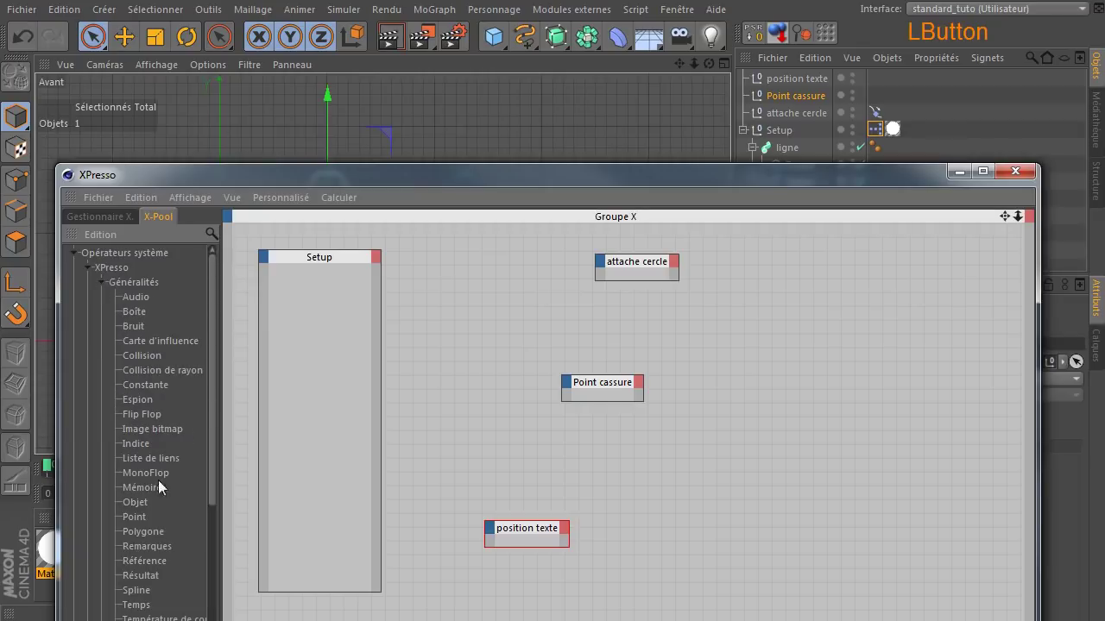
click(133, 517)
drag(133, 520, 905, 248)
click(654, 267)
drag(654, 267, 629, 280)
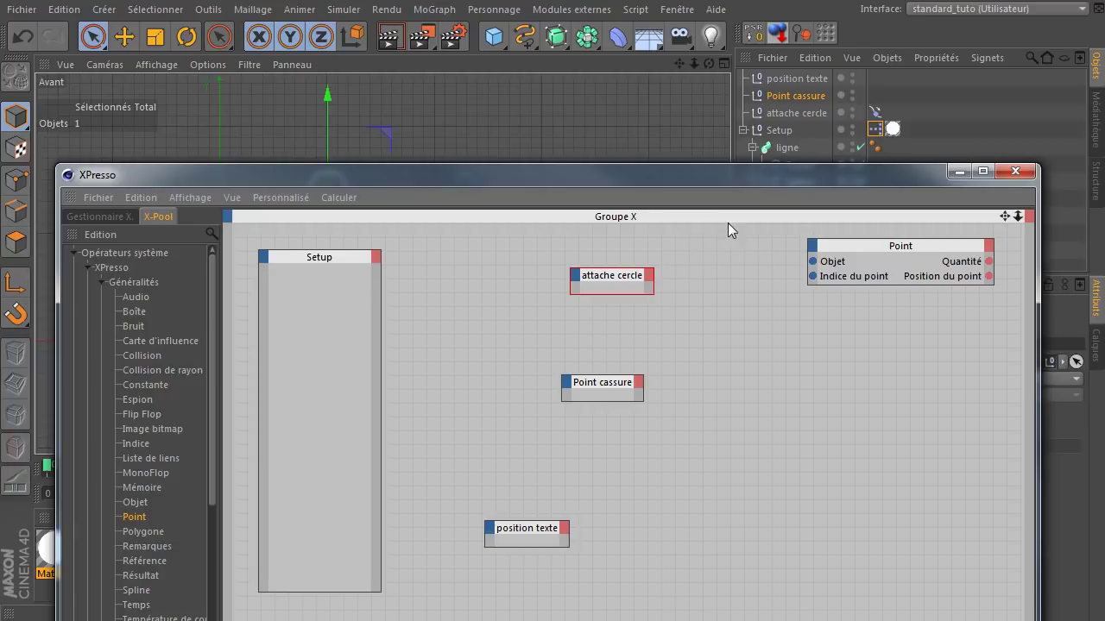
Step: Add the ligne sweep's Spline as a node with an Objet output and connect it to the Point node's Objet input
drag(765, 173, 791, 258)
click(798, 182)
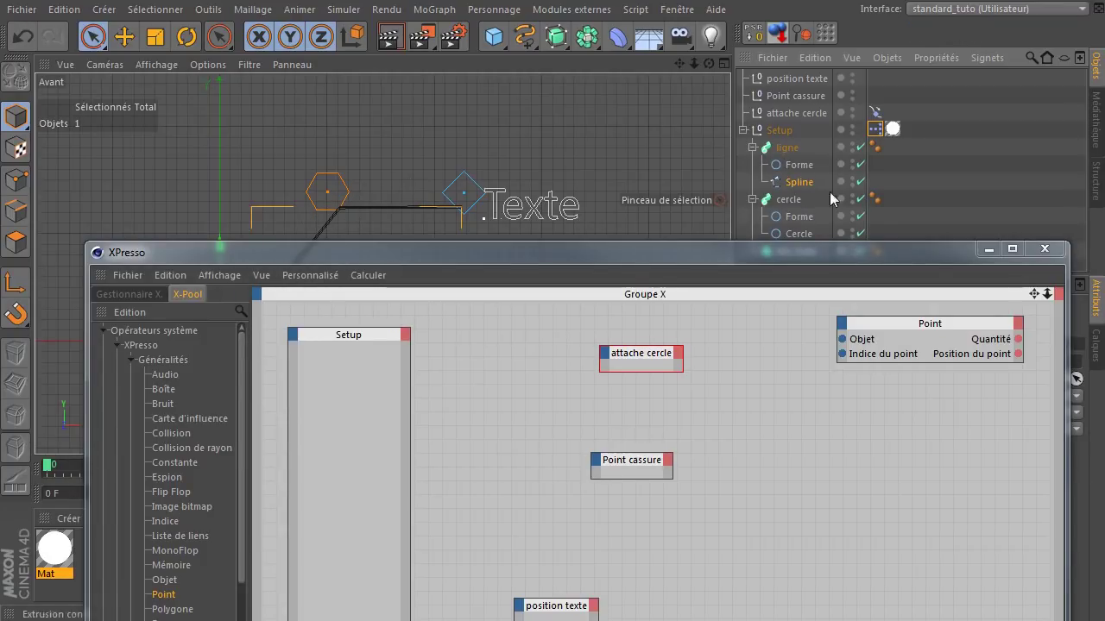
drag(787, 184, 751, 326)
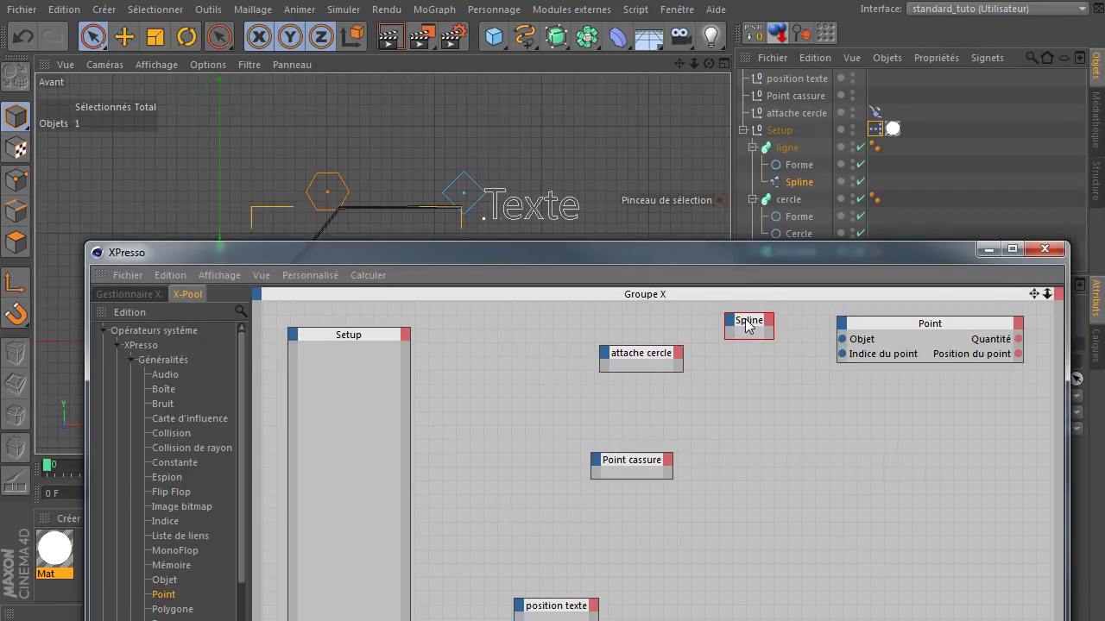
click(768, 317)
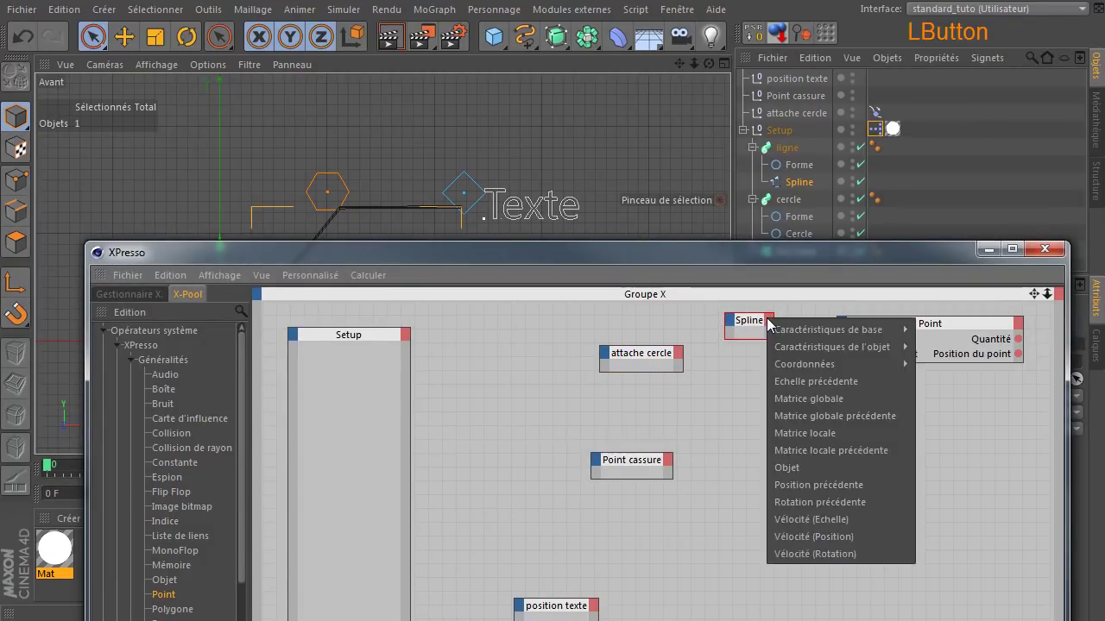
click(788, 467)
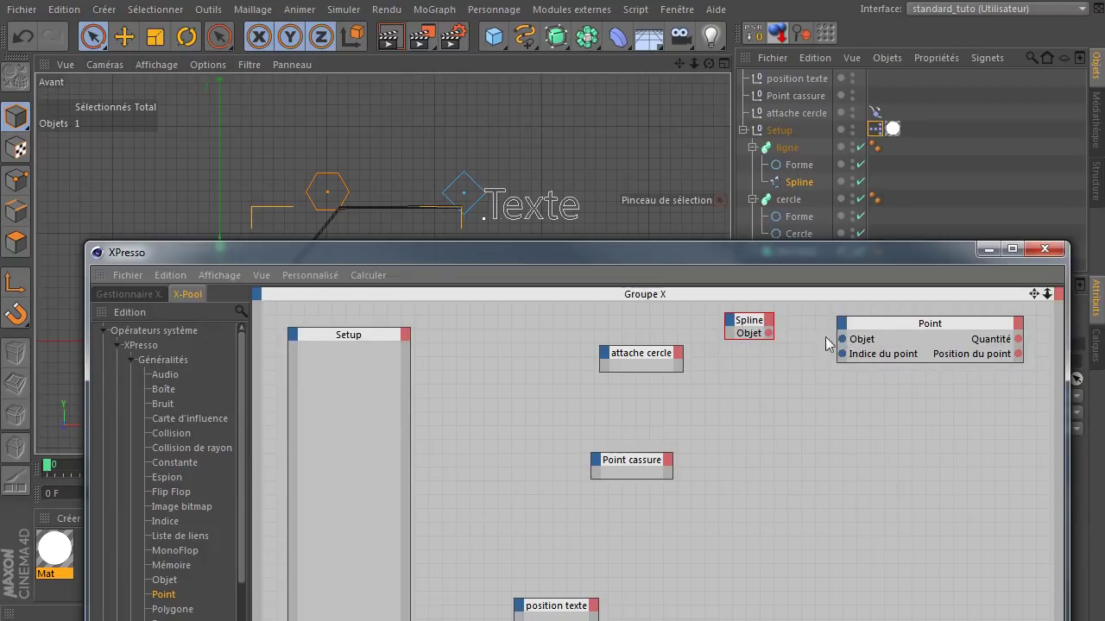
drag(768, 334, 844, 339)
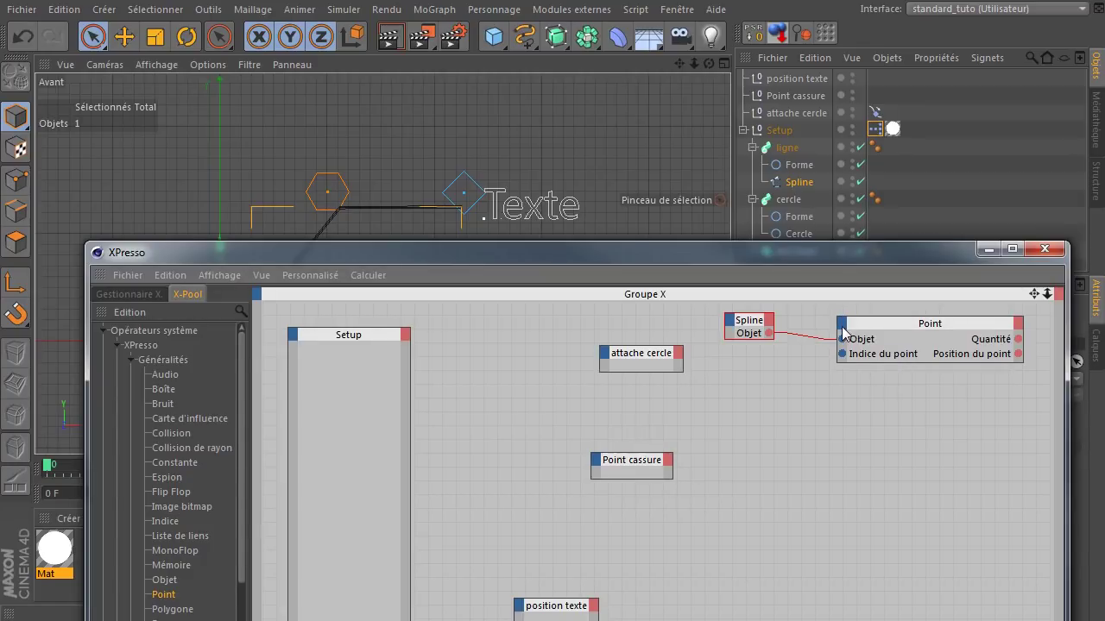
Step: Add a Position du point input to the Point node, then enlarge it and tidy the Spline and attache cercle nodes
click(842, 326)
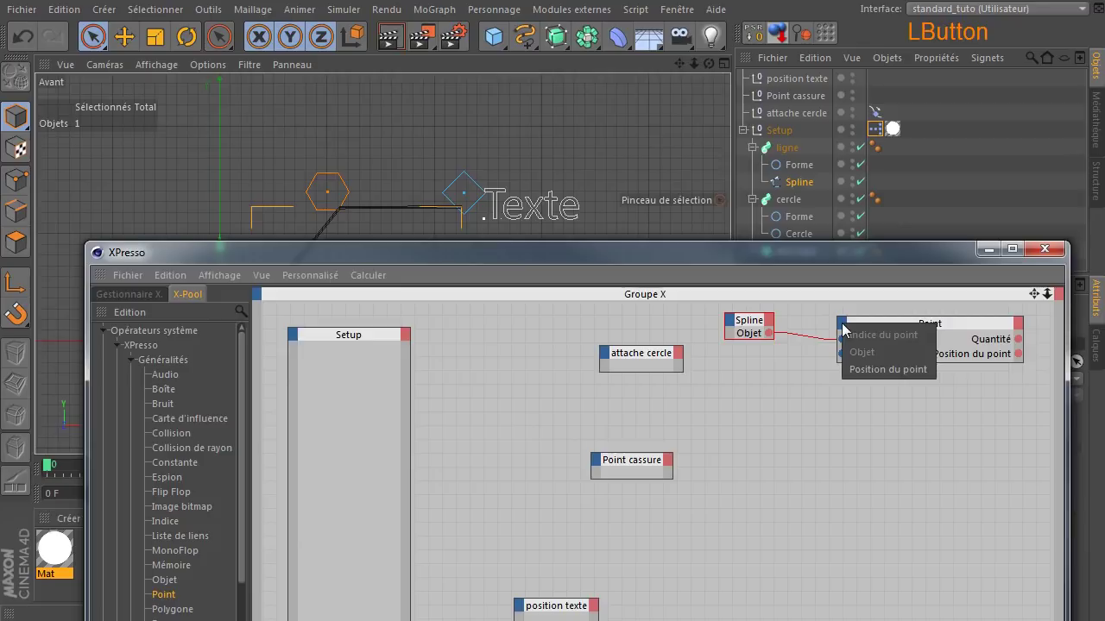
click(864, 371)
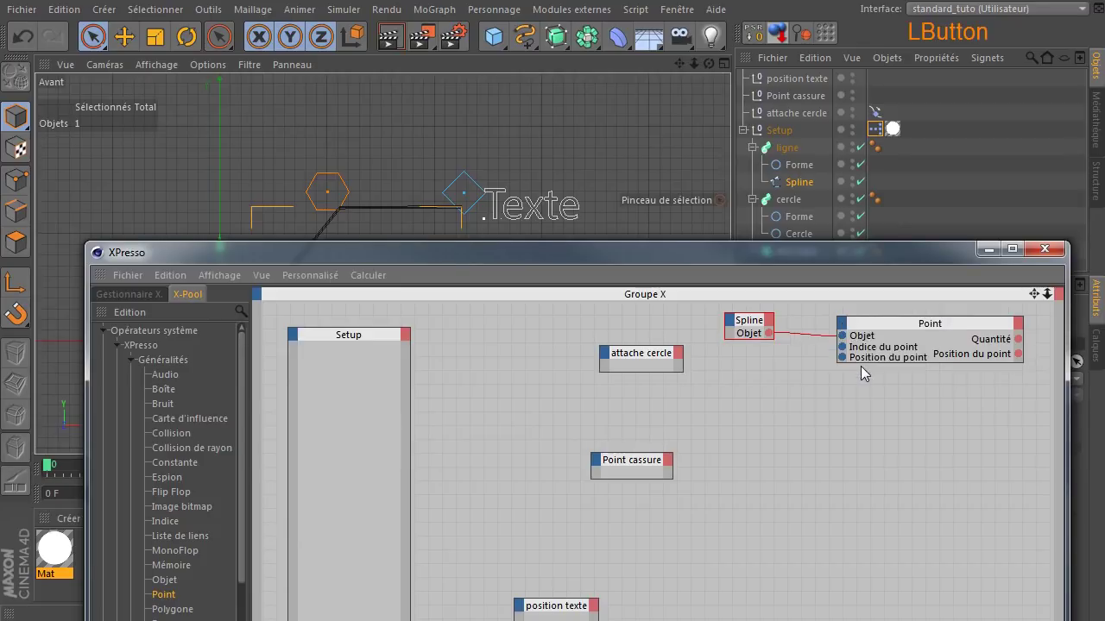
ctrl+click(921, 330)
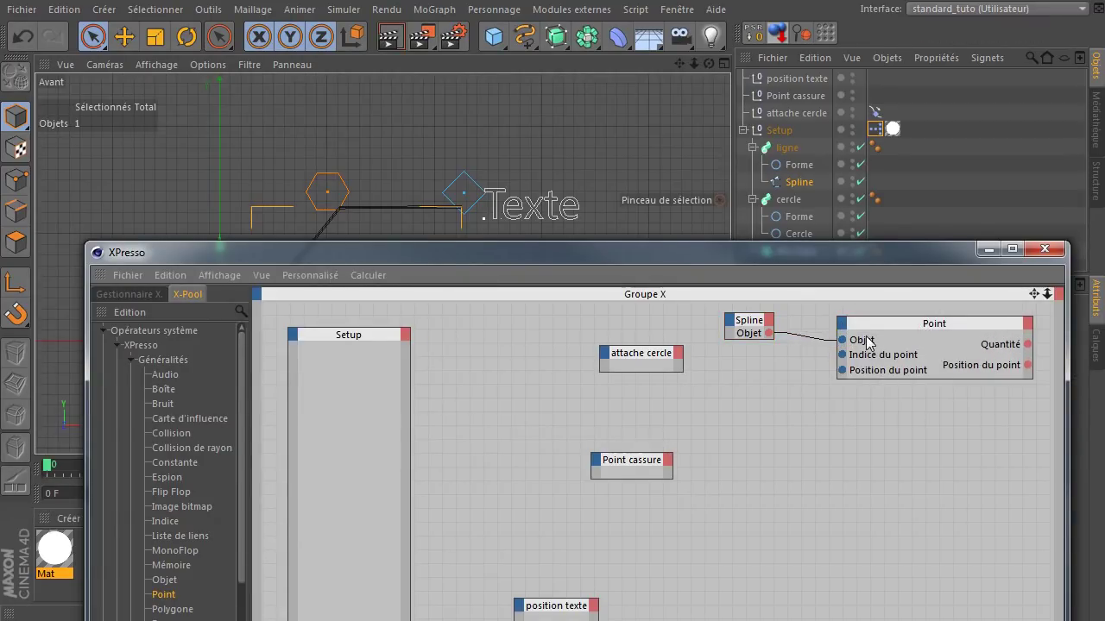
drag(747, 323, 783, 322)
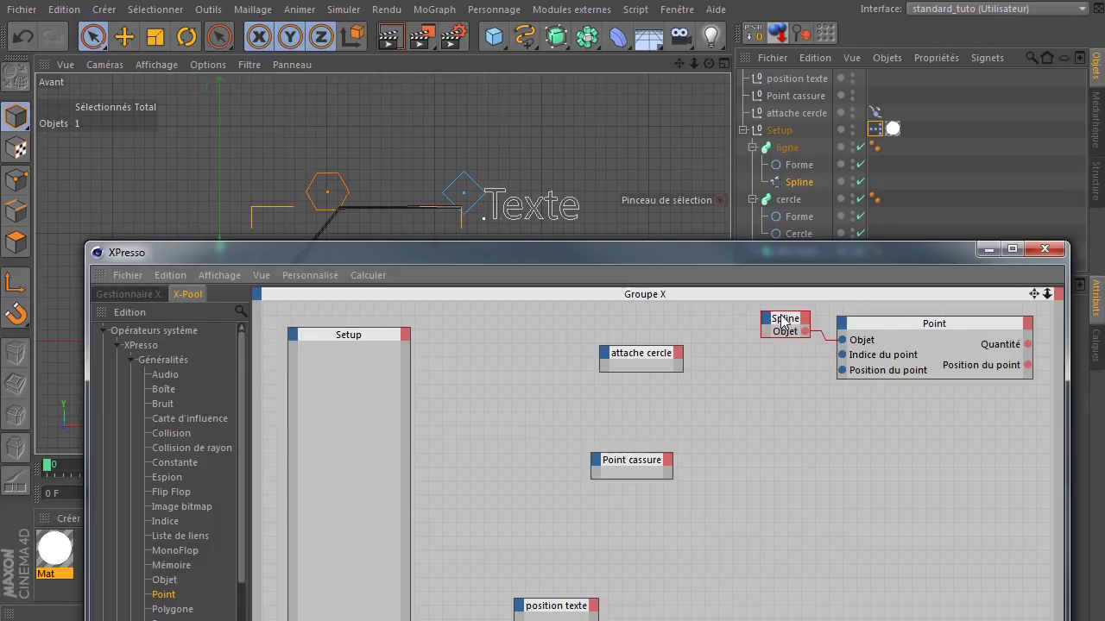
mouse_move(647, 363)
mouse_down()
mouse_move(625, 376)
mouse_move(632, 369)
mouse_up()
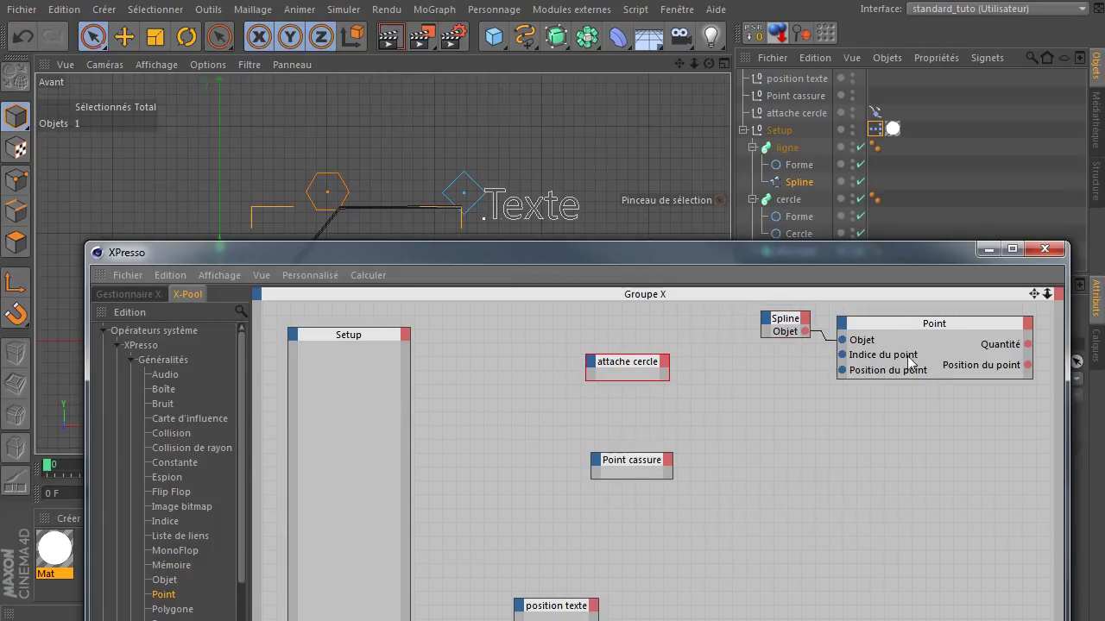
Step: Examine the Point node's index and position parameters and compare them with the leader line's points in the viewport
drag(935, 253, 577, 202)
click(547, 289)
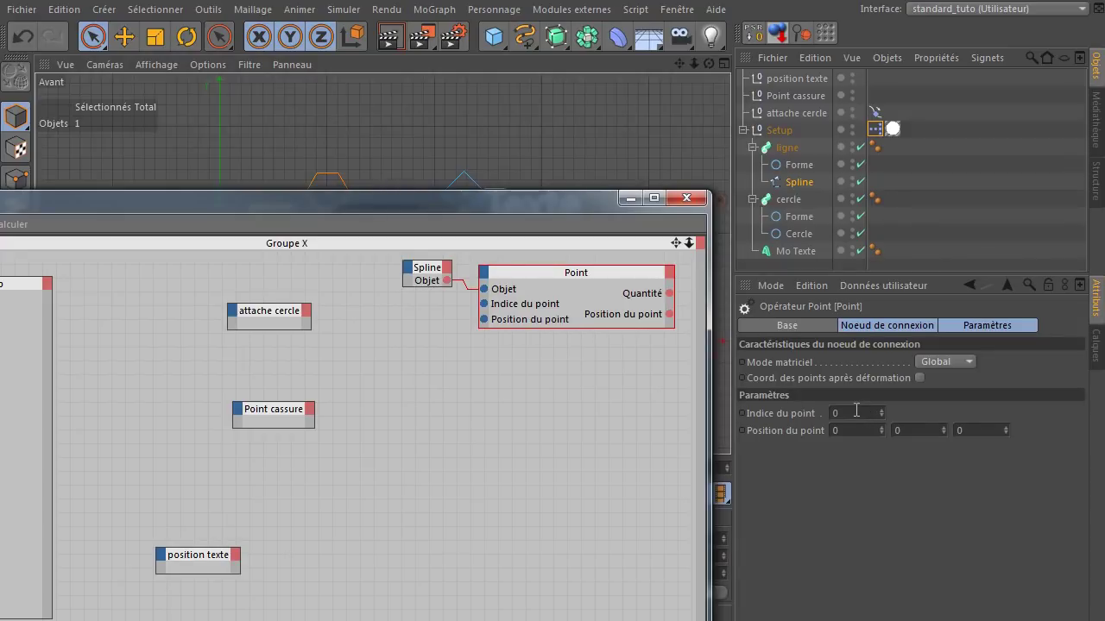
drag(449, 196, 511, 398)
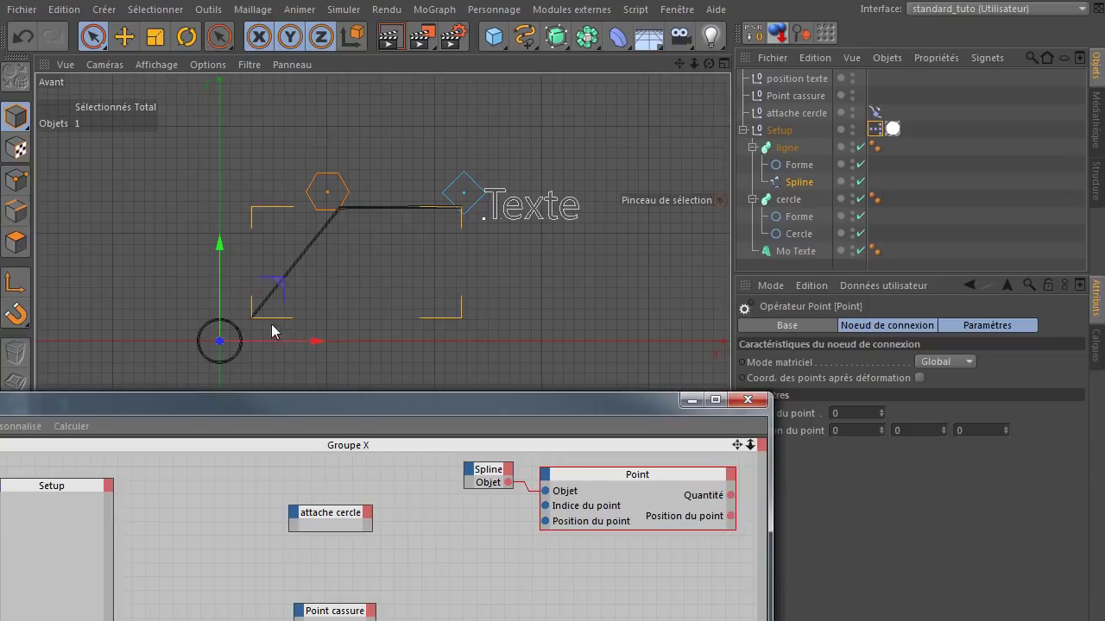
drag(315, 403, 545, 84)
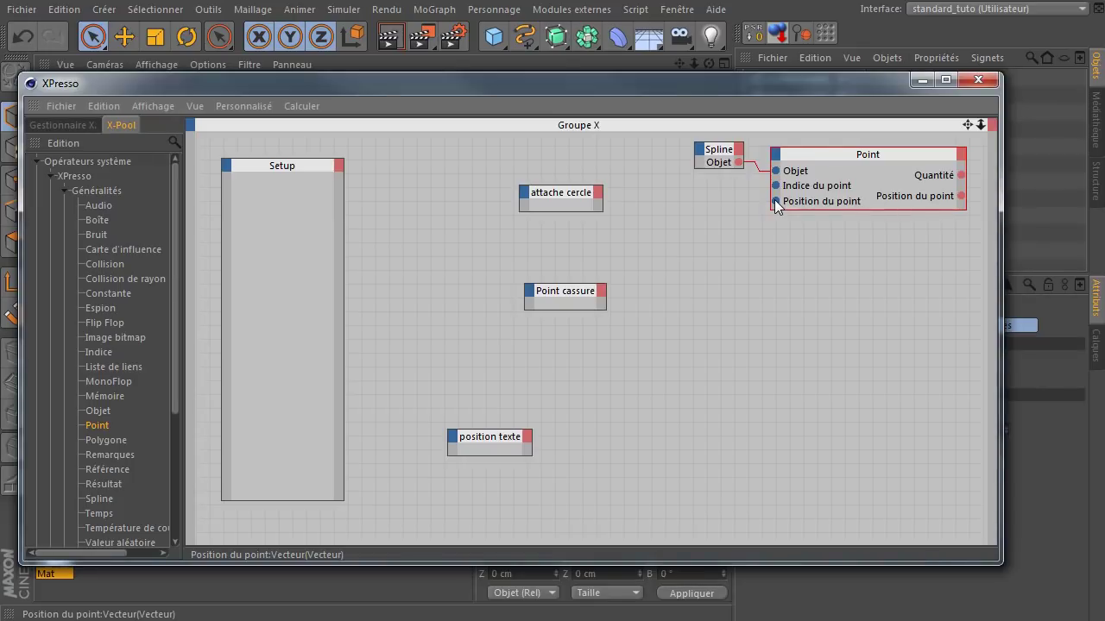
drag(547, 199, 508, 191)
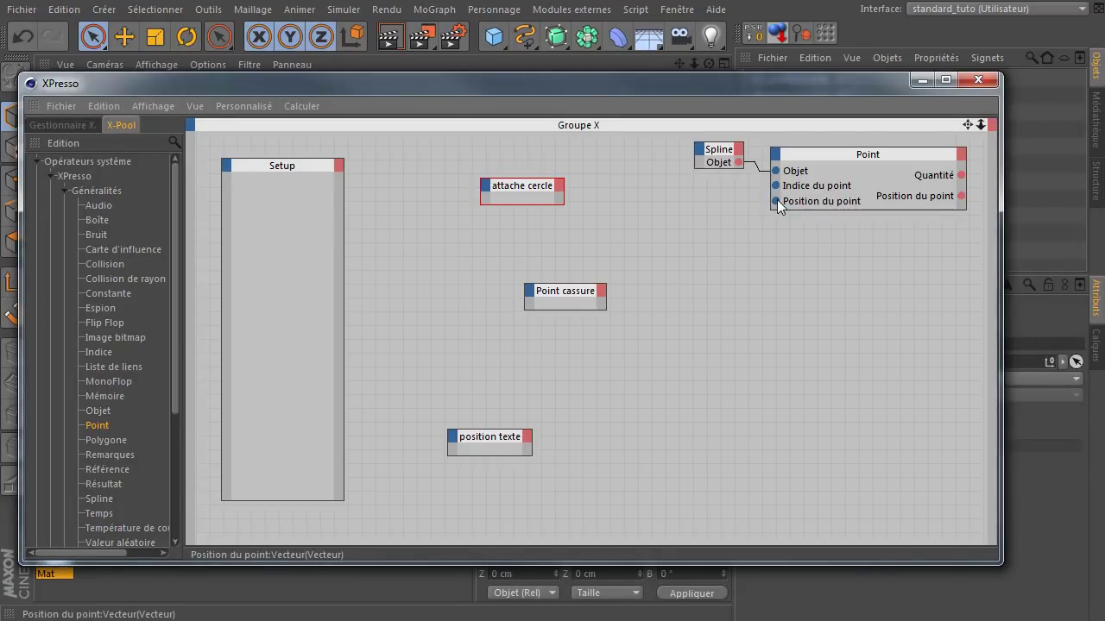
Step: Preview-render the callout in the perspective view from several orbit angles, including nearly edge-on
drag(646, 87, 1046, 363)
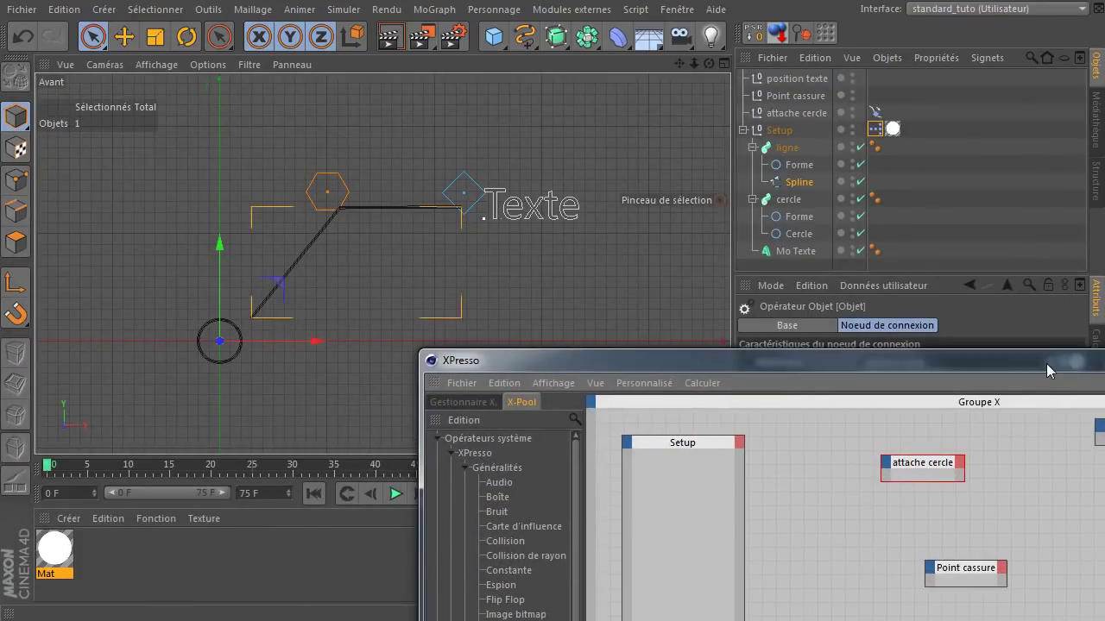
middle_click(320, 265)
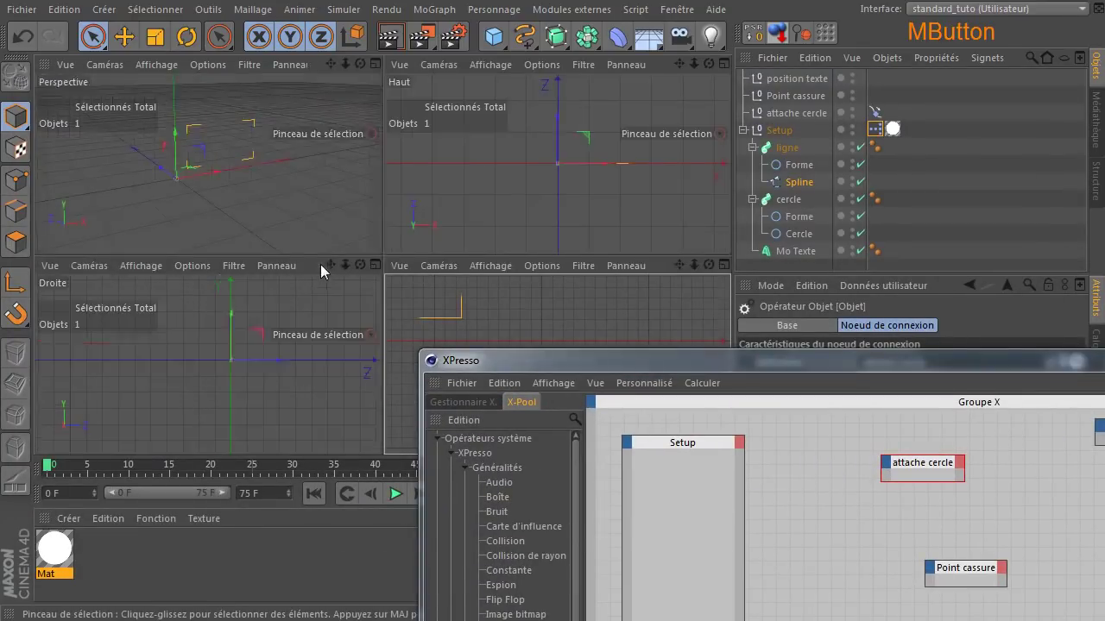
middle_click(323, 221)
drag(710, 63, 401, 67)
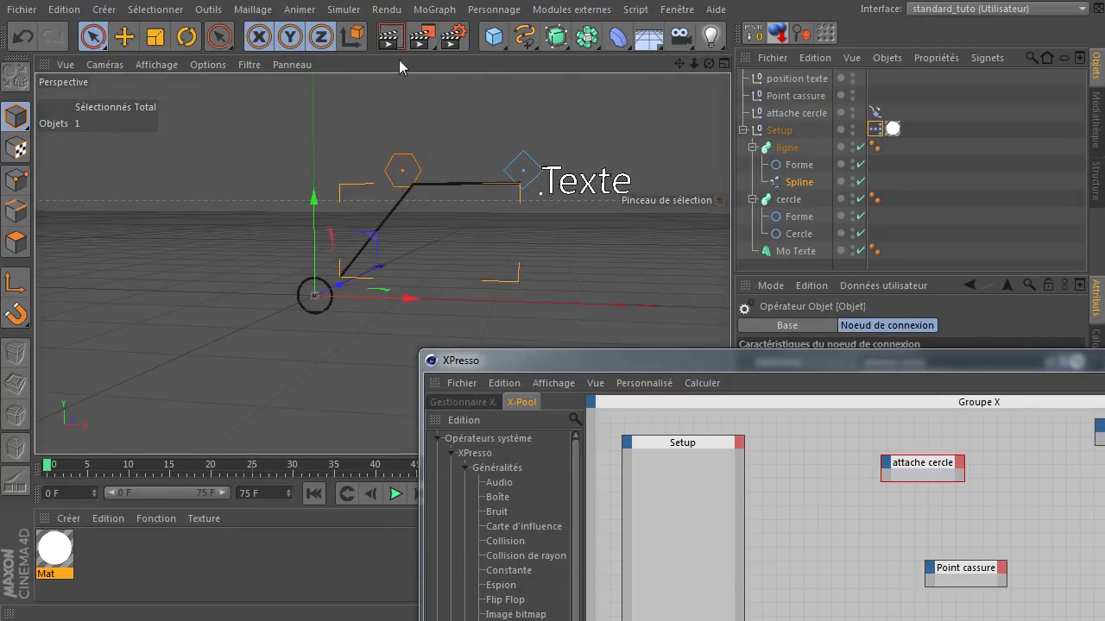
click(389, 37)
drag(710, 64, 509, 69)
drag(315, 295, 315, 295)
click(389, 41)
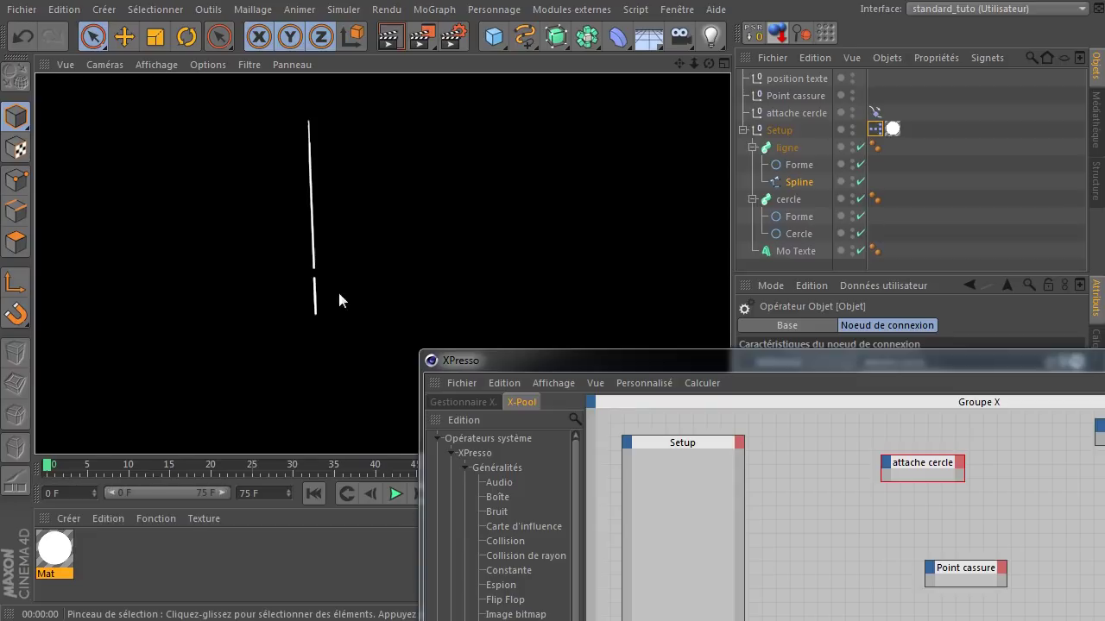
drag(701, 64, 674, 89)
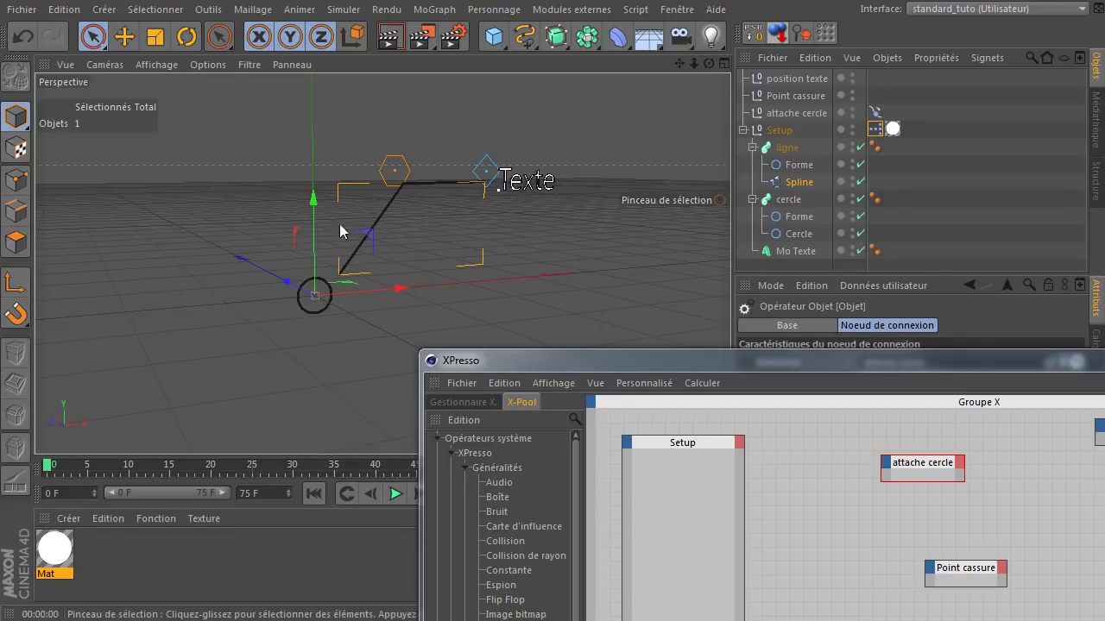
Step: Bring the XPresso graph back into full view and move the attache cercle node close beside the Setup node
drag(744, 360, 378, 70)
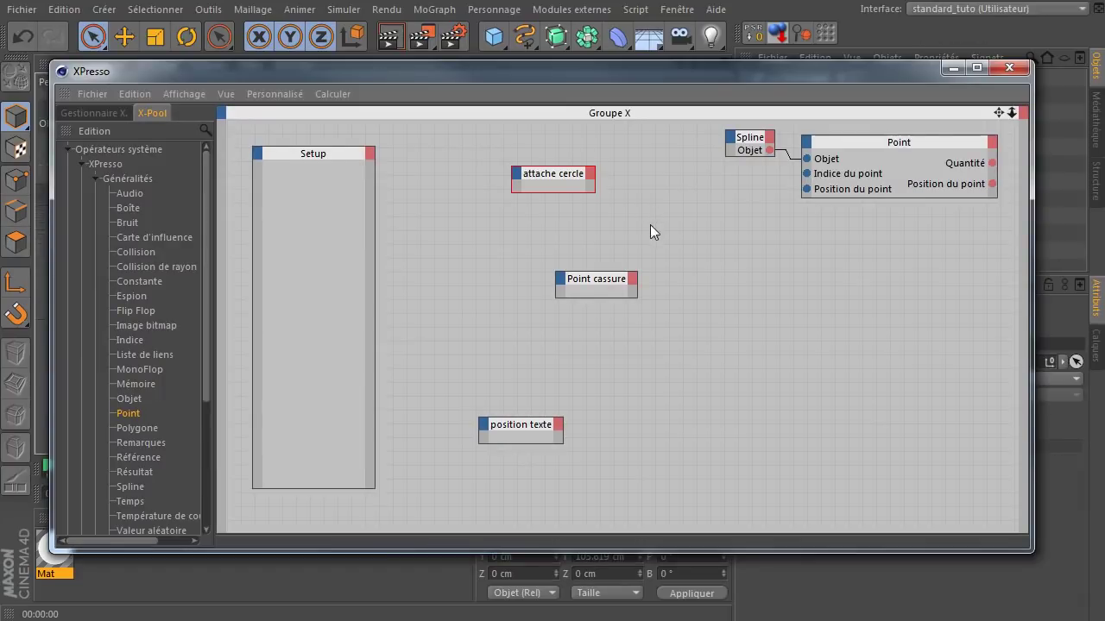
drag(549, 178, 480, 159)
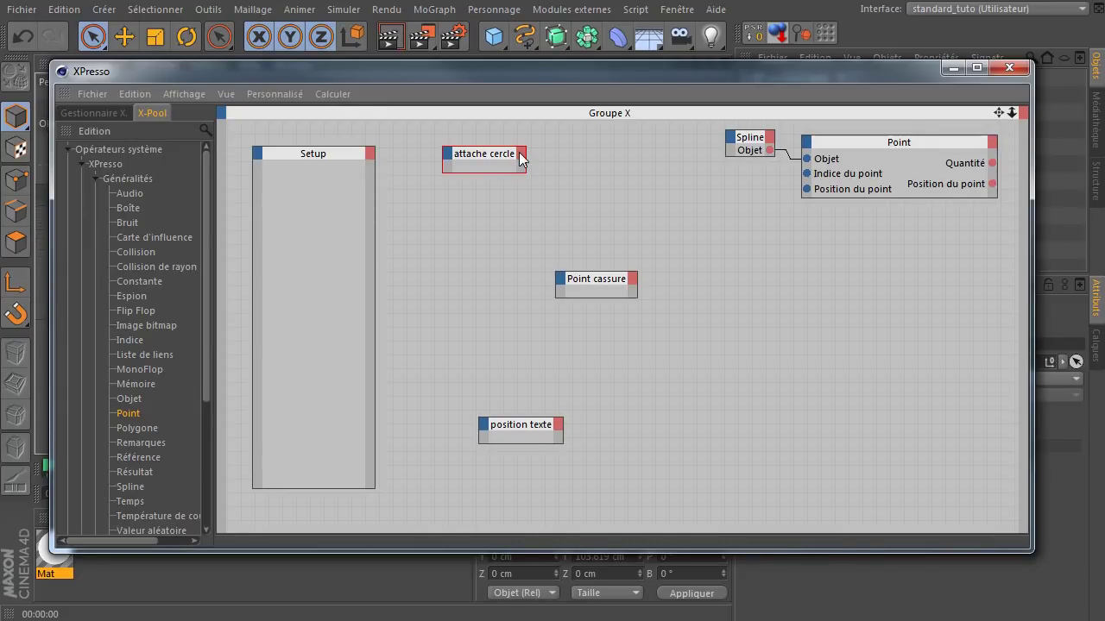
Step: Add Position globale . X and Position globale . Y output ports to the attache cercle node and enlarge it to show them
click(520, 153)
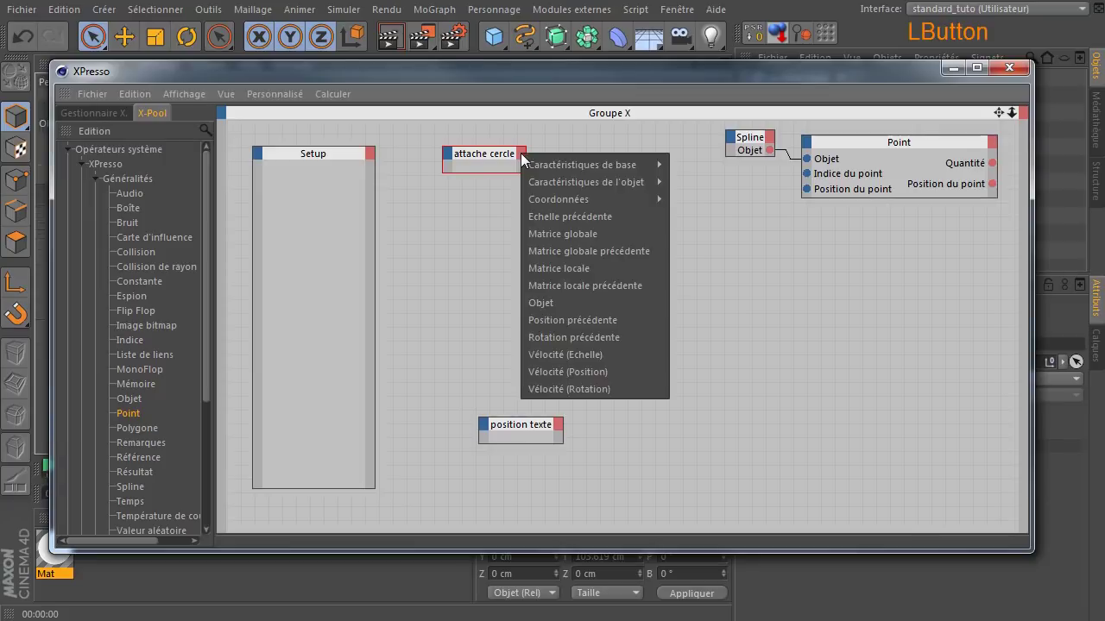
mouse_move(561, 198)
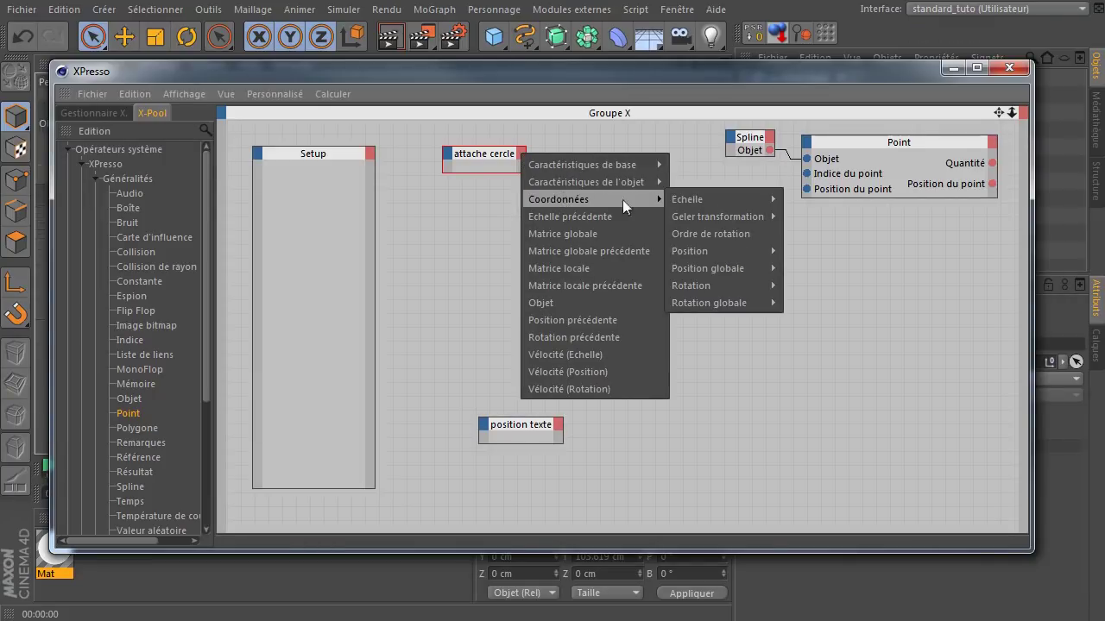
mouse_move(751, 268)
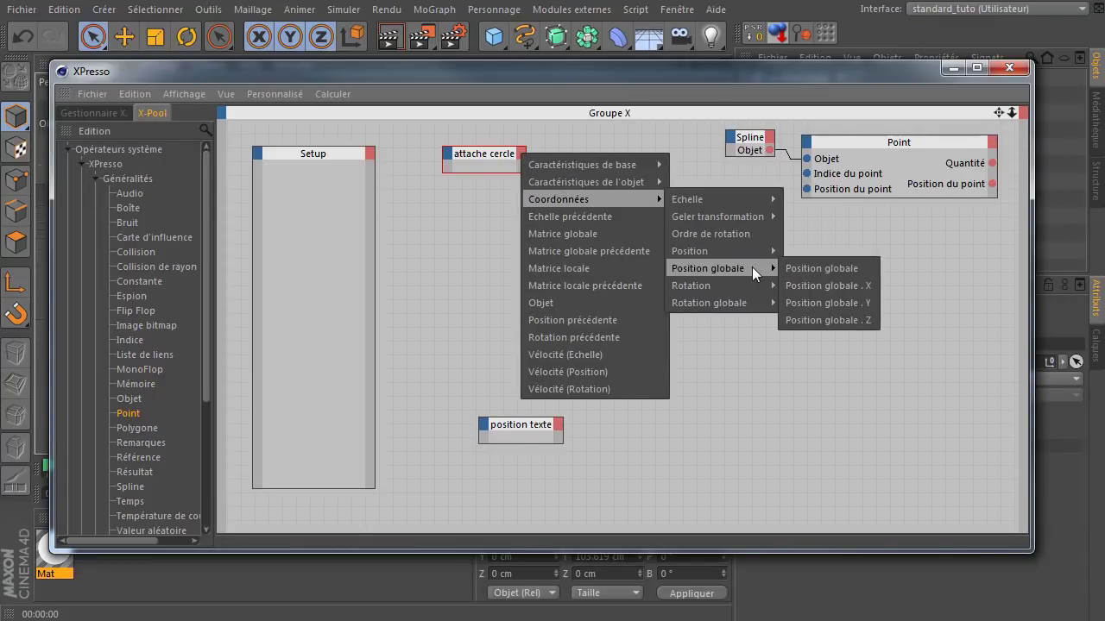
click(825, 287)
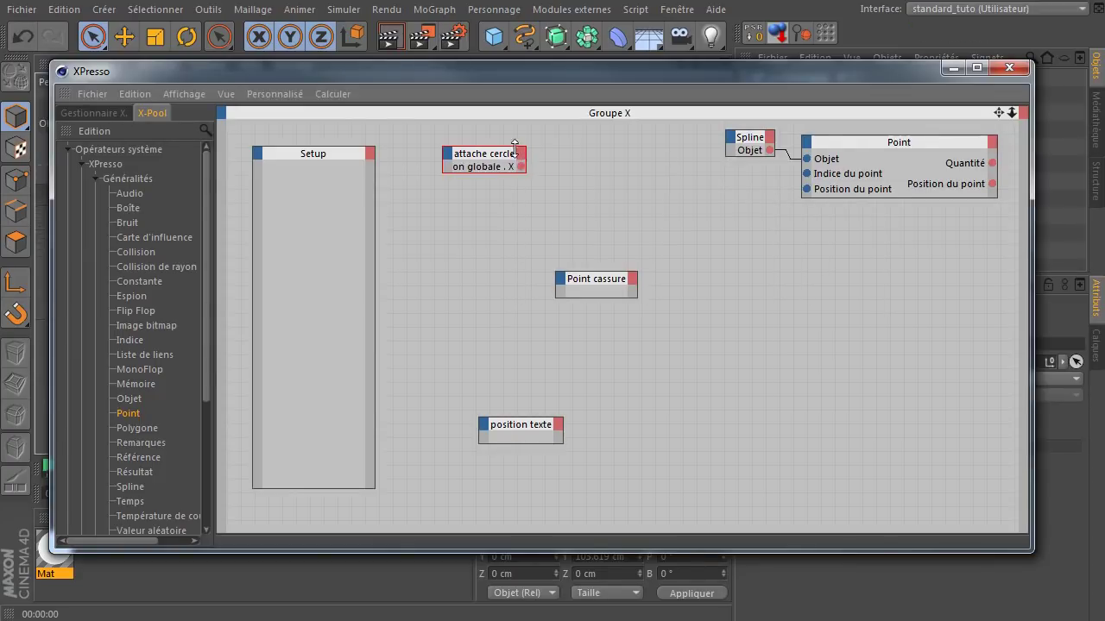
click(521, 154)
mouse_move(567, 194)
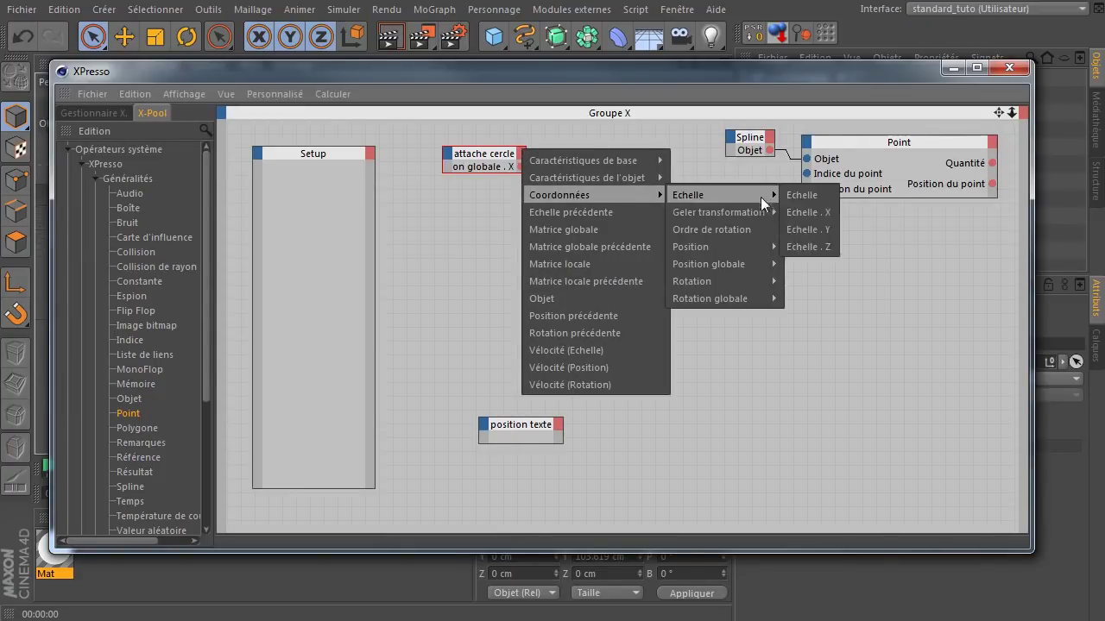
mouse_move(752, 265)
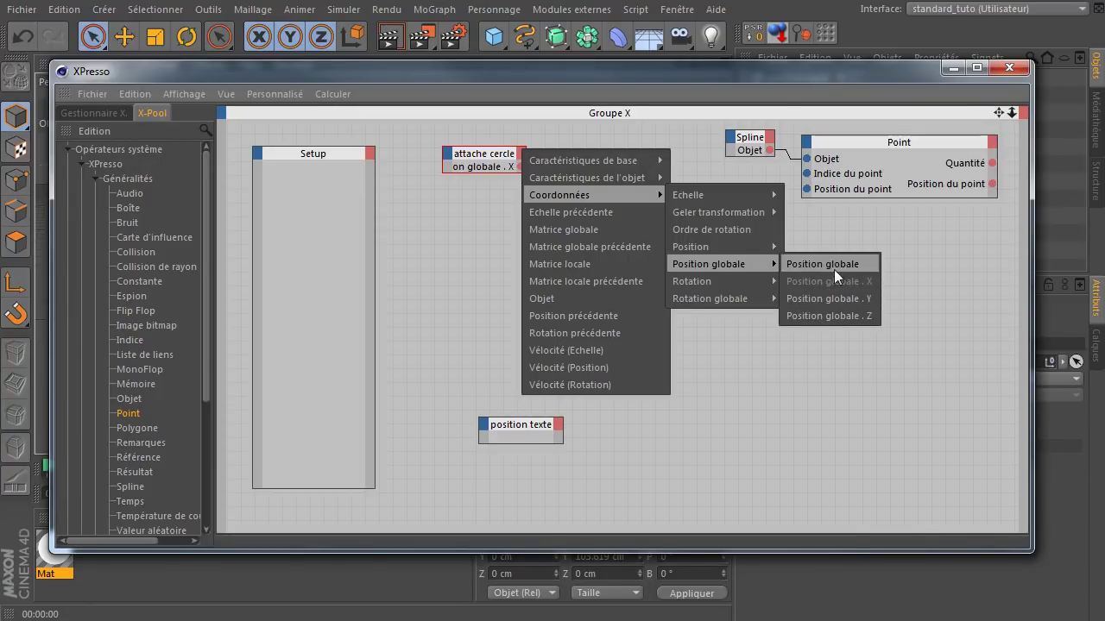
click(842, 299)
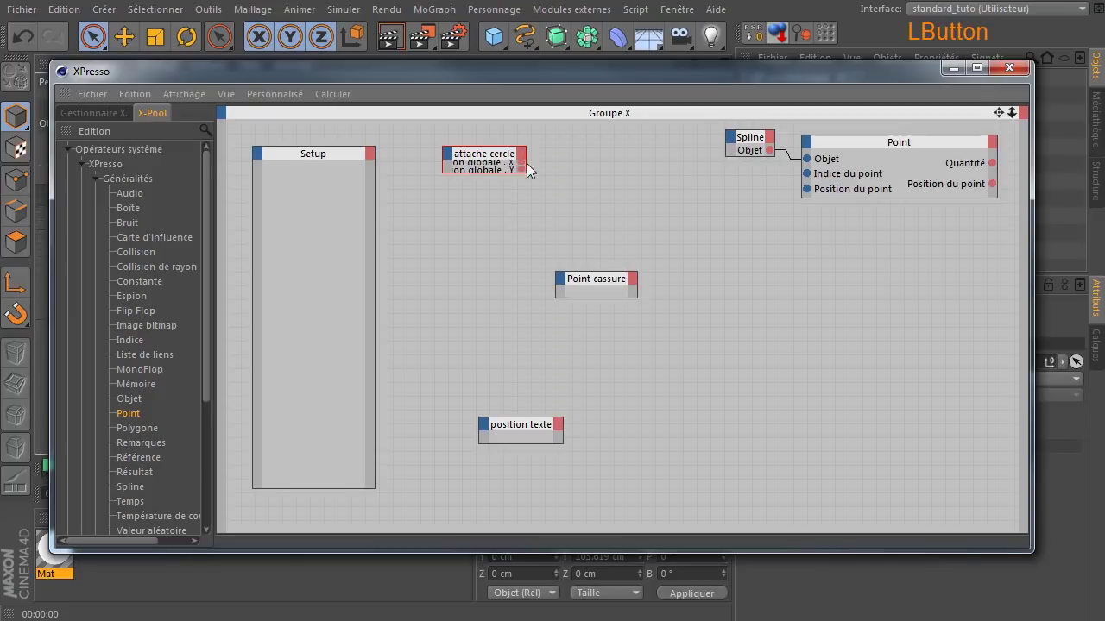
ctrl+click(654, 214)
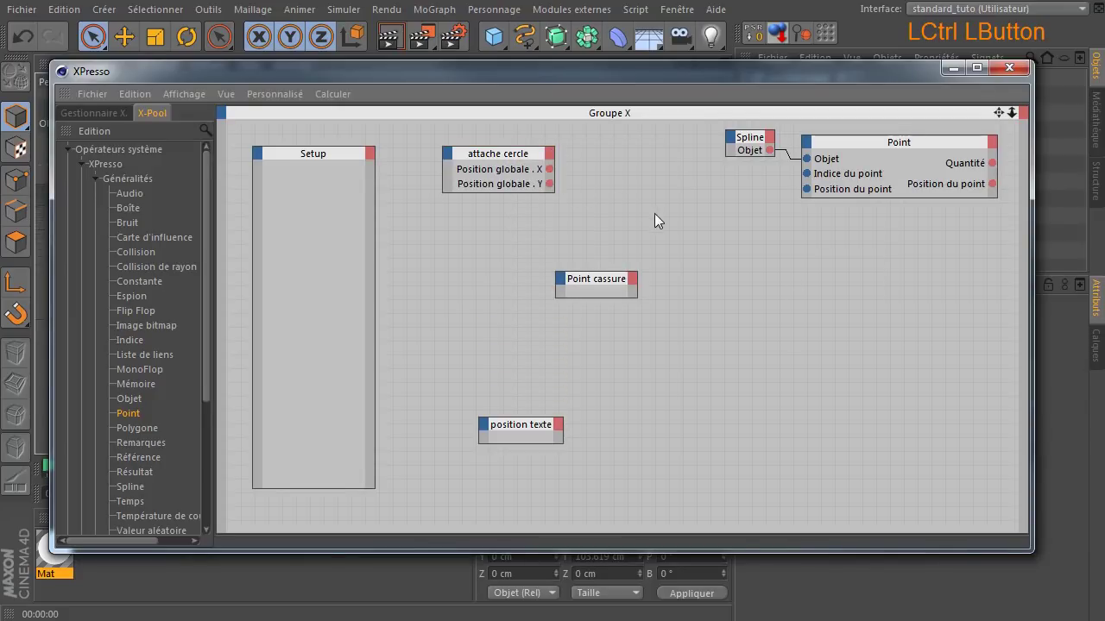
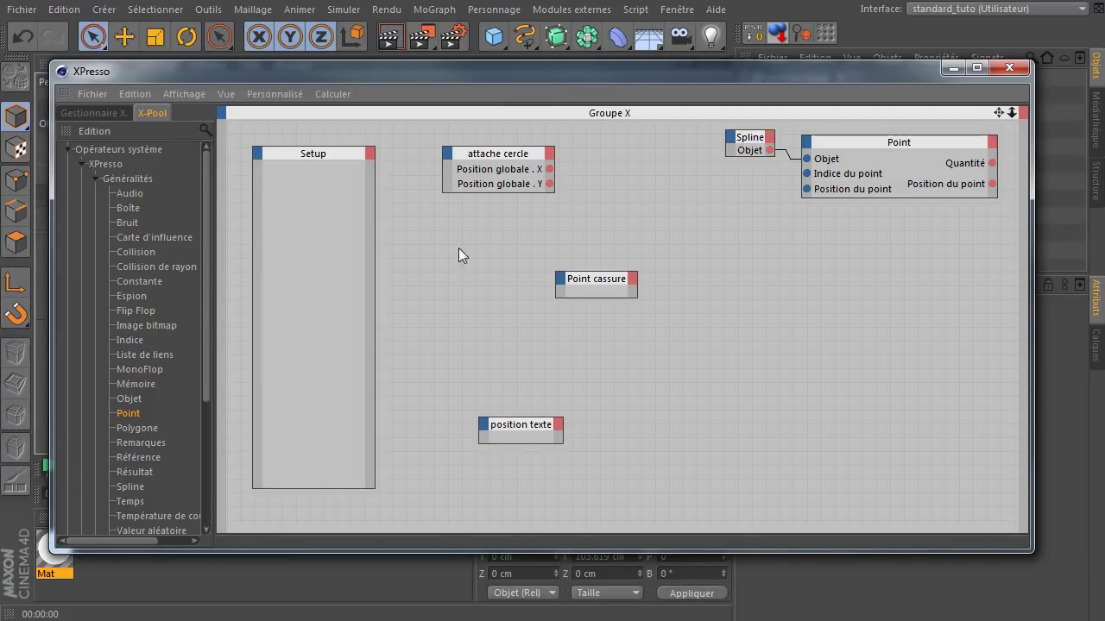
Step: Add a Réels -> Vecteur adapter node between attache cercle and Point, and shift the Point cassure node down
drag(526, 73, 666, 393)
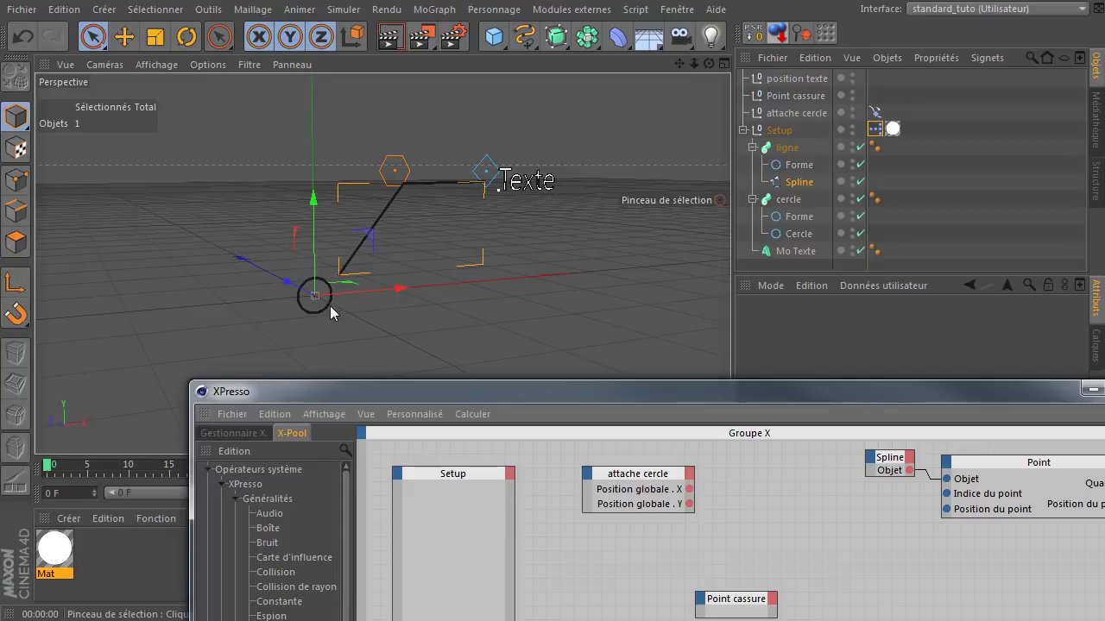
drag(535, 397, 407, 86)
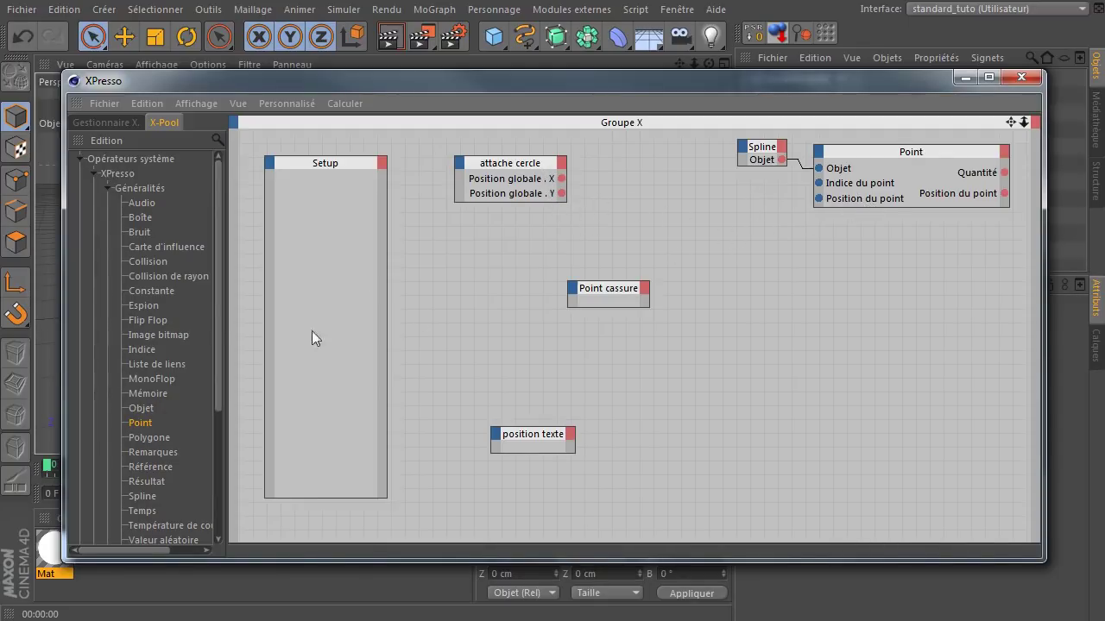
drag(215, 255, 231, 348)
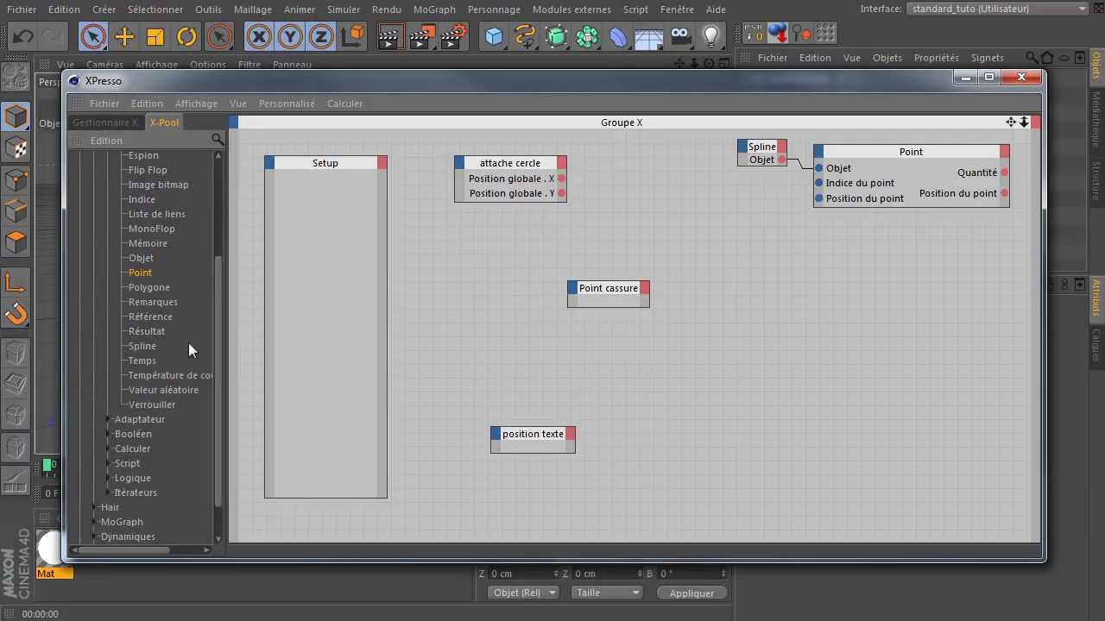
click(108, 420)
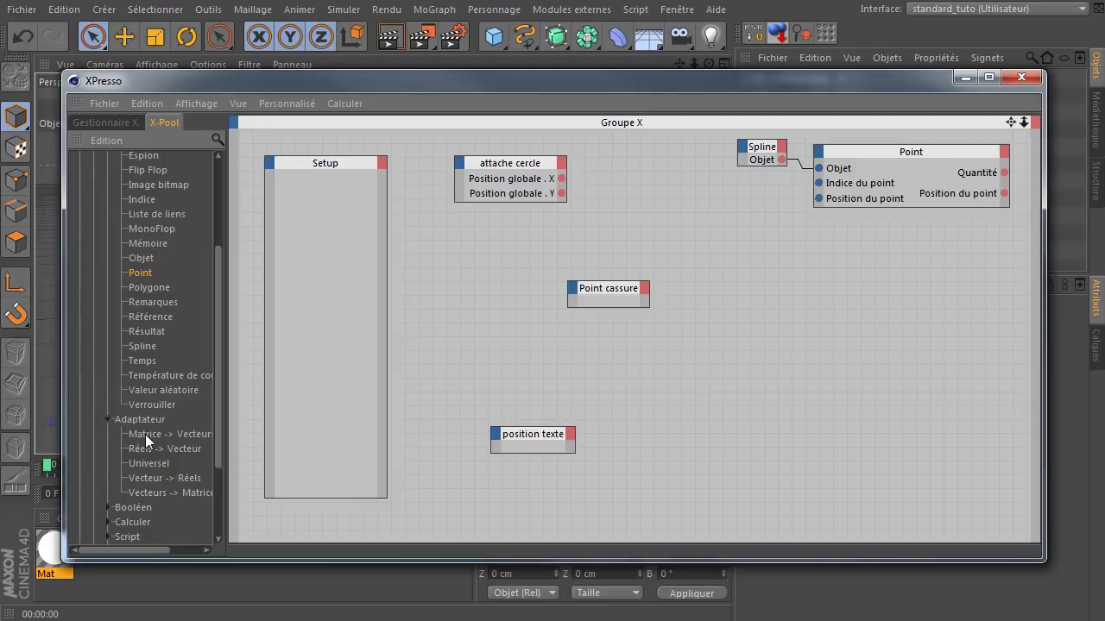
drag(230, 403, 259, 399)
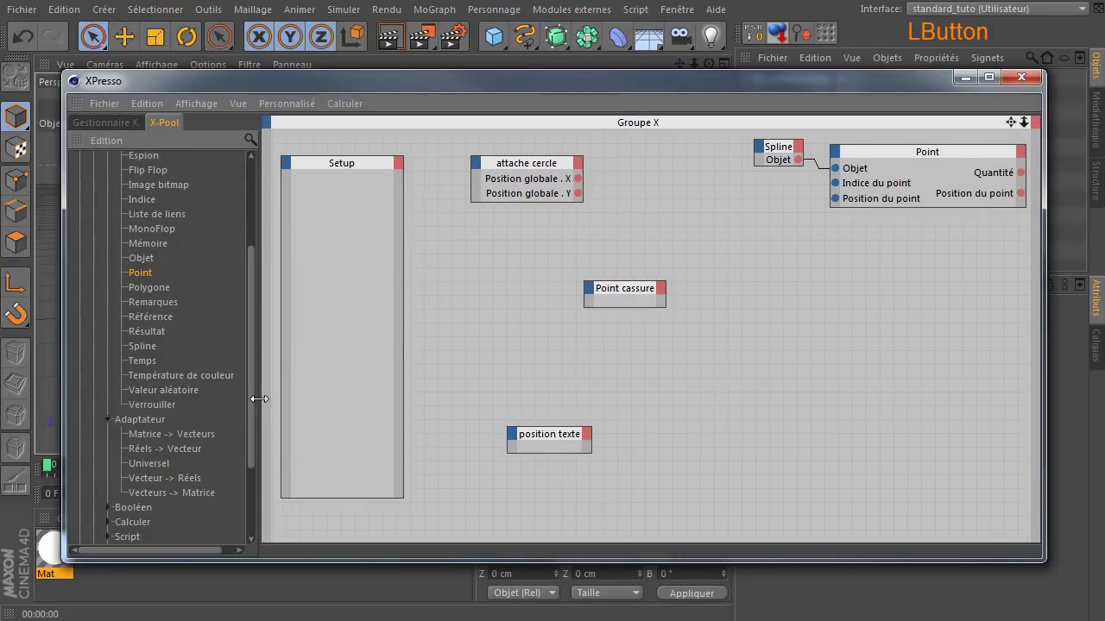
click(154, 450)
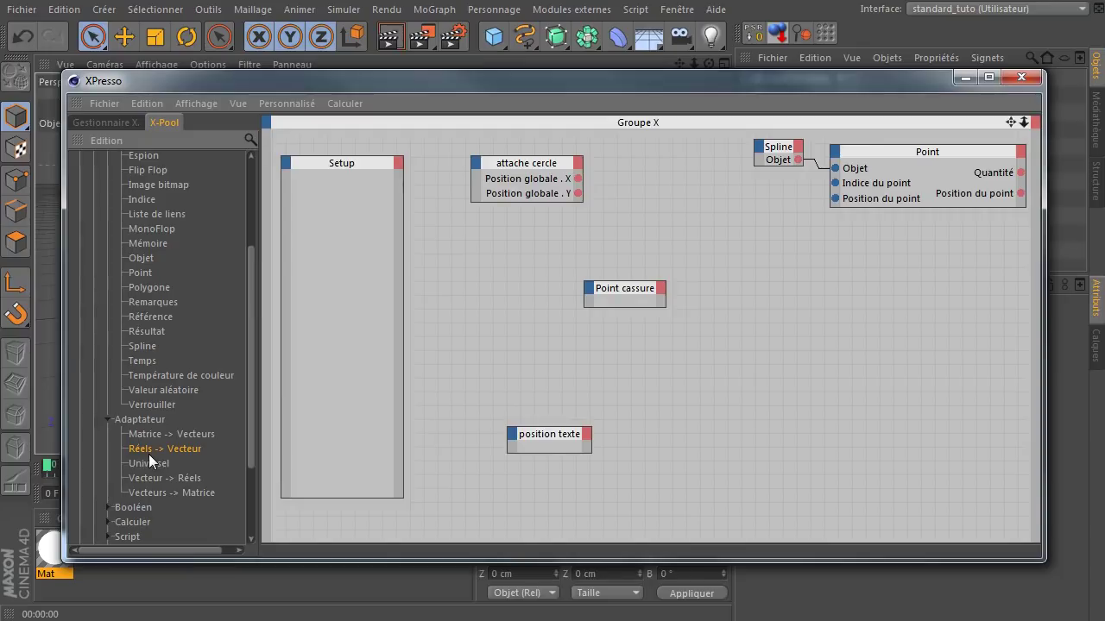
drag(160, 450, 689, 207)
drag(625, 290, 611, 364)
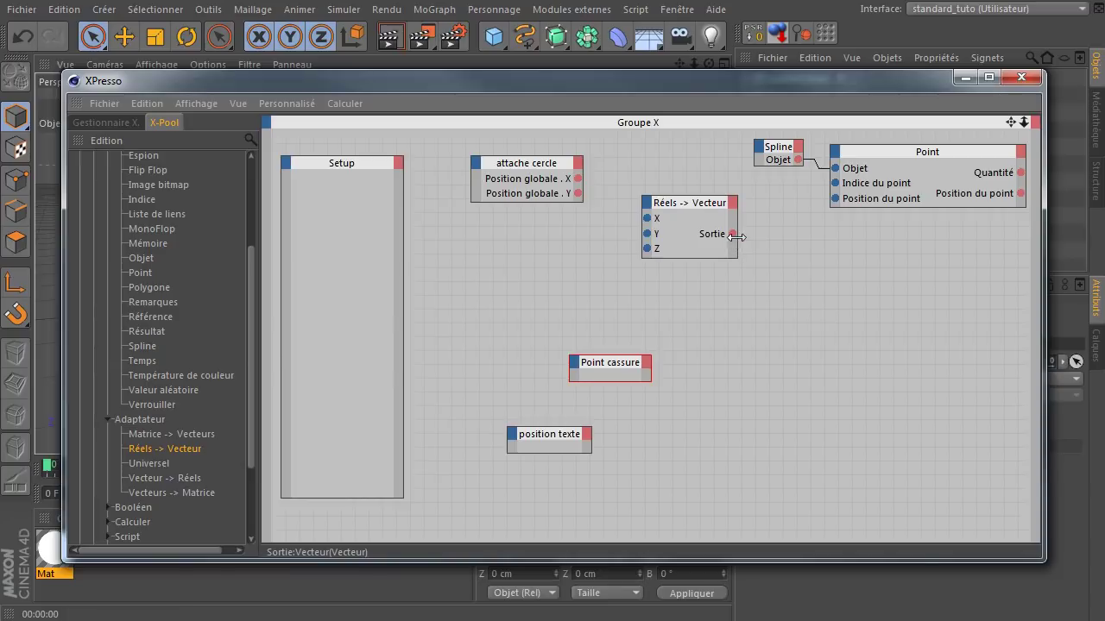
Step: Wire attache cercle's global X and Y through Réels -> Vecteur into Point's Position du point input, and arrange the connected nodes closer together
drag(576, 179, 644, 219)
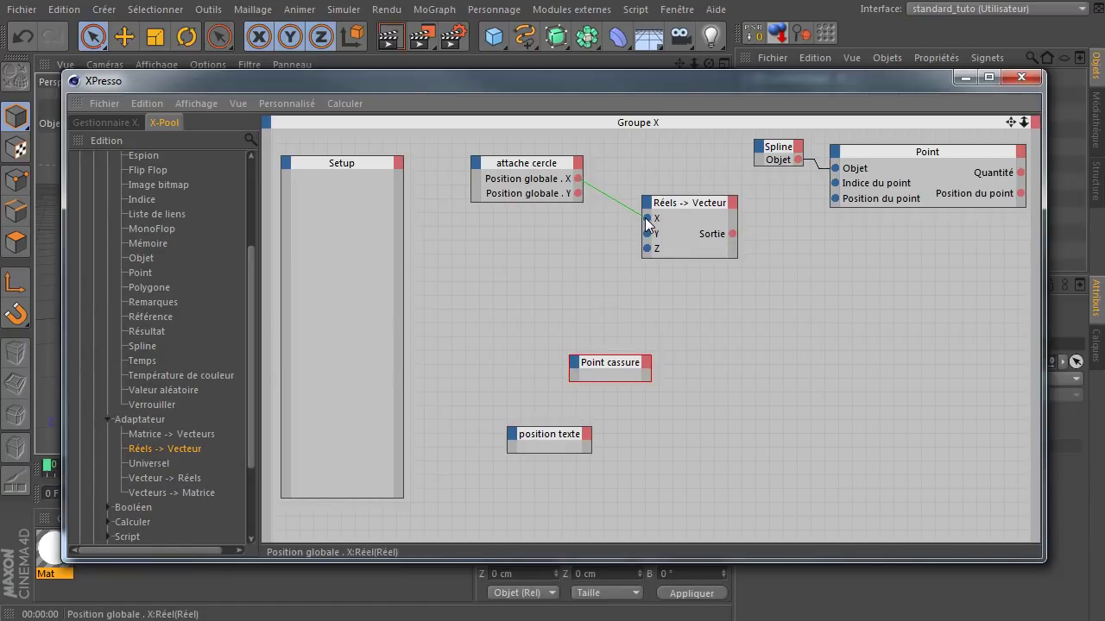
drag(576, 193, 646, 234)
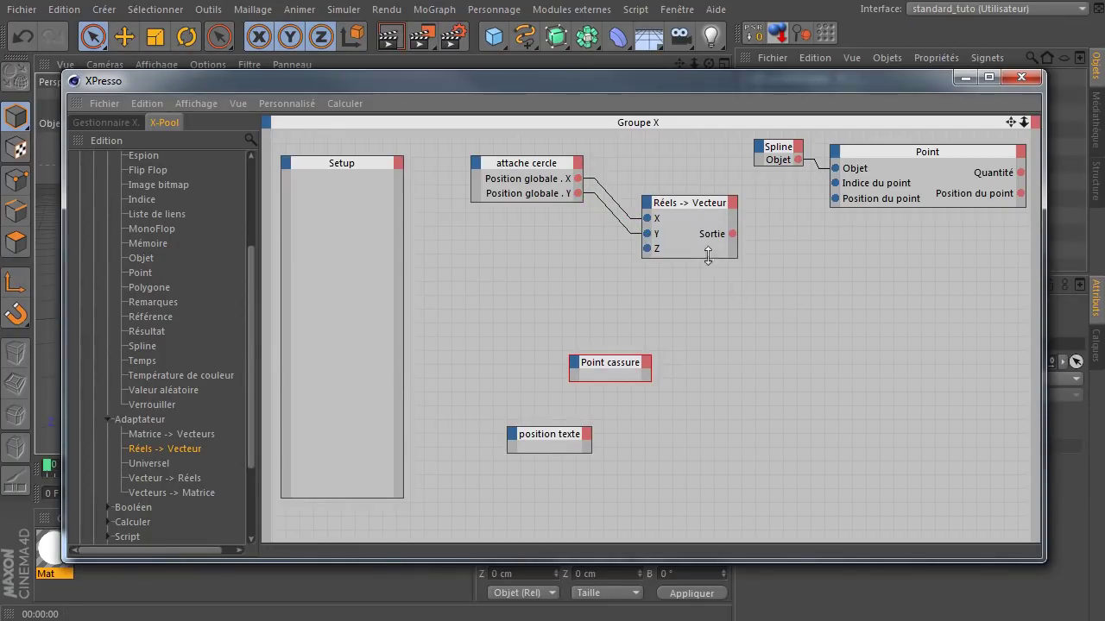
drag(733, 234, 836, 199)
drag(681, 204, 753, 184)
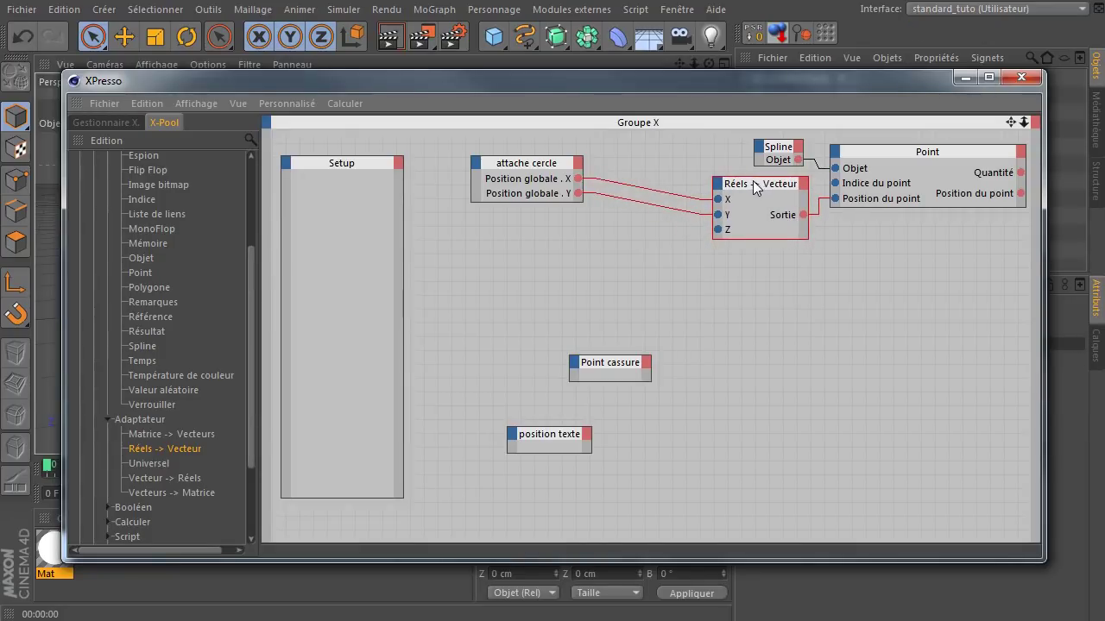
drag(524, 165, 635, 185)
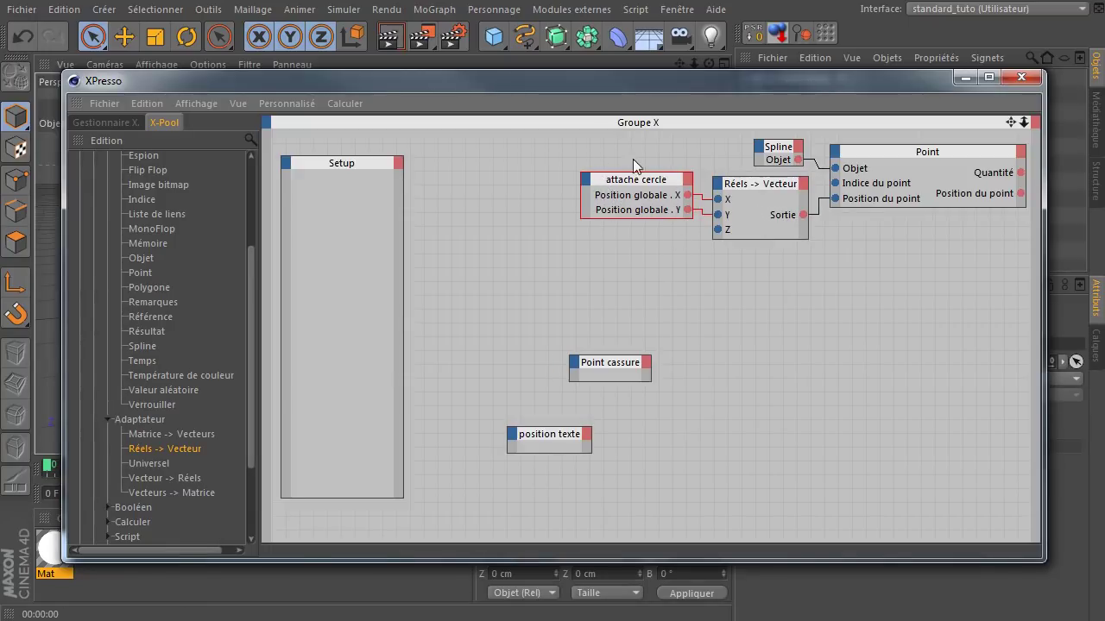
Step: Uncover the viewport and switch it to the front view, zoomed in on the circle
drag(555, 82, 797, 532)
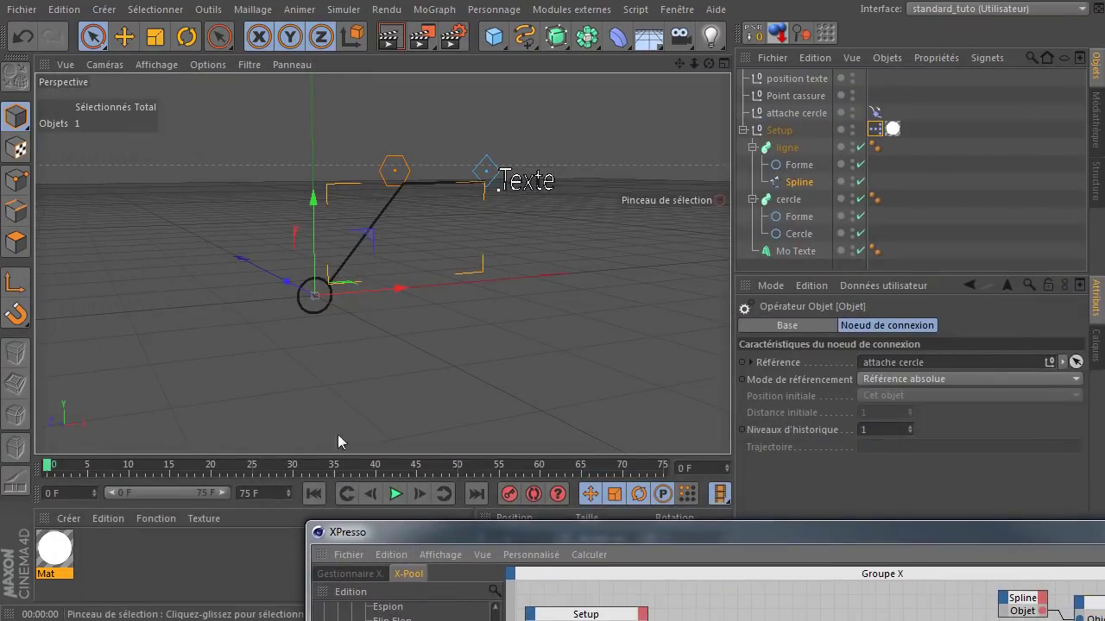
middle_click(420, 316)
middle_click(535, 401)
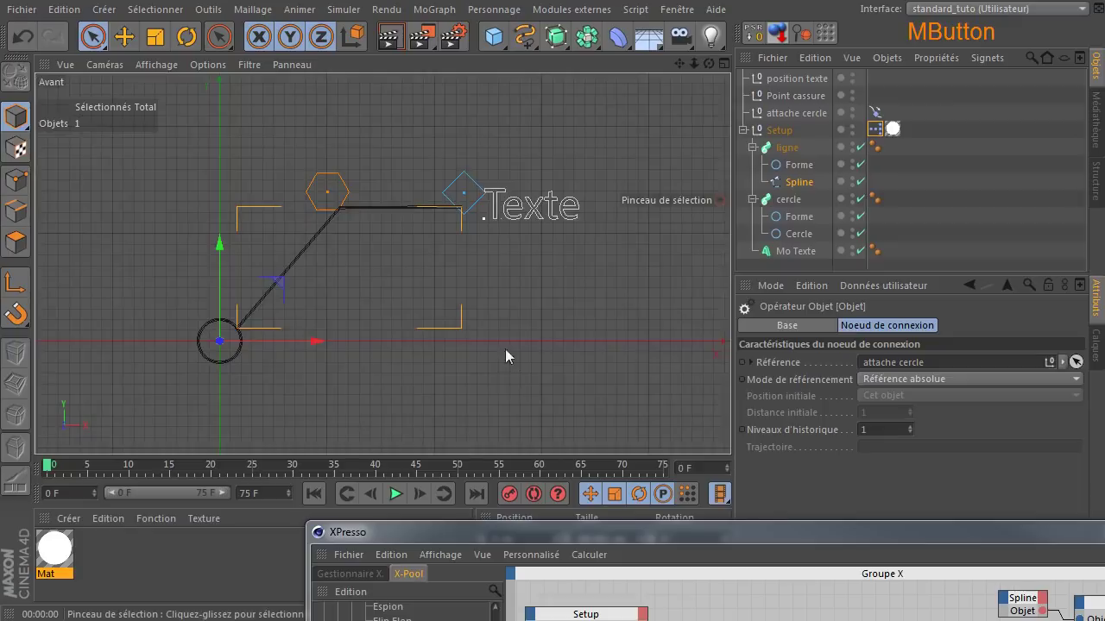
scroll(218, 354, up, 5)
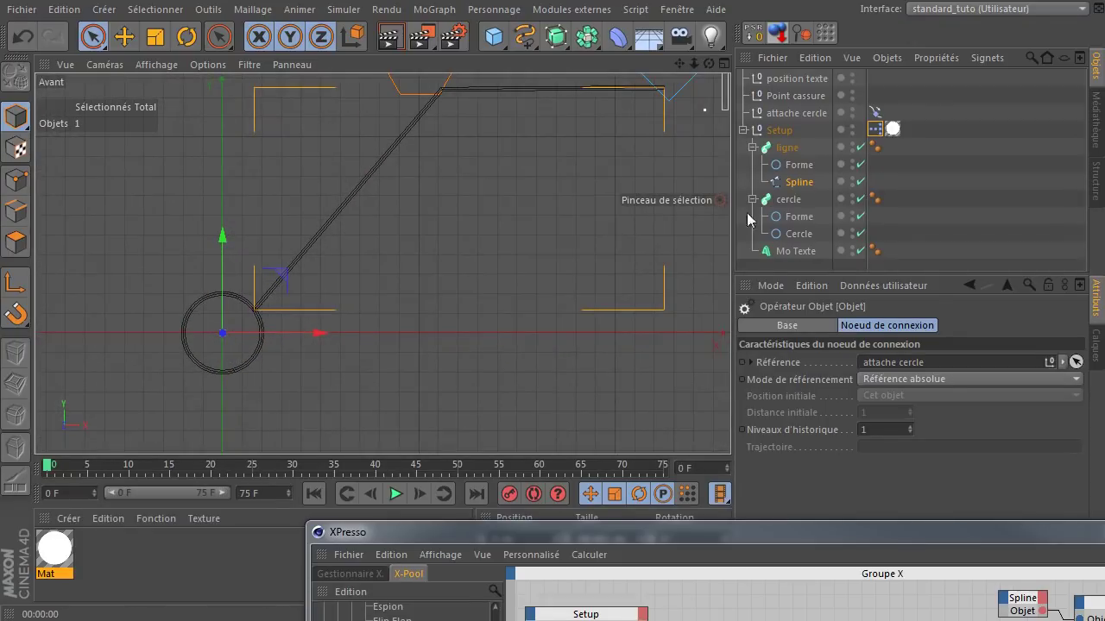
Step: Test the link by sliding attache cercle's spline-alignment Position to 41 %, and restore it to 10 %
click(791, 113)
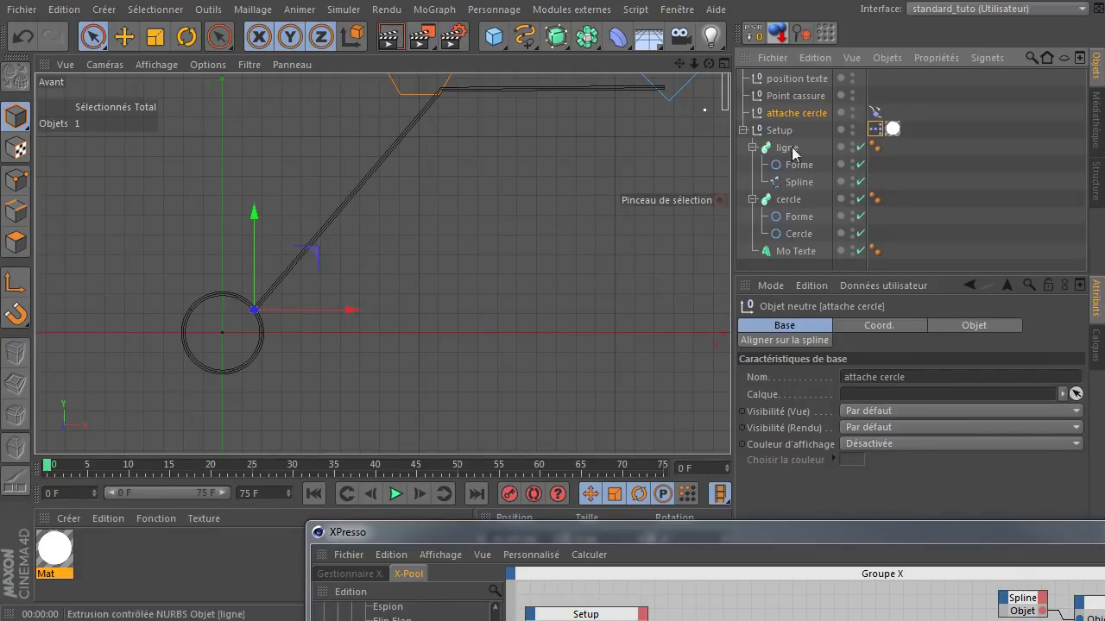
click(874, 113)
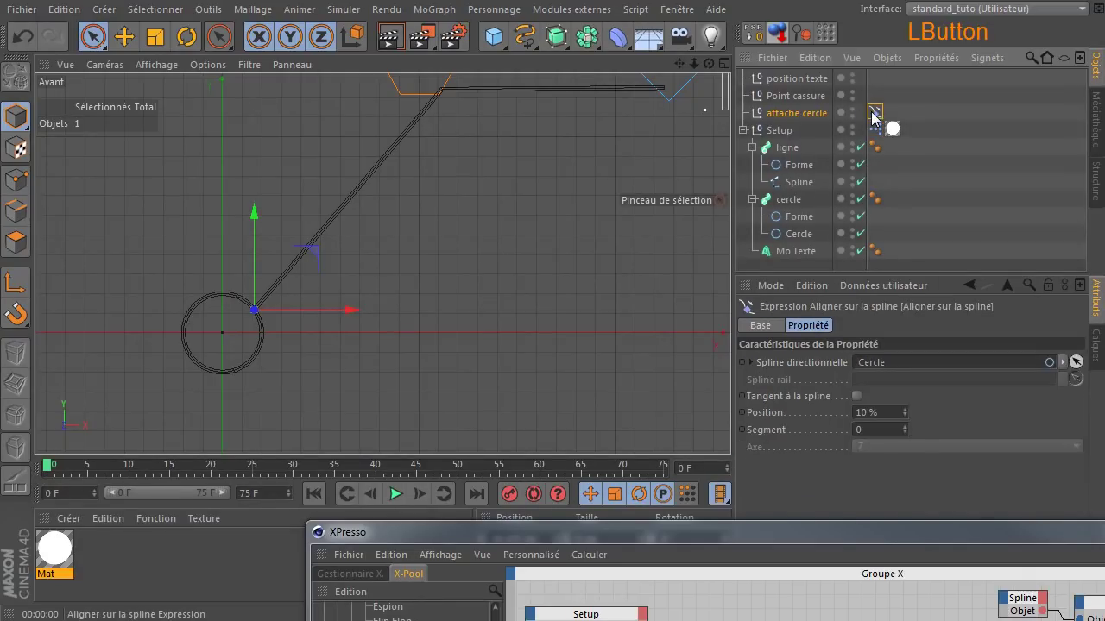
mouse_move(906, 421)
mouse_down()
mouse_move(906, 388)
mouse_move(906, 424)
mouse_move(907, 390)
mouse_move(906, 423)
mouse_move(906, 405)
mouse_up()
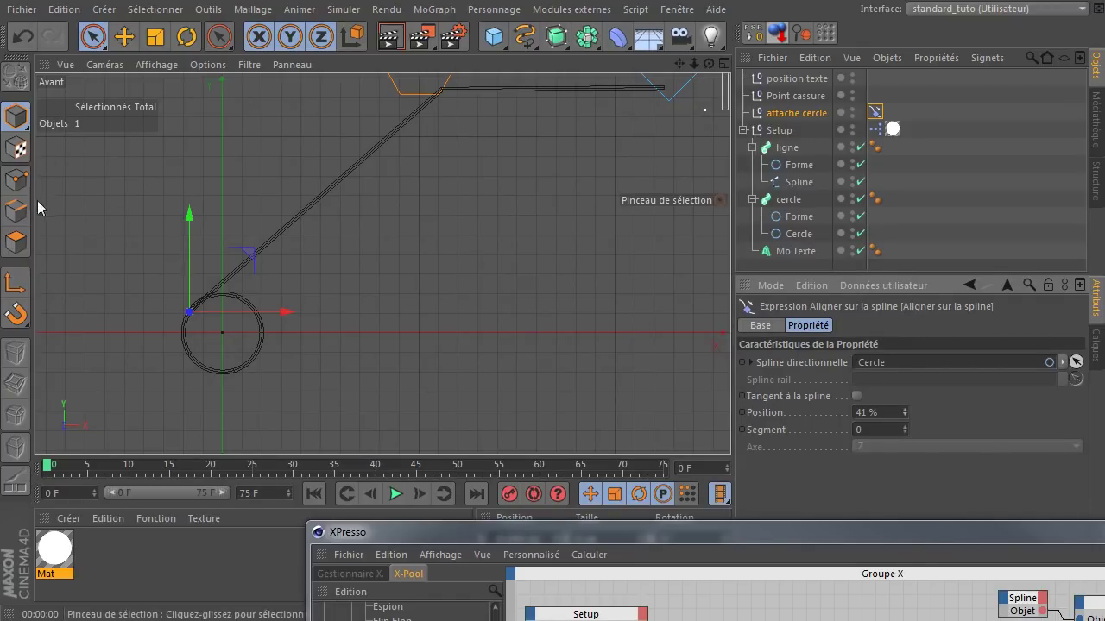
click(896, 415)
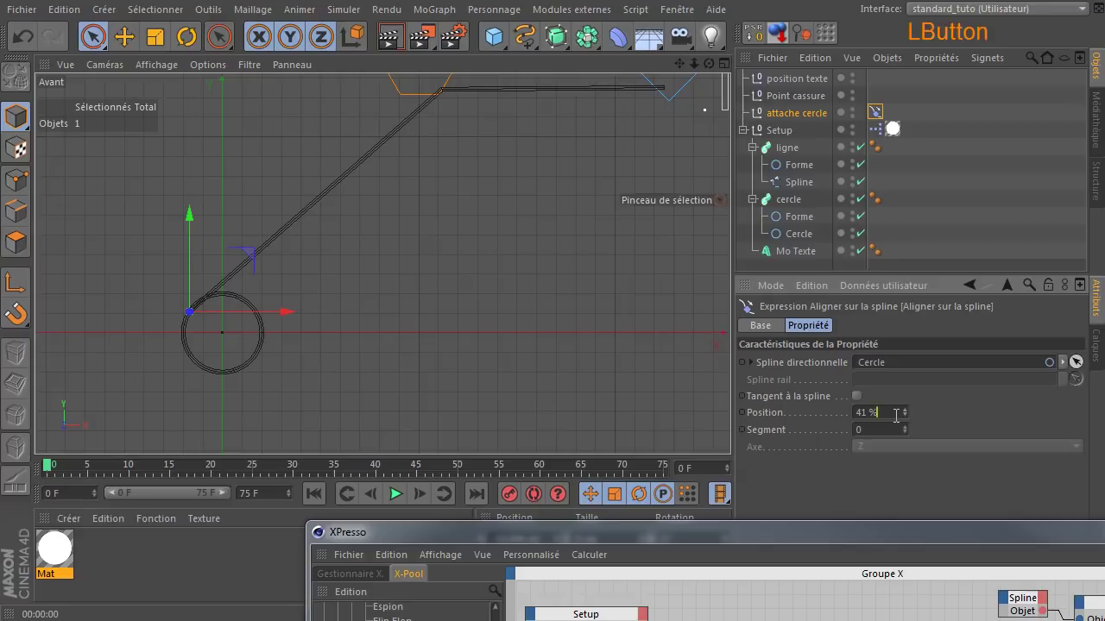
text(10)
key(Return)
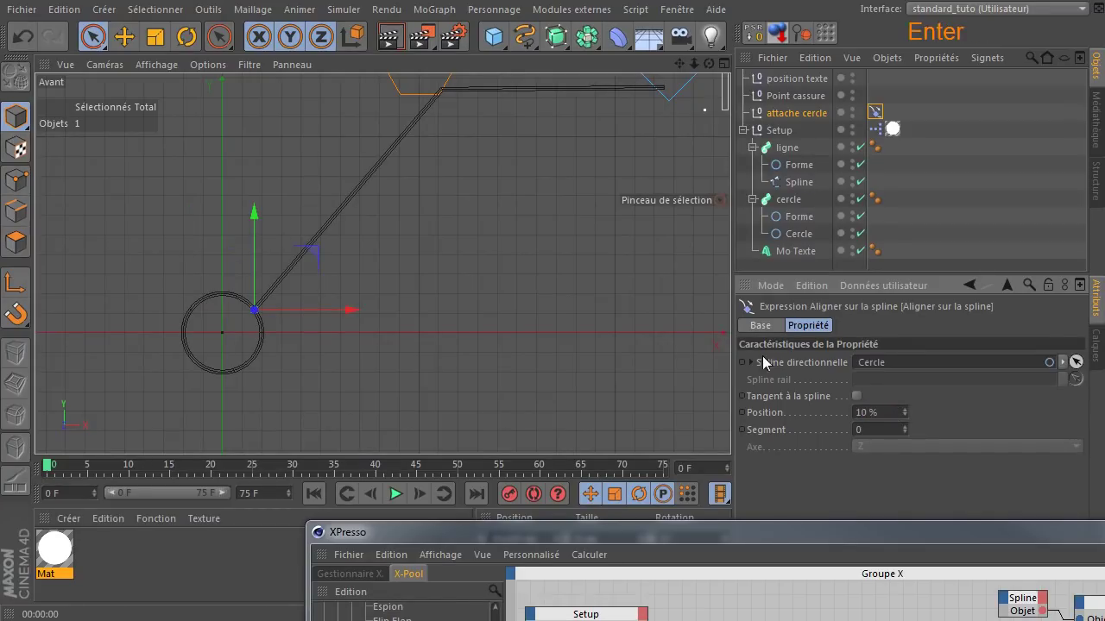
click(584, 313)
Step: Move the Point cassure null up and to the left of the line's break point in the front view
scroll(549, 327, down, 2)
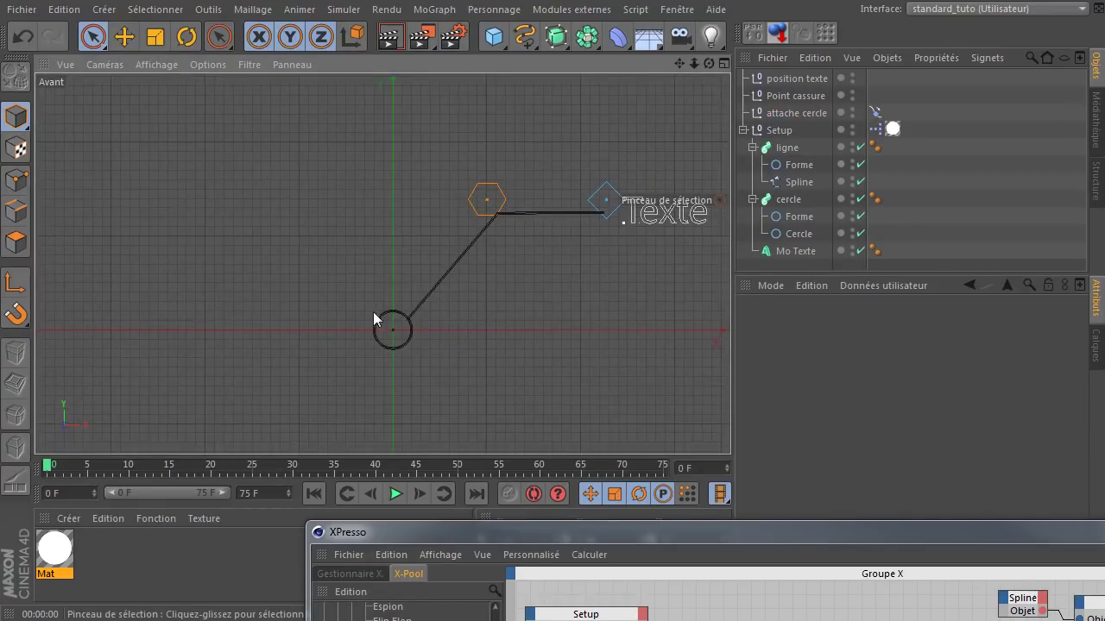
drag(686, 537, 411, 71)
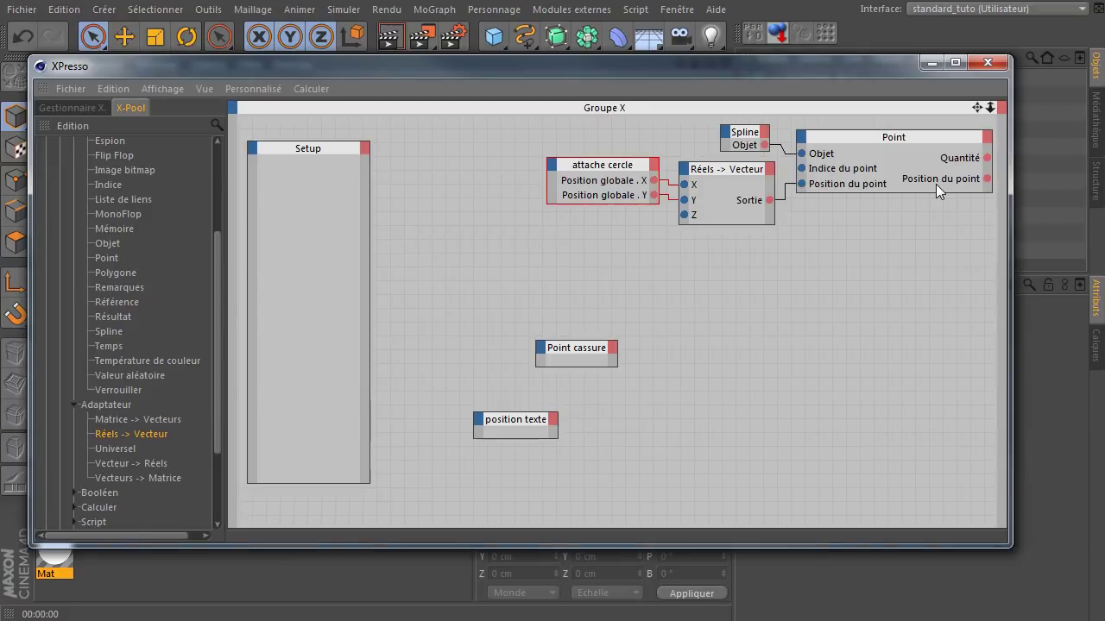
drag(740, 64, 769, 373)
click(487, 201)
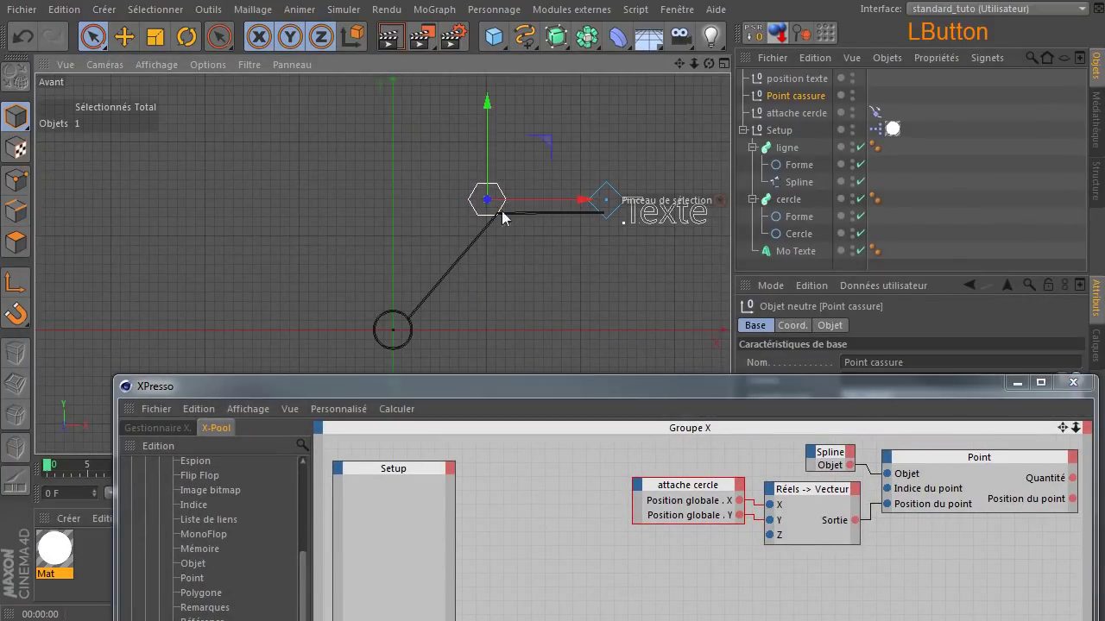
drag(542, 149, 513, 120)
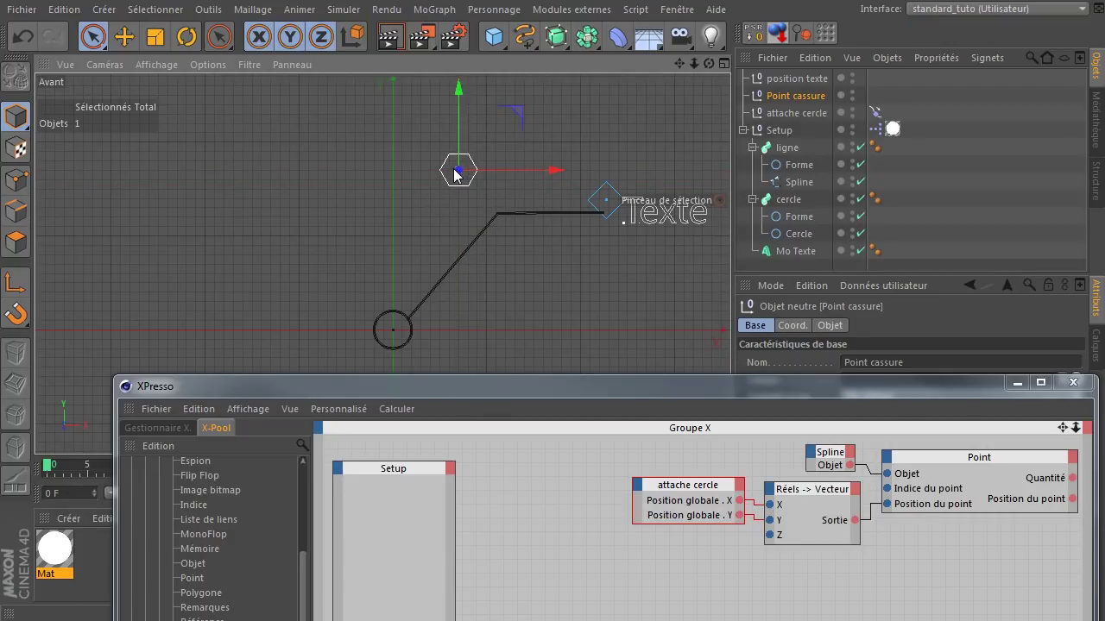
Step: Duplicate the Point node in the XPresso graph and place the copy below the original
drag(505, 390, 440, 128)
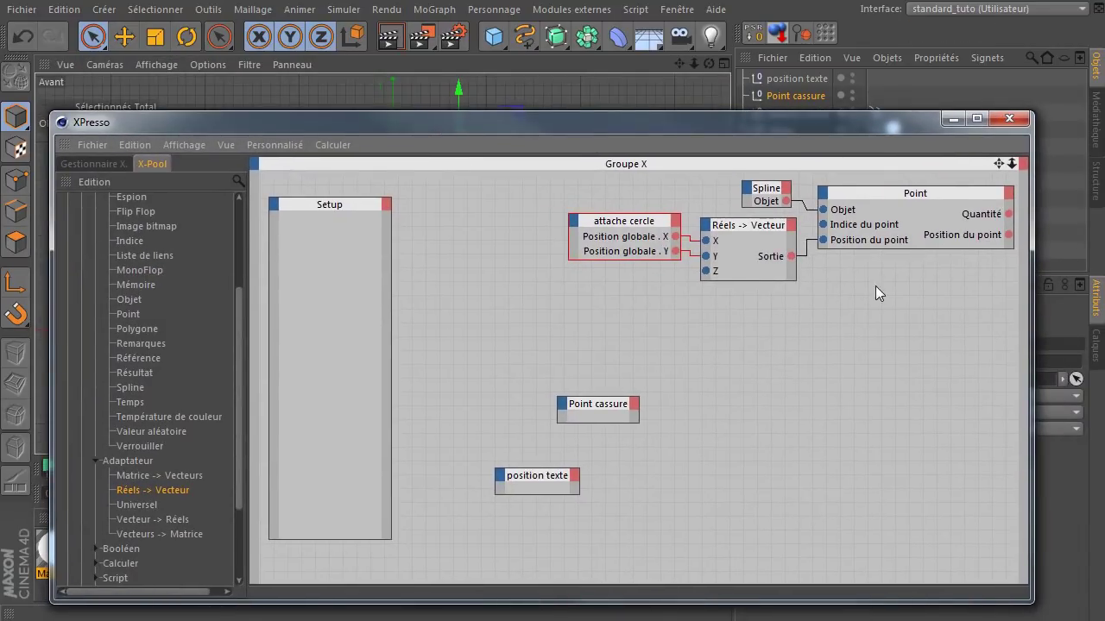
click(920, 199)
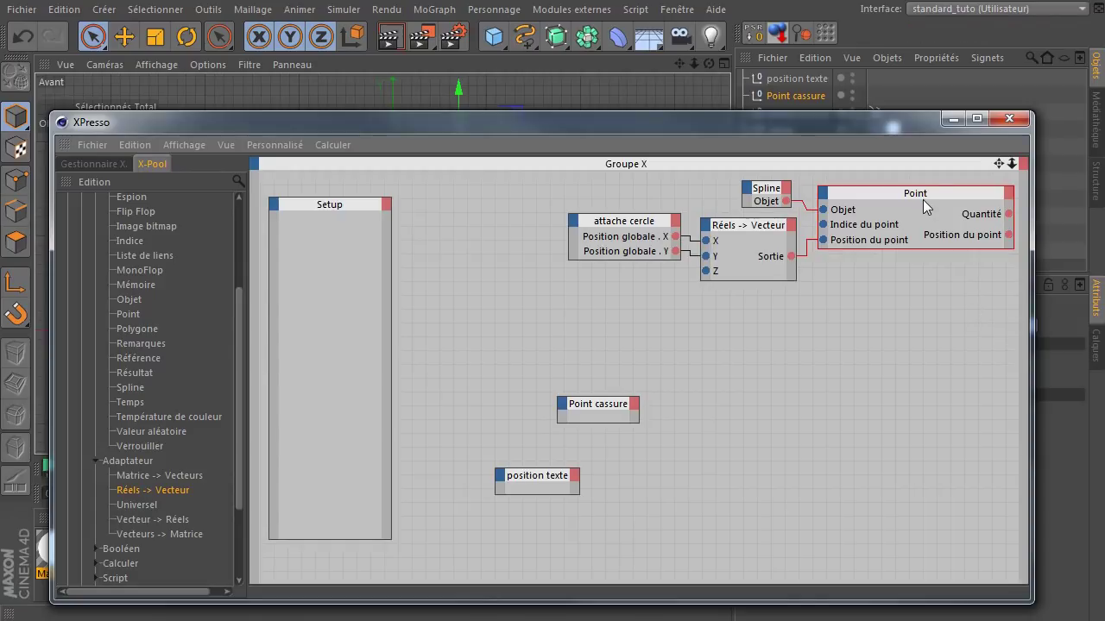
ctrl+drag(924, 199, 908, 333)
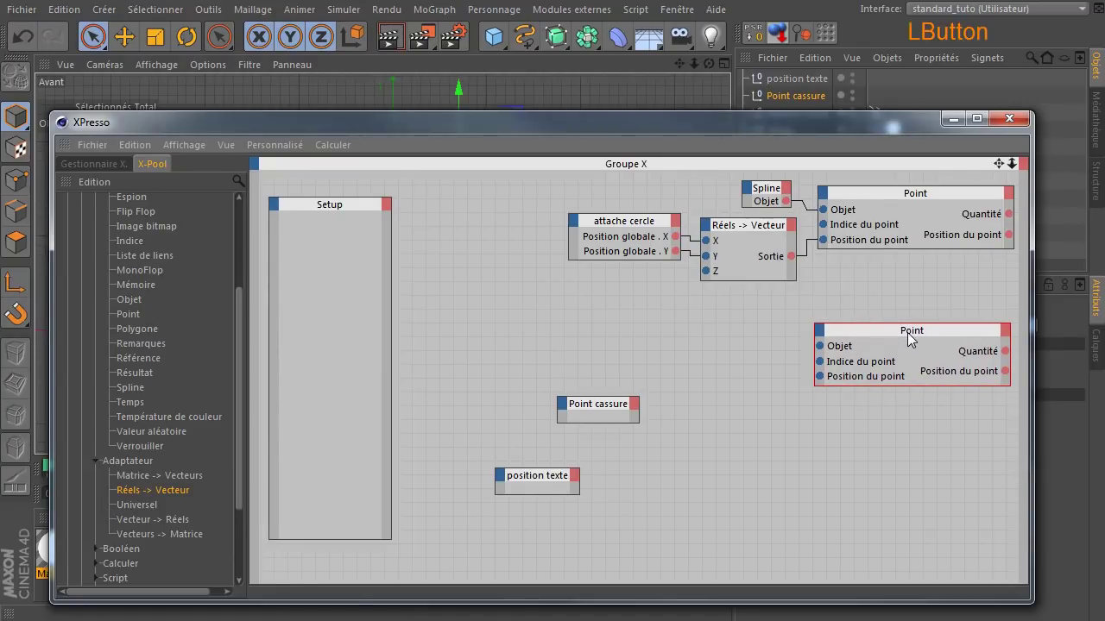
Step: Change the point index (Indice du point) of the copied Point node
drag(896, 123, 588, 74)
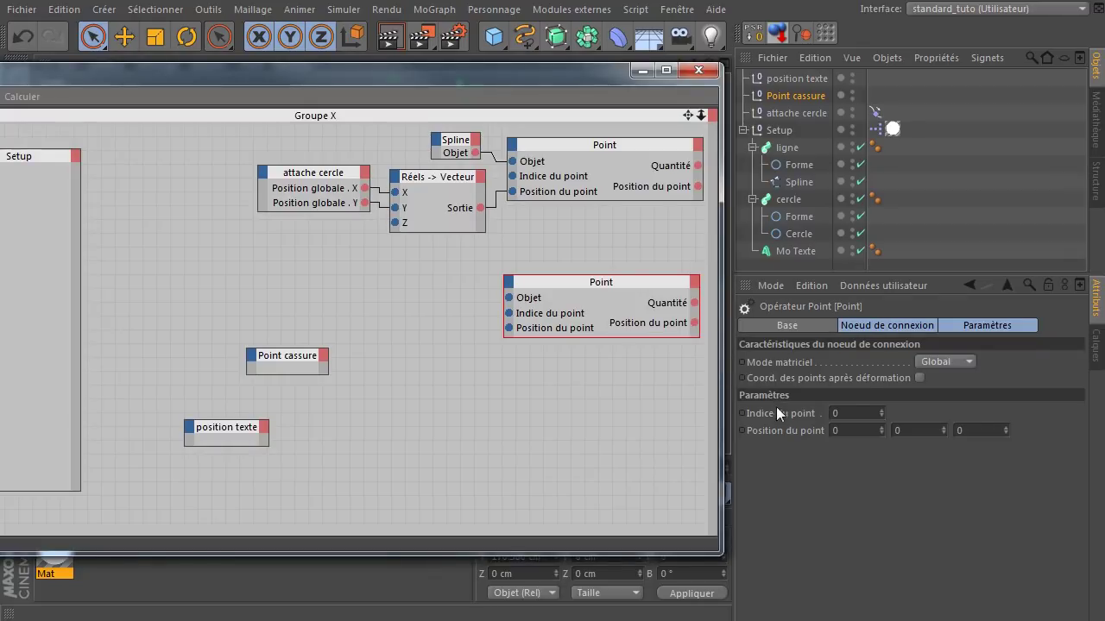
click(861, 411)
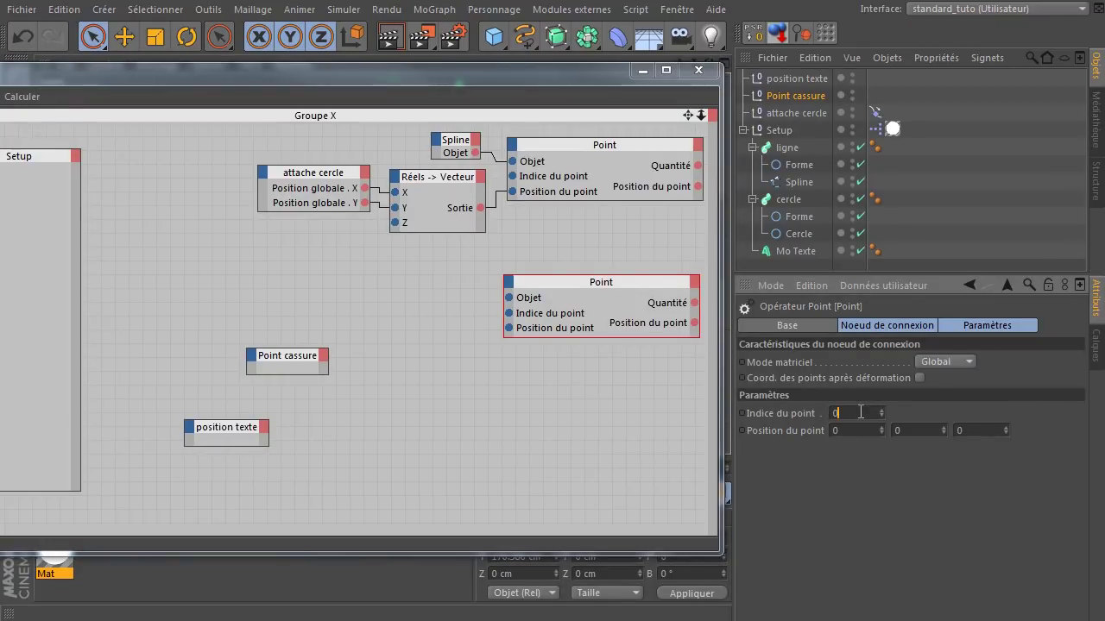
double_click(847, 416)
drag(453, 79, 775, 107)
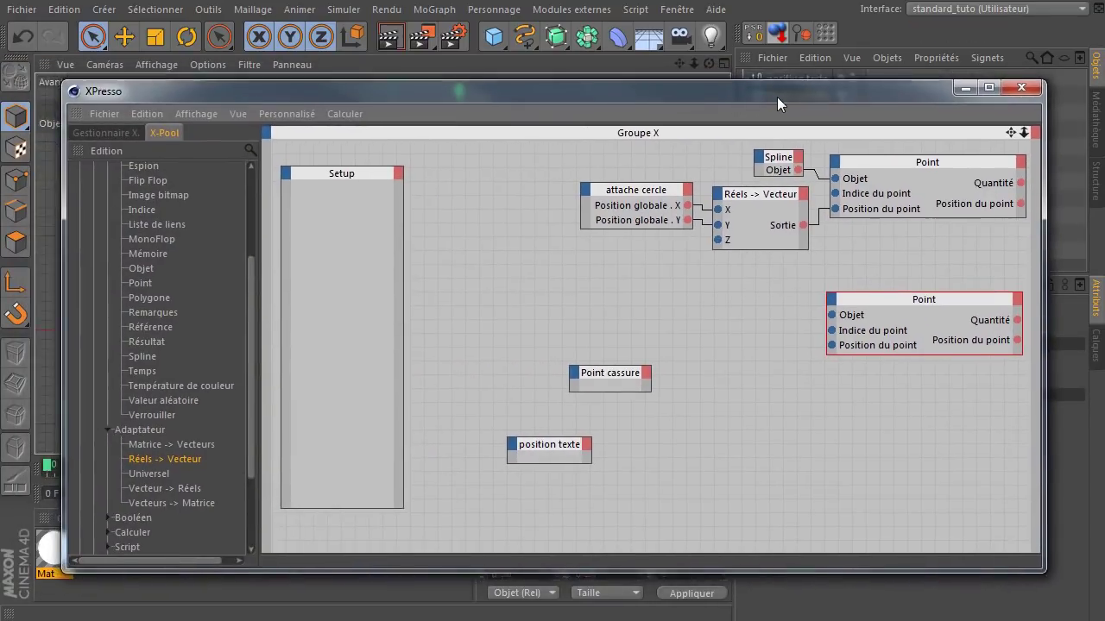
Step: Duplicate the Réels -> Vecteur node below the original, wire the copy's Sortie to the lower Point node's Position du point, and position it below Spline's intended space
click(757, 211)
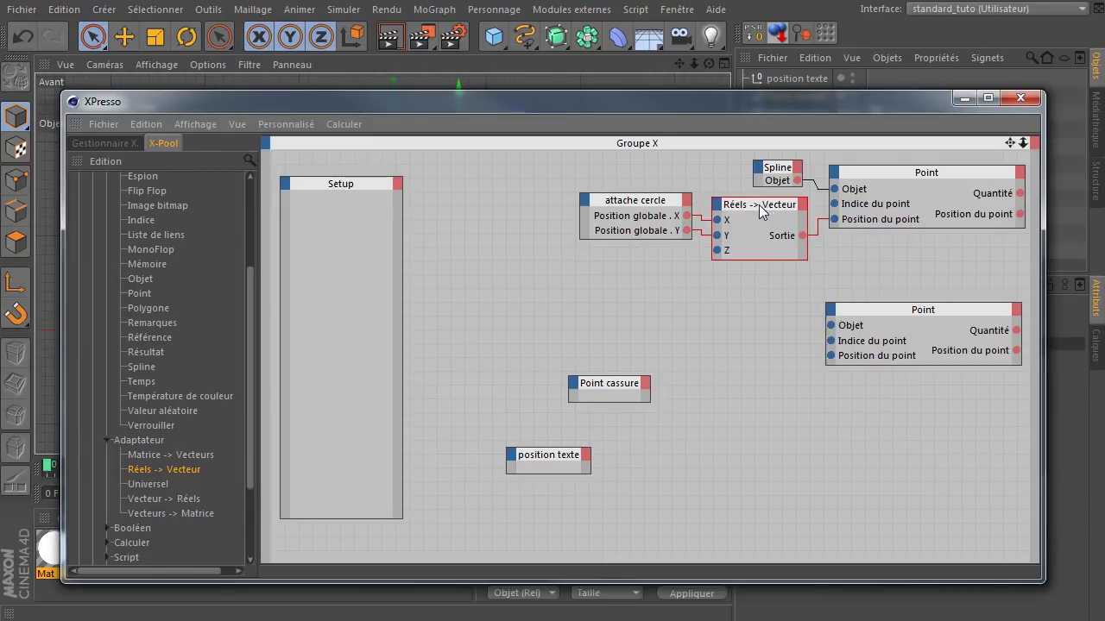
ctrl+drag(759, 211, 830, 356)
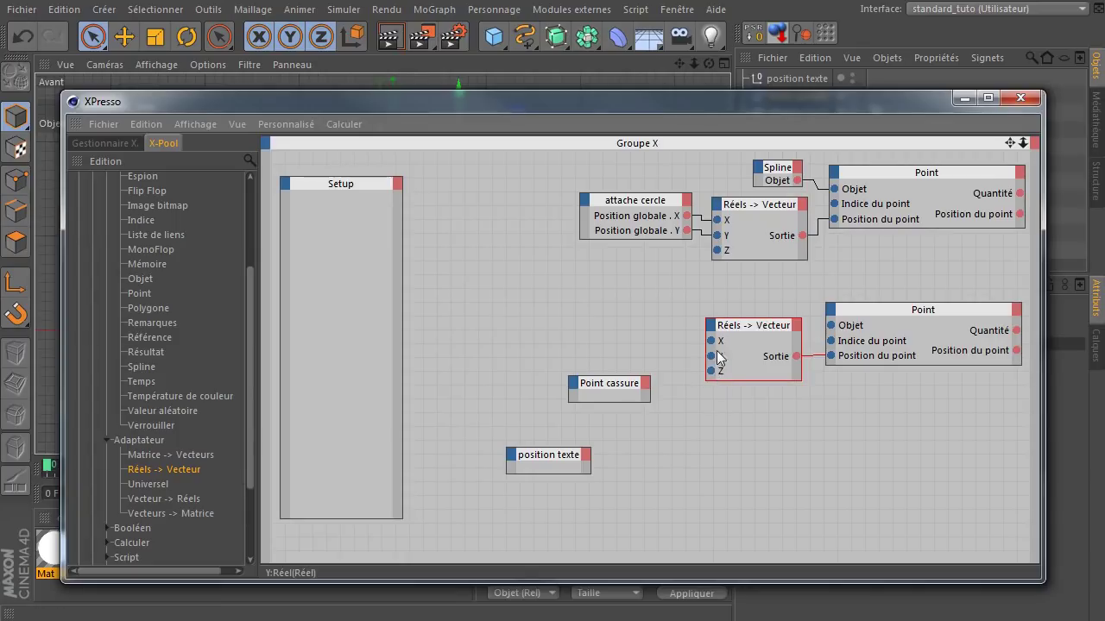
drag(532, 102, 1038, 389)
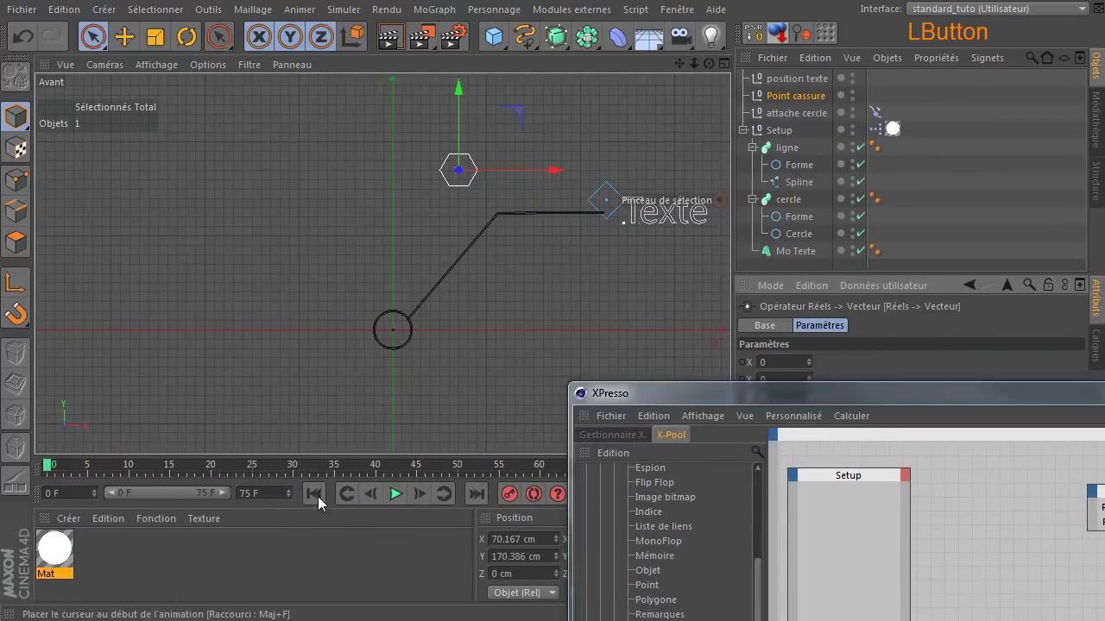
drag(1040, 394, 532, 104)
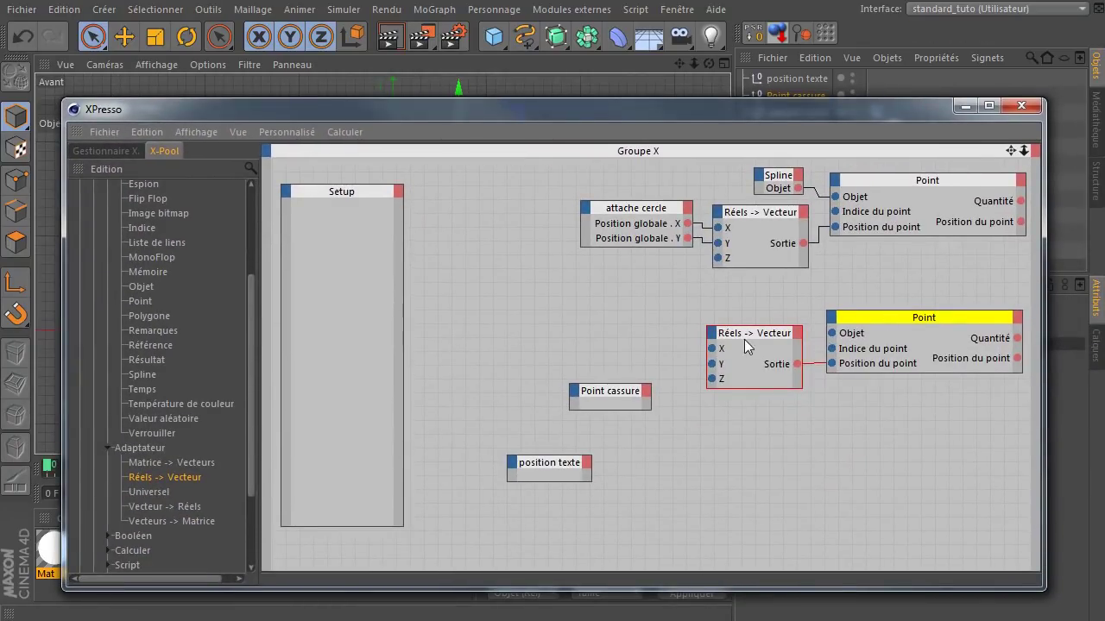
drag(738, 336, 739, 375)
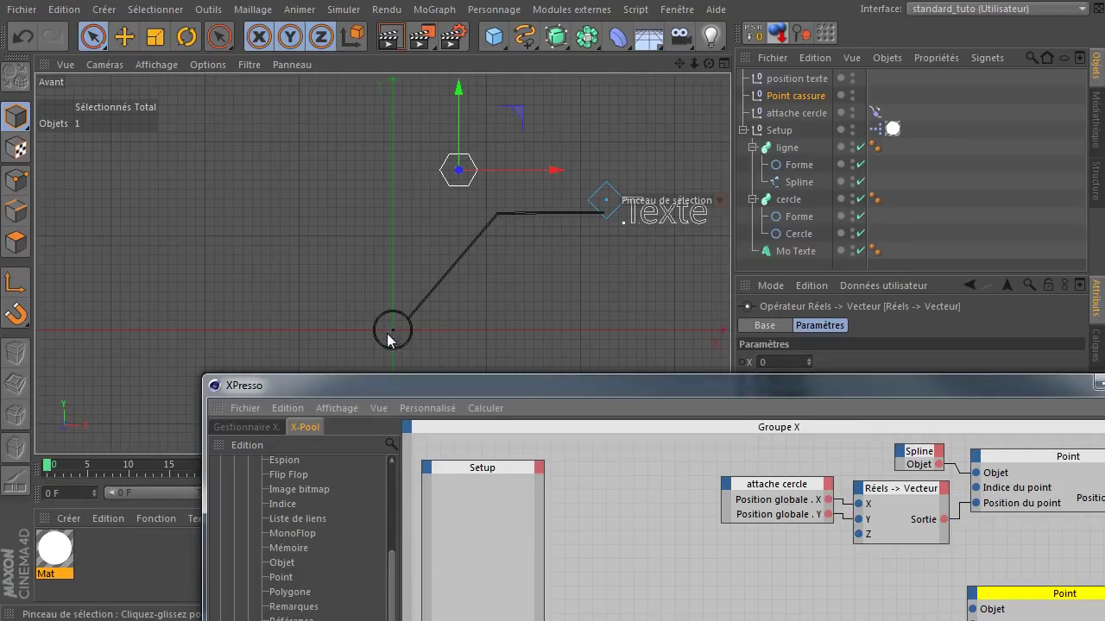
Step: Duplicate the Spline node, connect the copy's Objet output to the lower Point node's Objet input, and refresh the scene at frame 0
drag(590, 385, 422, 127)
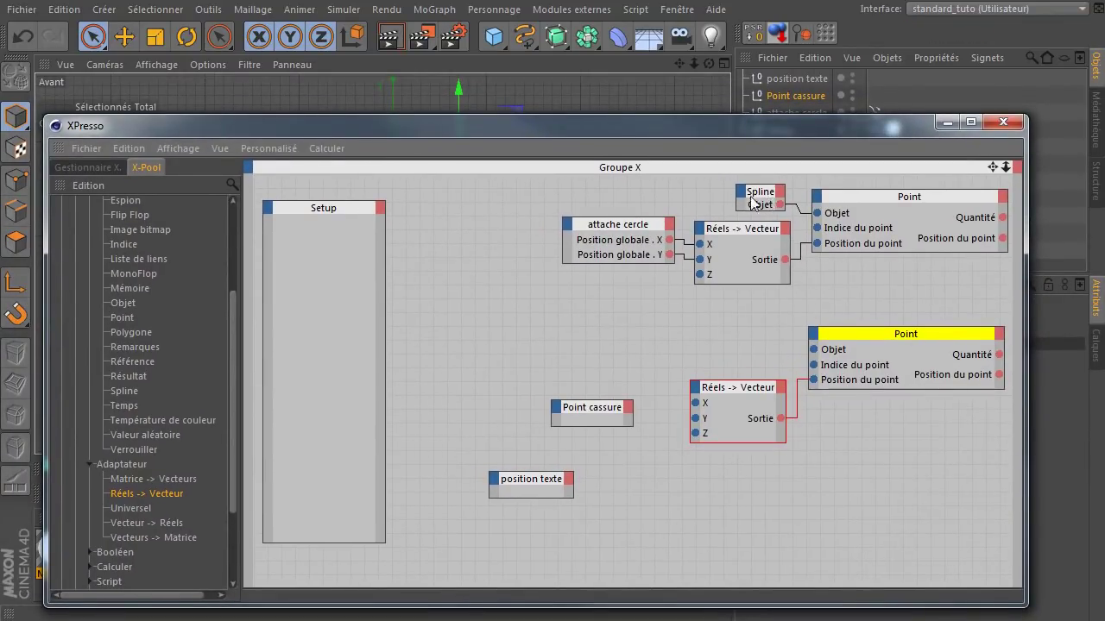
mouse_move(777, 129)
mouse_down()
mouse_move(801, 275)
mouse_move(788, 135)
mouse_up()
click(779, 206)
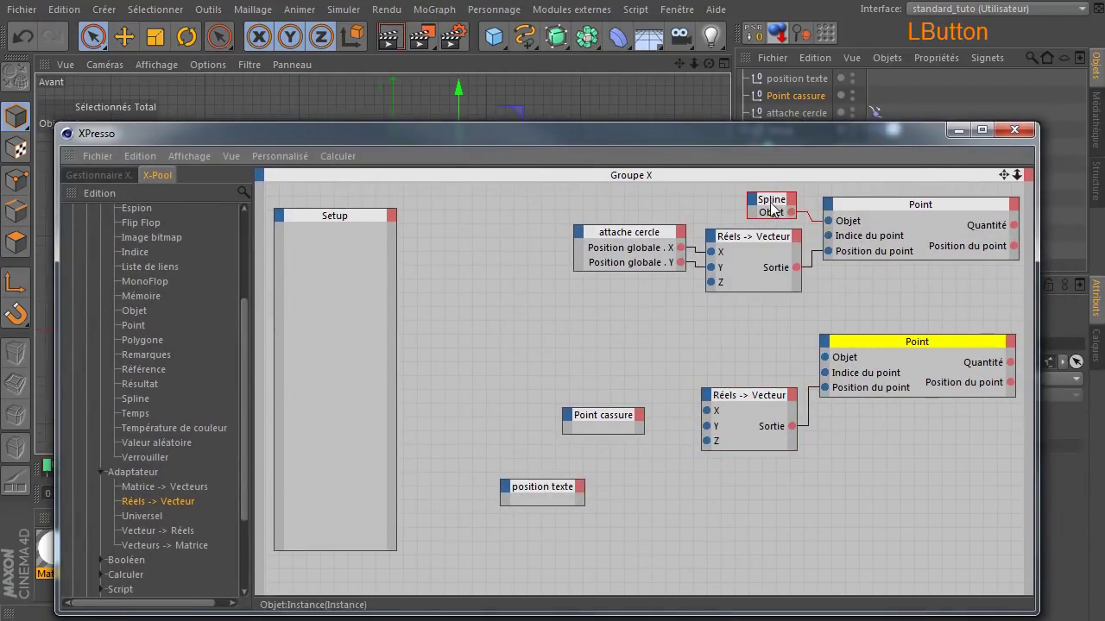
ctrl+drag(772, 207, 768, 348)
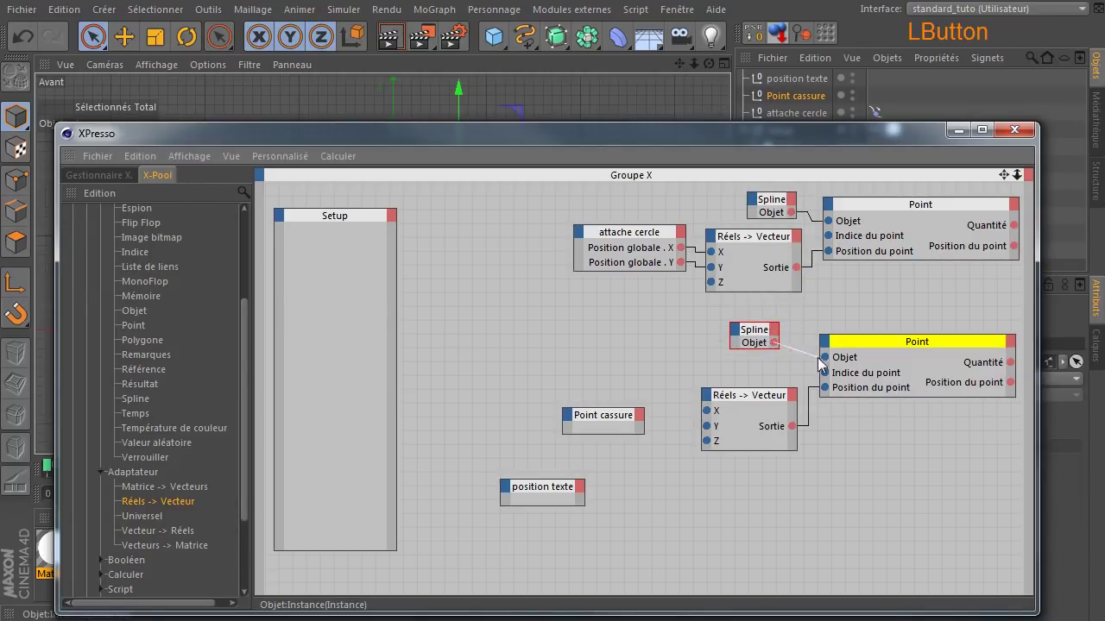
drag(817, 357, 824, 358)
drag(634, 133, 1093, 455)
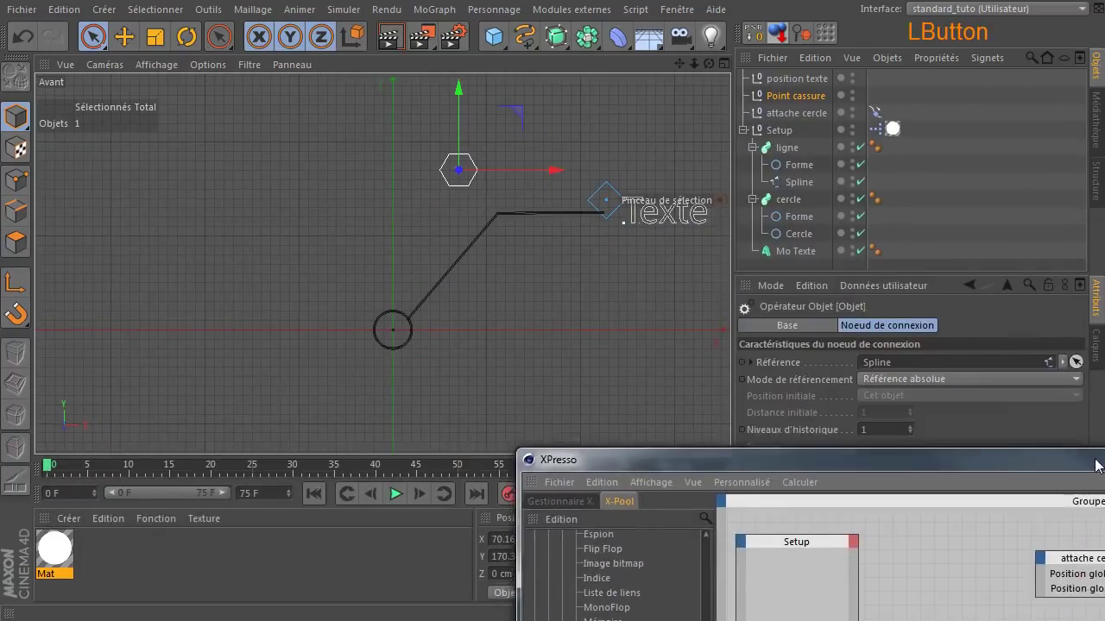
click(319, 491)
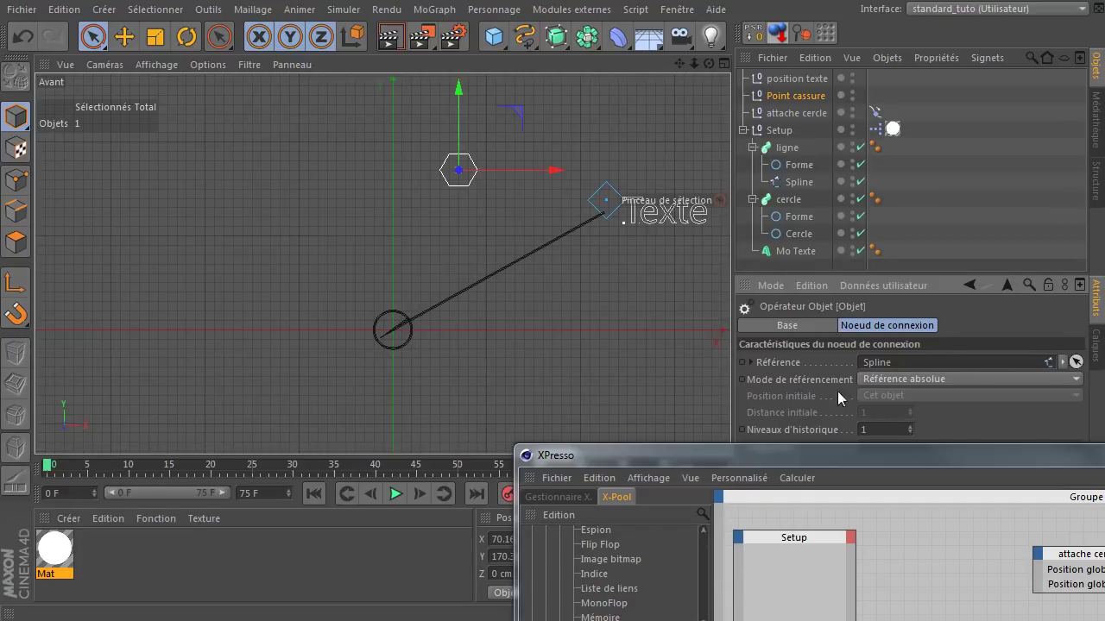
Step: Move the Point cassure node up and to the left in the graph, and add Position globale X and Y outputs to it
drag(788, 451, 329, 63)
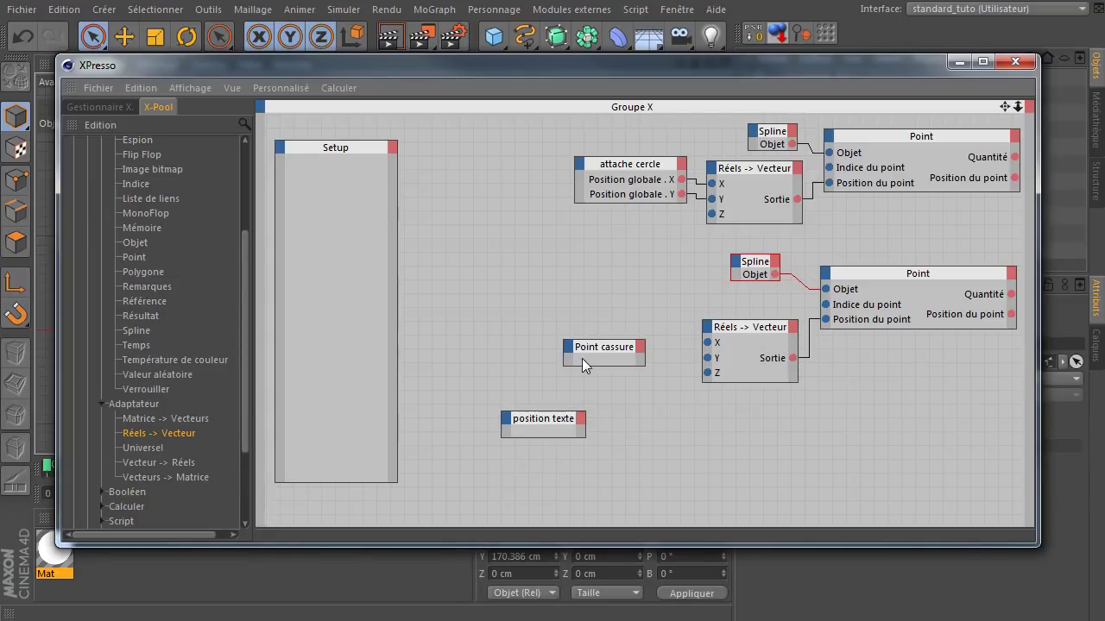
drag(608, 351, 539, 302)
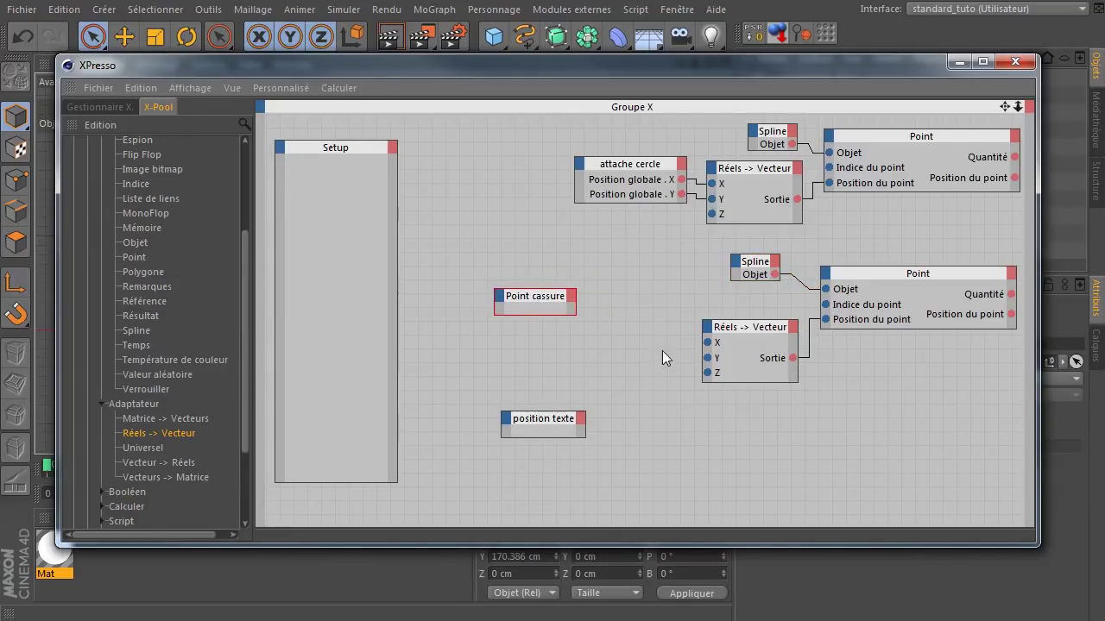
click(574, 298)
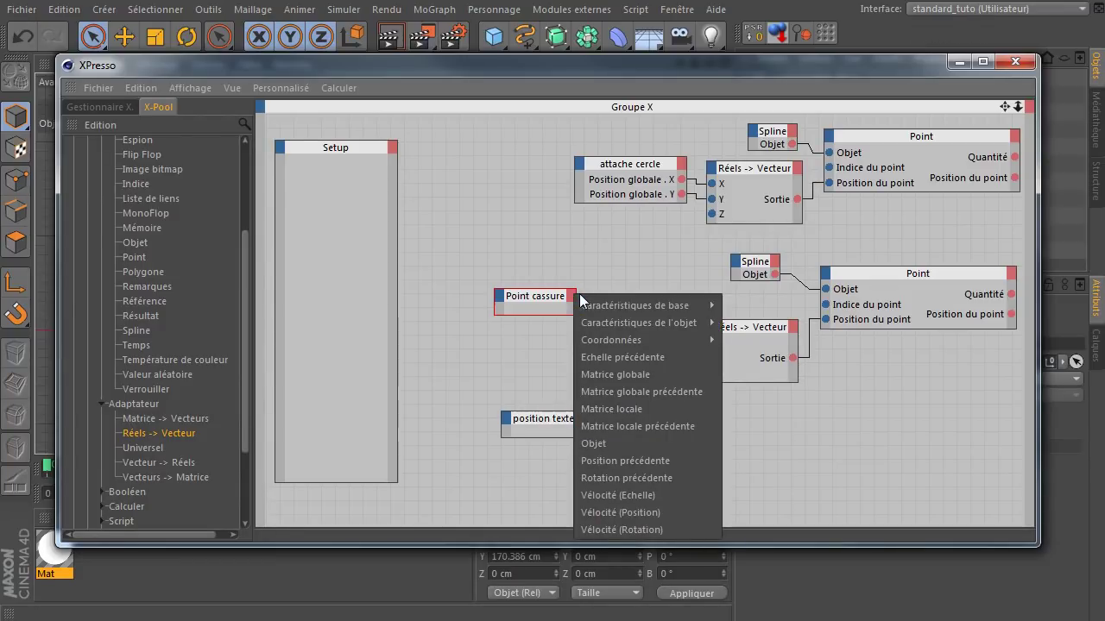
mouse_move(622, 340)
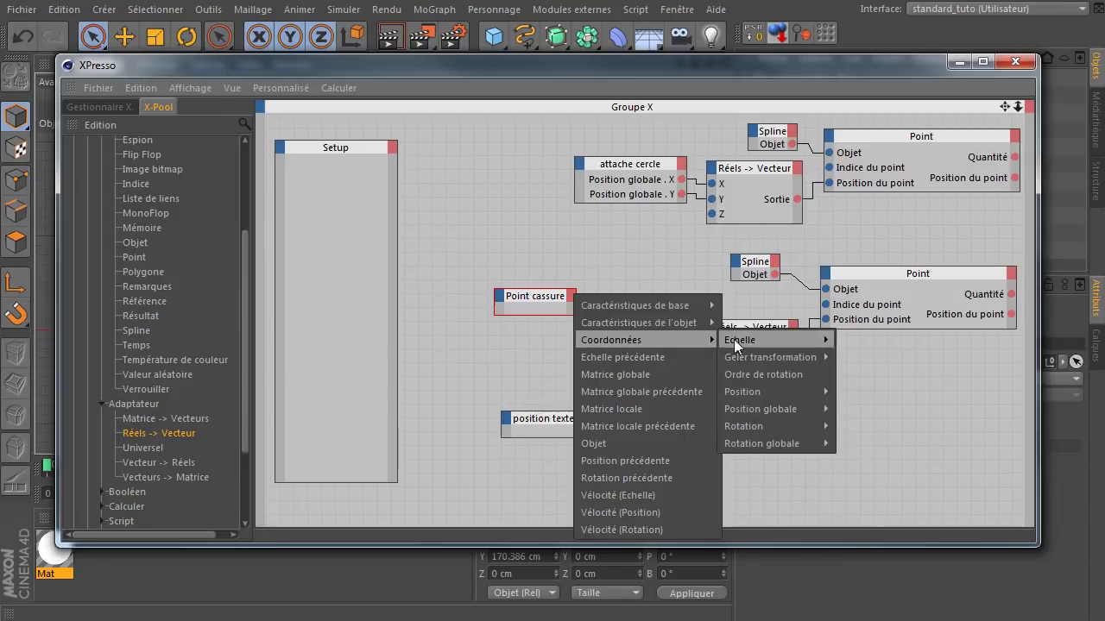
mouse_move(781, 408)
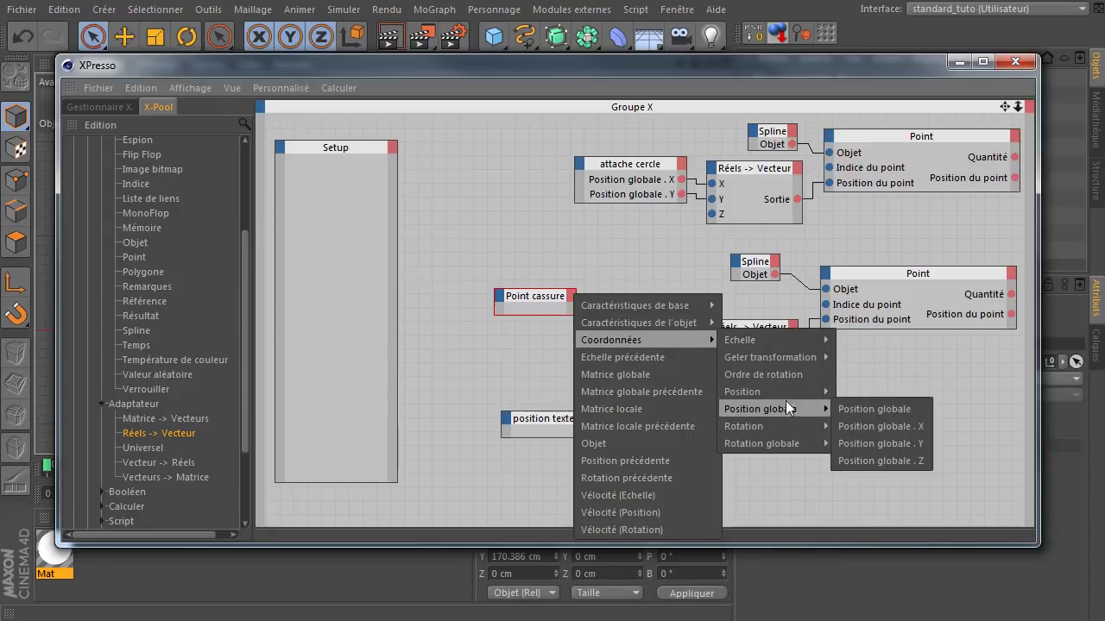
click(880, 423)
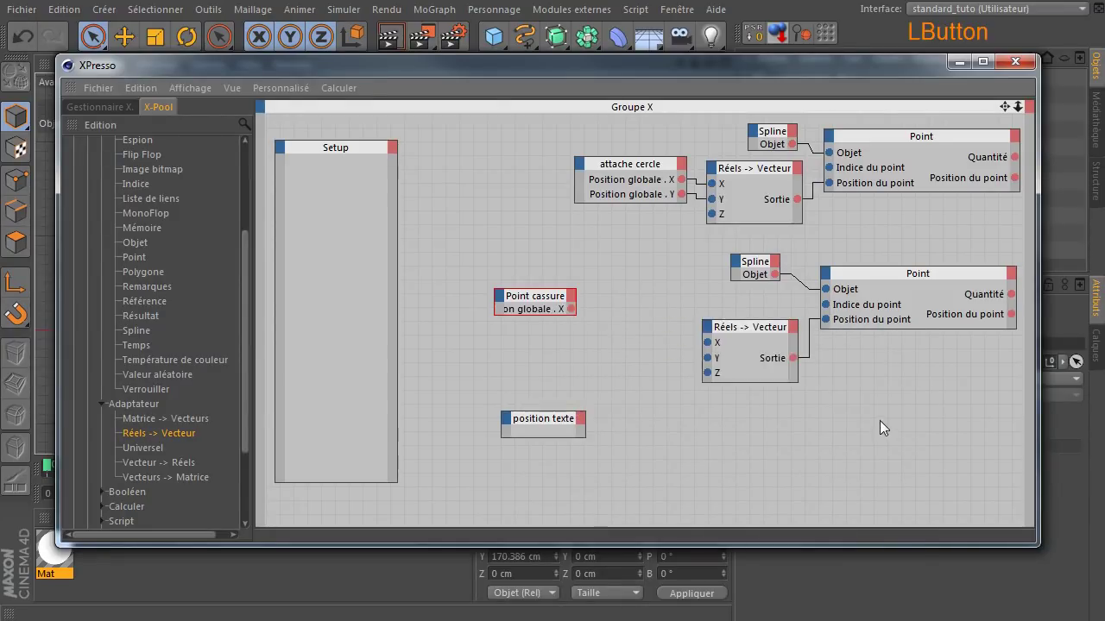
click(571, 296)
mouse_move(622, 346)
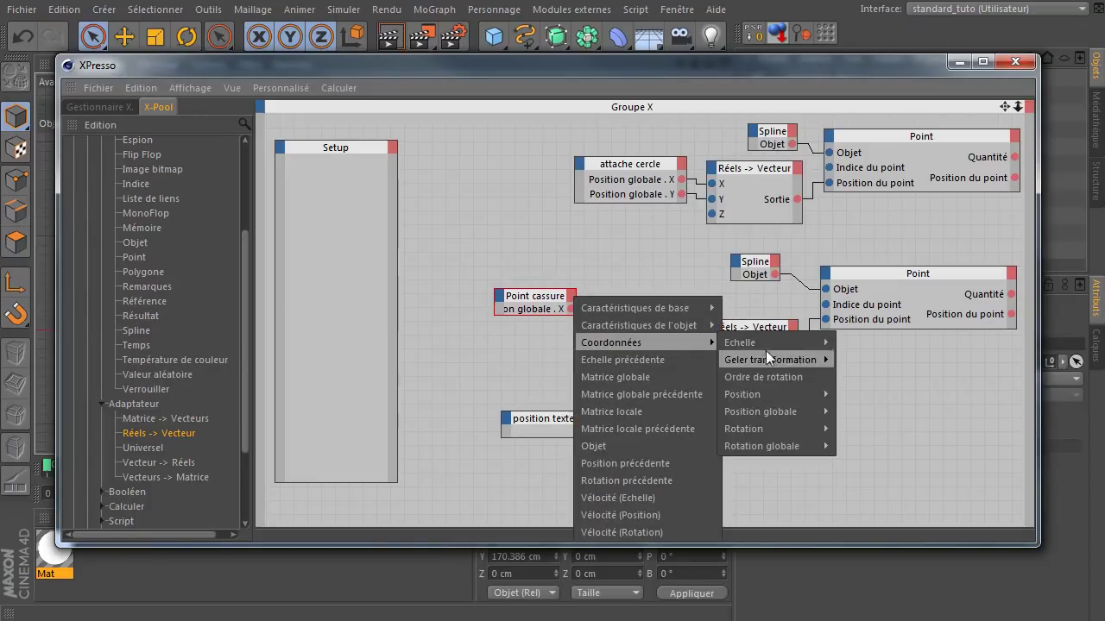
mouse_move(799, 409)
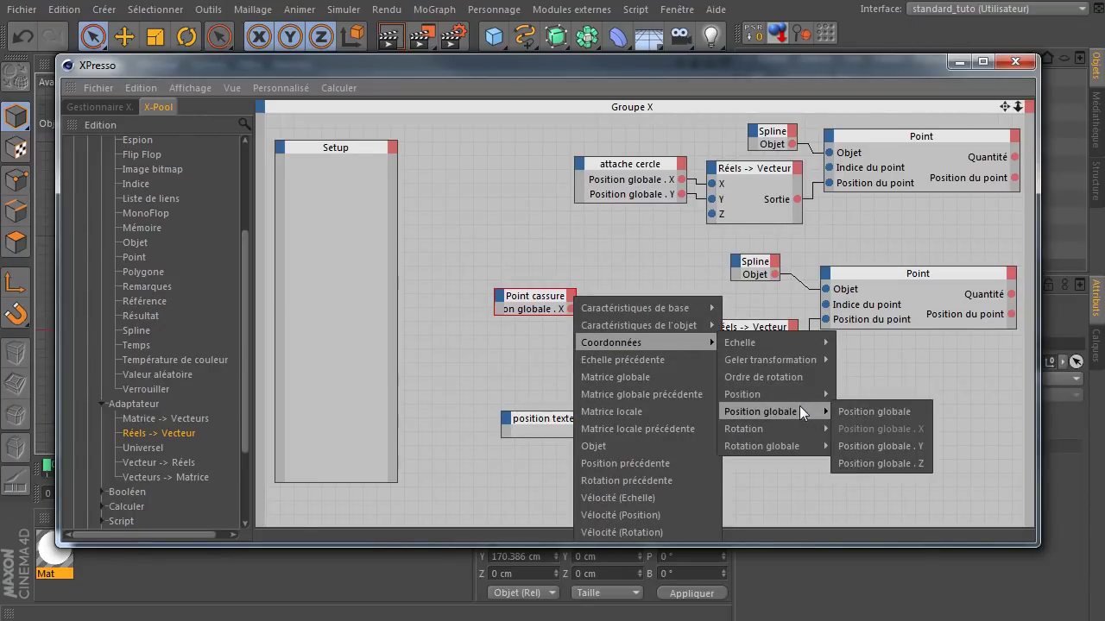
click(863, 446)
Step: Expand the Point cassure node and connect its global X and Y positions to the X and Y inputs of the lower Réels -> Vecteur node
ctrl+click(538, 302)
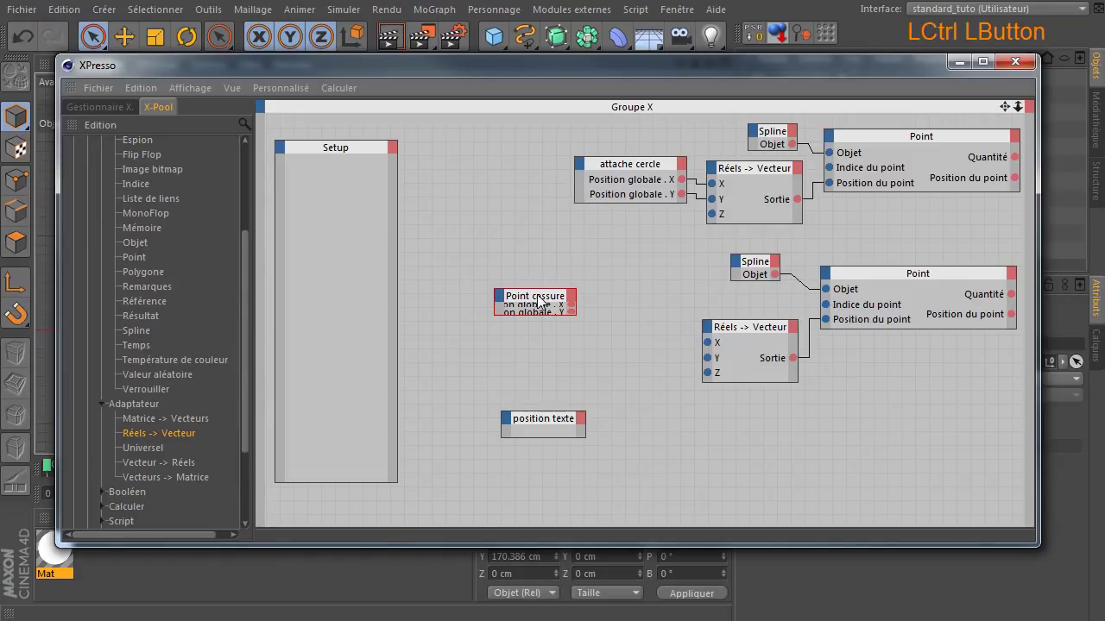
drag(601, 312, 707, 342)
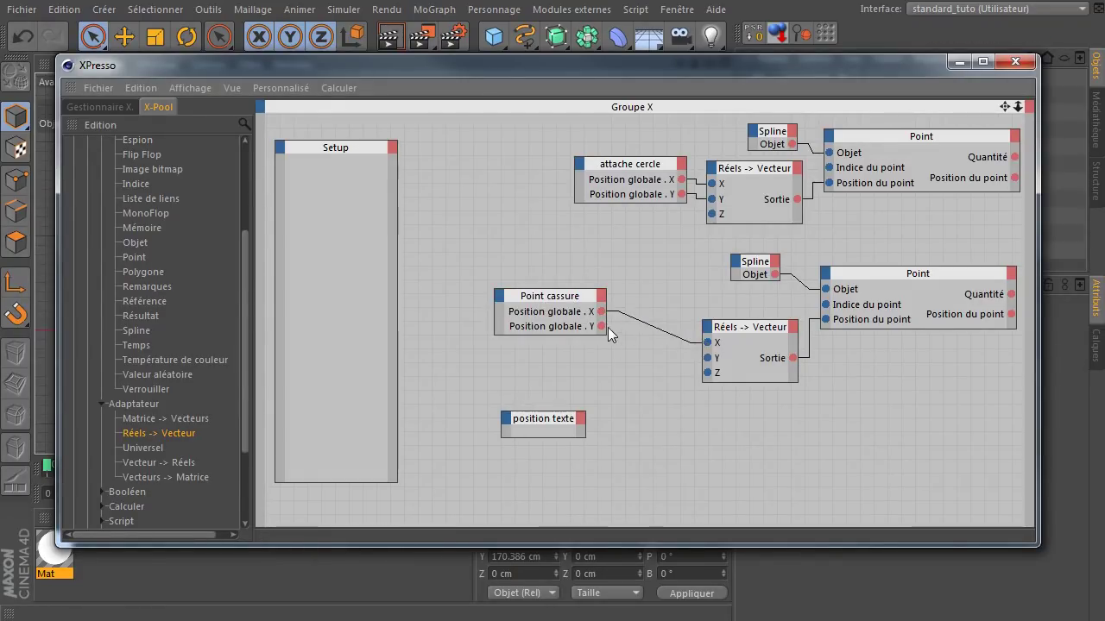
drag(600, 327, 708, 358)
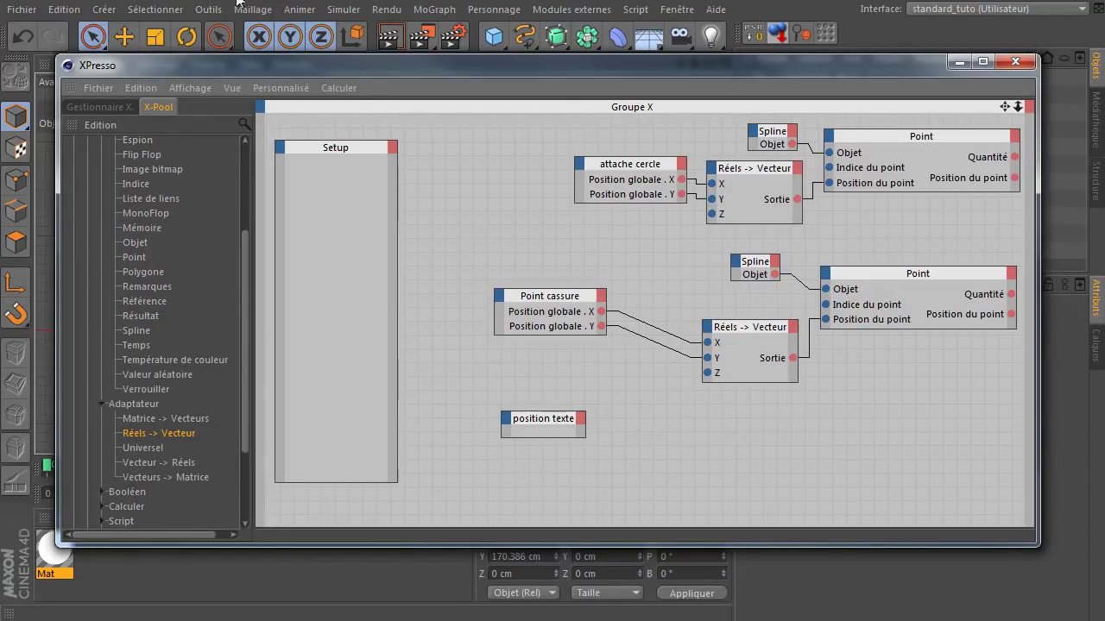
Step: Test the break-point link by moving the Point cassure null down and slightly right in the front view
drag(271, 69, 737, 487)
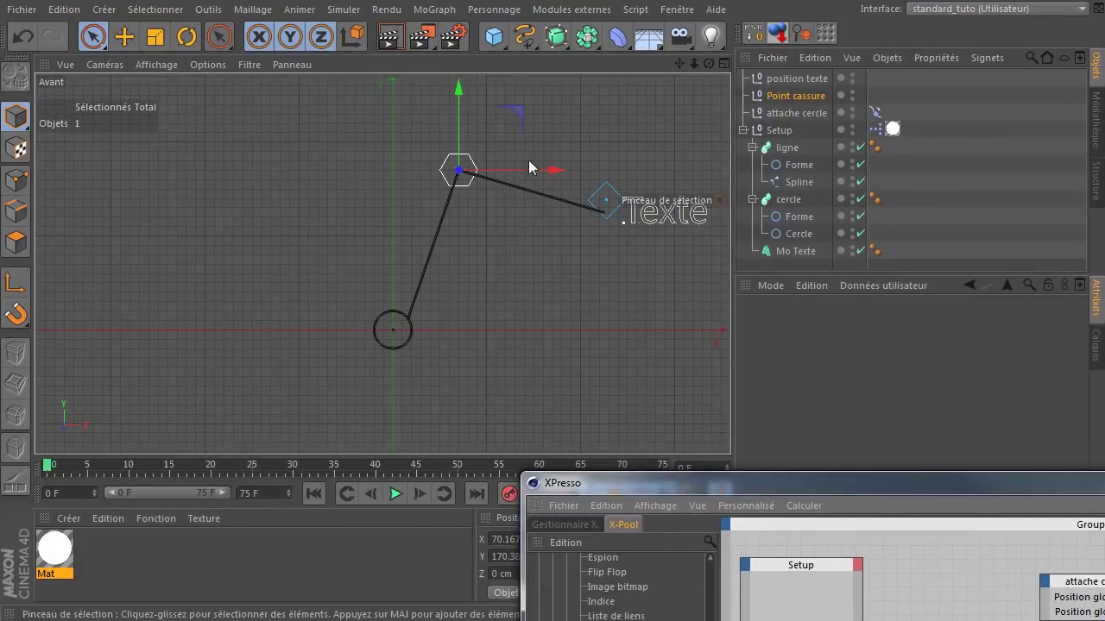
click(804, 97)
drag(518, 119, 525, 176)
drag(850, 478, 386, 92)
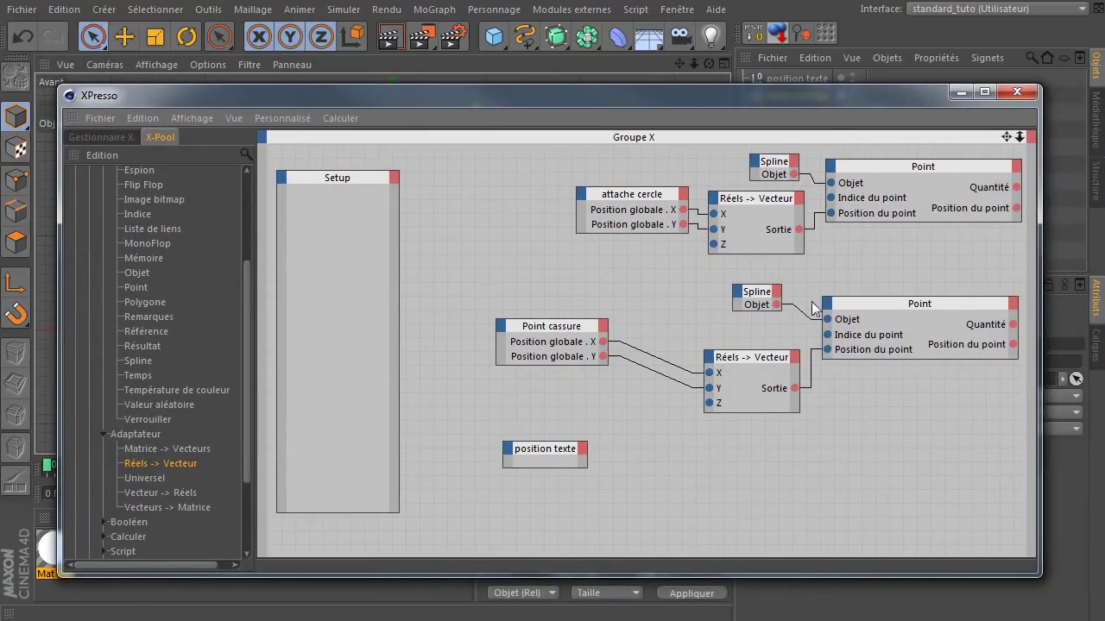
Step: Align the lower Point, Spline, Réels -> Vecteur and Point cassure nodes in a compact row beneath the attache cercle chain
drag(876, 305, 877, 283)
ctrl+drag(754, 295, 775, 276)
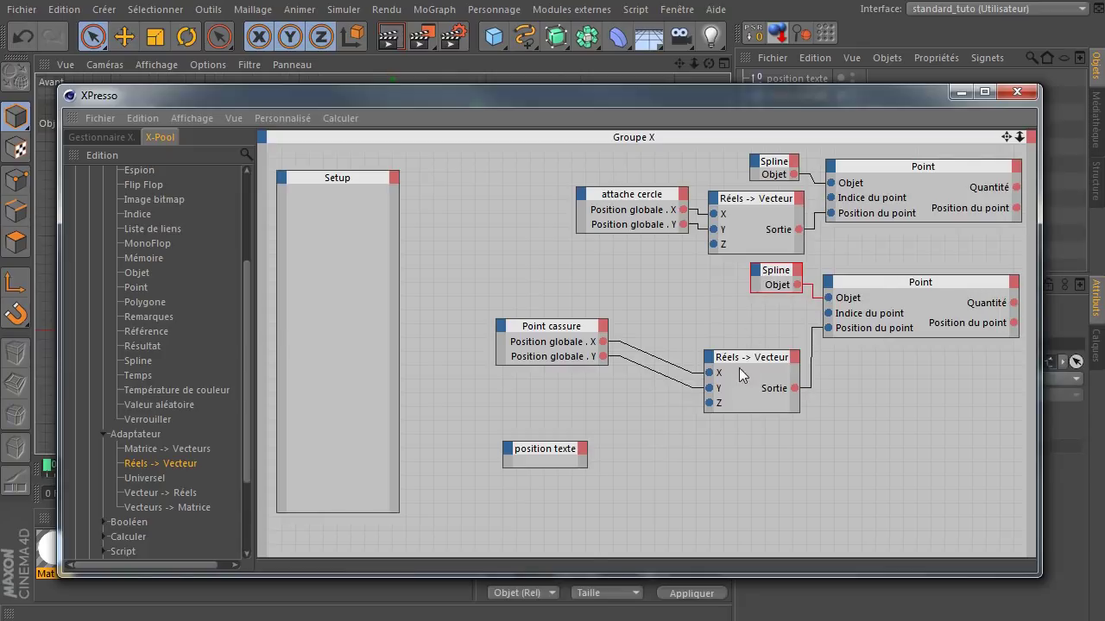
ctrl+drag(746, 360, 748, 319)
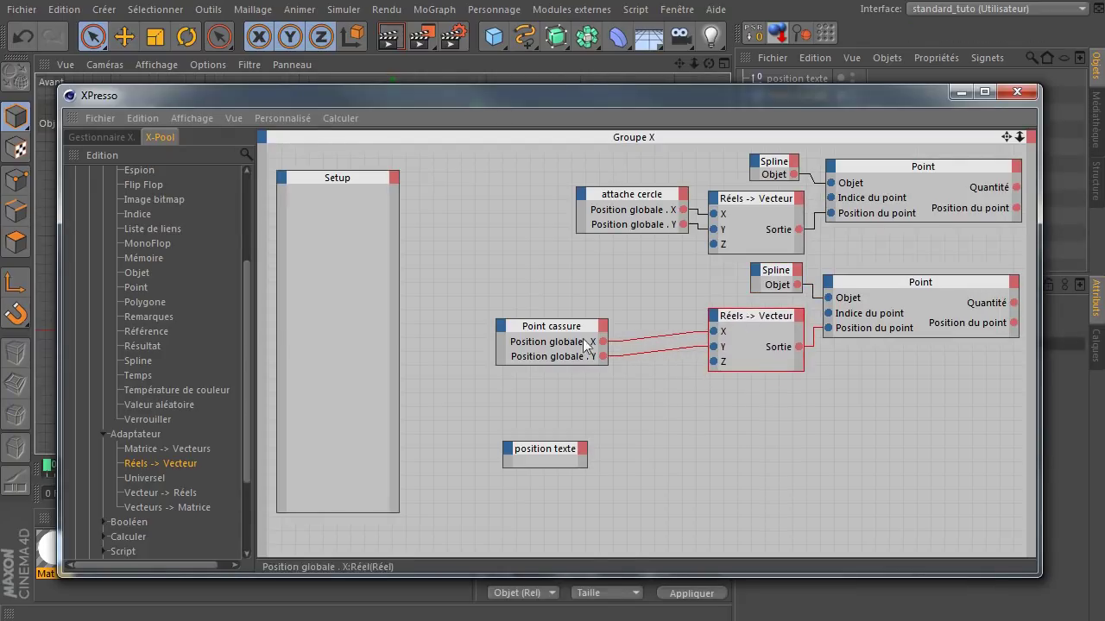
drag(548, 331, 628, 317)
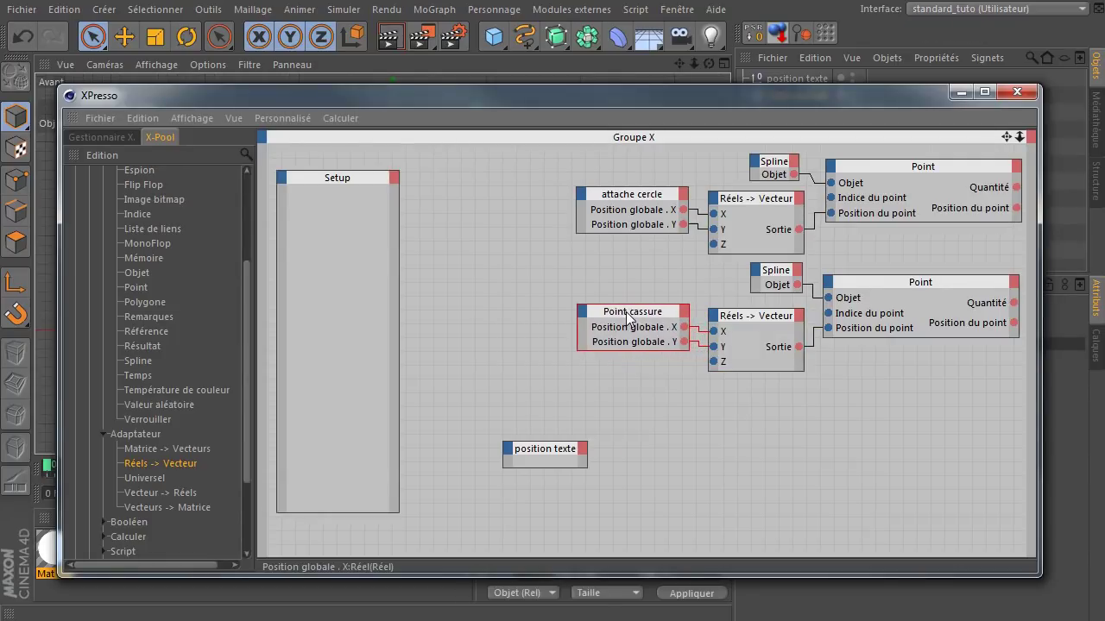
click(642, 351)
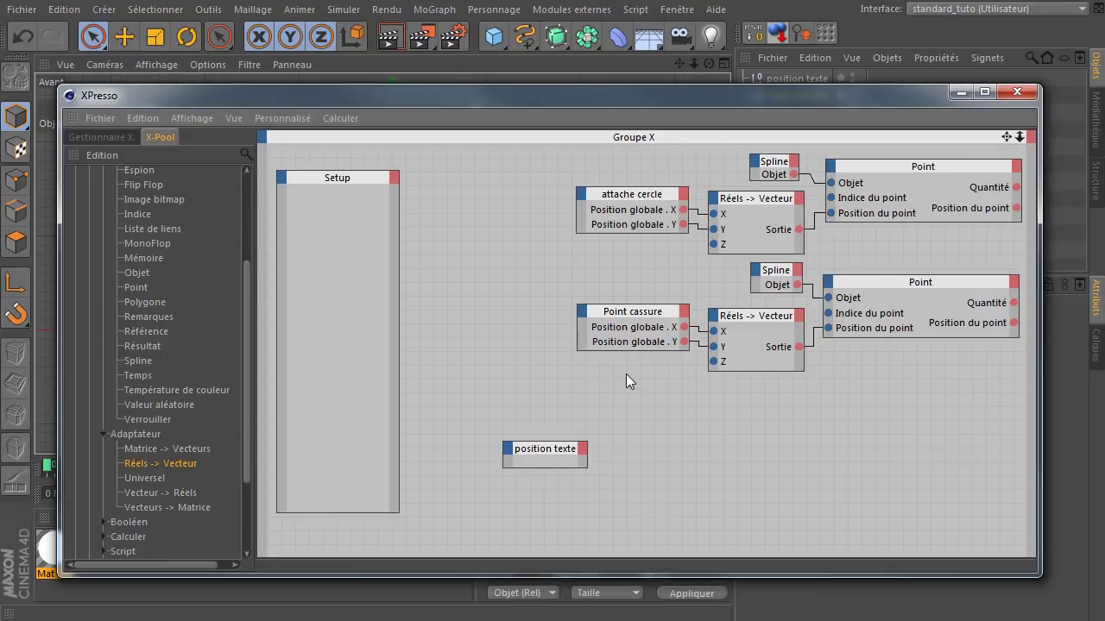
Step: Shift the position texte node slightly down and to the right in the XPresso graph
mouse_move(534, 454)
mouse_down()
mouse_move(500, 463)
mouse_move(542, 438)
mouse_move(554, 455)
mouse_up()
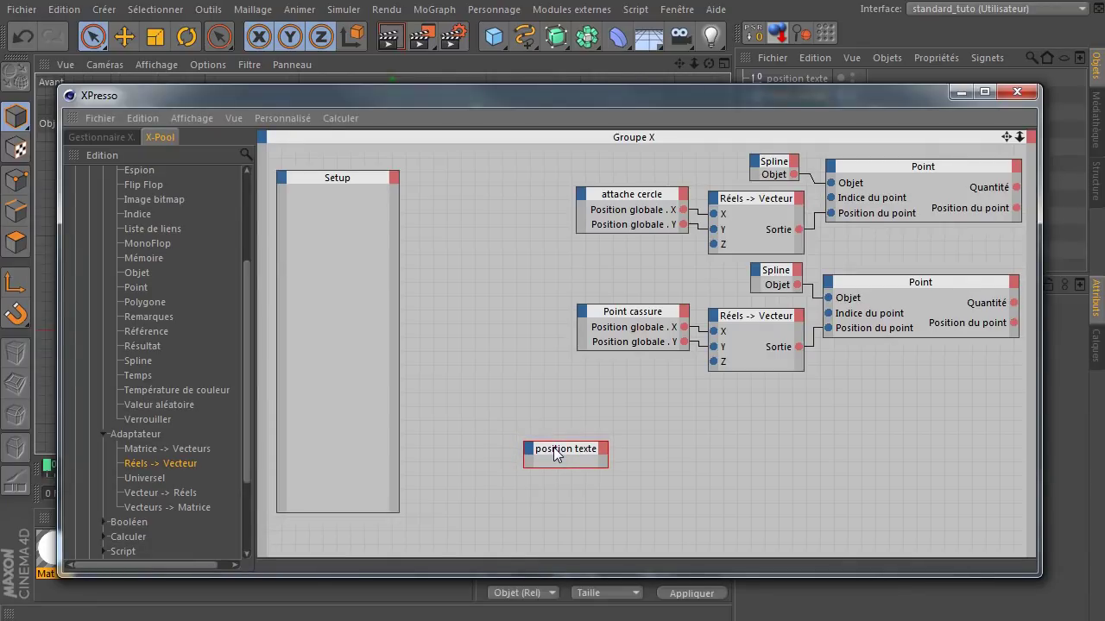
drag(554, 456, 543, 465)
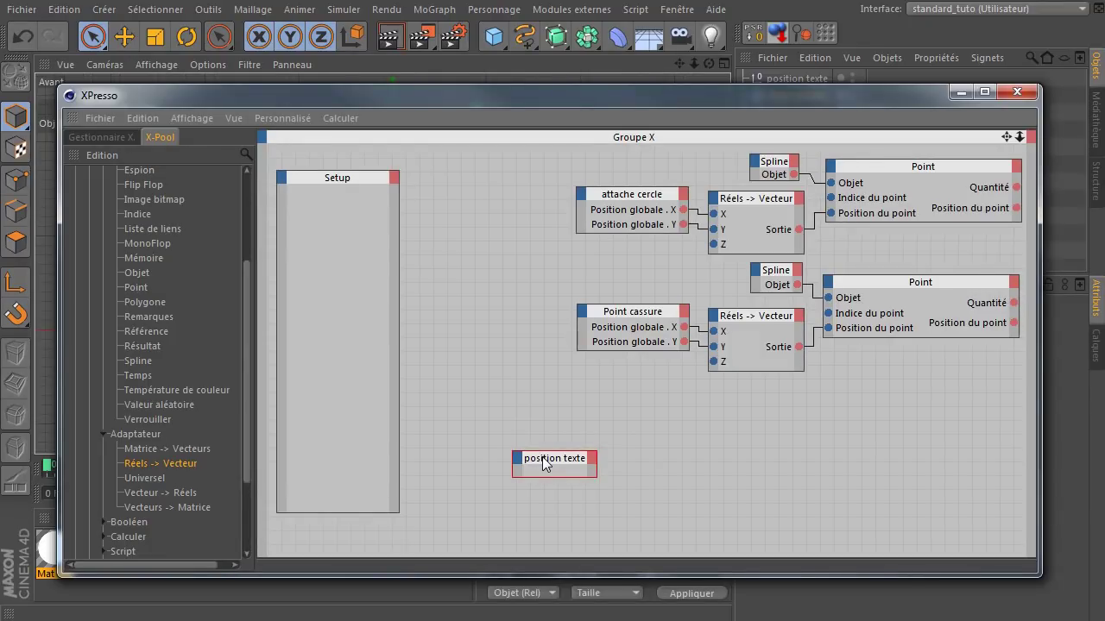
drag(543, 465, 545, 465)
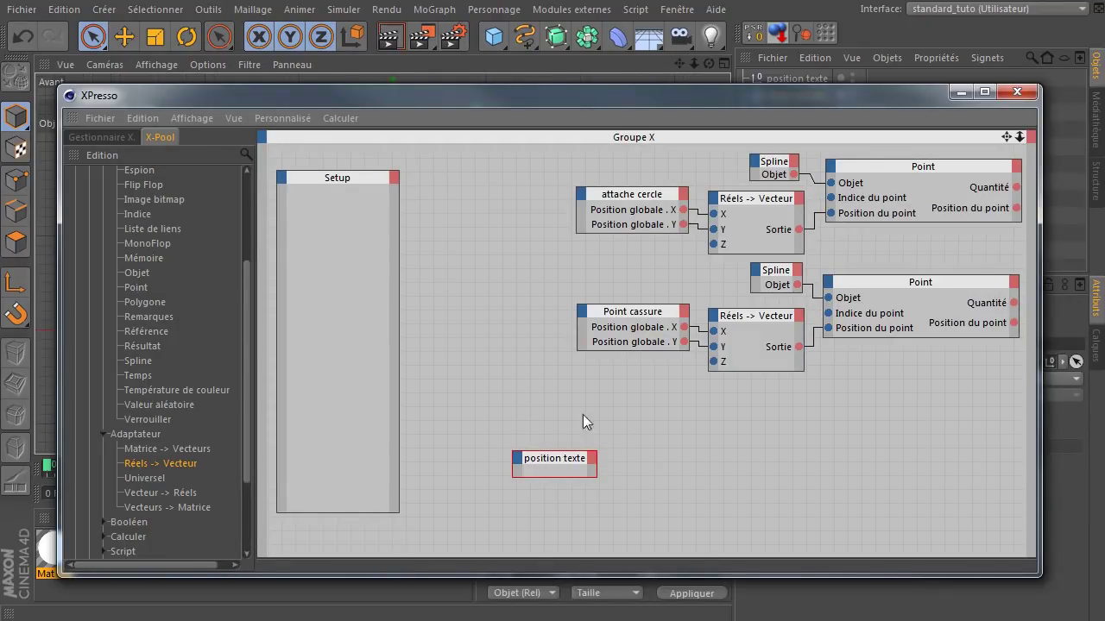
Step: Add the Mo Texte object as a node between Setup and attache cercle in the XPresso graph
drag(743, 92, 745, 293)
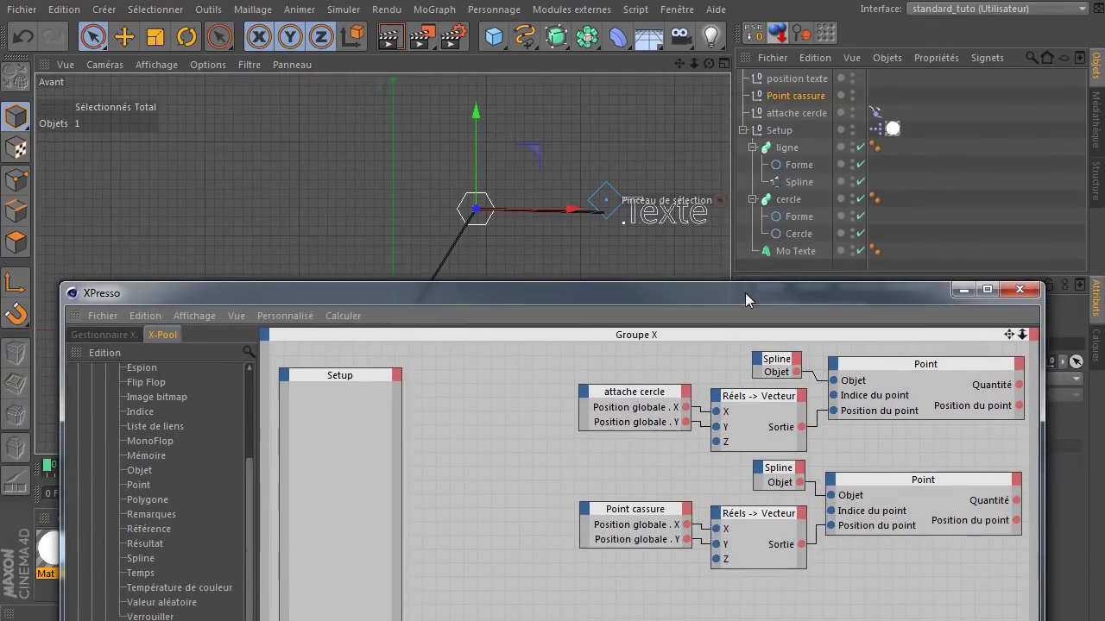
click(789, 252)
drag(803, 252, 482, 439)
drag(553, 293, 521, 92)
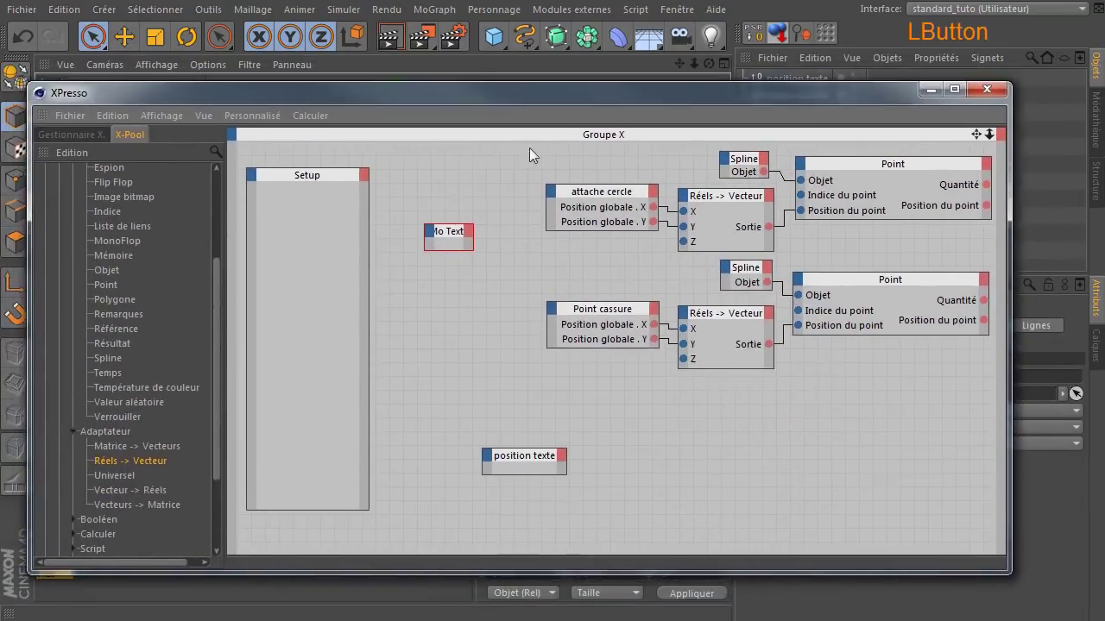
Step: Arrange the position texte and Mo Texte nodes side by side below the Point cassure chain, with Mo Texte on the right
ctrl+click(449, 235)
drag(449, 236, 638, 437)
drag(523, 462, 473, 423)
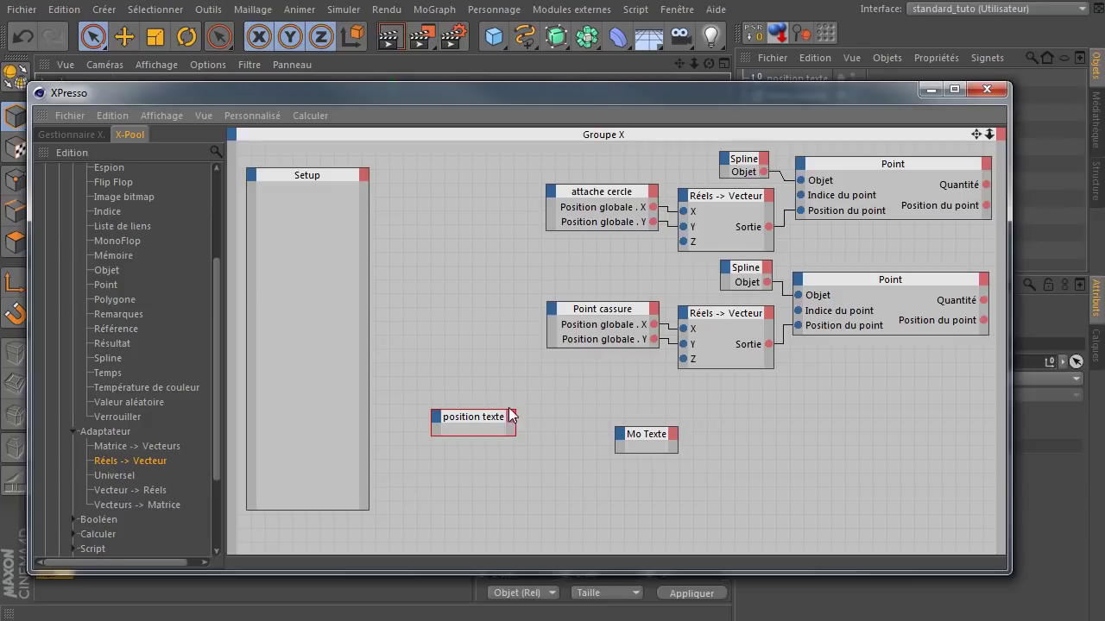
Step: Add Position globale . X and Position globale . Y output ports to the position texte node
click(511, 416)
mouse_move(574, 458)
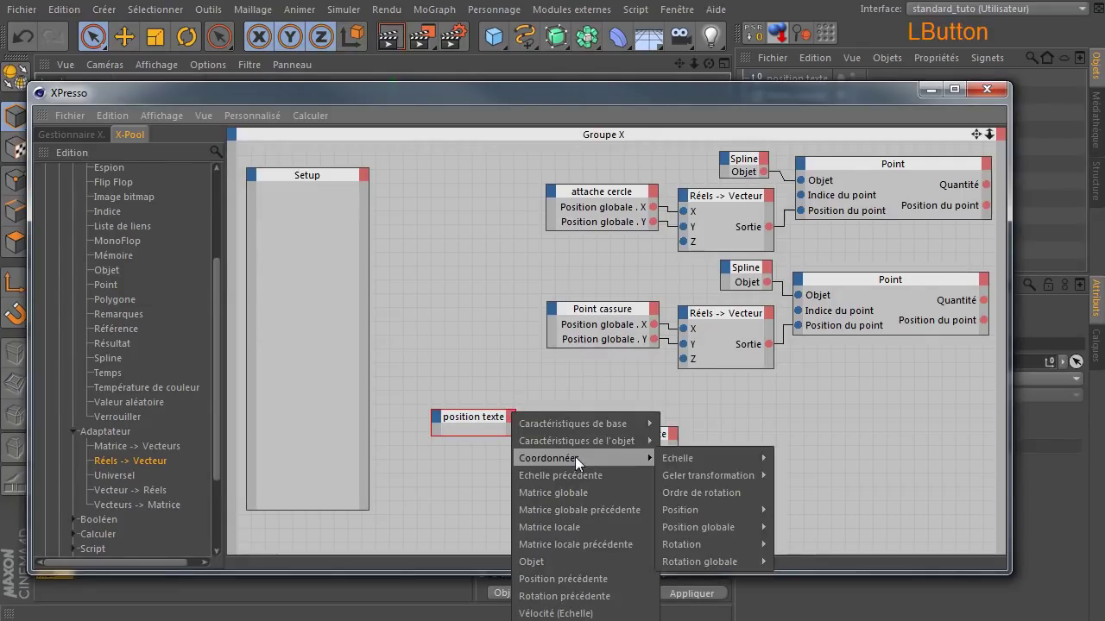
mouse_move(766, 525)
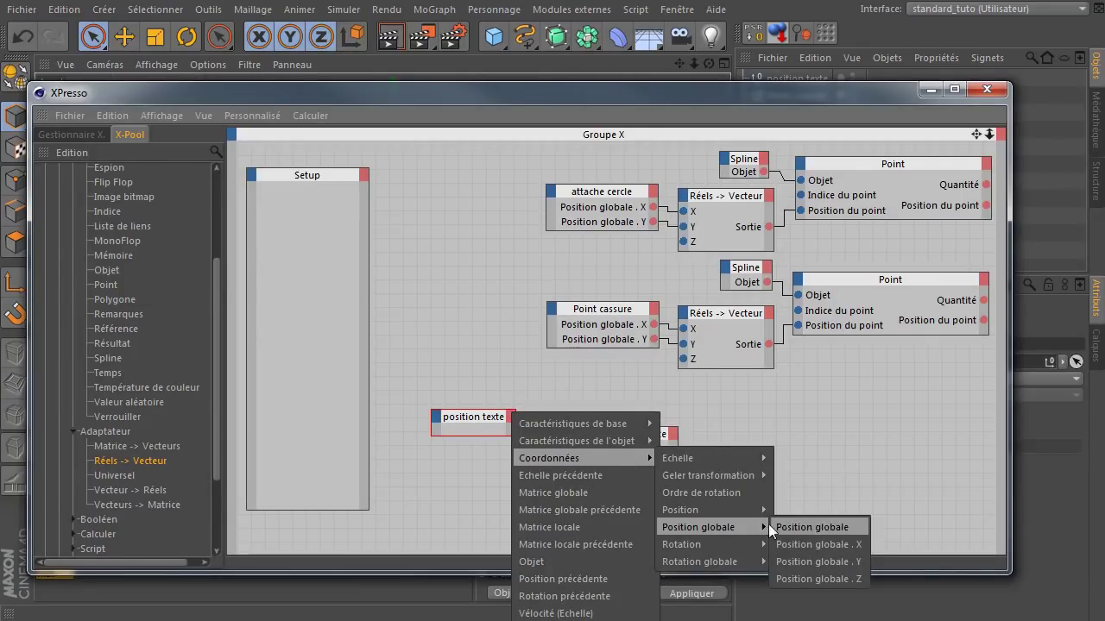
click(820, 545)
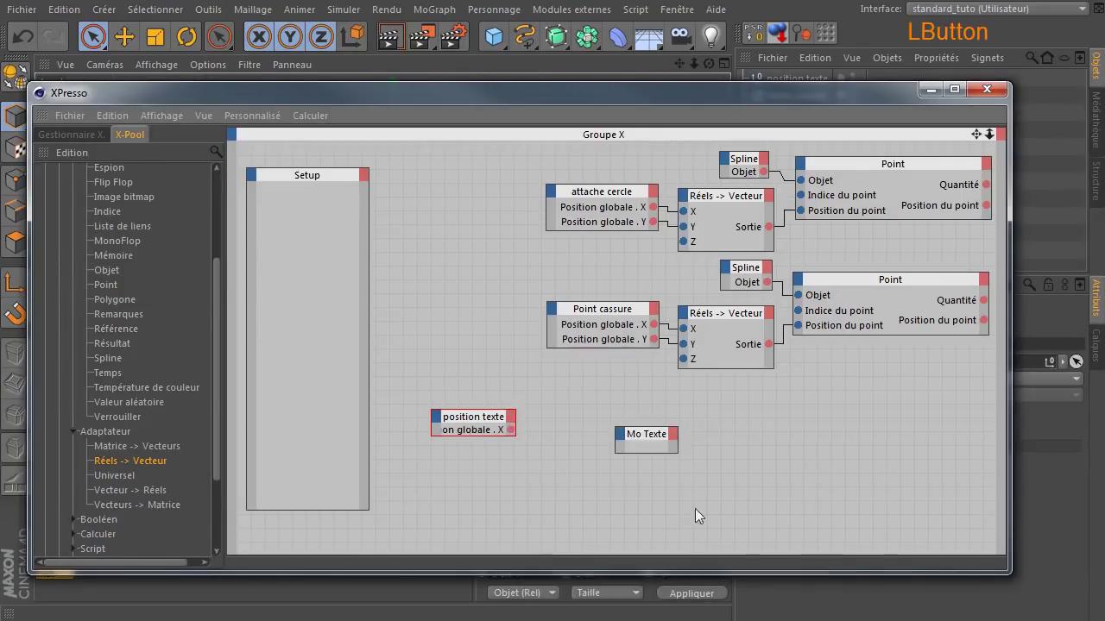
click(511, 416)
mouse_move(607, 461)
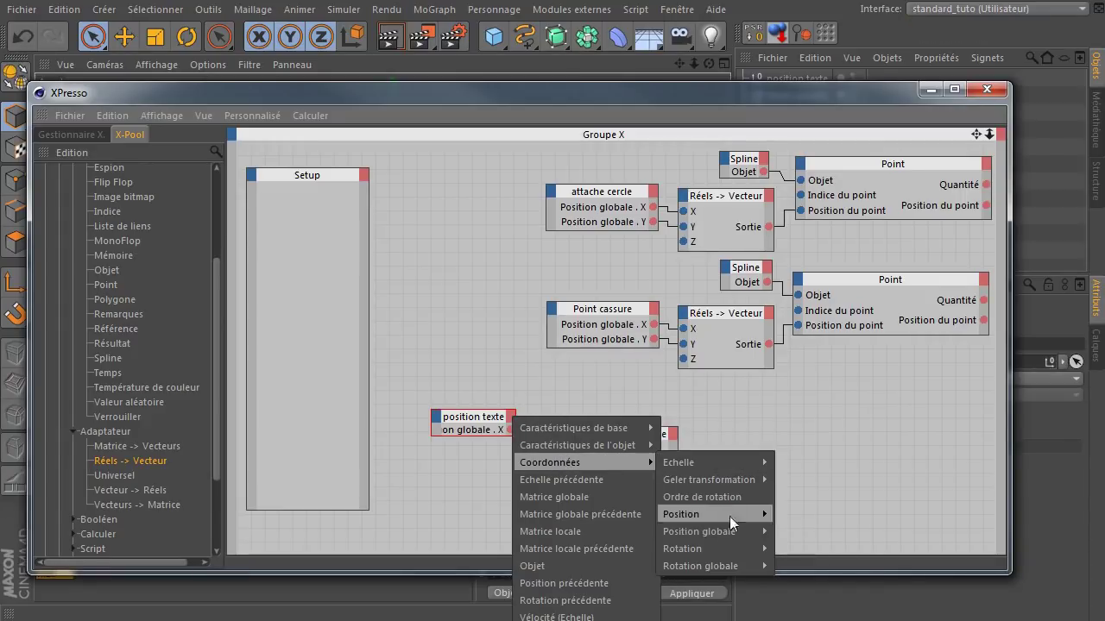
mouse_move(728, 531)
click(818, 567)
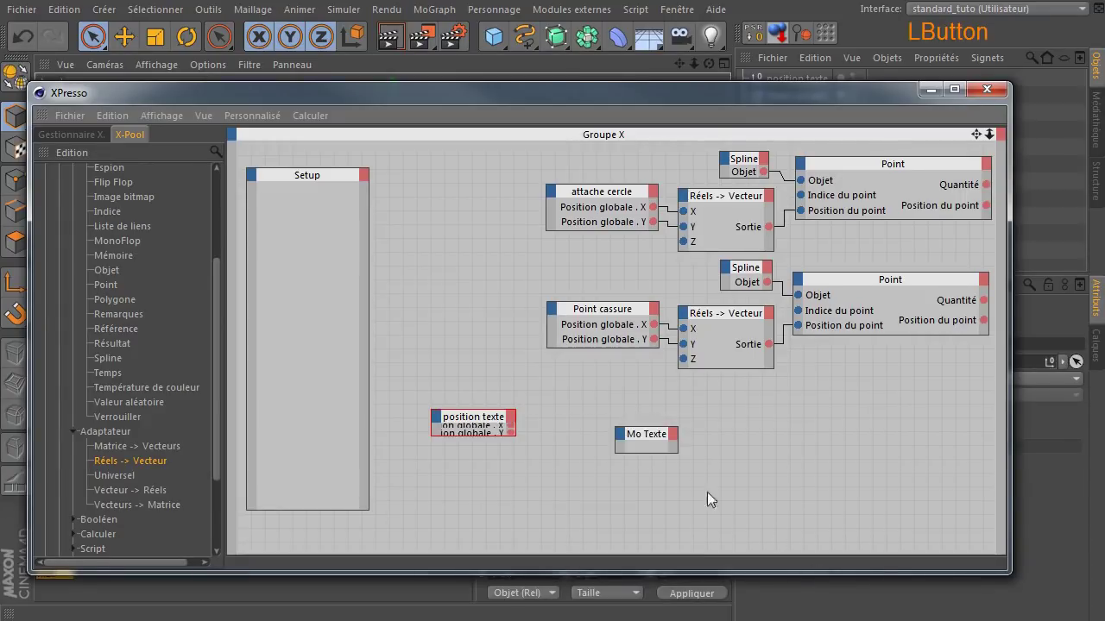
Step: Add Position globale . X and Position globale . Y input ports to the Mo Texte node
click(619, 434)
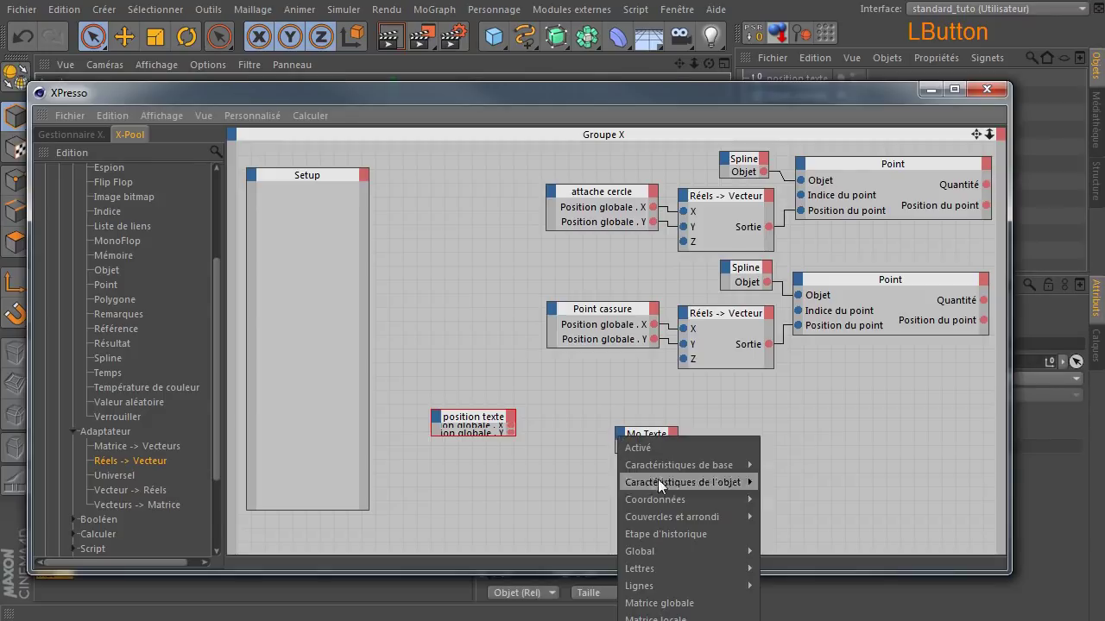
mouse_move(658, 501)
mouse_move(839, 569)
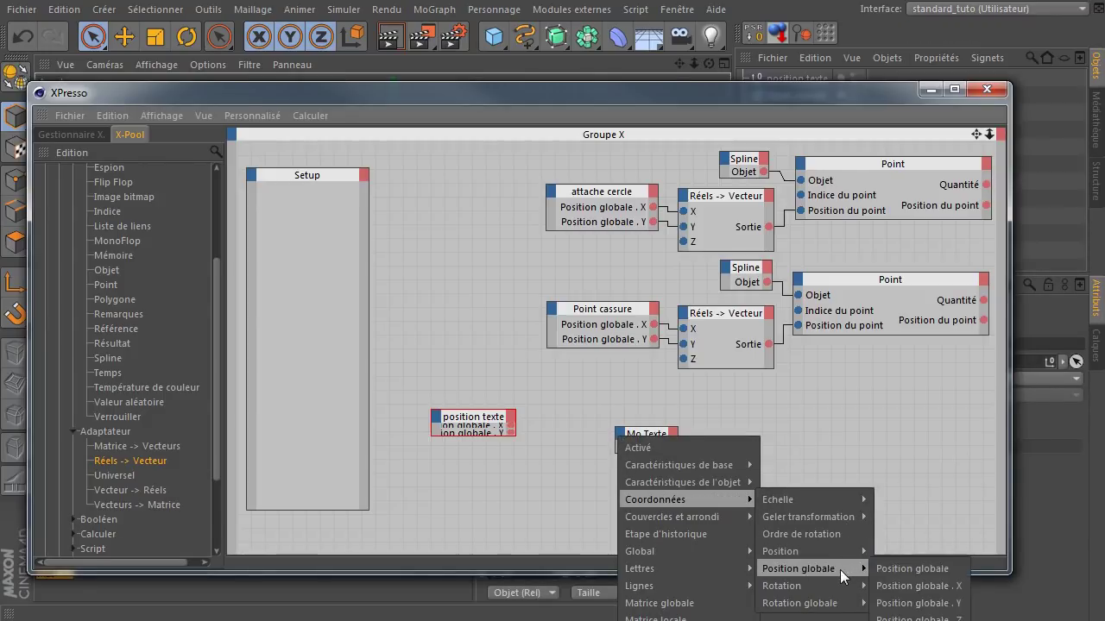
click(914, 584)
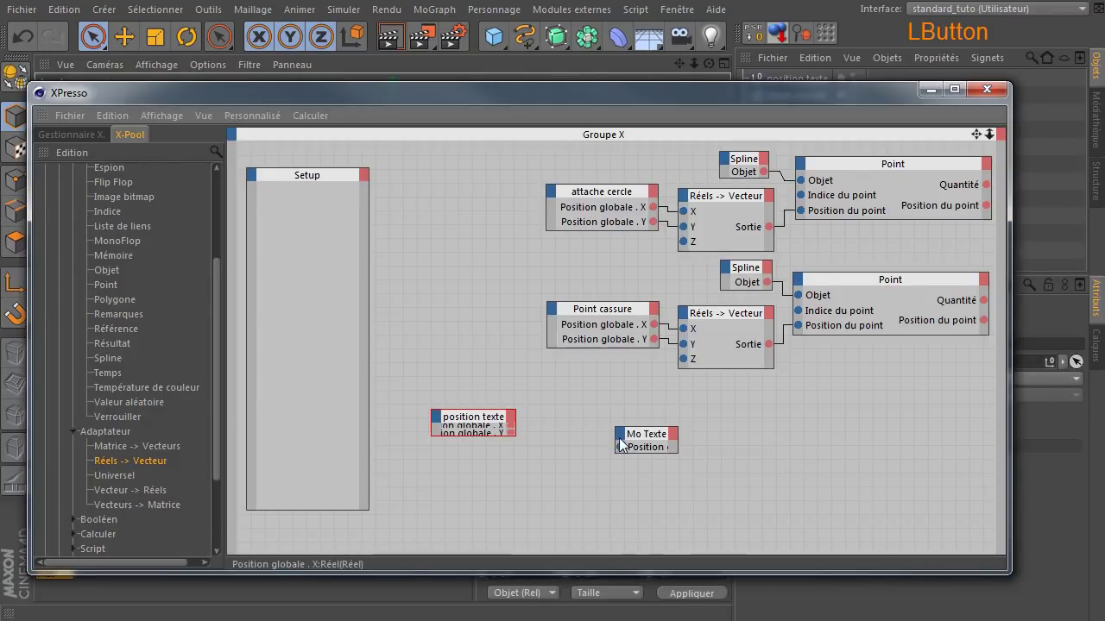
click(620, 442)
mouse_move(653, 498)
mouse_move(814, 506)
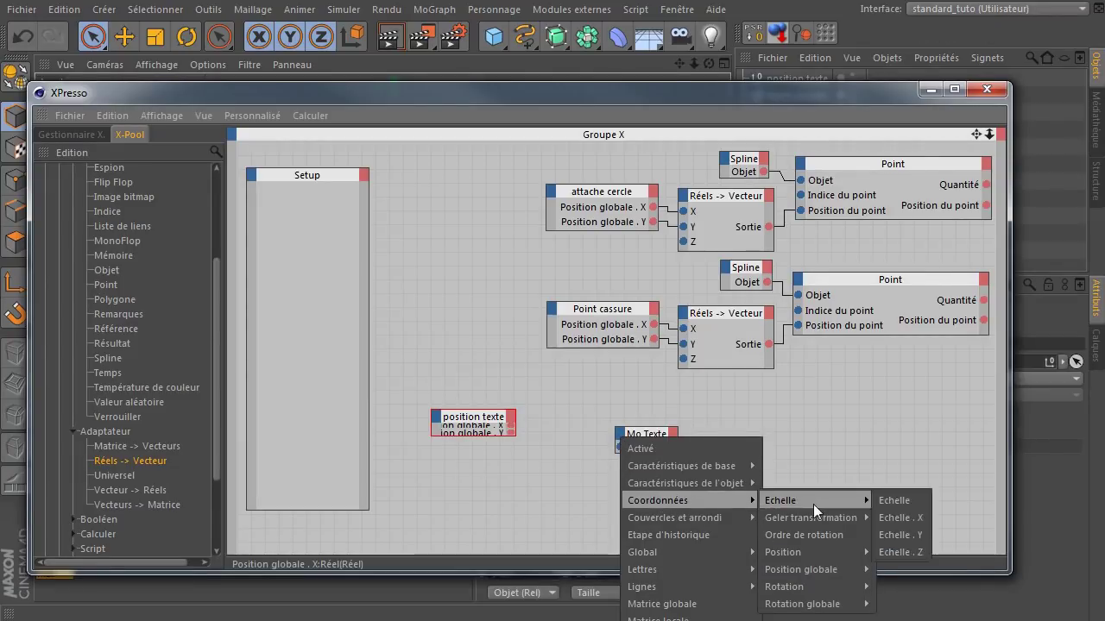
mouse_move(819, 573)
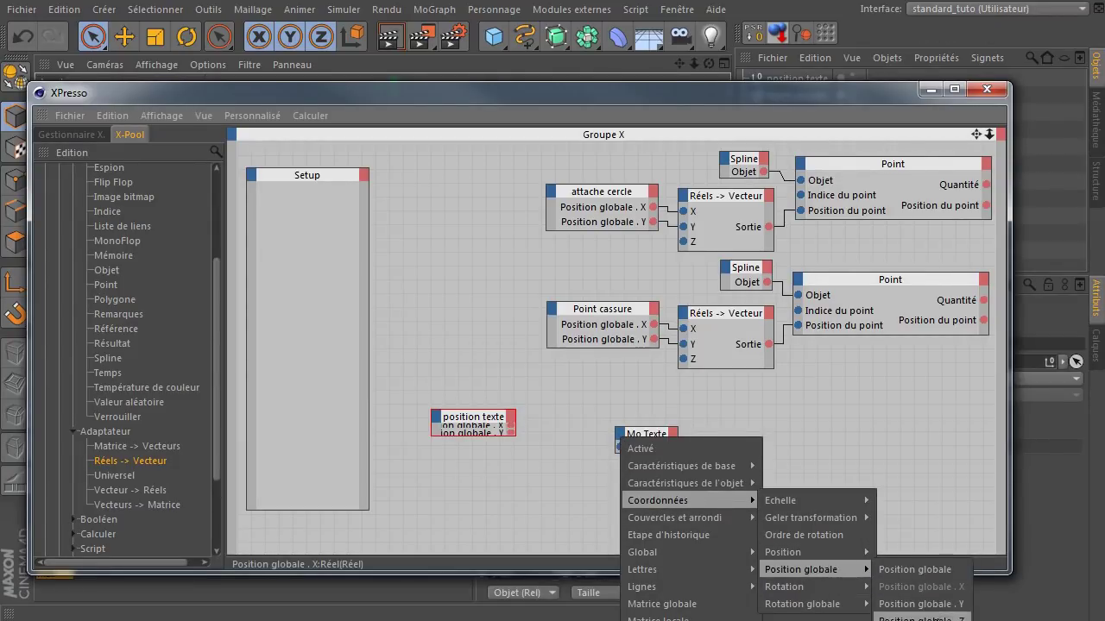
click(919, 603)
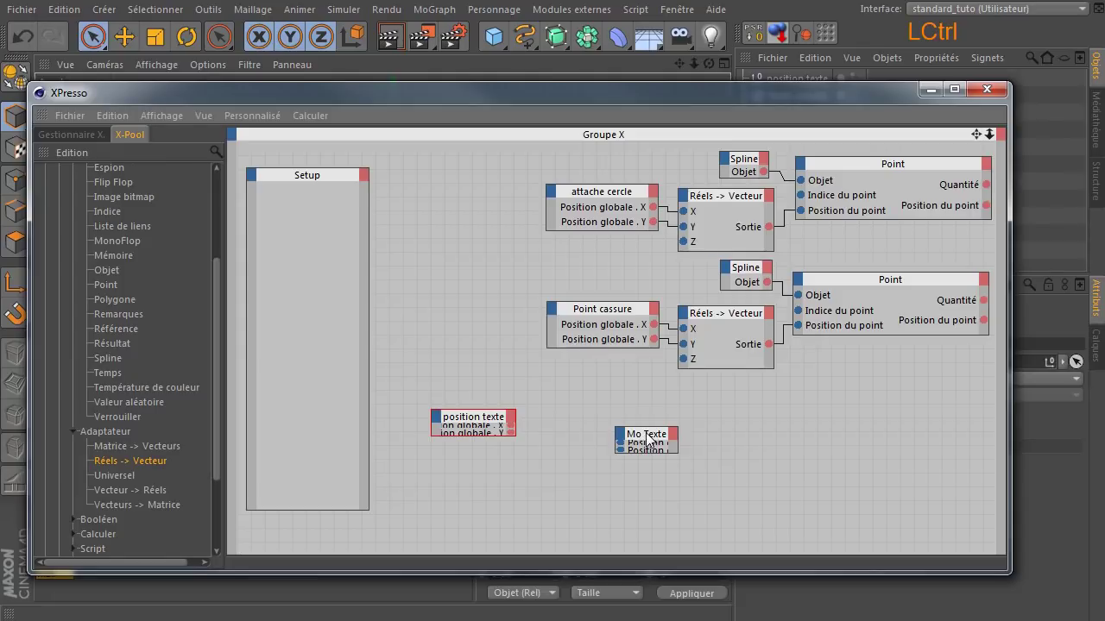
Step: Fit both text nodes to their ports and wire position texte's global X and Y outputs to Mo Texte's matching inputs
ctrl+click(647, 438)
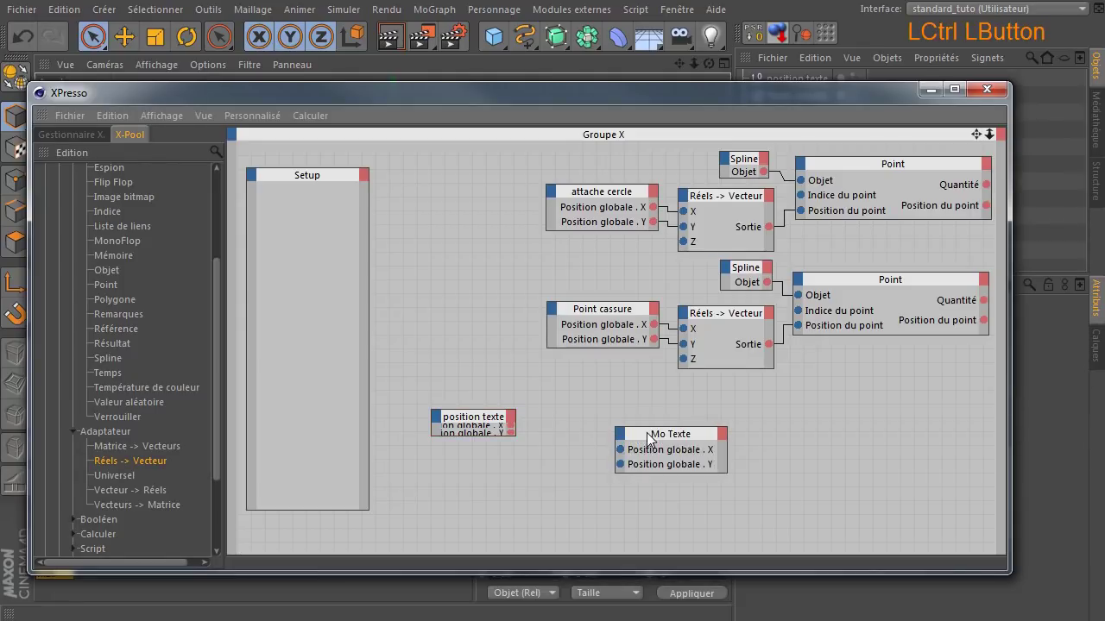
ctrl+click(471, 423)
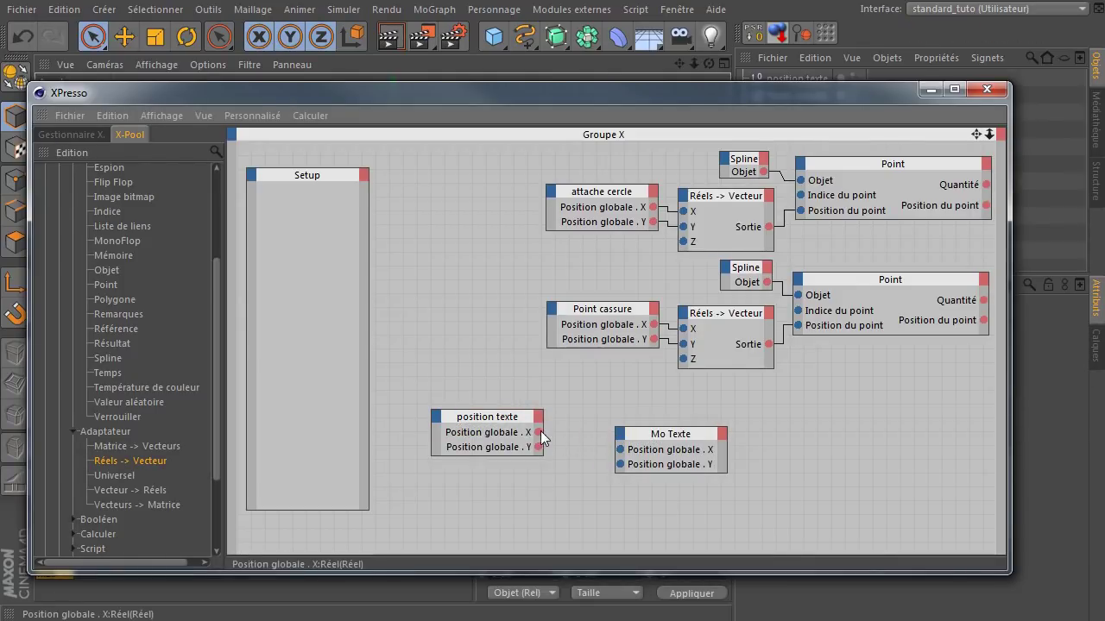
drag(539, 430, 620, 450)
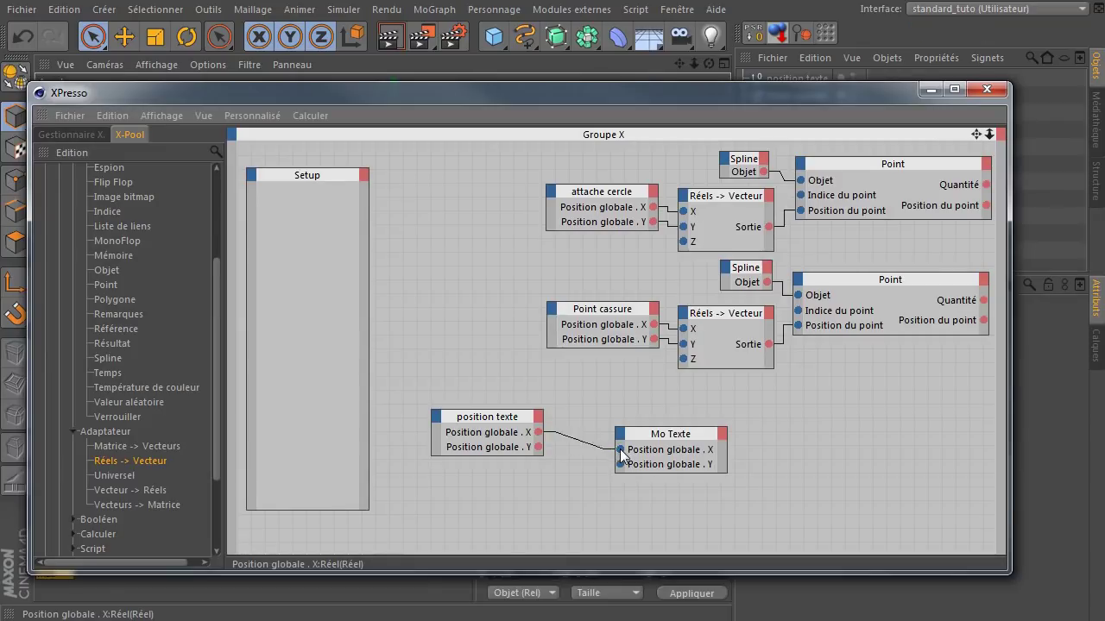
drag(536, 447, 618, 463)
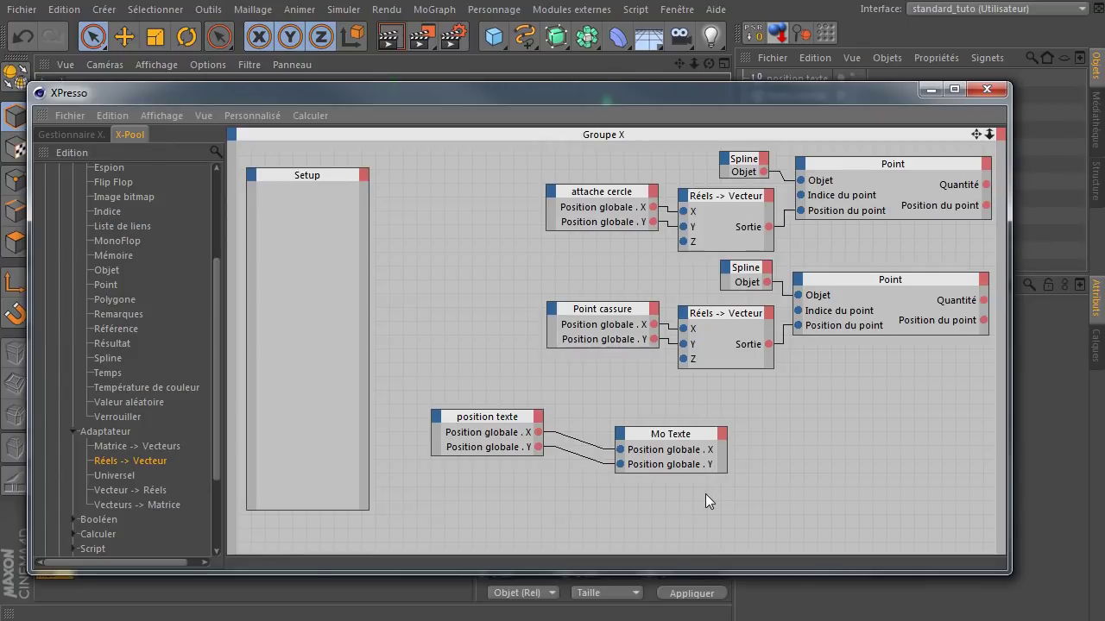
Step: Test the text link by moving the position texte null up, then back down near the line's end in the front view
drag(518, 94, 706, 443)
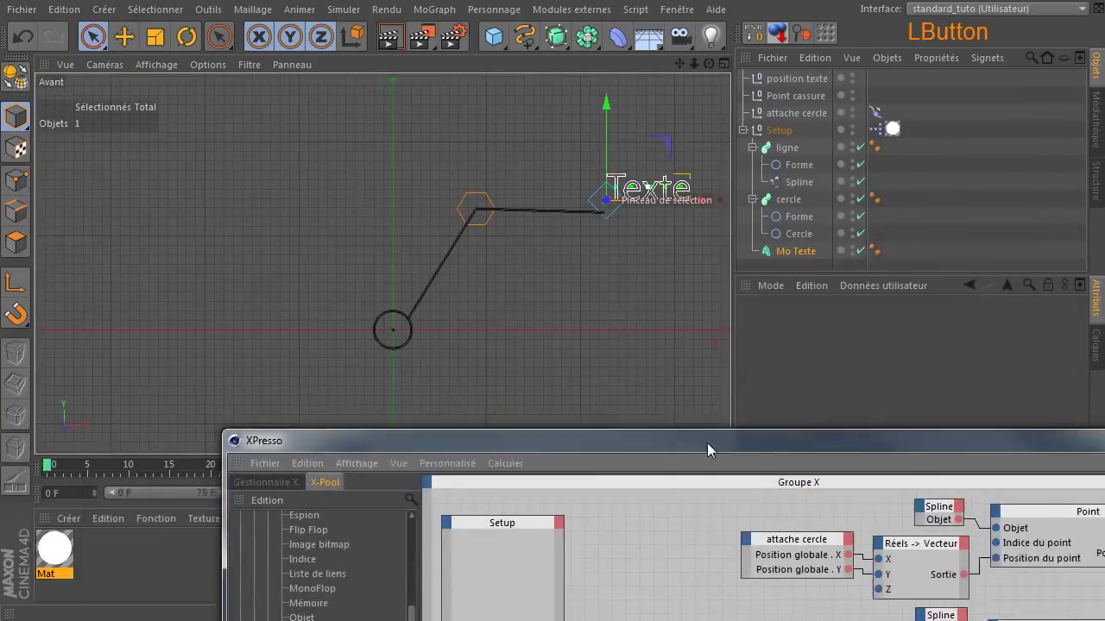
click(798, 79)
drag(659, 141, 604, 225)
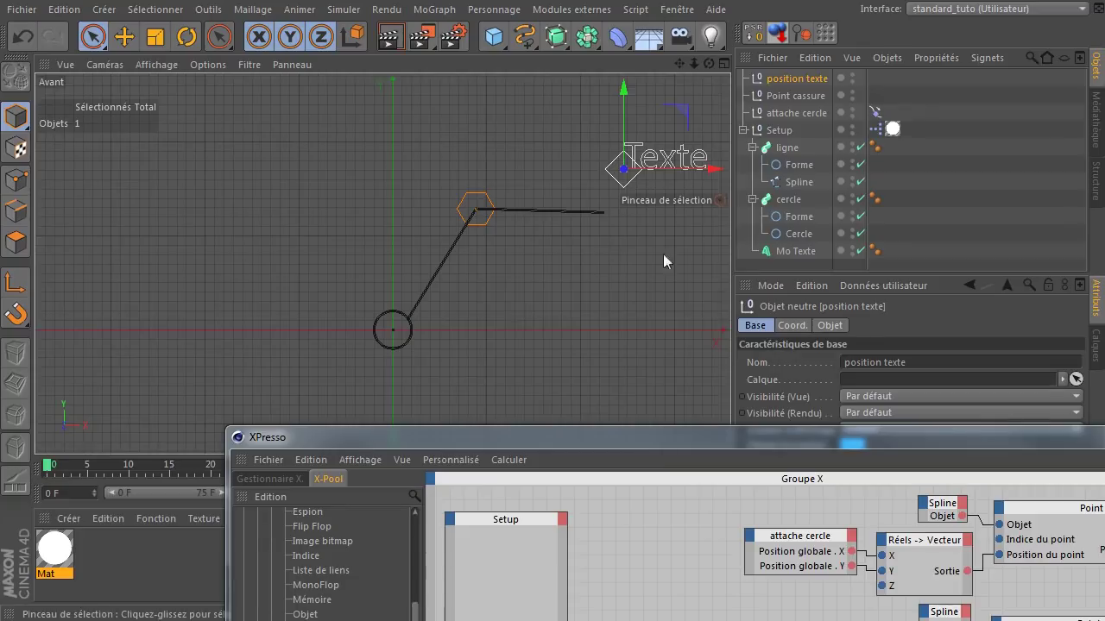
drag(816, 442, 653, 118)
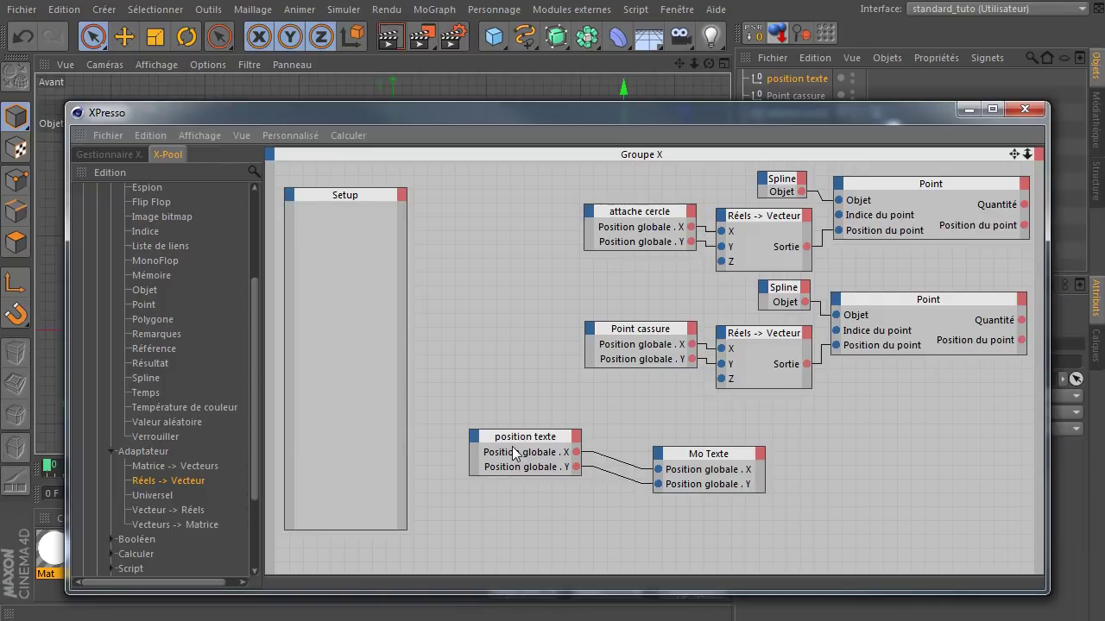
drag(680, 120, 733, 331)
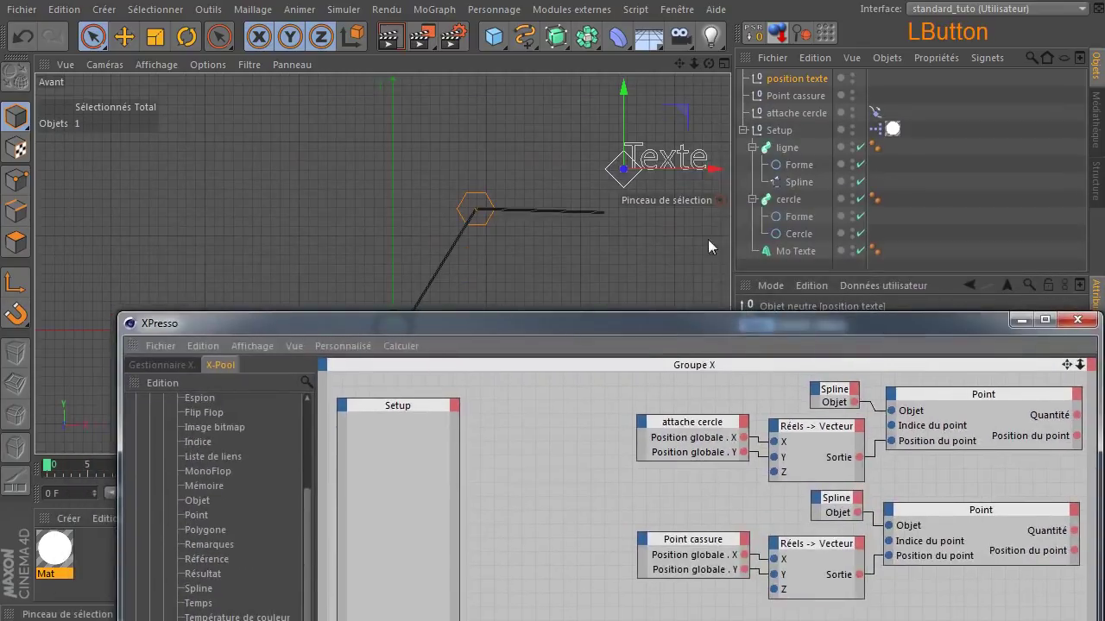
drag(687, 112, 683, 170)
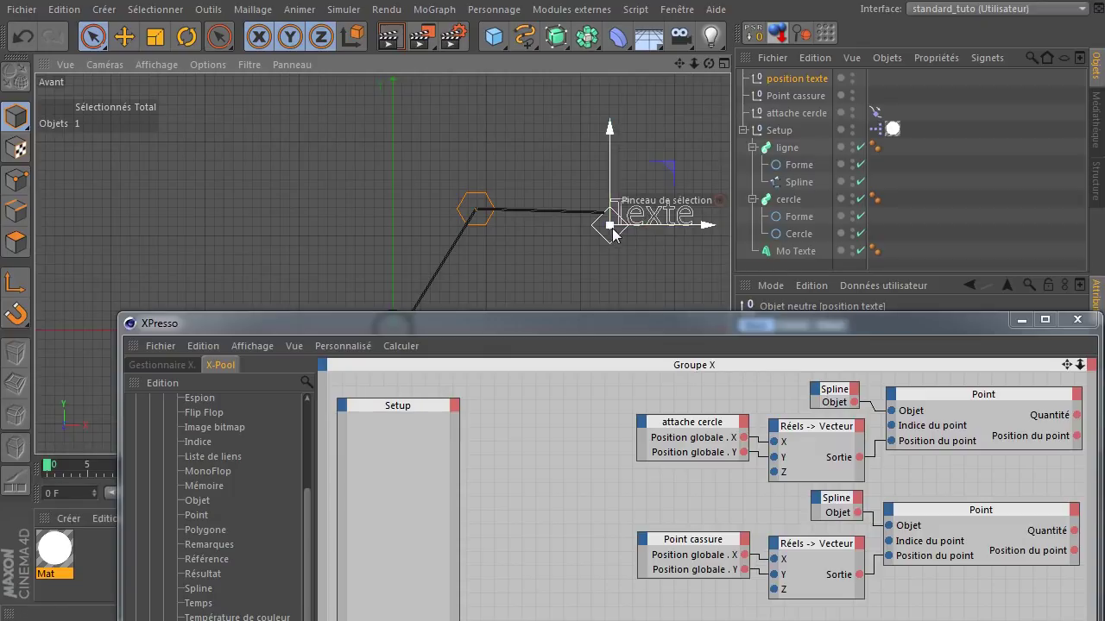
drag(595, 323, 509, 58)
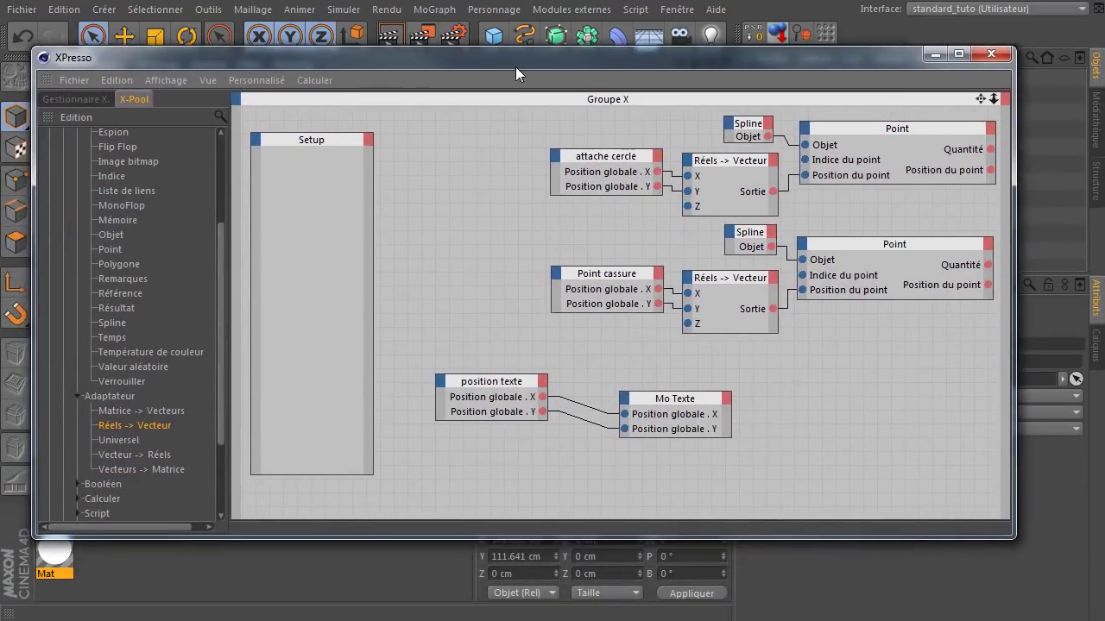
Step: Move the Mo Texte node slightly closer to the position texte node in the XPresso graph
click(484, 380)
click(674, 408)
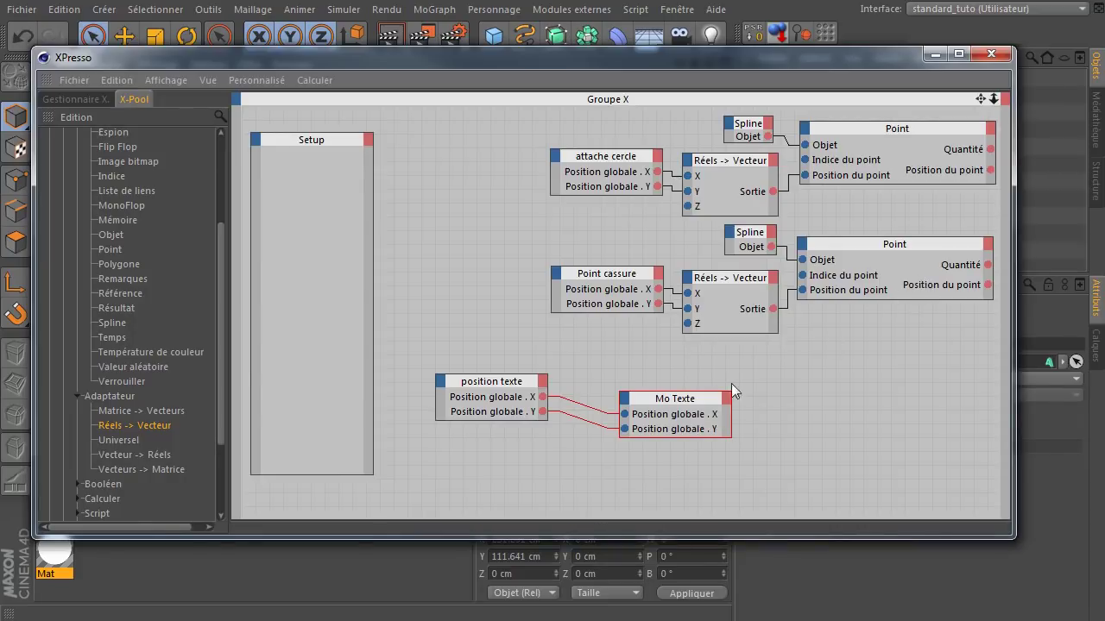
mouse_move(677, 402)
mouse_down()
mouse_move(634, 400)
mouse_move(655, 395)
mouse_up()
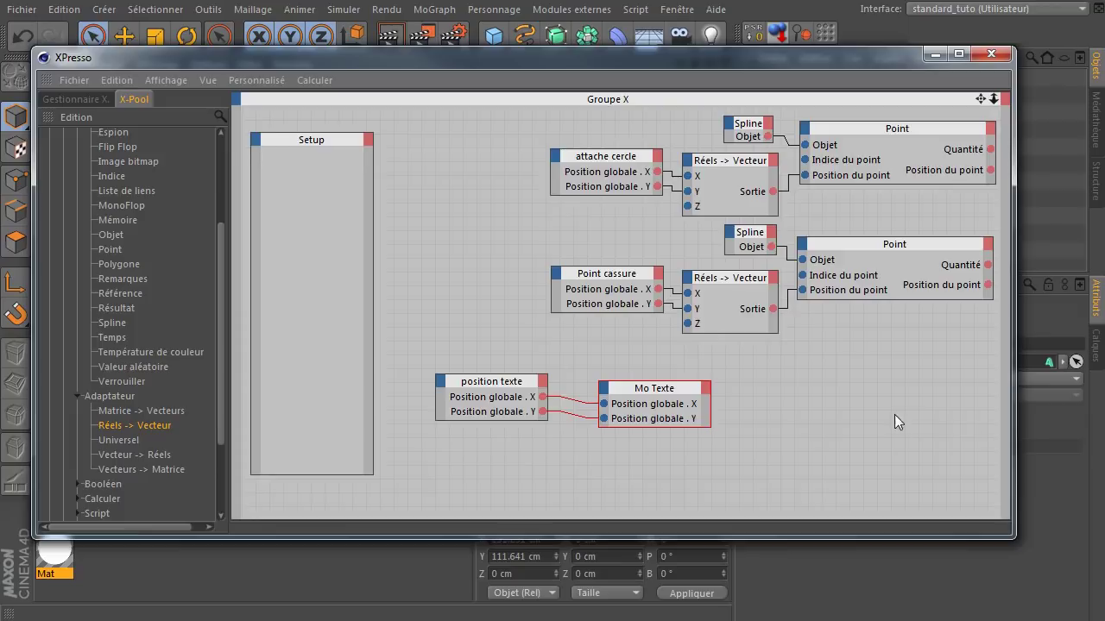
click(1051, 190)
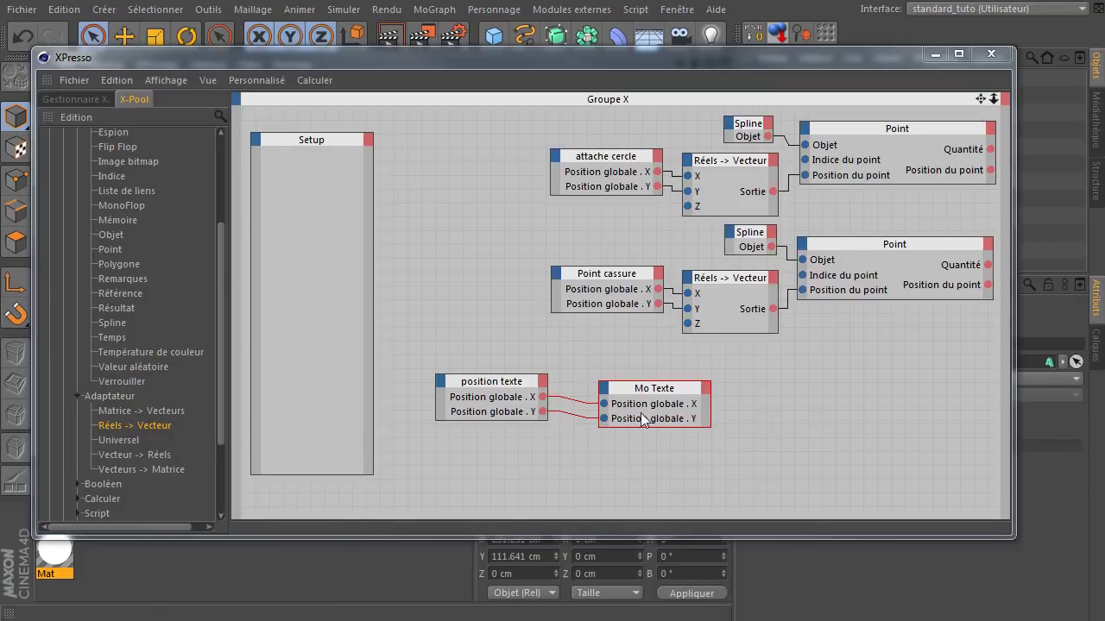
Step: Add Position globale . X and Position globale . Y output ports to the Mo Texte node and fit the node to its ports
click(706, 385)
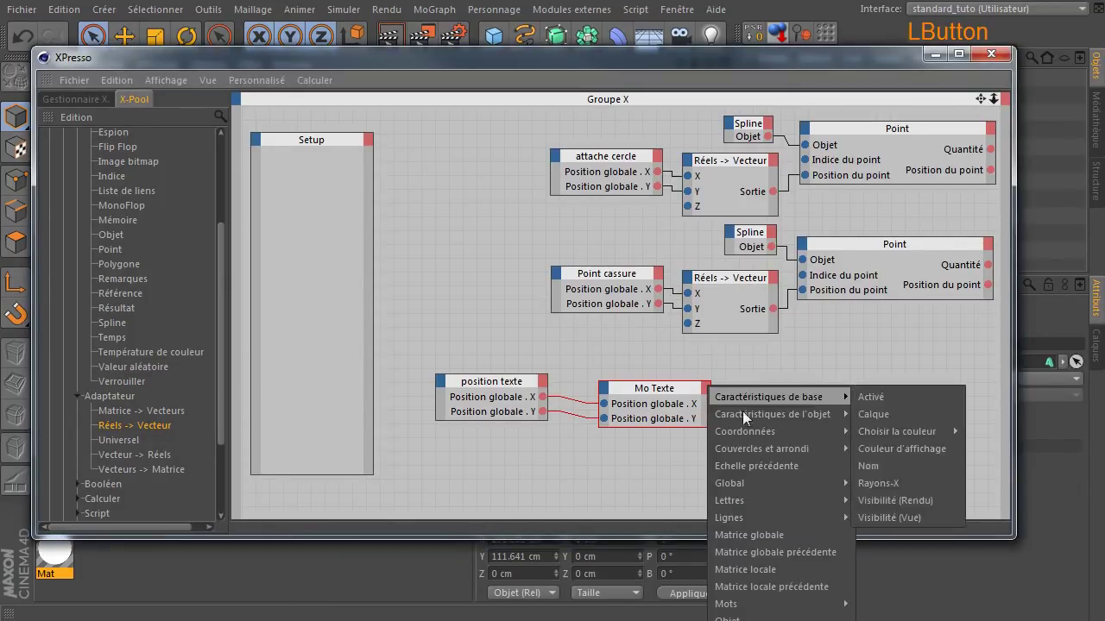
mouse_move(756, 436)
mouse_move(901, 499)
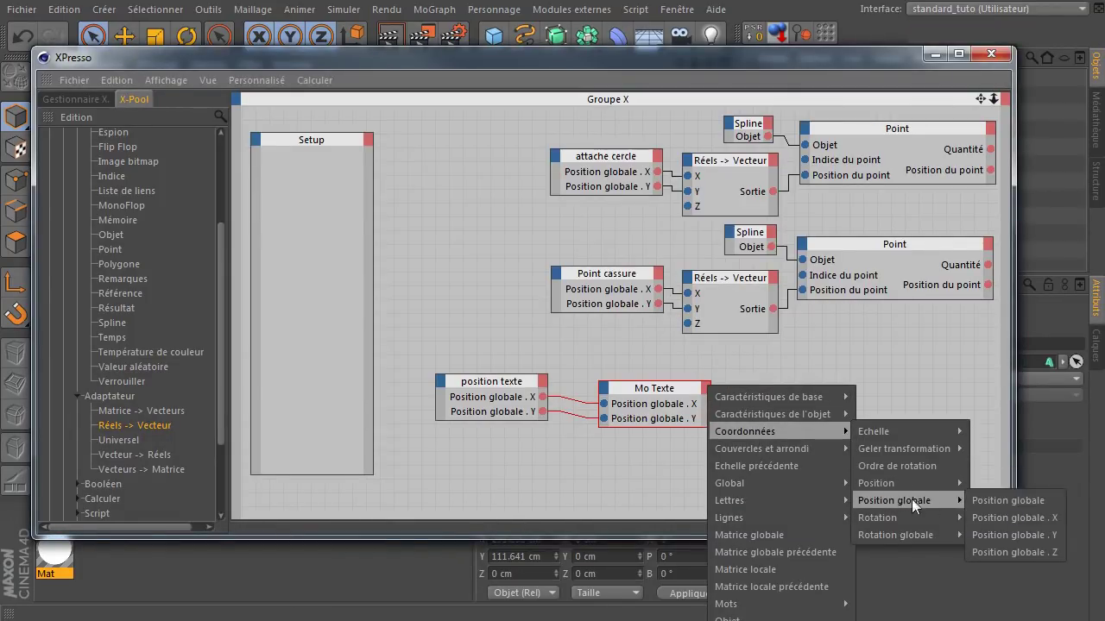
click(985, 518)
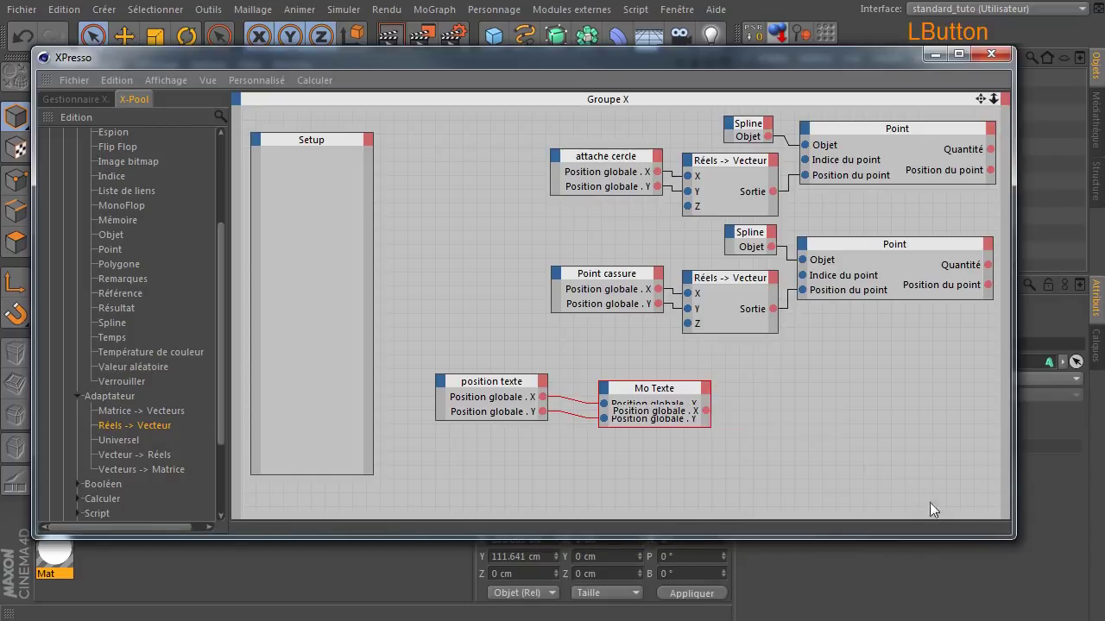
click(705, 388)
mouse_move(757, 435)
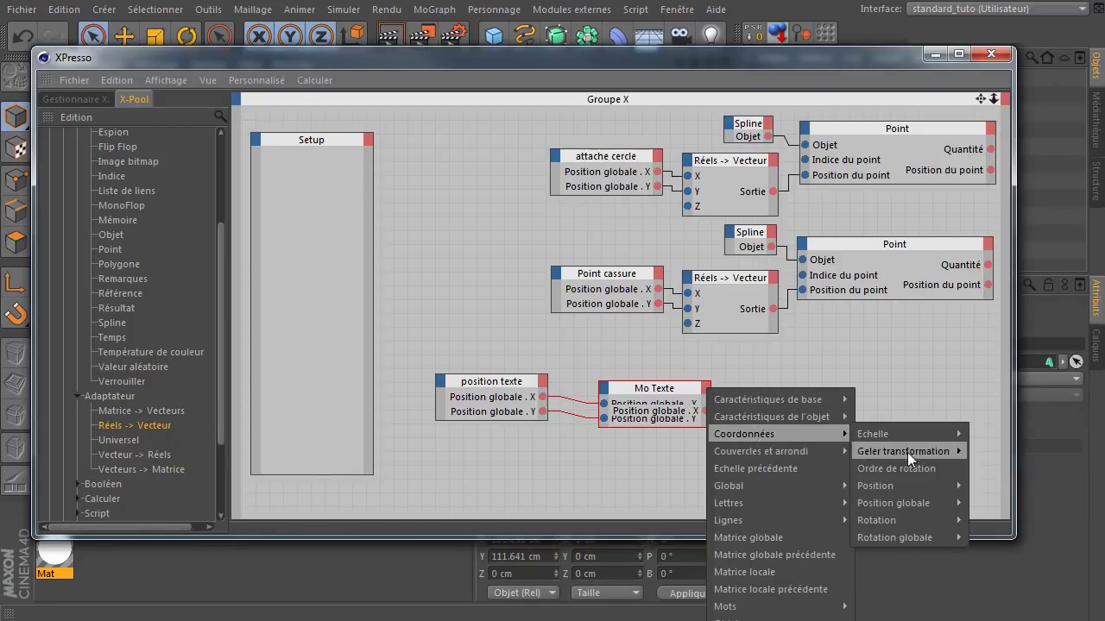
mouse_move(910, 501)
click(1008, 536)
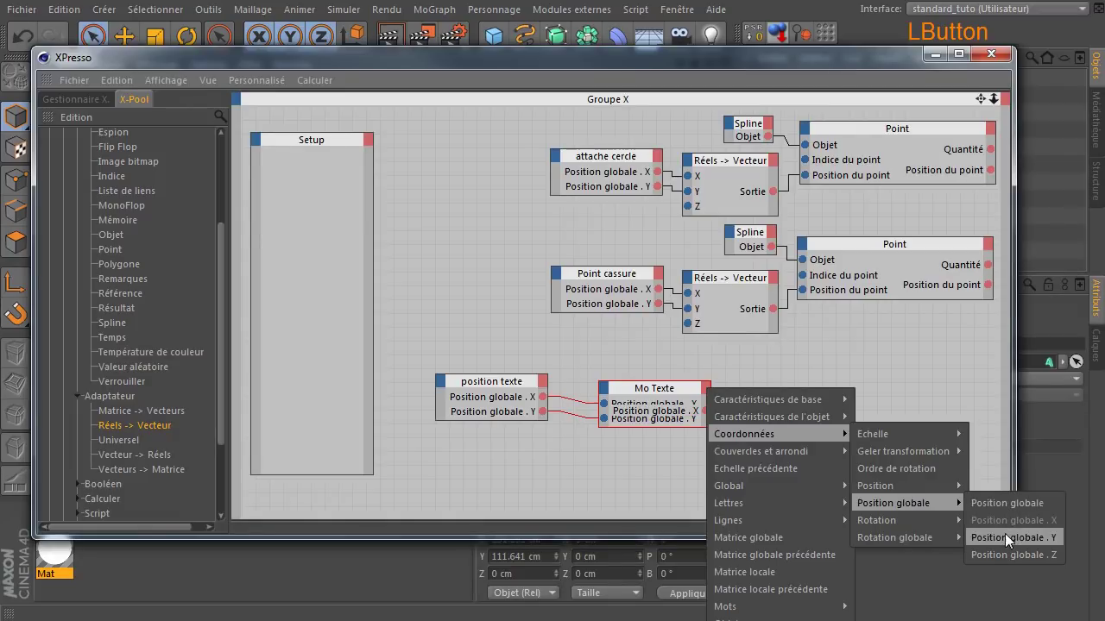
ctrl+click(675, 390)
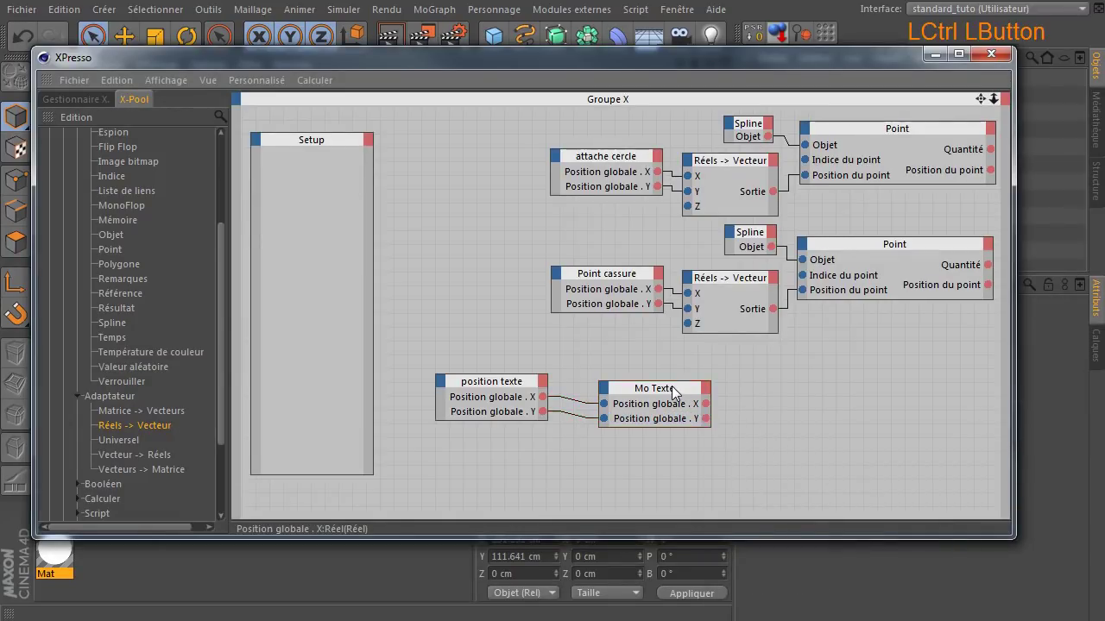
Step: Shorten the Setup node and line up position texte and a widened Mo Texte in a row beneath it
drag(504, 384, 464, 381)
drag(699, 388, 638, 366)
drag(328, 474, 363, 300)
drag(434, 385, 299, 367)
drag(585, 362, 449, 369)
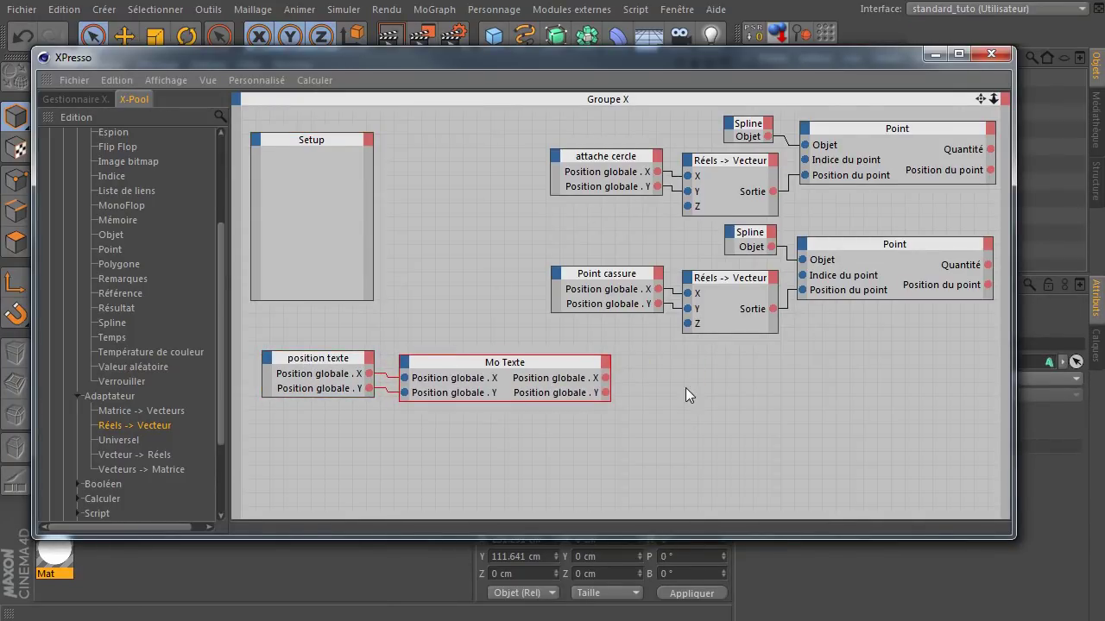
Step: Enlarge and reposition the XPresso window to gain more working space around the nodes
drag(1014, 541, 1091, 590)
drag(955, 62, 927, 39)
drag(1033, 75, 873, 62)
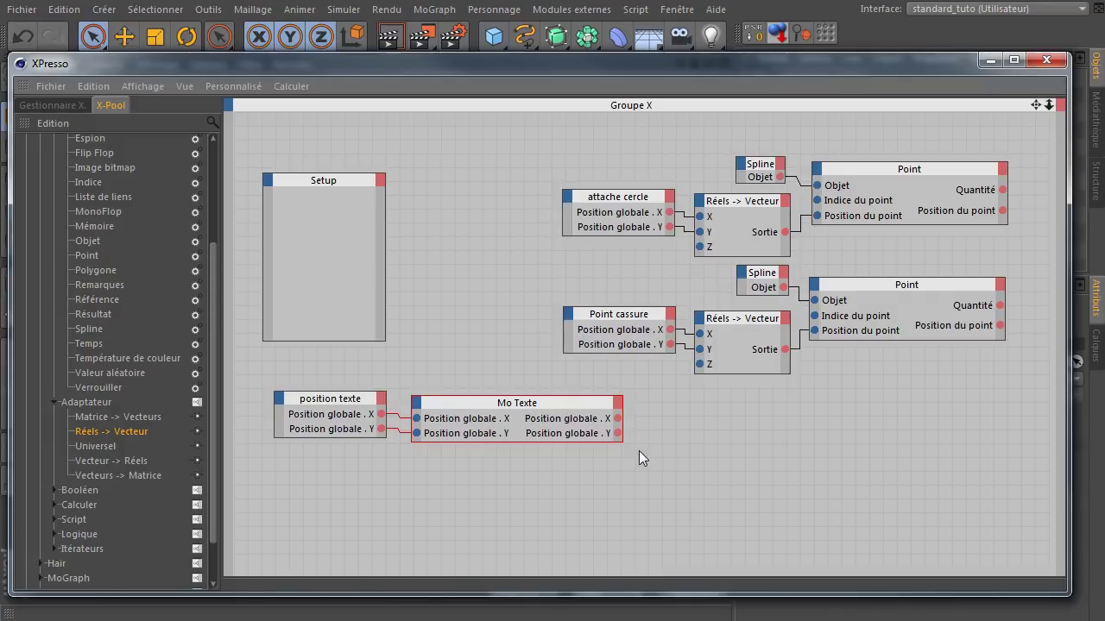
Step: Duplicate the Point node of the Point cassure chain and place the copy below it
click(929, 297)
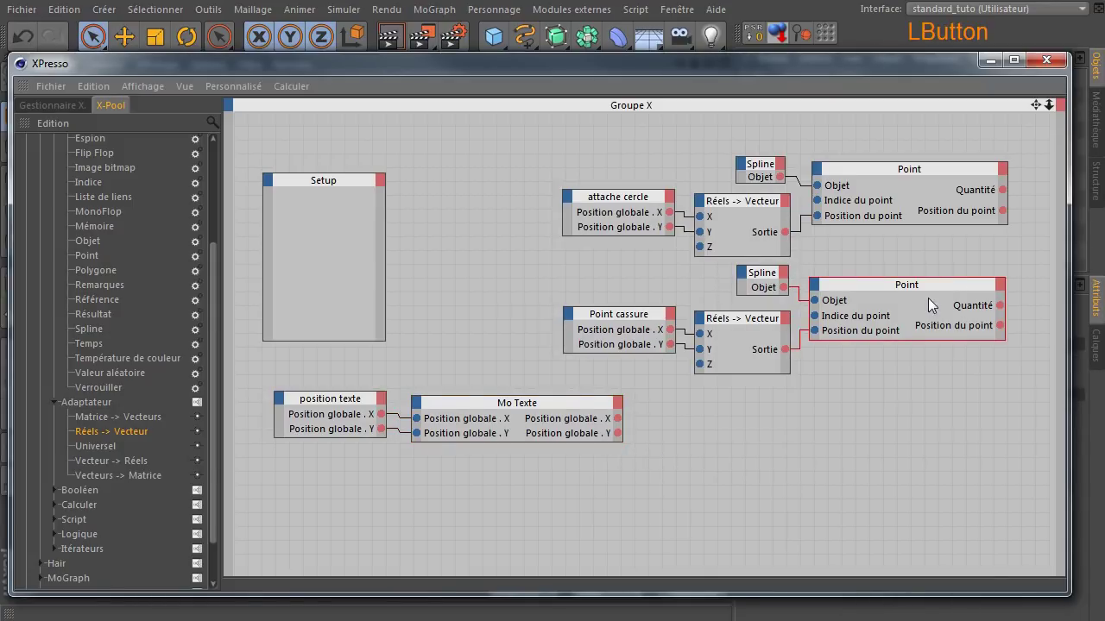
ctrl+drag(932, 287, 929, 425)
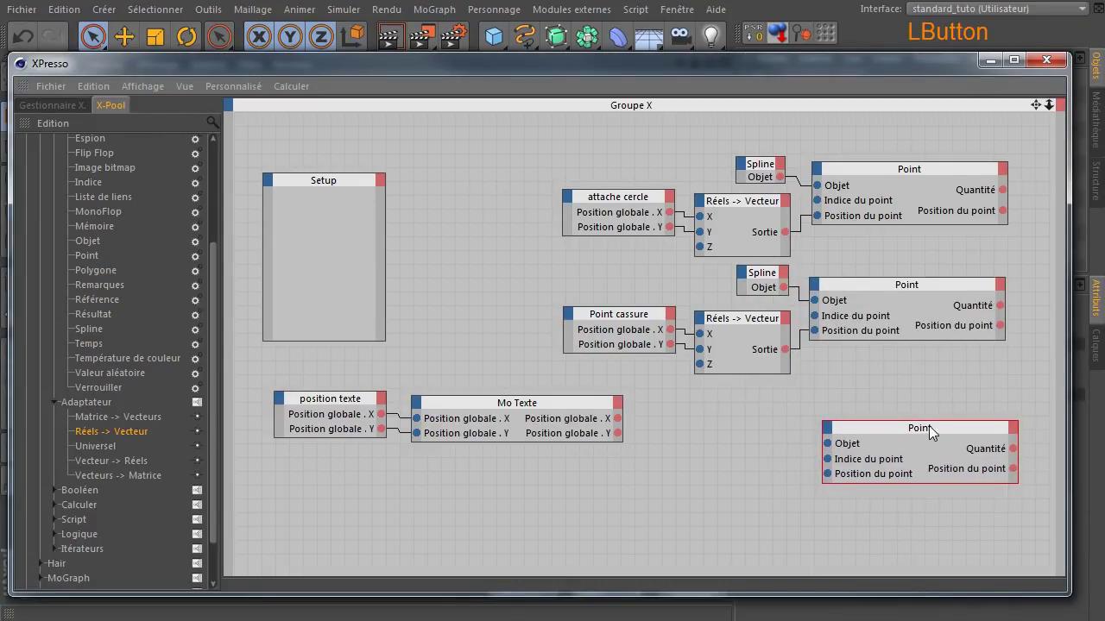
Step: Edit the Indice du point value of the duplicated Point node so it targets the callout spline's end point
drag(884, 67, 517, 61)
click(855, 414)
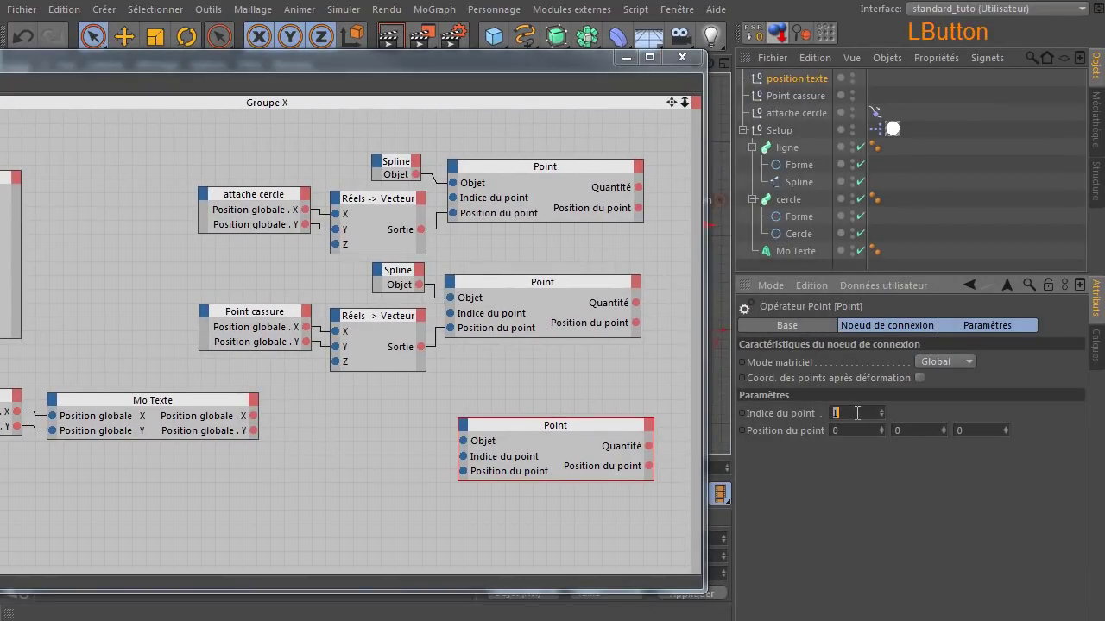
click(886, 484)
drag(374, 60, 693, 60)
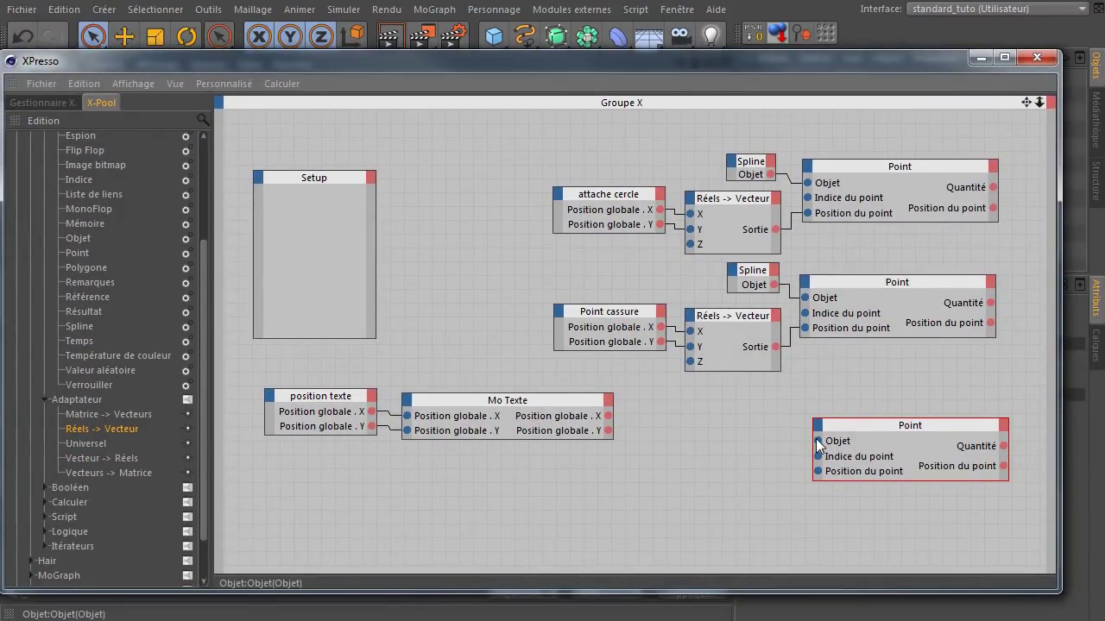
Step: Duplicate the Spline node, connect its Objet output to the third Point node's Objet input, and place it beside that node
click(751, 278)
ctrl+drag(751, 277, 820, 443)
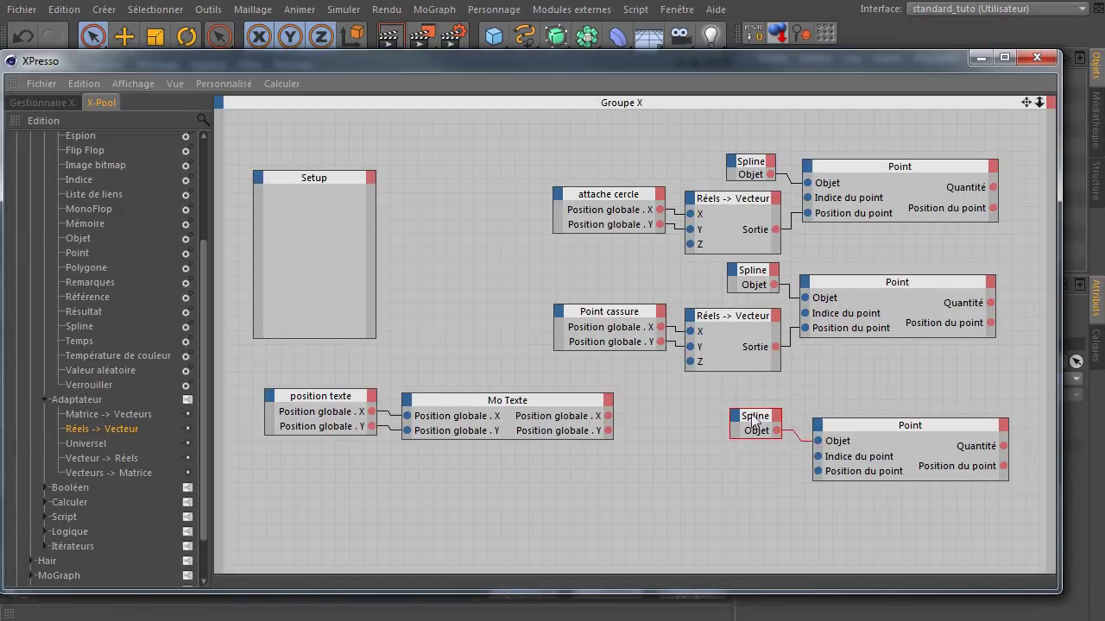
drag(751, 431, 765, 434)
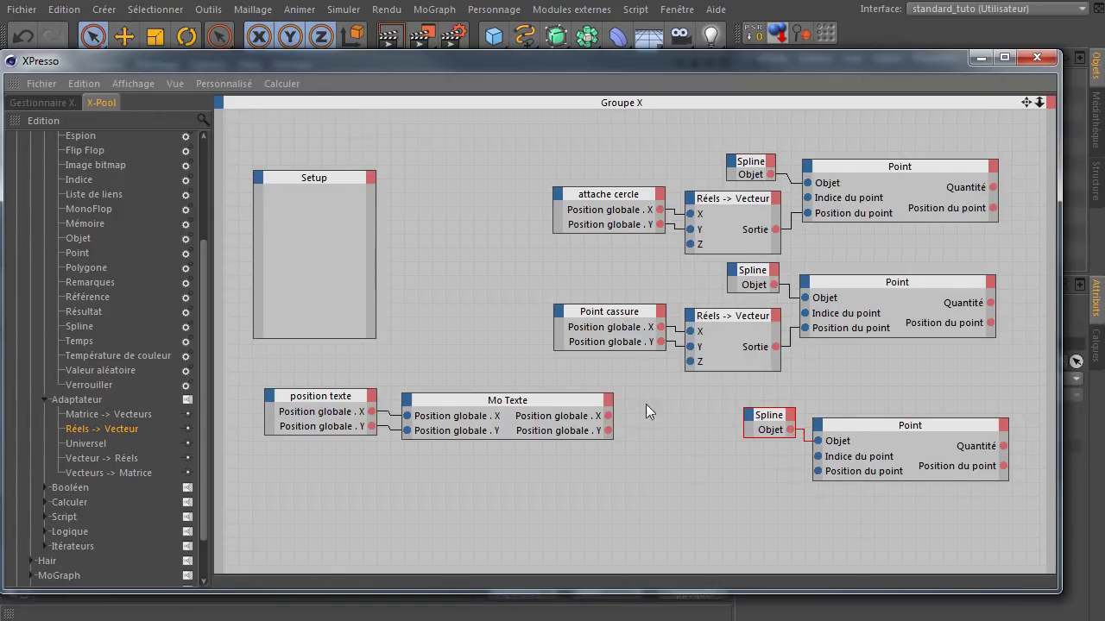
Step: Duplicate the Réels -> Vecteur node and connect its Sortie output to the third Point node's Position du point input
click(726, 326)
ctrl+drag(725, 340, 818, 472)
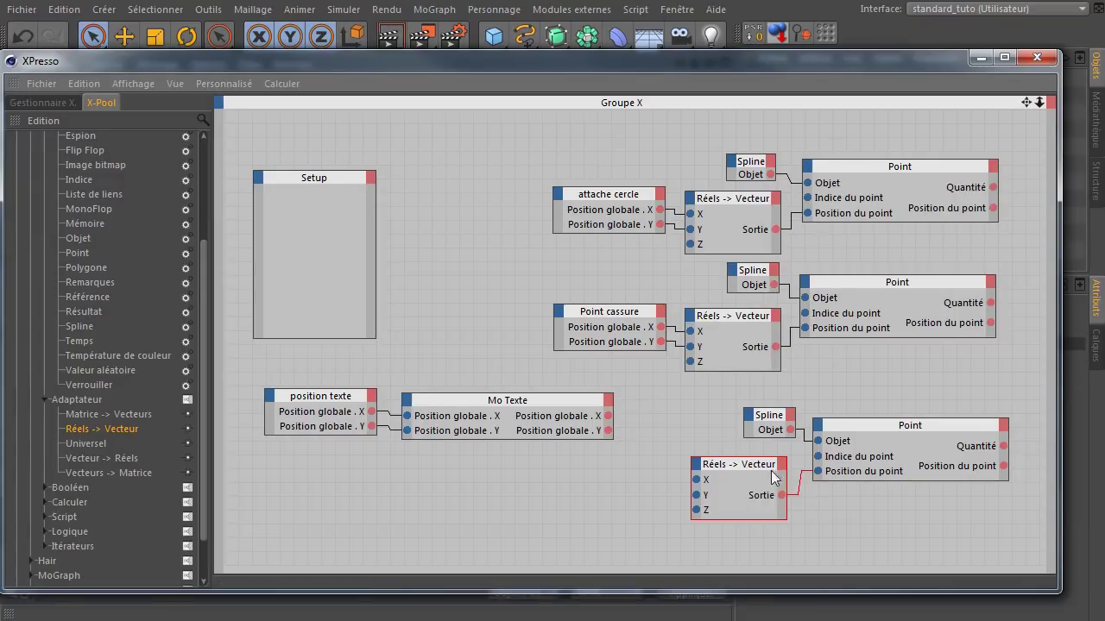
drag(738, 464, 747, 464)
Step: Refresh the rig by returning to the first frame and check the callout line in the front view
drag(755, 73, 771, 440)
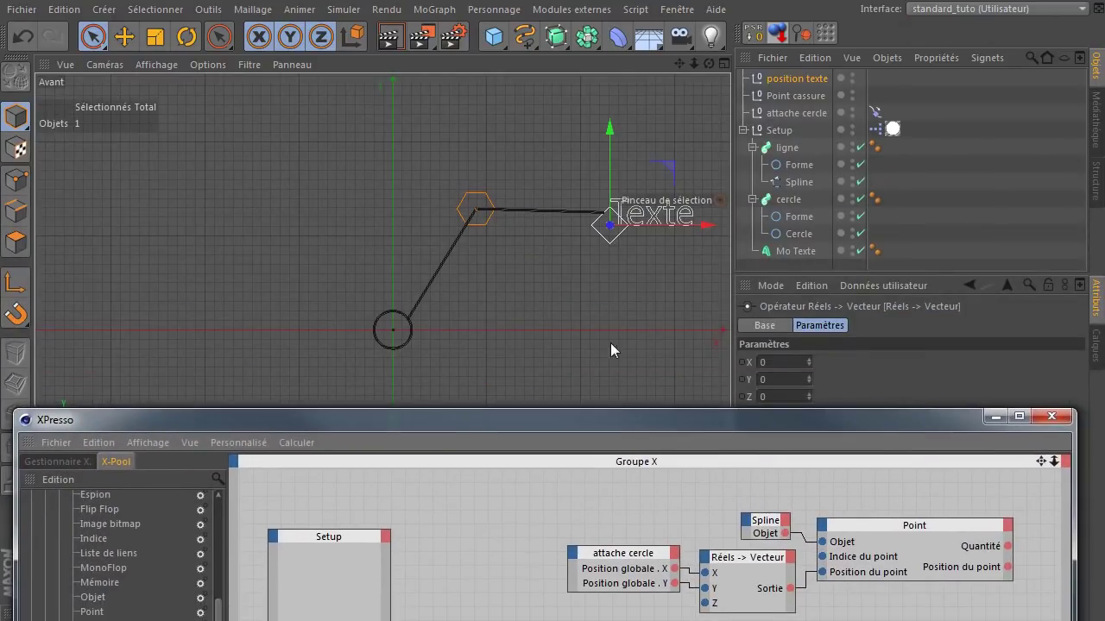
click(691, 184)
drag(680, 64, 700, 57)
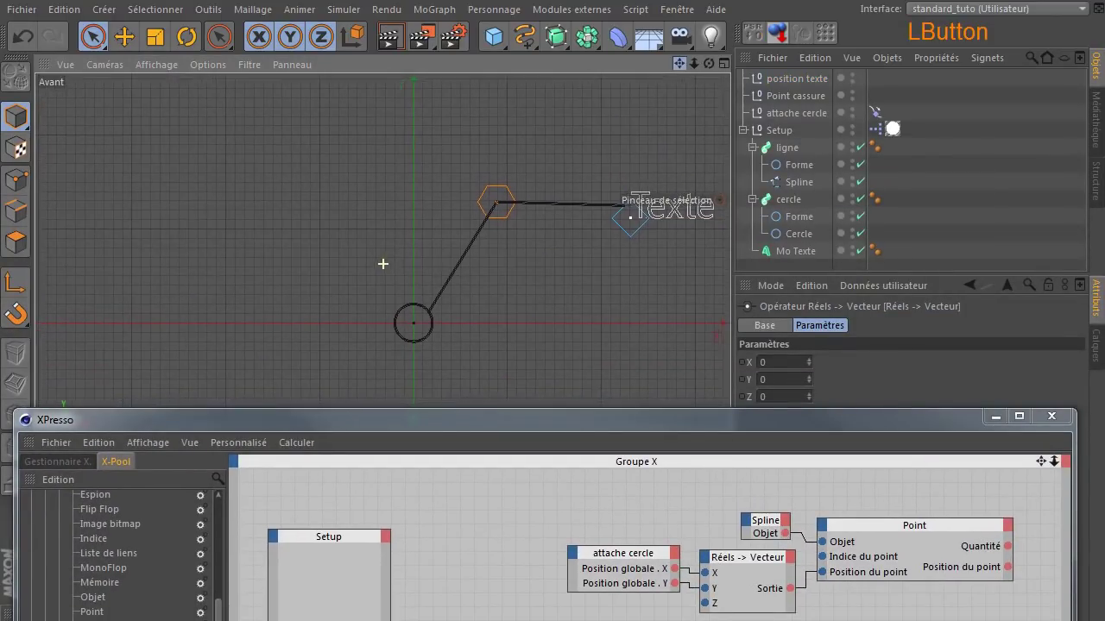
drag(570, 423, 565, 542)
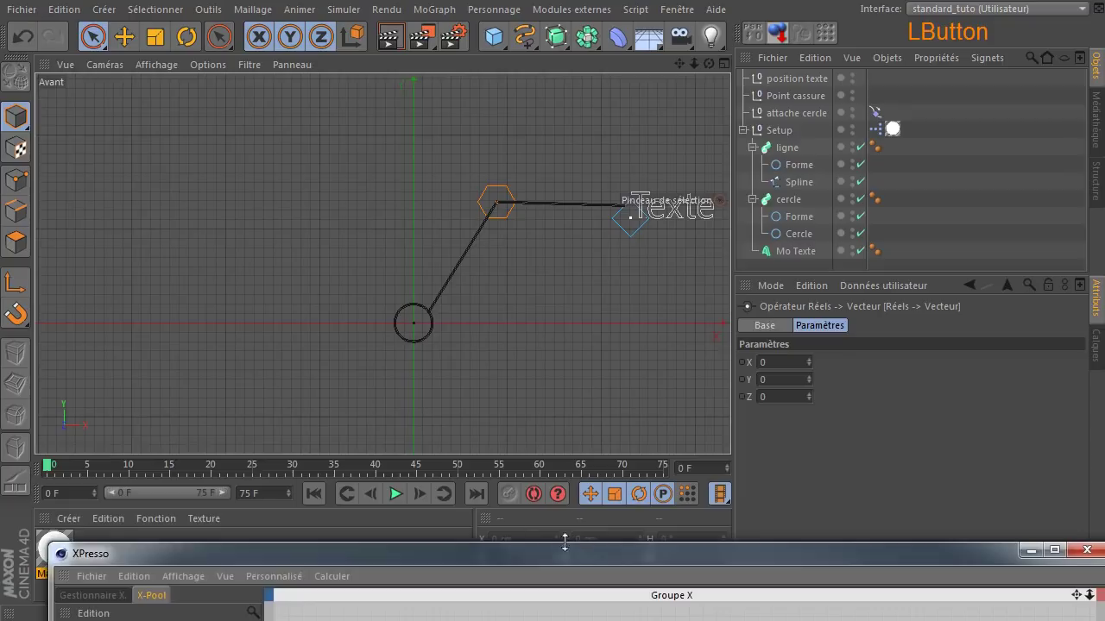
click(324, 495)
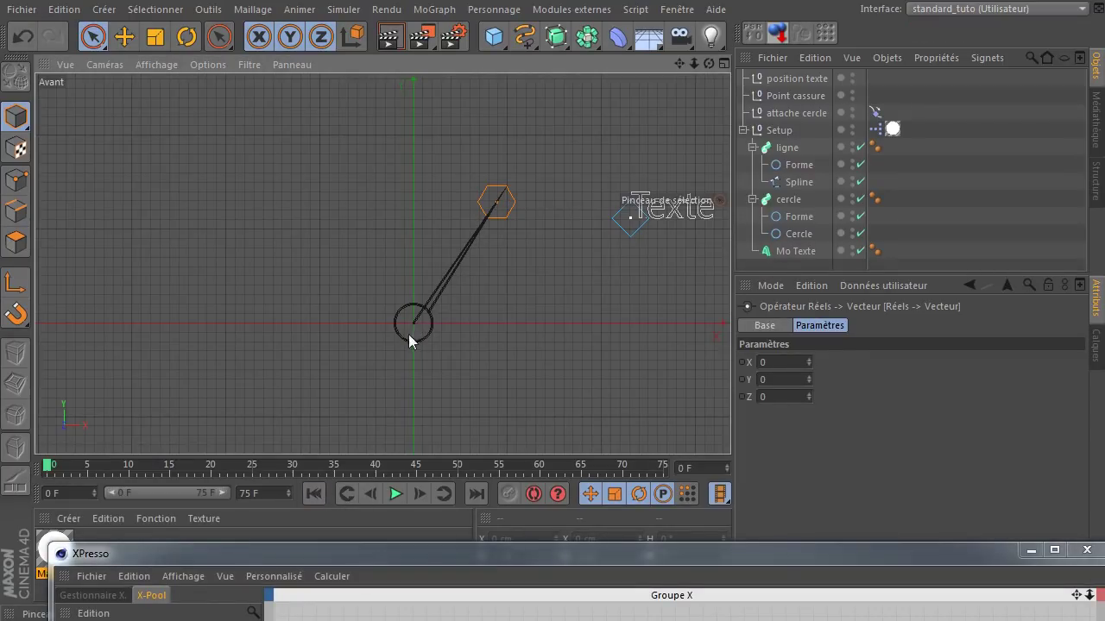
drag(551, 550, 530, 52)
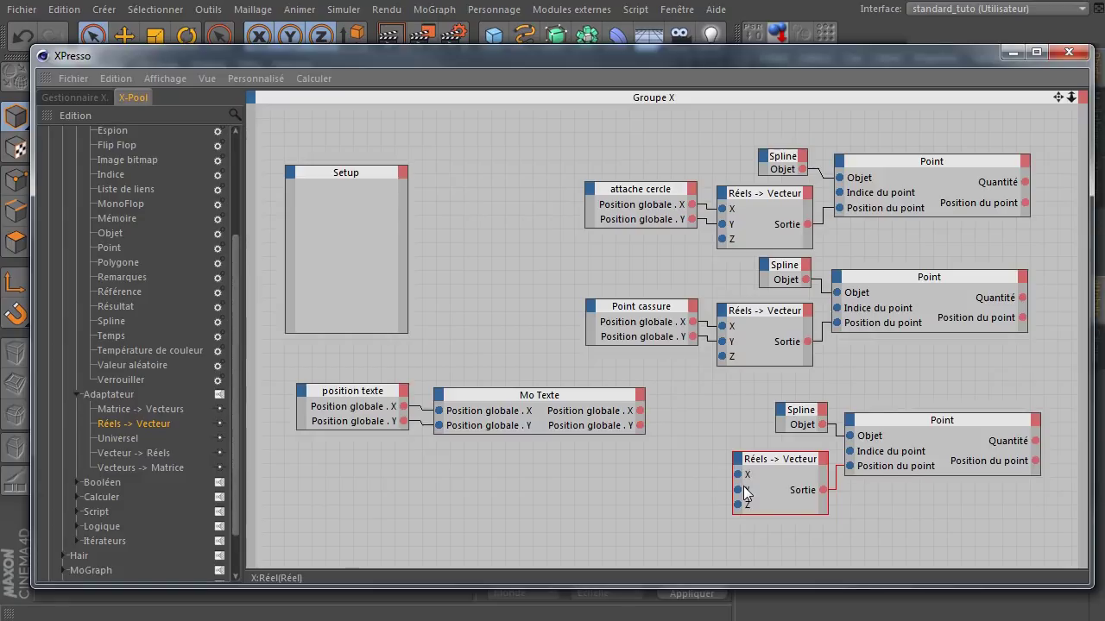
Step: Move the position texte null slightly down along the Y axis in the front view
drag(665, 60, 708, 352)
click(639, 222)
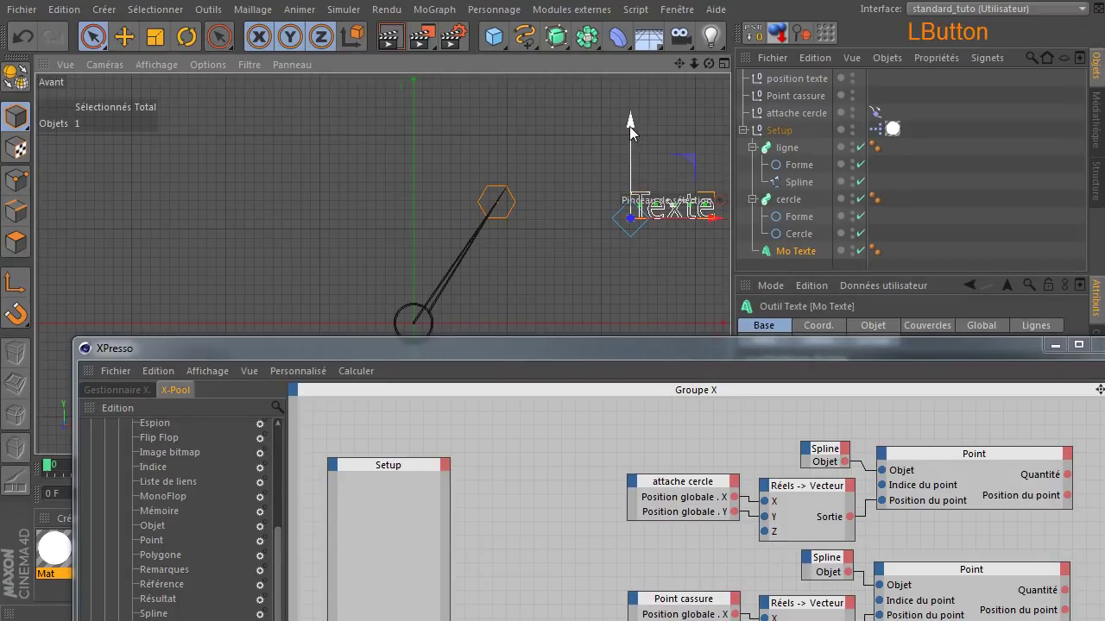
click(796, 78)
mouse_move(631, 117)
mouse_down()
mouse_move(629, 141)
mouse_move(626, 102)
mouse_move(629, 130)
mouse_up()
Step: Try Hauteur values of 87 cm and 25 cm on the Mo Texte object and set it back to 40 cm
drag(554, 349, 578, 452)
click(795, 251)
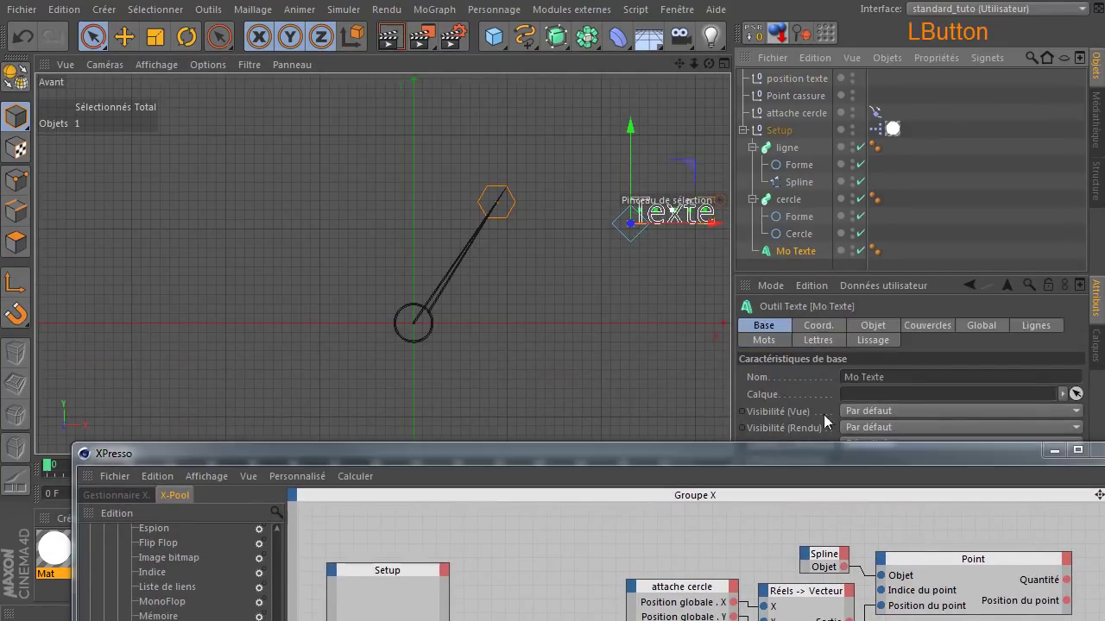
drag(819, 456, 310, 457)
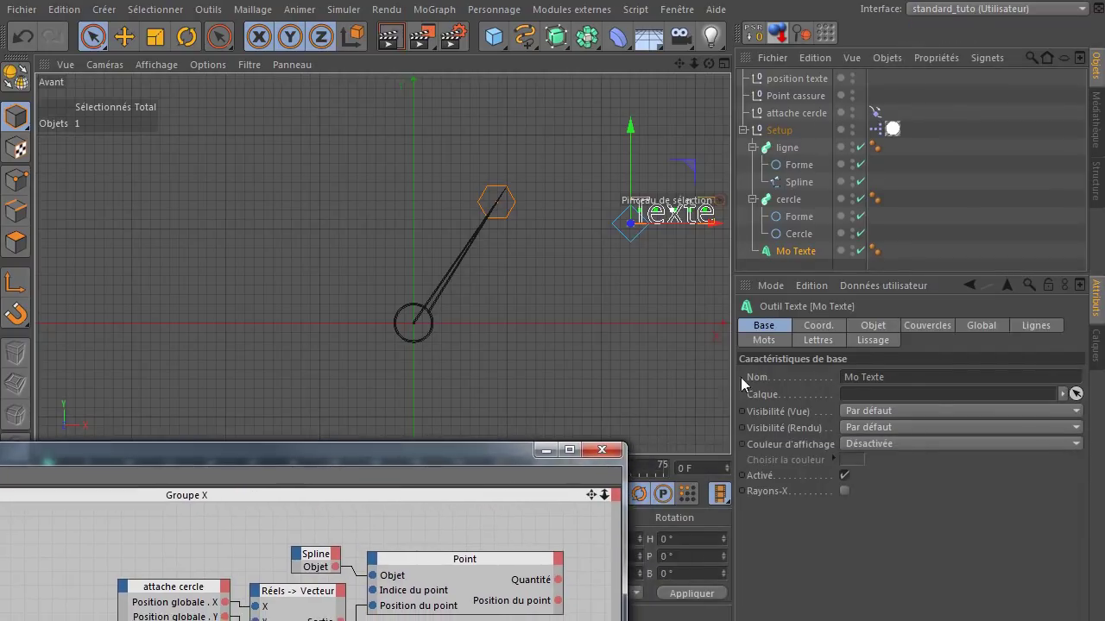
click(875, 325)
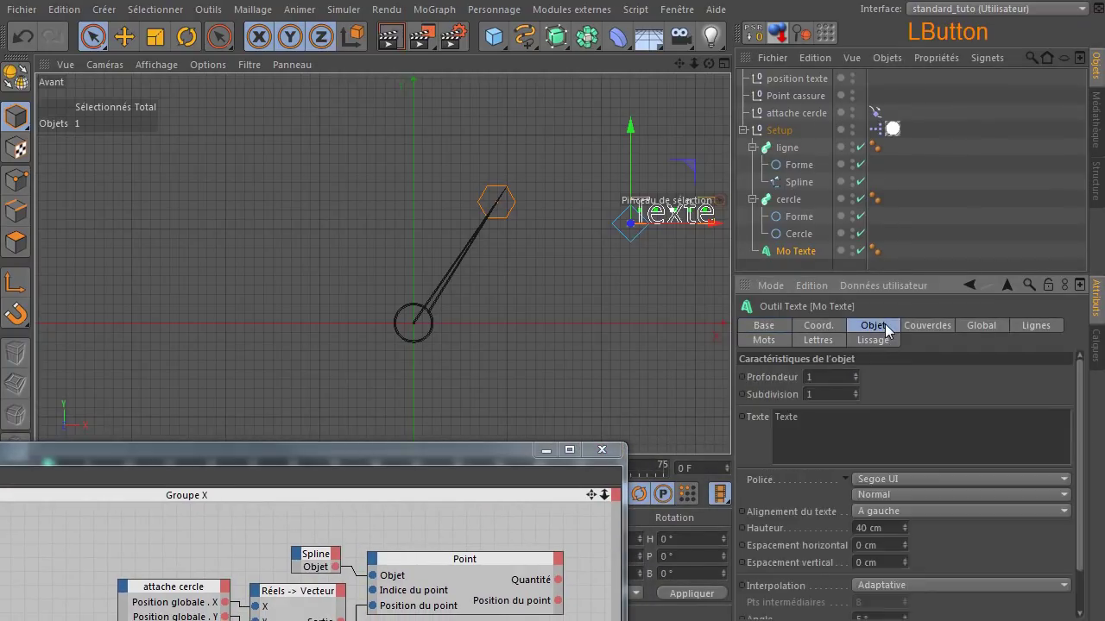
drag(924, 271, 927, 182)
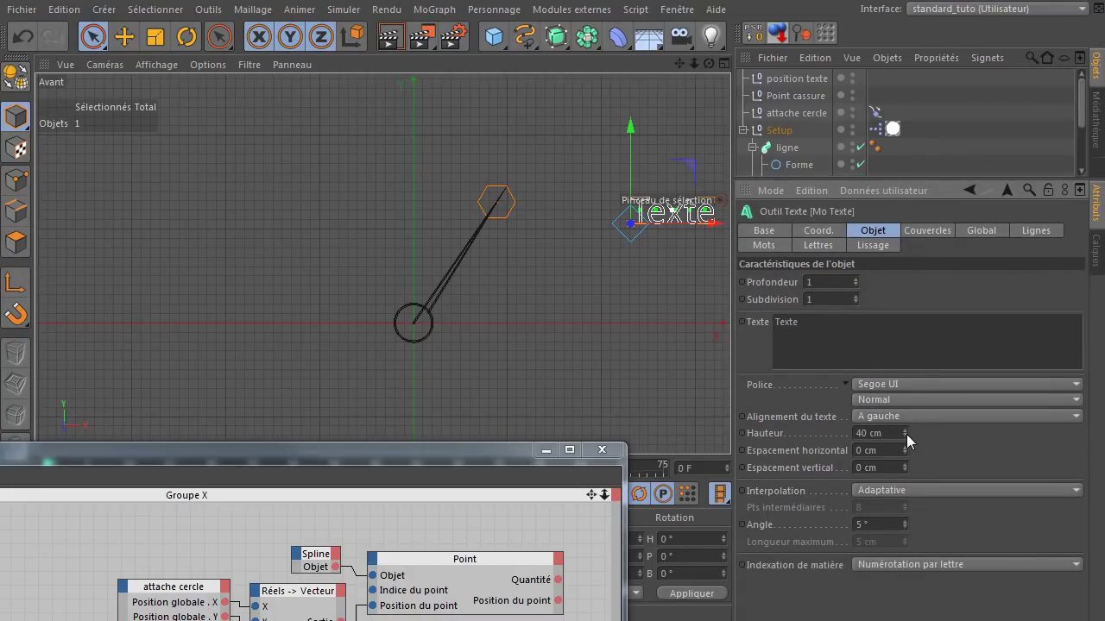
drag(906, 434, 902, 405)
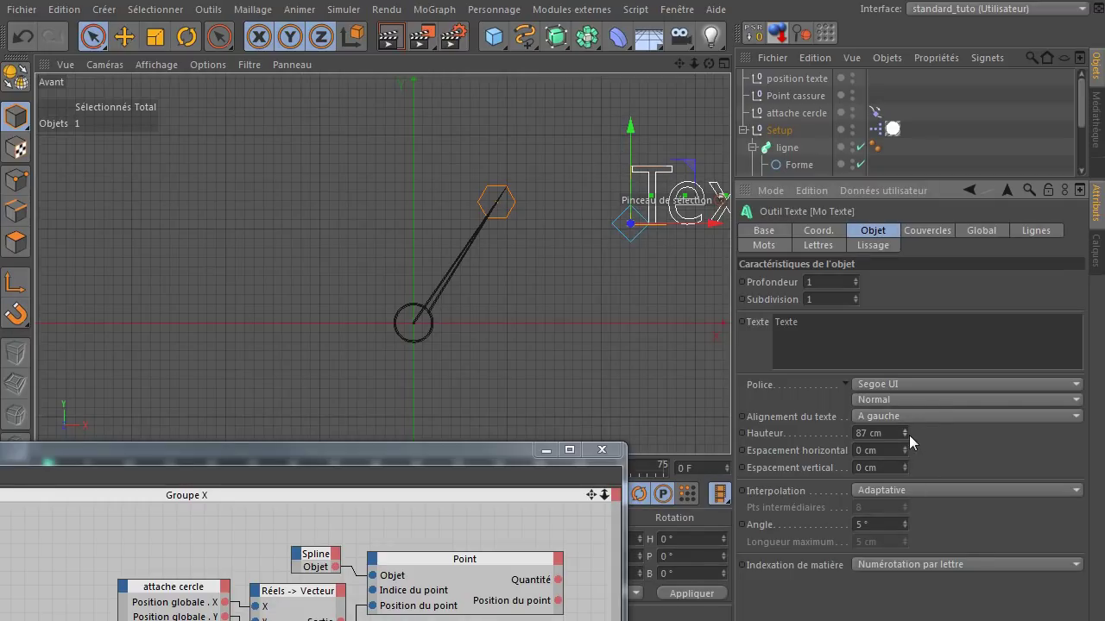
drag(904, 432, 905, 492)
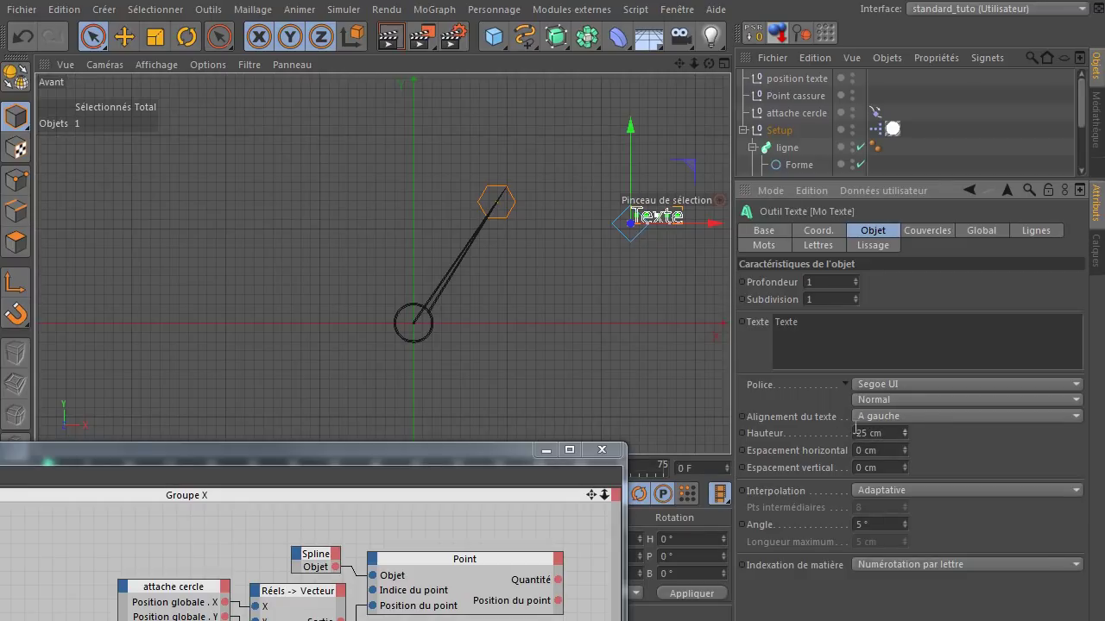
click(880, 434)
text(40)
key(Return)
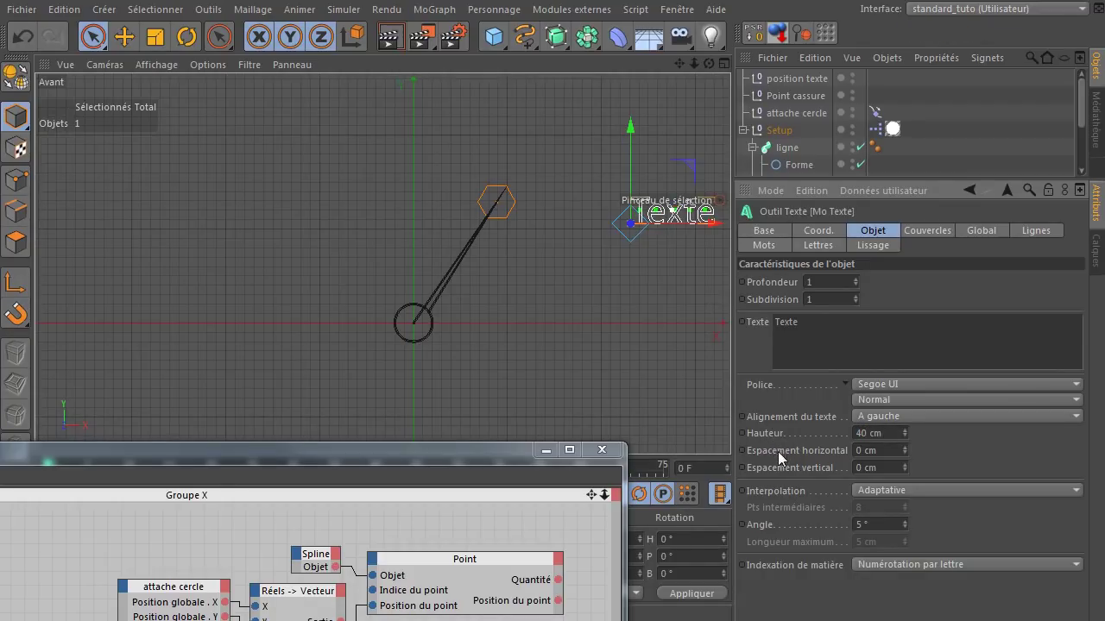
Step: Add a Maths:Addition node from the Calculer operators to the empty area below Mo Texte
drag(331, 465, 773, 80)
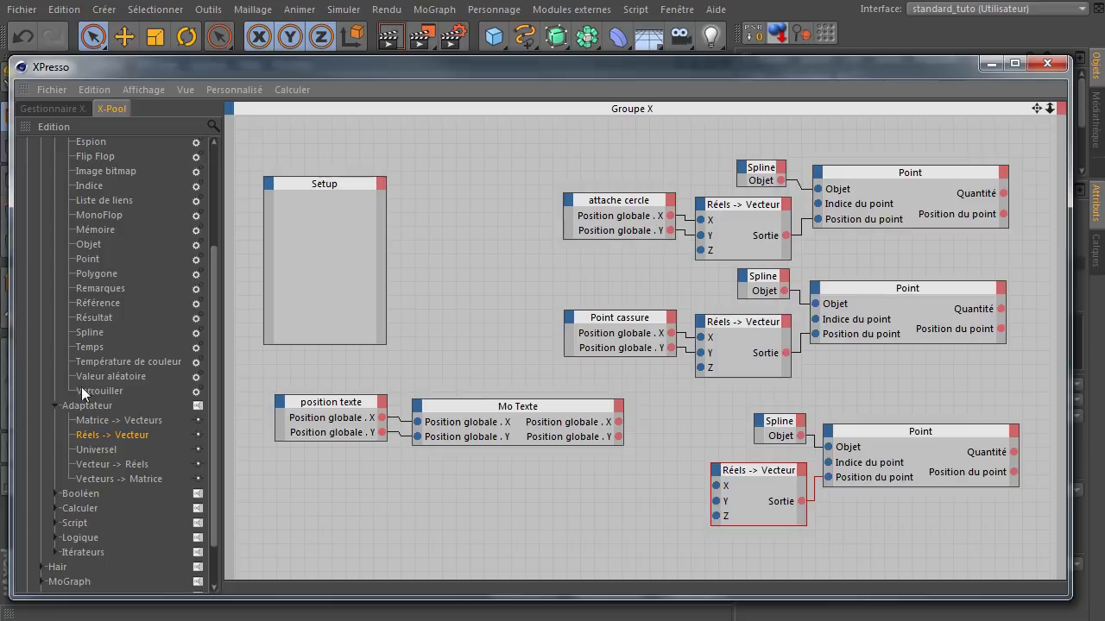
click(86, 215)
scroll(86, 298, up, 3)
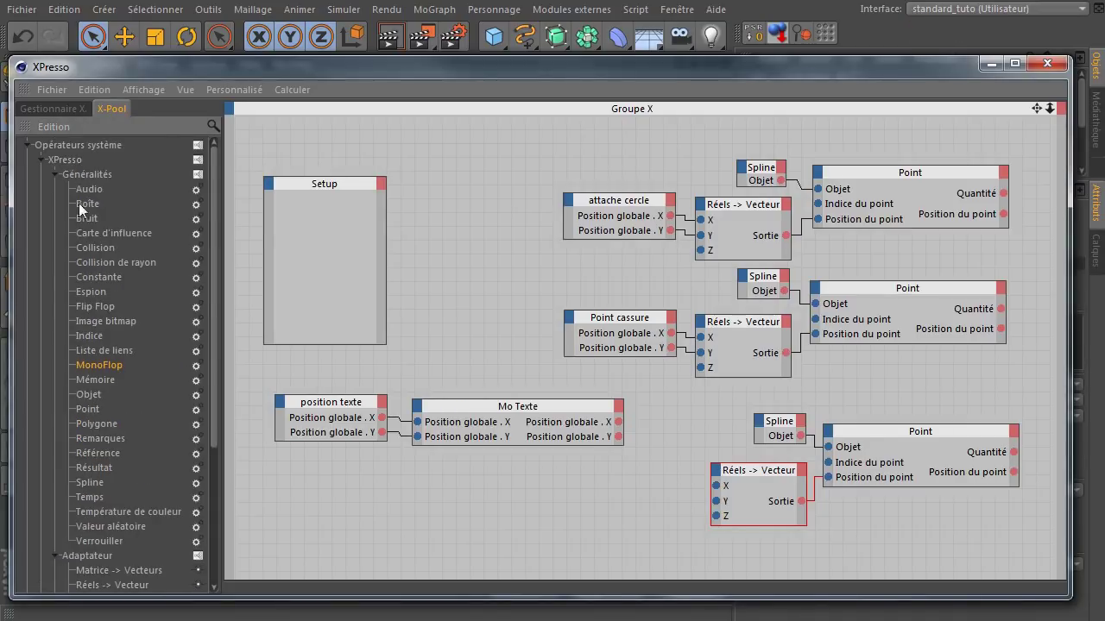
scroll(138, 356, down, 2)
scroll(95, 435, down, 2)
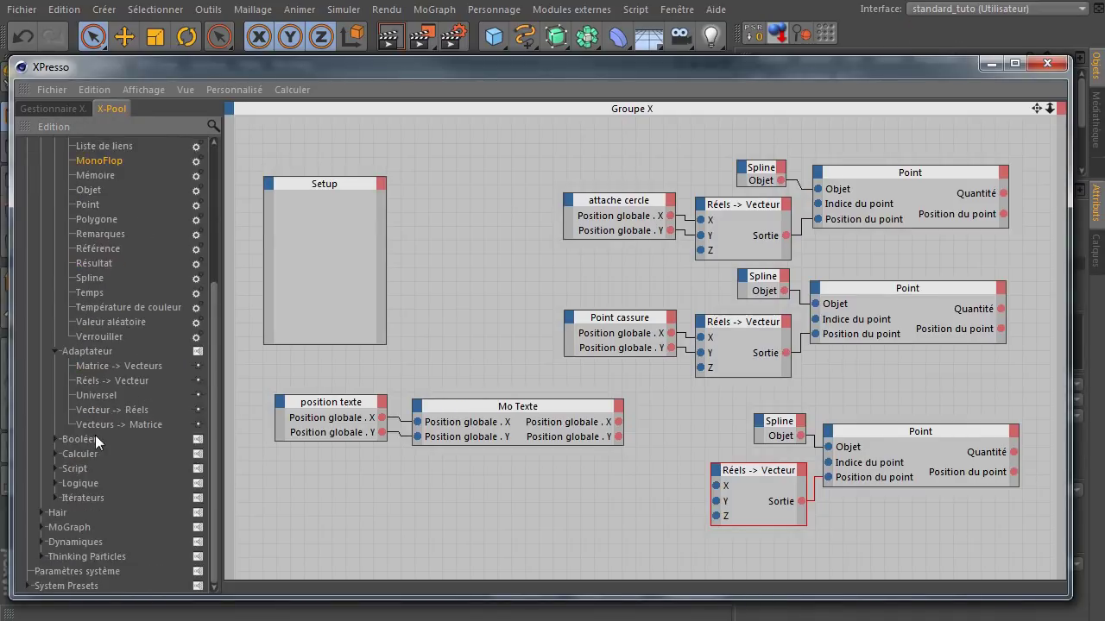
click(54, 453)
scroll(87, 466, down, 2)
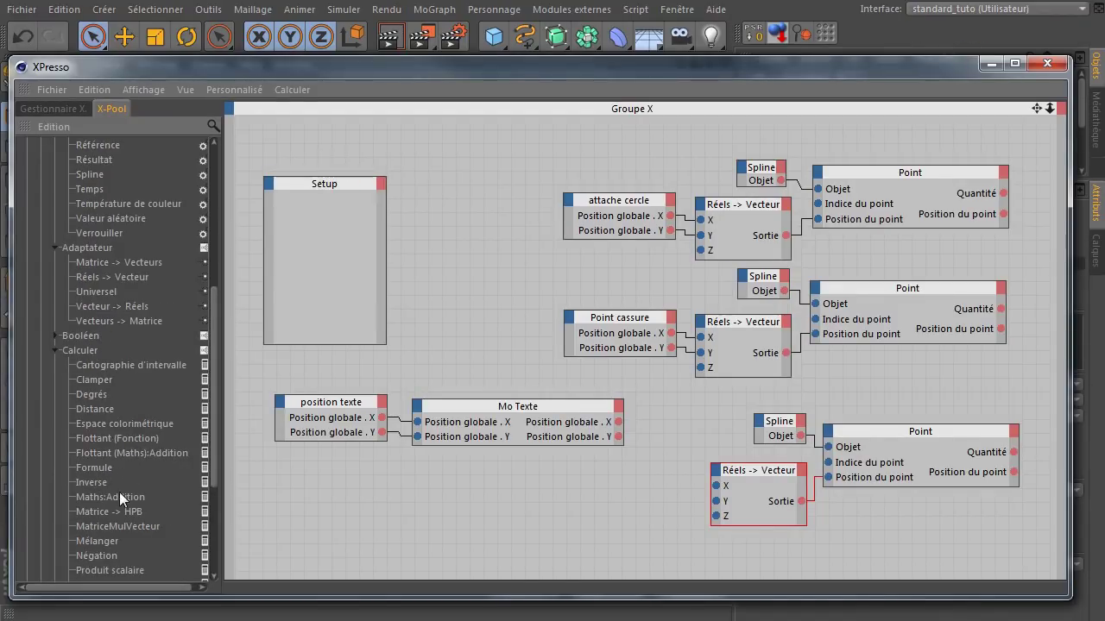
click(116, 496)
drag(99, 500, 621, 506)
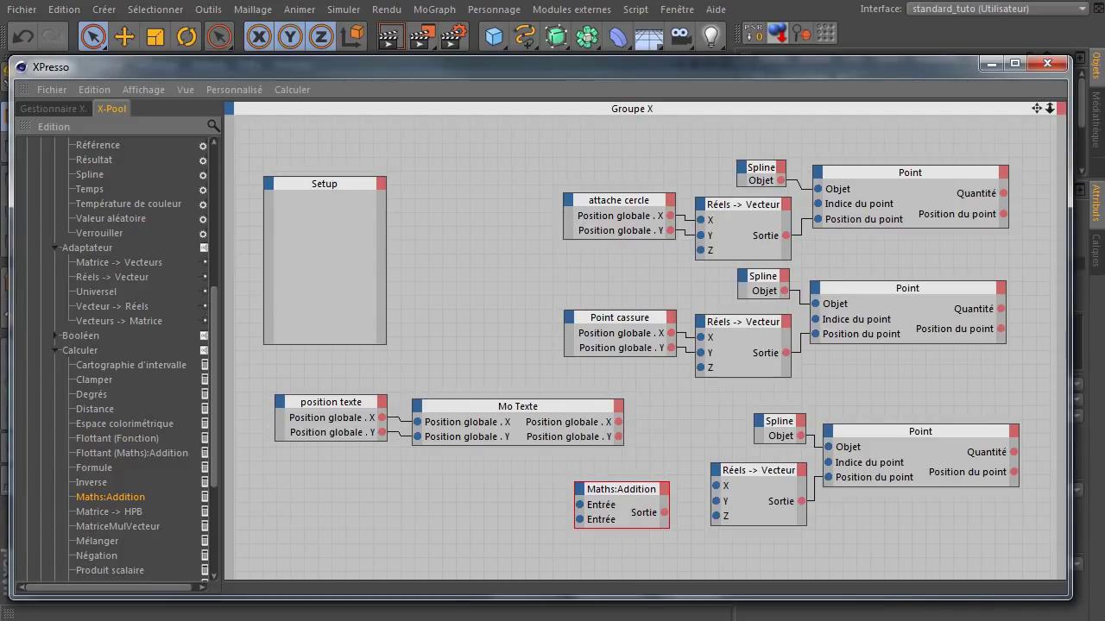
Step: Shift the position texte and Mo Texte nodes away from the third Point chain and place Maths:Addition in the gap beside Mo Texte
drag(293, 382, 483, 459)
drag(497, 406, 426, 410)
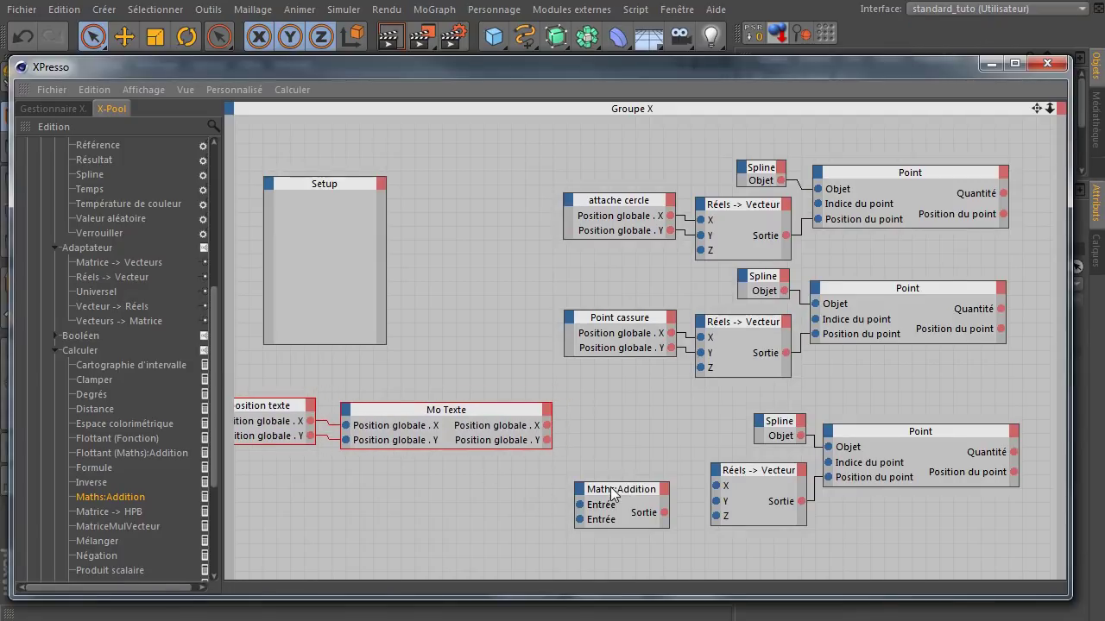
drag(611, 494, 612, 411)
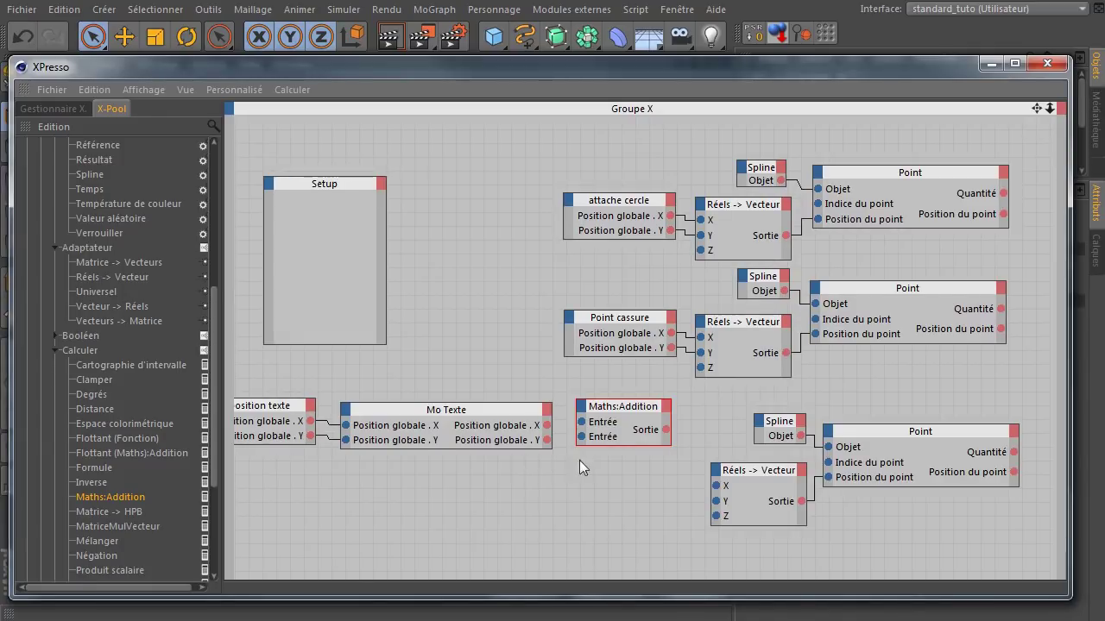
Step: Route Mo Texte's Position globale . X and Y outputs through two Maths:Addition nodes into the X and Y inputs of the third Réels -> Vecteur
drag(548, 425, 634, 409)
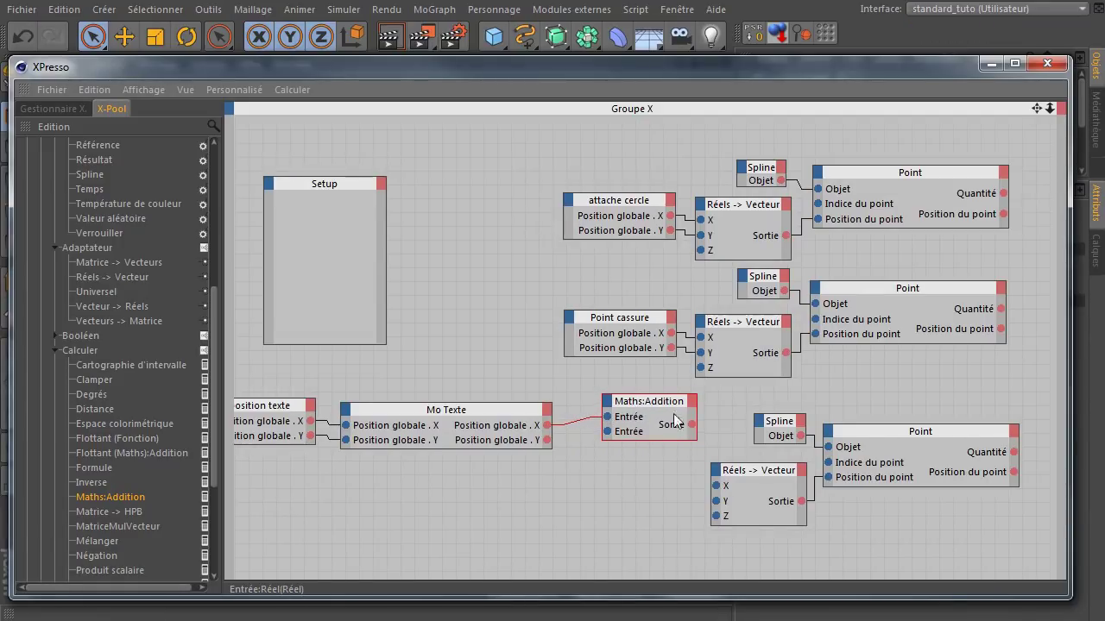
drag(695, 423, 720, 489)
ctrl+drag(628, 404, 637, 468)
drag(547, 440, 595, 478)
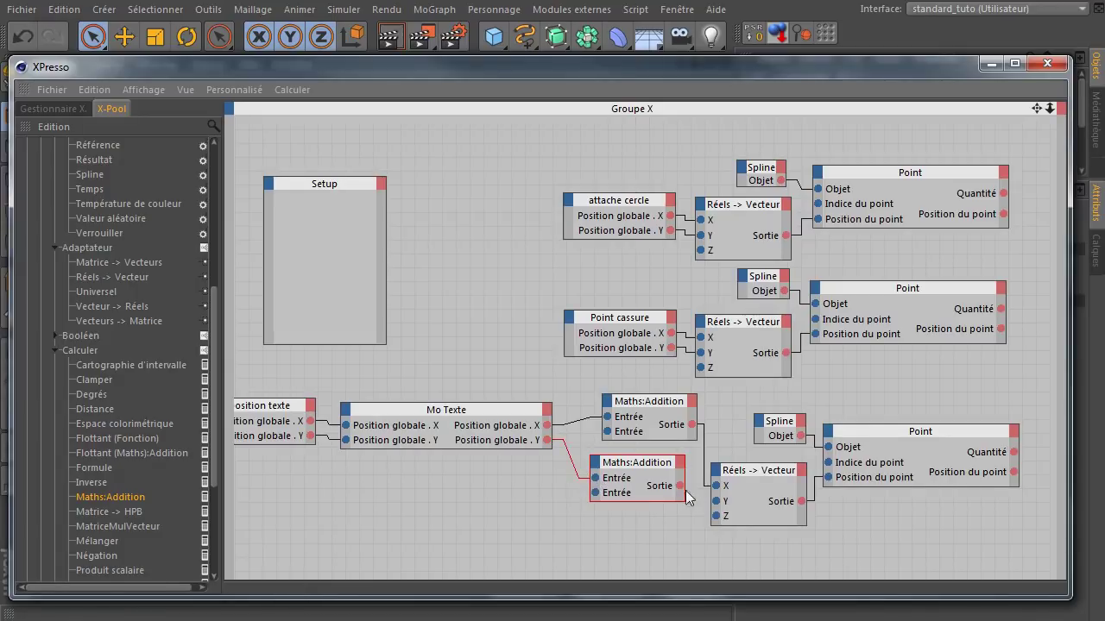
drag(681, 486, 715, 500)
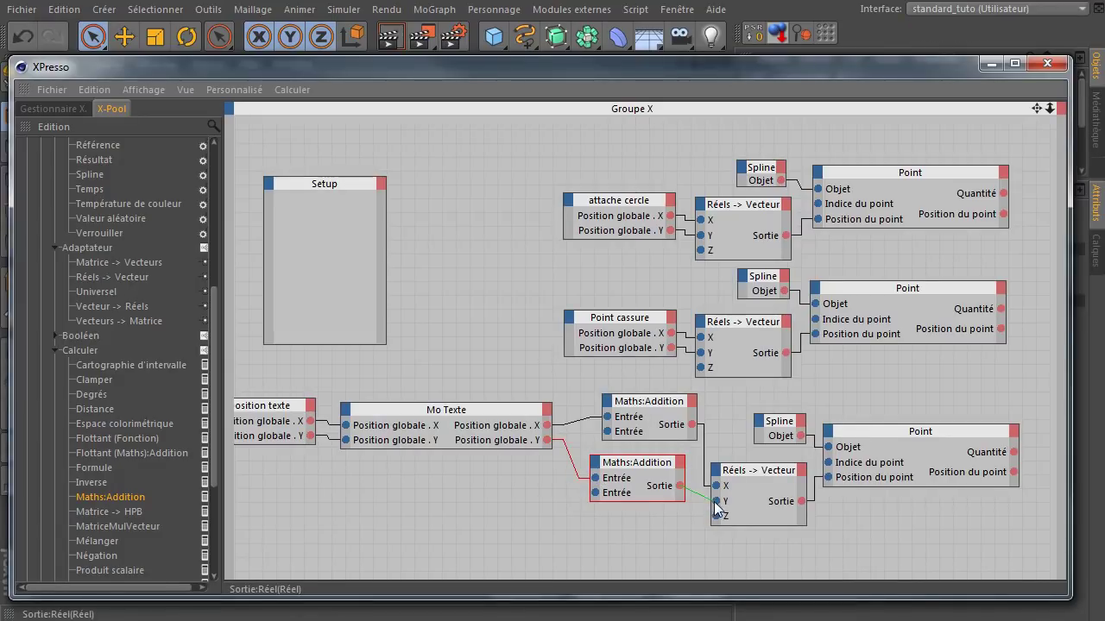
Step: Adjust Entrée [2] of the Maths:Addition node on the X link so the callout line stops just short of the text
drag(768, 62, 676, 269)
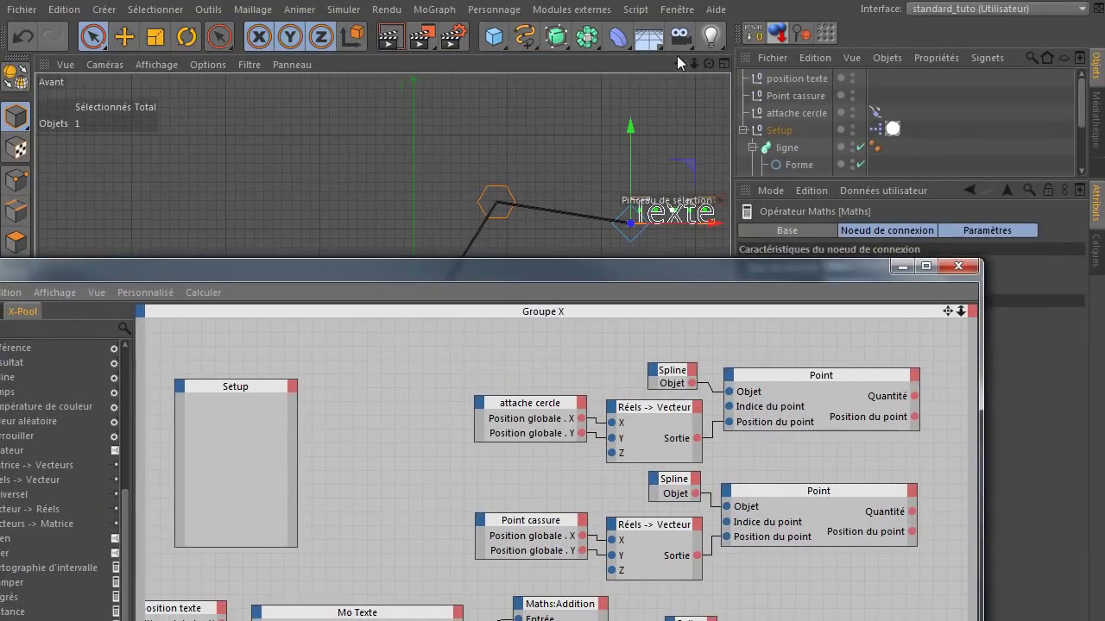
drag(680, 66, 598, 7)
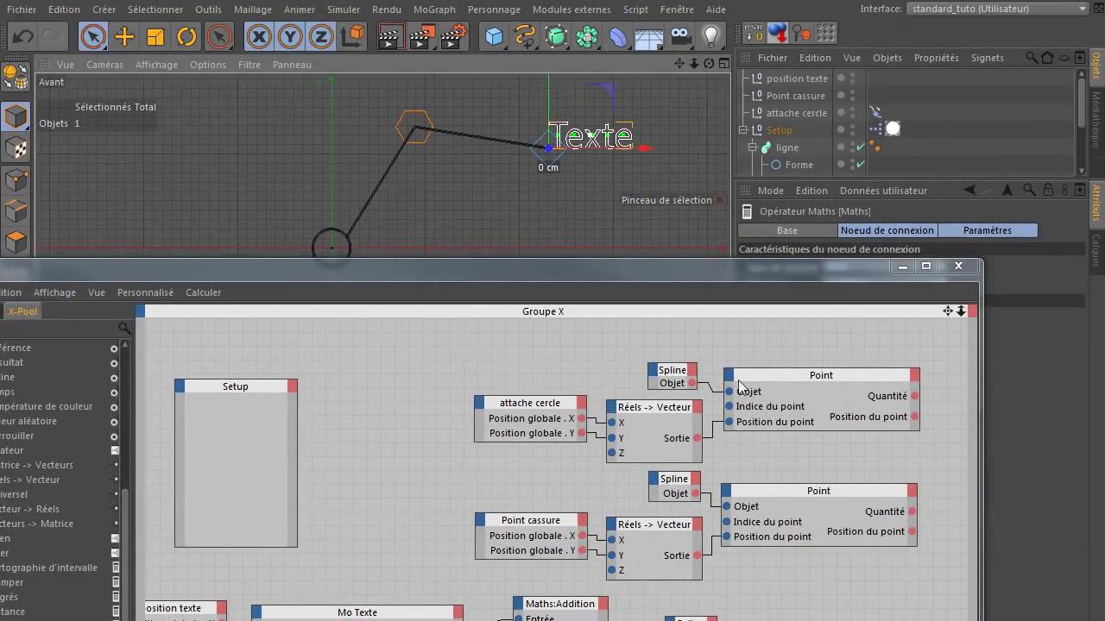
drag(680, 271, 477, 210)
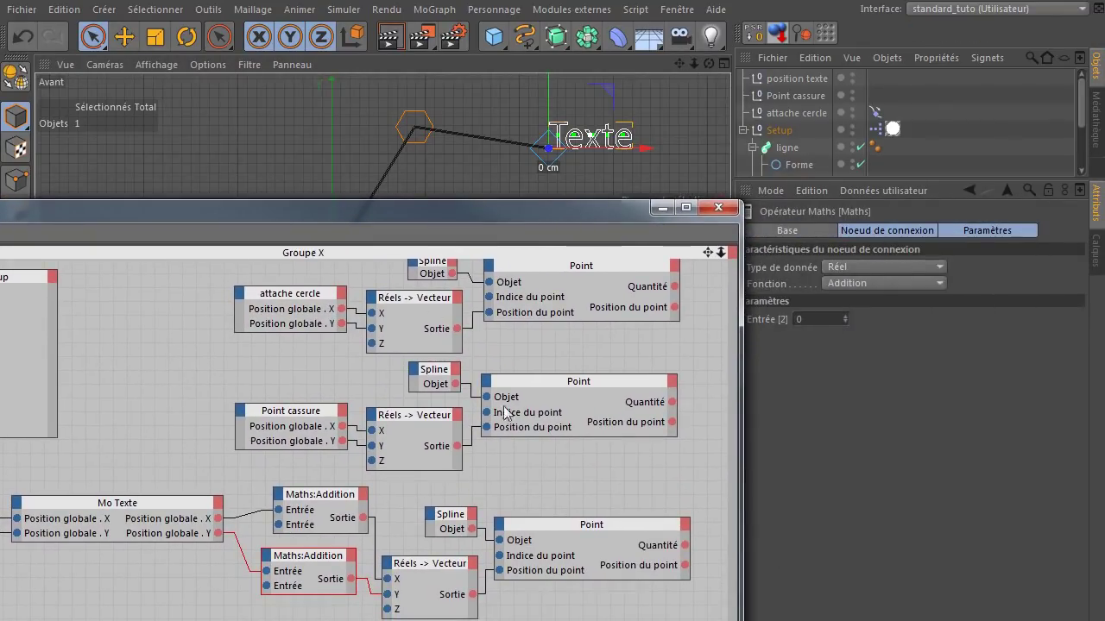
click(319, 506)
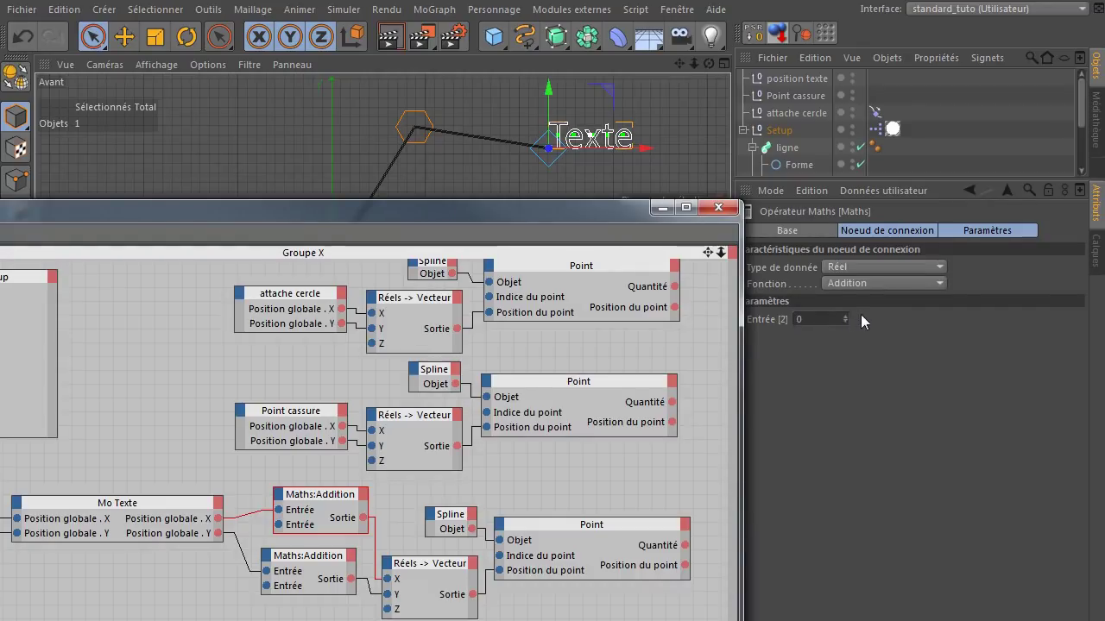
mouse_move(842, 318)
mouse_down()
mouse_move(851, 259)
mouse_move(850, 307)
mouse_move(851, 267)
mouse_move(842, 302)
mouse_up()
Step: Try Entrée [2] at 4 on the Maths:Addition node of the Y link and reset it to 0
click(312, 562)
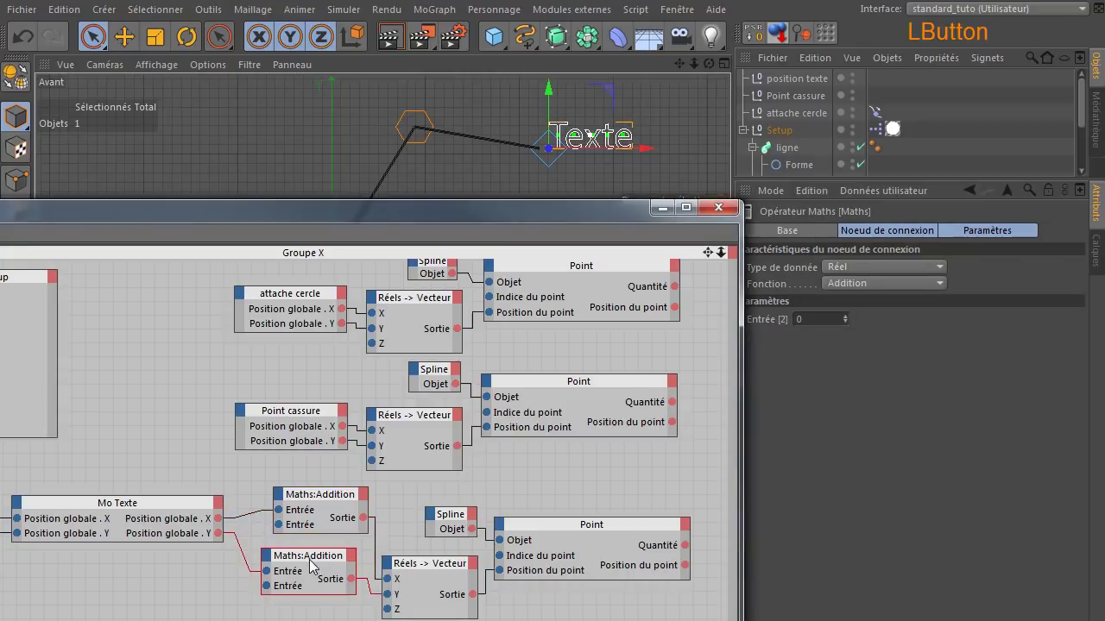
mouse_move(845, 318)
mouse_down()
mouse_move(846, 307)
mouse_move(845, 319)
mouse_up()
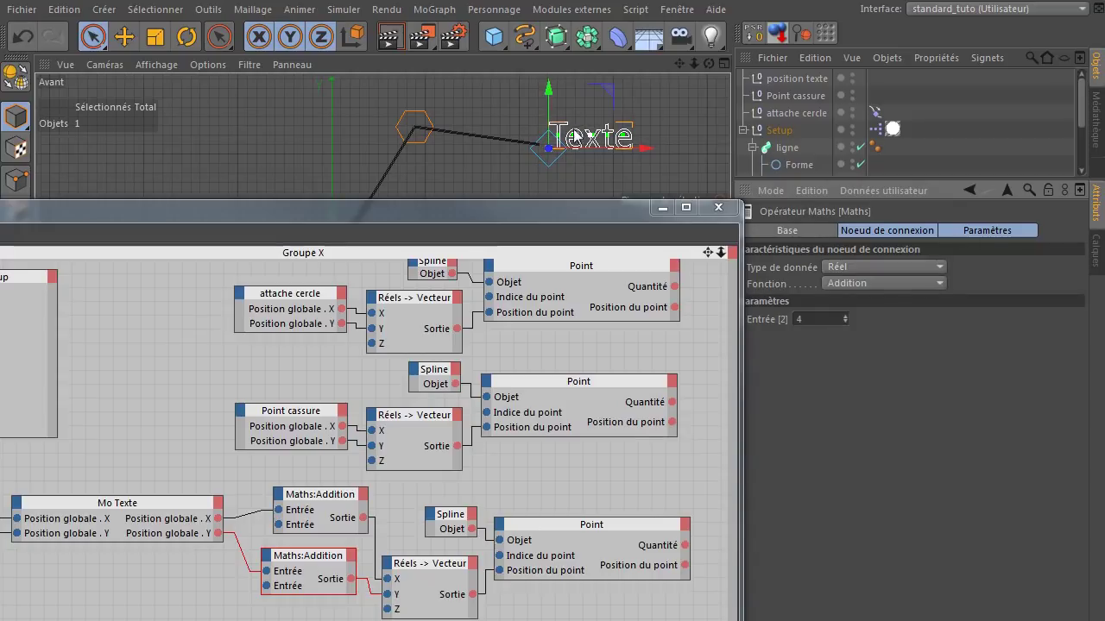
click(815, 317)
text(0)
key(Return)
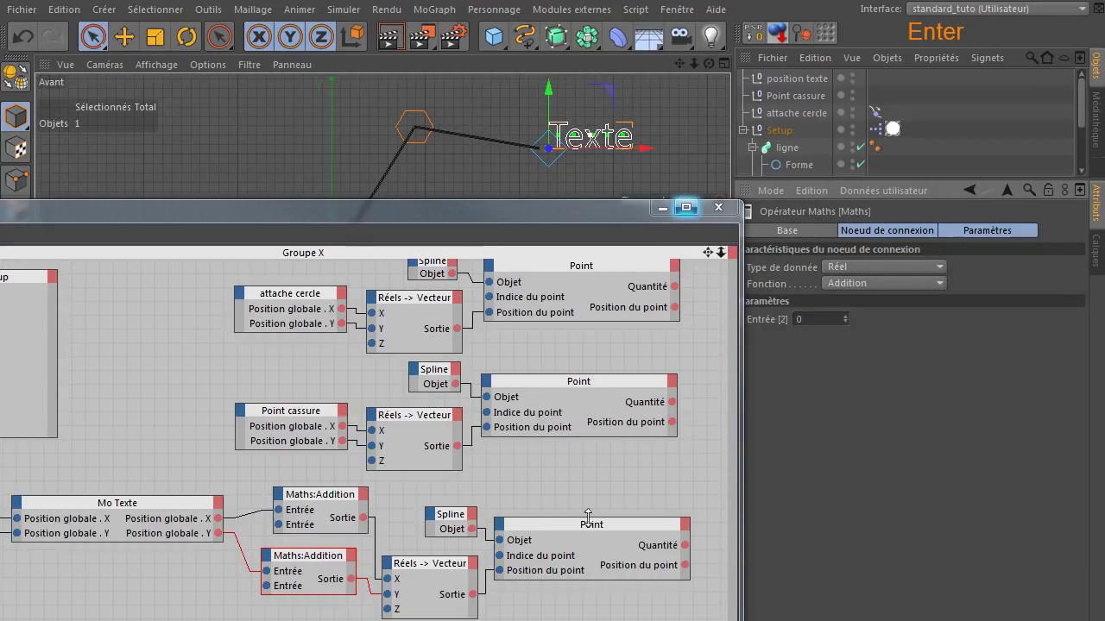
Step: Reset Entrée [2] to 0 on the Maths:Addition node of the X link
click(333, 520)
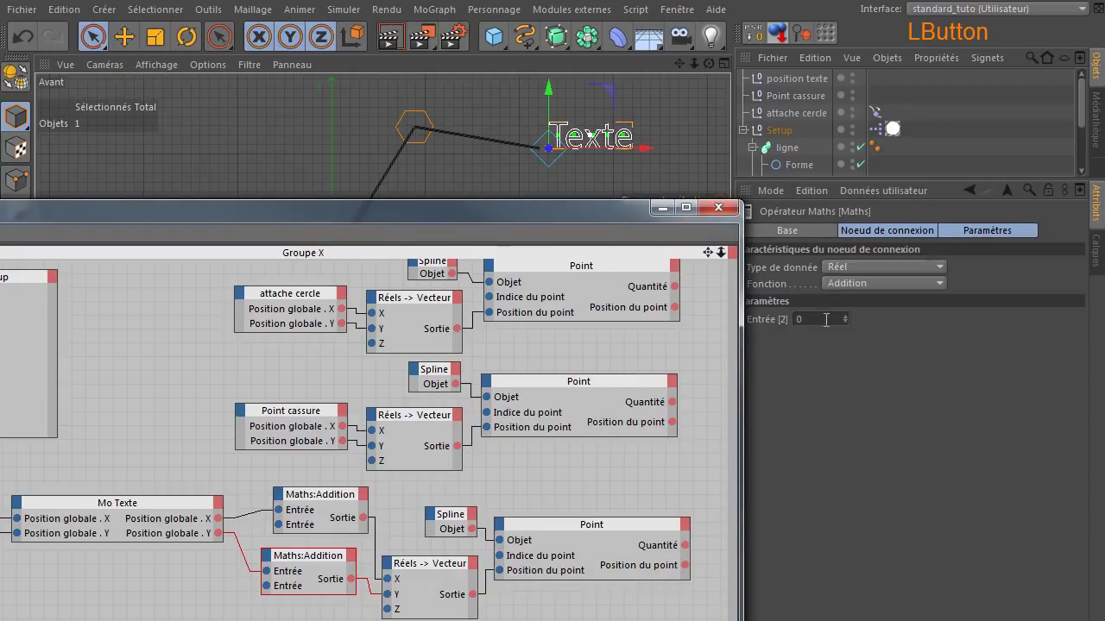
click(317, 507)
click(820, 320)
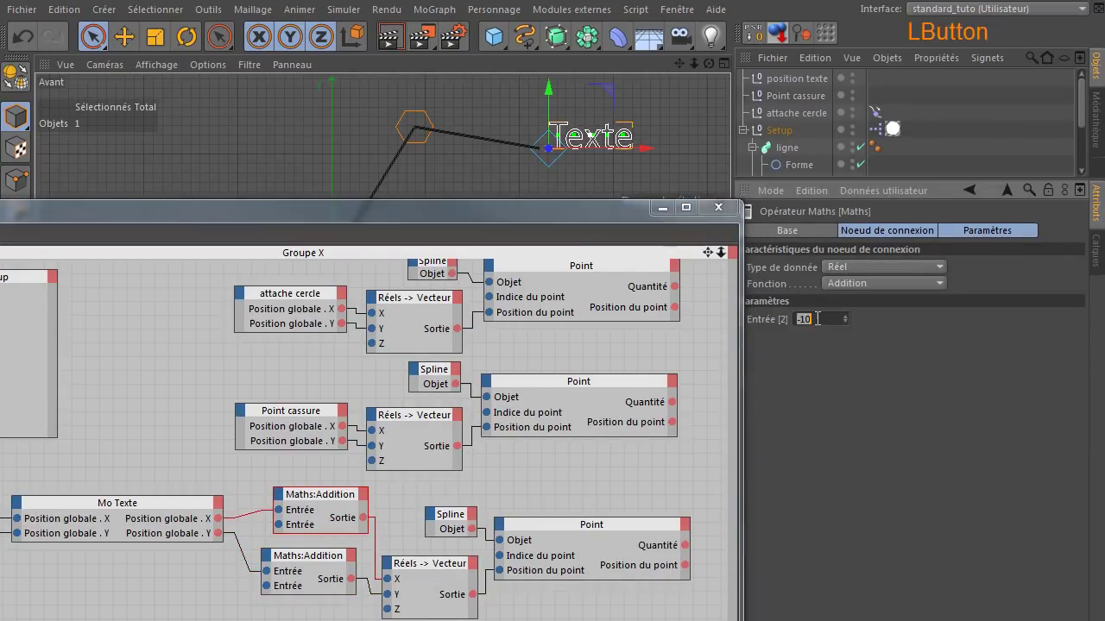
click(902, 379)
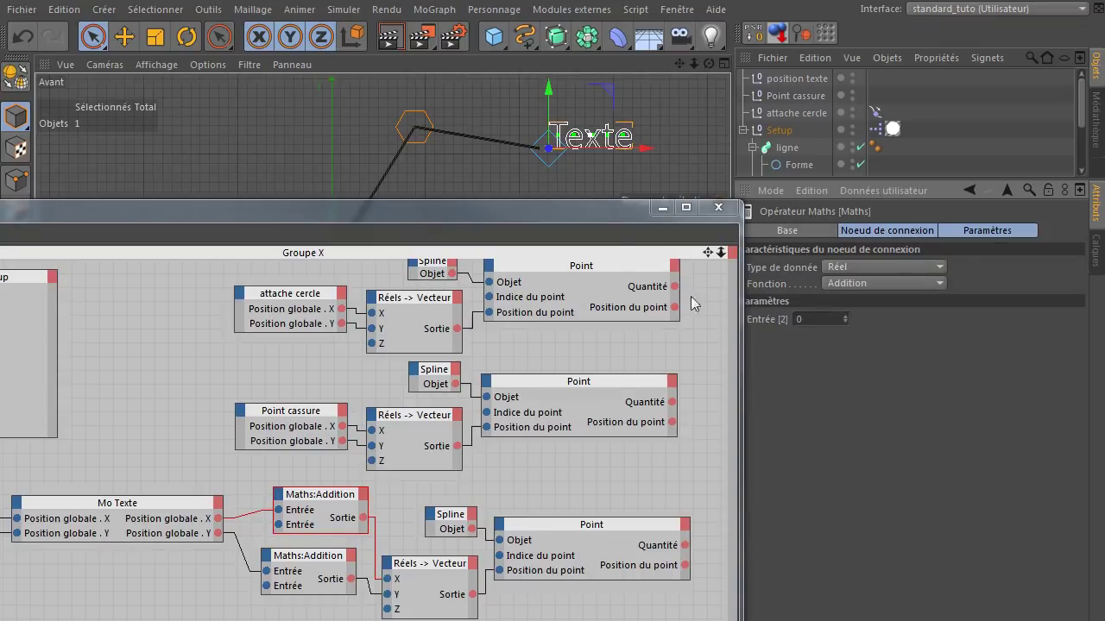
Step: Align the two Maths:Addition nodes one above the other between Mo Texte and the third Réels -> Vecteur node
drag(577, 211, 909, 64)
drag(1070, 489, 1084, 581)
drag(772, 63, 771, 86)
drag(657, 420, 642, 424)
drag(671, 488, 668, 520)
drag(651, 423, 653, 450)
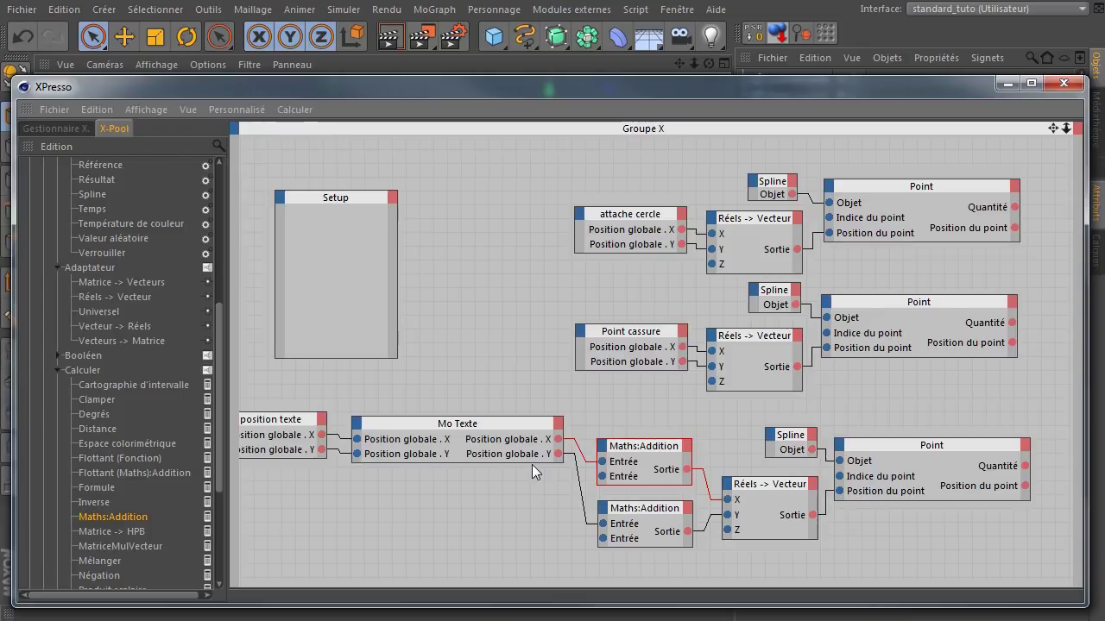
Step: Uncover the viewport, enlarge the object list to show the whole Setup hierarchy, and select the Forme circle under ligne
drag(495, 92, 580, 380)
drag(845, 179, 845, 311)
click(799, 164)
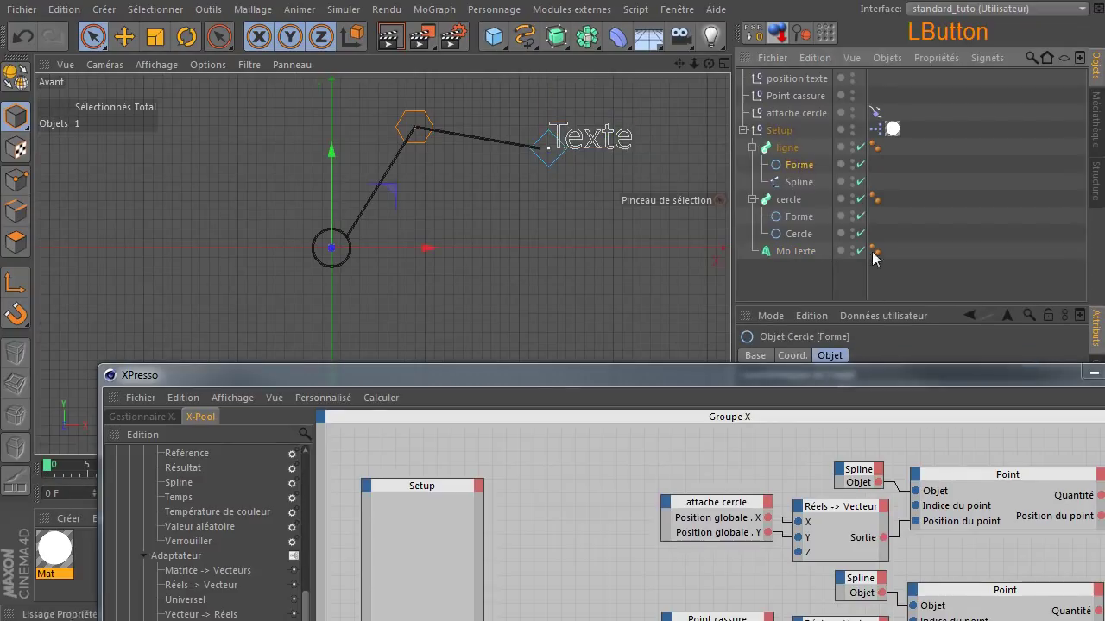
drag(845, 375, 821, 488)
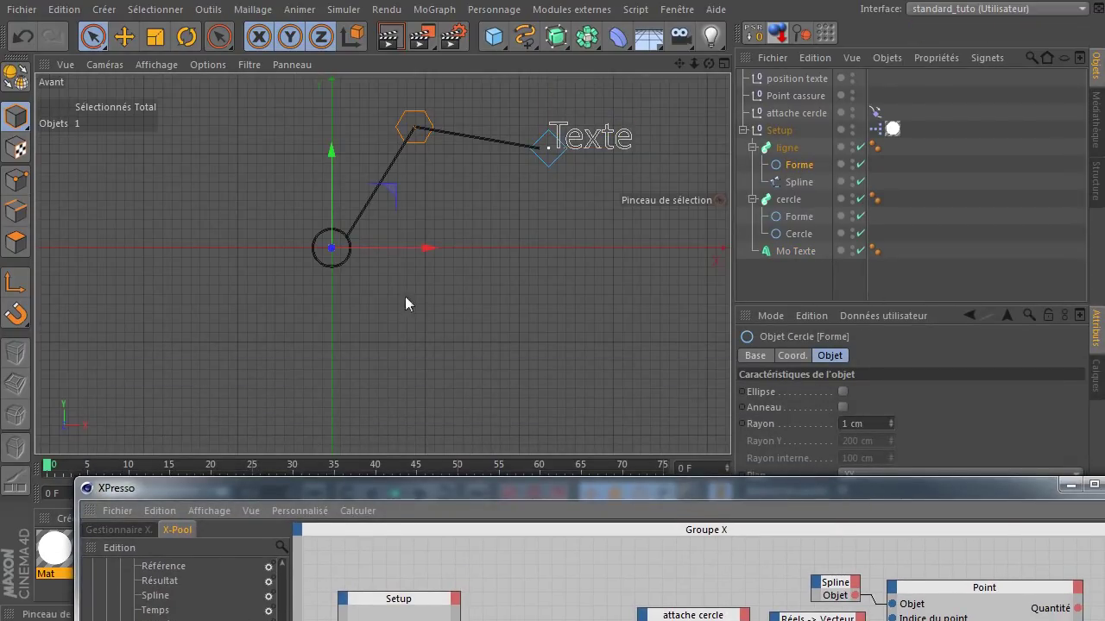
Step: Try another Rayon on the Forme circle of ligne and set it back to 1 cm
drag(888, 422, 888, 402)
click(859, 422)
text(1)
key(Return)
click(805, 165)
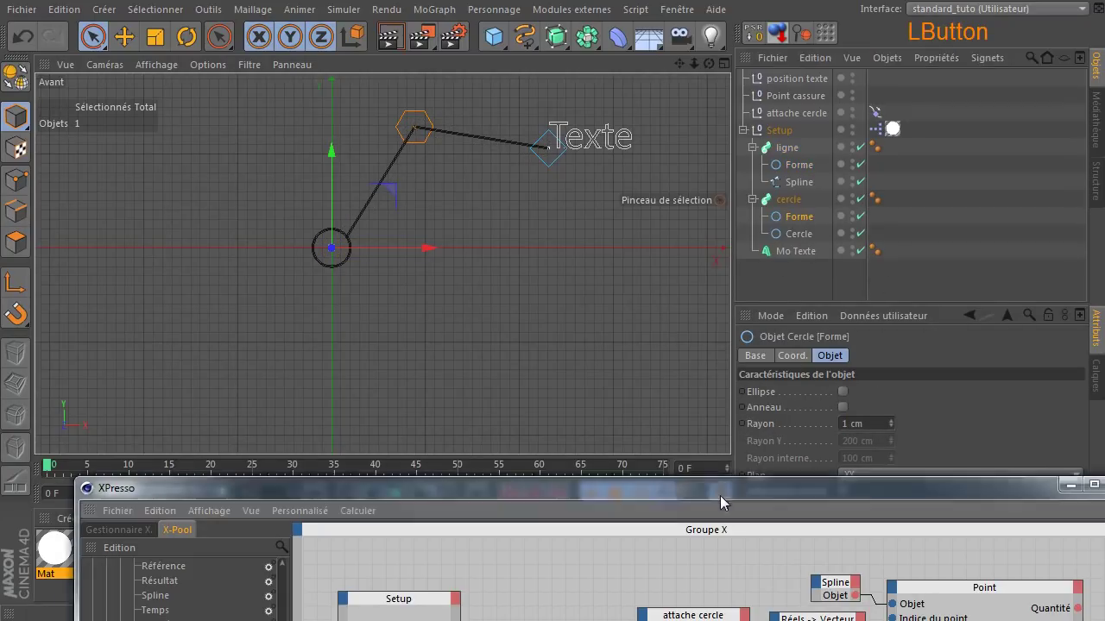
Step: Add the Forme circles of ligne and cercle to Groupe X as two stacked nodes beside Setup
drag(720, 495, 694, 253)
click(784, 167)
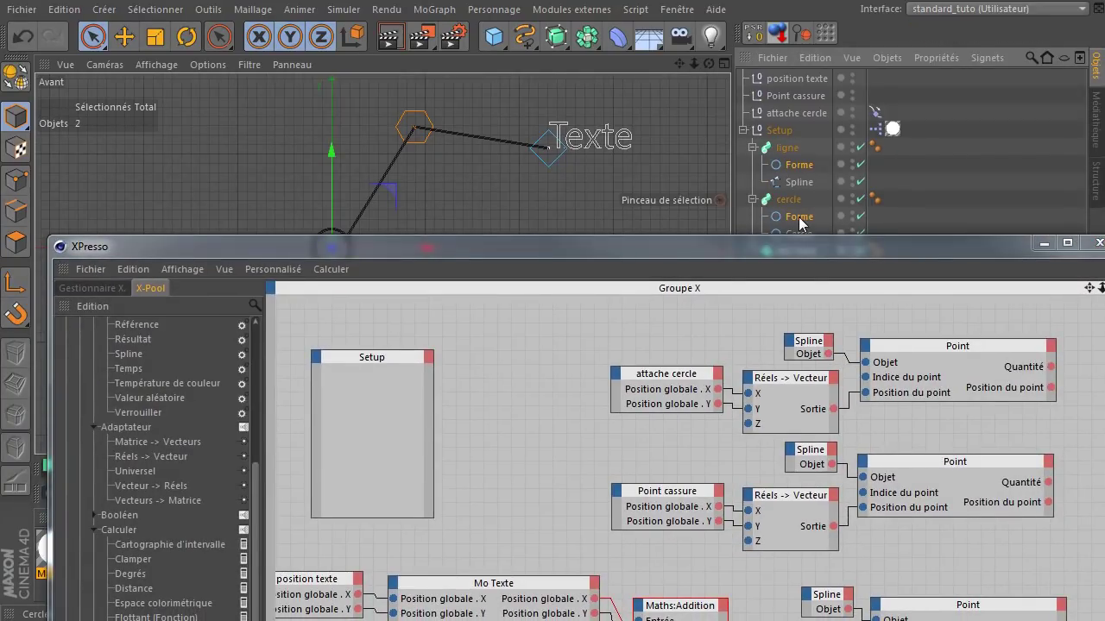
click(791, 170)
drag(786, 170, 521, 345)
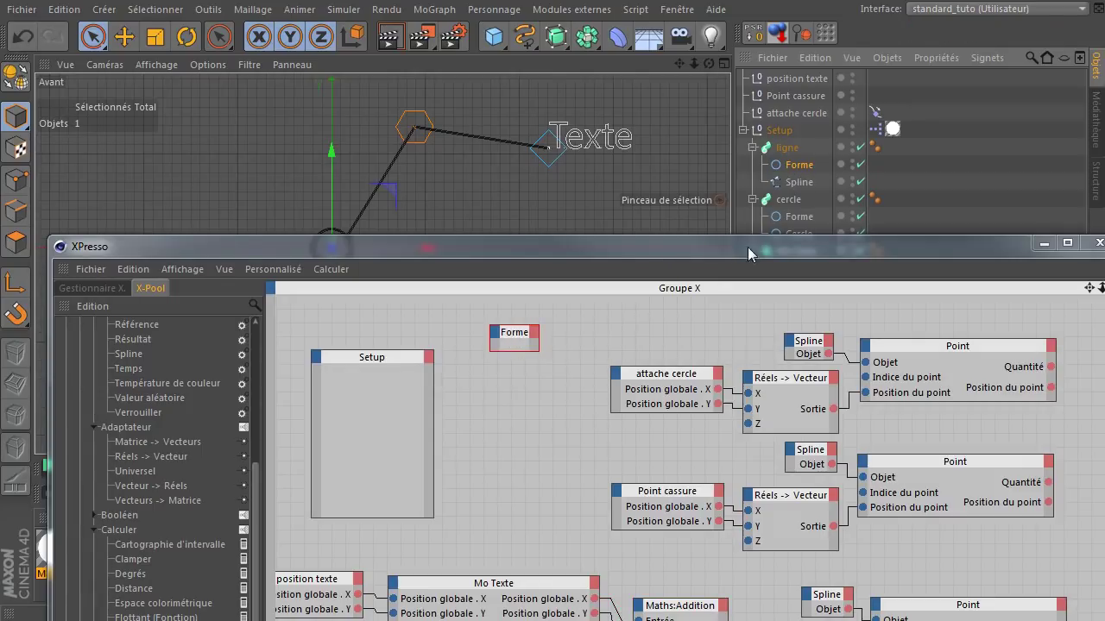
drag(802, 217, 517, 374)
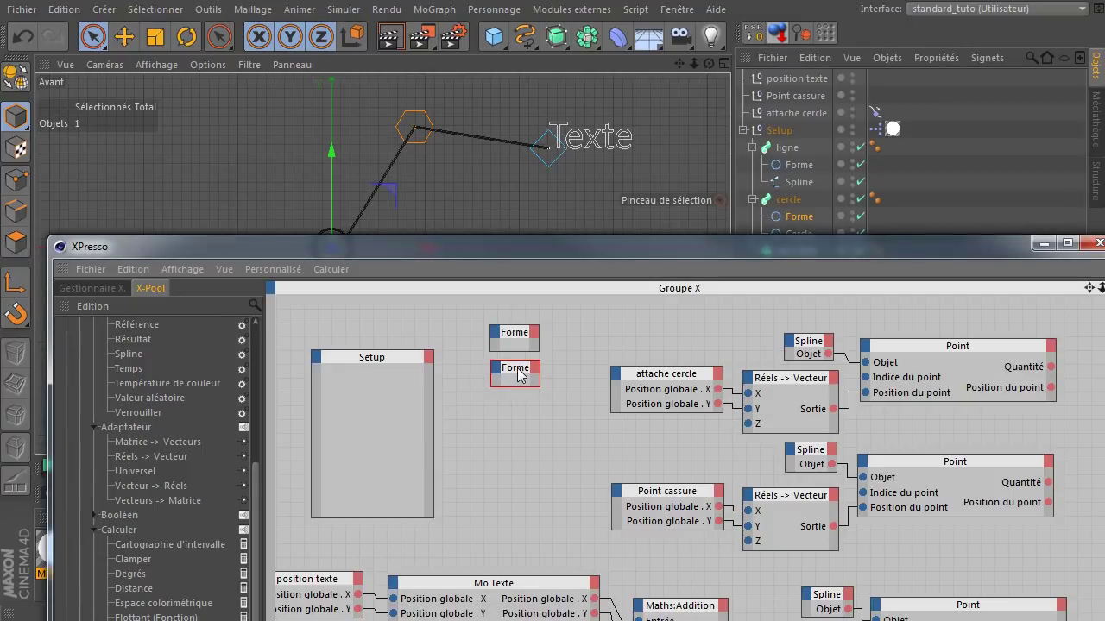
Step: Give both Forme nodes a Rayon input port and enlarge the nodes to fit it
drag(505, 246, 495, 63)
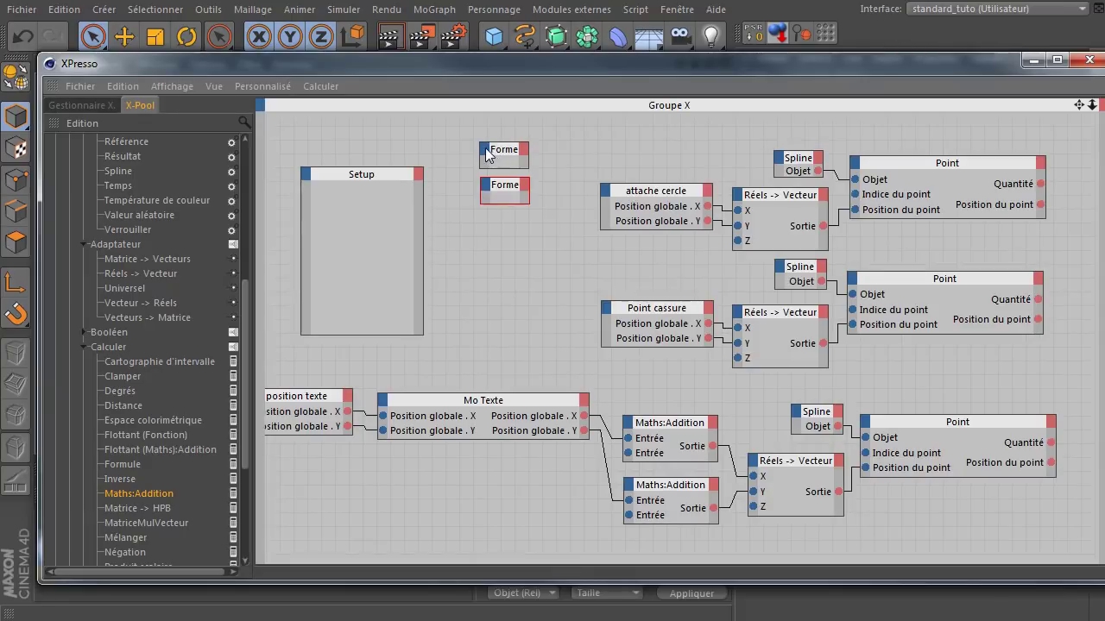
click(484, 148)
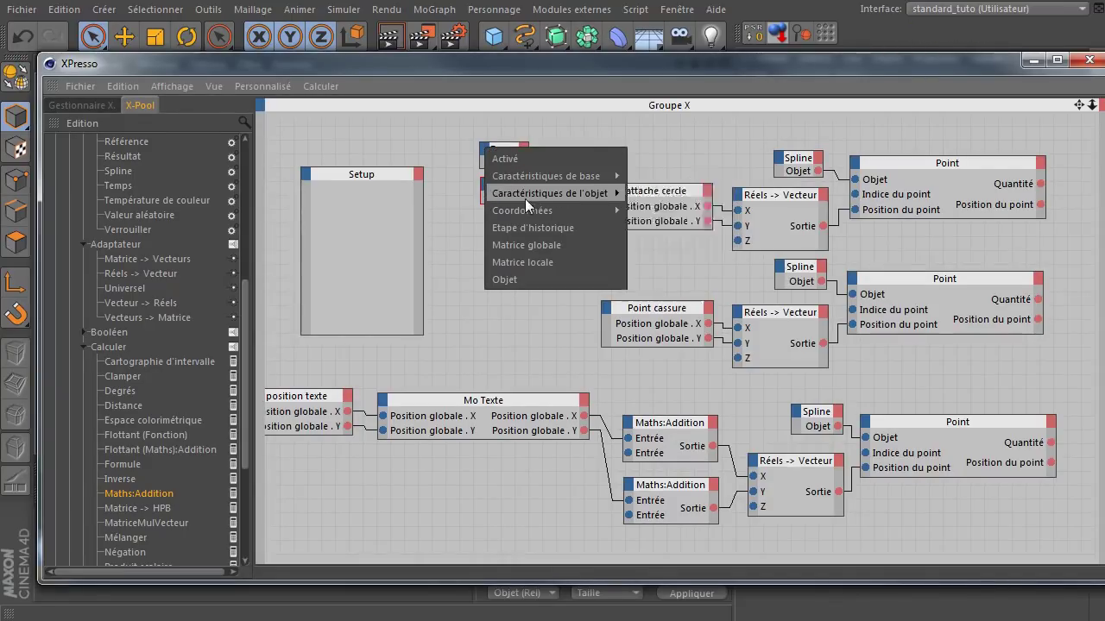
mouse_move(532, 196)
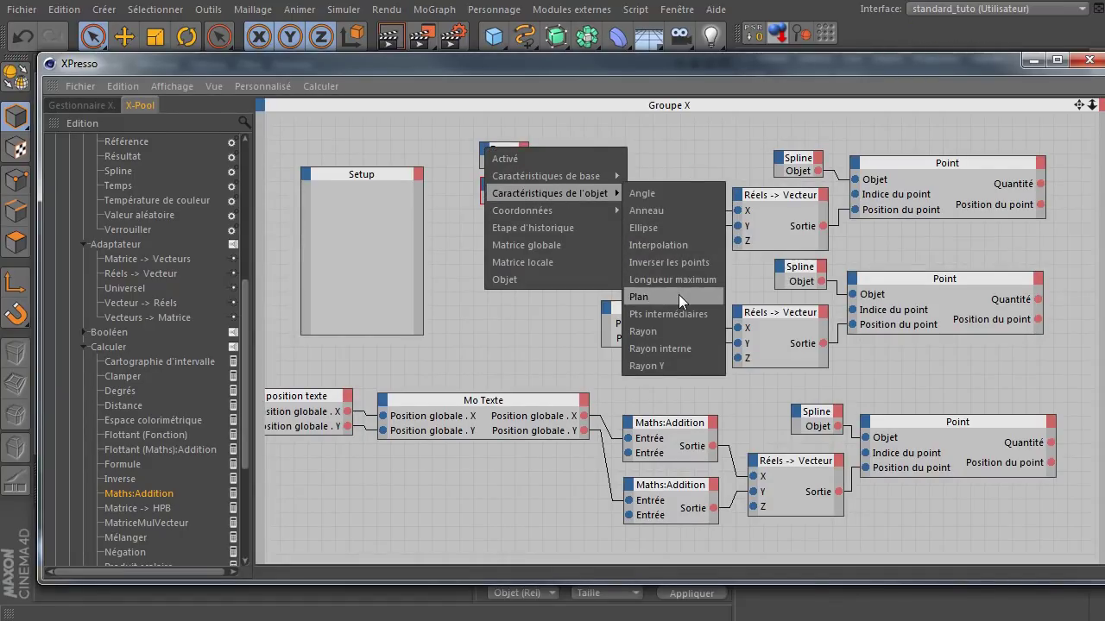
click(673, 331)
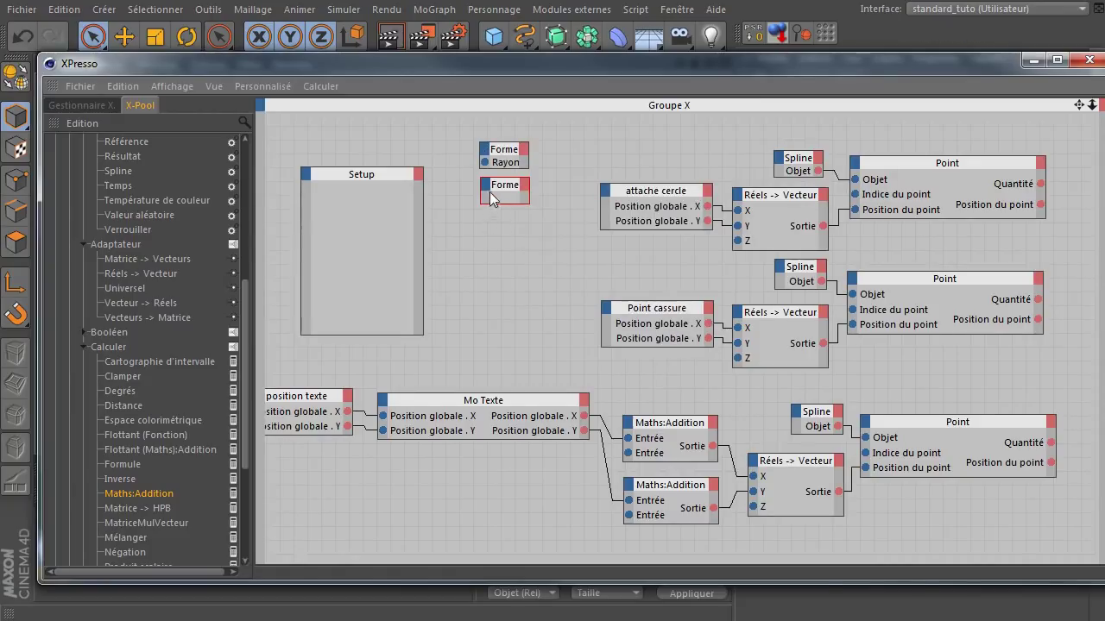
click(489, 192)
mouse_move(521, 232)
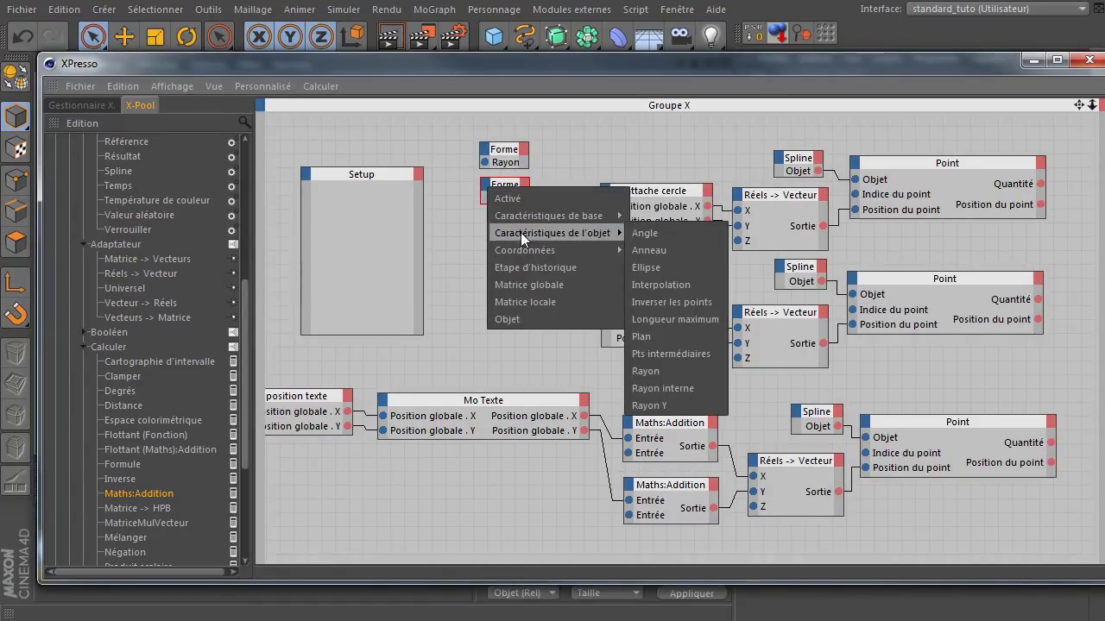
click(646, 370)
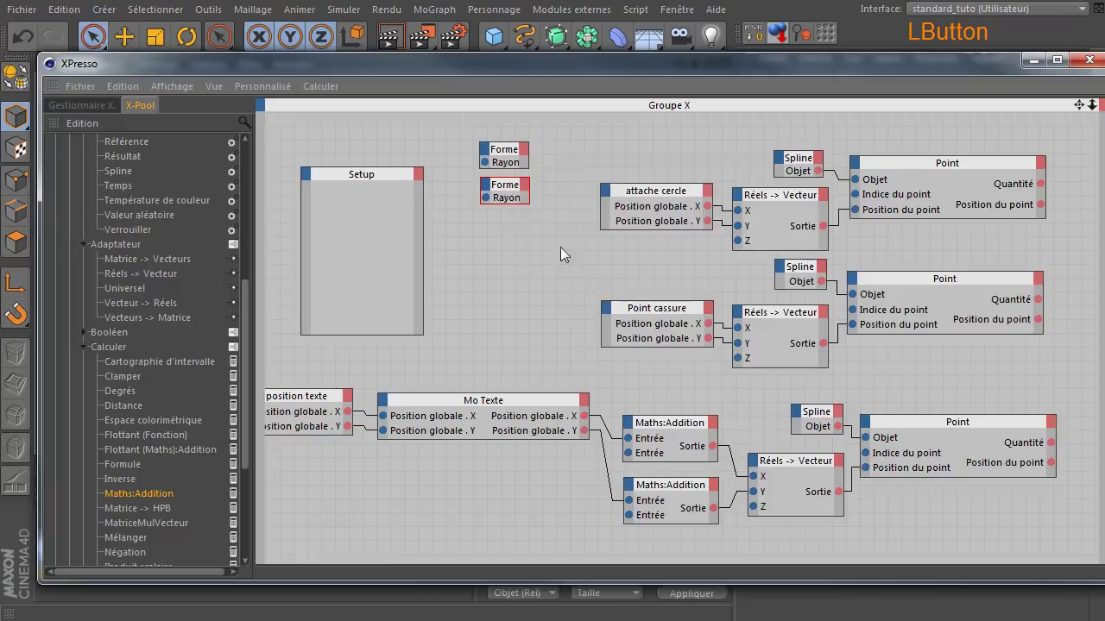
ctrl+drag(509, 164, 514, 191)
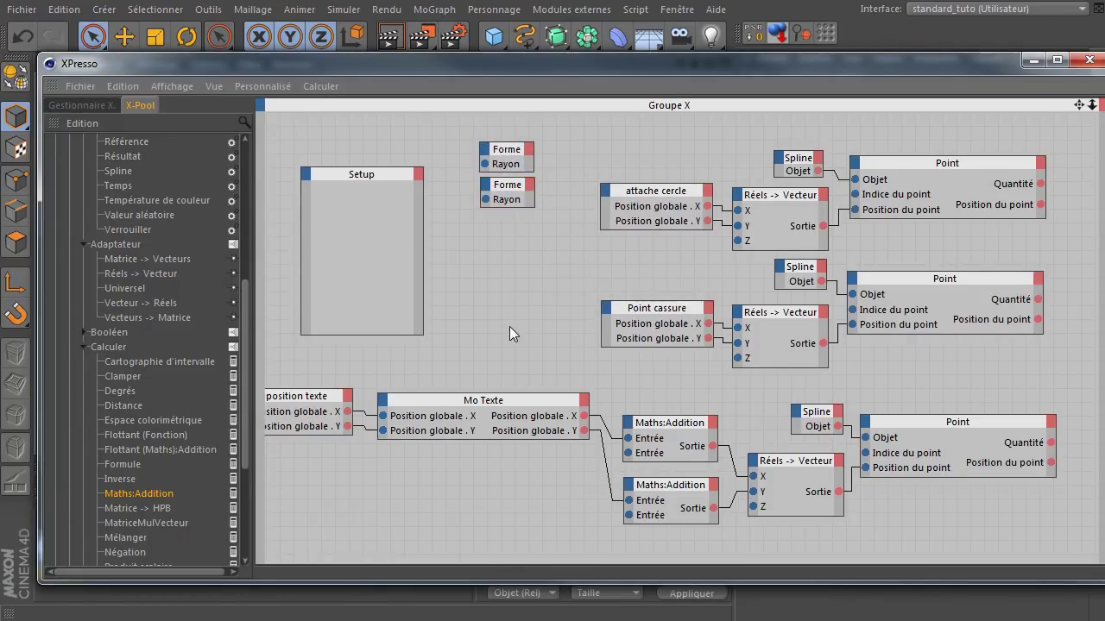
Step: Set the Position of attache cercle's Aligner sur la spline tag to 12 %
drag(556, 62, 581, 467)
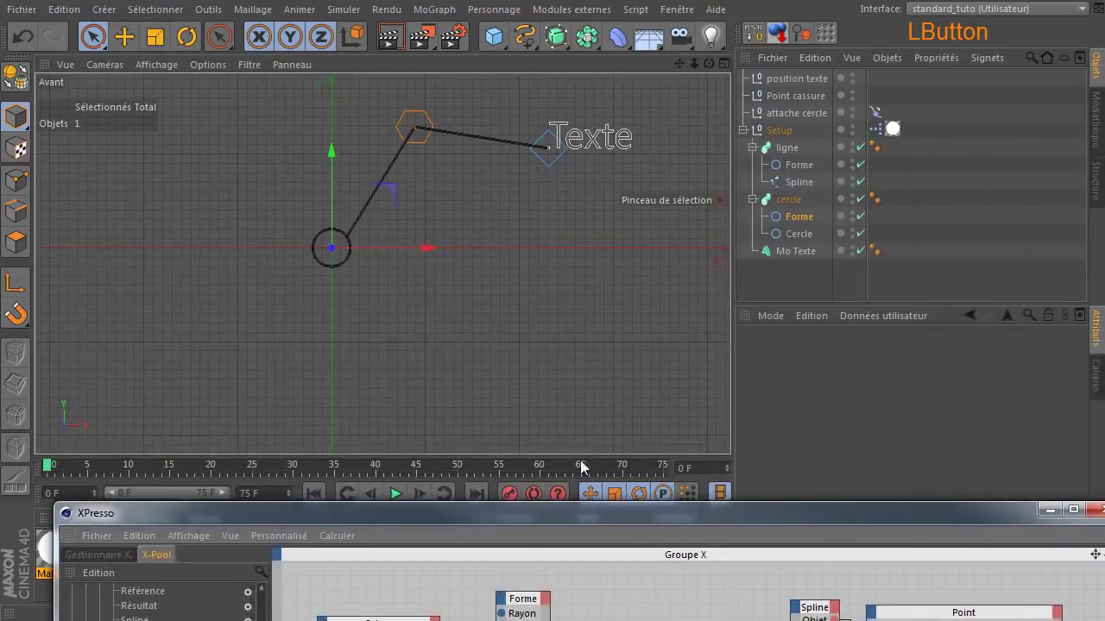
click(874, 113)
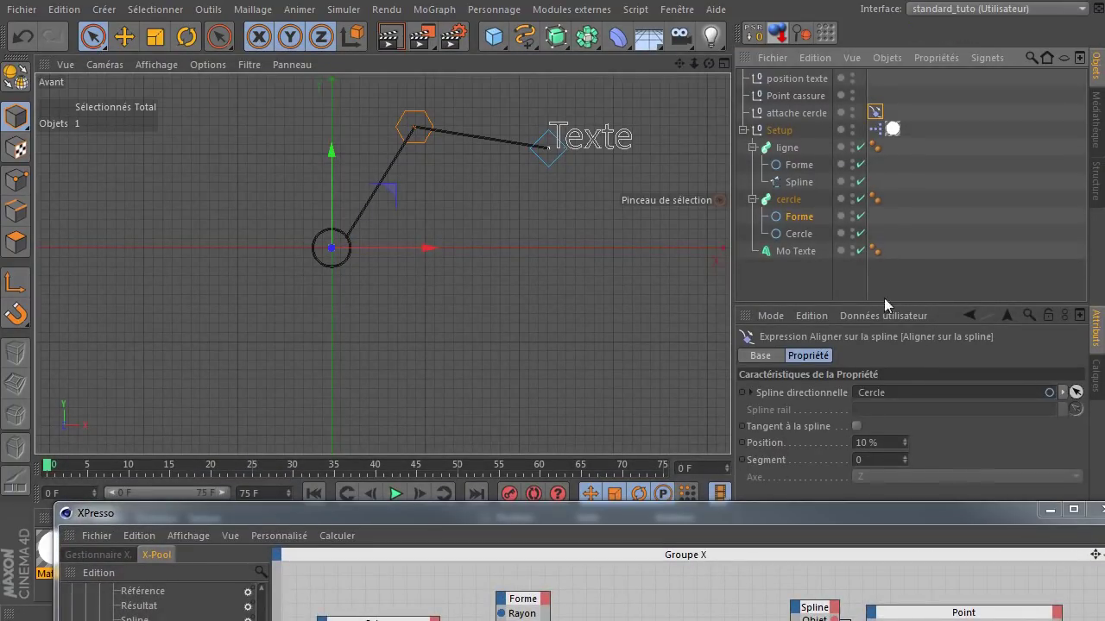
drag(905, 443, 905, 437)
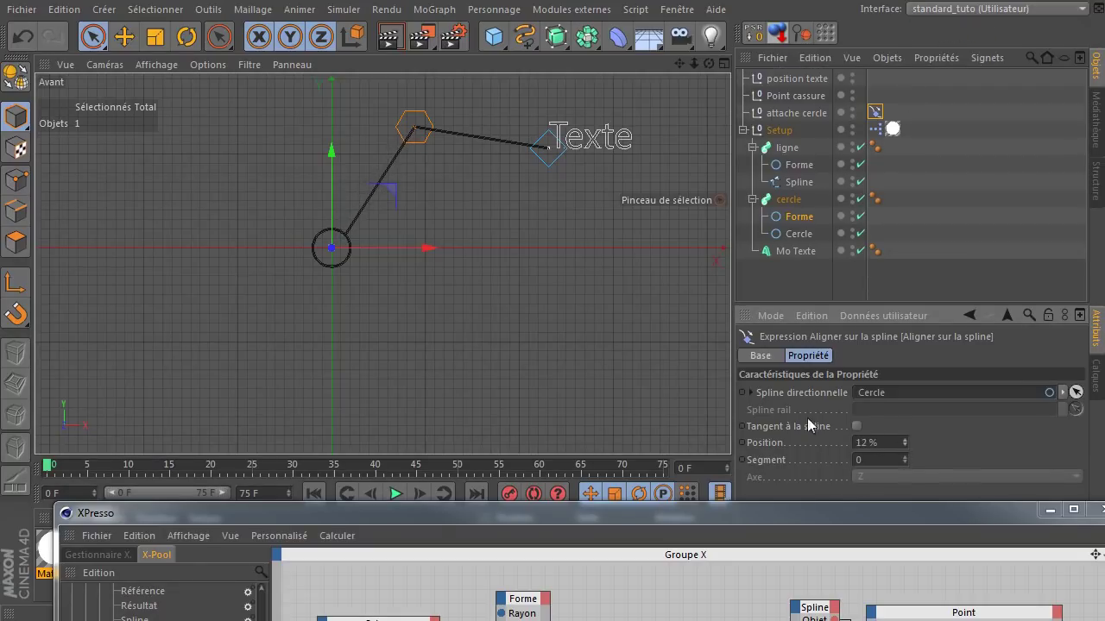
Step: Add the Aligner sur la spline tag of attache cercle as a node below the Forme nodes with a Position input port
drag(672, 520, 651, 170)
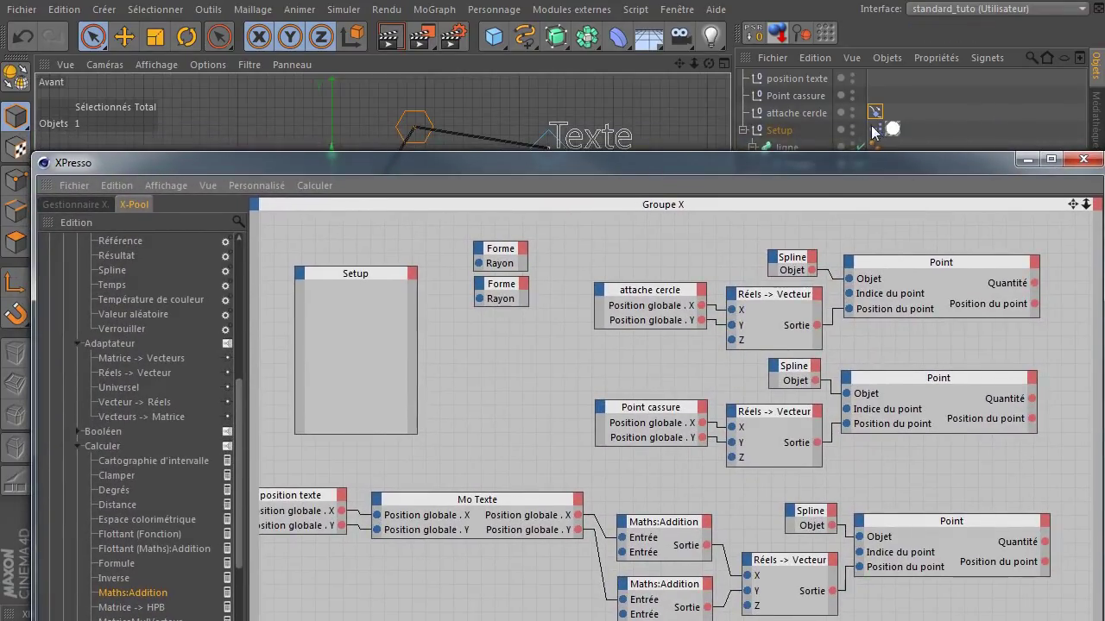
drag(875, 115, 478, 344)
key(ctrl)
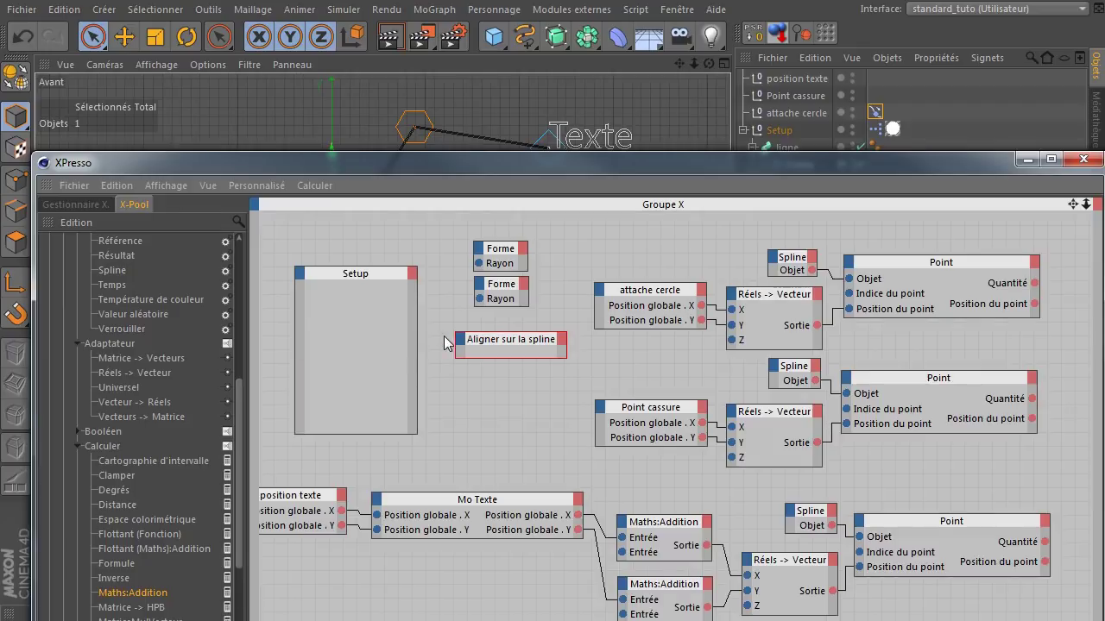
click(463, 340)
mouse_move(523, 384)
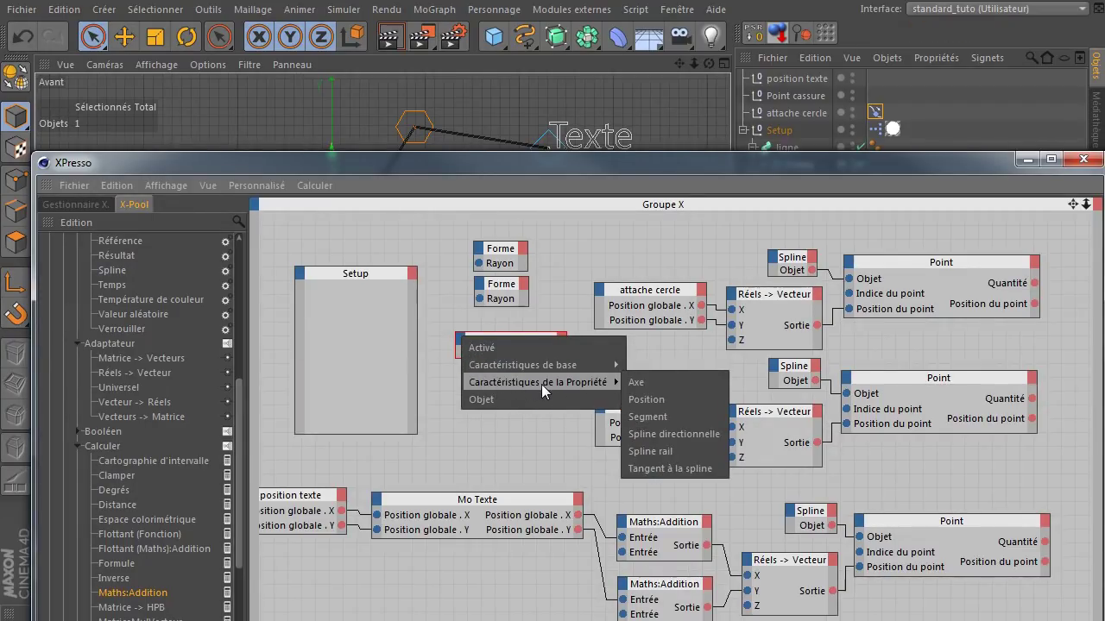
click(656, 399)
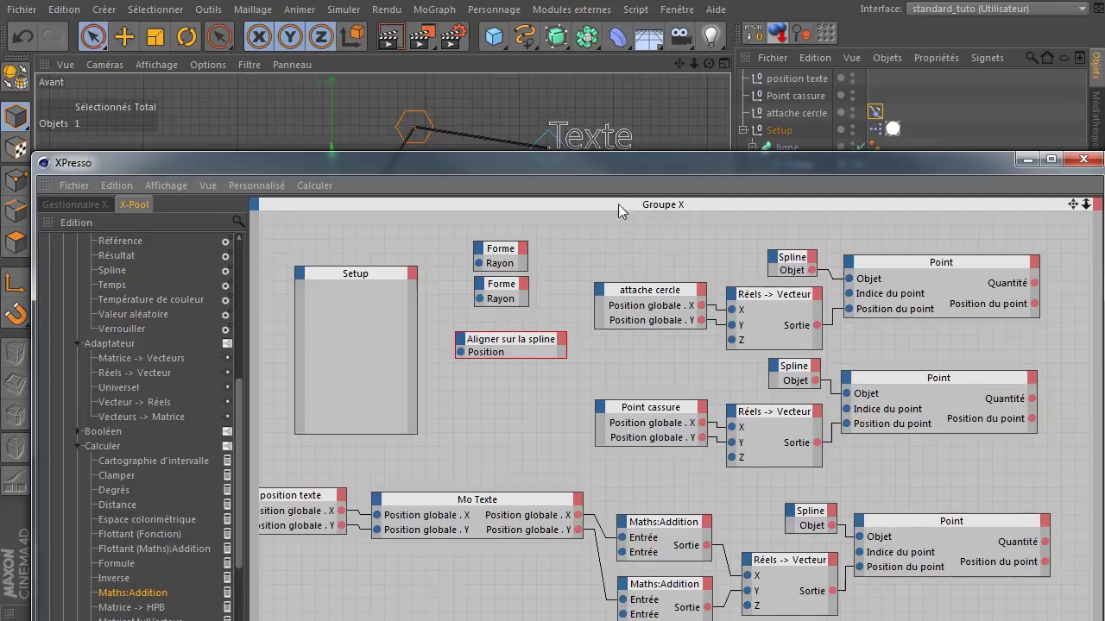
Step: Add the ligne and cercle extrusion objects to Groupe X as nodes below Aligner sur la spline
drag(652, 158, 653, 421)
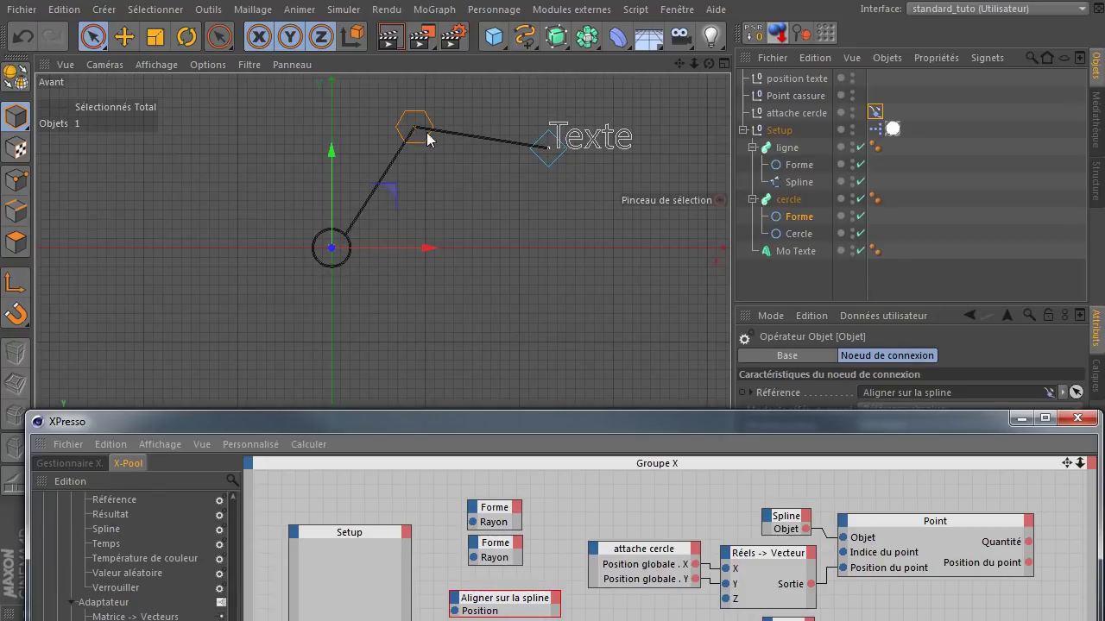
click(786, 149)
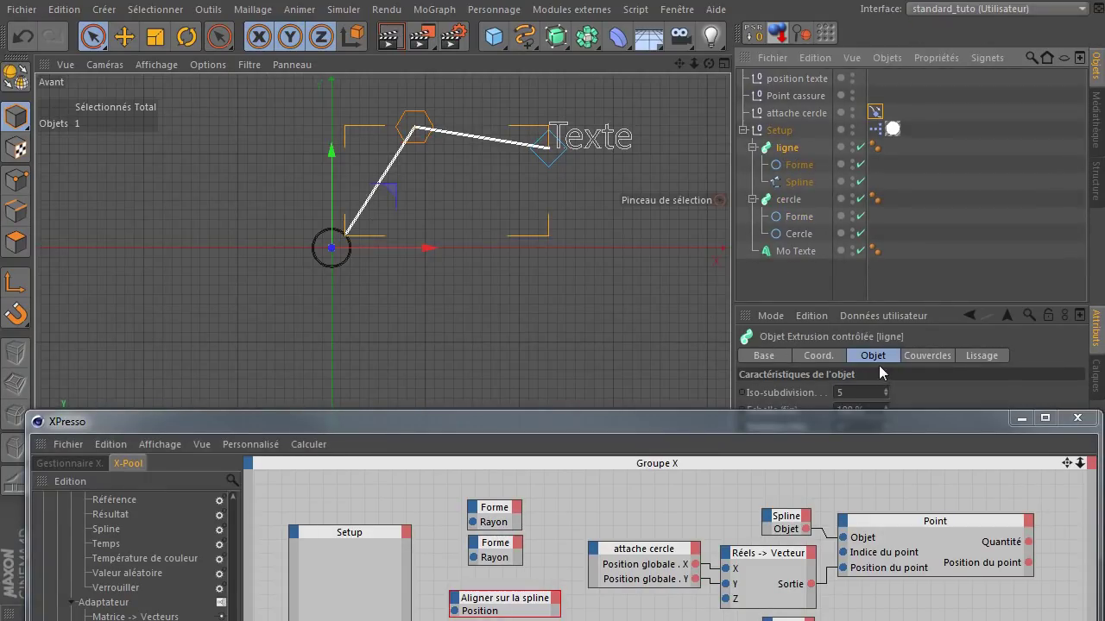
click(788, 199)
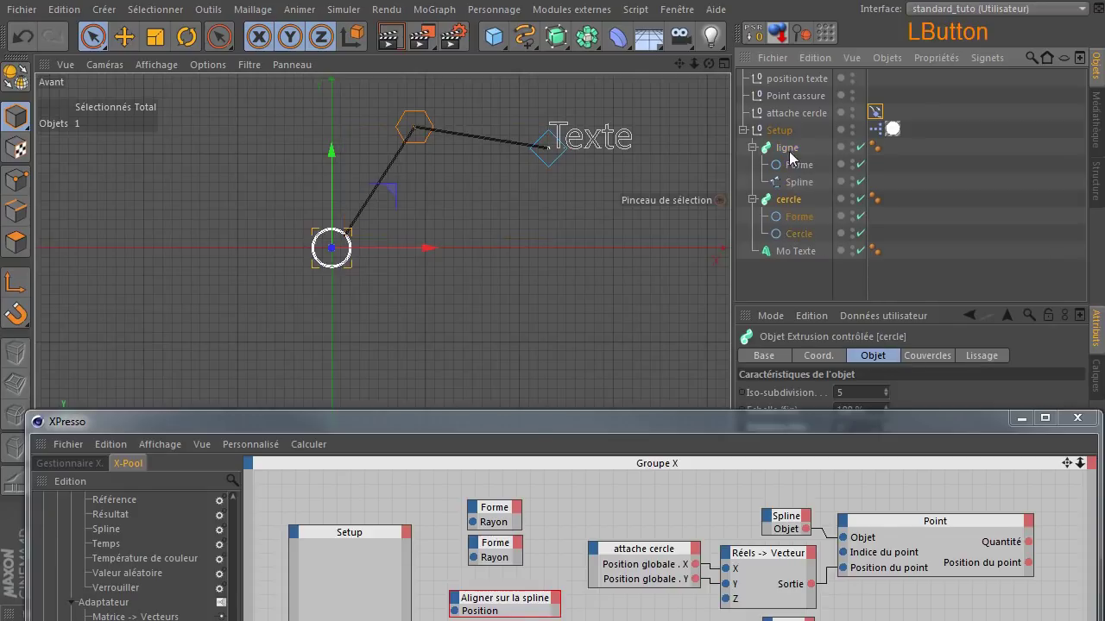
drag(534, 425, 545, 241)
click(791, 148)
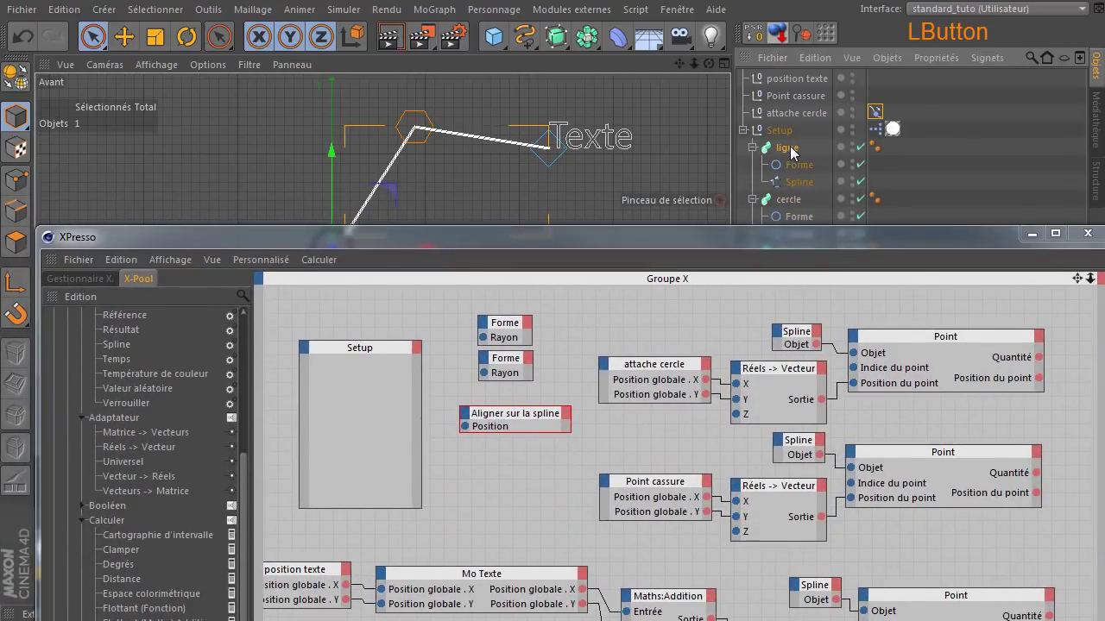
drag(790, 149, 503, 489)
drag(790, 202, 503, 518)
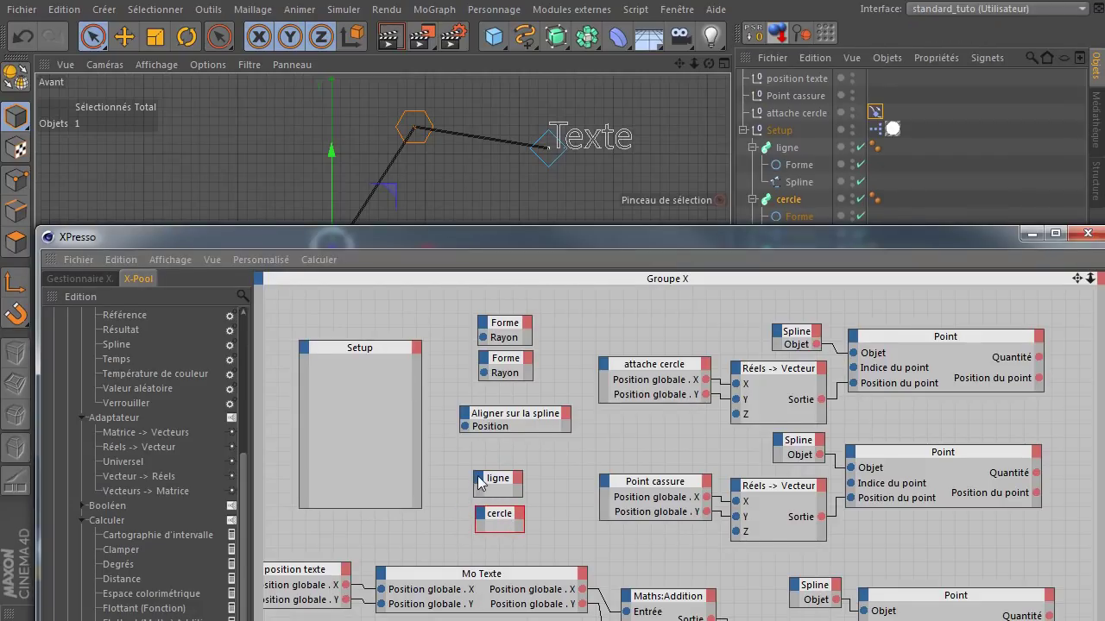
Step: Give the ligne and cercle nodes a Croissance (fin) input port and widen both nodes to show its full name
click(479, 482)
mouse_move(518, 524)
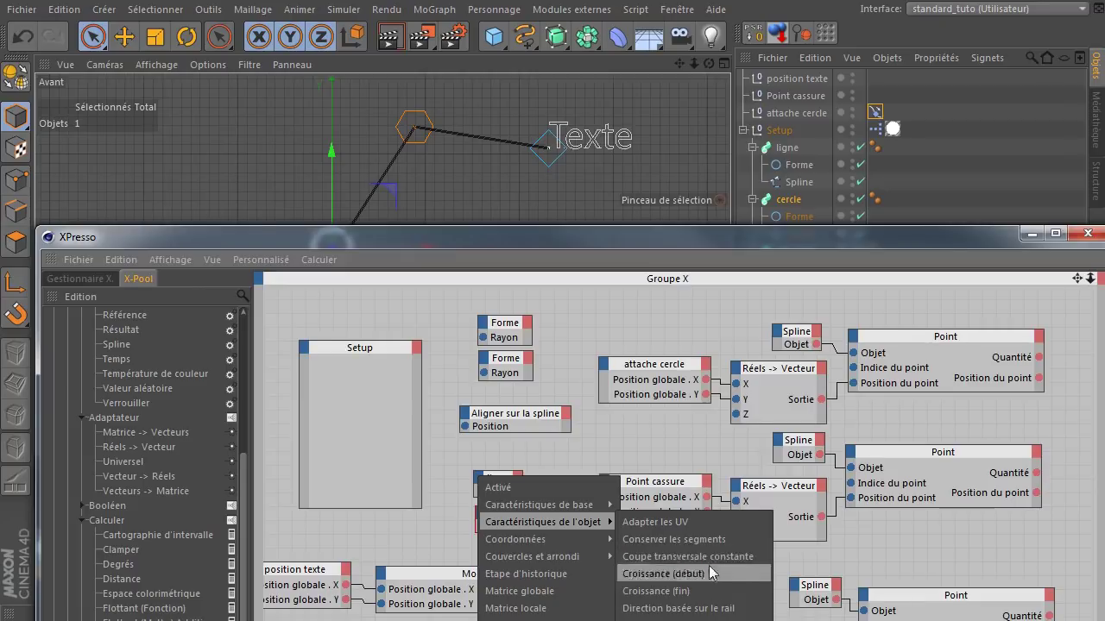
click(662, 594)
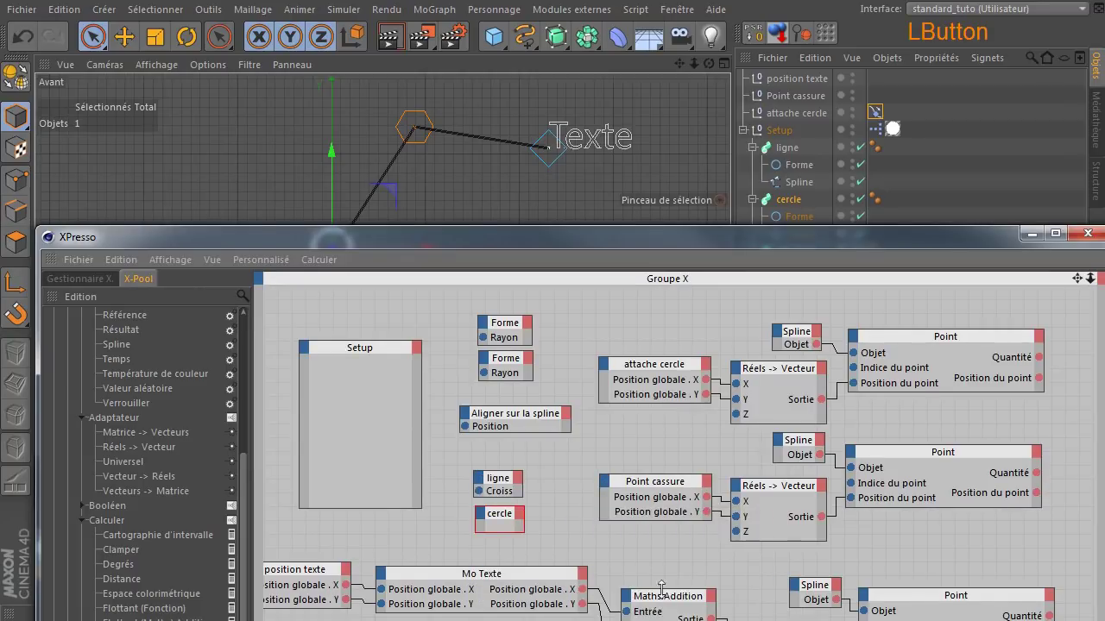
click(480, 516)
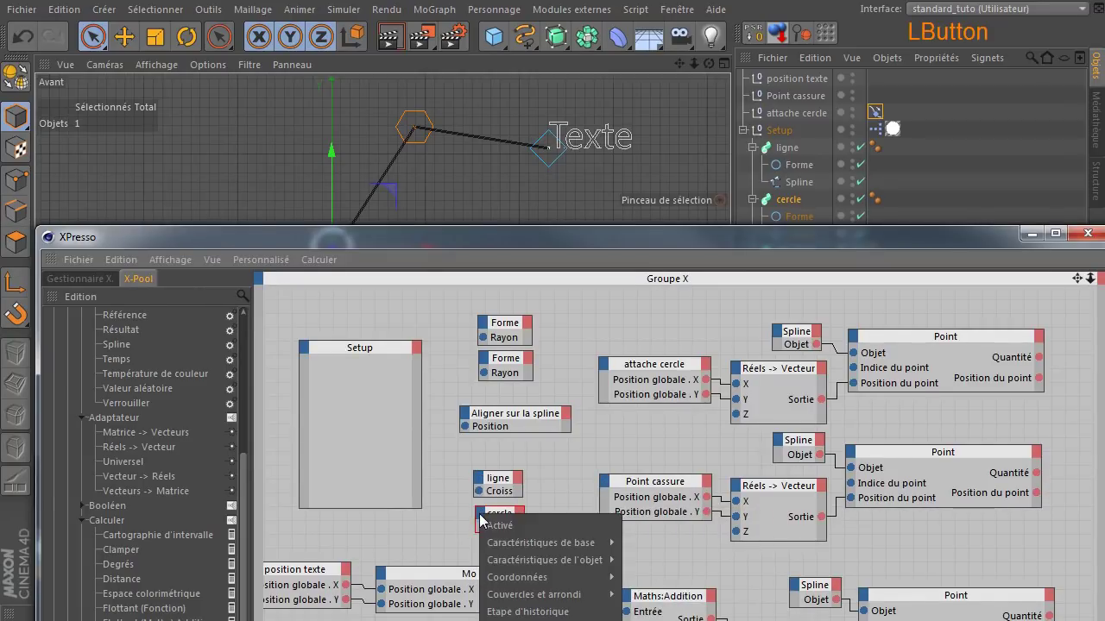
mouse_move(551, 561)
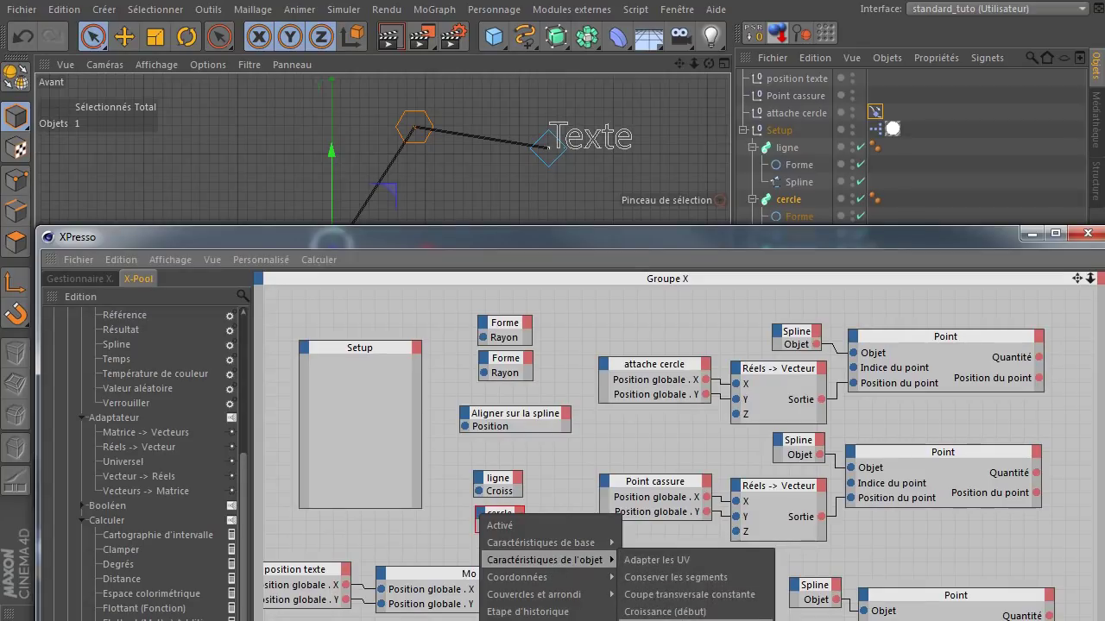
click(682, 620)
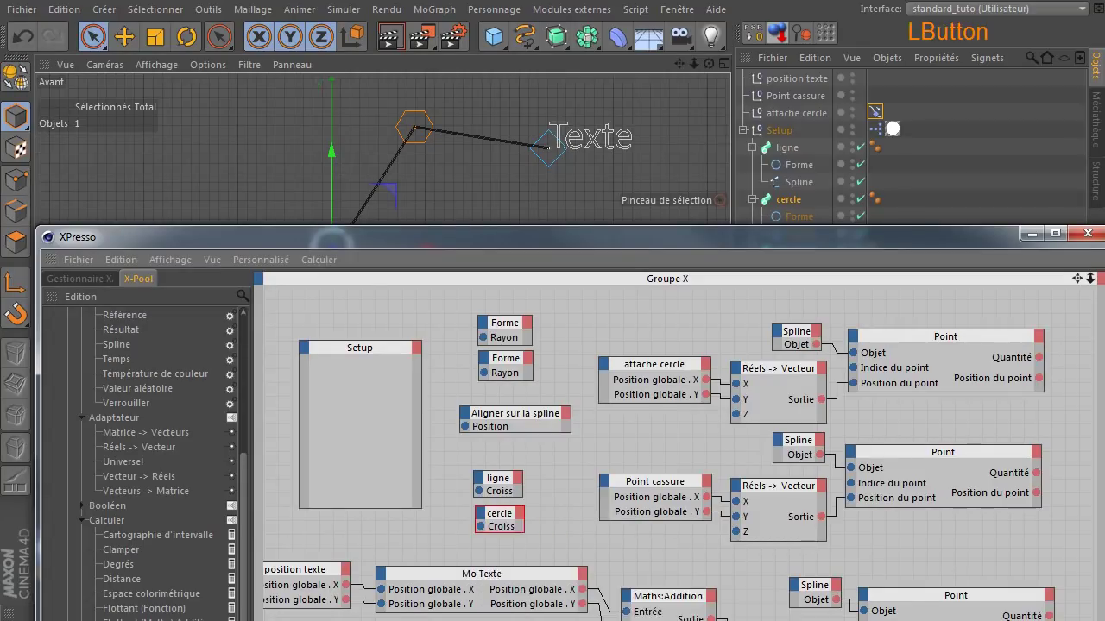
ctrl+click(505, 487)
ctrl+click(491, 518)
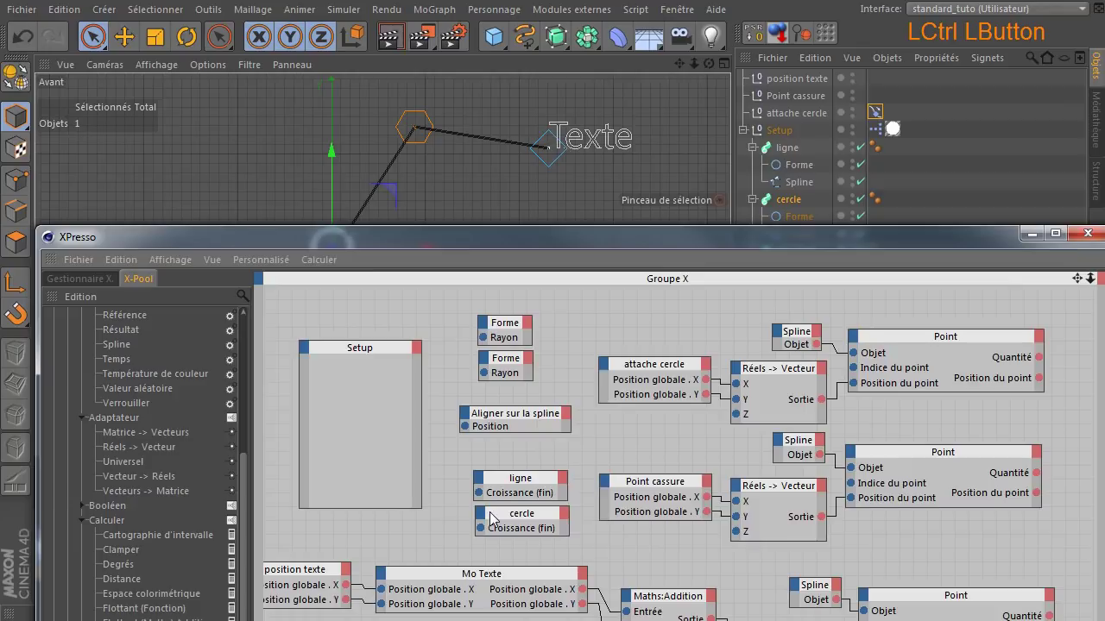
Step: Add the Cercle spline to Groupe X as a node and stack it below the ligne and cercle nodes under Aligner sur la spline
drag(491, 517, 492, 521)
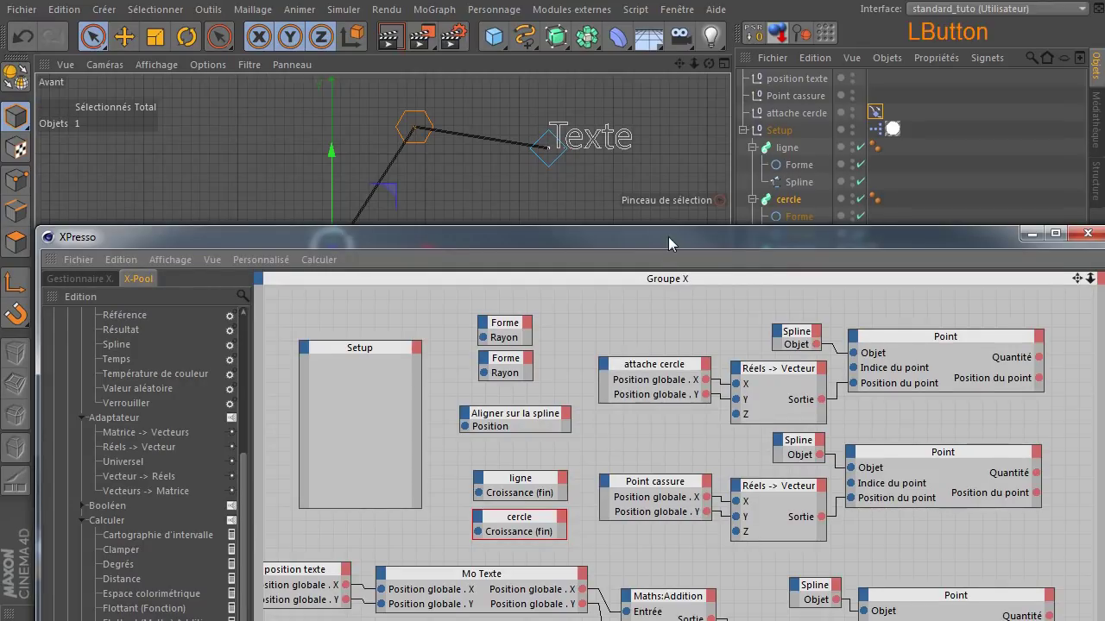
drag(668, 237, 676, 450)
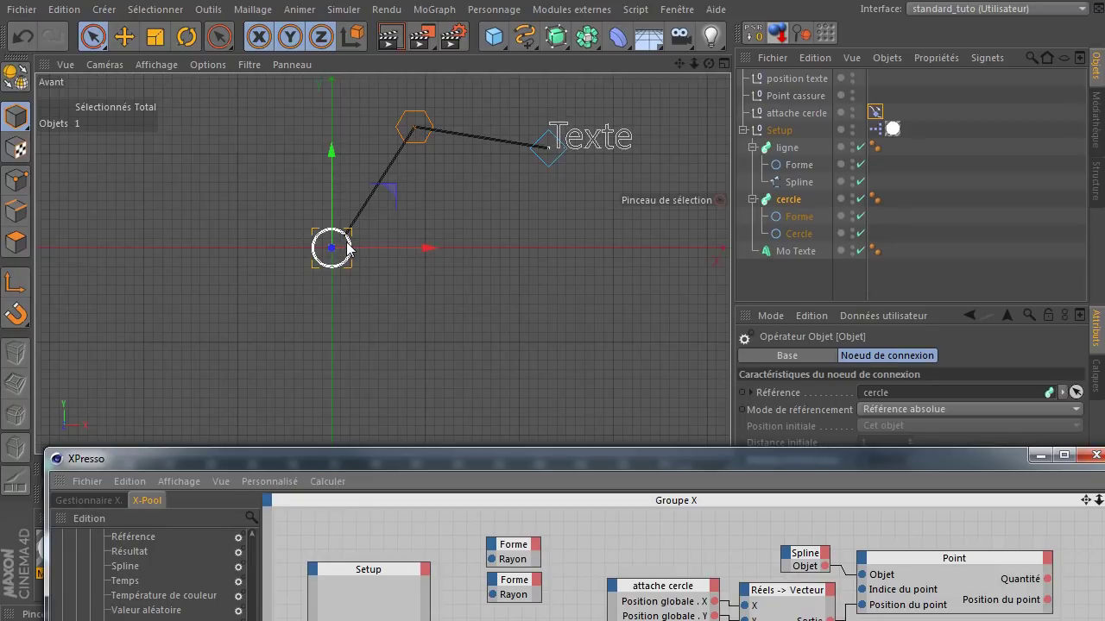
click(795, 234)
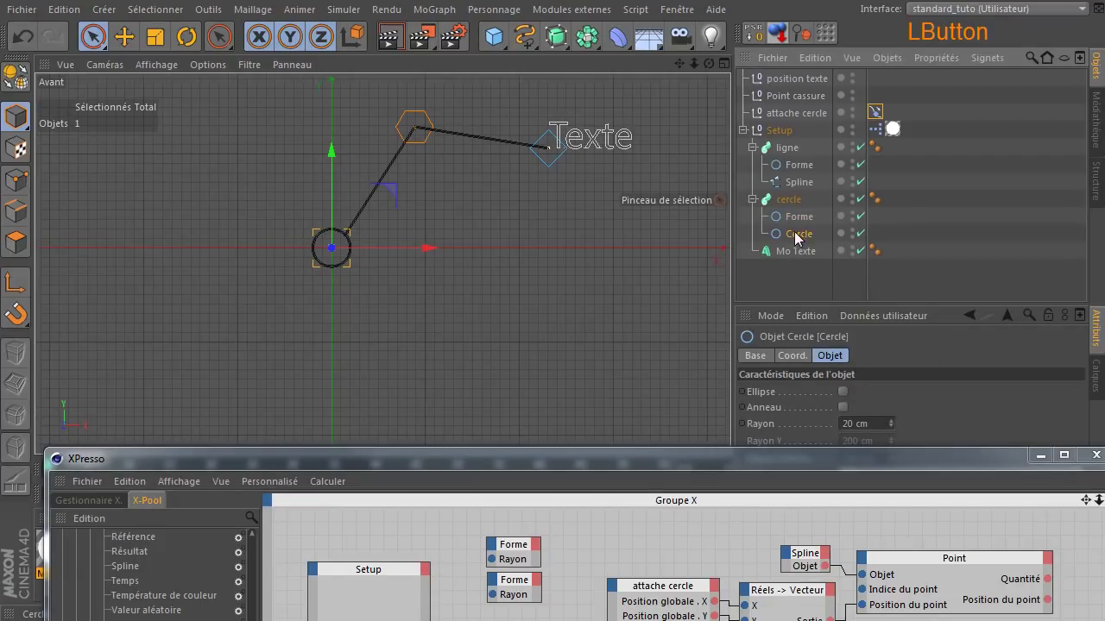
drag(582, 452, 595, 293)
drag(753, 288, 463, 611)
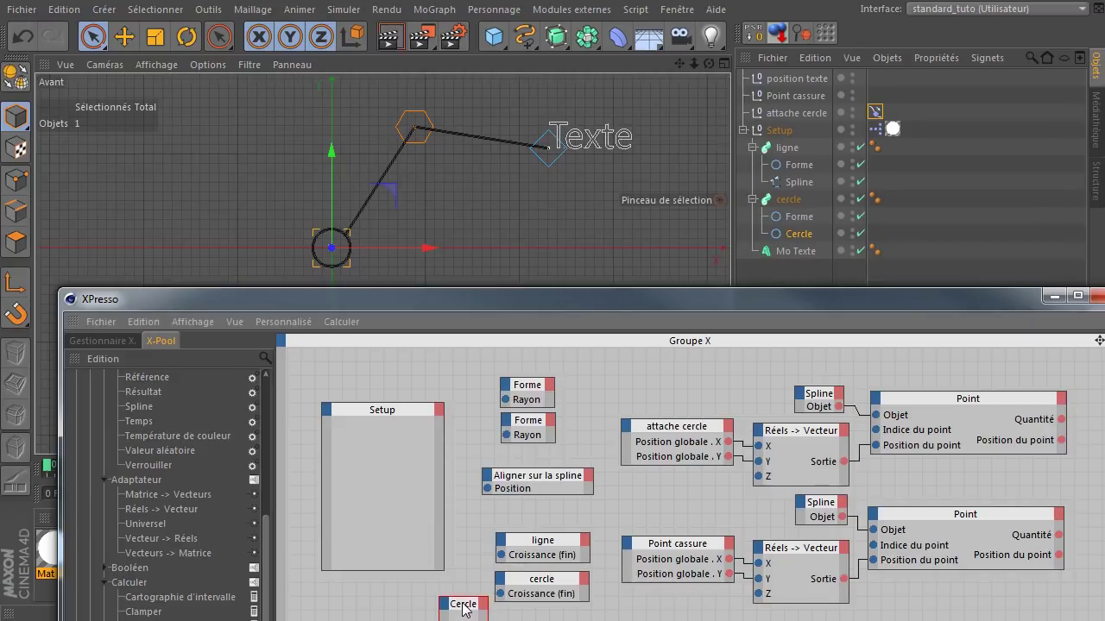
drag(546, 512, 556, 604)
drag(548, 550, 528, 518)
drag(462, 606, 500, 592)
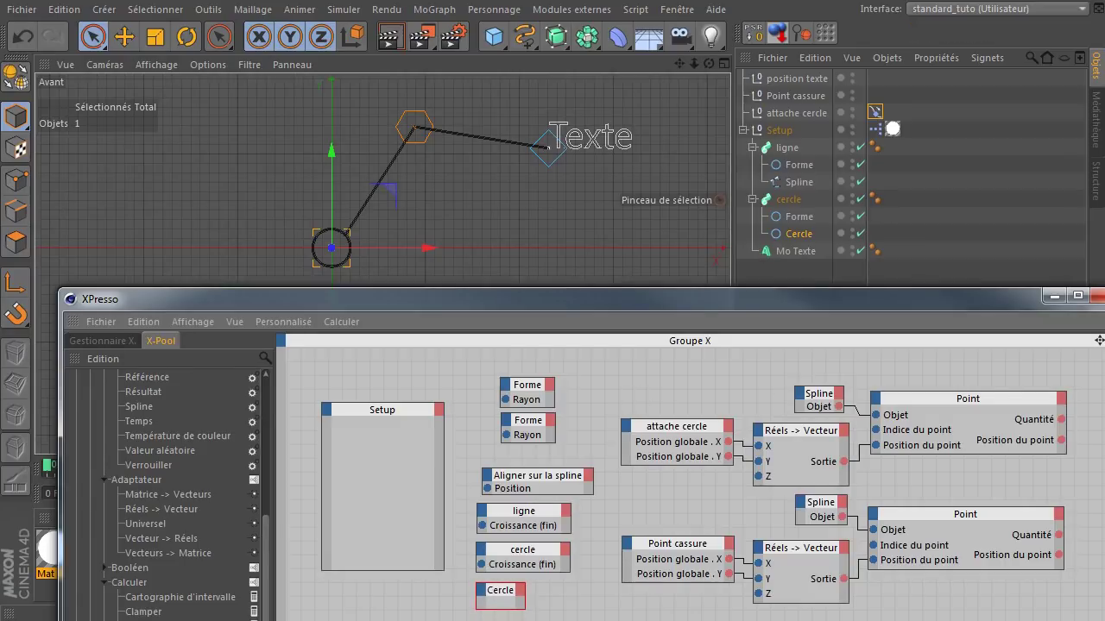
Step: Give the Cercle node a Rayon input port and fit the node's size to show it fully
click(54, 323)
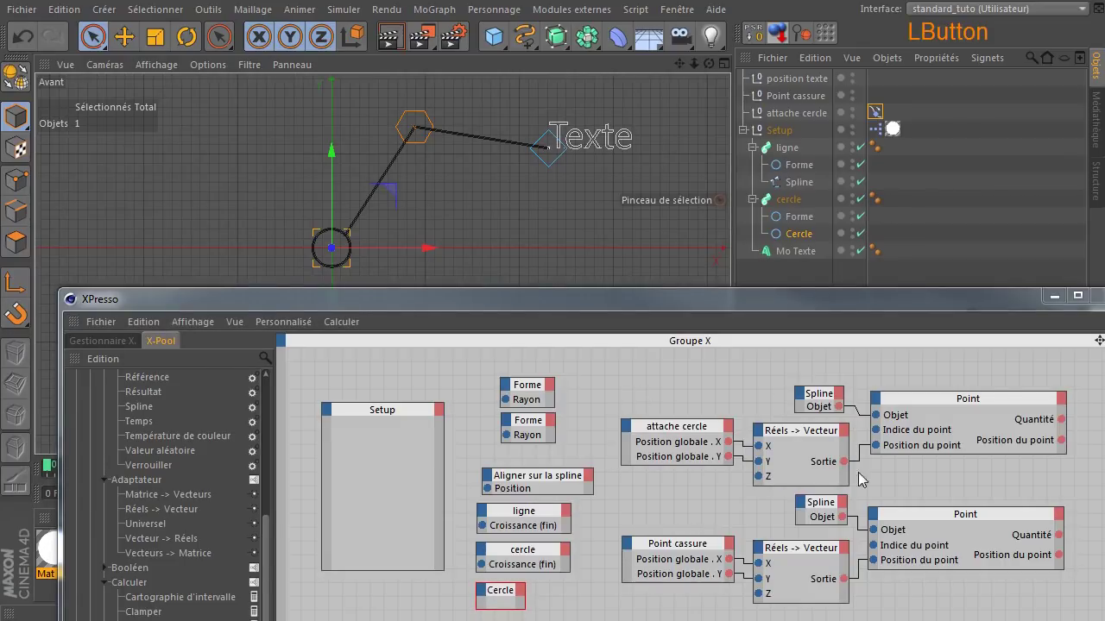
drag(543, 304, 520, 66)
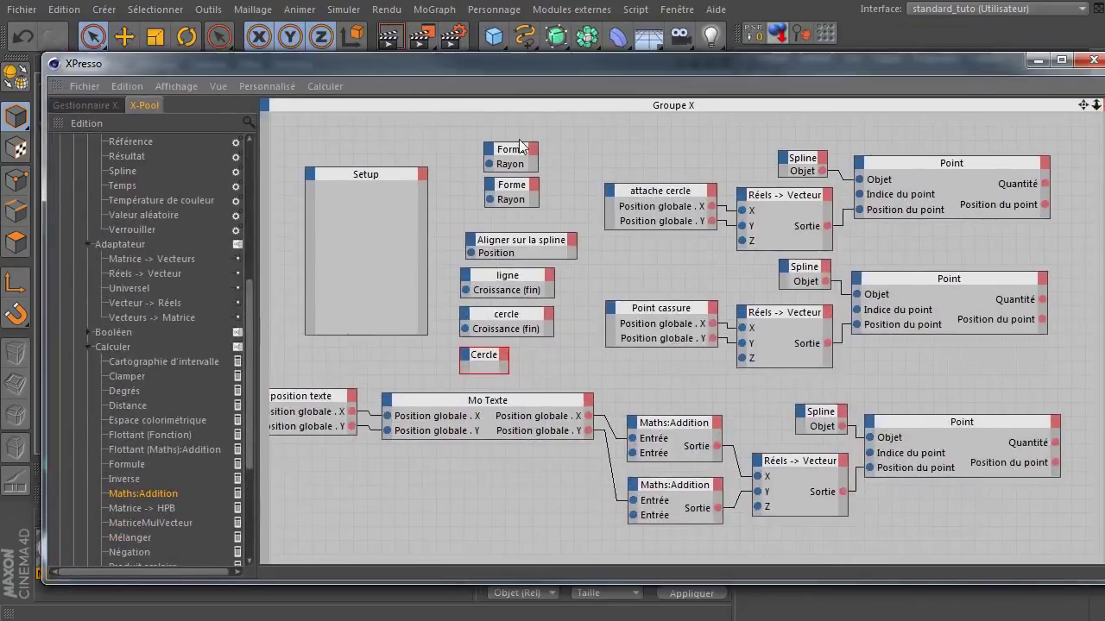
click(467, 355)
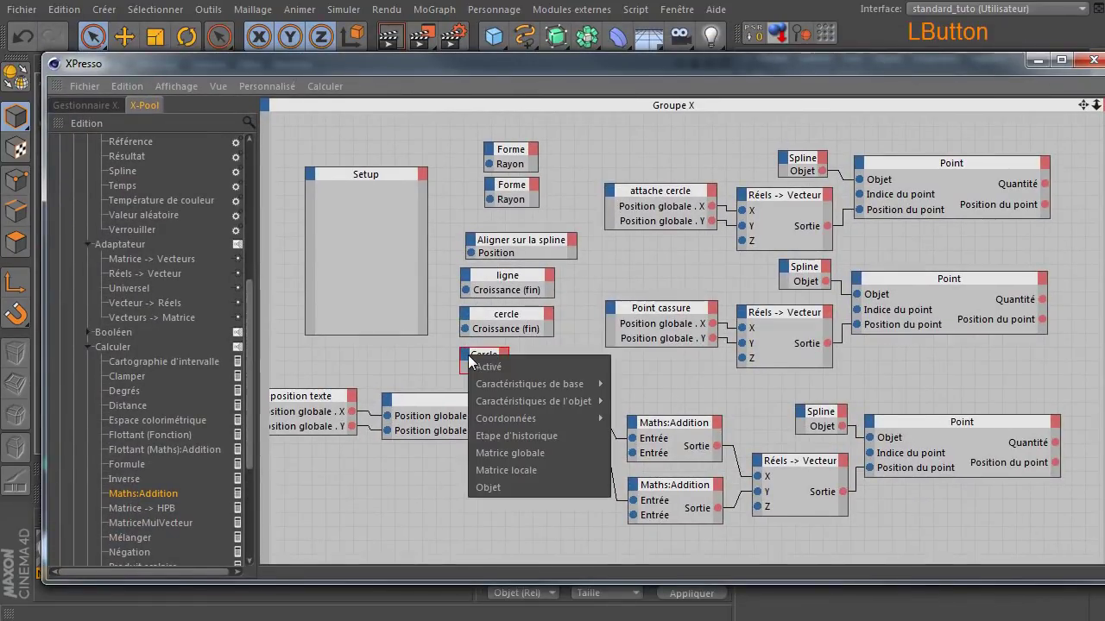
mouse_move(497, 401)
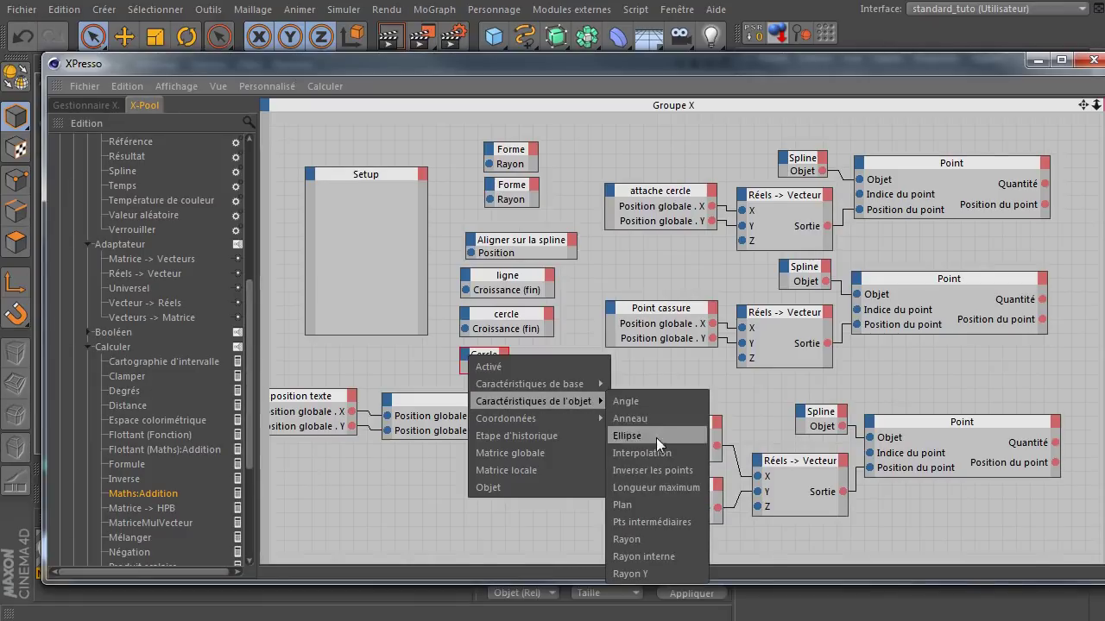
click(629, 538)
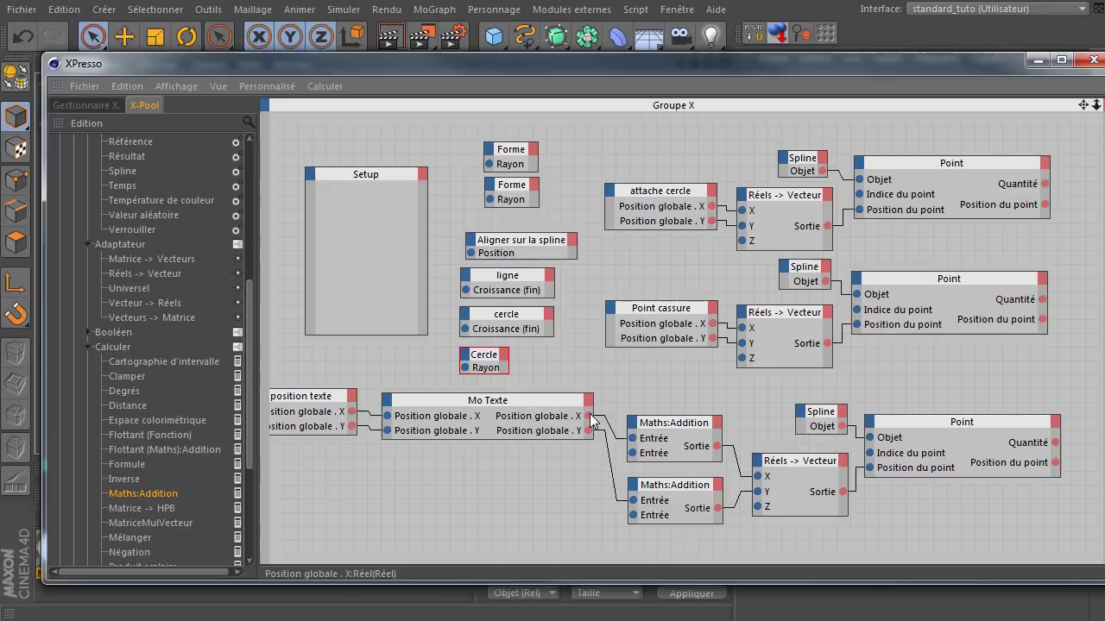
ctrl+click(485, 362)
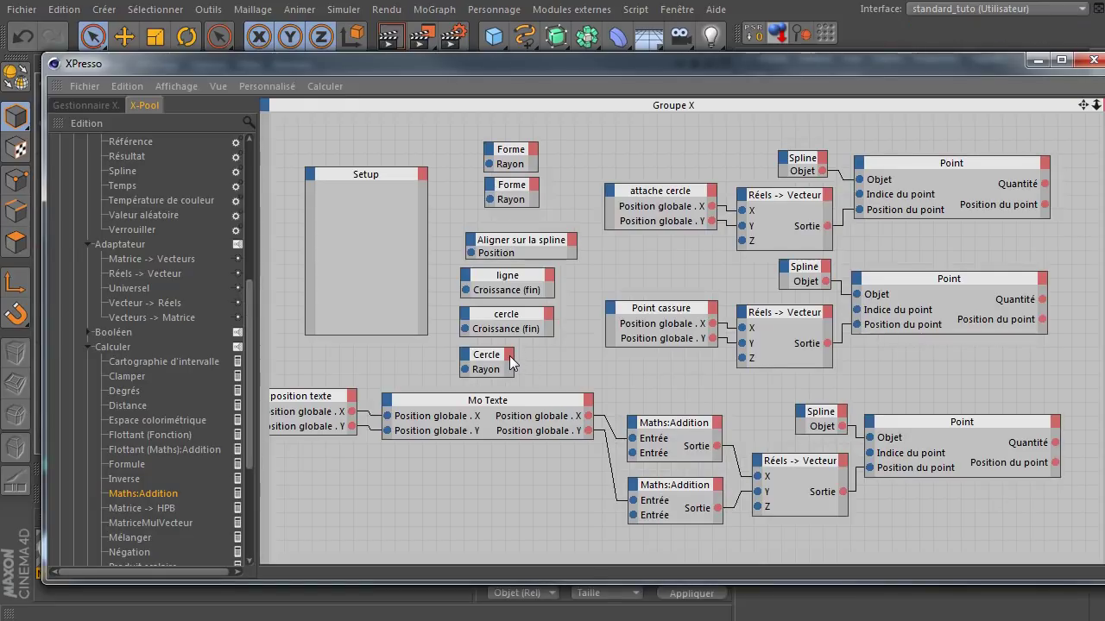
Step: Add a Position globale . Z output port to the Cercle node and widen the node to show both port names
click(509, 355)
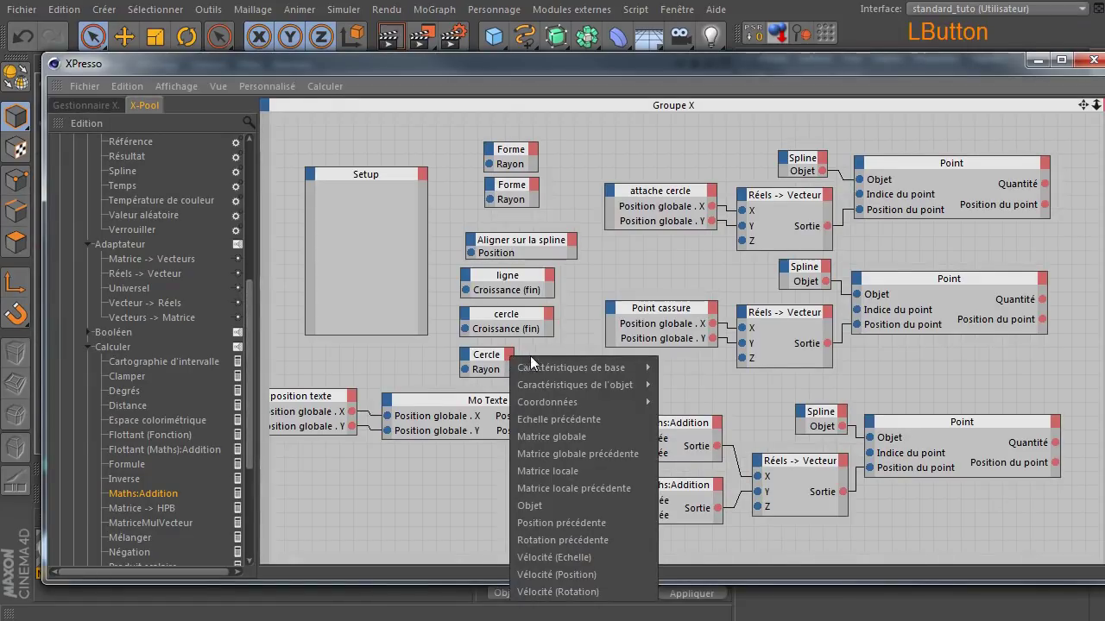
mouse_move(565, 403)
mouse_move(700, 420)
mouse_move(721, 470)
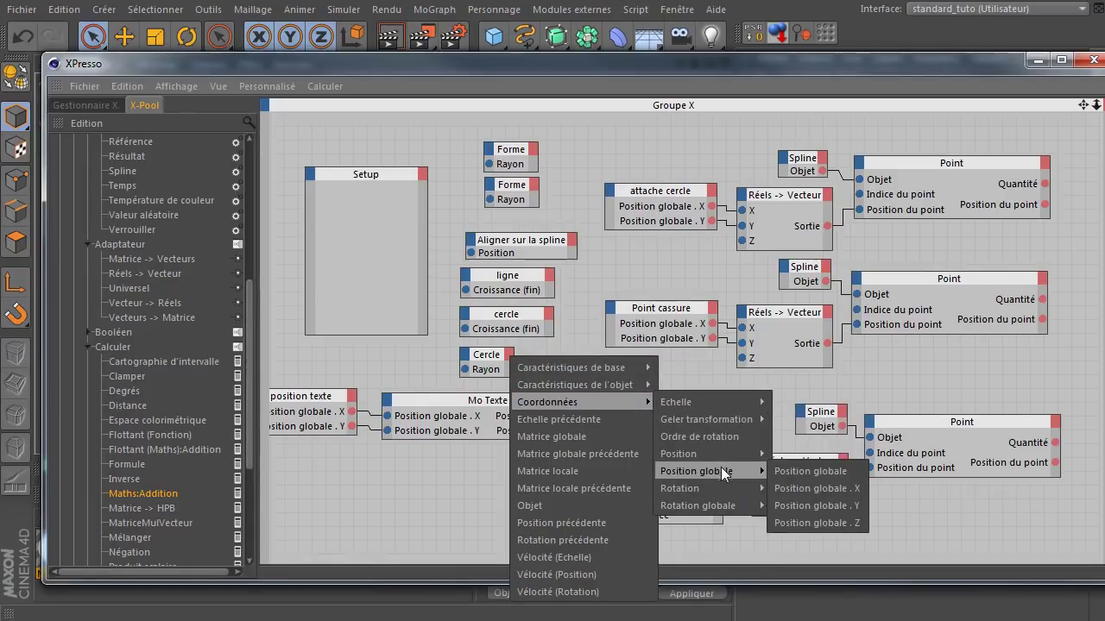
click(817, 523)
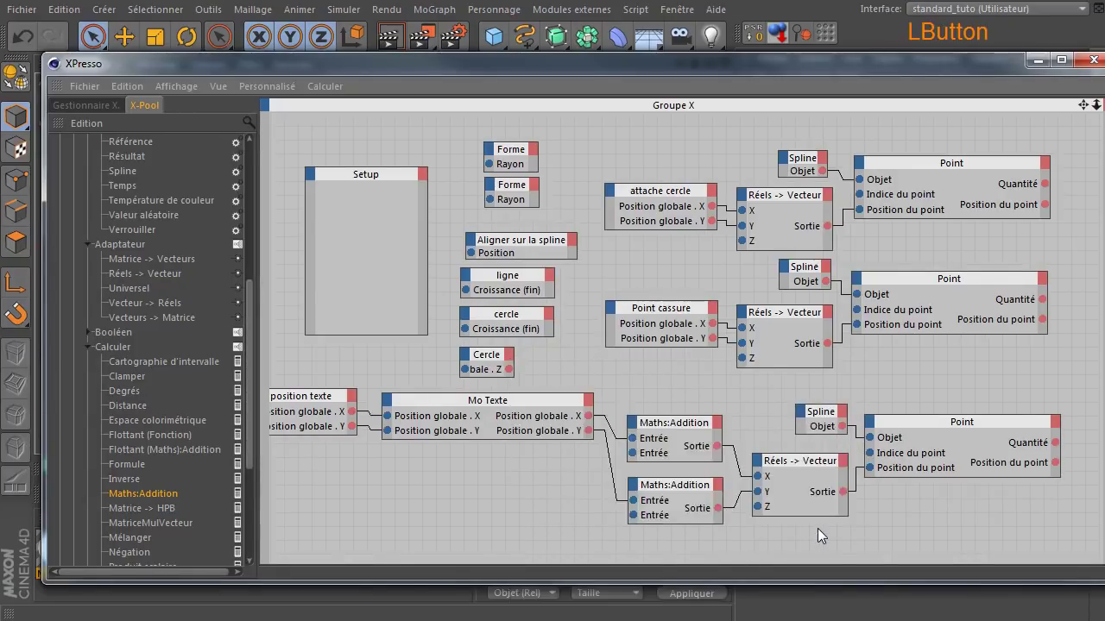
ctrl+click(484, 359)
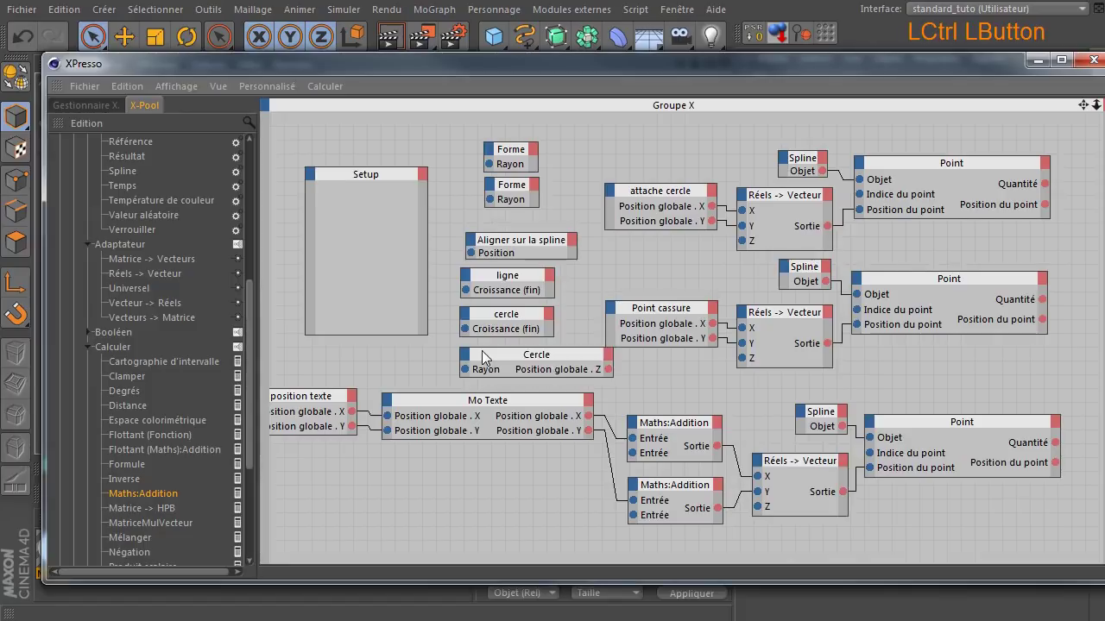
Step: Connect the Cercle node's Position globale . Z output to the Z input of all three Réels -> Vecteur nodes
drag(552, 68, 688, 454)
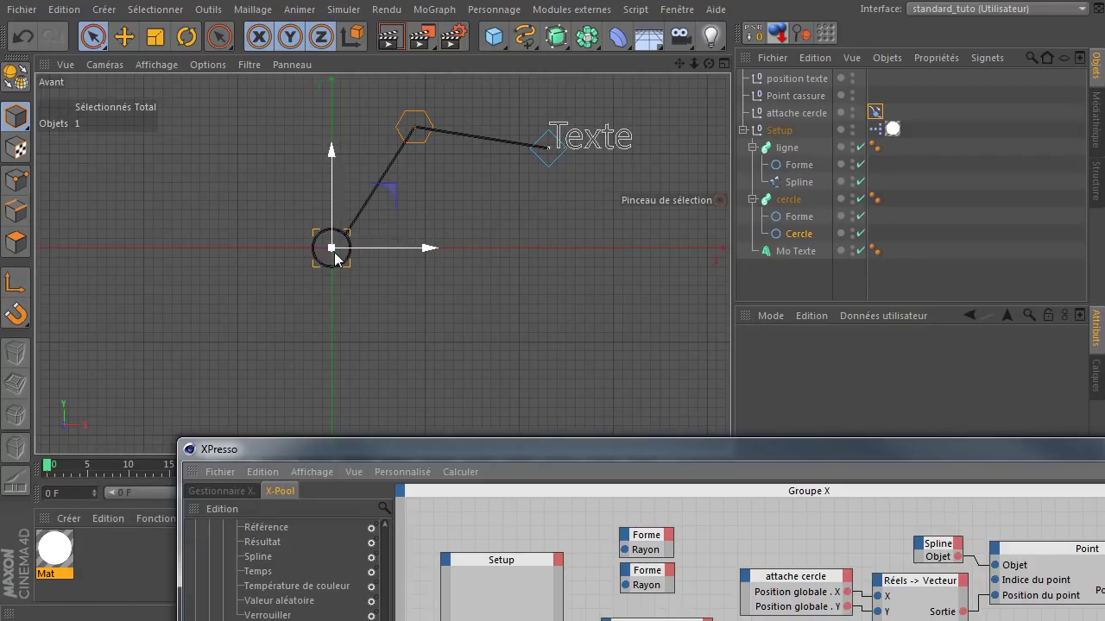
drag(510, 450, 371, 56)
drag(583, 355, 548, 356)
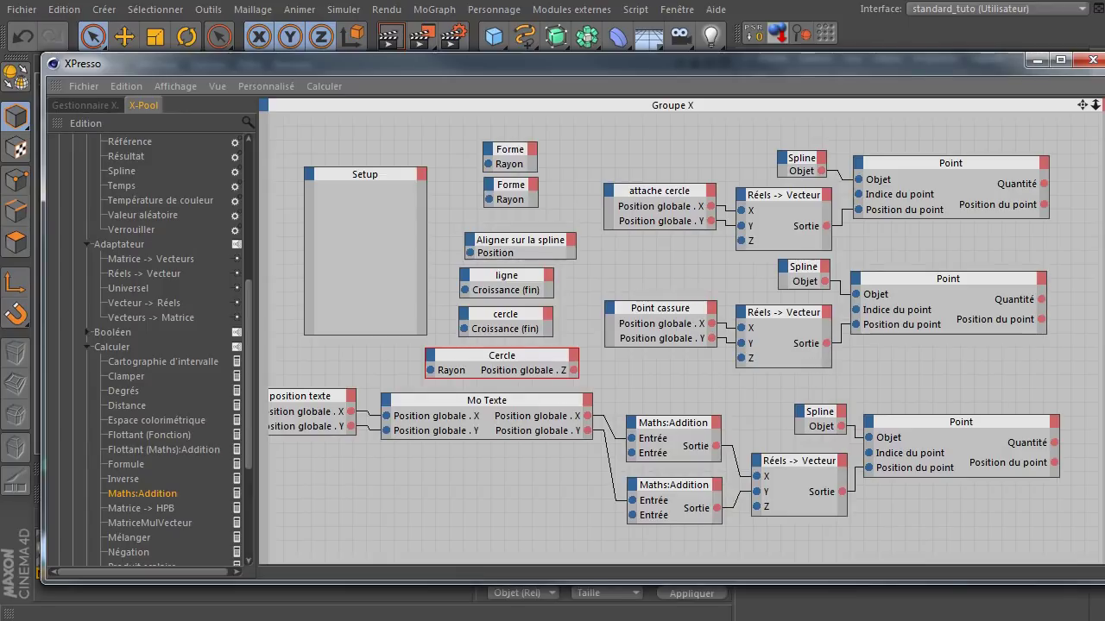
drag(573, 370, 740, 243)
click(574, 371)
drag(726, 371, 739, 358)
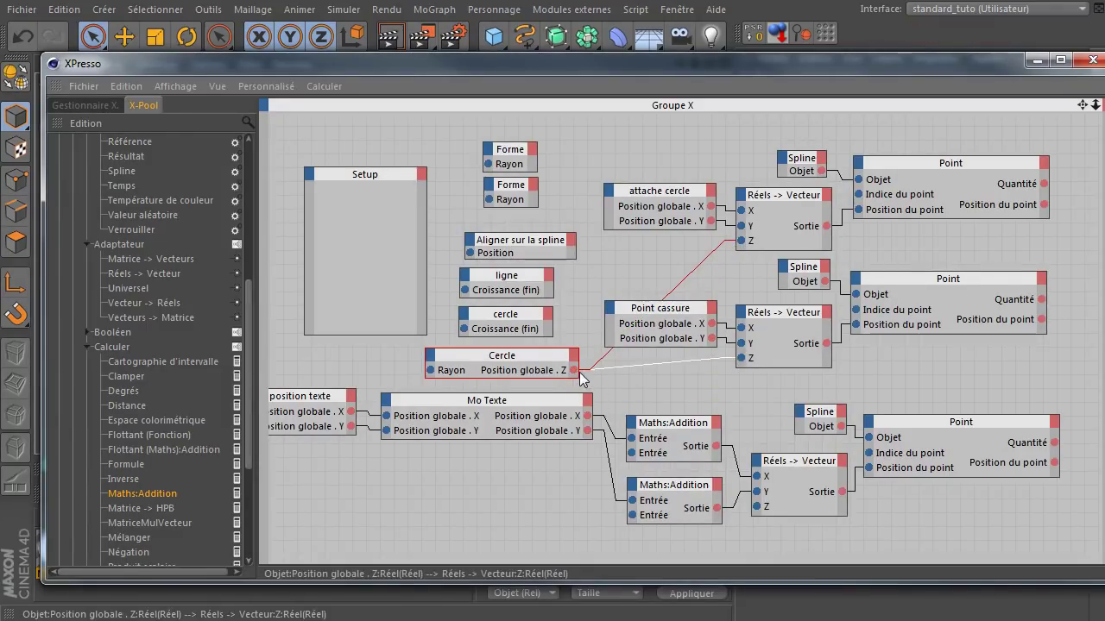
drag(573, 371, 738, 507)
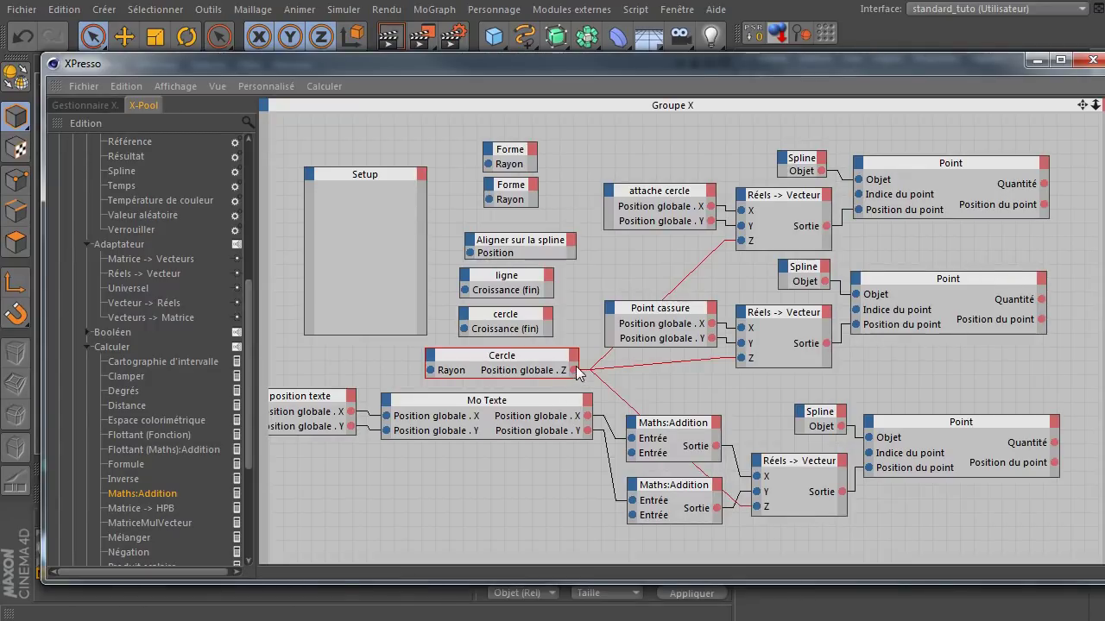
Step: Collapse the X-Pool list to enlarge the graph, and place the Setup node at its upper-left corner, stretched to nearly the full graph height
drag(572, 68, 535, 54)
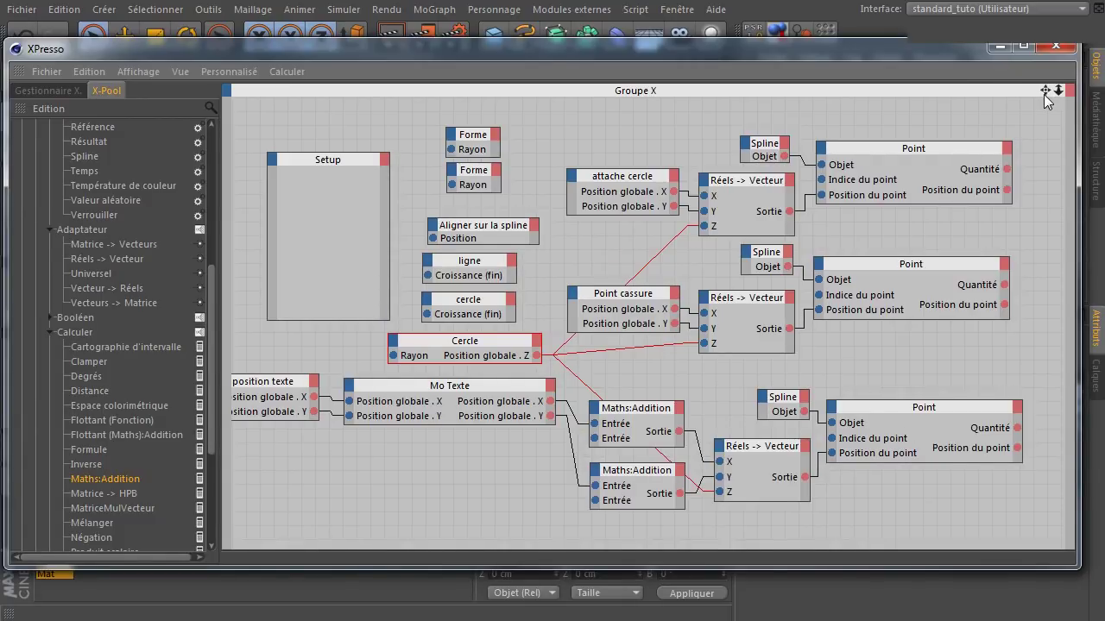
drag(219, 222, 61, 246)
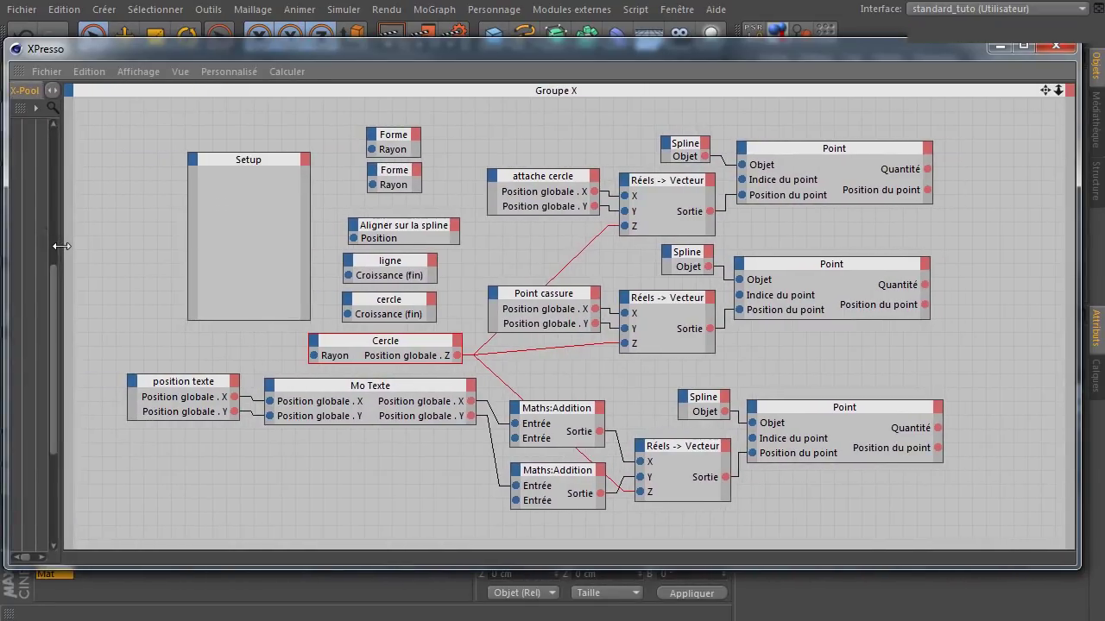
drag(1046, 92, 1047, 91)
mouse_move(901, 55)
mouse_down()
mouse_move(908, 94)
mouse_move(900, 51)
mouse_up()
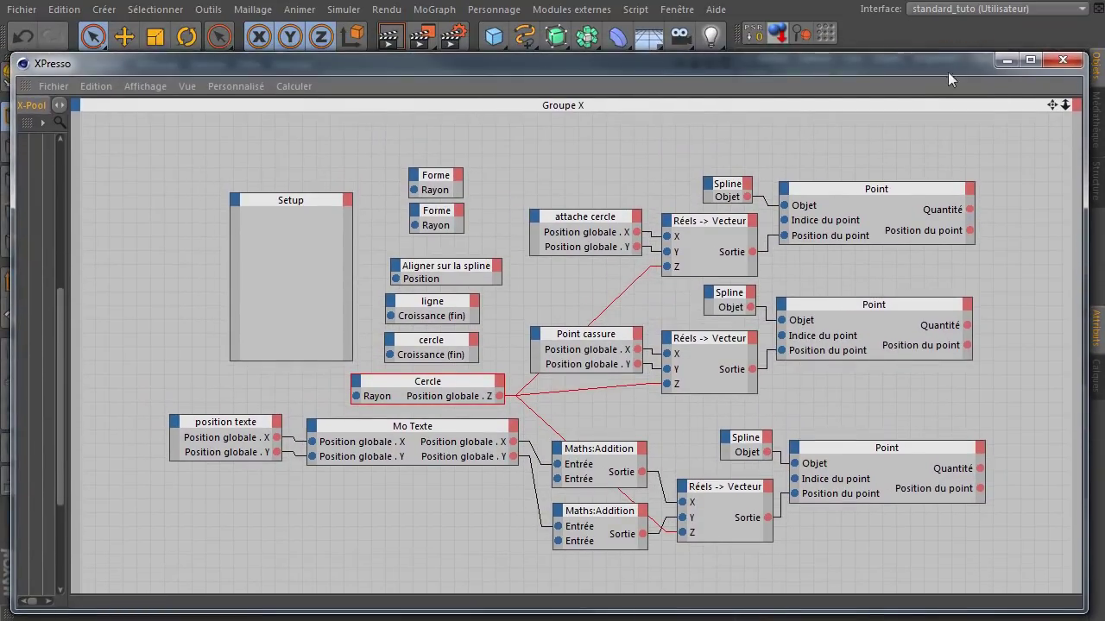
drag(1052, 104, 1025, 109)
drag(350, 197, 137, 134)
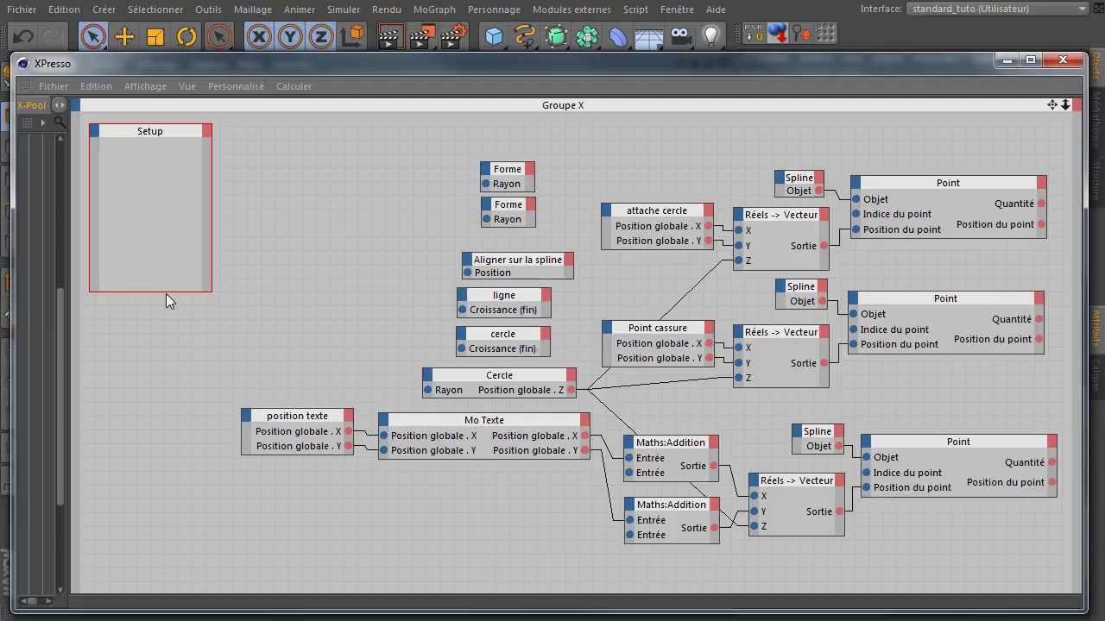
drag(165, 292, 185, 565)
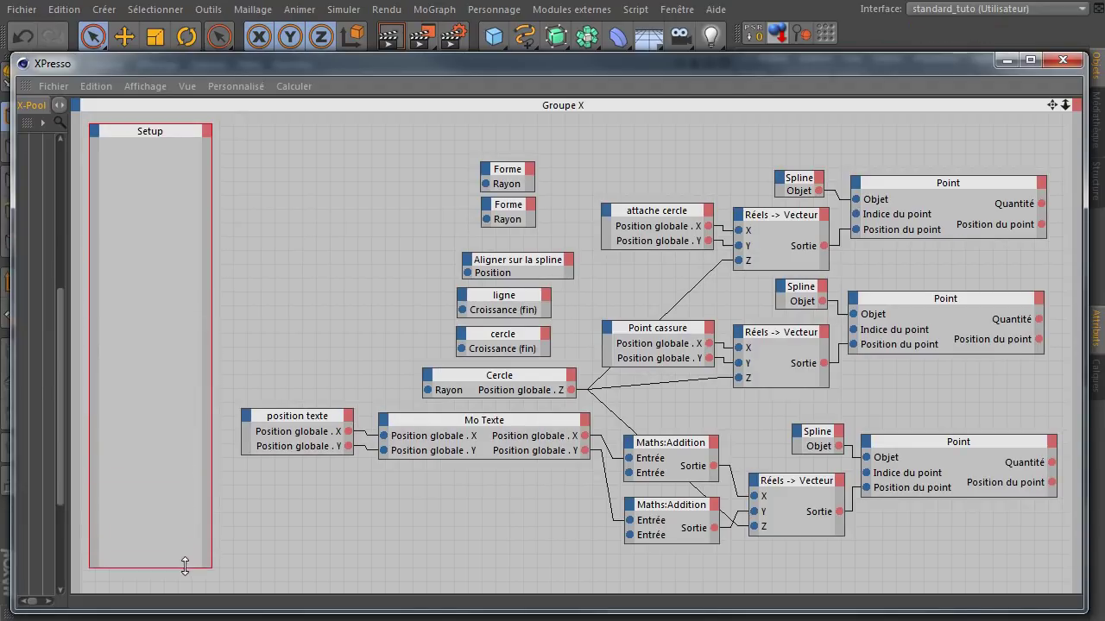
Step: Move the Forme, Aligner sur la spline, ligne, cercle and Cercle nodes closer to Setup, and lower position texte and Mo Texte
drag(459, 151, 563, 356)
drag(516, 178, 376, 151)
drag(477, 380, 369, 355)
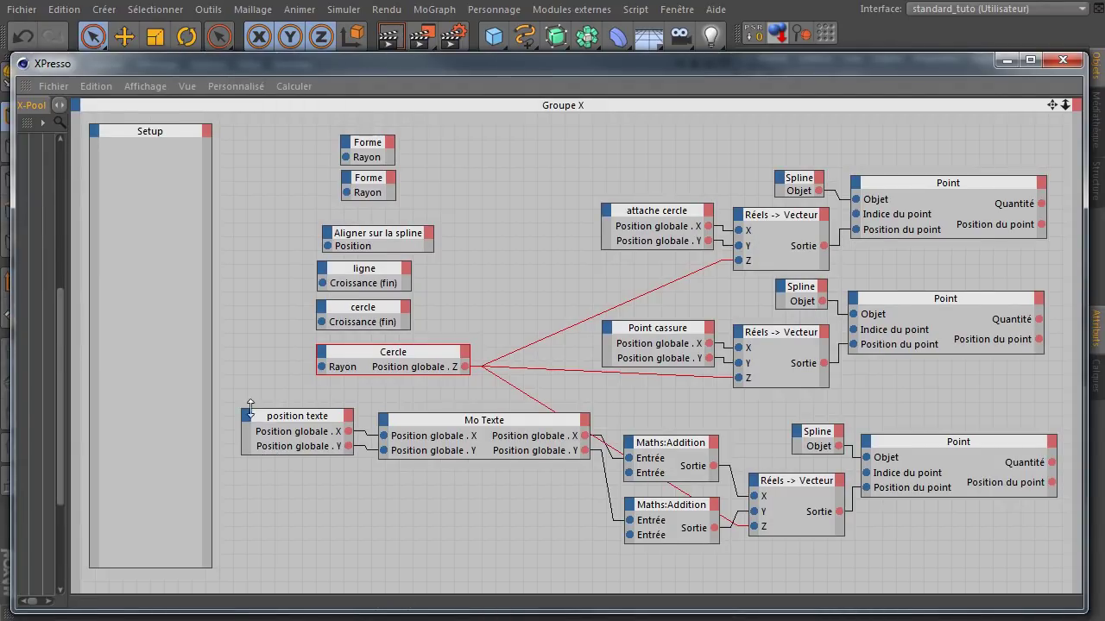
drag(307, 395, 484, 471)
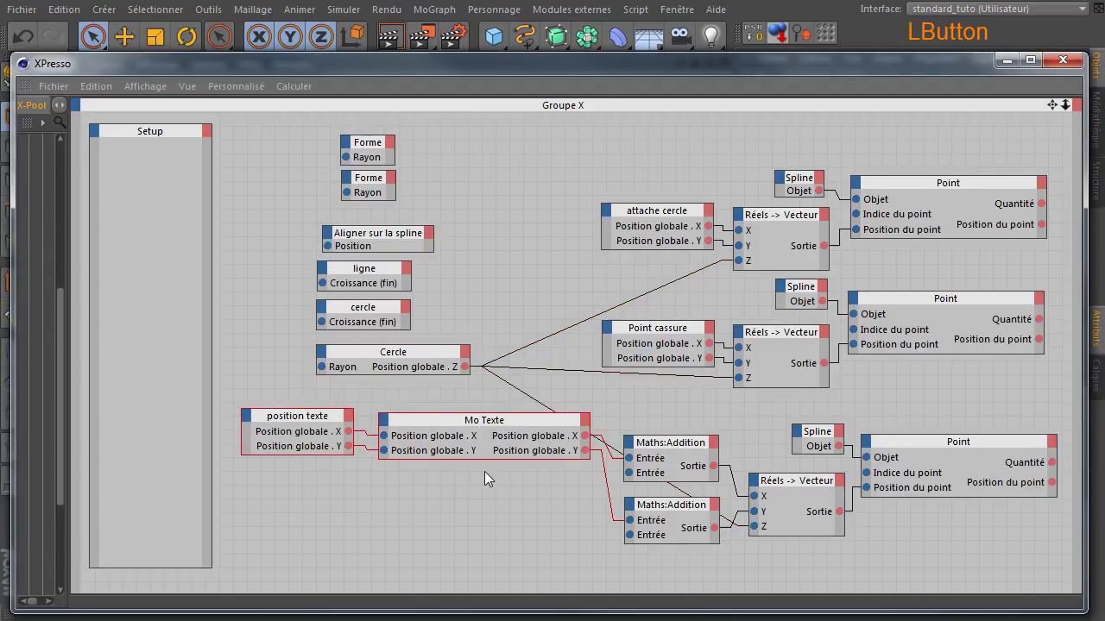
drag(454, 425, 457, 479)
click(448, 411)
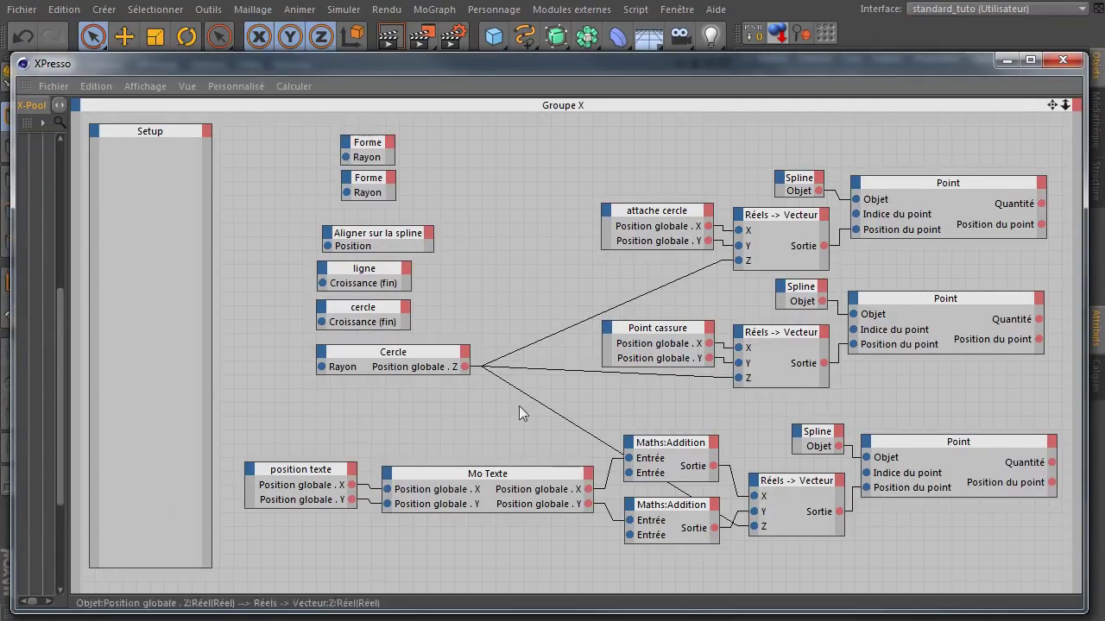
Step: Close the XPresso editor and select the Setup null to show its attributes
click(1062, 61)
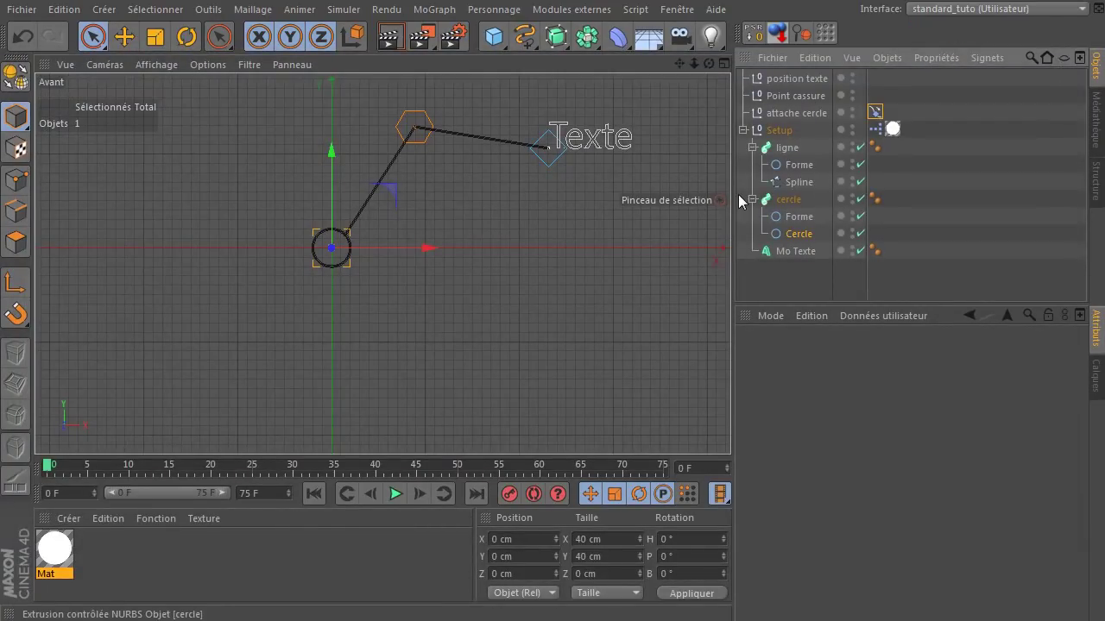
click(773, 291)
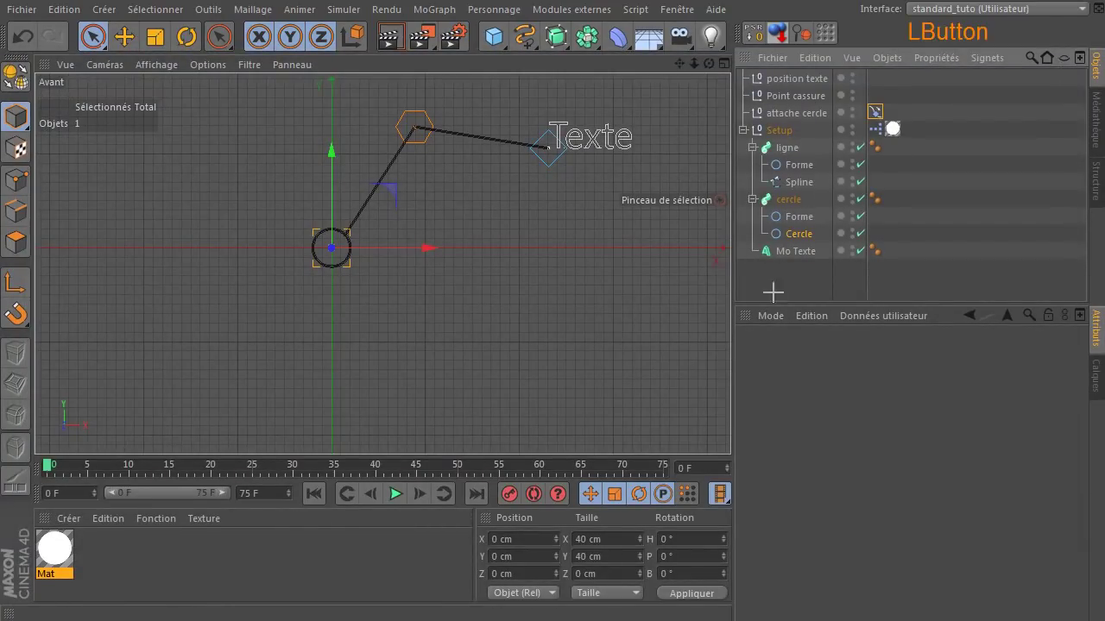
click(778, 130)
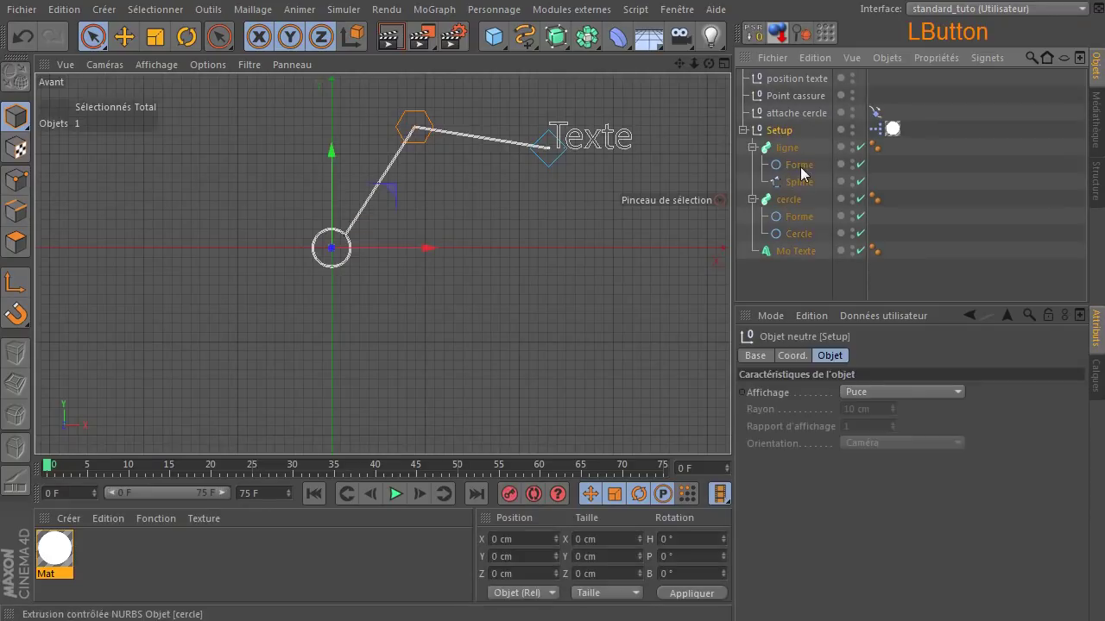
click(867, 316)
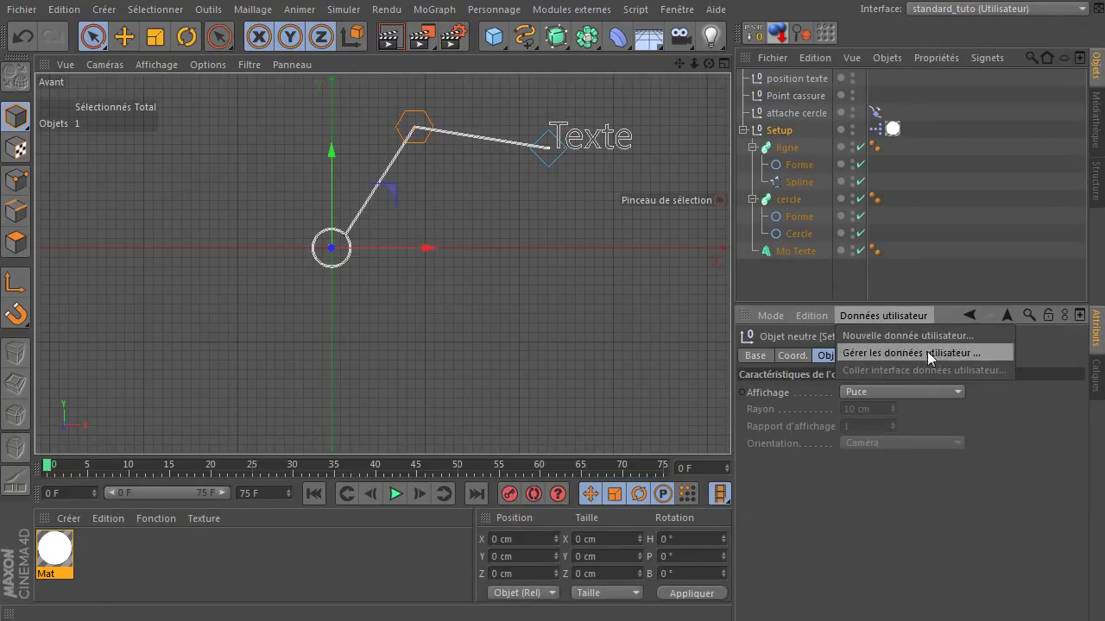
click(918, 521)
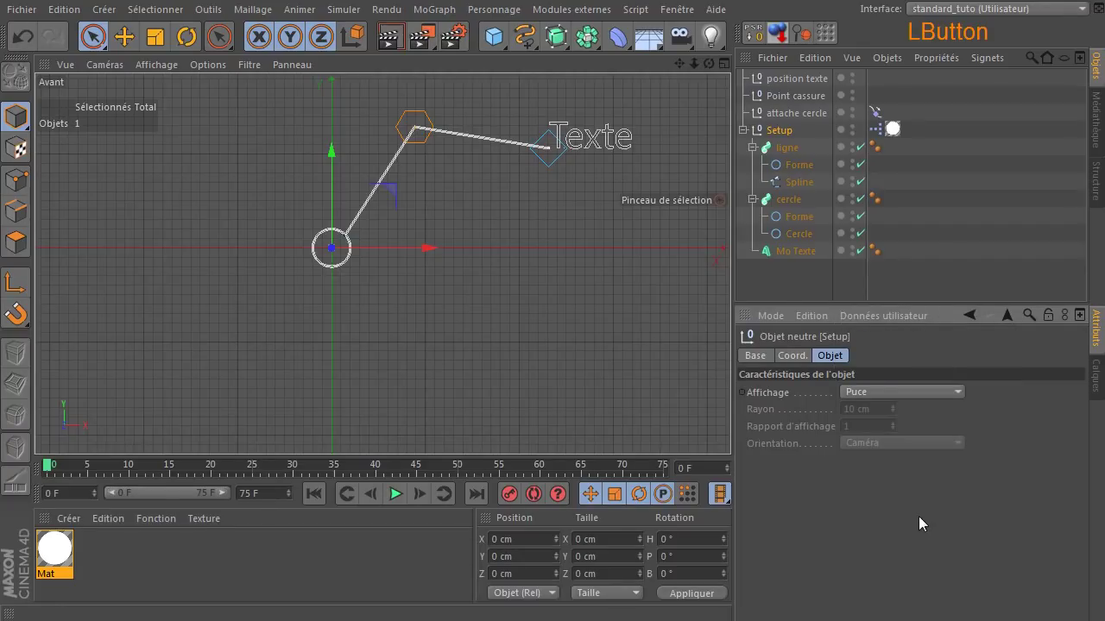
Step: Copy the user data interface of the Rayon parameter from the Forme circle under ligne
click(800, 165)
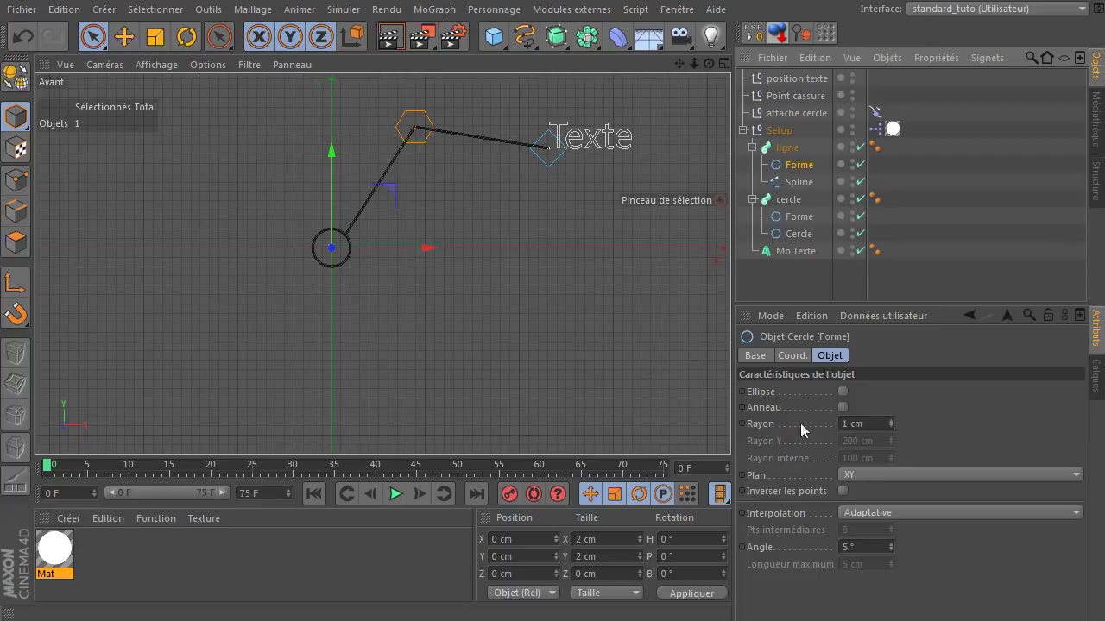
click(761, 425)
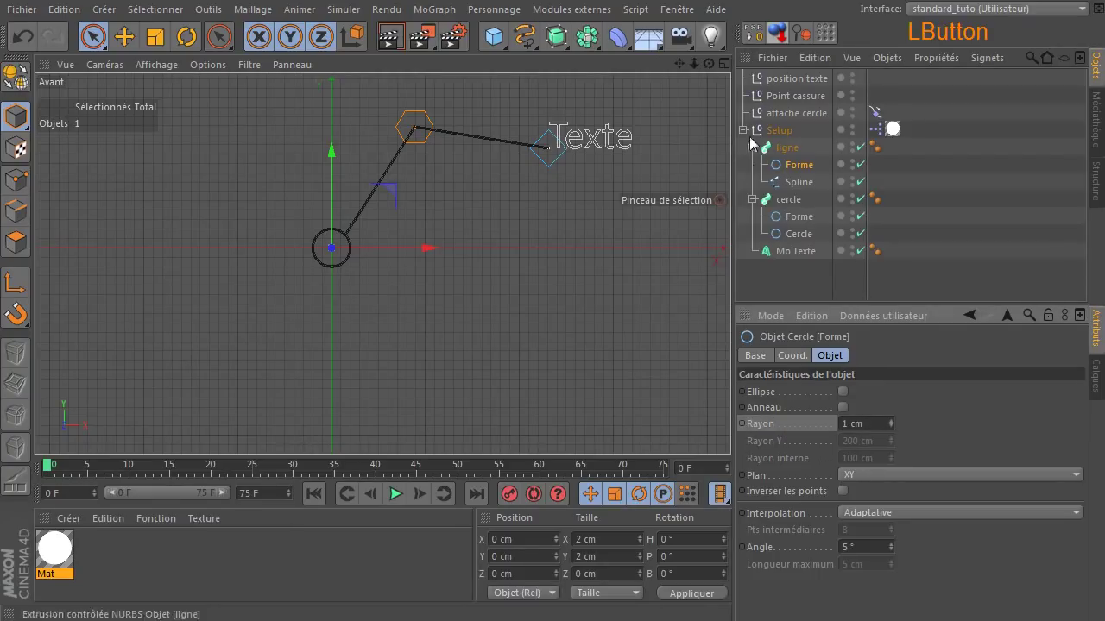
click(769, 425)
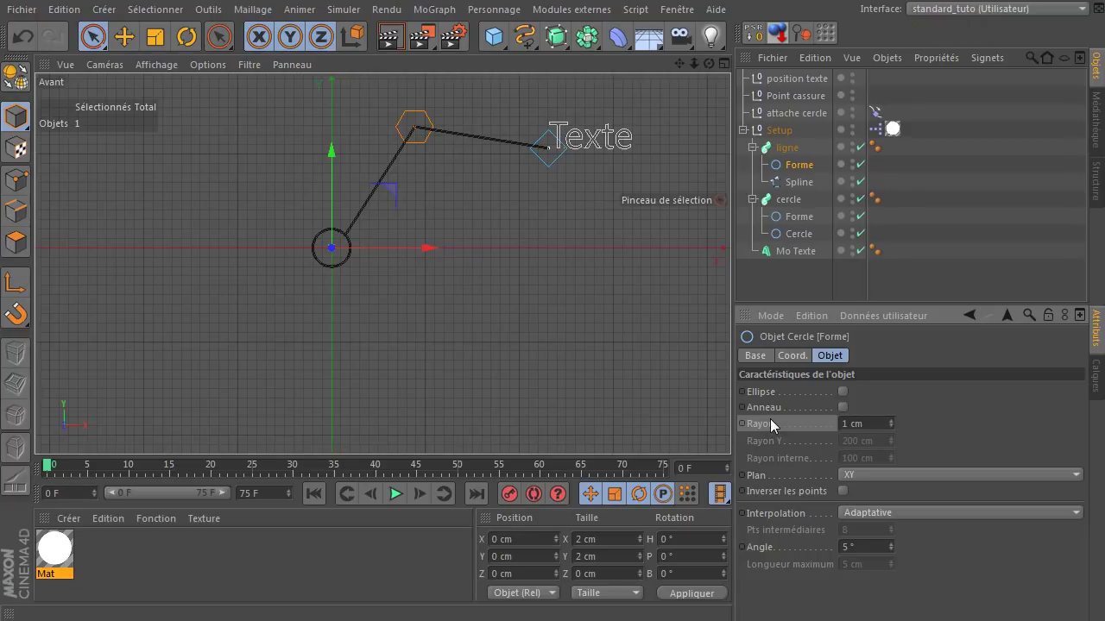
right_click(769, 420)
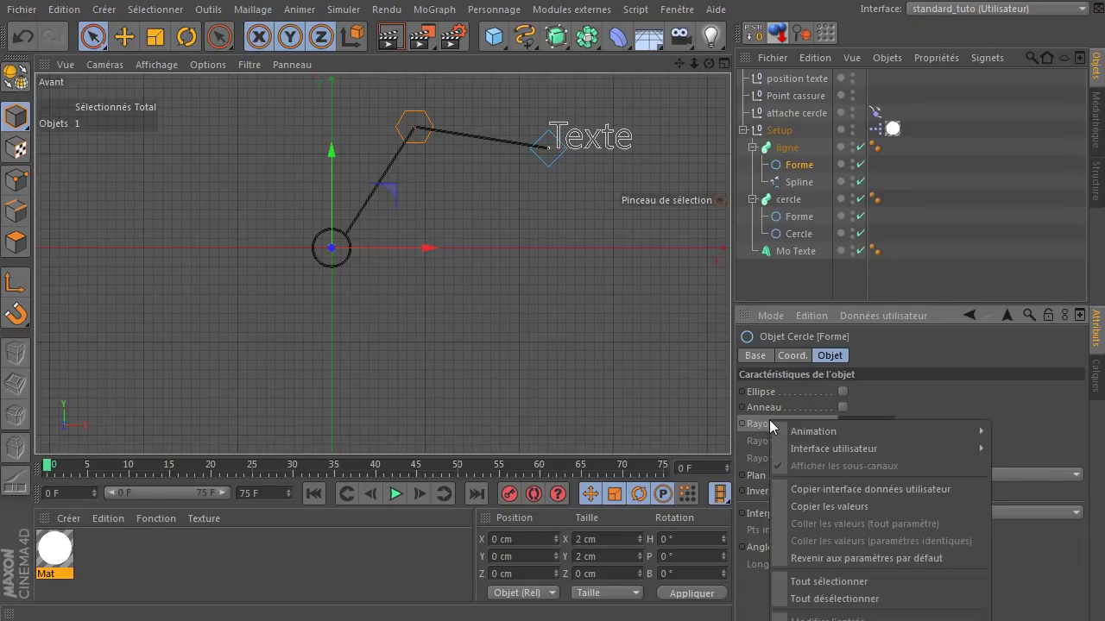
click(889, 489)
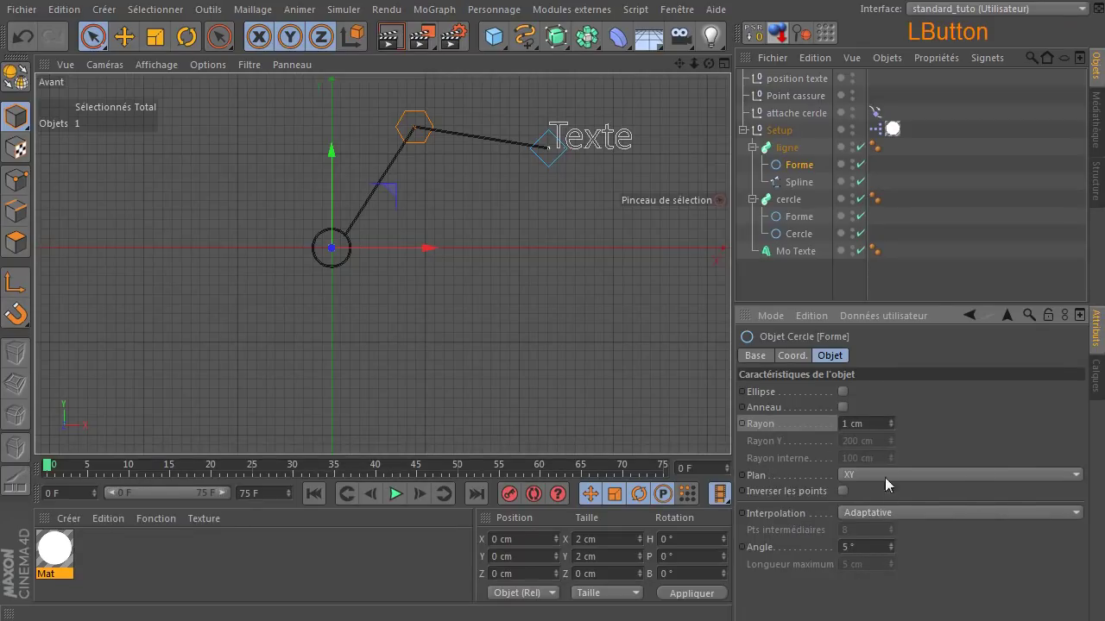
Step: Paste the copied Rayon interface into the Setup null's user data
click(780, 129)
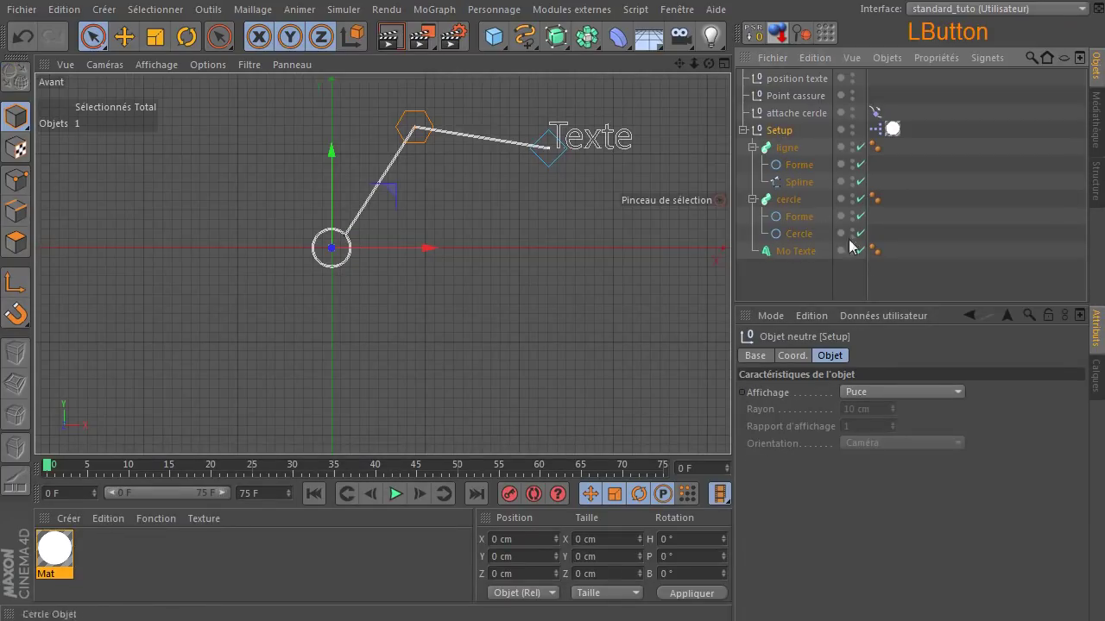
click(872, 316)
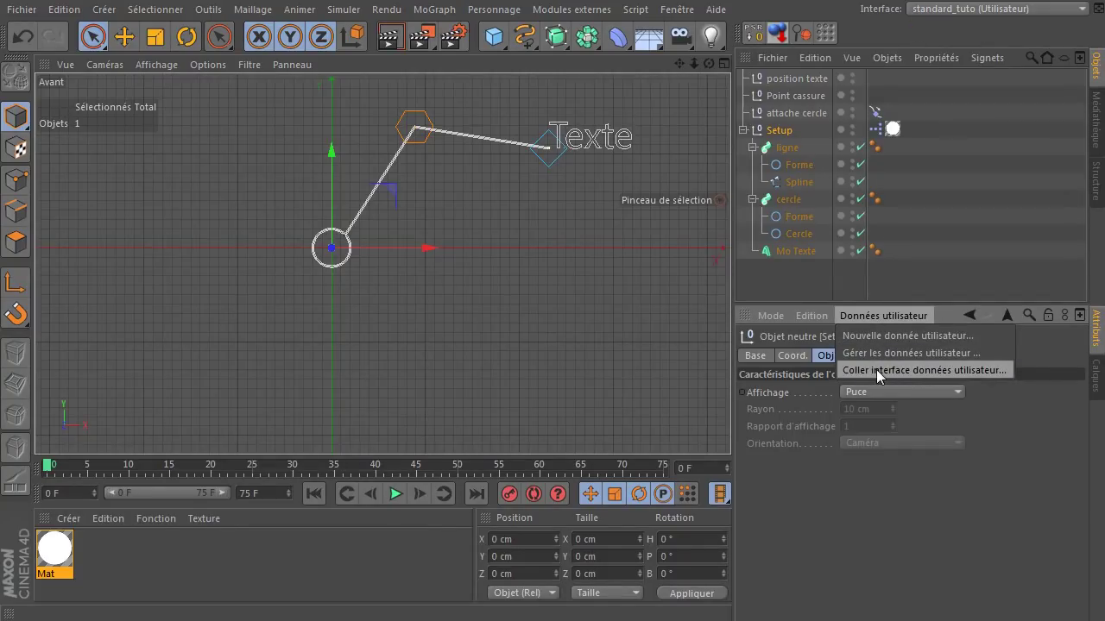
click(876, 353)
drag(792, 127, 463, 72)
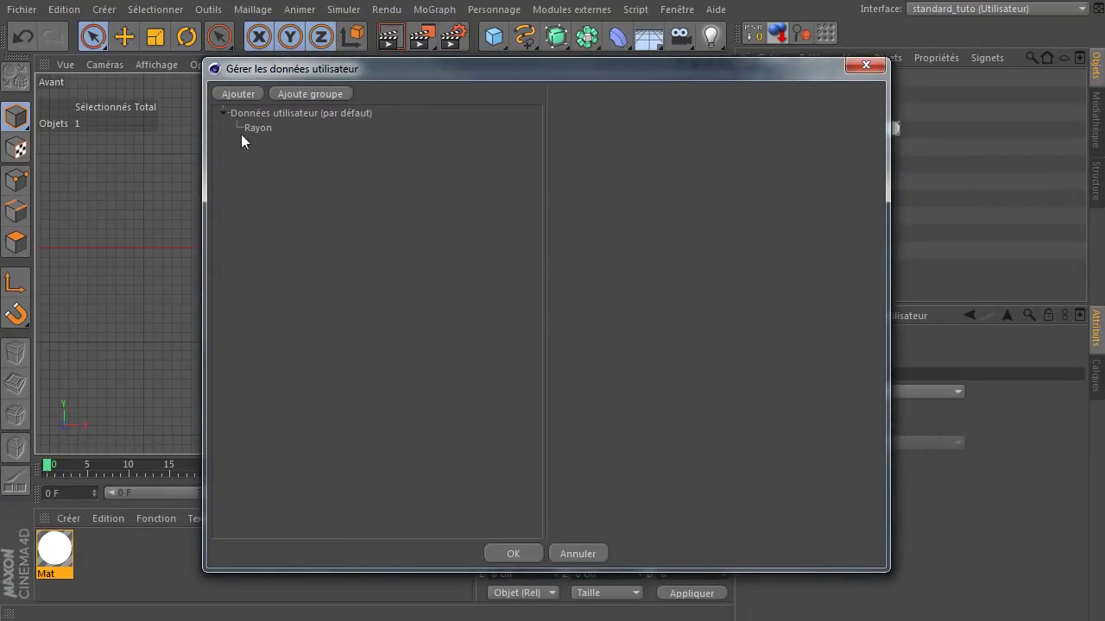
Step: Add a user data group at the root level, outside the default group, and name it Configuration
click(336, 92)
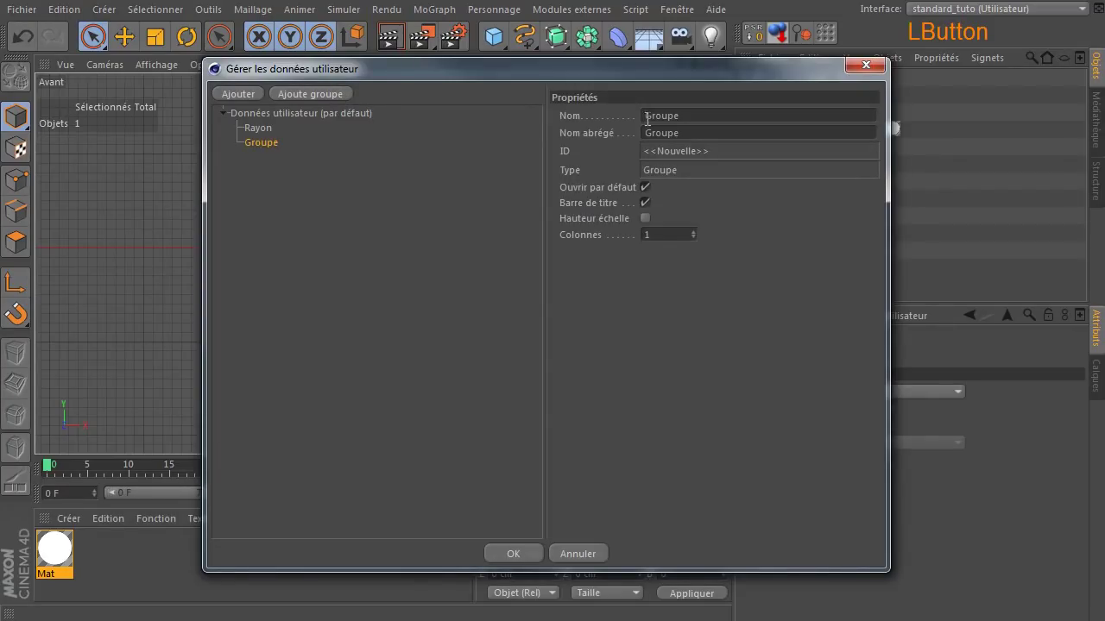
drag(258, 145, 256, 272)
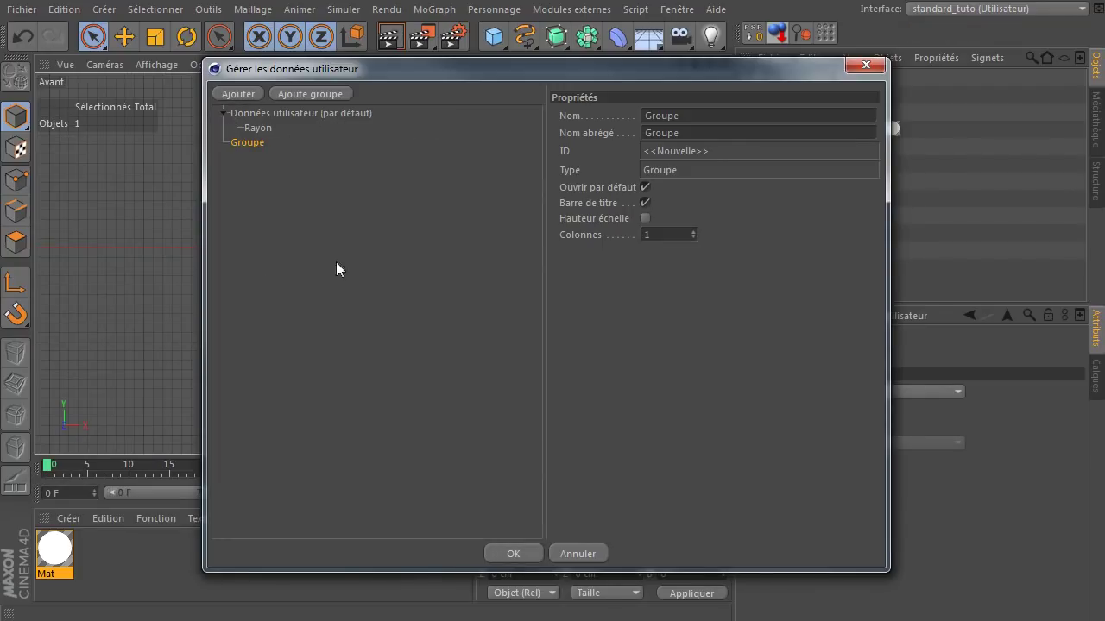
drag(722, 113, 425, 145)
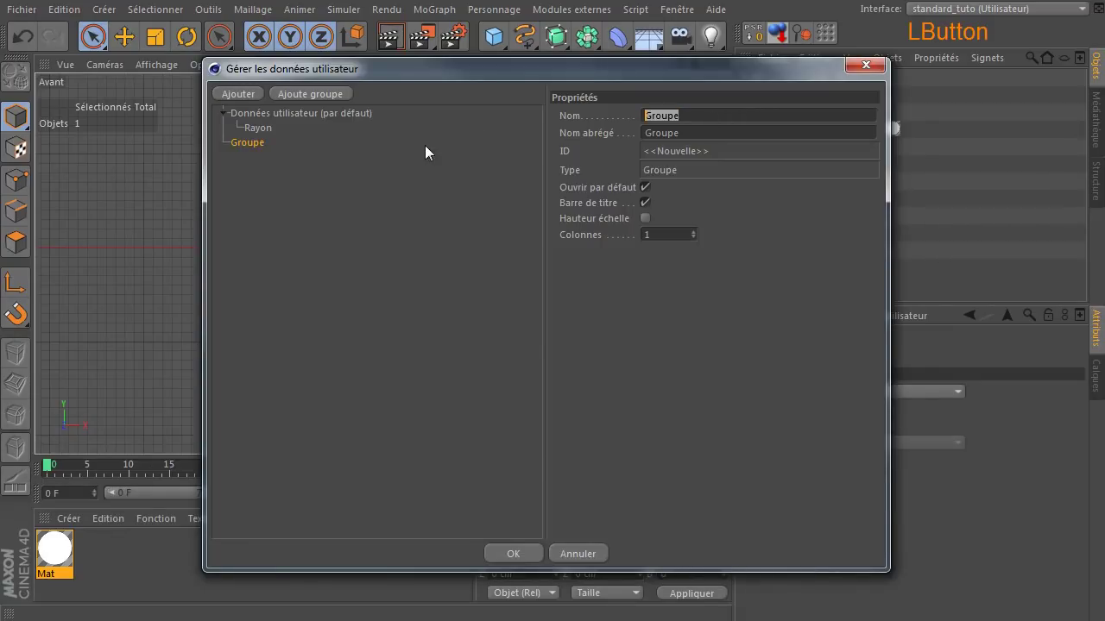
text(Conf)
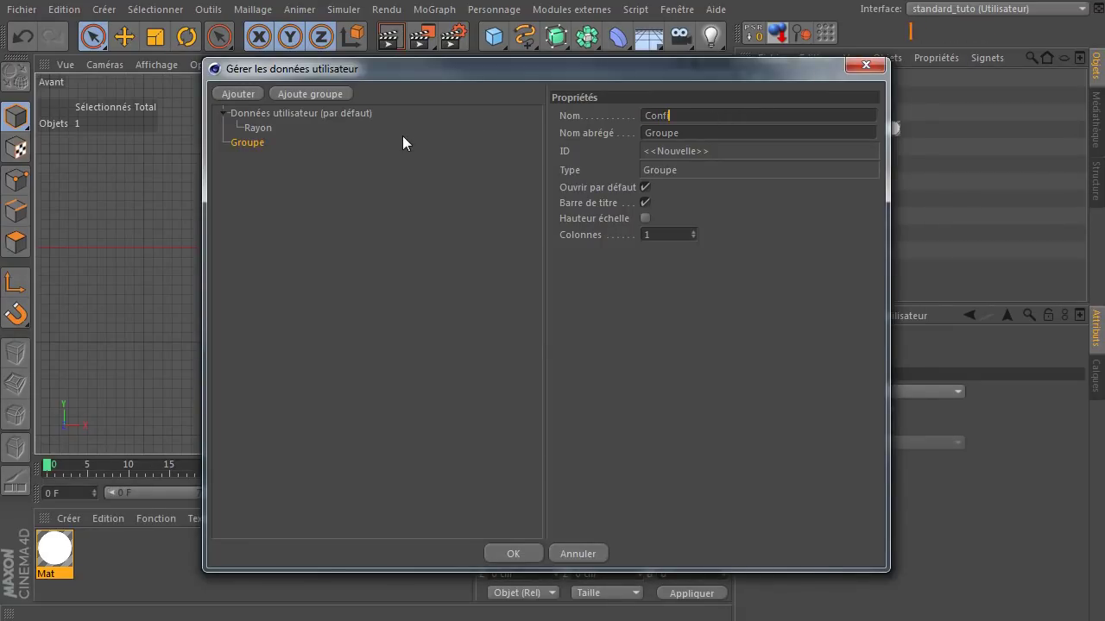
text(iguration)
click(698, 328)
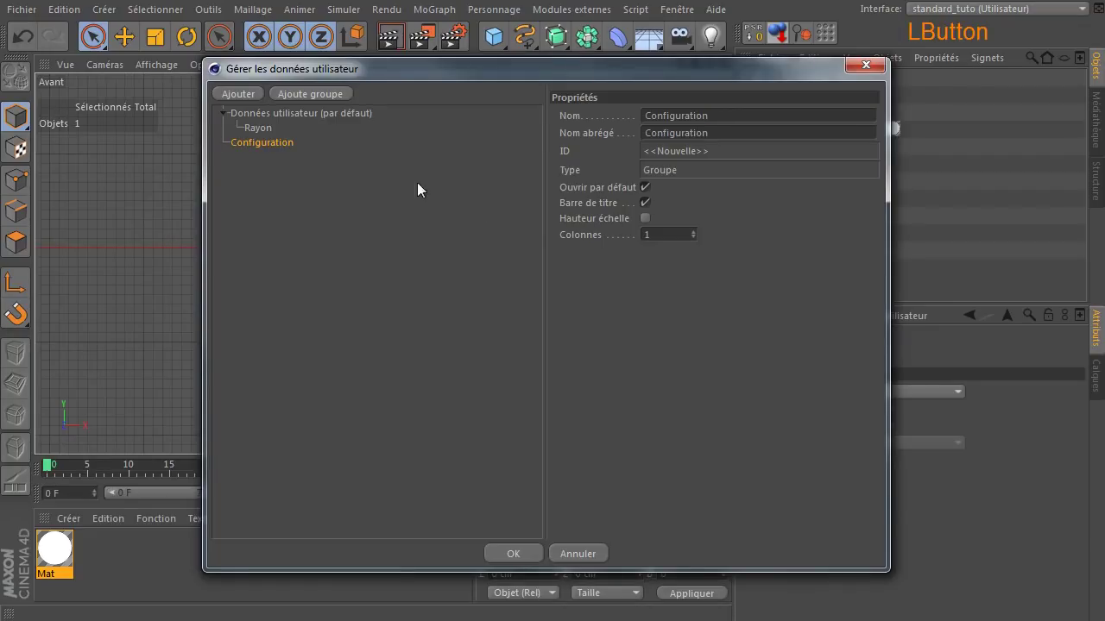
Step: Move Rayon into the Configuration group, rename it Epaisseur, and show only Setup's Configuration attributes
drag(256, 129, 279, 148)
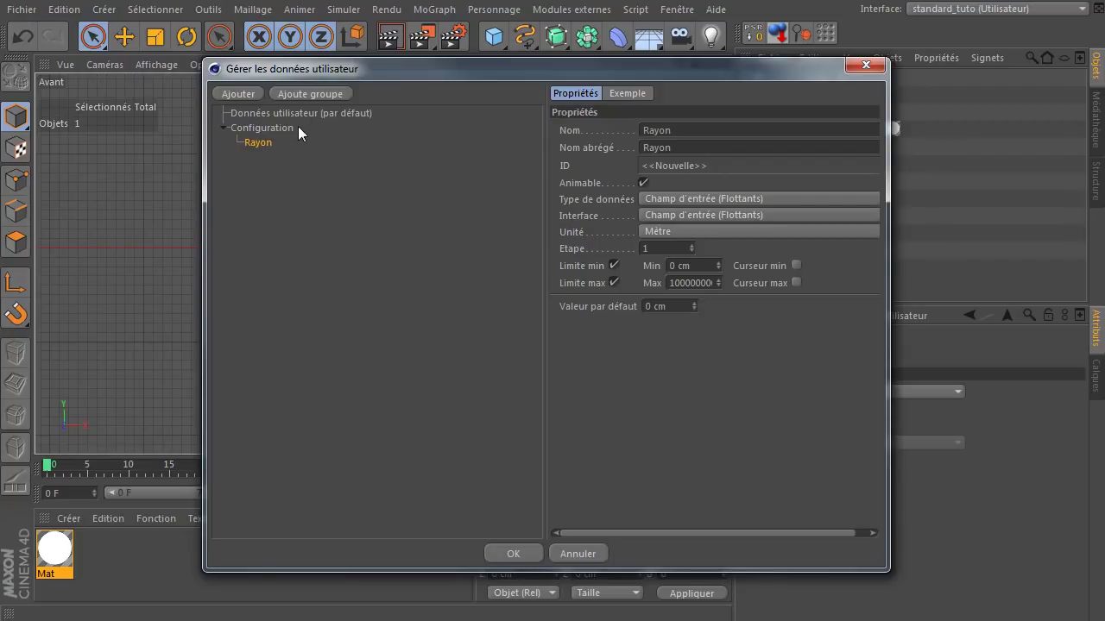
click(676, 131)
text(Epaisseur)
click(522, 407)
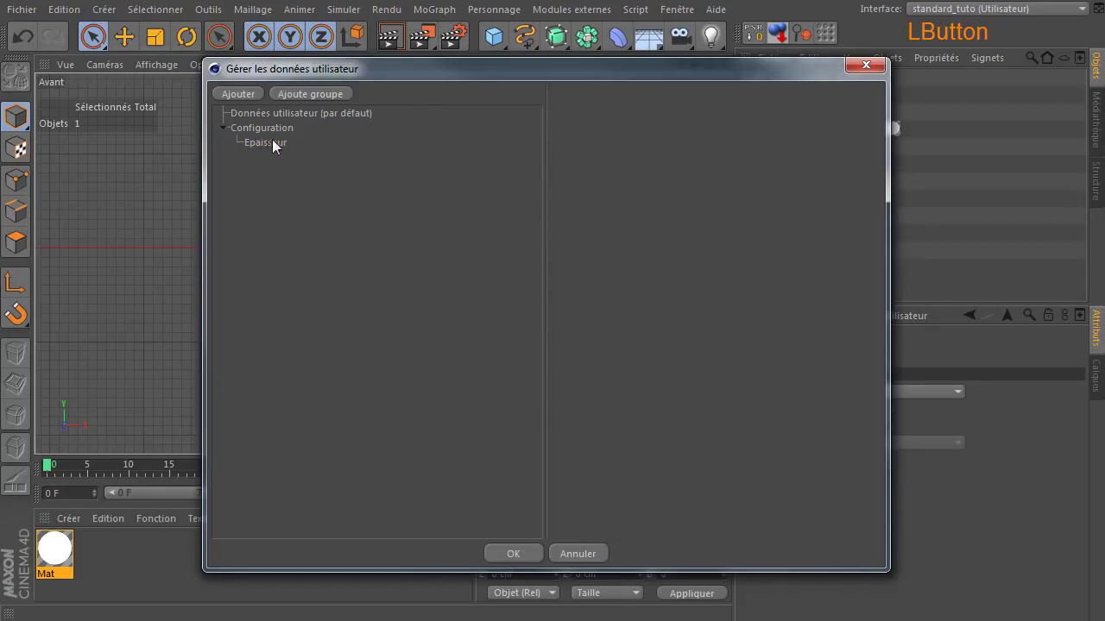
click(522, 549)
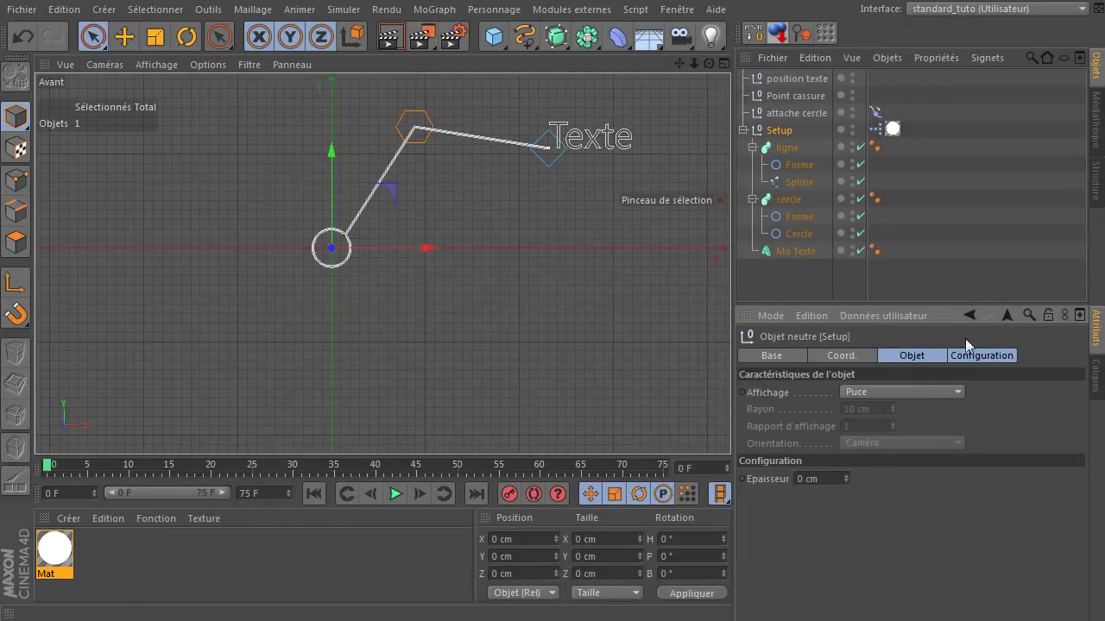
click(766, 129)
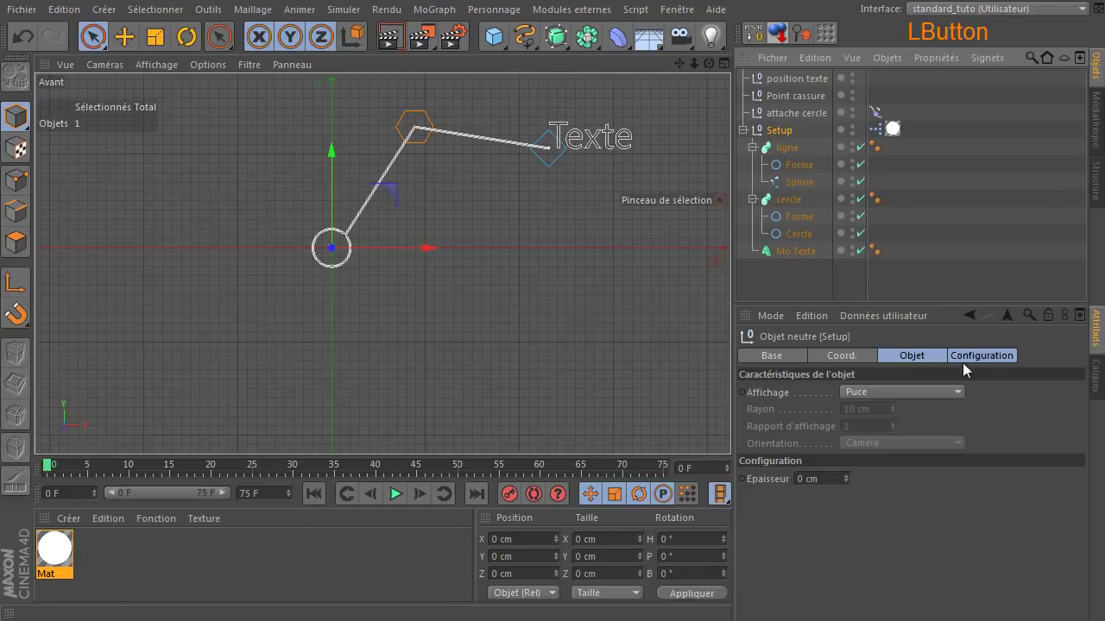
click(970, 354)
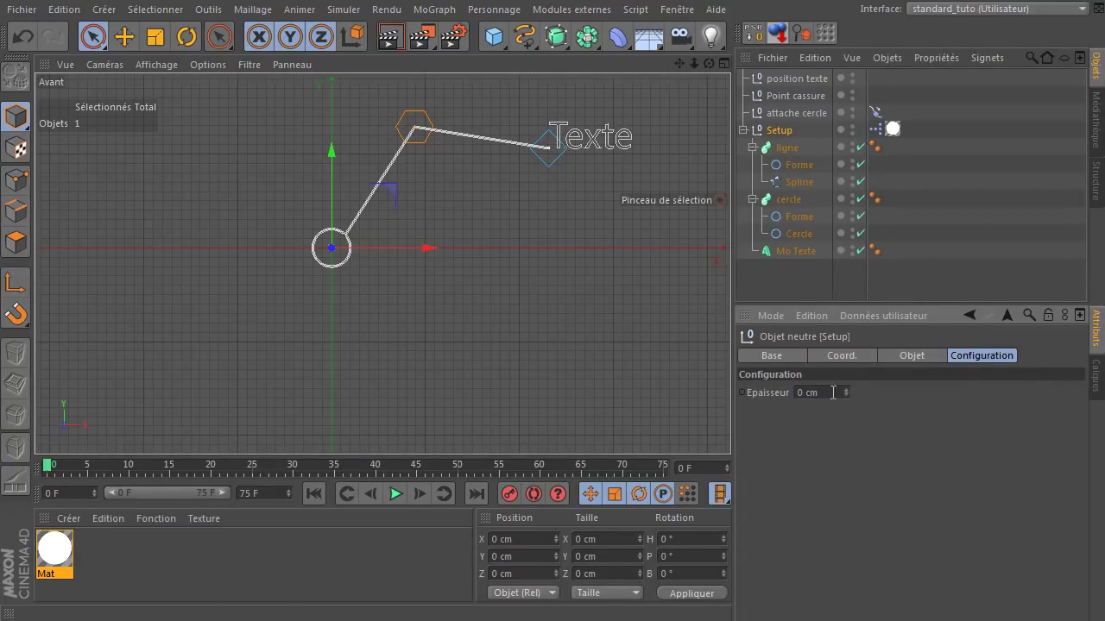
Step: In Setup's XPresso graph, add an Epaisseur output to the Setup node and connect it to the Rayon input of both Forme nodes
double_click(877, 131)
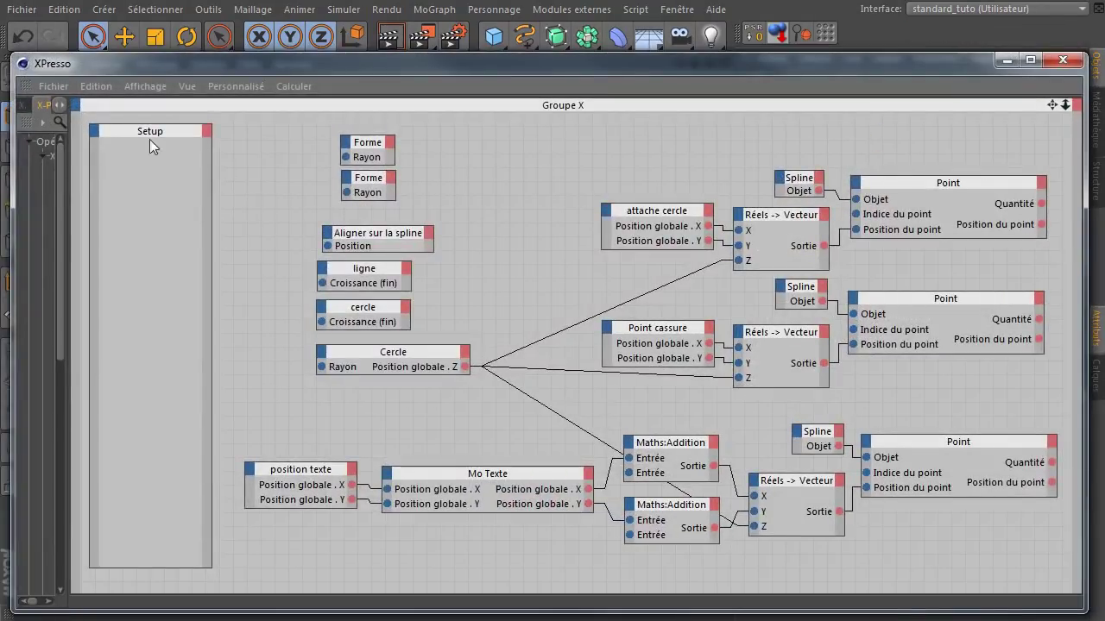
click(205, 131)
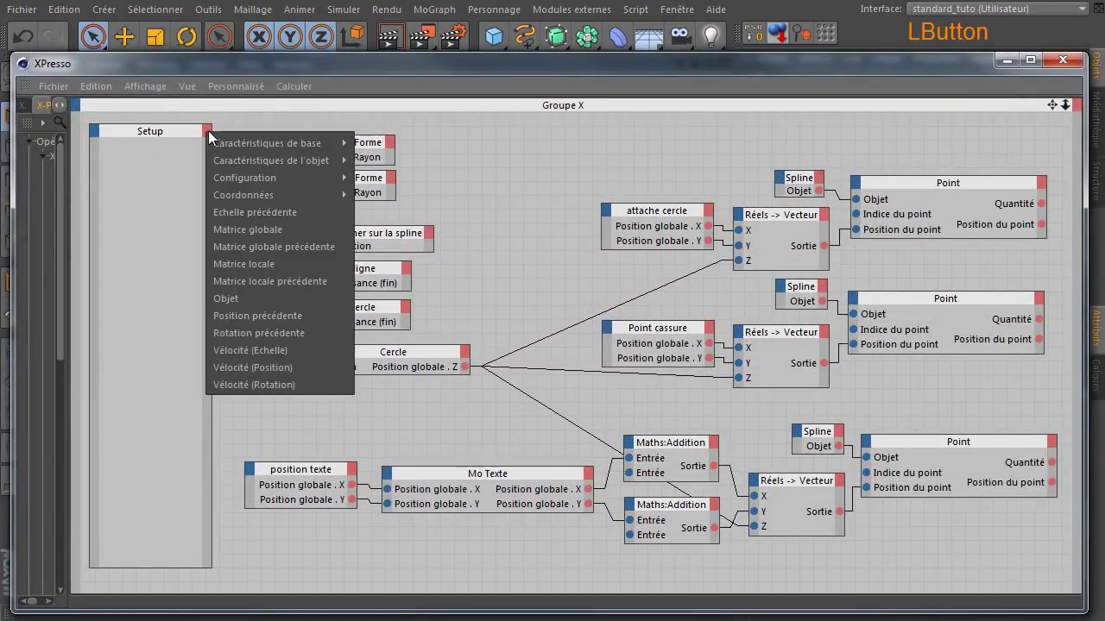
mouse_move(267, 176)
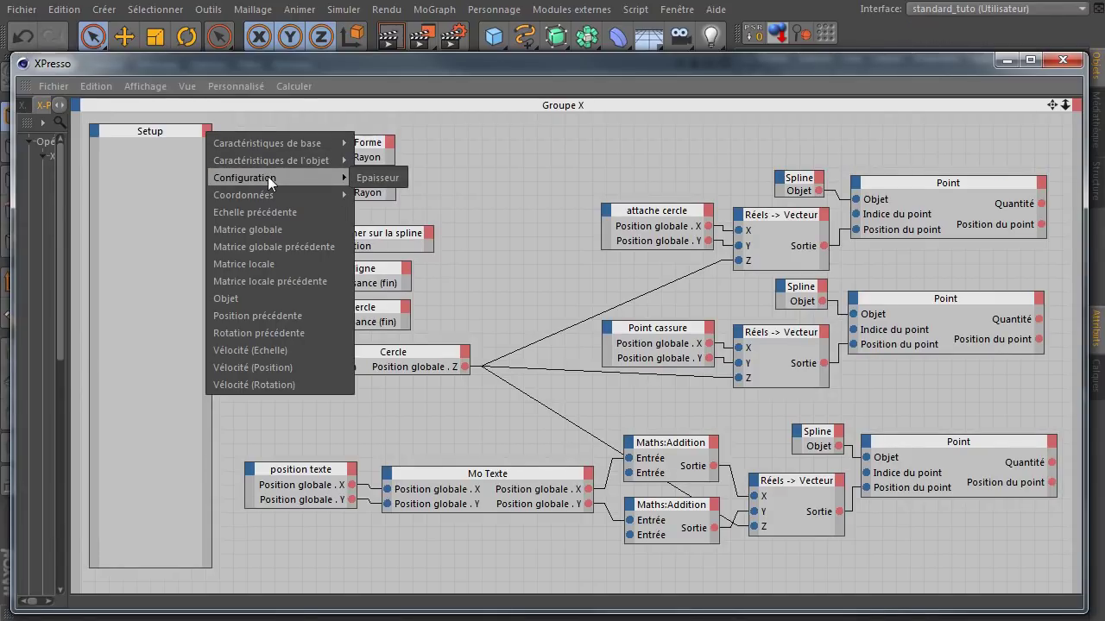
click(373, 178)
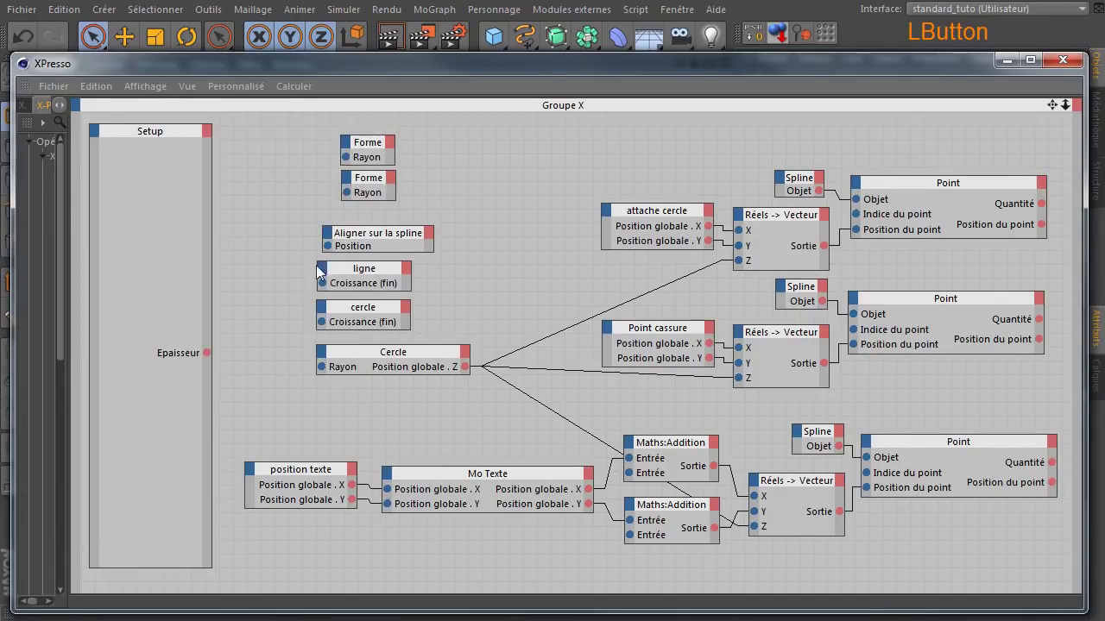
drag(207, 353, 346, 157)
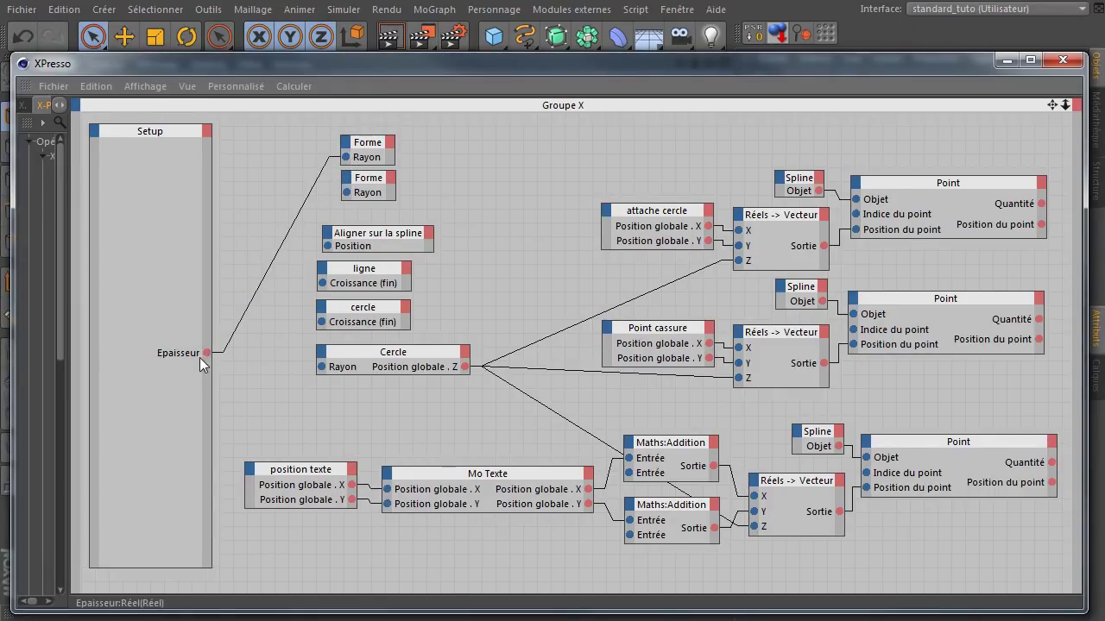
drag(207, 353, 347, 194)
click(1062, 60)
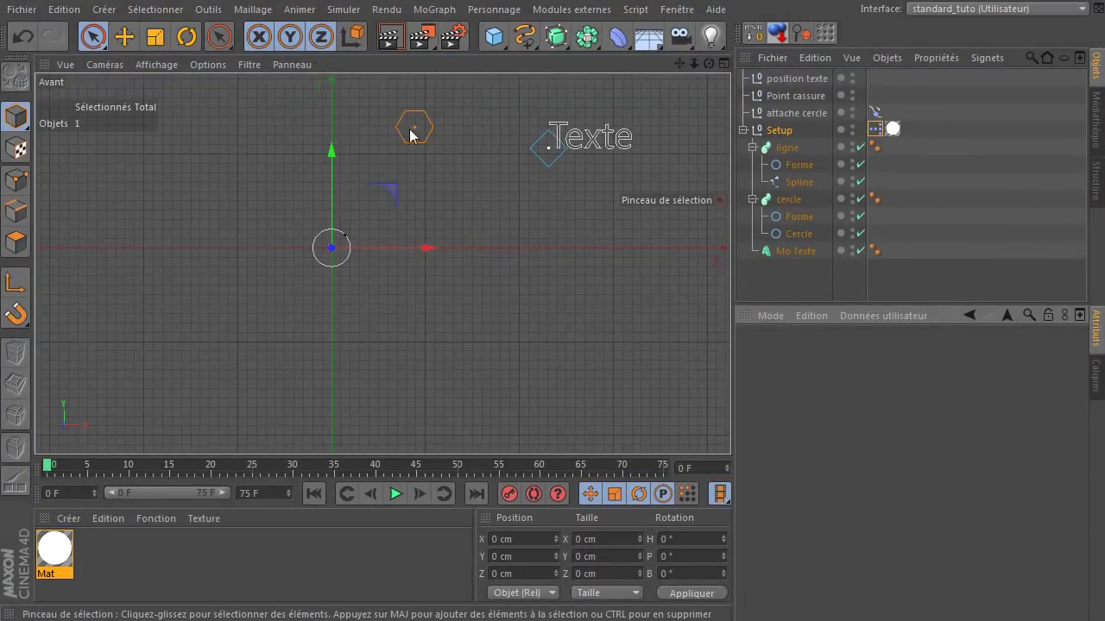
Step: Set Epaisseur on the Setup null to 1 cm
click(778, 131)
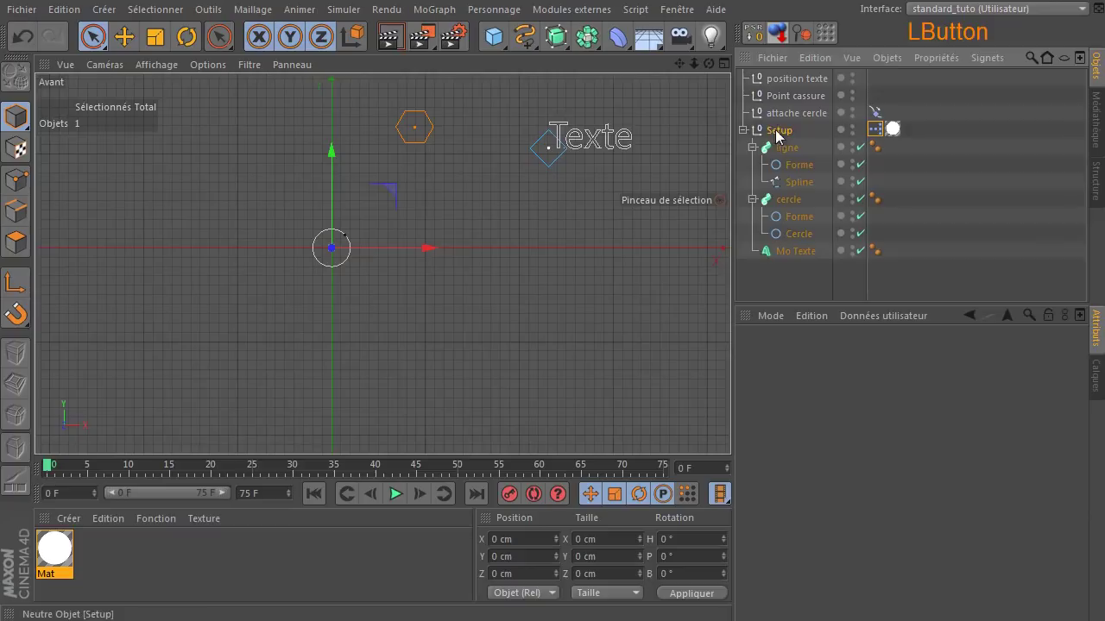
click(822, 392)
text(1)
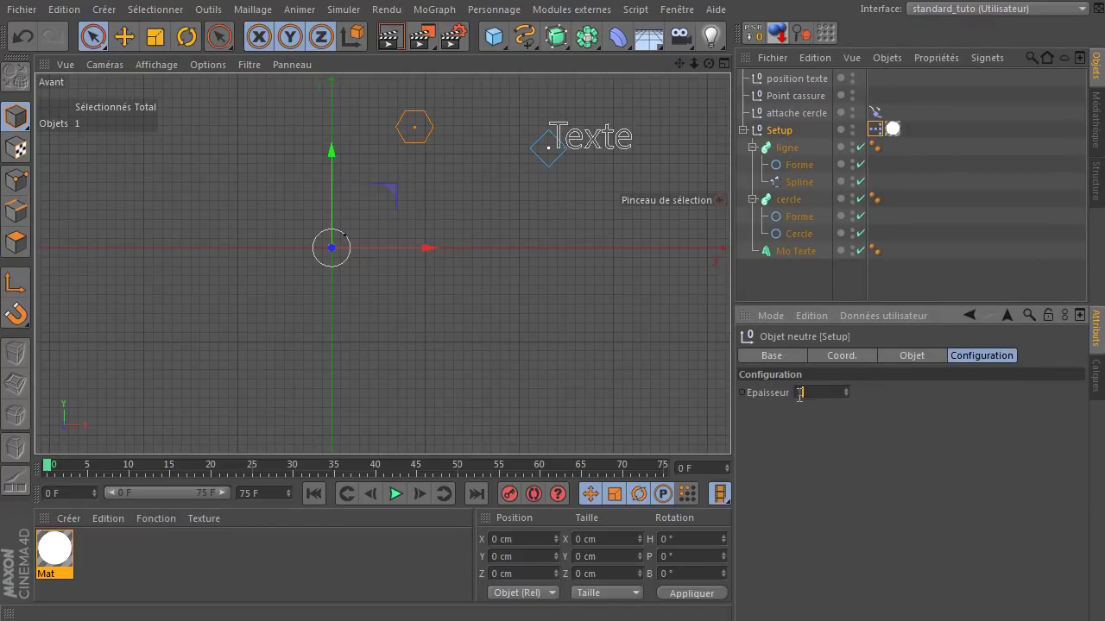
key(Return)
Step: Try Setup's Epaisseur at 10 cm, and return it to 1 cm
click(815, 392)
text(10)
key(Return)
drag(828, 392, 738, 402)
text(1)
click(956, 466)
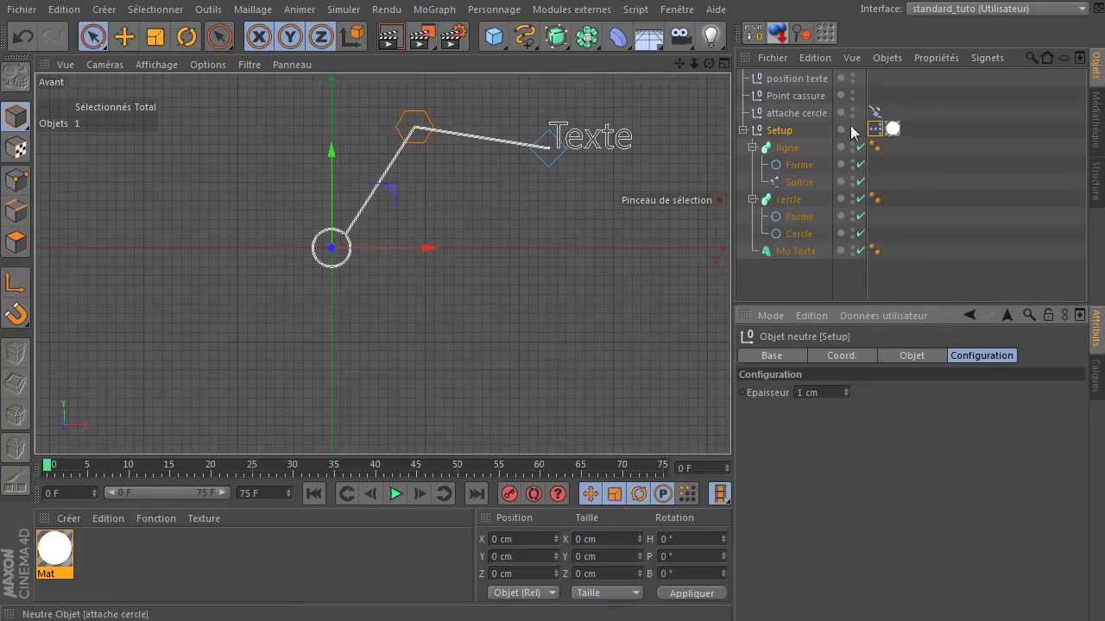
Step: Make the attache cercle, Point cassure and position texte nulls children of Setup, and clear the selection
click(800, 112)
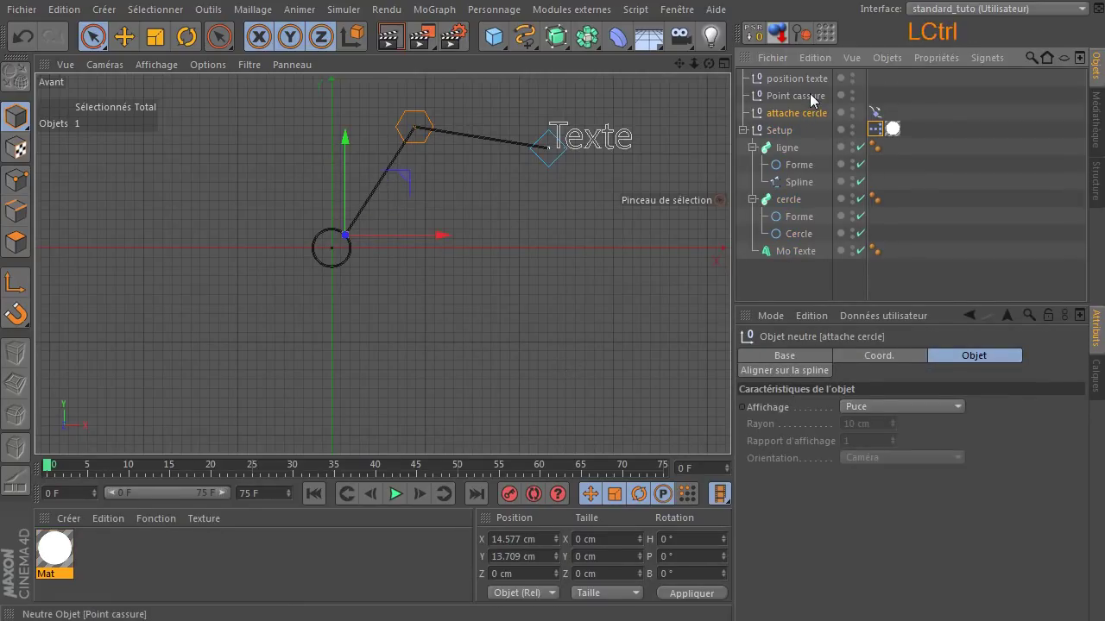
ctrl+click(810, 98)
ctrl+click(805, 79)
drag(804, 80, 794, 138)
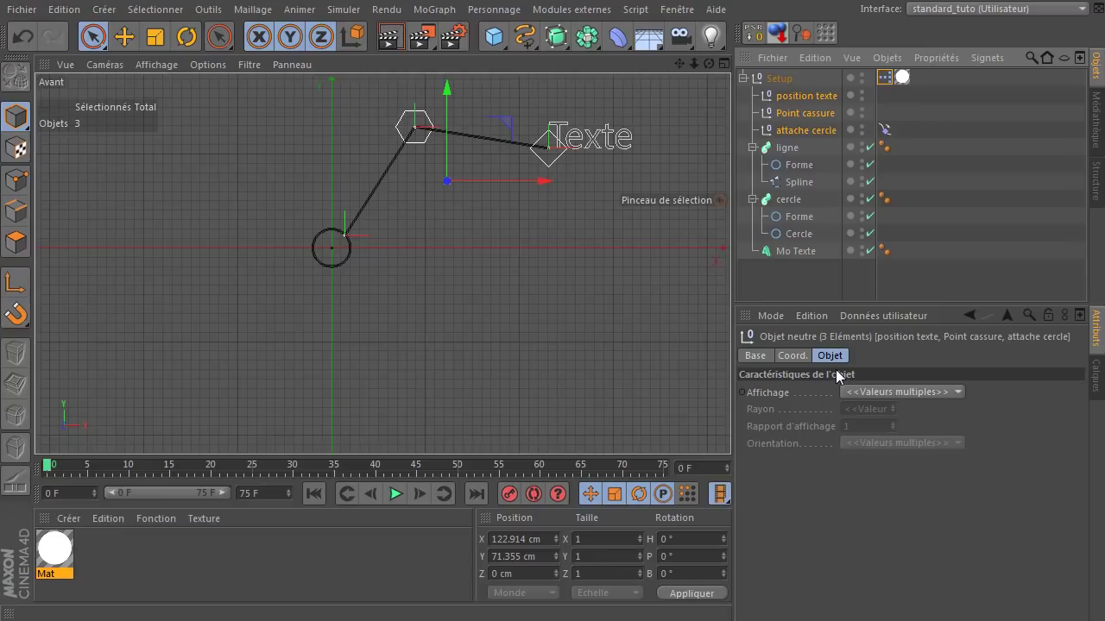
click(796, 286)
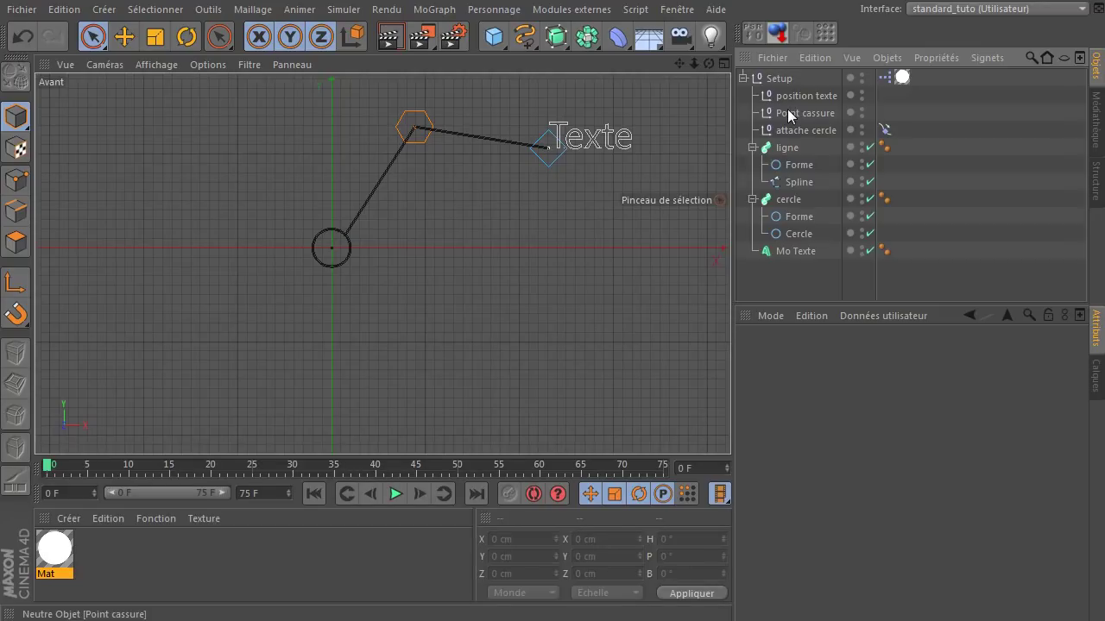
Step: Copy the user data interface of the Position parameter from attache cercle's Aligner sur la spline tag, and select Setup
click(884, 130)
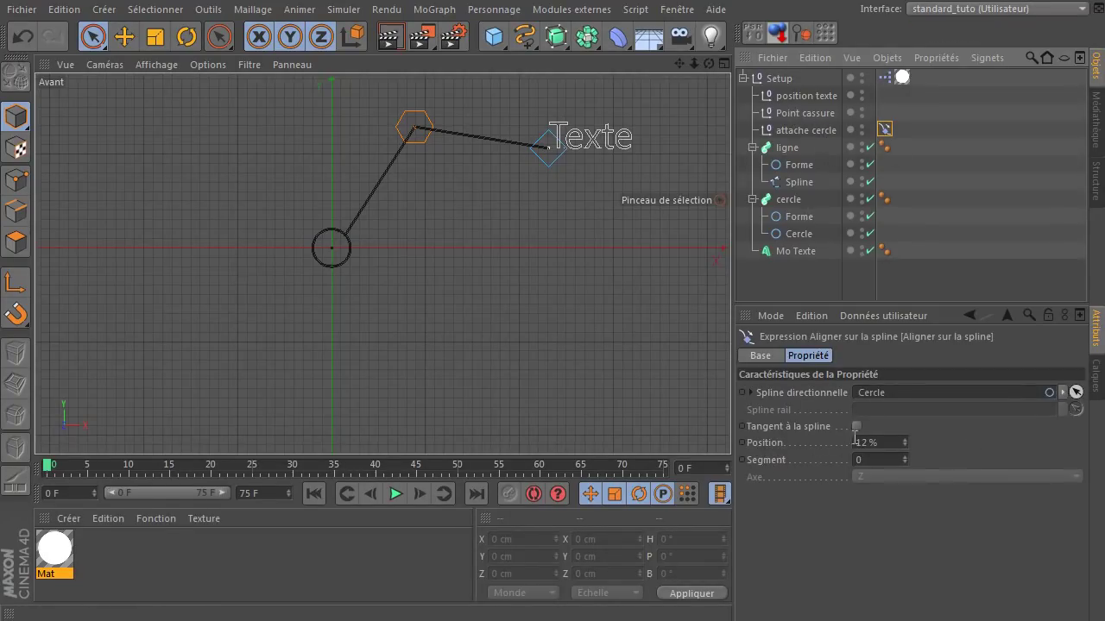
drag(778, 441, 840, 468)
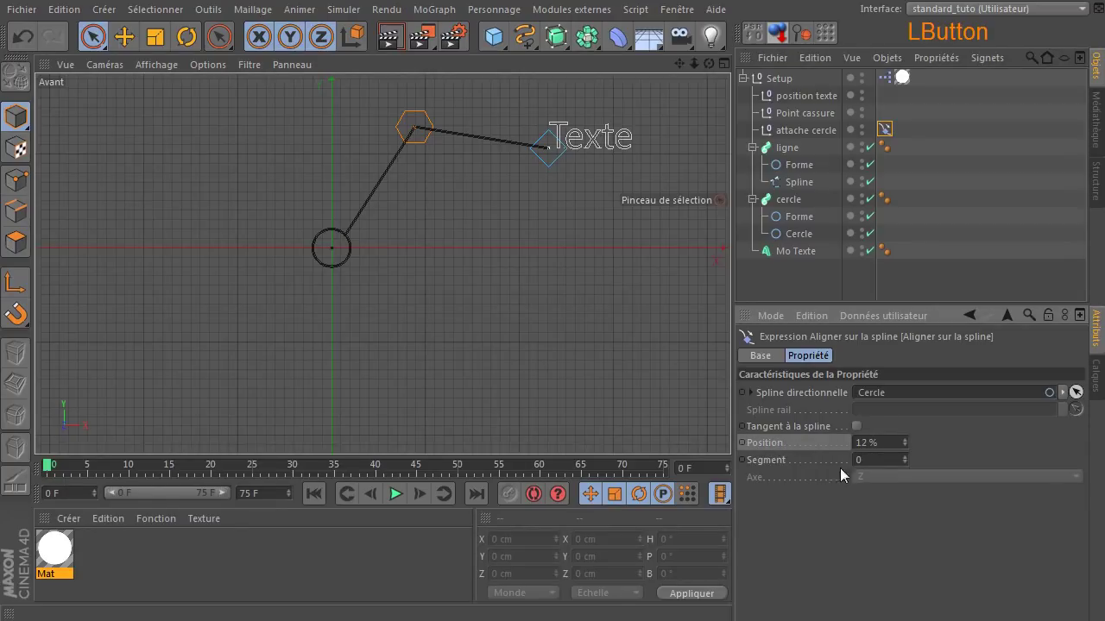
right_click(766, 446)
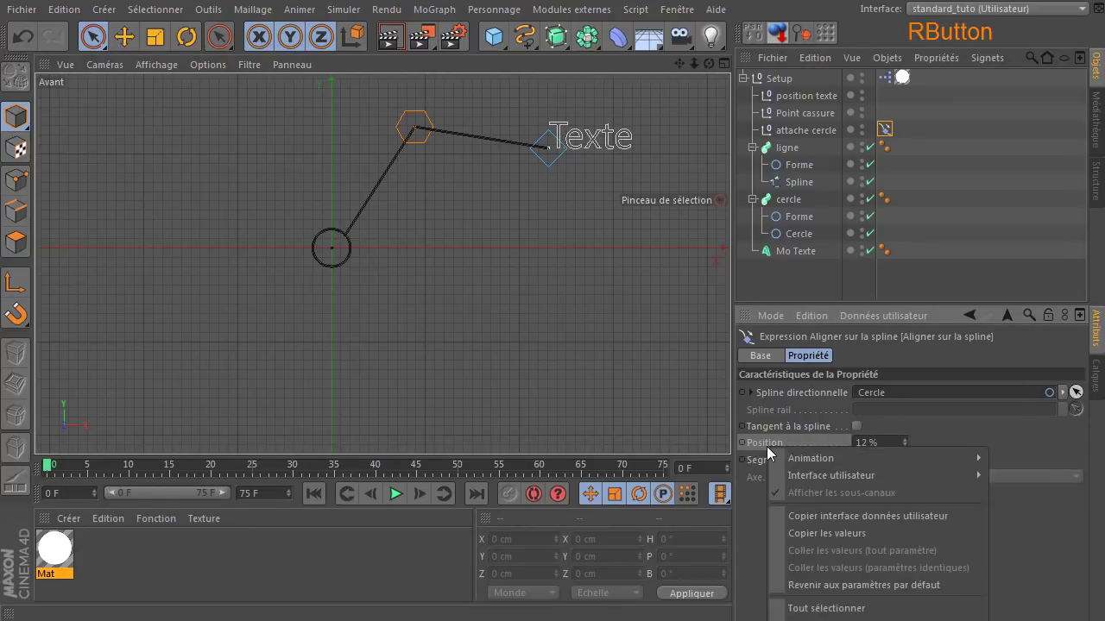
click(805, 516)
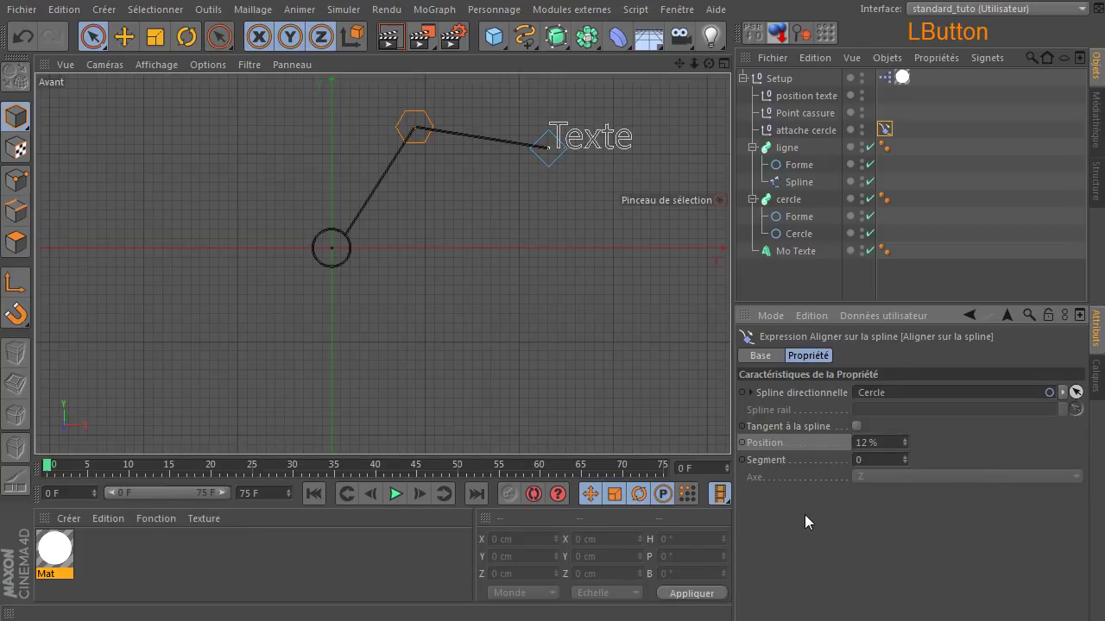
click(794, 78)
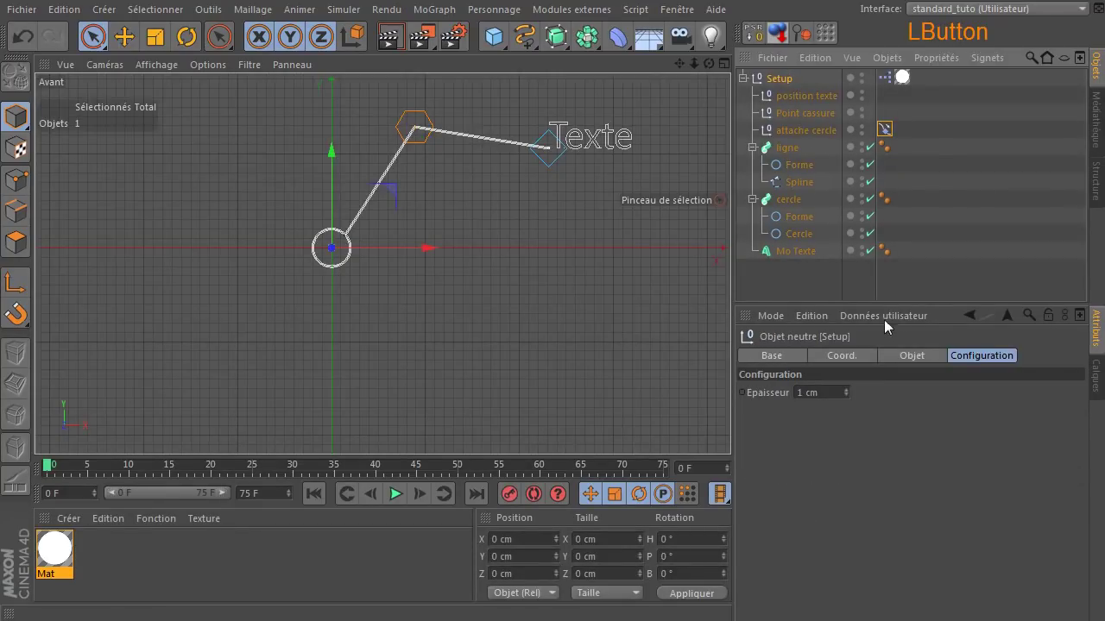
Step: Paste the copied Position interface into Setup's user data and move it into the Configuration group
click(882, 315)
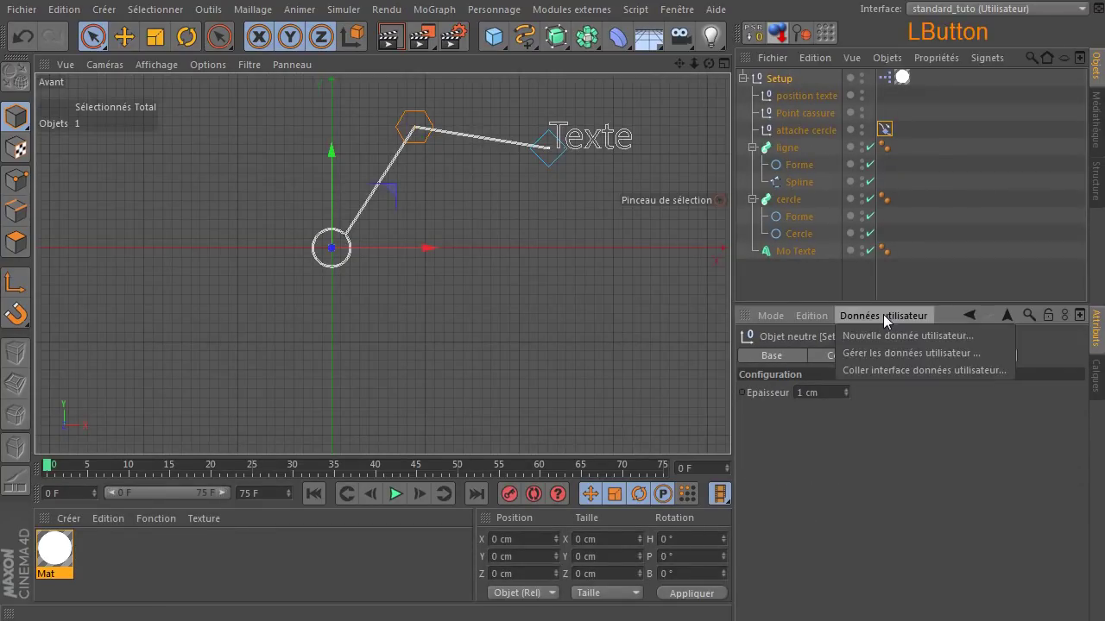
click(862, 372)
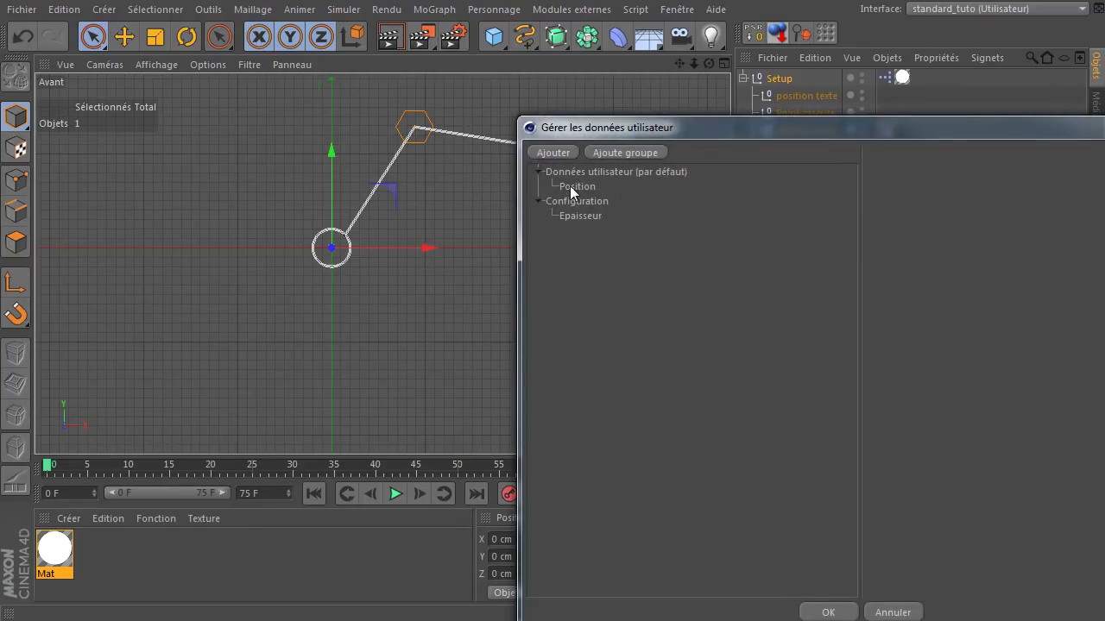
click(574, 187)
drag(576, 189, 608, 228)
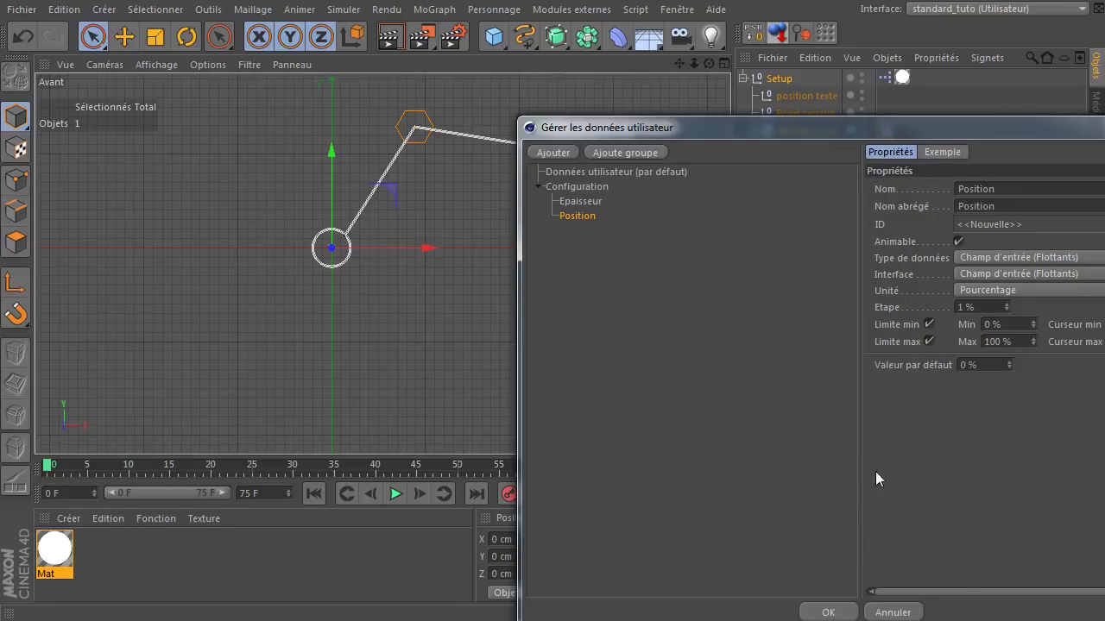
click(845, 614)
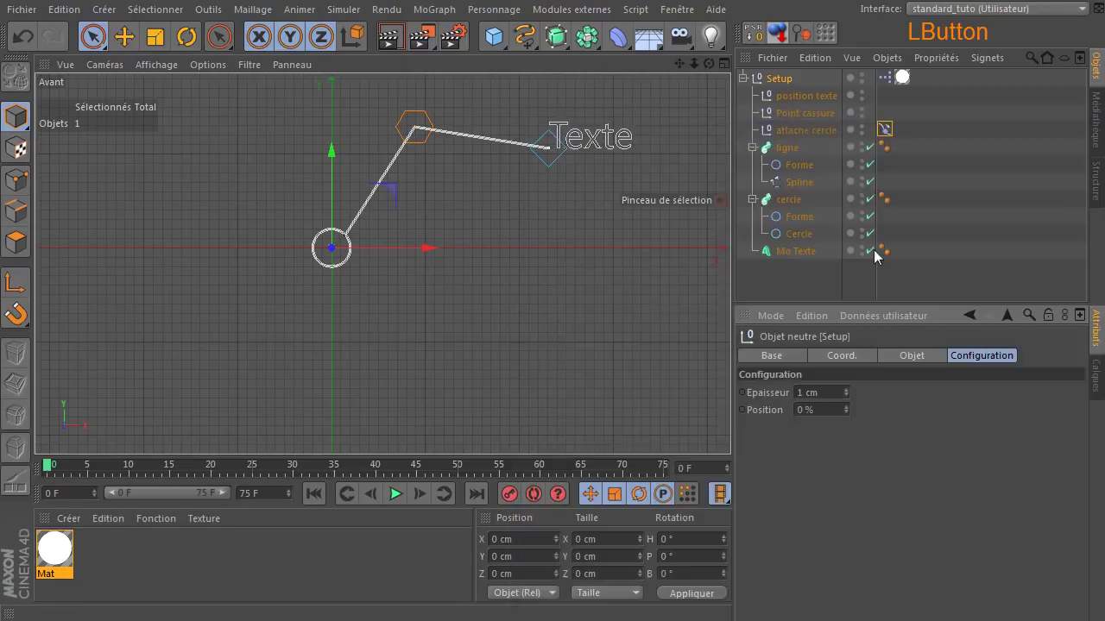
Step: In Setup's XPresso graph, add a Position output to the Setup node and connect it to Position on Aligner sur la spline
double_click(885, 78)
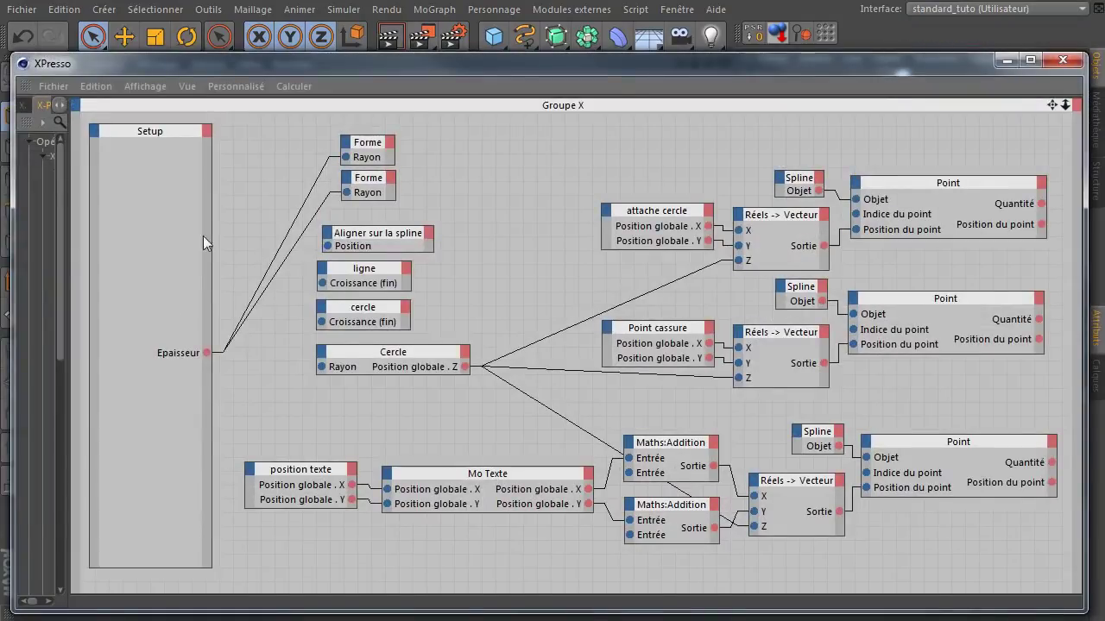
click(207, 131)
mouse_move(299, 177)
click(376, 193)
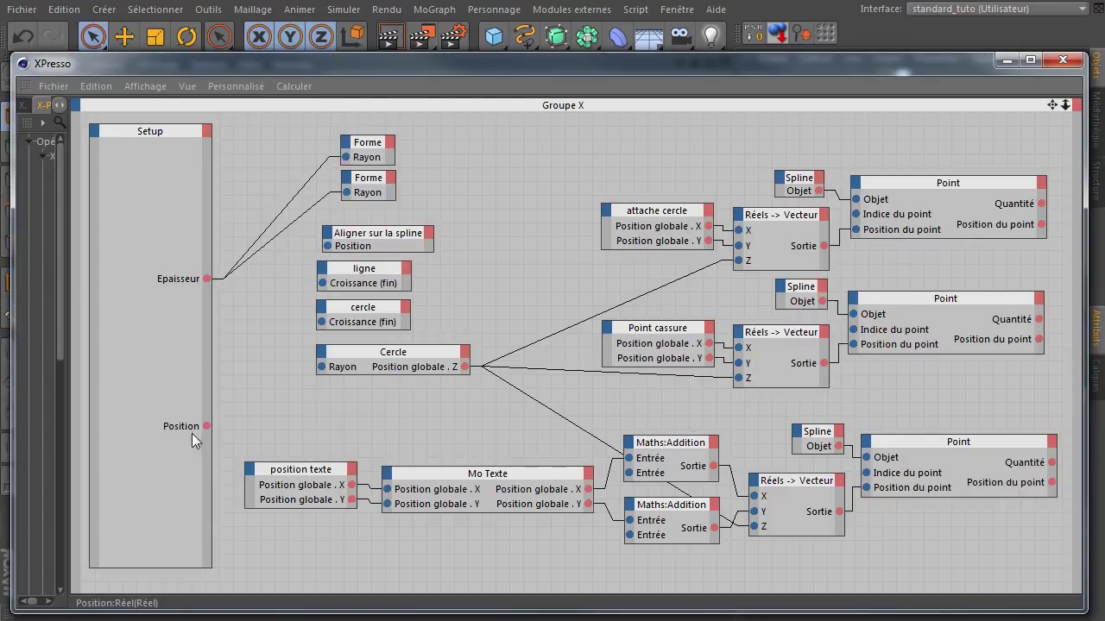
drag(207, 425, 328, 246)
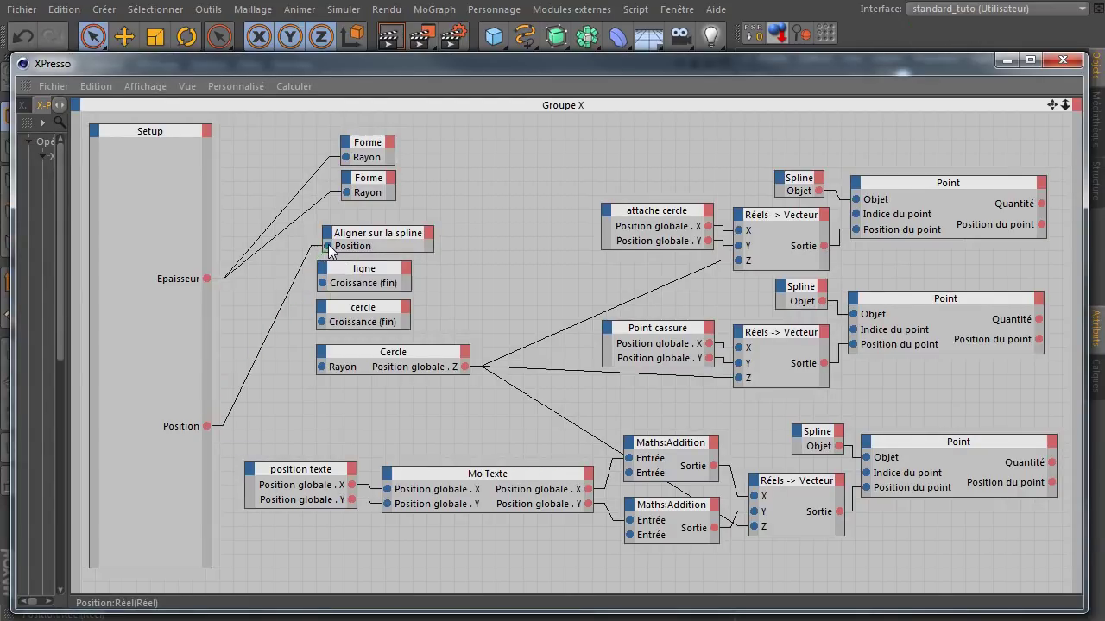
click(1061, 60)
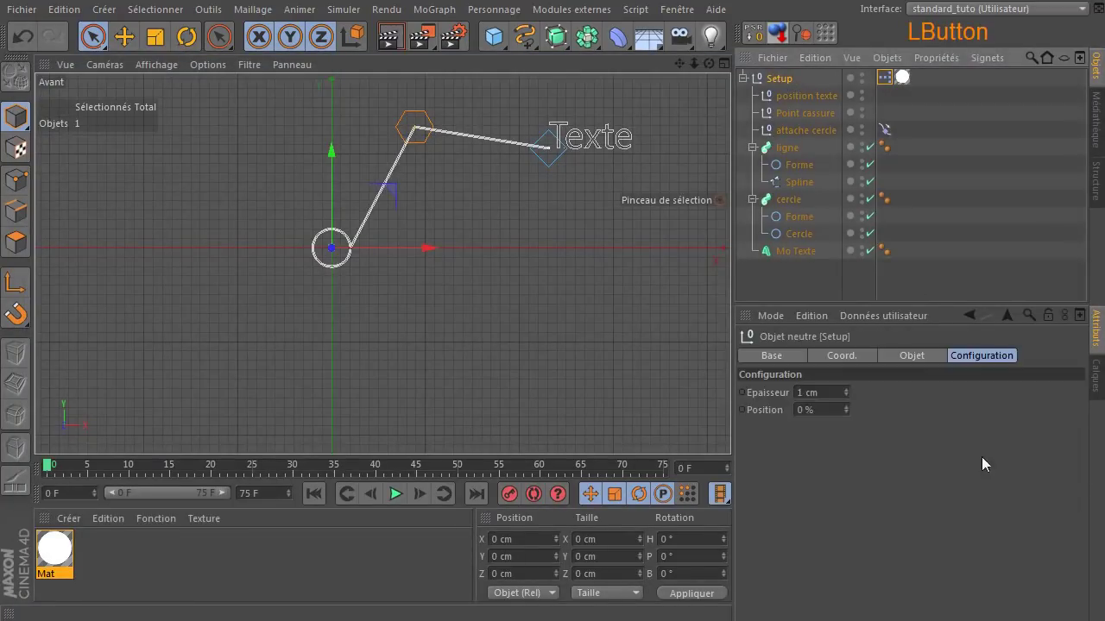
Step: Try different values for Setup's Position, such as 35 %, and set it to 10 %
drag(846, 410, 802, 419)
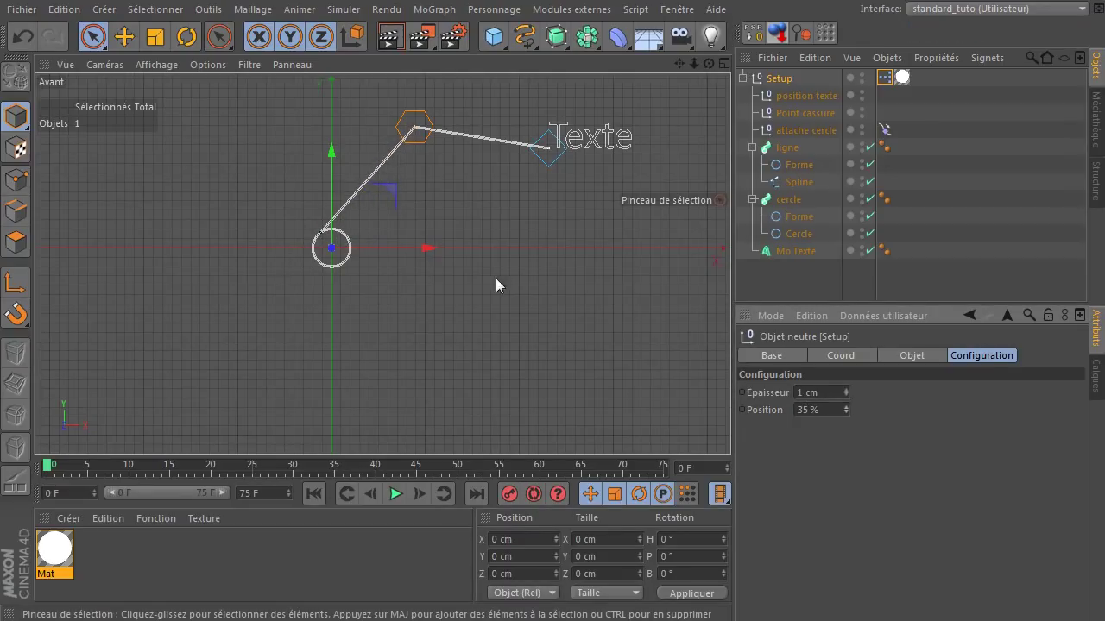
click(830, 410)
text(10)
key(Return)
click(850, 480)
click(817, 393)
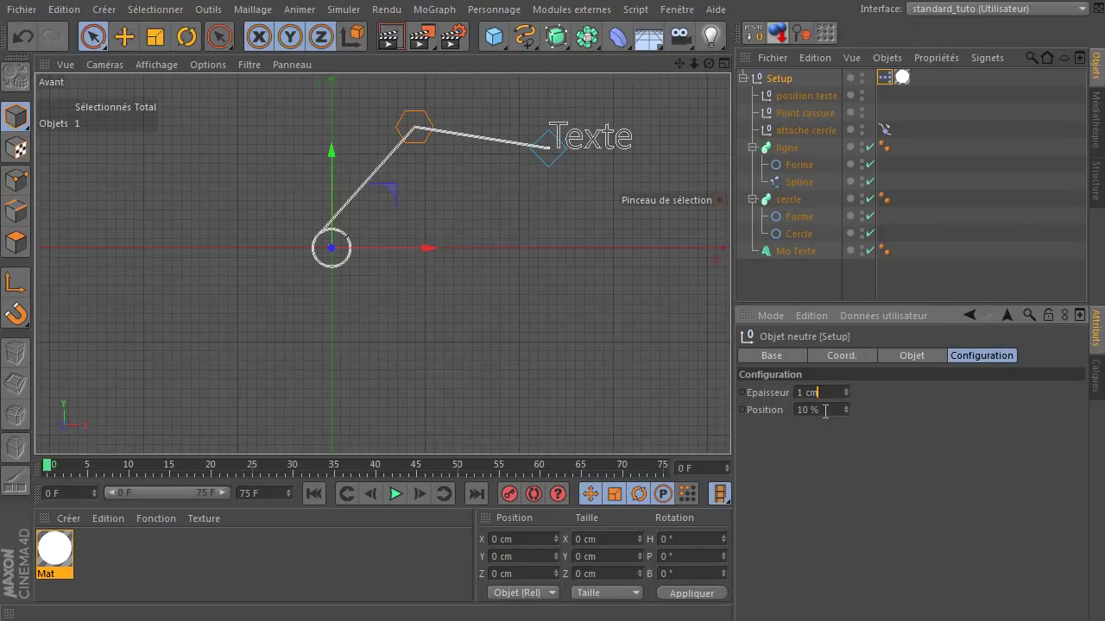
drag(846, 413, 720, 410)
key(Return)
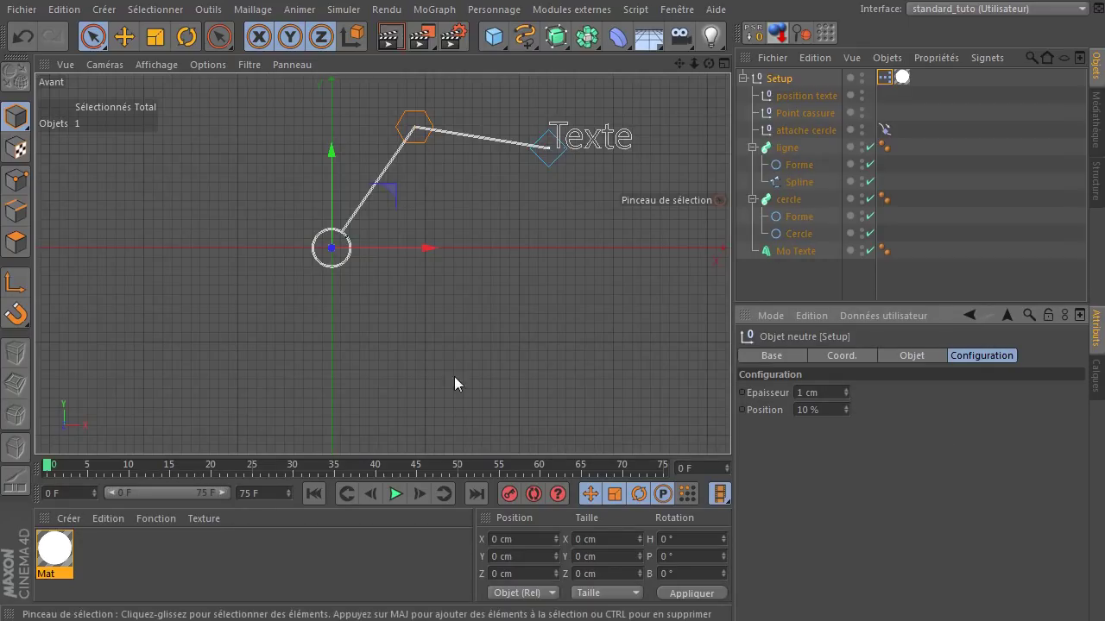
Step: Compare the growth parameters of ligne and cercle, and copy the user data interface of ligne's Croissance (fin)
click(799, 147)
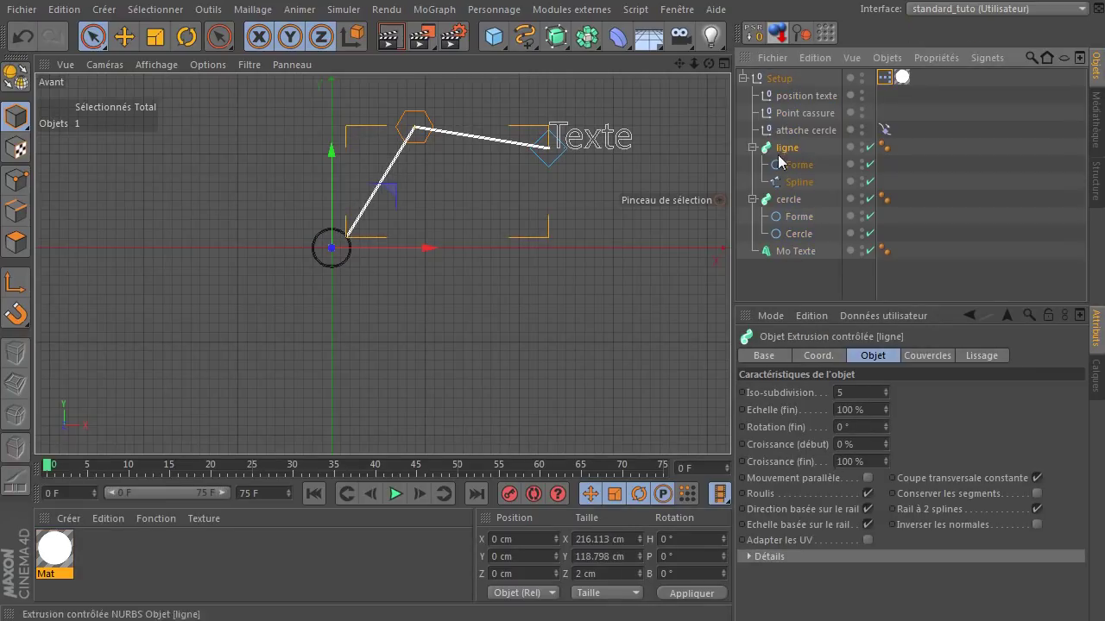
click(786, 200)
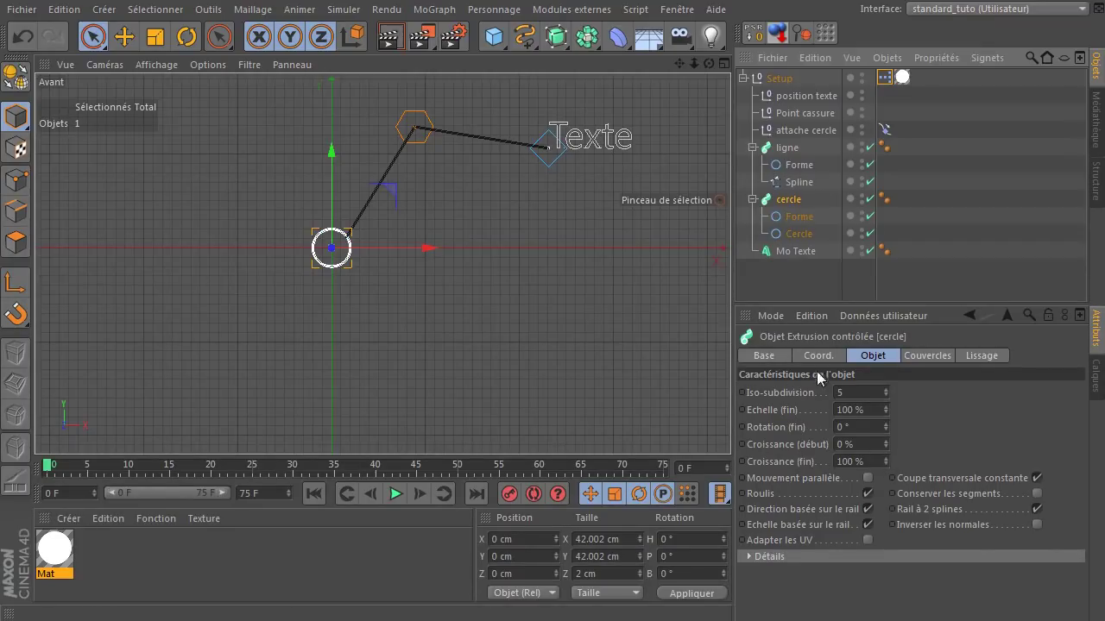
click(788, 148)
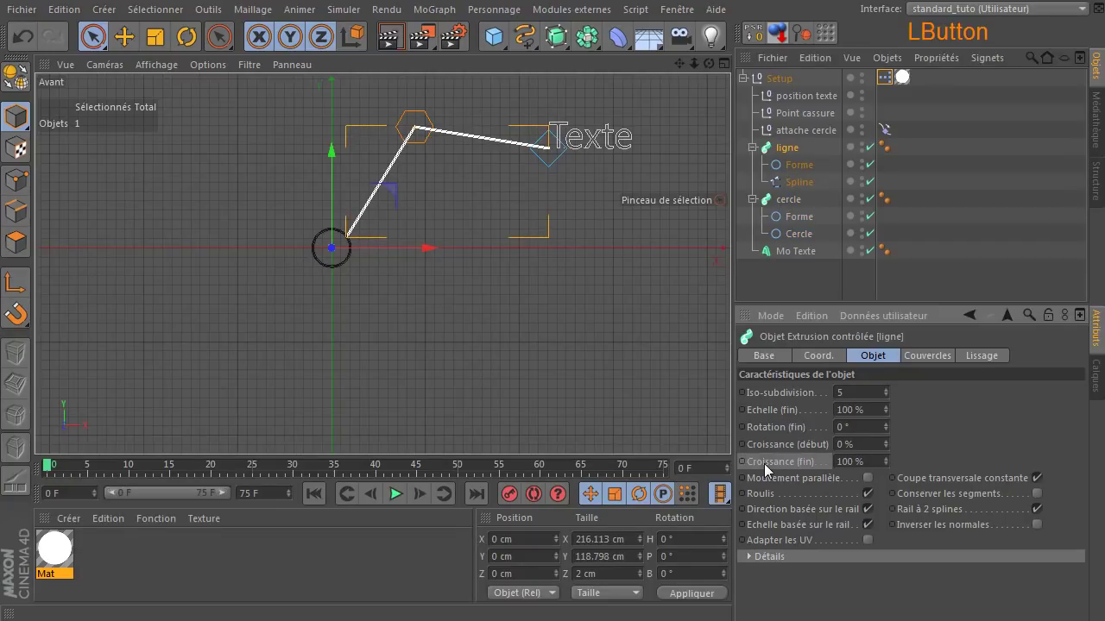
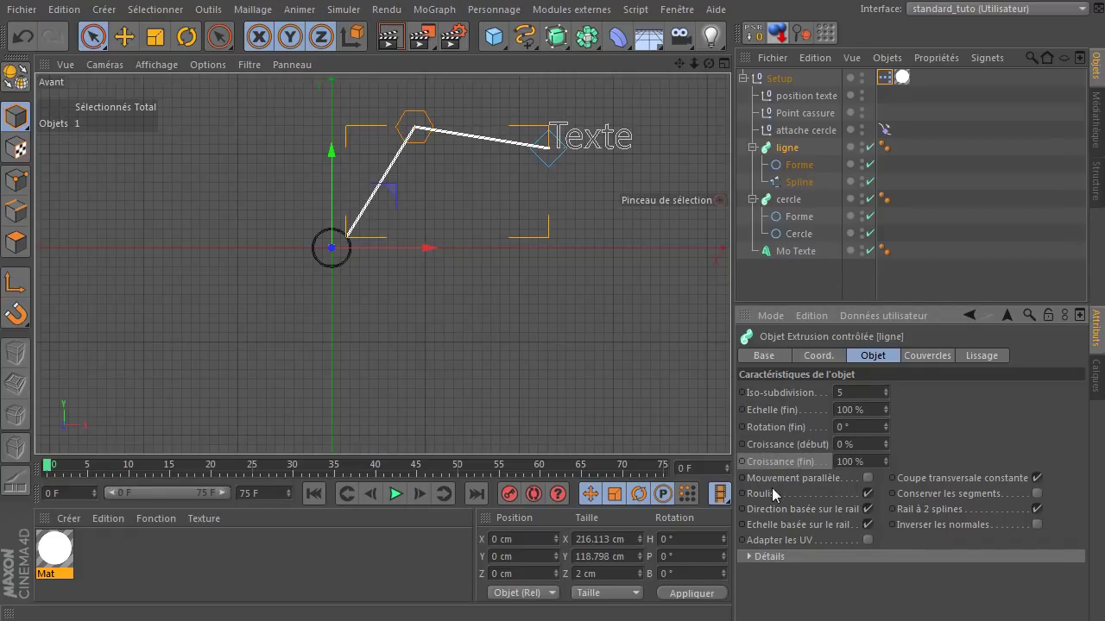
right_click(774, 464)
click(834, 534)
Step: Paste the Croissance (fin) interface into Setup's user data and move it into the Configuration group
click(775, 78)
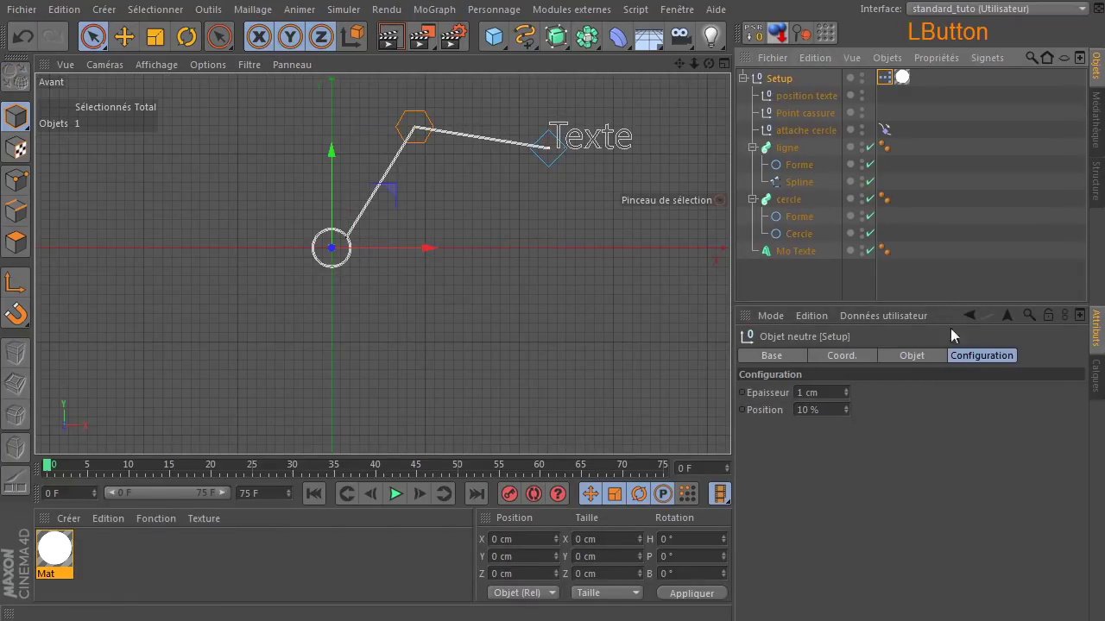
click(874, 316)
click(881, 373)
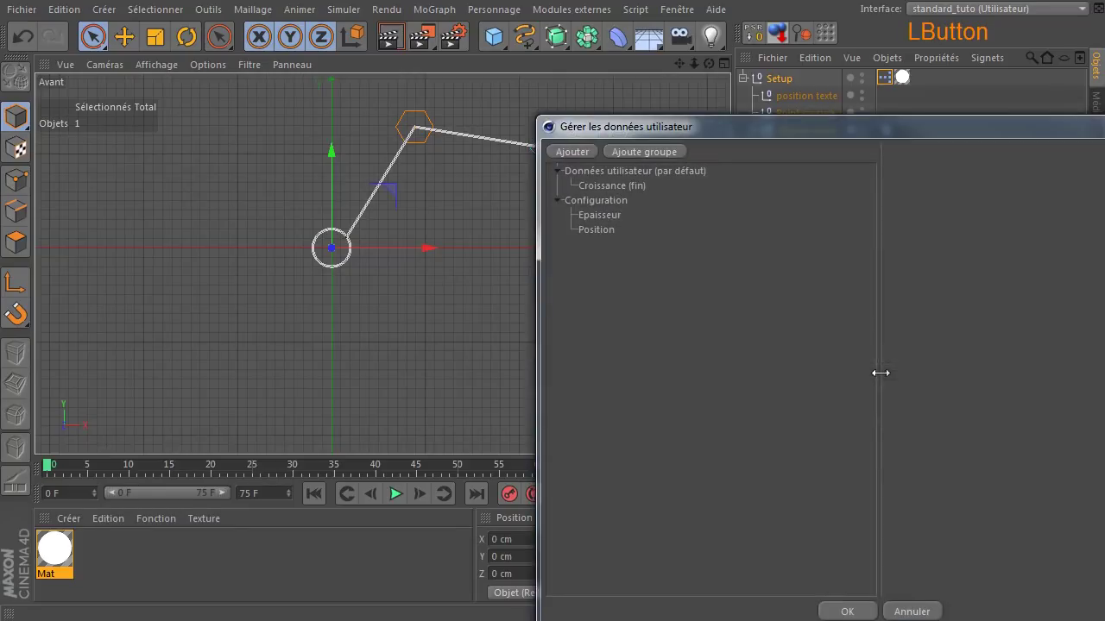
drag(610, 189, 614, 230)
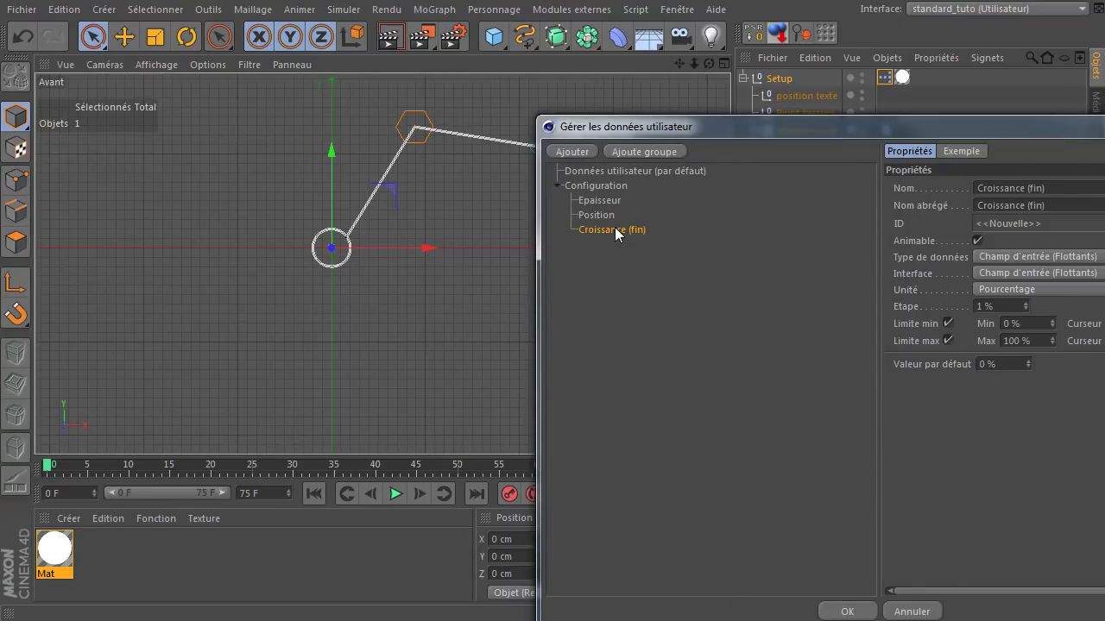
Step: Rename the pasted Croissance (fin) user data as Croissance cercle and accept the user data changes
click(1070, 183)
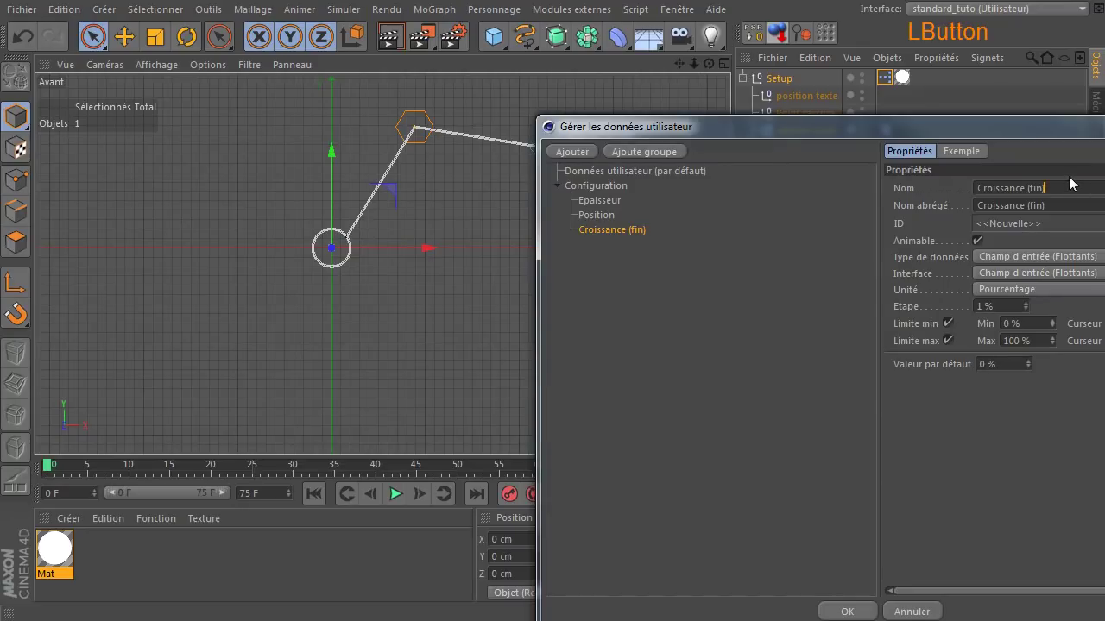
key(BackSpace)
key(BackSpace)
key(BackSpace)
key(BackSpace)
key(BackSpace)
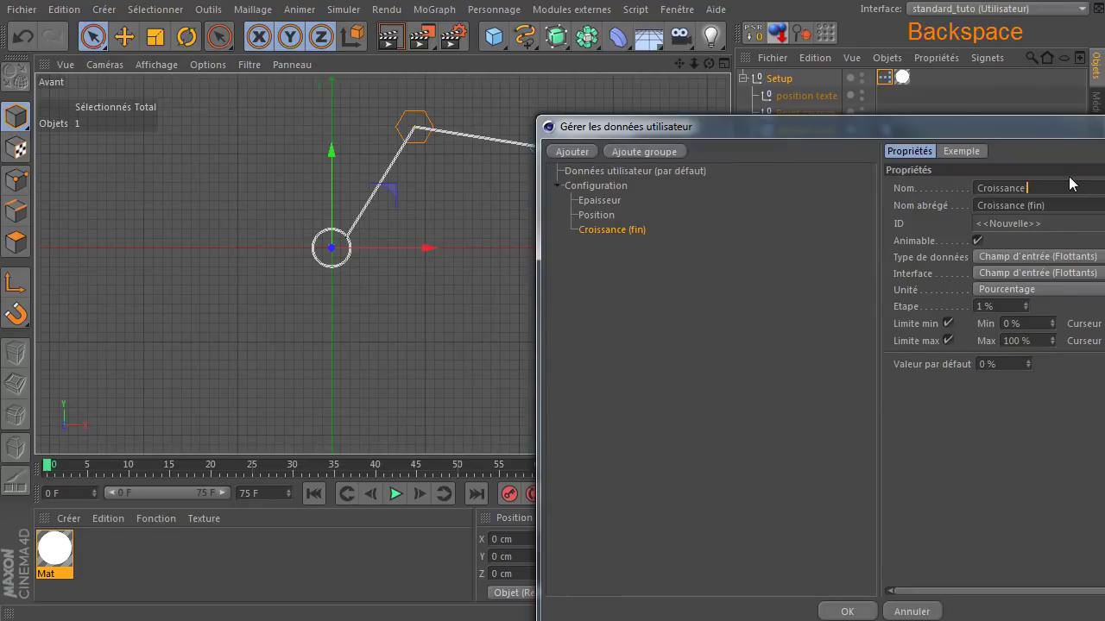
text(cercle)
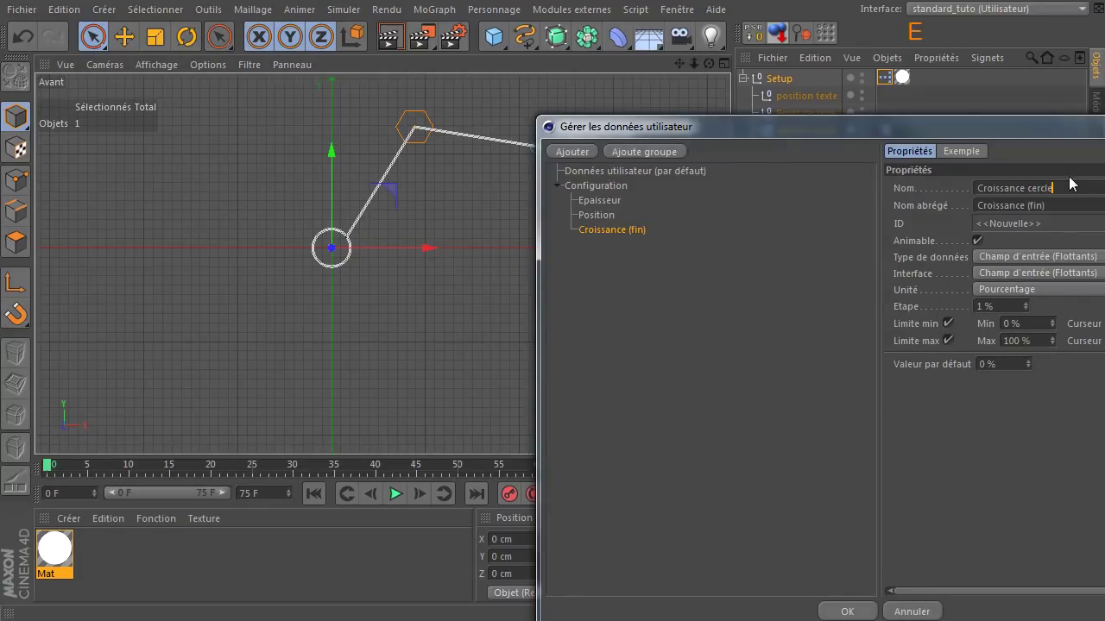
click(1089, 205)
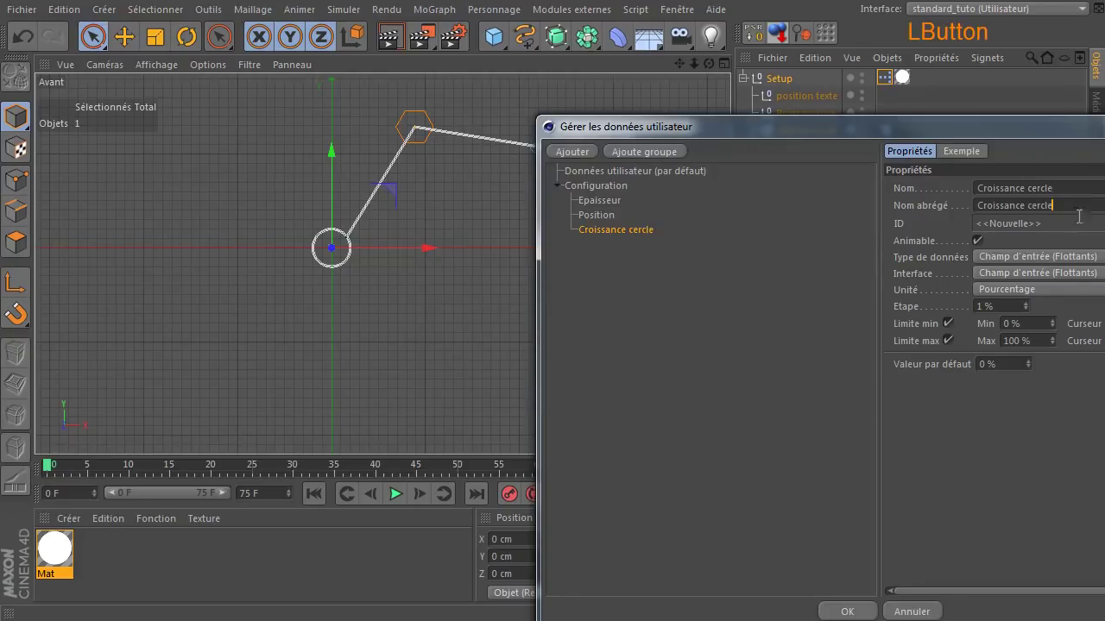
click(837, 608)
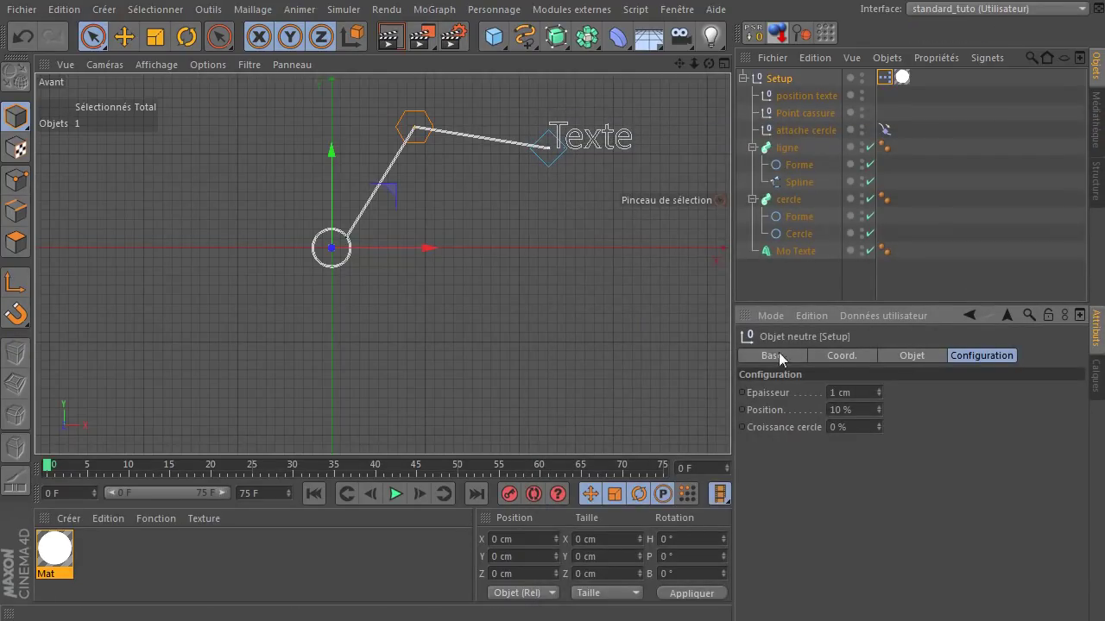
Step: Paste the Croissance (fin) interface again into Setup's Configuration group and rename it Croissance ligne
click(883, 315)
click(889, 353)
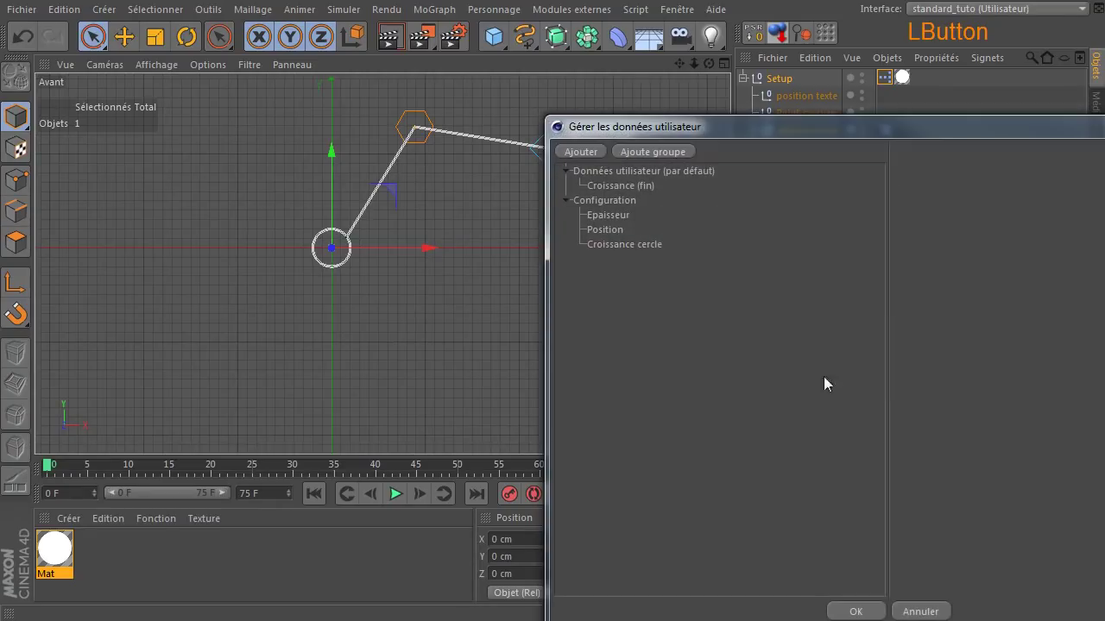
drag(622, 185, 656, 250)
click(1054, 188)
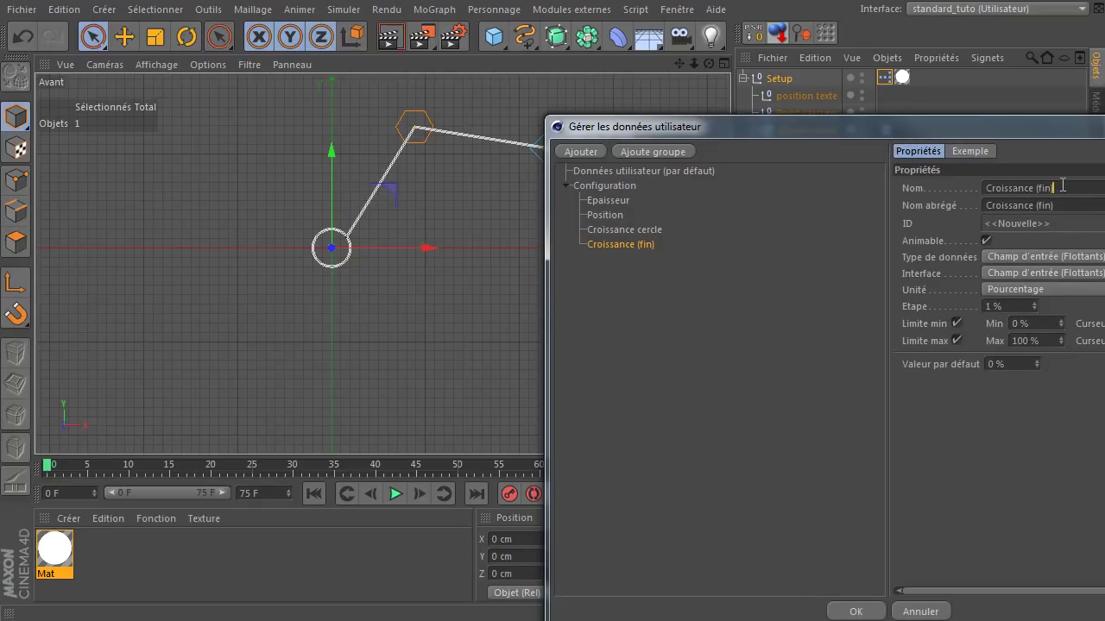
key(BackSpace)
key(BackSpace)
key(BackSpace)
key(BackSpace)
text(ligne)
click(902, 595)
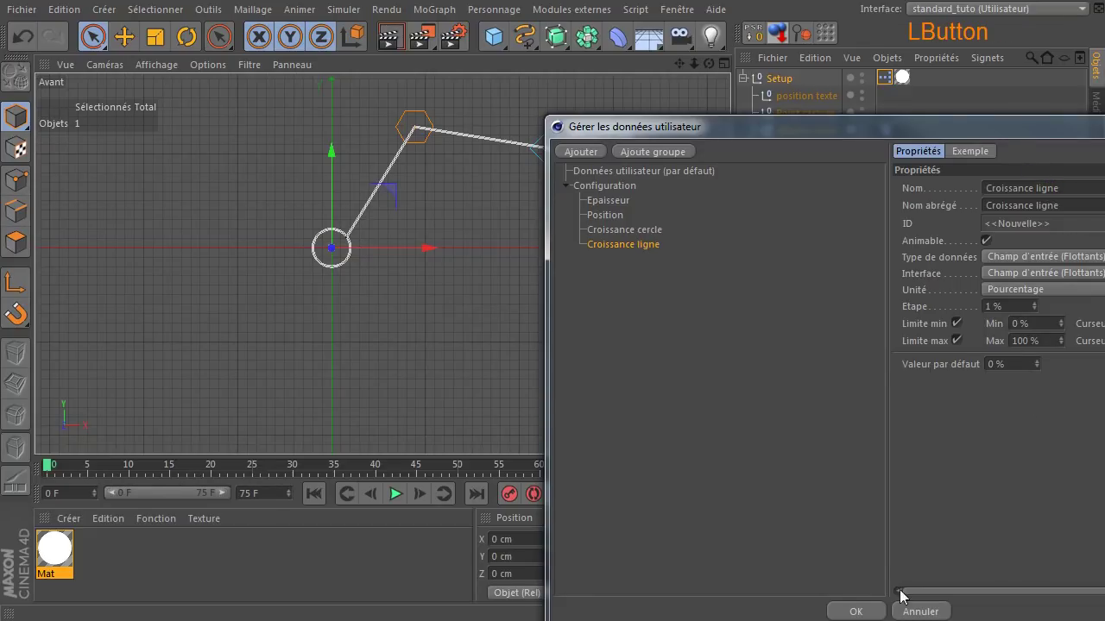
click(857, 611)
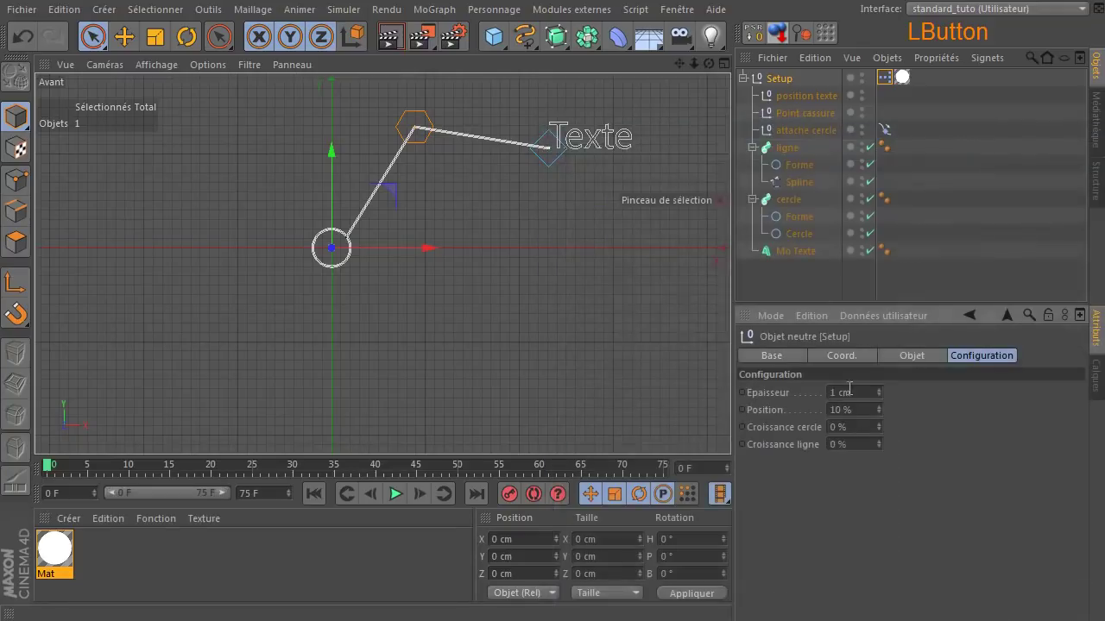
Step: Add the Croissance cercle and Croissance ligne outputs to the Setup node in the XPresso graph
double_click(884, 76)
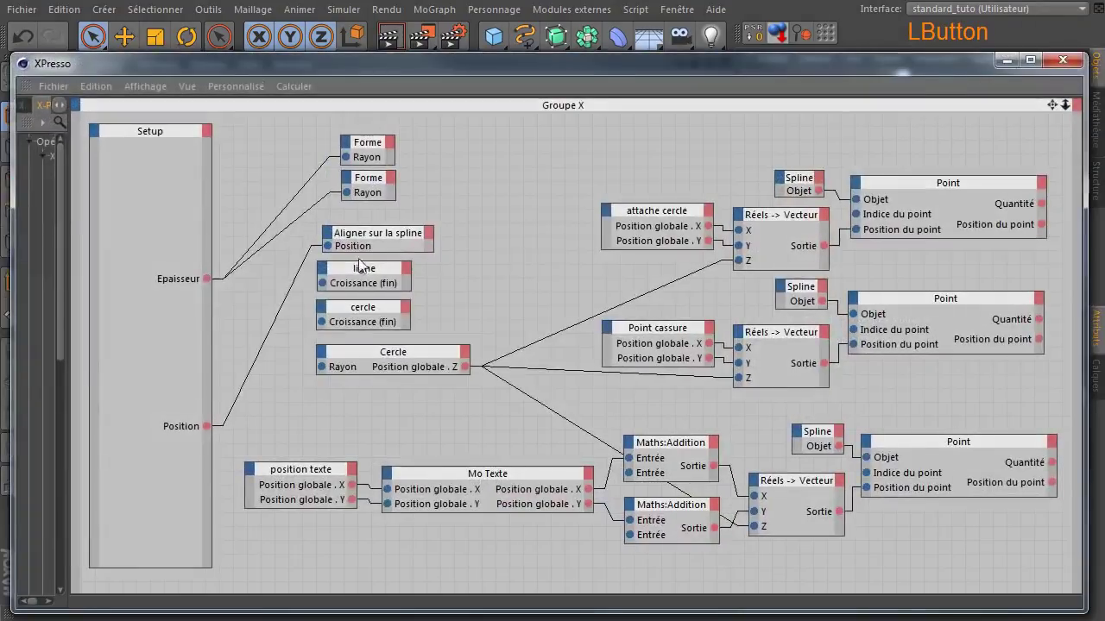
click(207, 130)
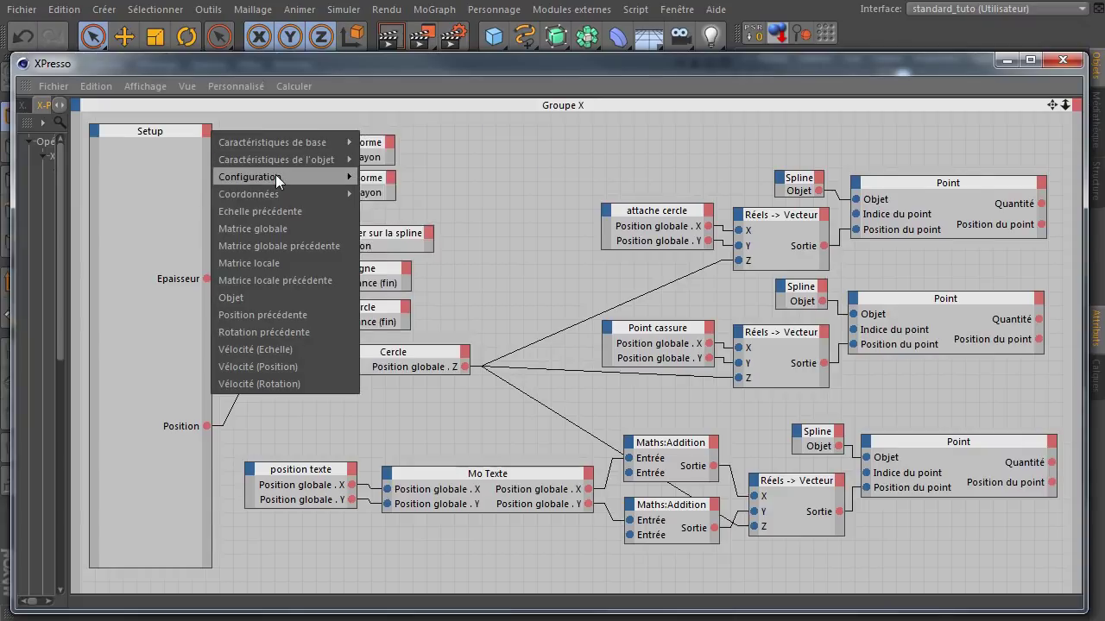
mouse_move(276, 176)
click(380, 176)
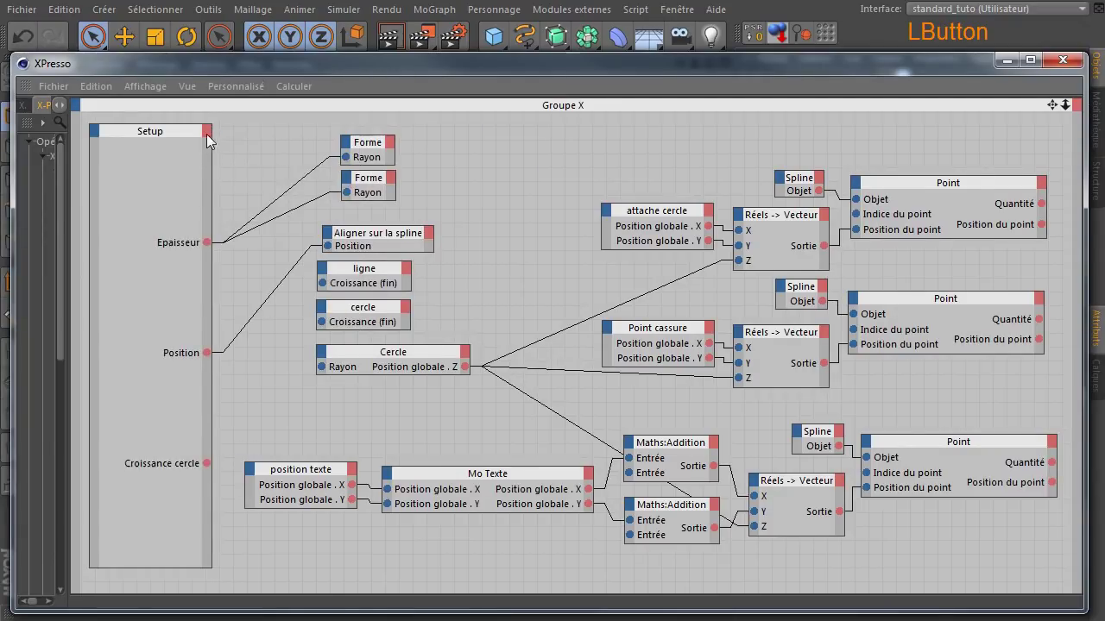
click(207, 131)
mouse_move(305, 180)
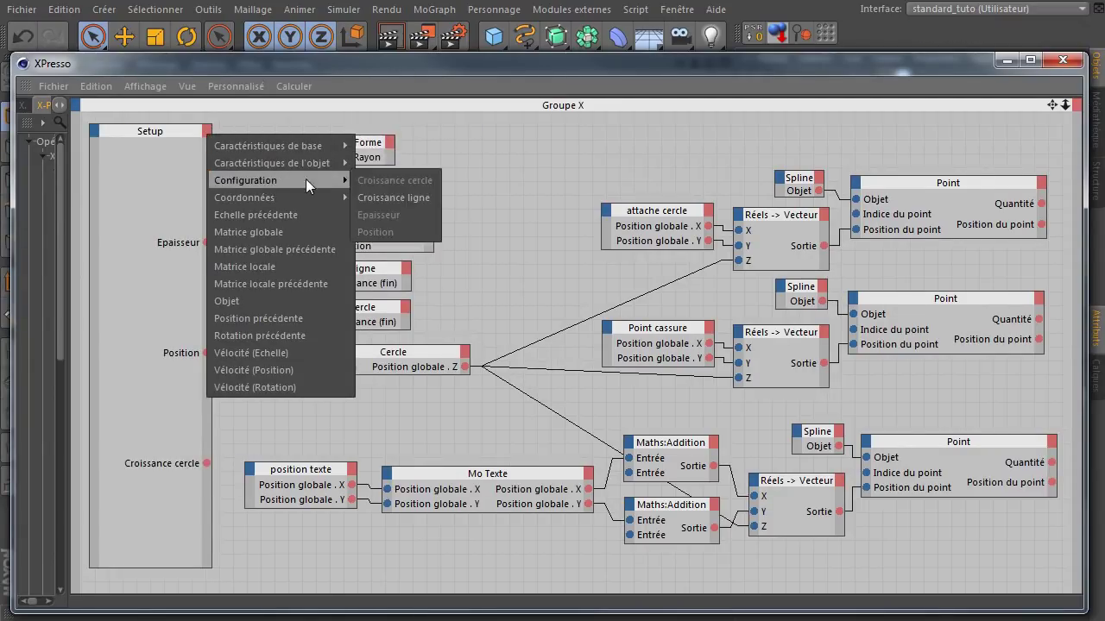
Step: Add the Croissance ligne output to the Setup node and place the cercle node directly above the ligne node
click(383, 196)
drag(368, 274, 521, 306)
drag(358, 307, 363, 271)
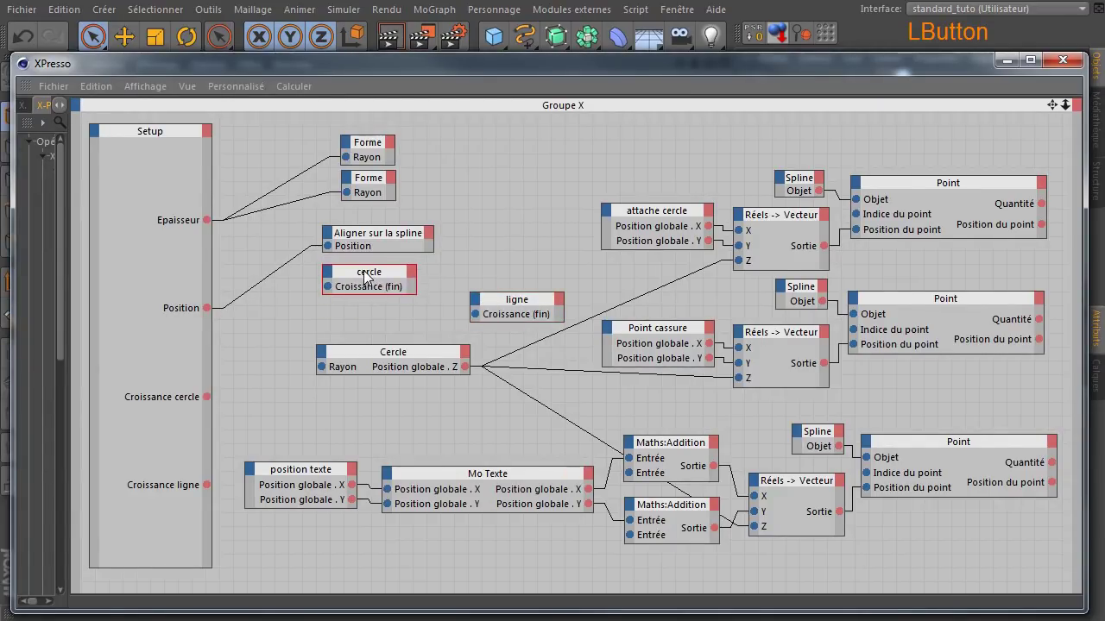
drag(511, 303, 363, 318)
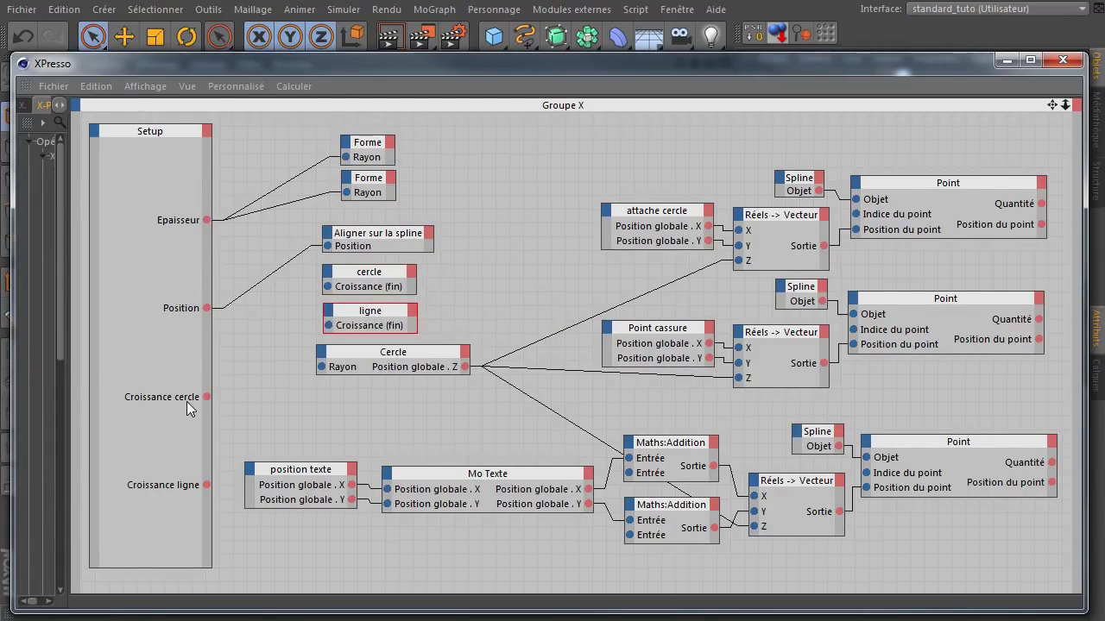
Step: Connect Setup's Croissance cercle and Croissance ligne outputs to Croissance (fin) on the cercle and ligne nodes, and close XPresso
drag(207, 397, 327, 286)
drag(207, 485, 329, 325)
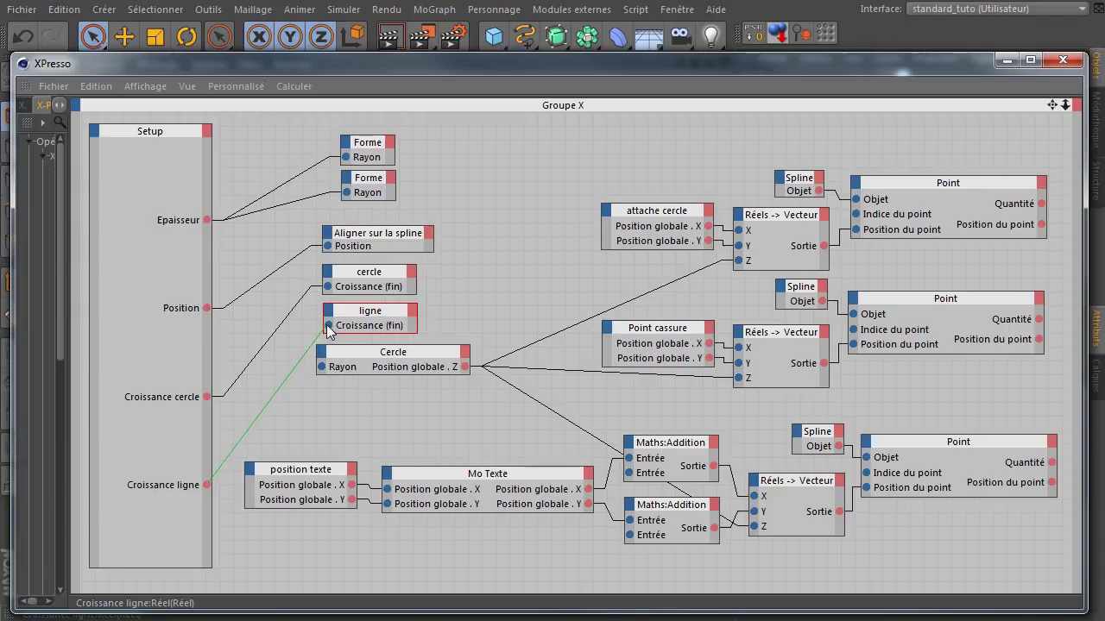
click(1063, 61)
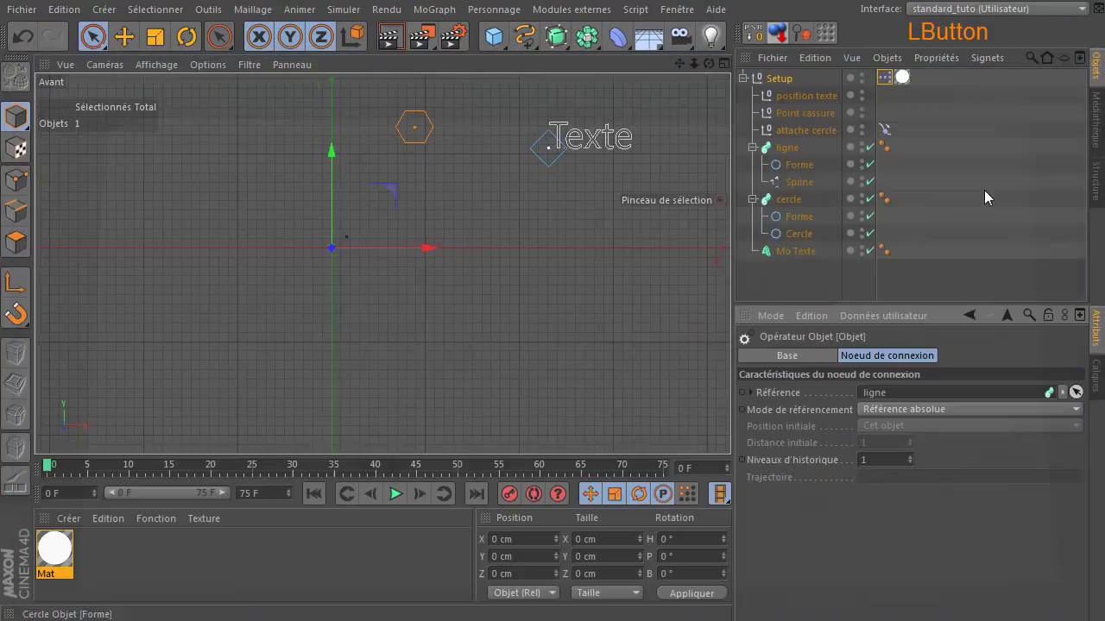
Step: Set both Croissance cercle and Croissance ligne to 100 % in the Setup object's Configuration
click(779, 78)
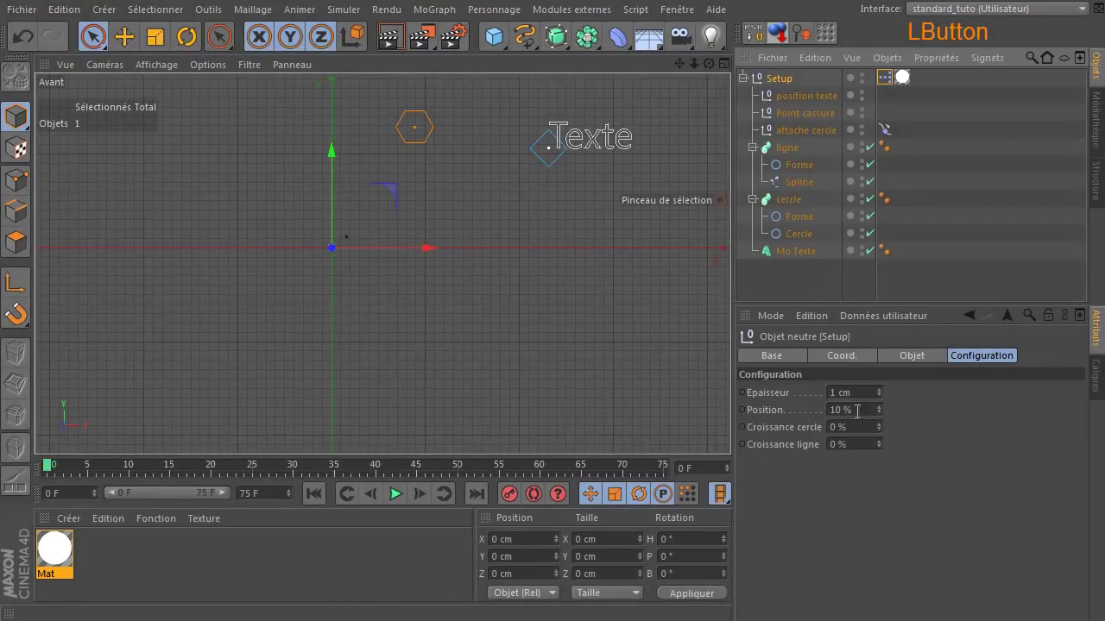
drag(878, 430, 963, 407)
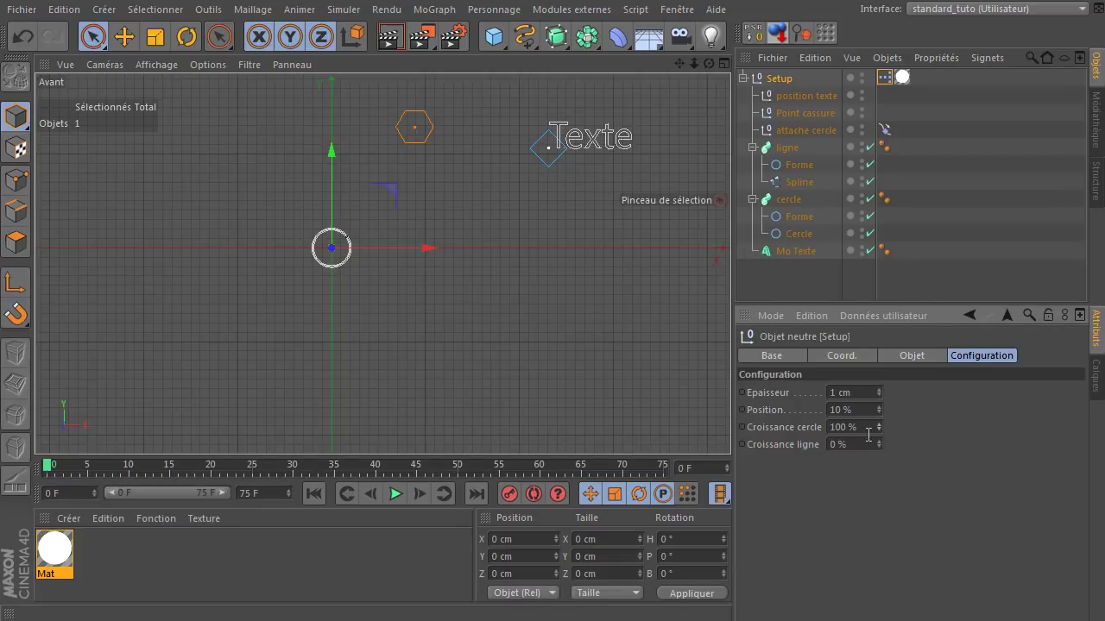
drag(877, 444, 945, 426)
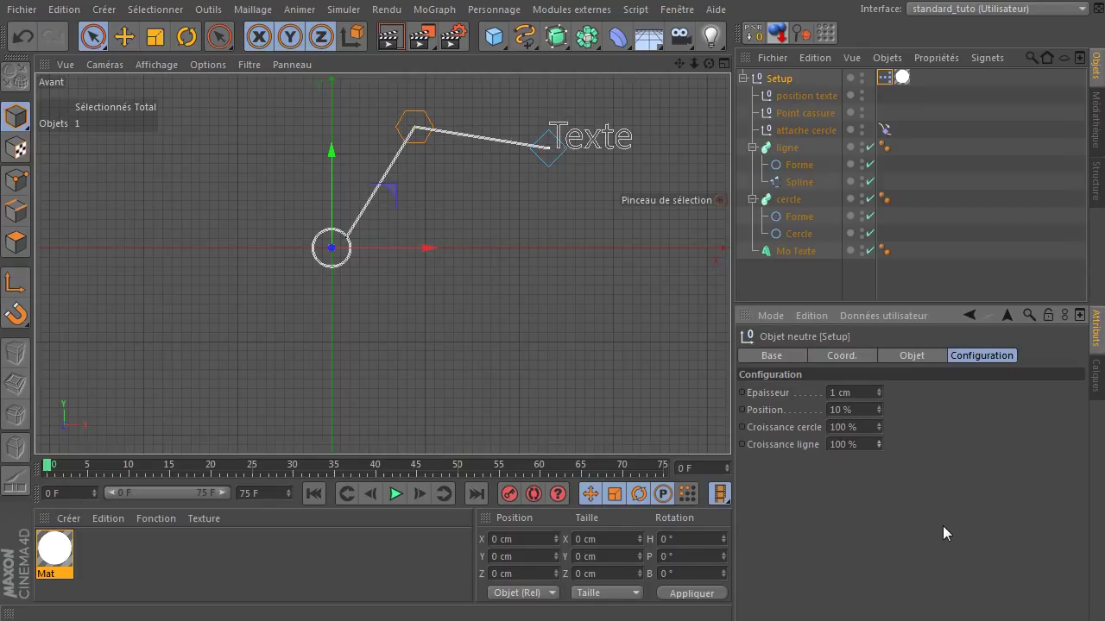
Step: Examine the upper Maths:Addition node and its free input in Setup's XPresso graph
double_click(885, 78)
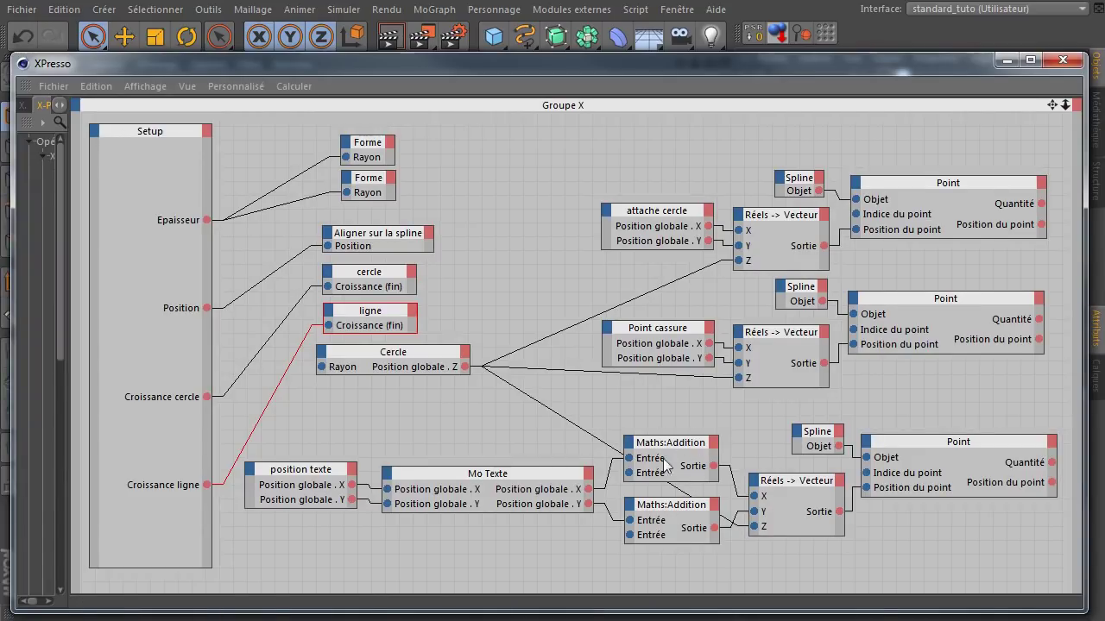
click(707, 445)
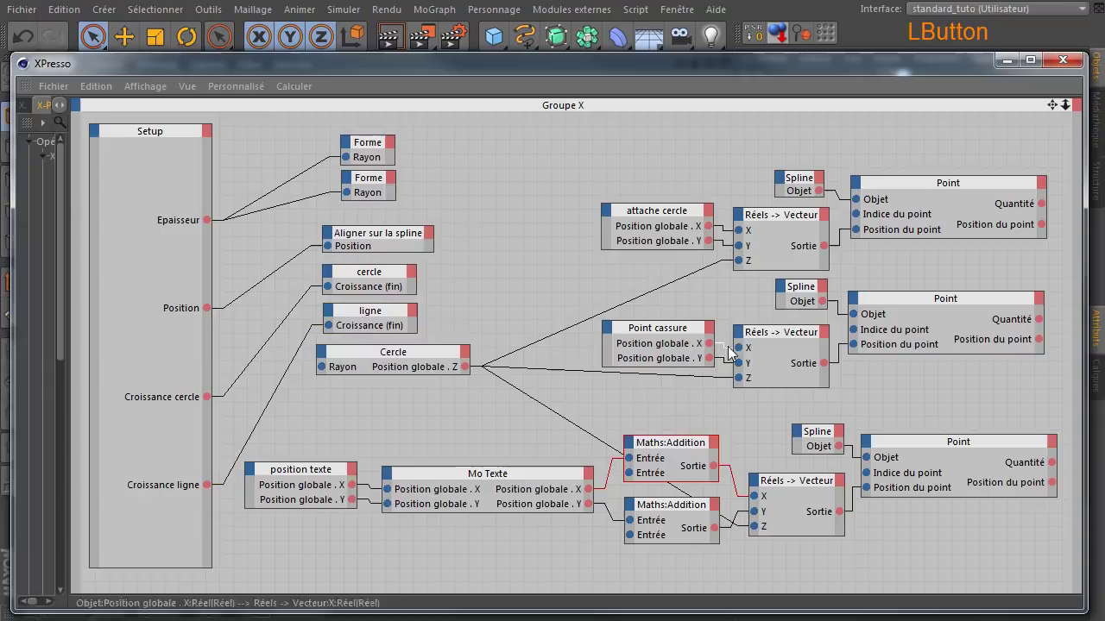
click(1064, 61)
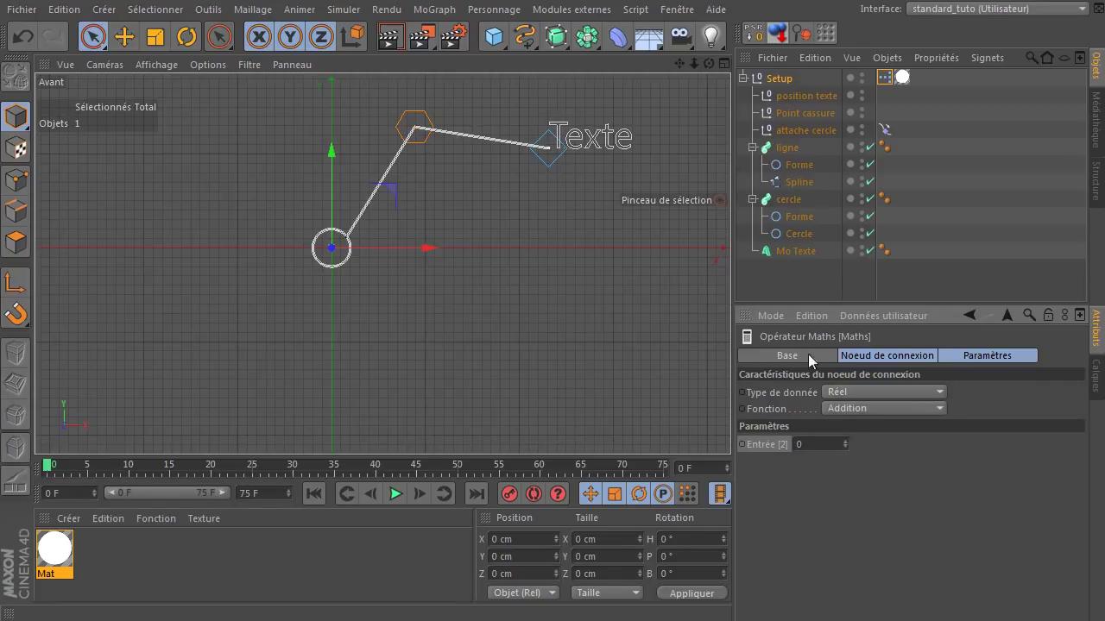
Step: Add a user data entry named "Distanche d'attache" to the Setup object in the user data manager
click(777, 79)
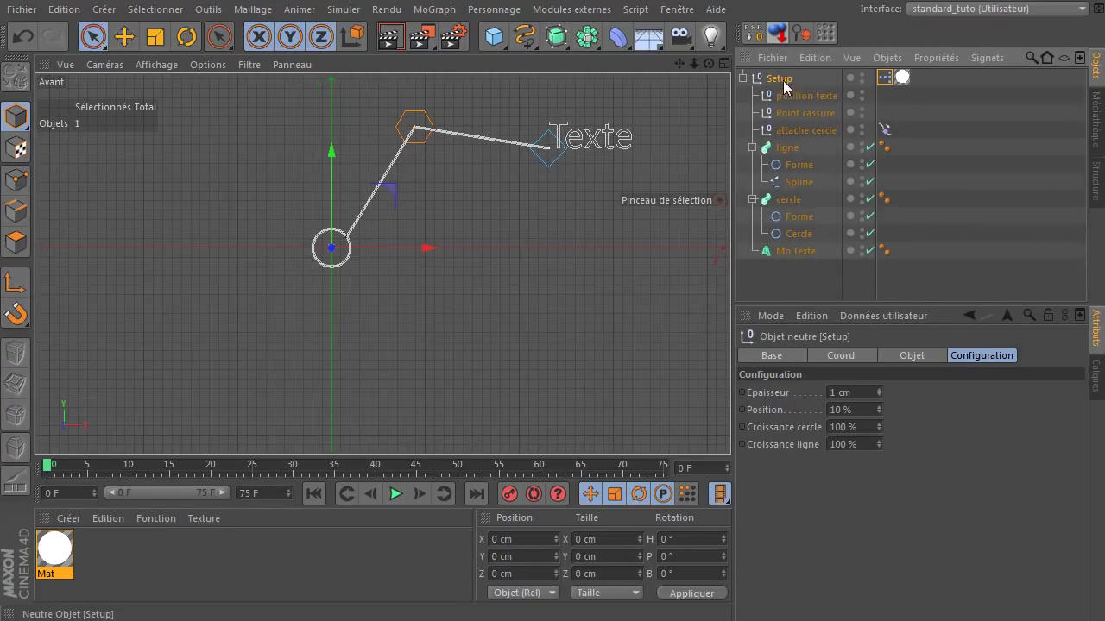
click(892, 316)
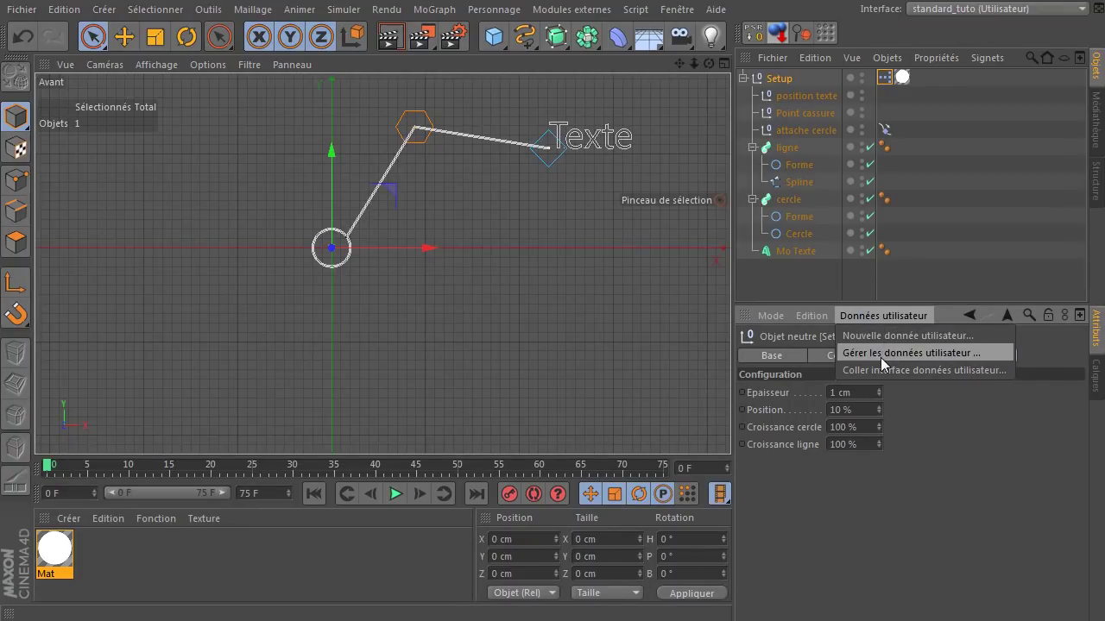
click(881, 354)
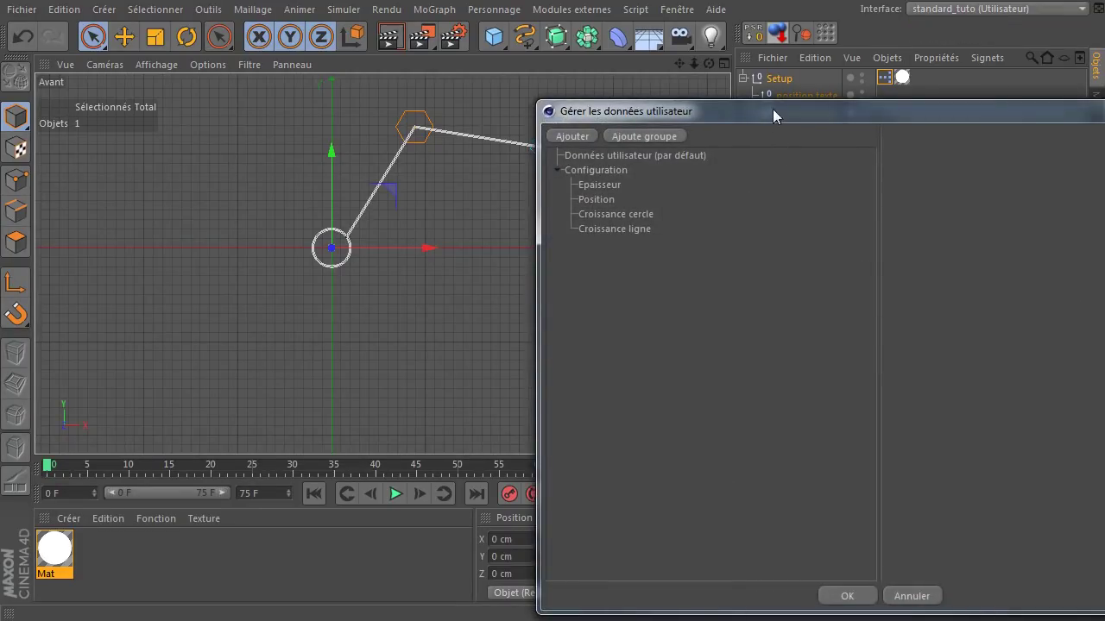
drag(772, 109, 477, 68)
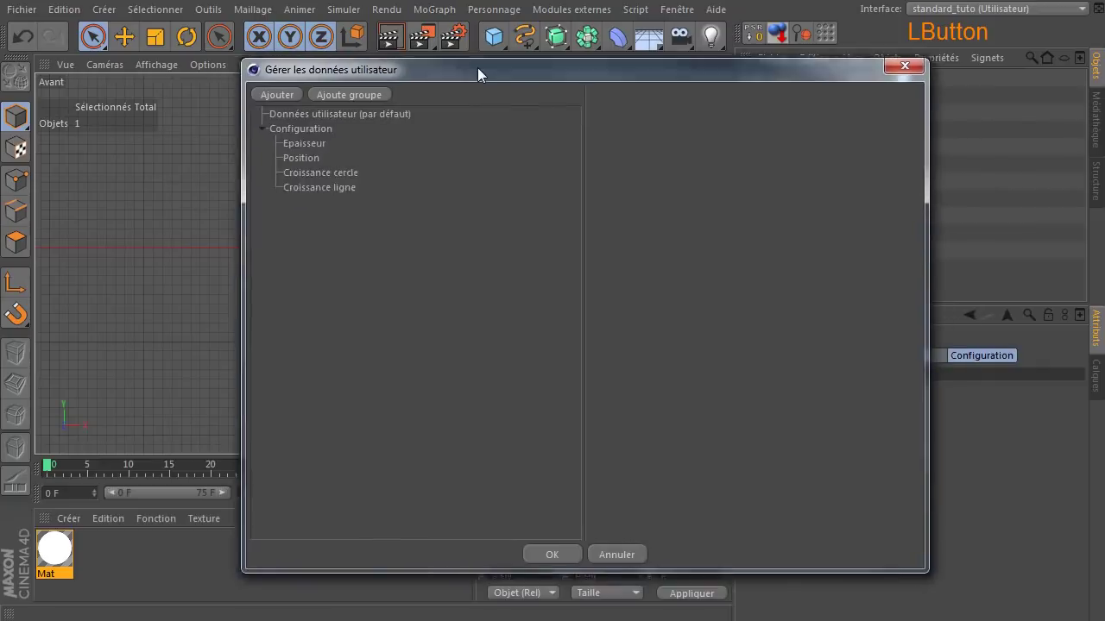
click(271, 91)
click(766, 128)
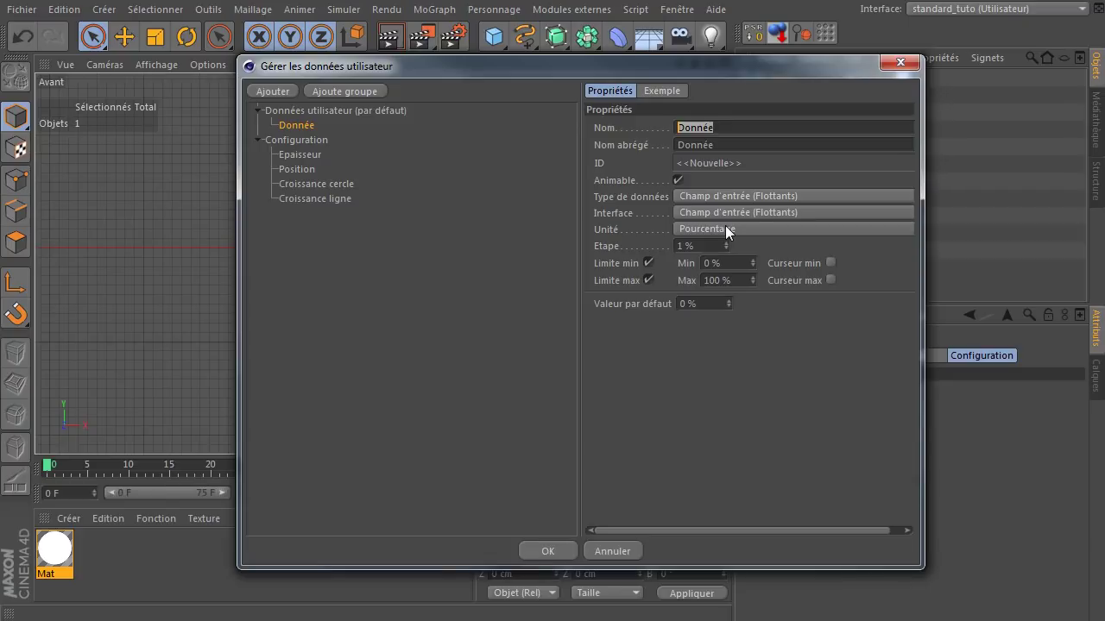
text(Distanche d'attache)
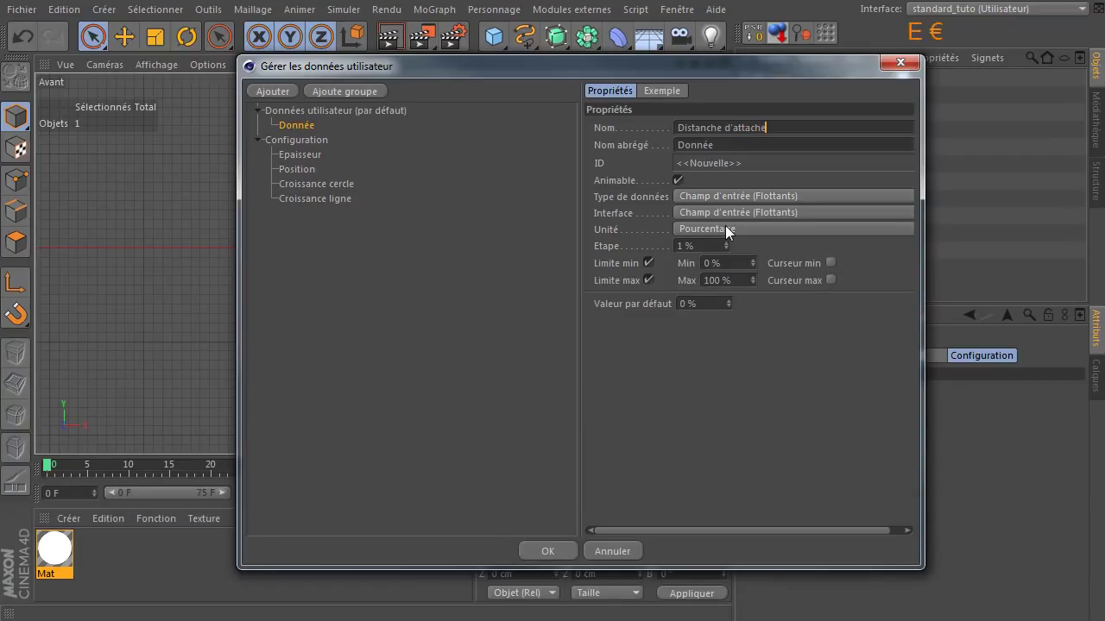
click(747, 146)
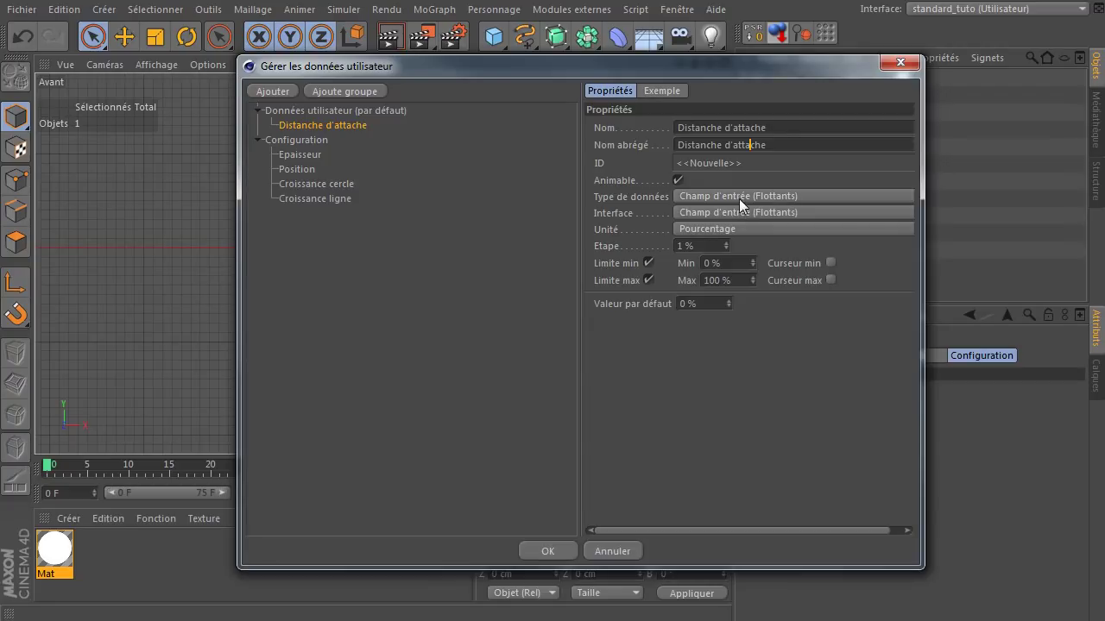
Step: Set the Distanche d'attache data type to Champ d'entrée (Entiers) and move the entry under Croissance ligne in Configuration
click(760, 195)
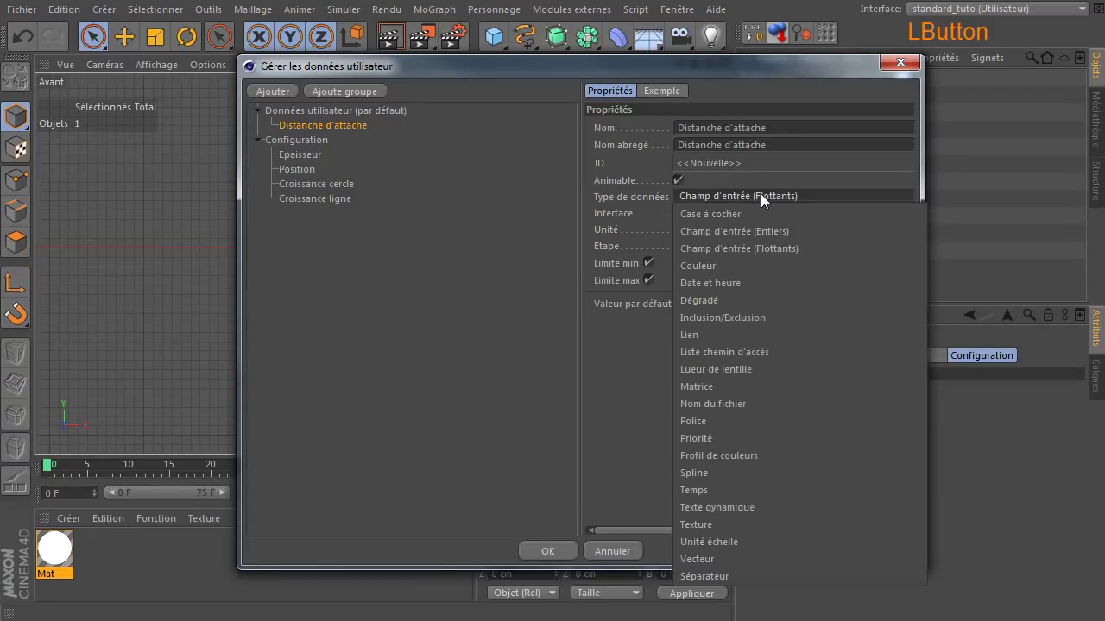
click(759, 231)
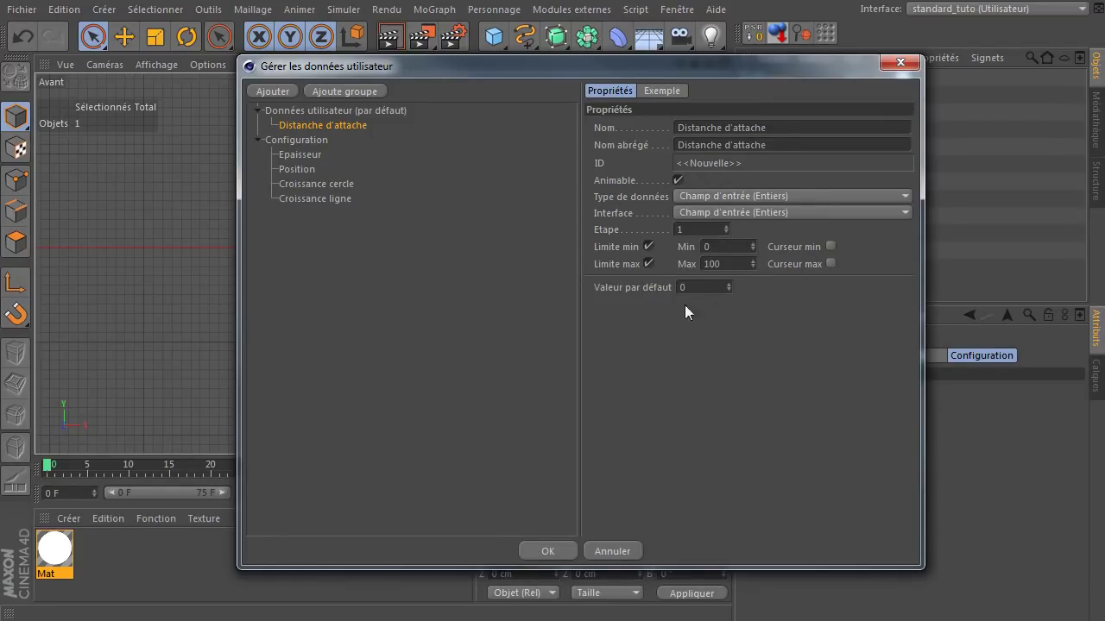
drag(314, 122, 329, 202)
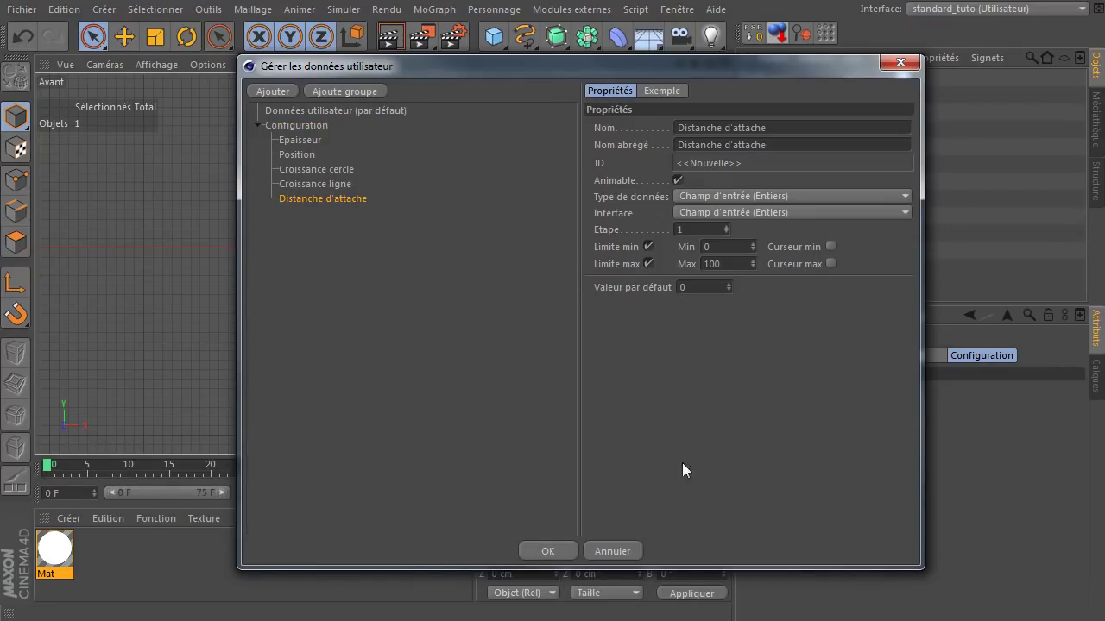
Step: Add another user data entry below Distanche d'attache in the Configuration group
click(272, 91)
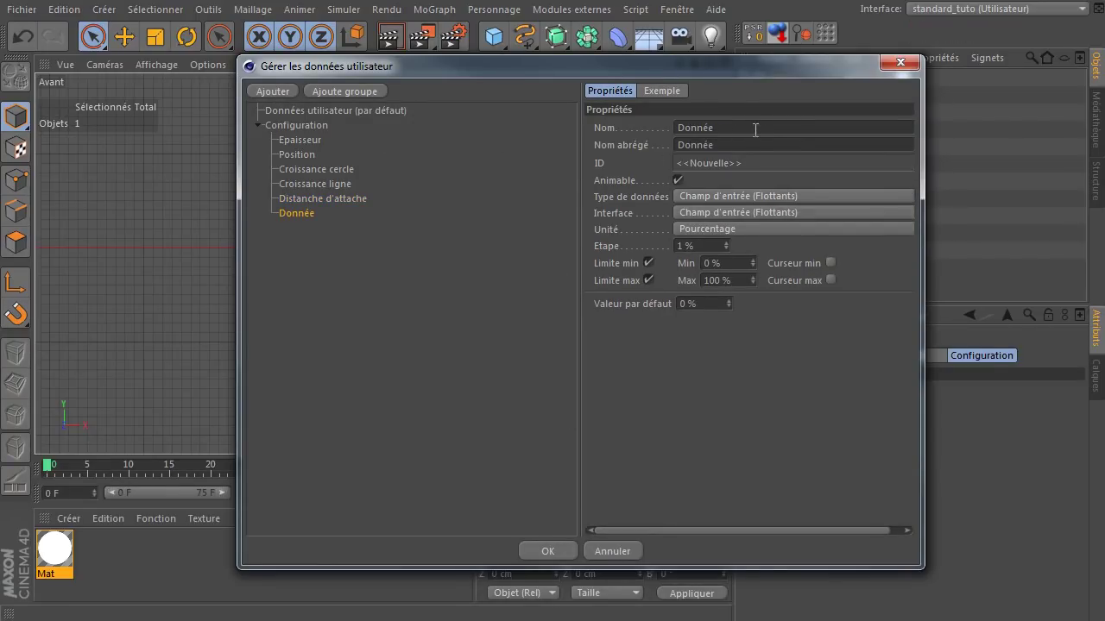
drag(754, 128, 525, 128)
Step: Correct the Distanche d'attache entry's name to "Distance d'attache" and delete the unnamed Donnée entry below it
click(309, 199)
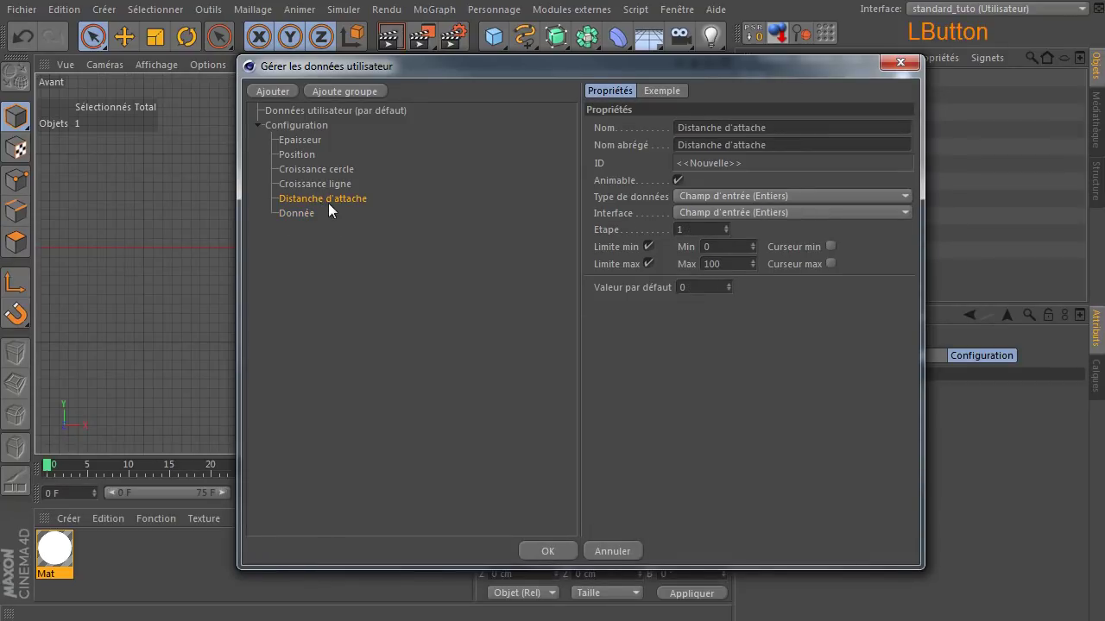
click(702, 129)
key(Right)
key(Delete)
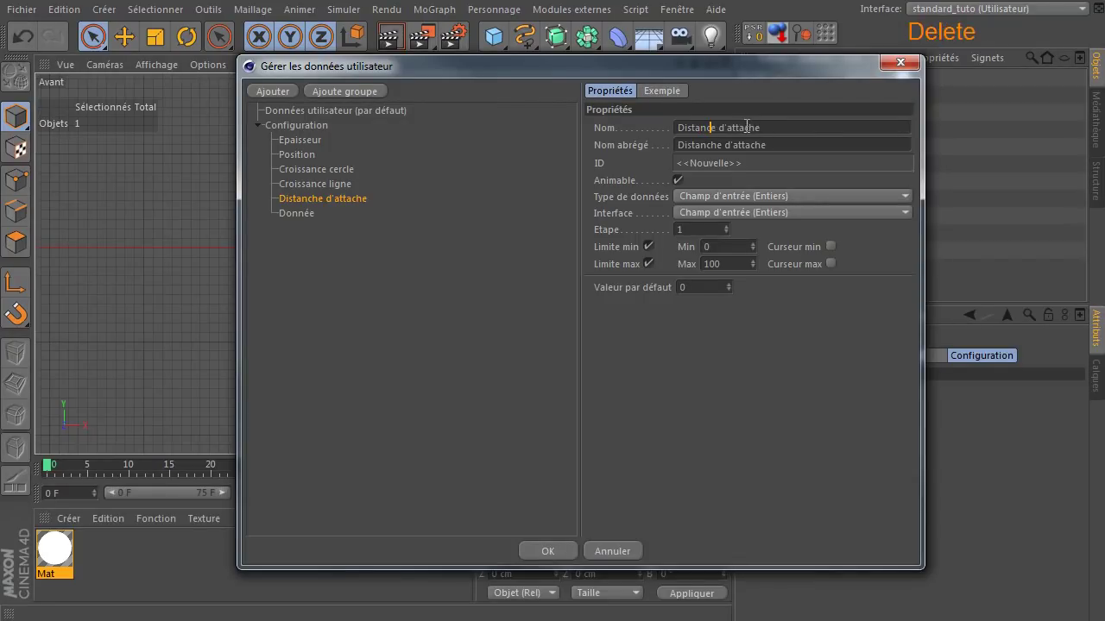
click(809, 129)
click(800, 145)
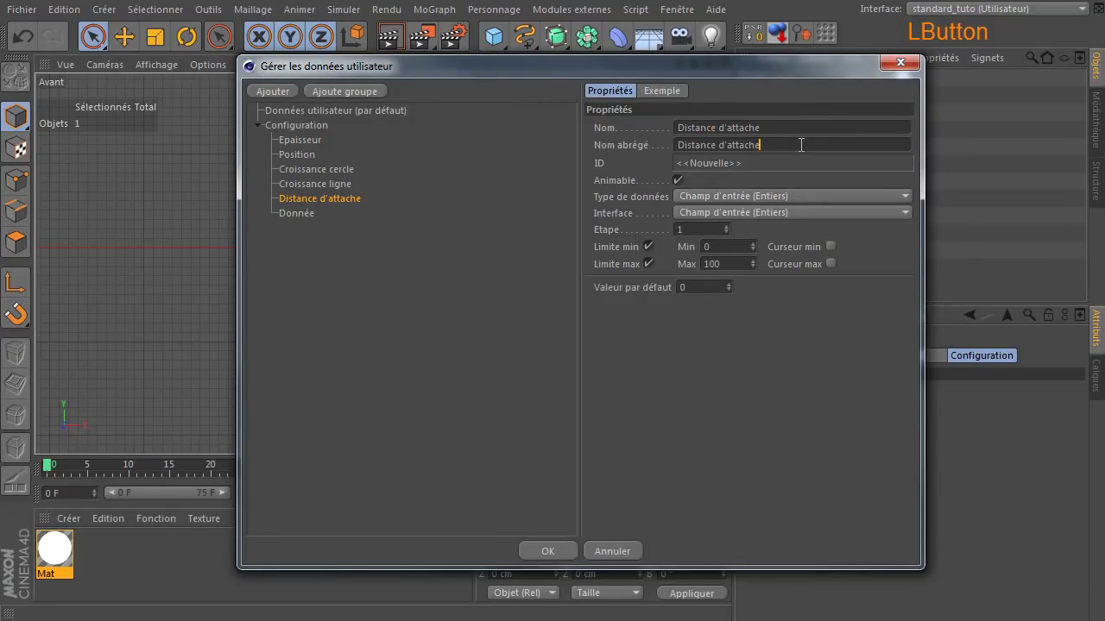
click(291, 214)
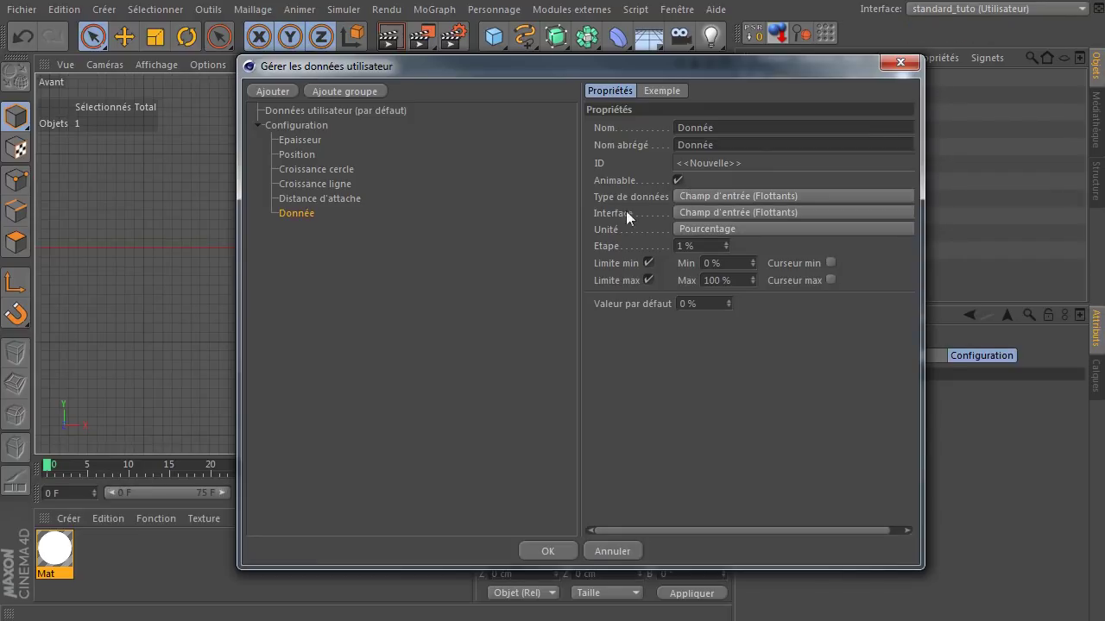
key(Delete)
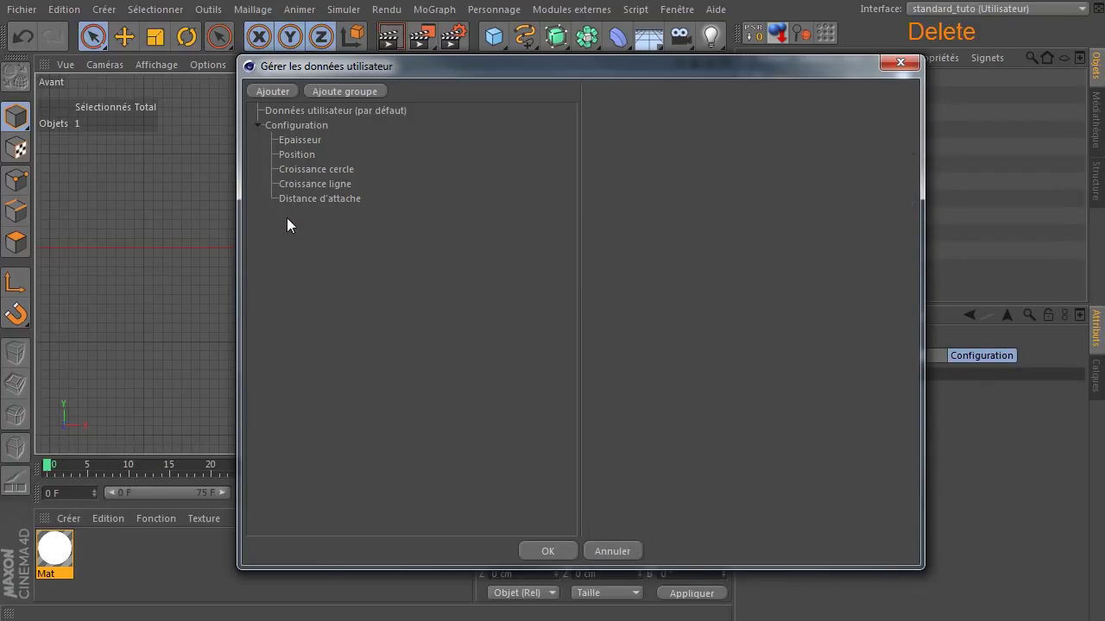
Step: Add a Champ d'entrée (Entiers) user data entry named "Hauteur d'attache" below Distance d'attache in Configuration and apply the changes
click(271, 97)
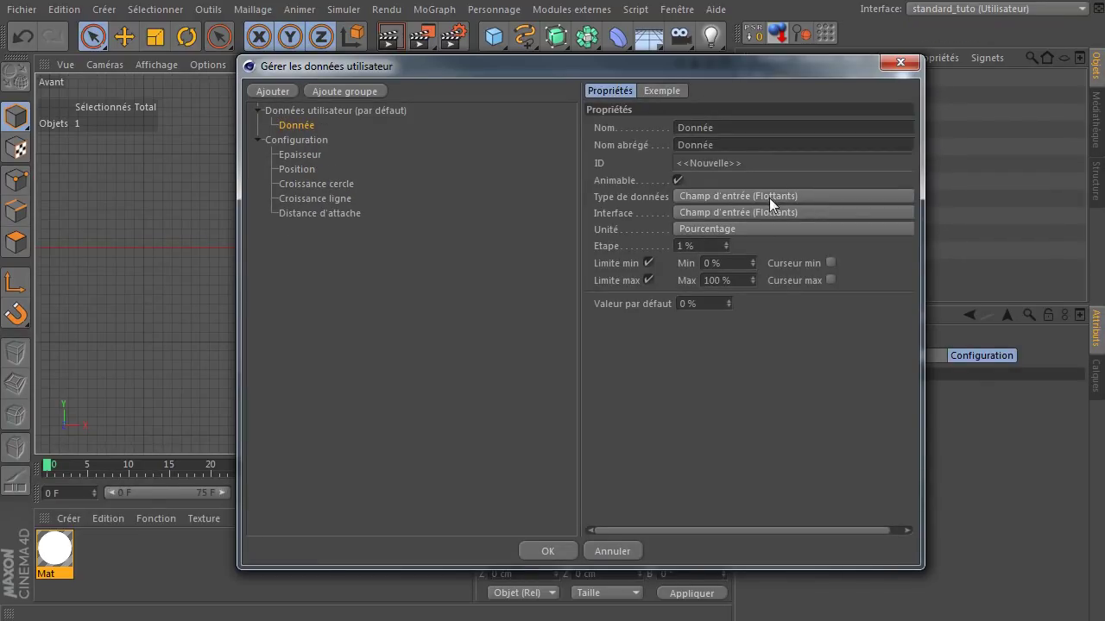
click(768, 198)
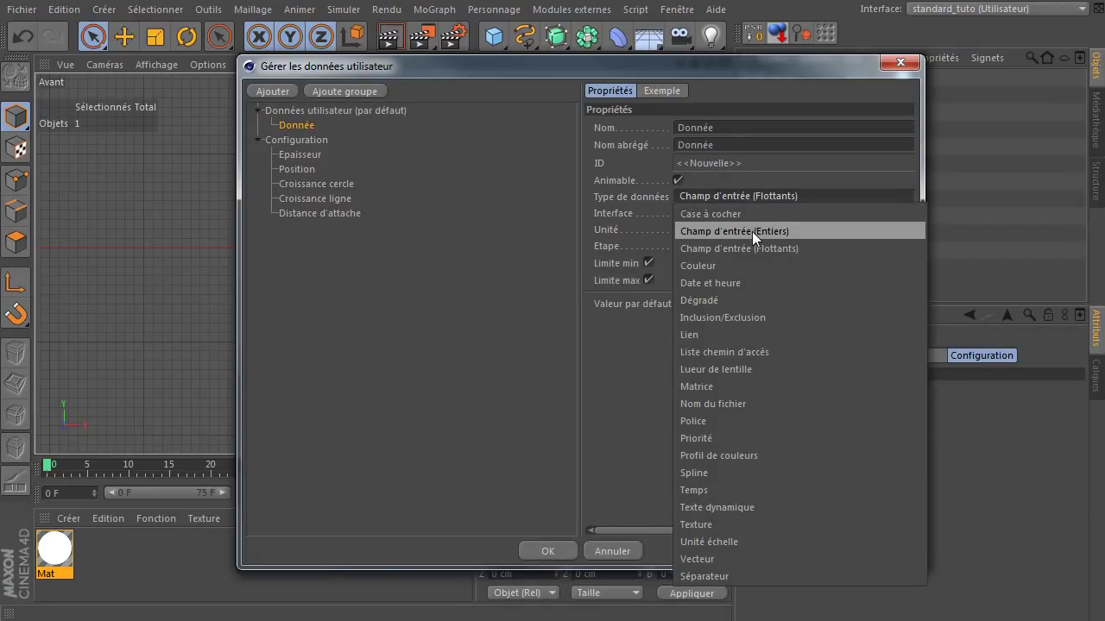
click(752, 231)
double_click(798, 127)
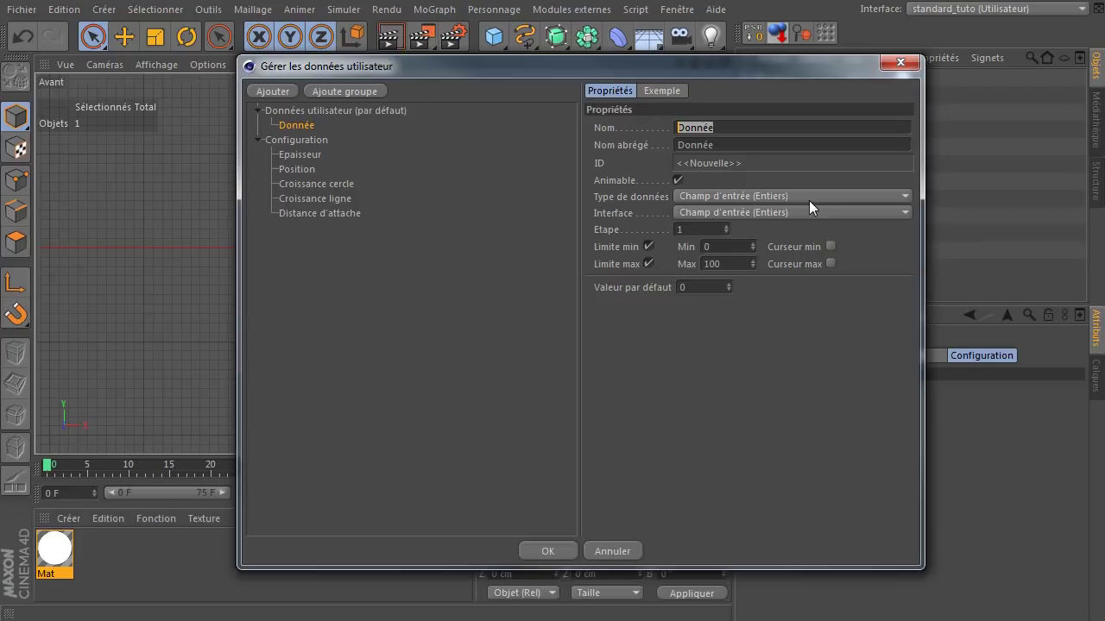
text(Hauteur d')
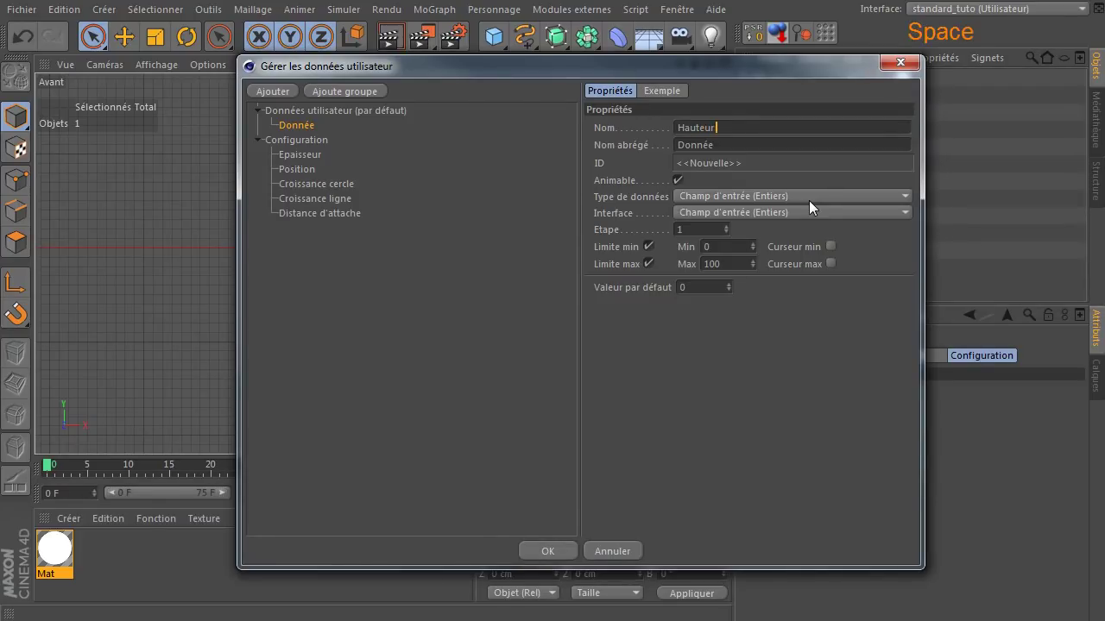
text(attache)
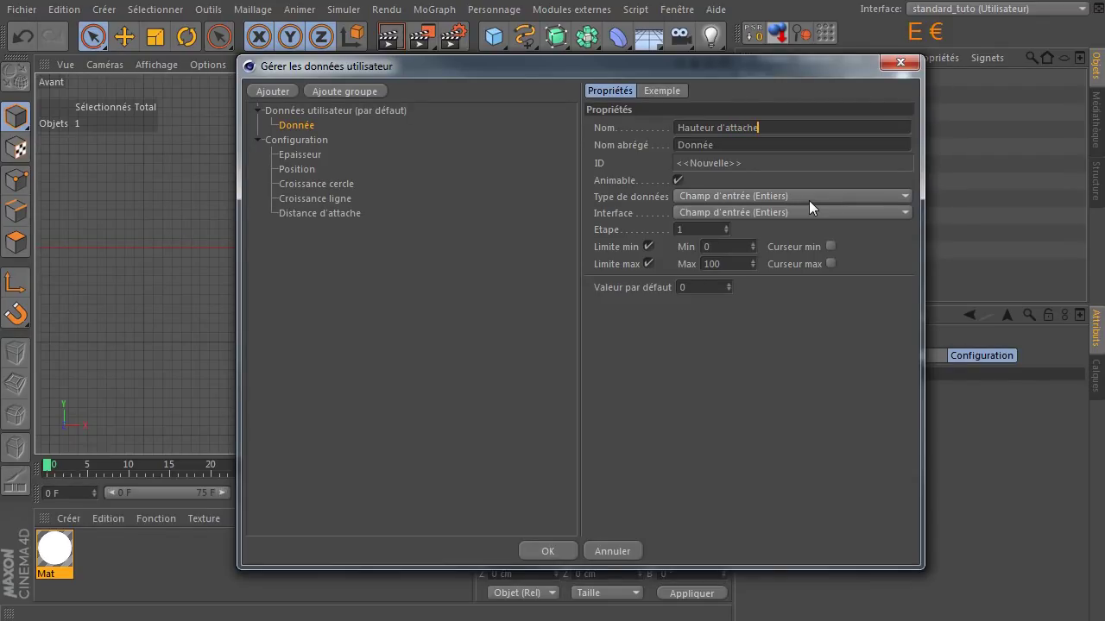
click(798, 145)
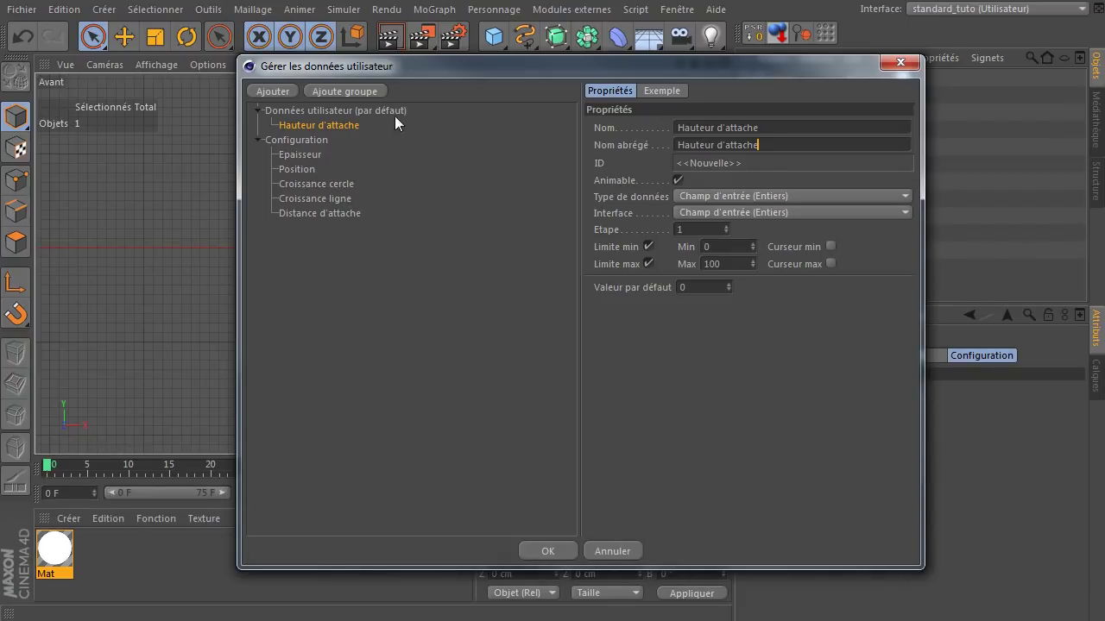
drag(331, 122, 366, 218)
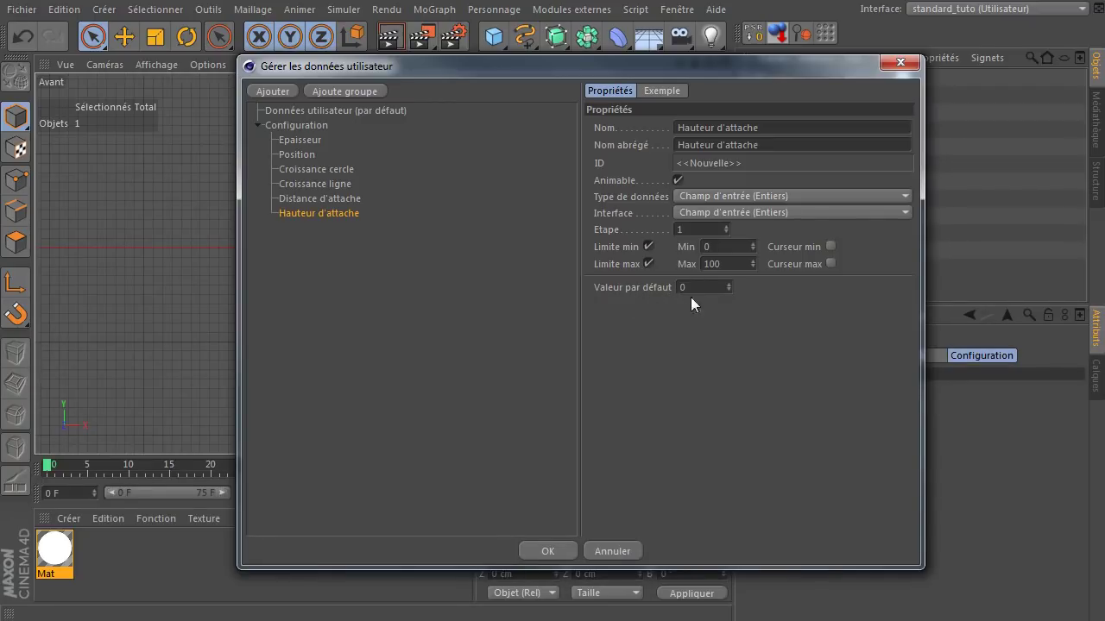
click(533, 552)
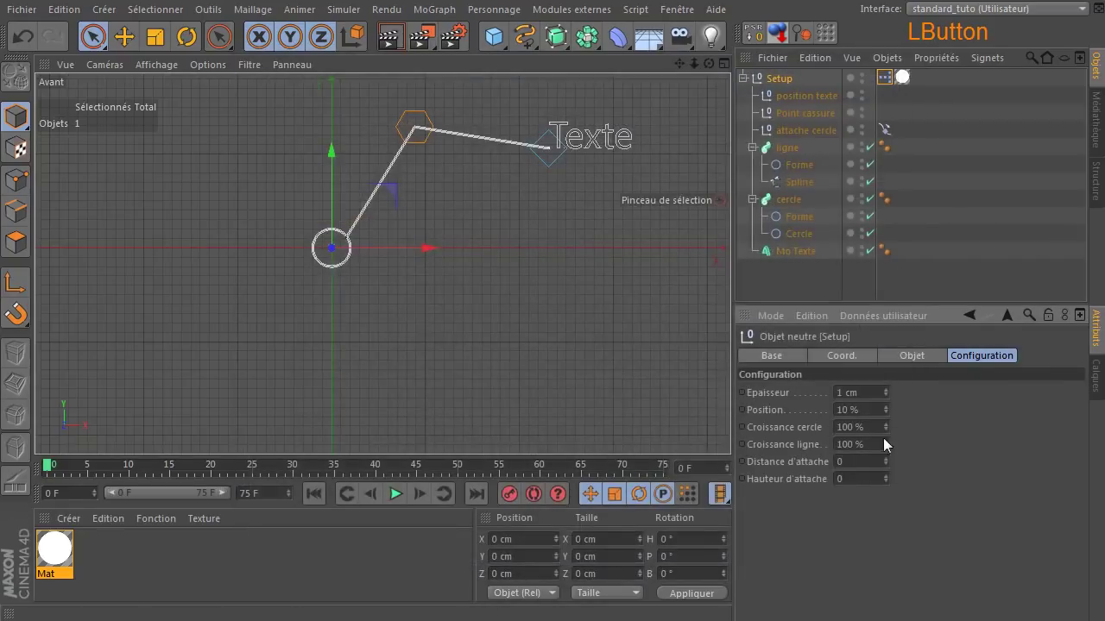
Step: Try adjusting the Distance d'attache value in the Setup object's Configuration
drag(886, 461, 873, 398)
drag(887, 462, 881, 258)
Step: Set the minimum limit of the Setup object's Distance d'attache user data to -100
click(877, 314)
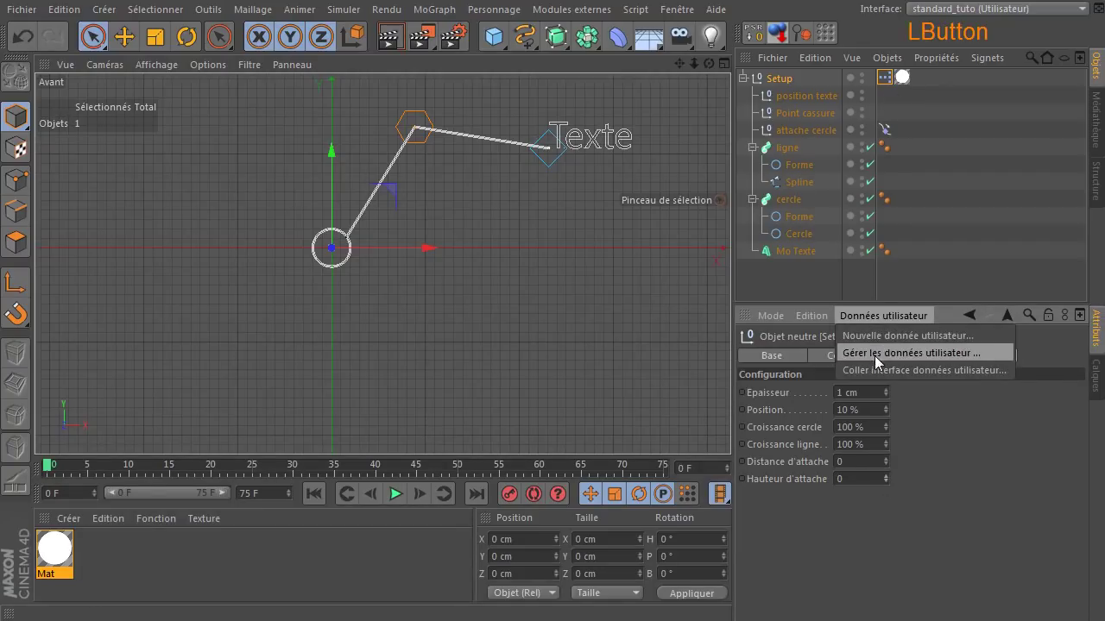
click(874, 354)
drag(798, 110, 541, 74)
click(354, 205)
click(766, 251)
double_click(744, 252)
text(-100)
click(767, 322)
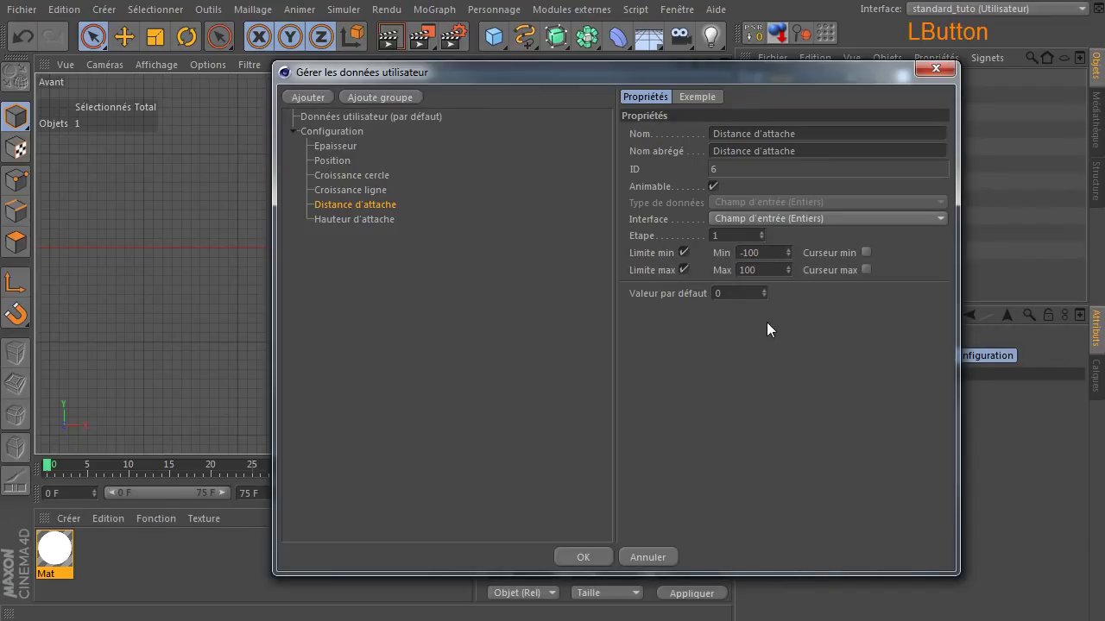
Step: Set the minimum limit of Hauteur d'attache to -100 and apply the user data changes
click(347, 219)
double_click(741, 253)
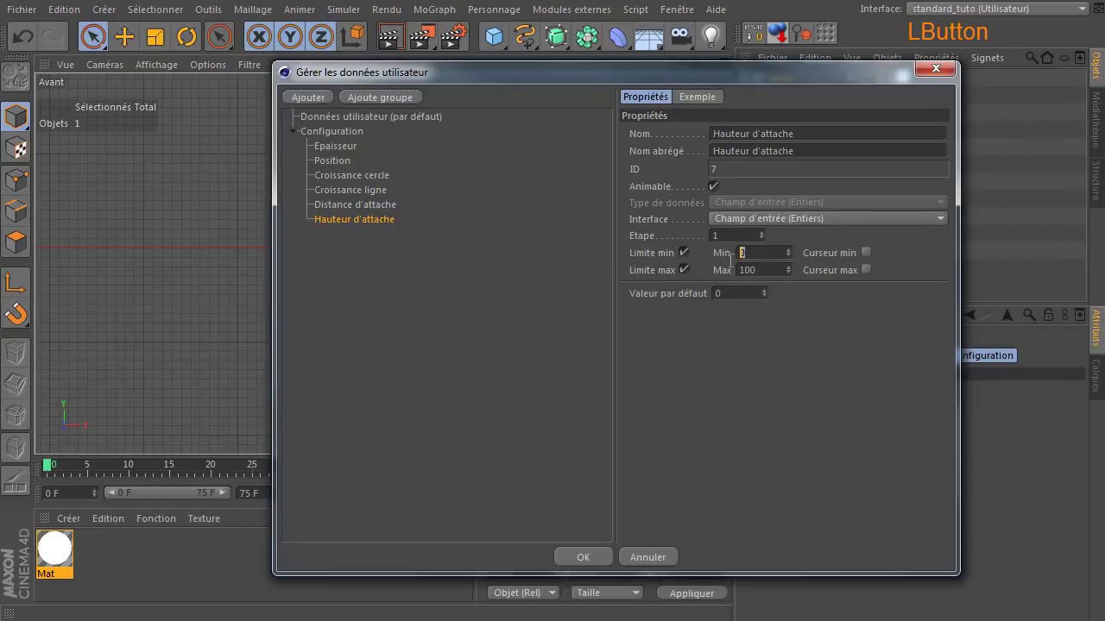
text(-100)
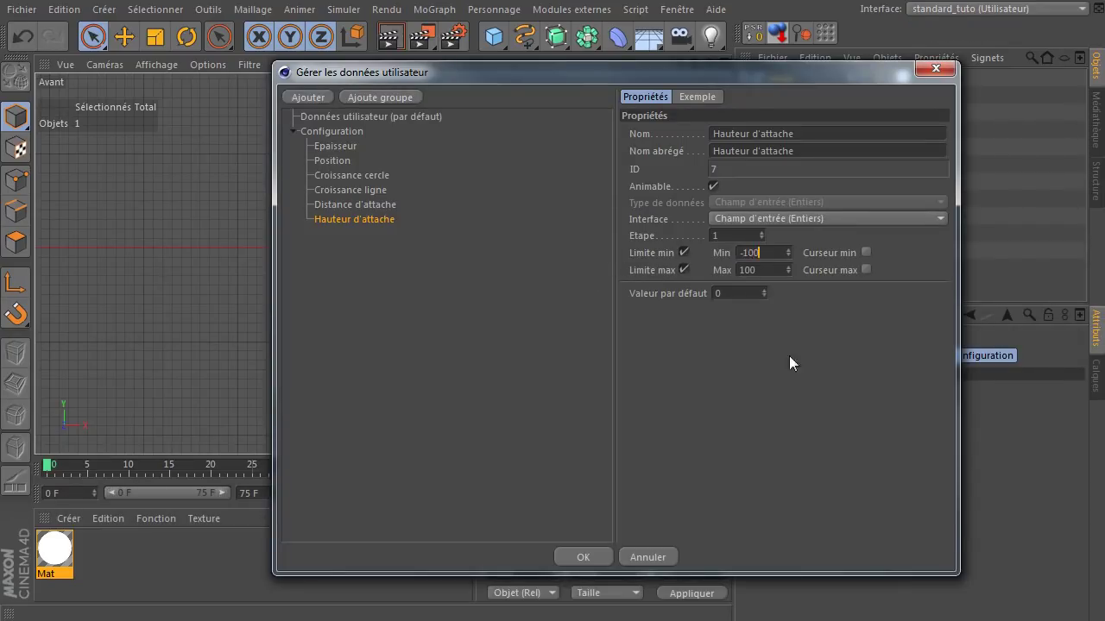
click(752, 360)
click(564, 555)
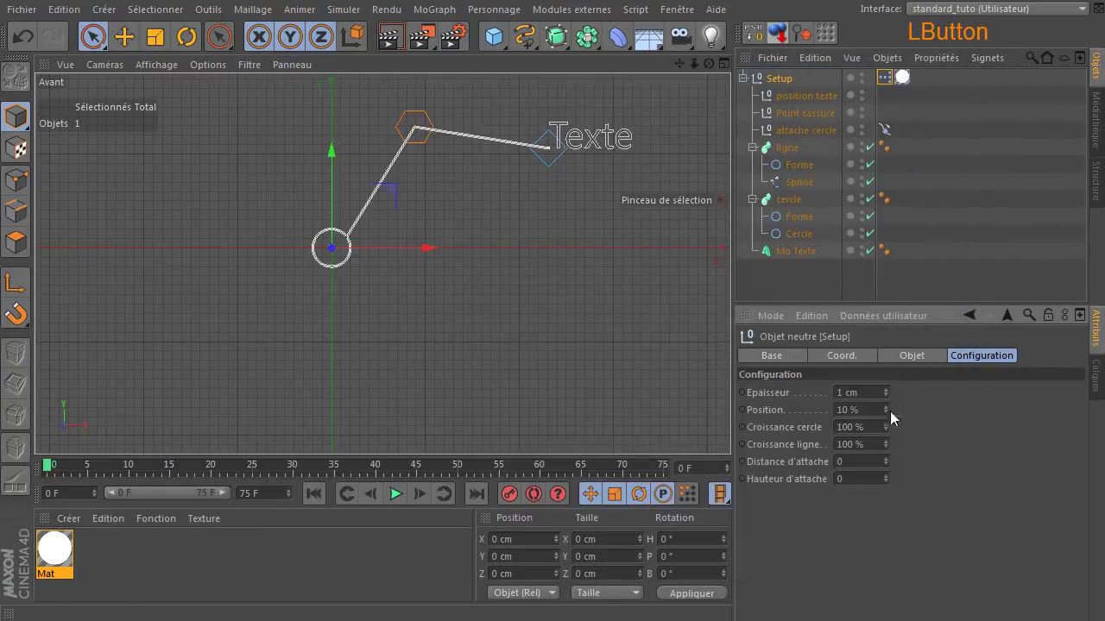
Step: Try out negative and positive values for Distance d'attache and Hauteur d'attache, and reset both to 0
drag(884, 464, 888, 471)
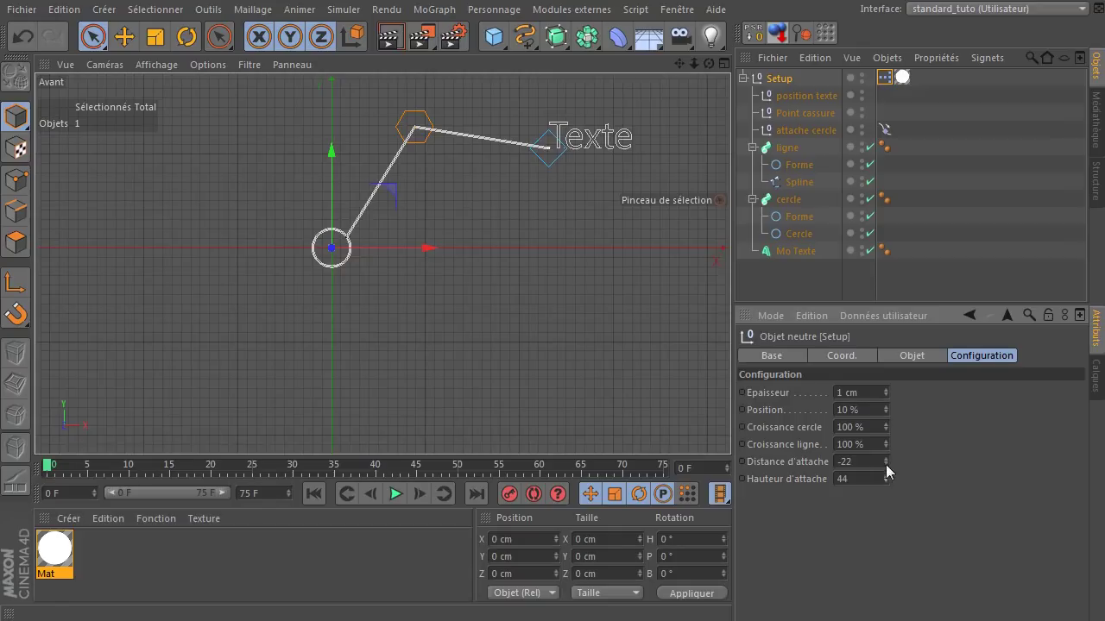
click(850, 462)
text(0)
click(868, 482)
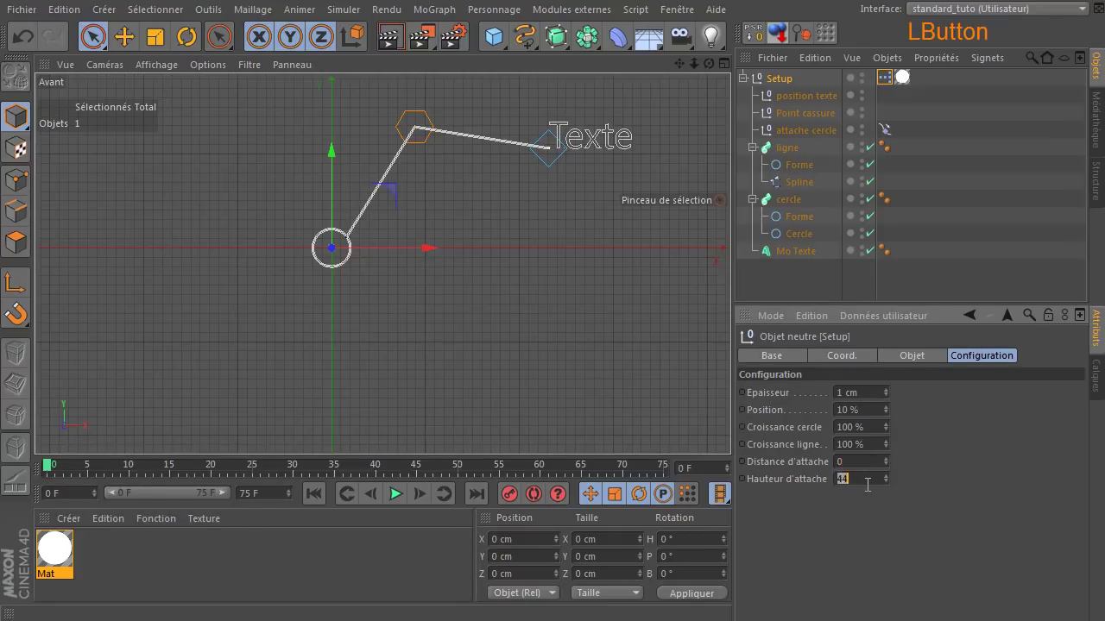
Step: Add Distance d'attache and Hauteur d'attache output ports to the Setup node in the XPresso graph
double_click(884, 77)
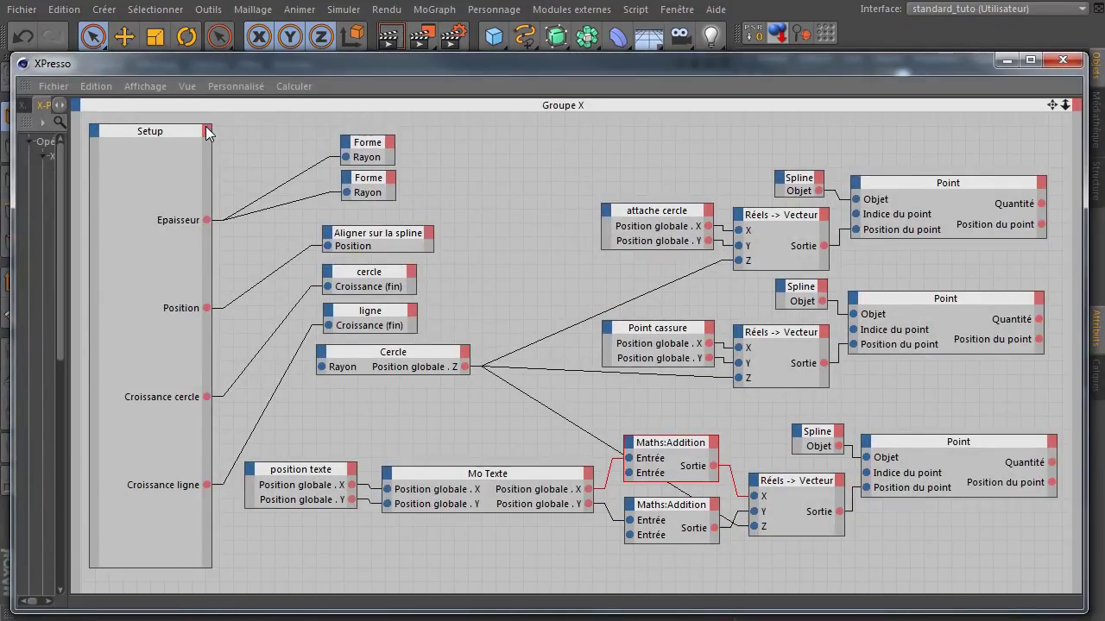
click(207, 131)
mouse_move(238, 177)
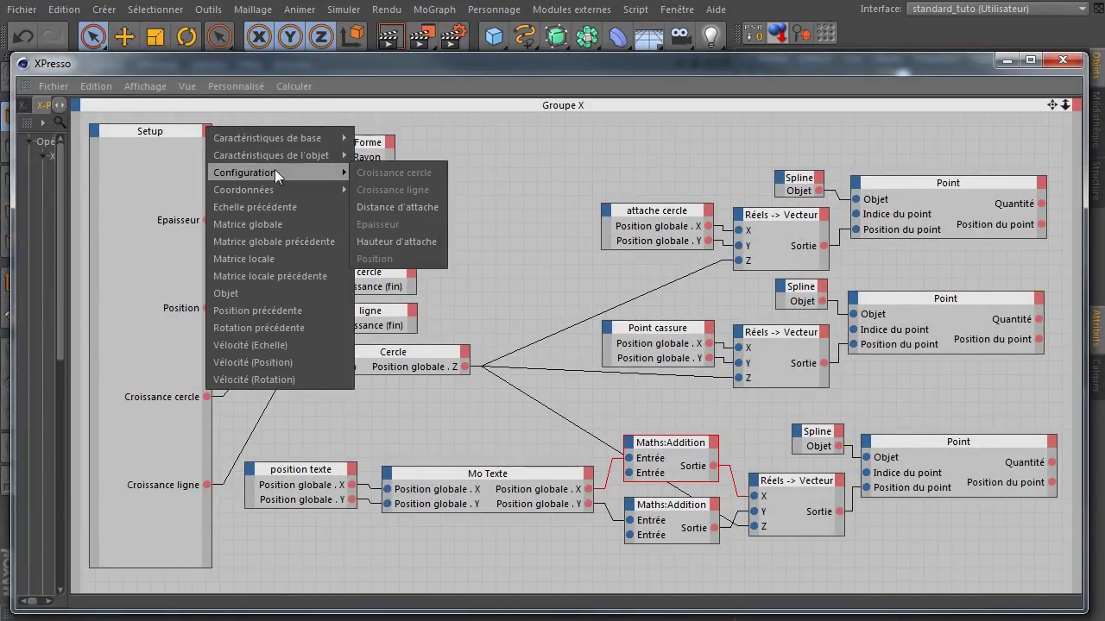
click(414, 207)
click(207, 132)
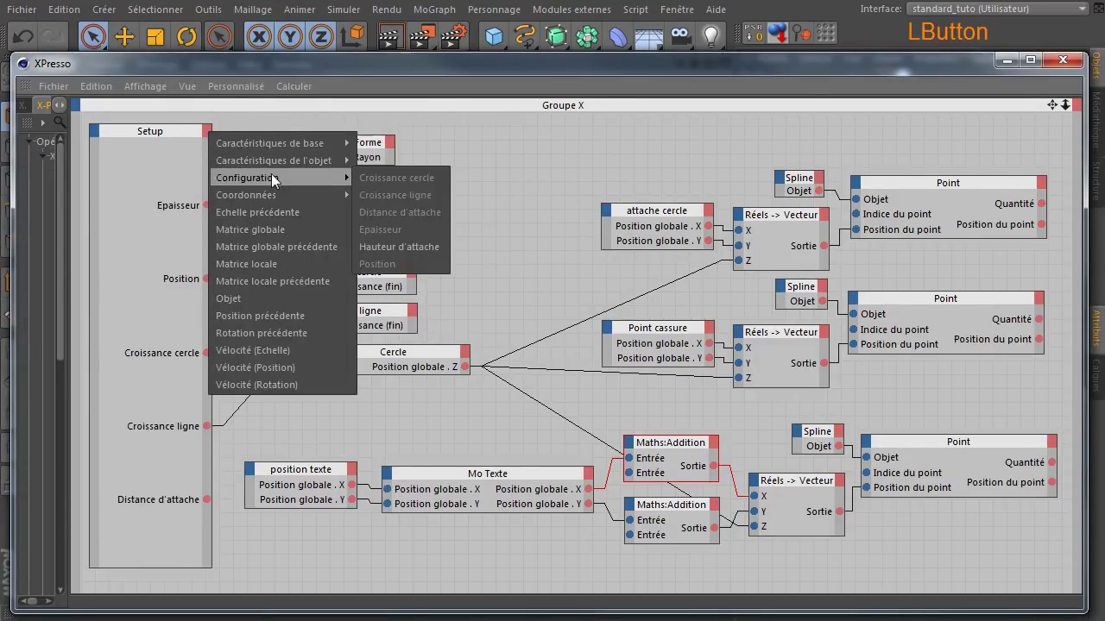
mouse_move(275, 195)
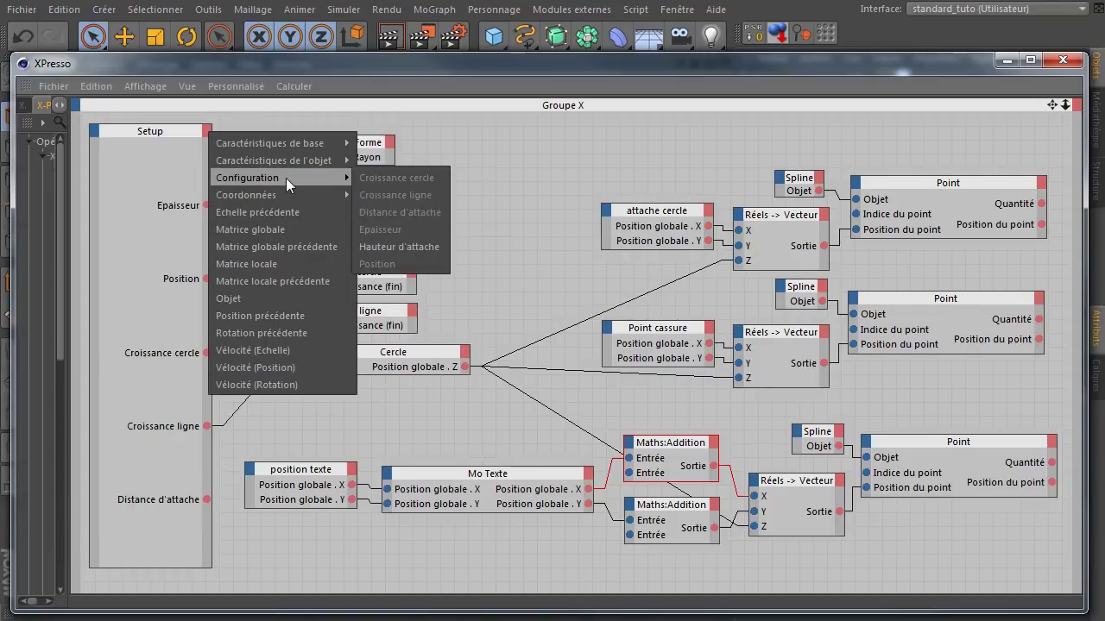
click(406, 244)
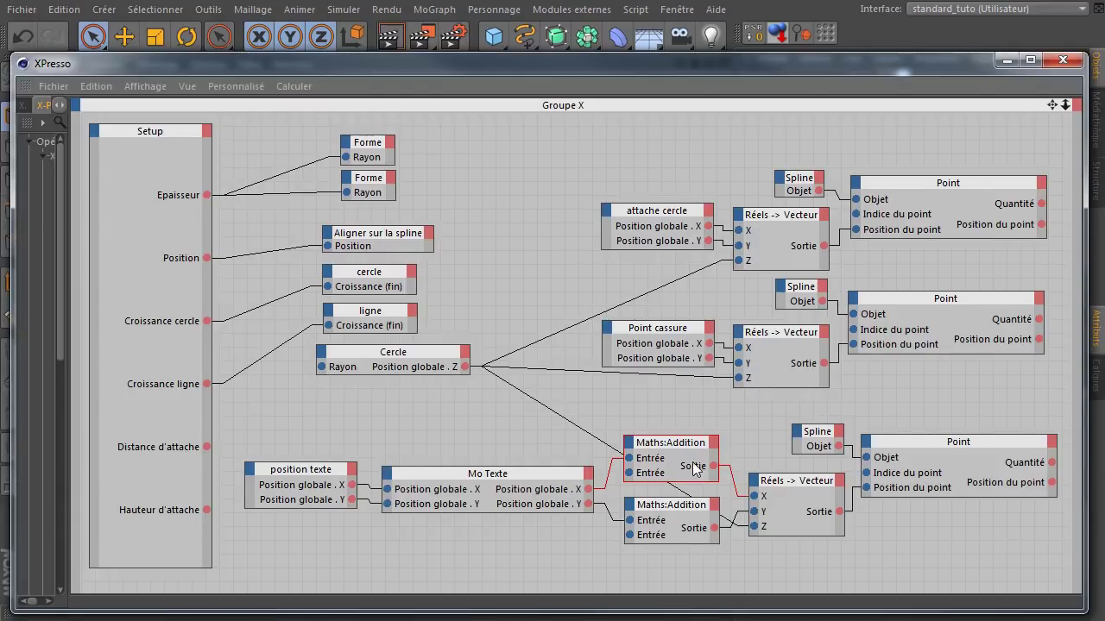
Step: Connect Distance d'attache and Hauteur d'attache to the free inputs of the upper and lower Maths:Addition nodes respectively, and close XPresso
drag(662, 447, 669, 410)
drag(207, 447, 660, 420)
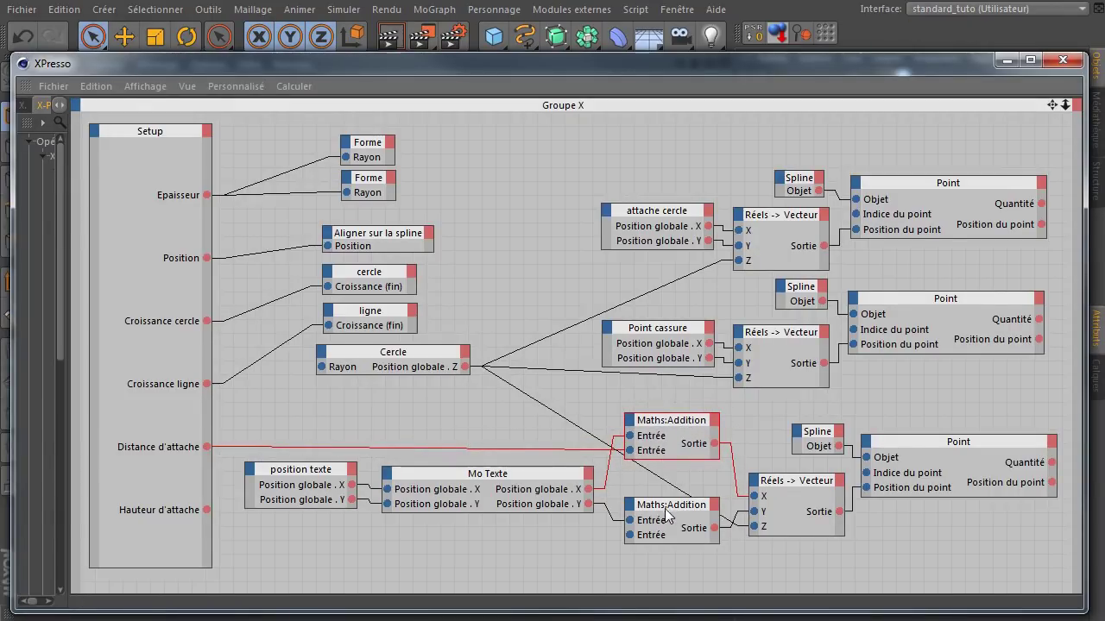
drag(207, 510, 629, 535)
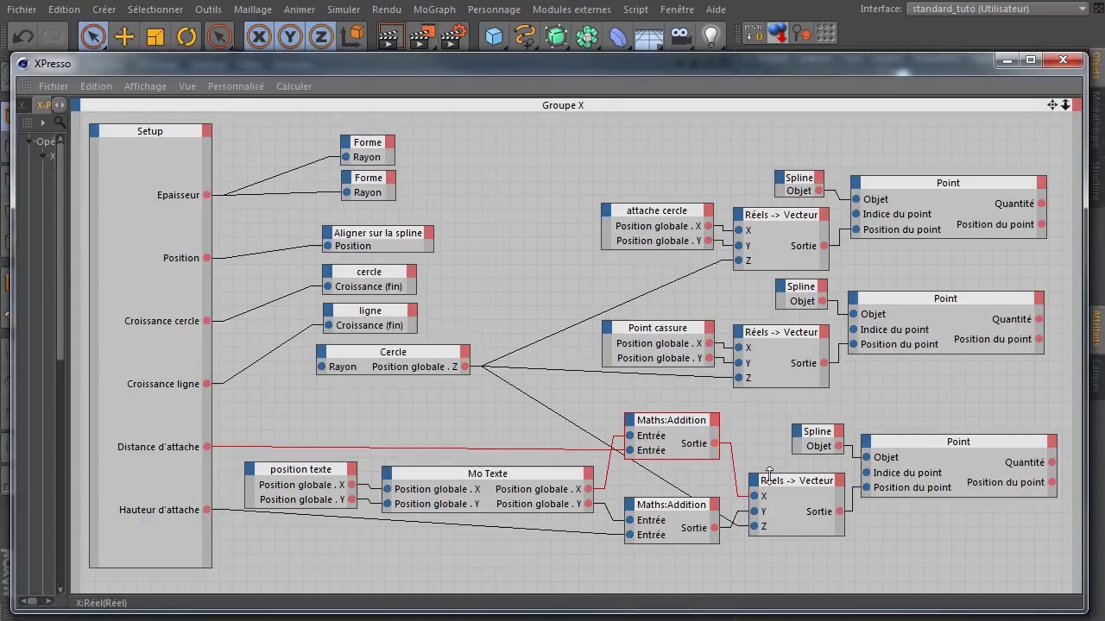
click(1068, 60)
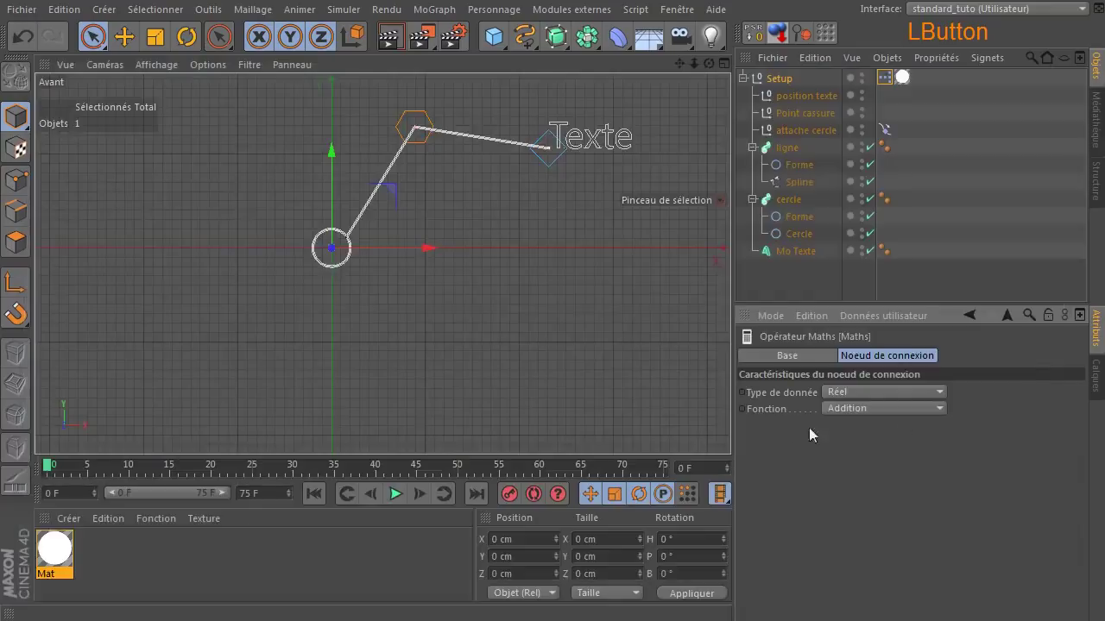
Step: Offset the line's end from the text using Setup's attachment values, and lower Point cassure until the text-side segment is horizontal
click(797, 78)
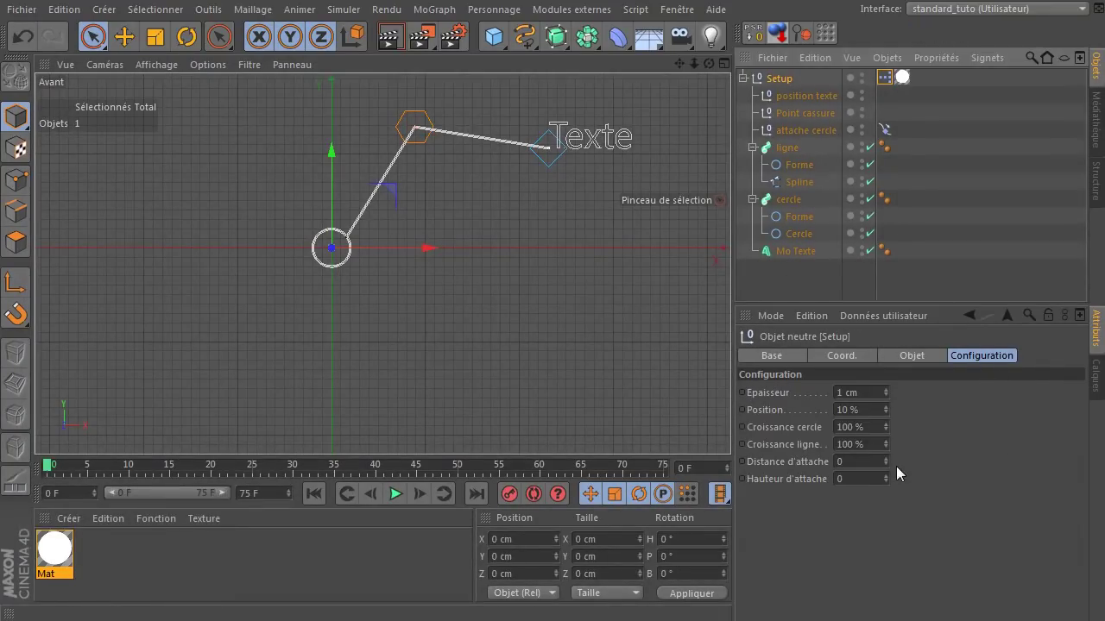
mouse_move(885, 463)
mouse_down()
mouse_move(885, 492)
mouse_move(884, 448)
mouse_move(885, 479)
mouse_up()
click(420, 115)
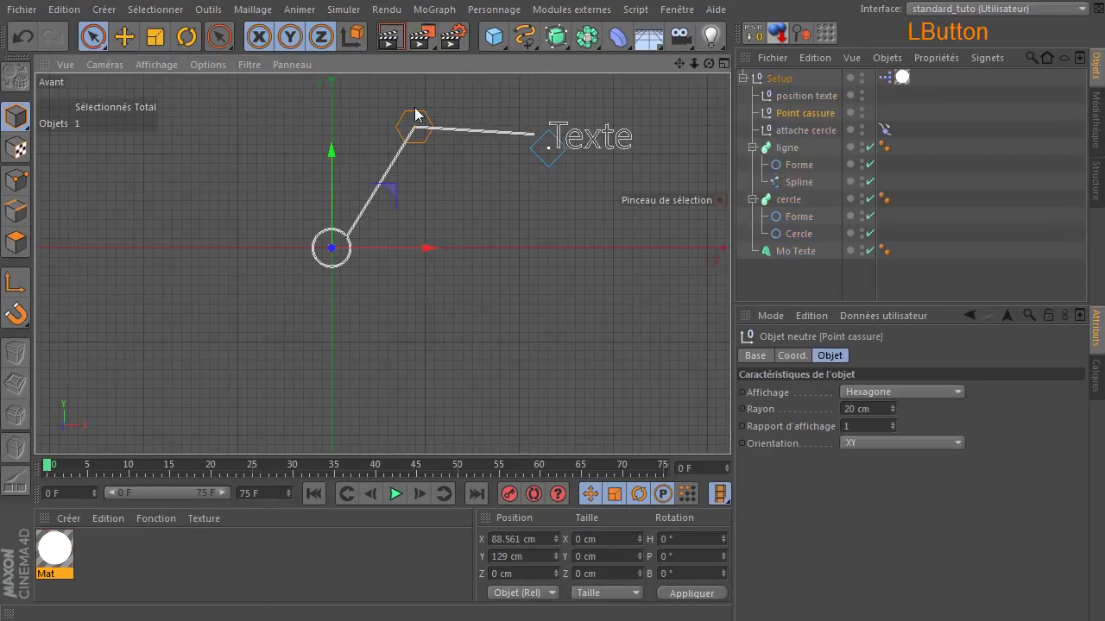
mouse_move(422, 90)
mouse_down()
mouse_move(417, 106)
mouse_move(424, 101)
mouse_up()
click(608, 274)
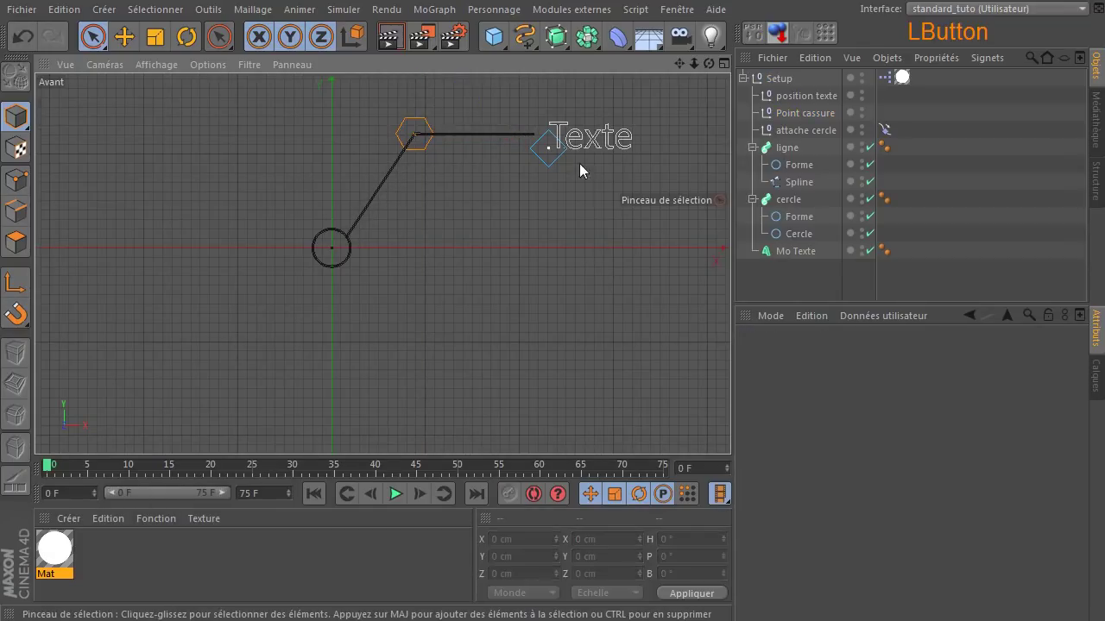
Step: Move the position texte null down to about X 230 cm, Y -24 cm
click(547, 153)
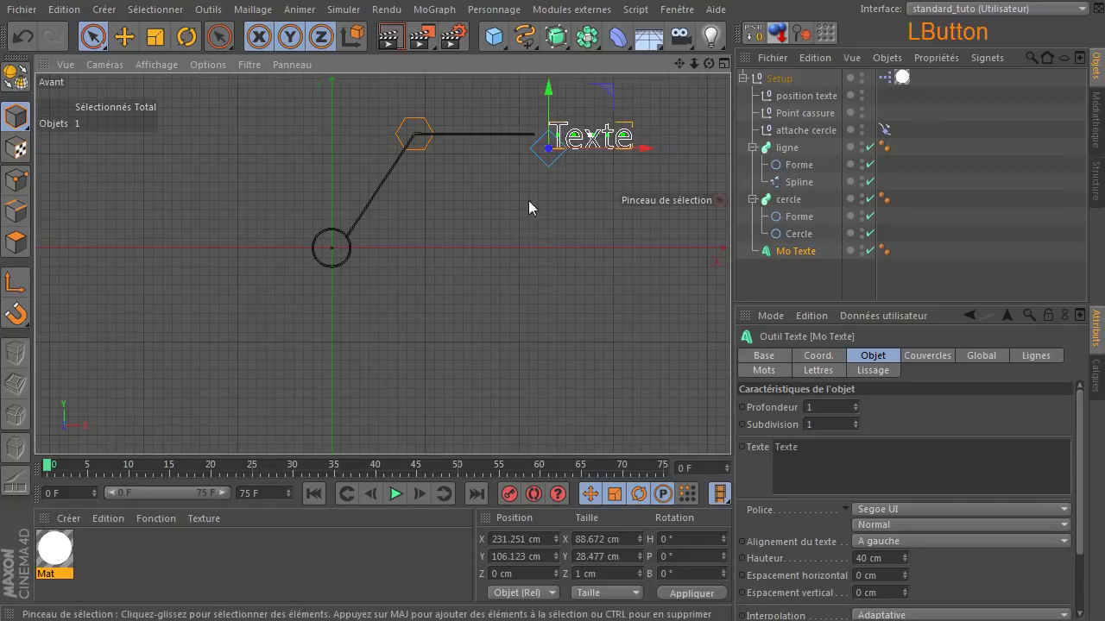
click(549, 164)
drag(616, 90, 603, 217)
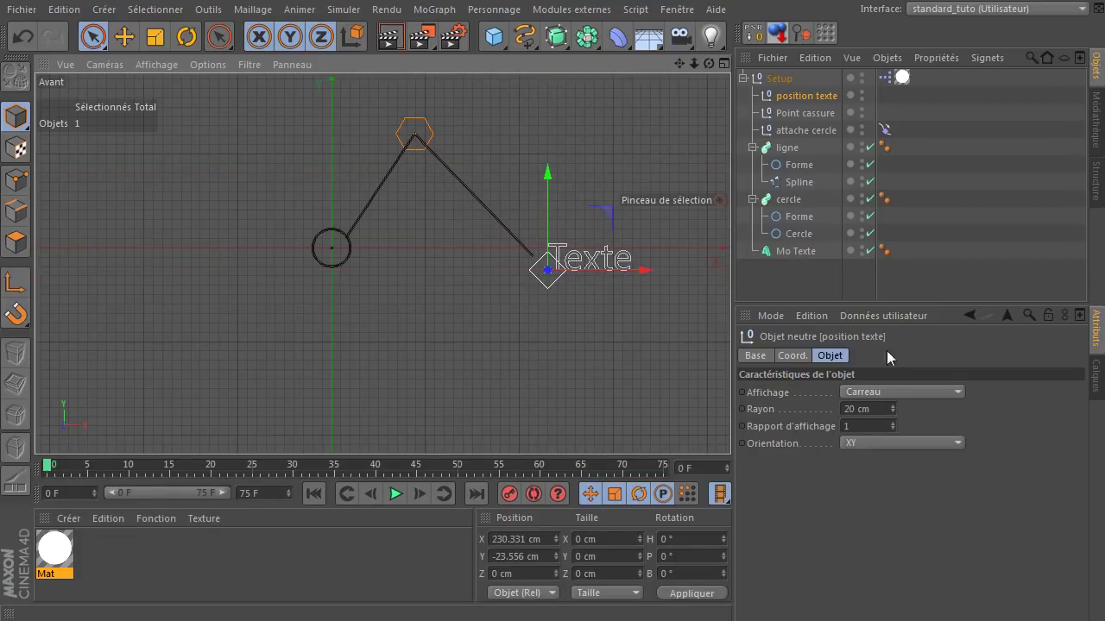
Step: Try adjusting Setup's attachment offset, and reset Distance d'attache and Hauteur d'attache to 0
click(803, 78)
drag(882, 461, 889, 471)
click(872, 467)
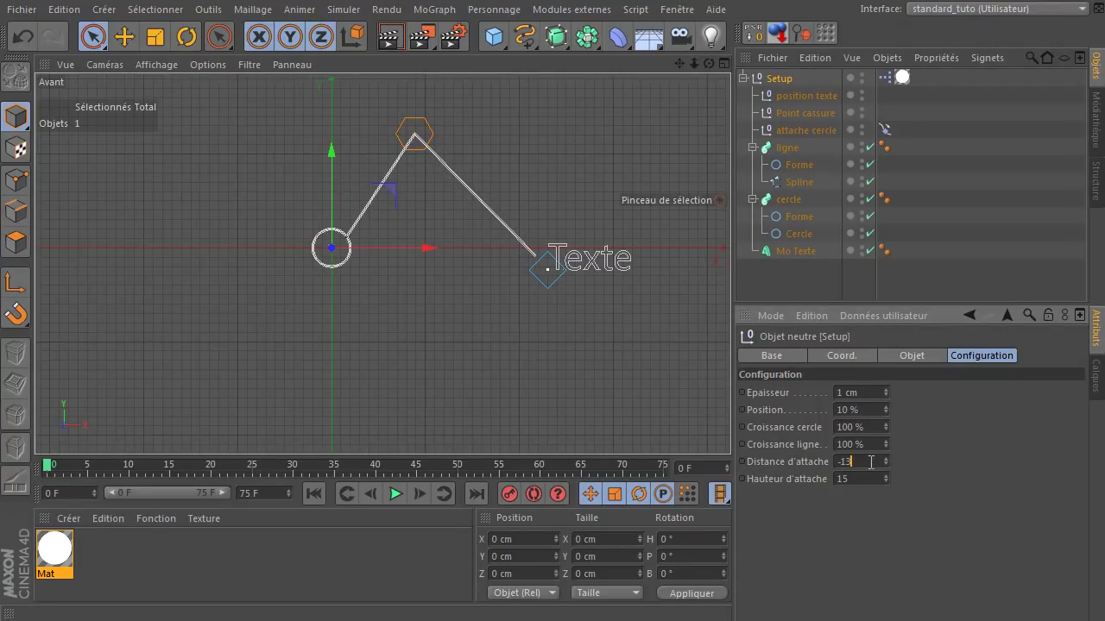
double_click(871, 461)
text(0)
key(Tab)
text(0)
key(Return)
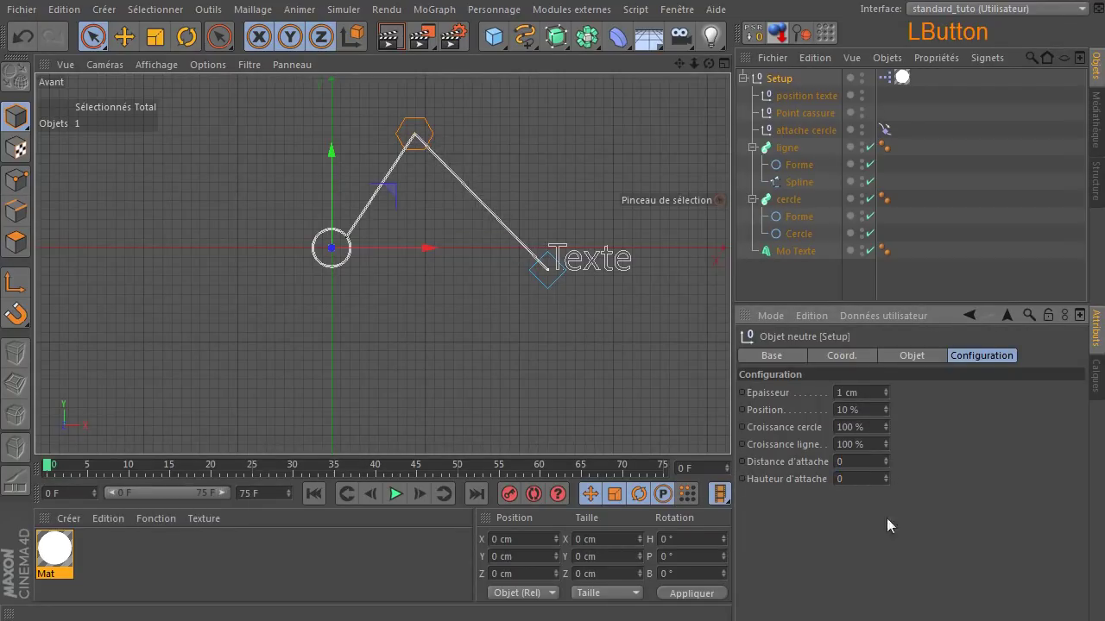
Step: Move the position texte null up and slightly outward until it is nearly level with Point cassure, and deselect it
click(576, 339)
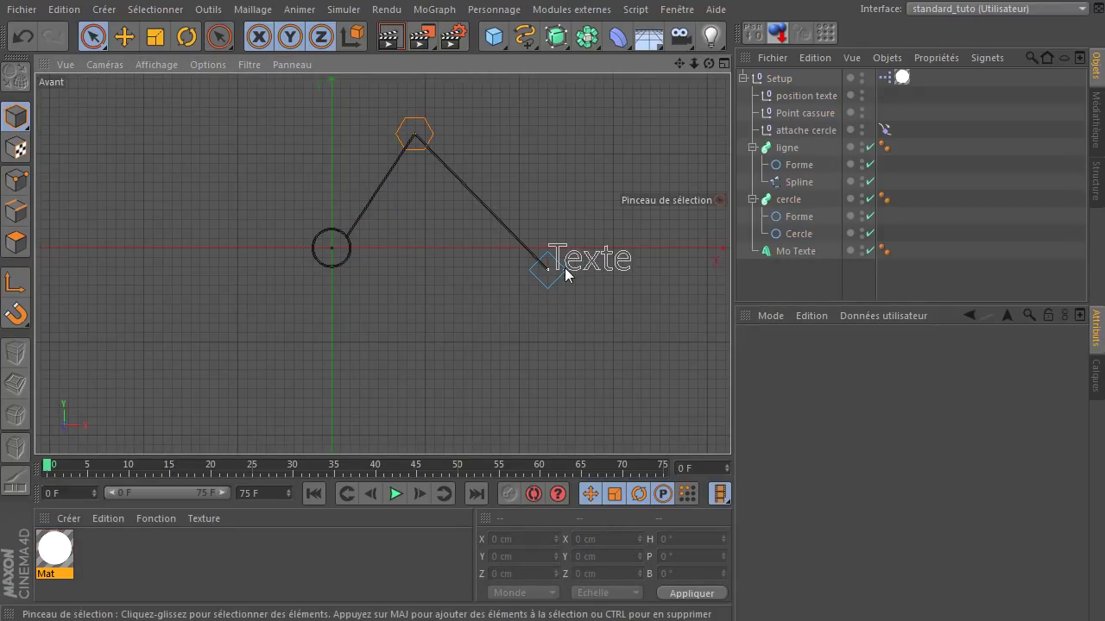
click(546, 287)
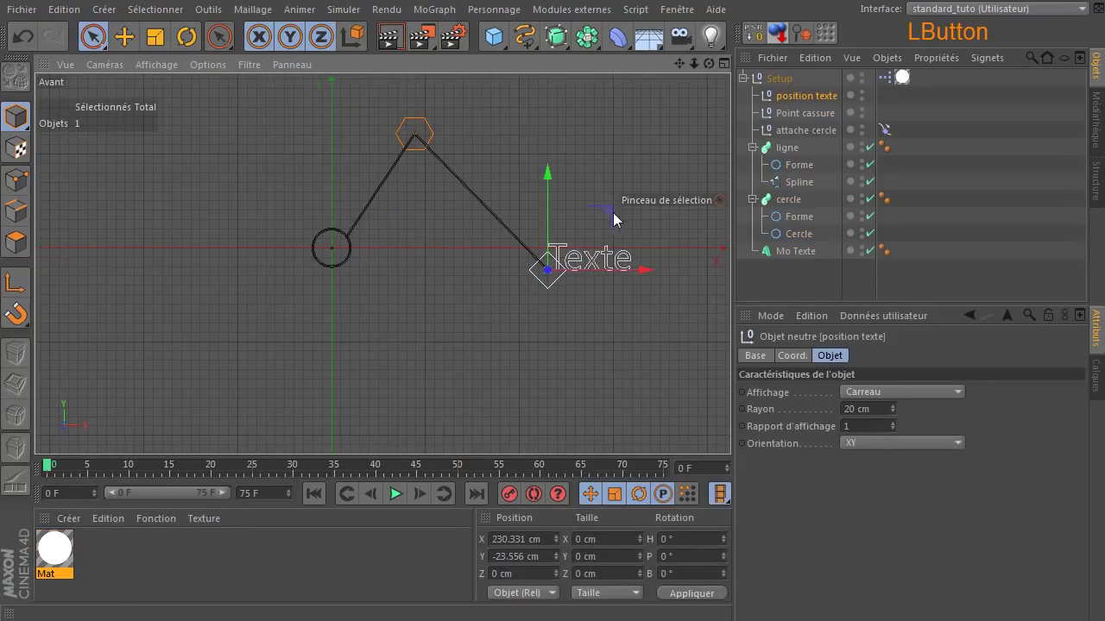
drag(609, 209, 641, 81)
click(508, 247)
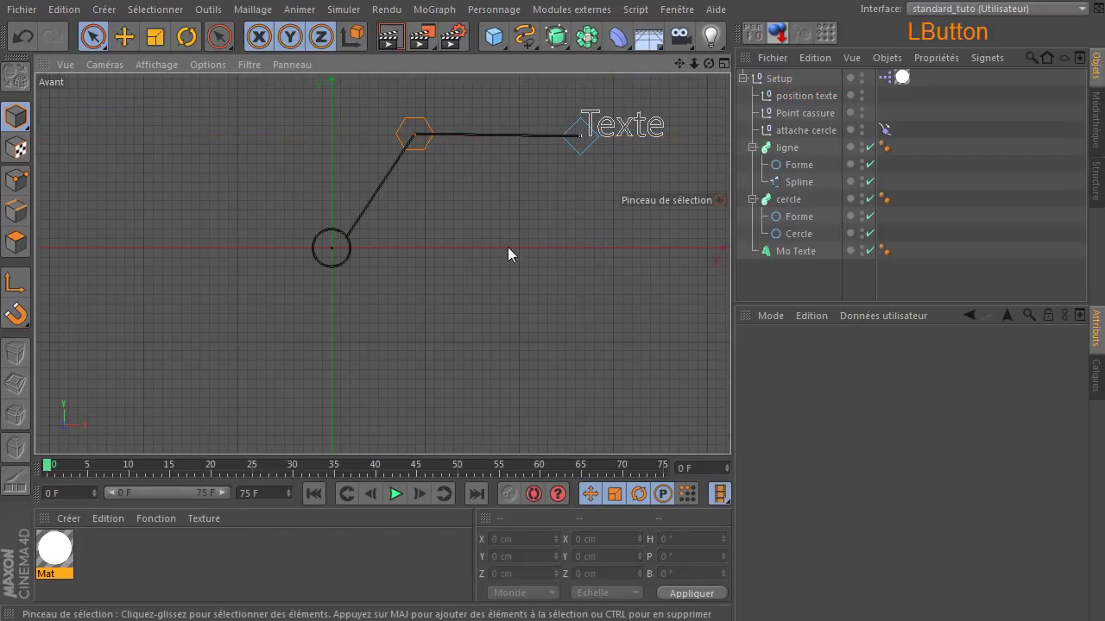
Step: Render the front view to preview the callout, and return to the normal viewport display
alt+middle_drag(382, 264, 332, 332)
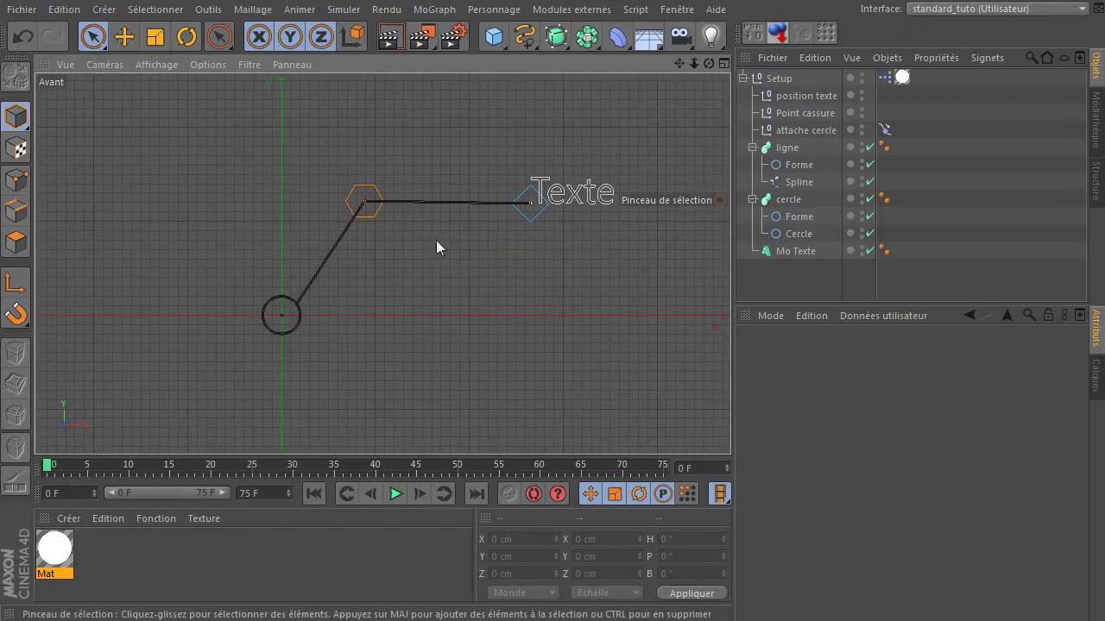
click(390, 37)
click(509, 276)
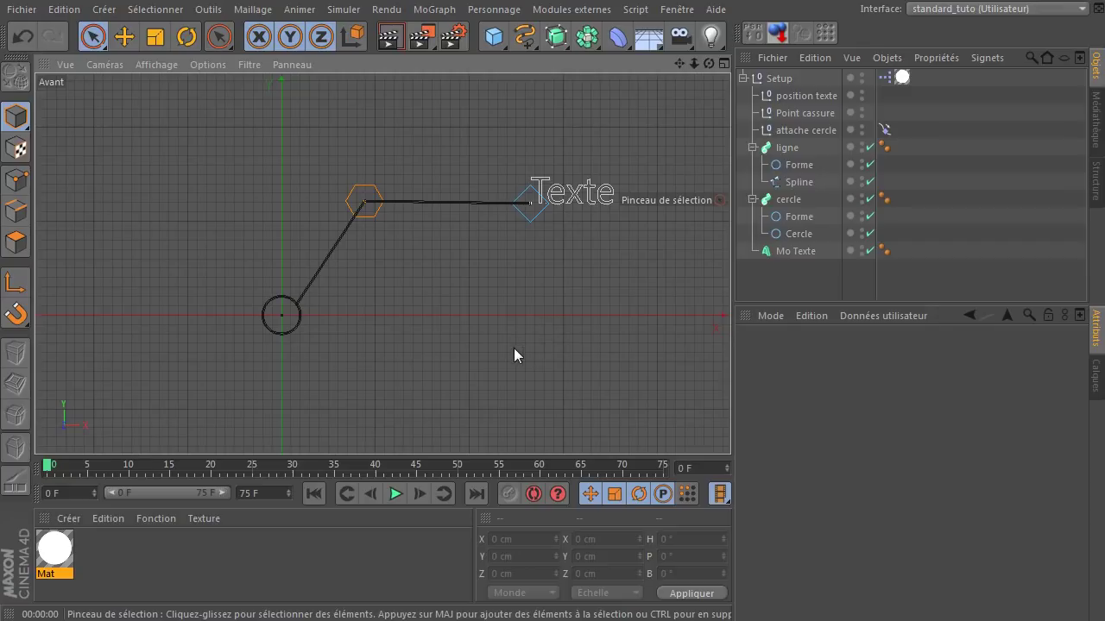
Step: Tidy the XPresso graph by moving the Cercle node below the position texte and Mo Texte nodes and raising those two, and close it
click(885, 78)
double_click(884, 79)
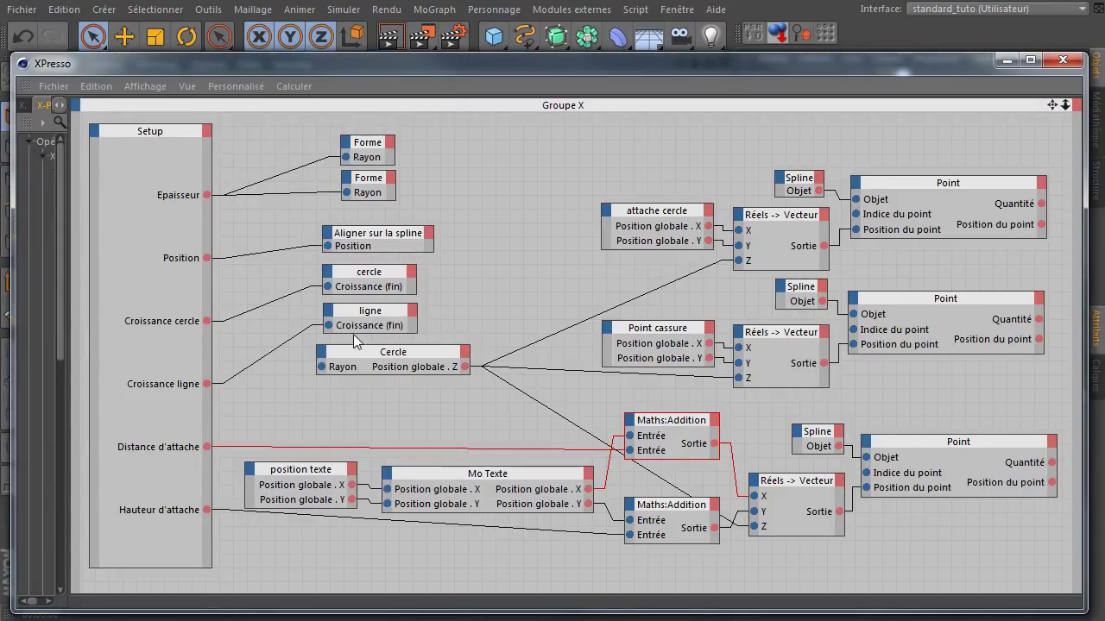
drag(351, 353, 336, 560)
drag(294, 422, 454, 401)
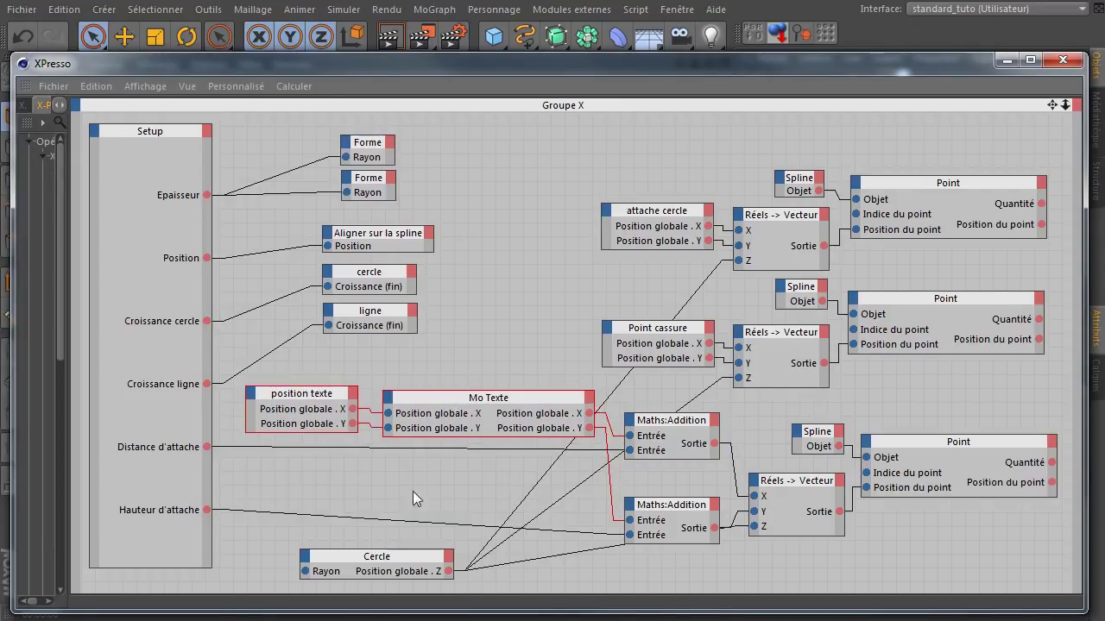
drag(370, 563, 401, 551)
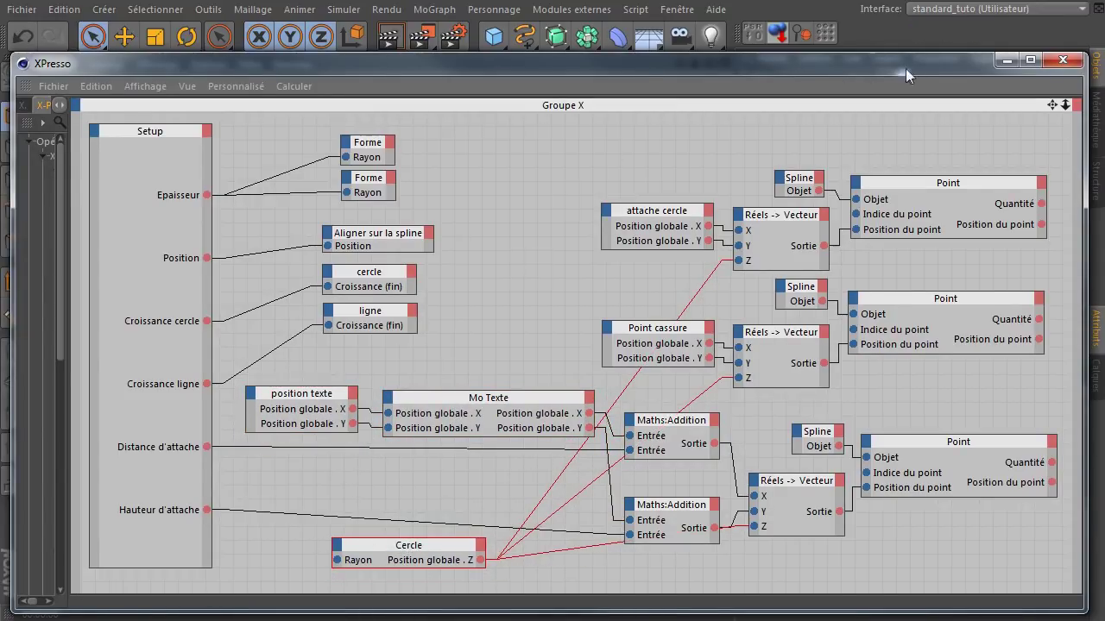
click(1060, 64)
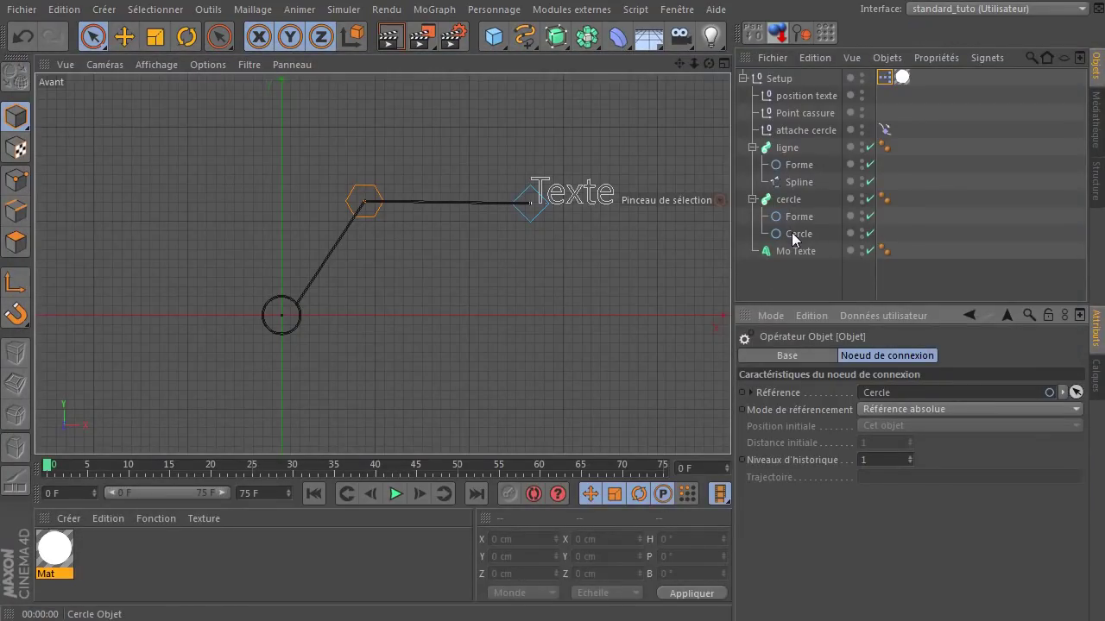
Step: Copy the Rayon parameter of the Cercle spline as a user data interface and paste it onto the Setup null
click(793, 233)
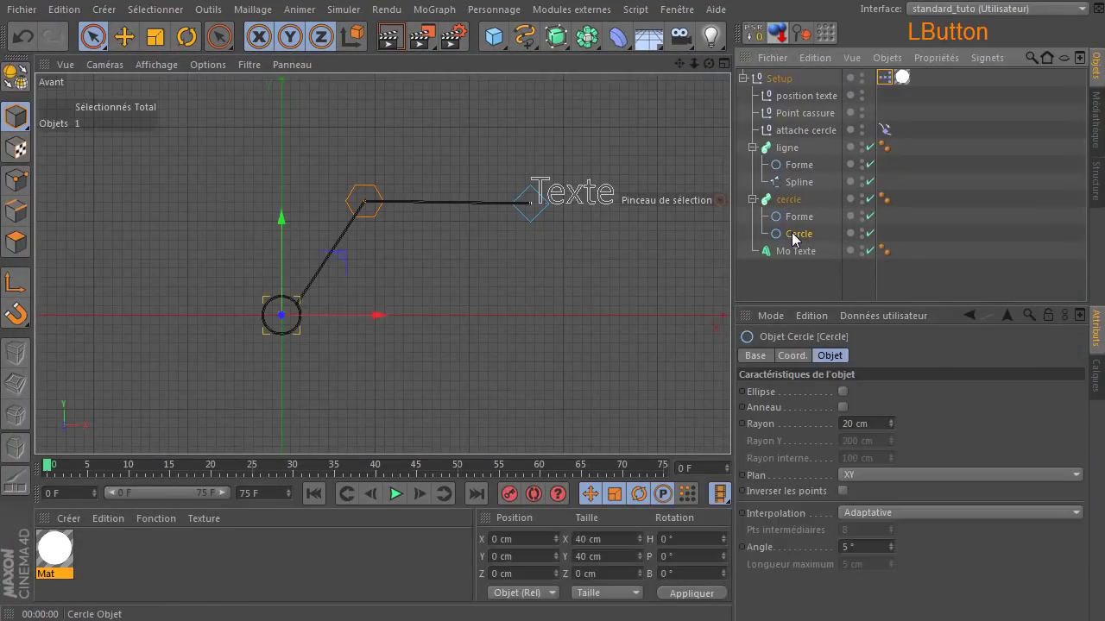
click(760, 428)
right_click(768, 424)
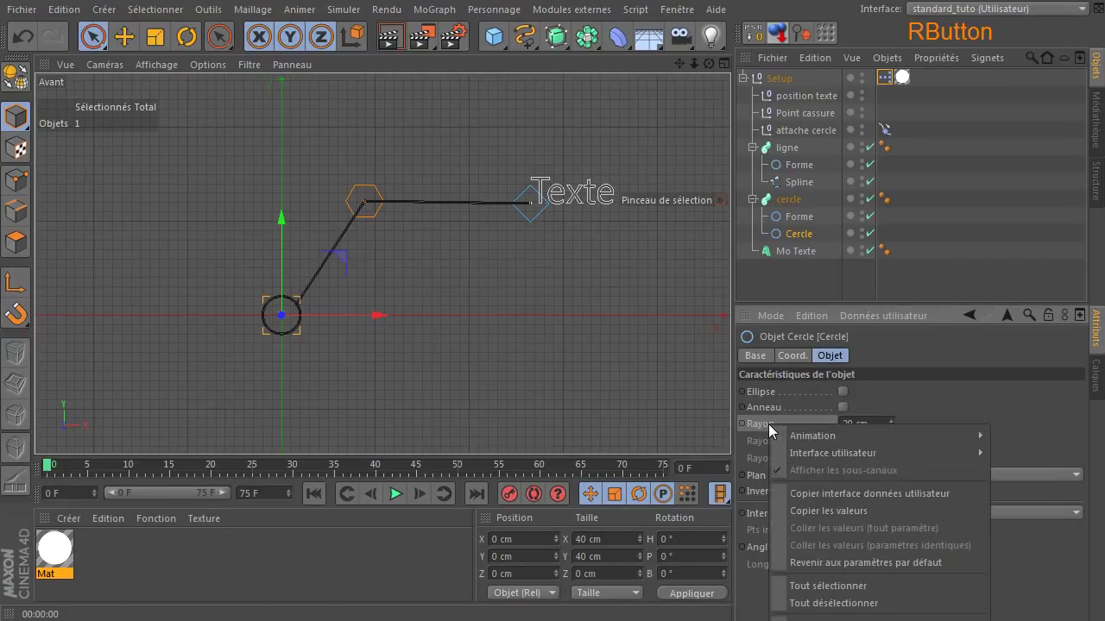
click(797, 494)
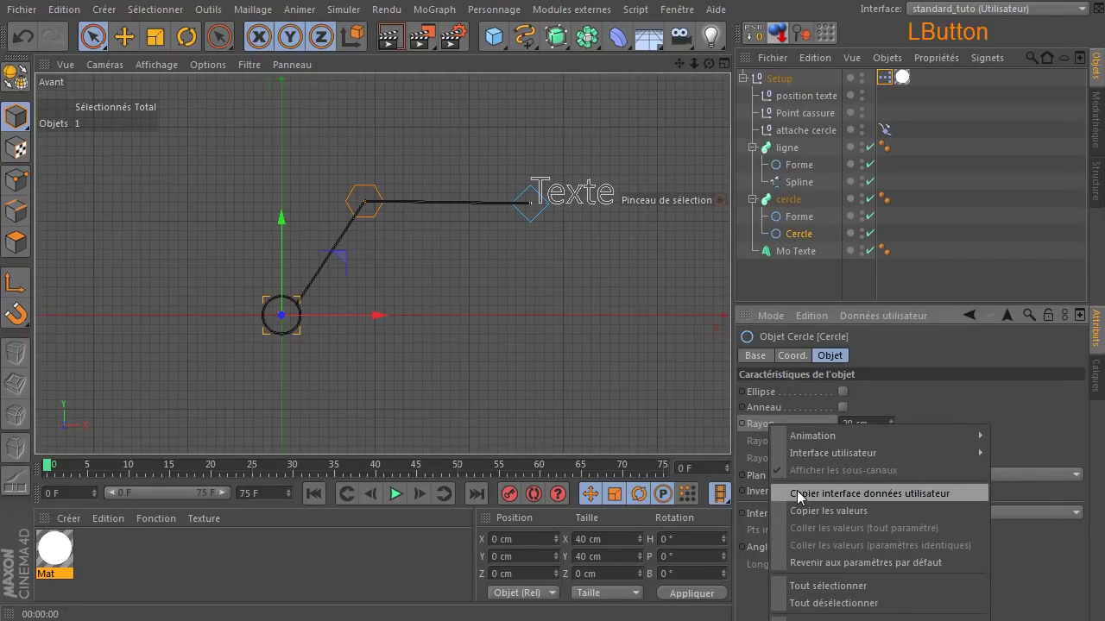
click(778, 80)
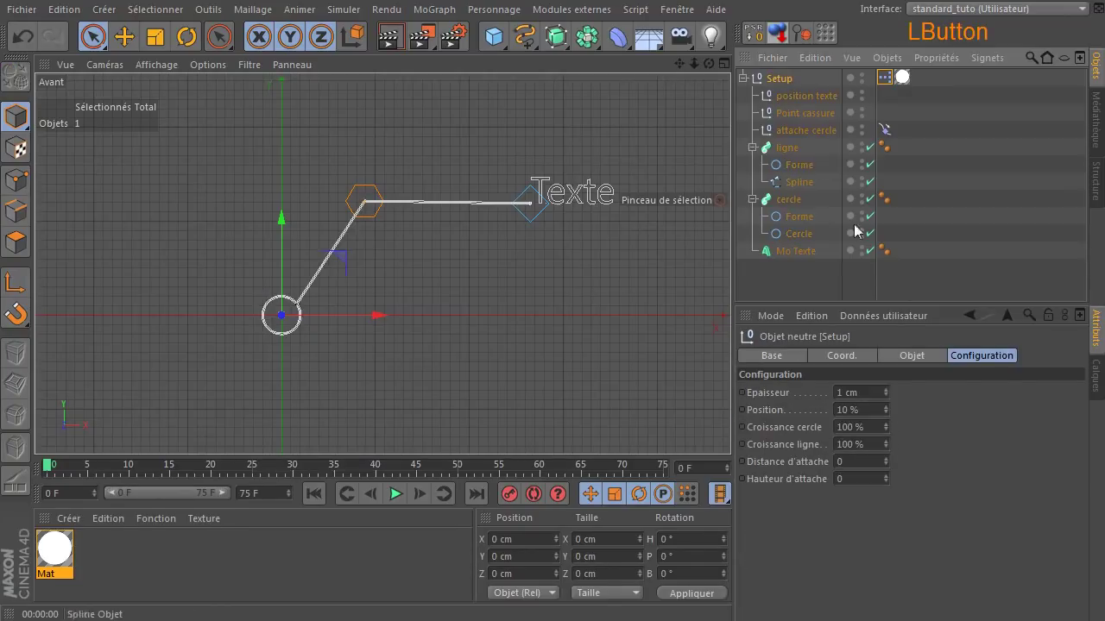
click(884, 315)
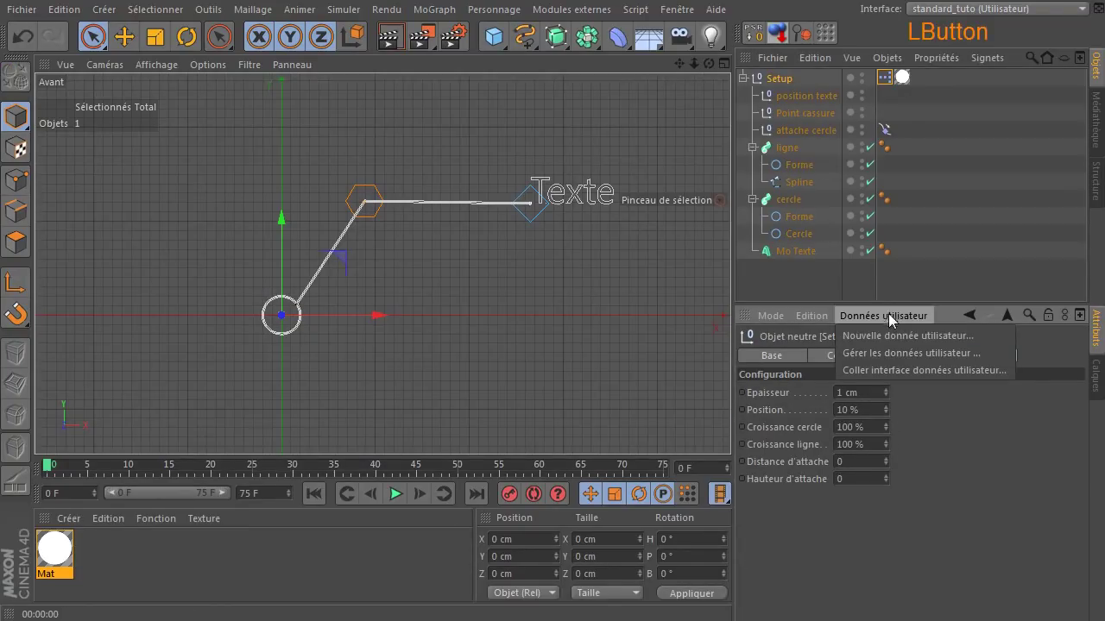
click(861, 373)
Step: Place the pasted Rayon at the end of the Configuration group, rename it Rayon du cercle, and confirm the user data
drag(689, 131, 445, 76)
click(329, 134)
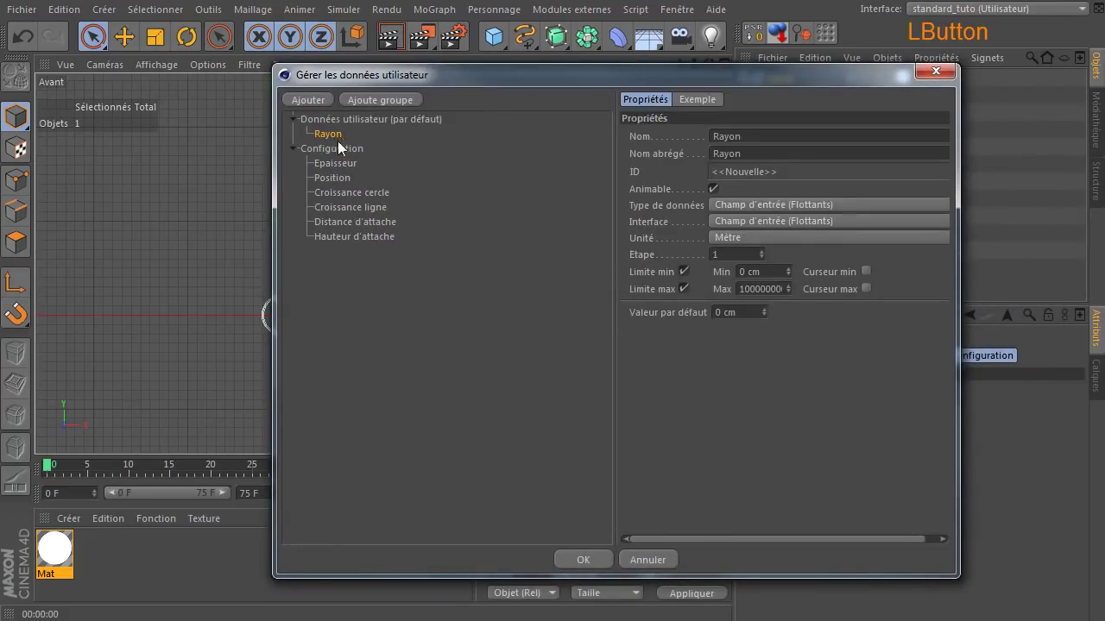
drag(327, 137, 354, 238)
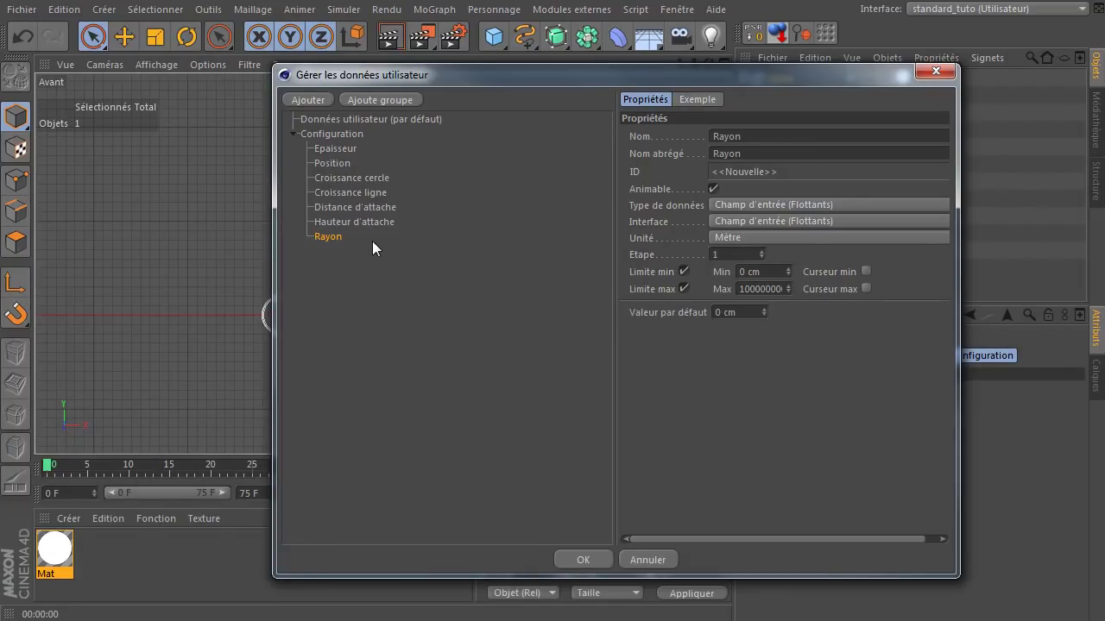
click(773, 140)
text(du cercle)
click(778, 154)
click(580, 561)
Step: In Setup's XPresso graph, expose Rayon du cercle as an output, connect it to the Cercle node's Rayon input, and put the graph away
click(884, 79)
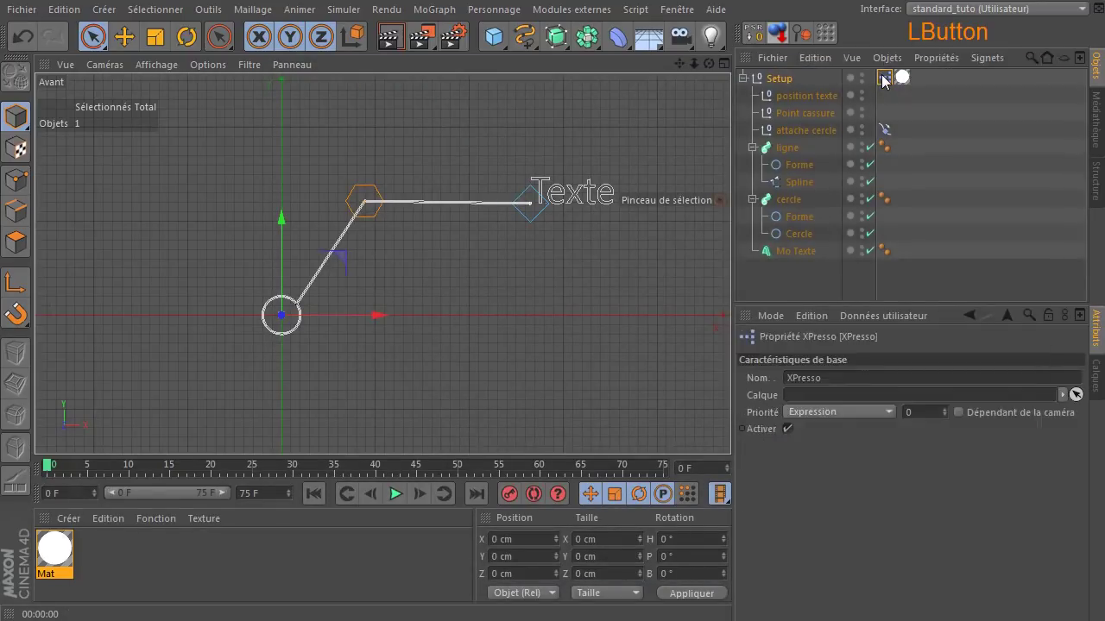
double_click(884, 79)
click(207, 132)
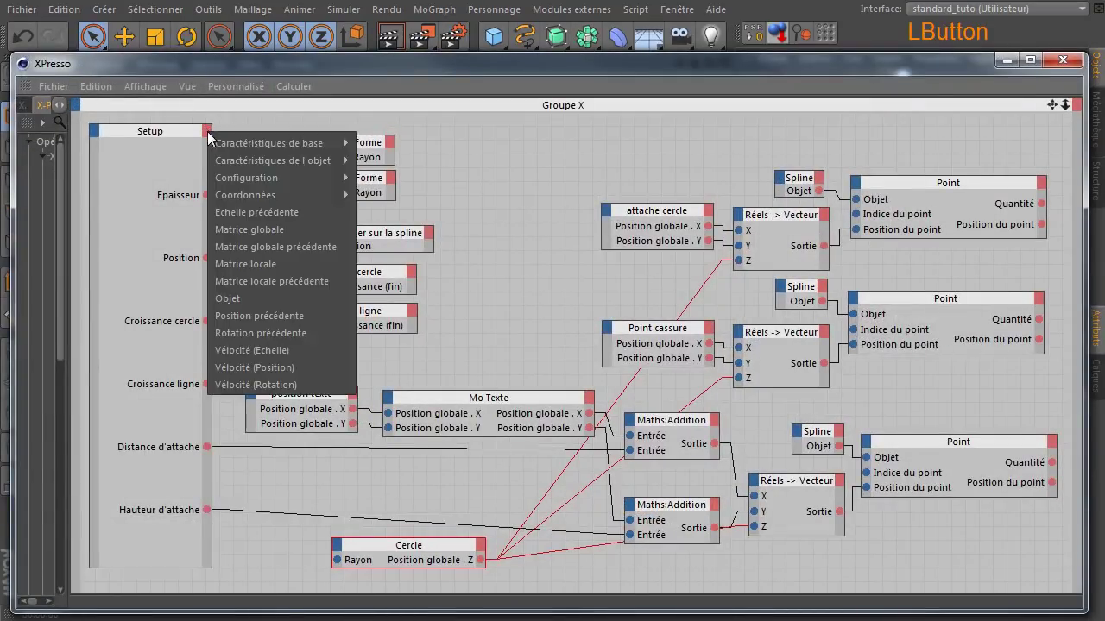
mouse_move(263, 175)
click(407, 276)
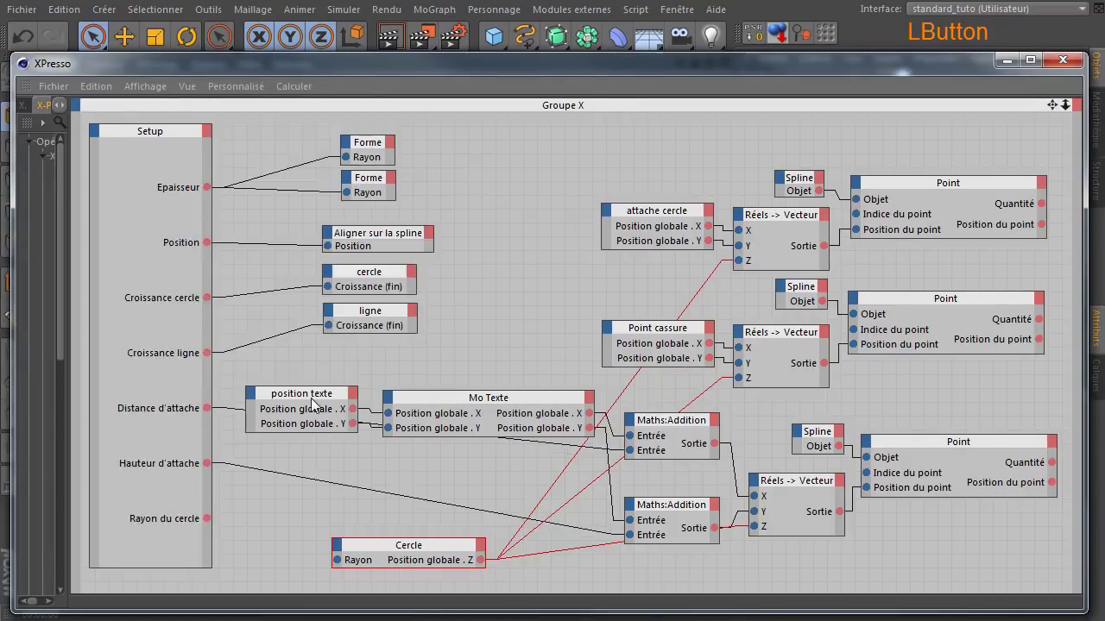
drag(207, 518, 338, 513)
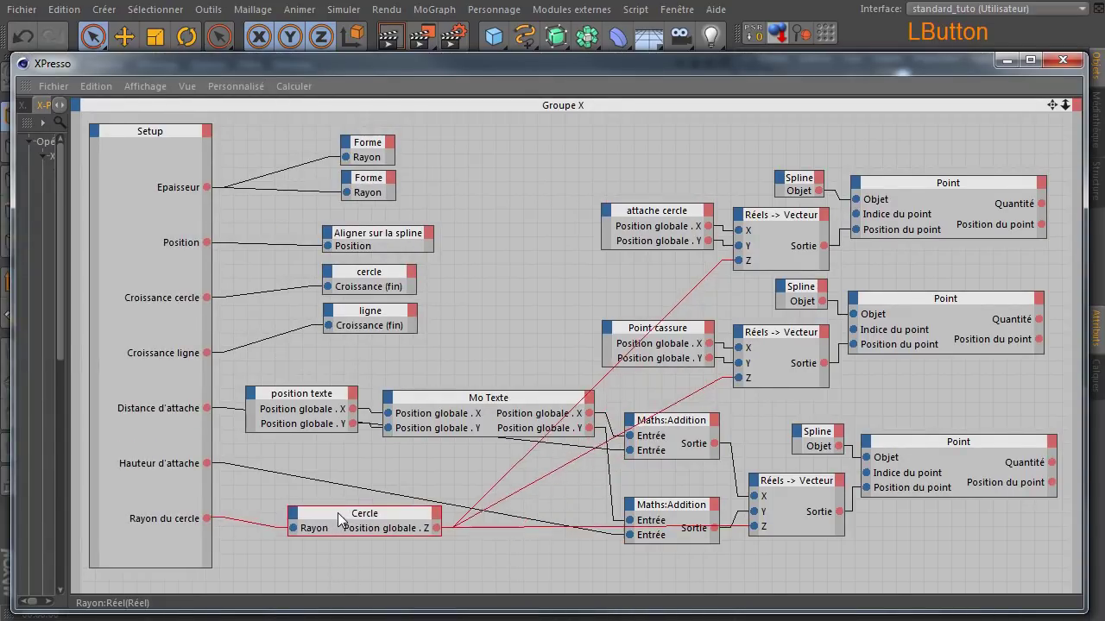
click(1006, 61)
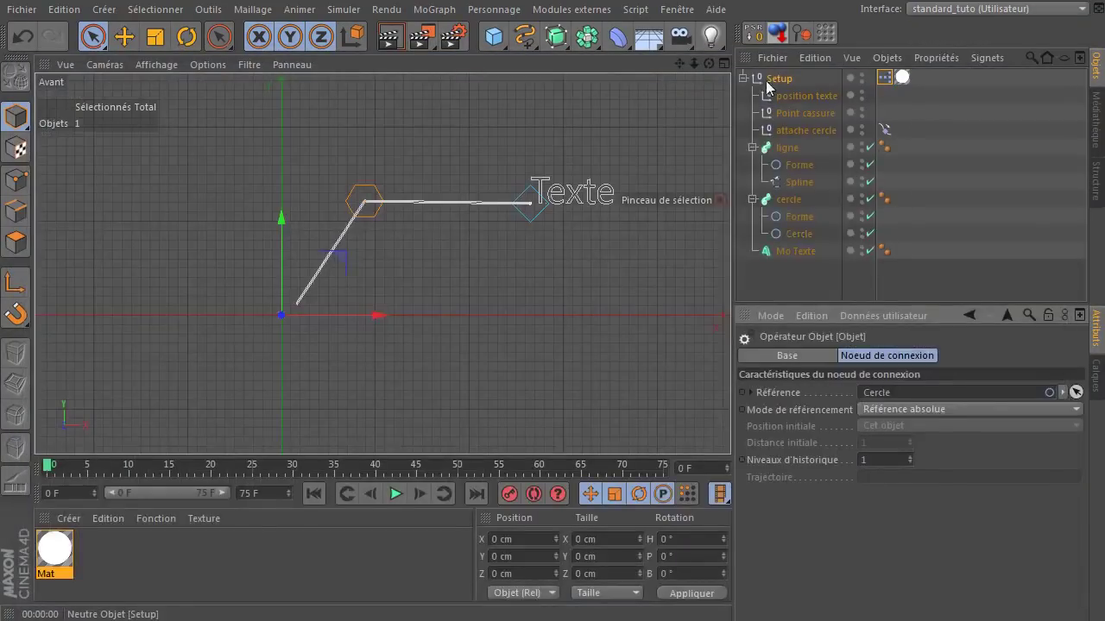
Step: Try out Setup's Rayon du cercle control, set it to 20 cm, deselect Setup, and return to the start of the timeline
click(771, 78)
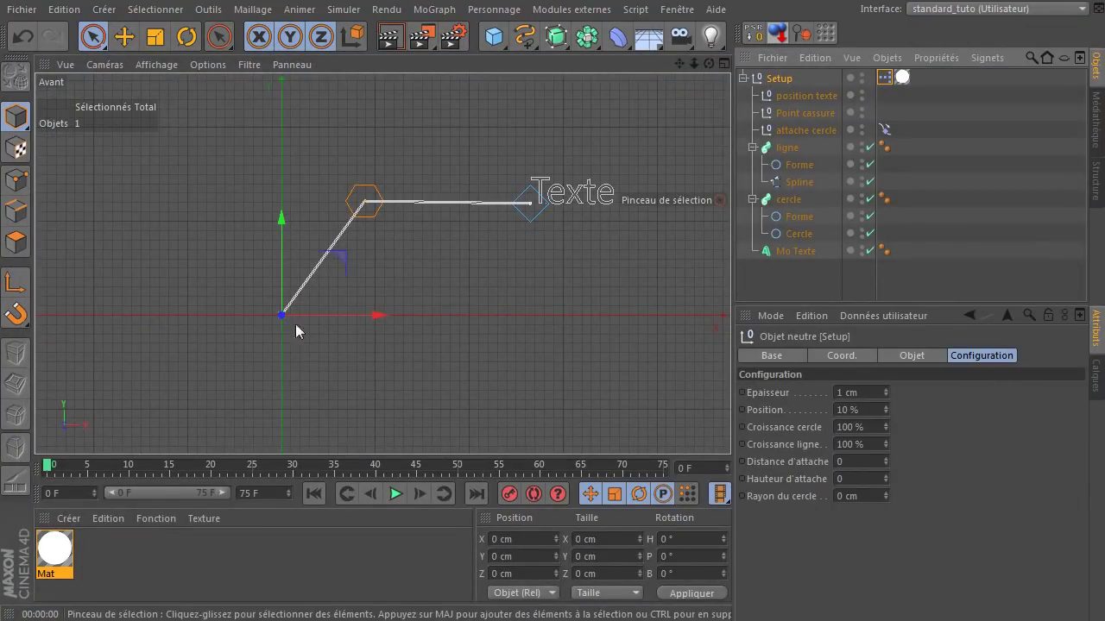
drag(884, 497, 906, 497)
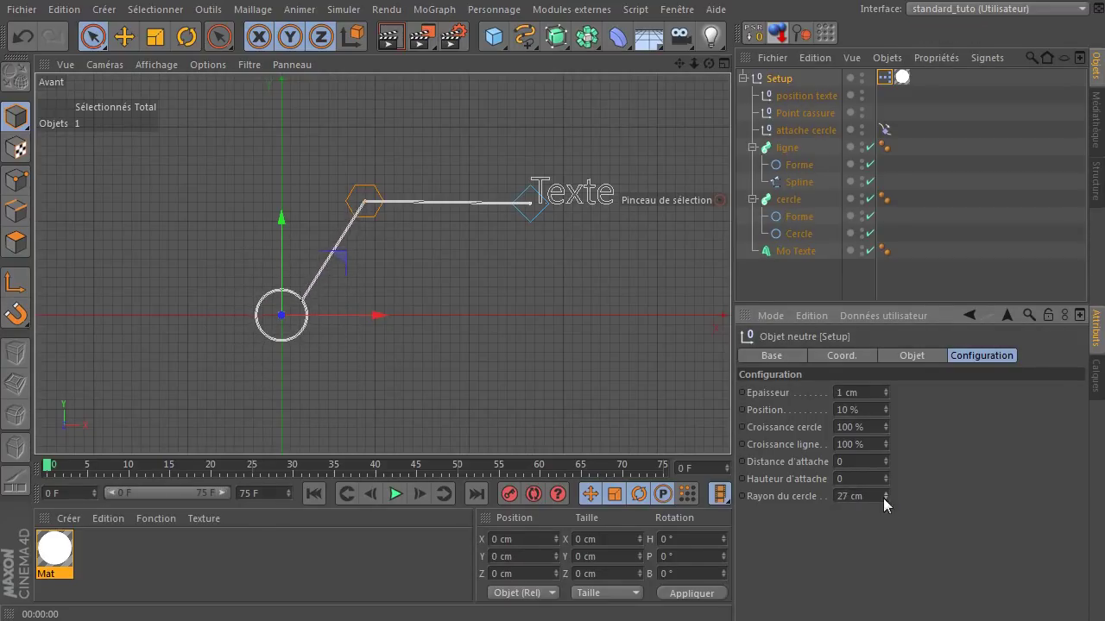
click(850, 496)
text(20)
key(Return)
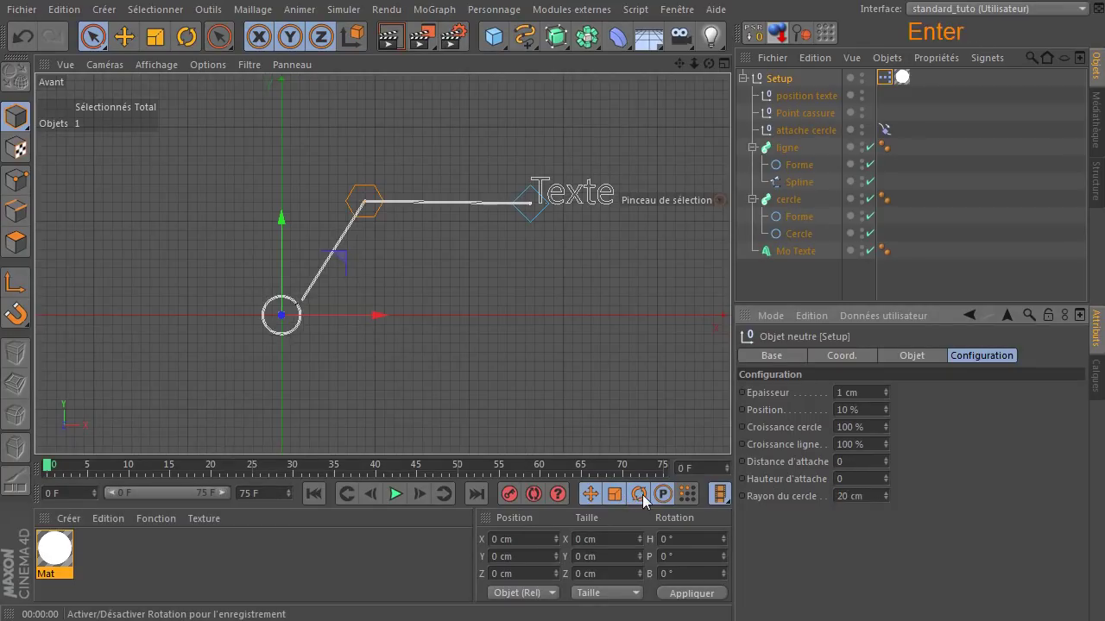
click(783, 553)
click(559, 400)
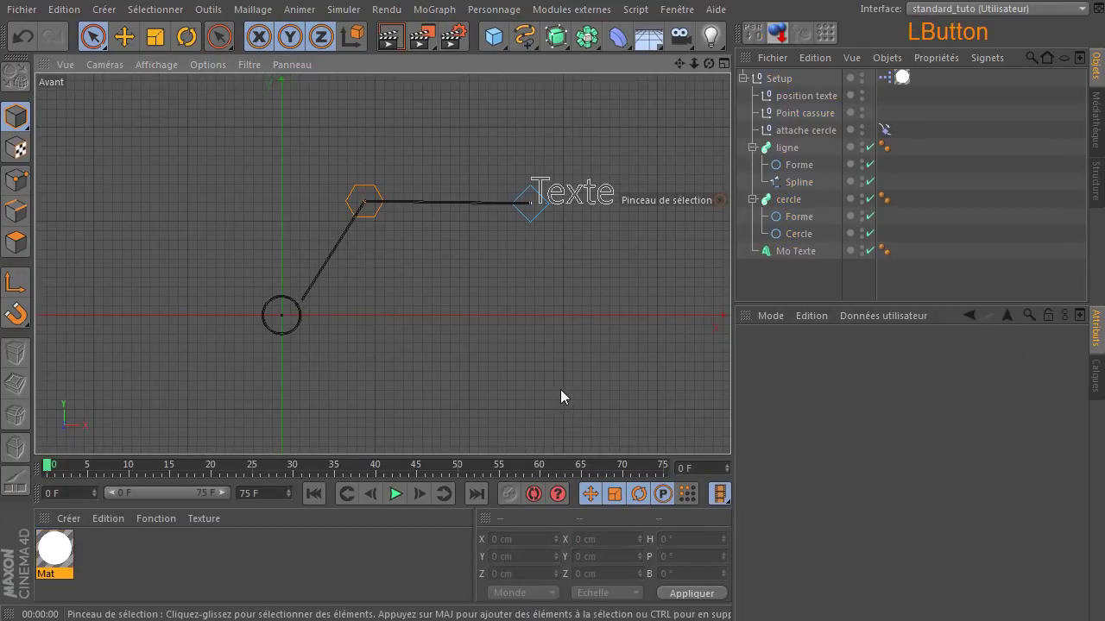
click(314, 494)
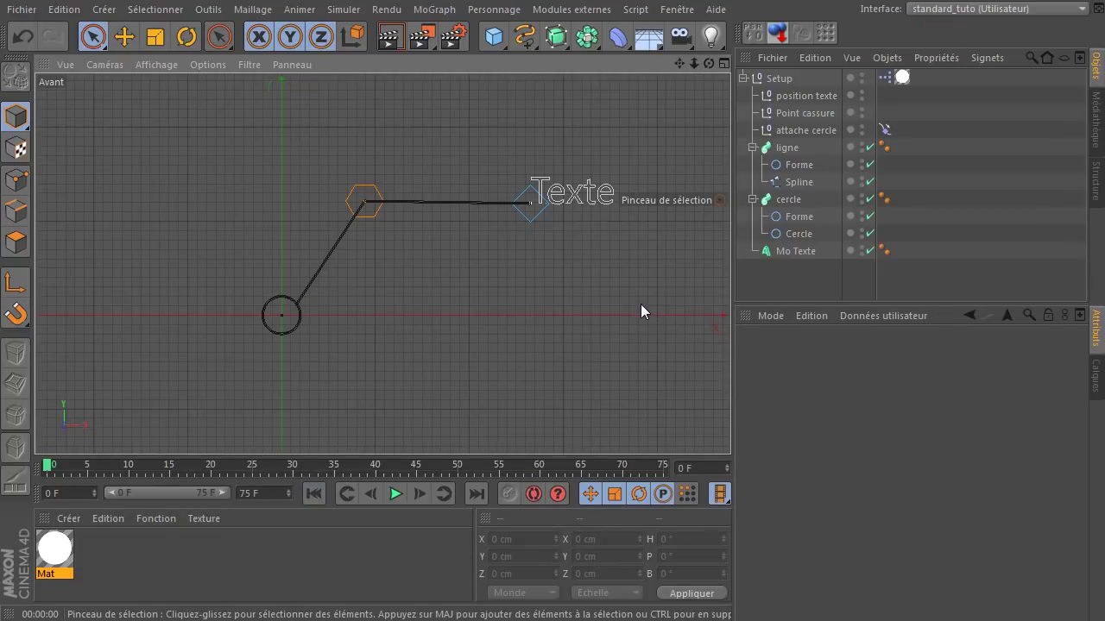
Step: Adjust Setup's Position to 16 % to shift the line's attachment around the circle, and deselect Setup
click(777, 78)
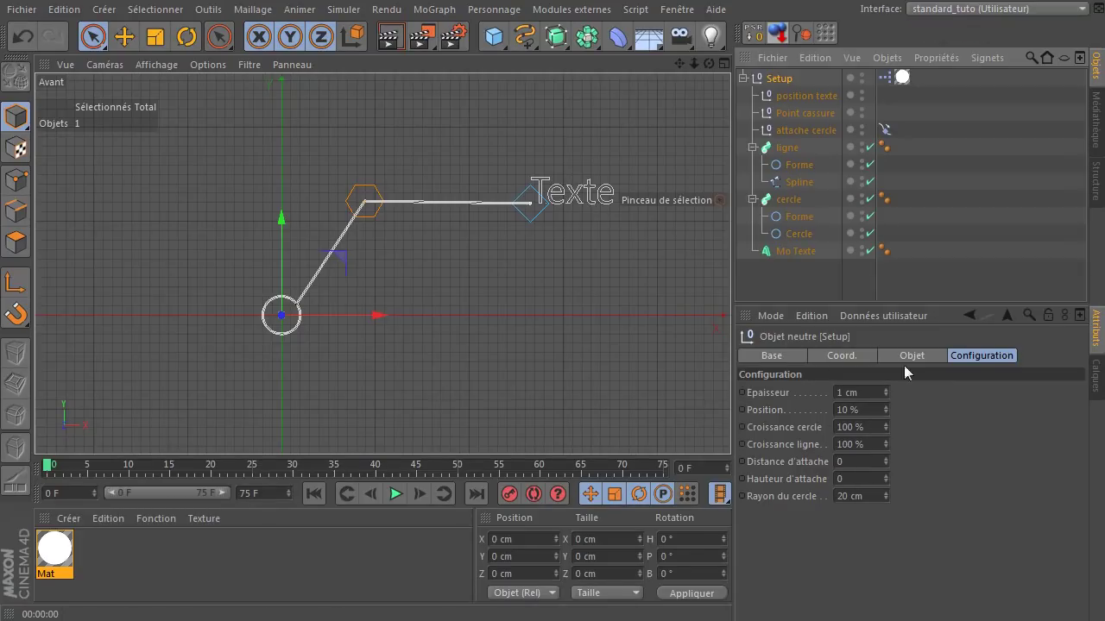
drag(887, 408, 885, 402)
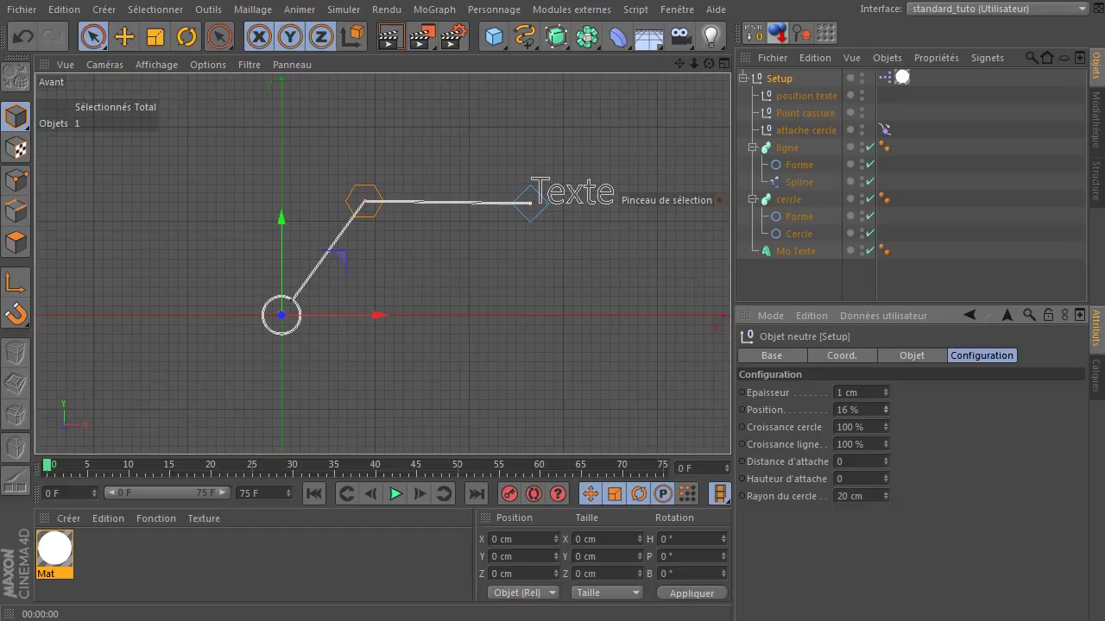
click(425, 358)
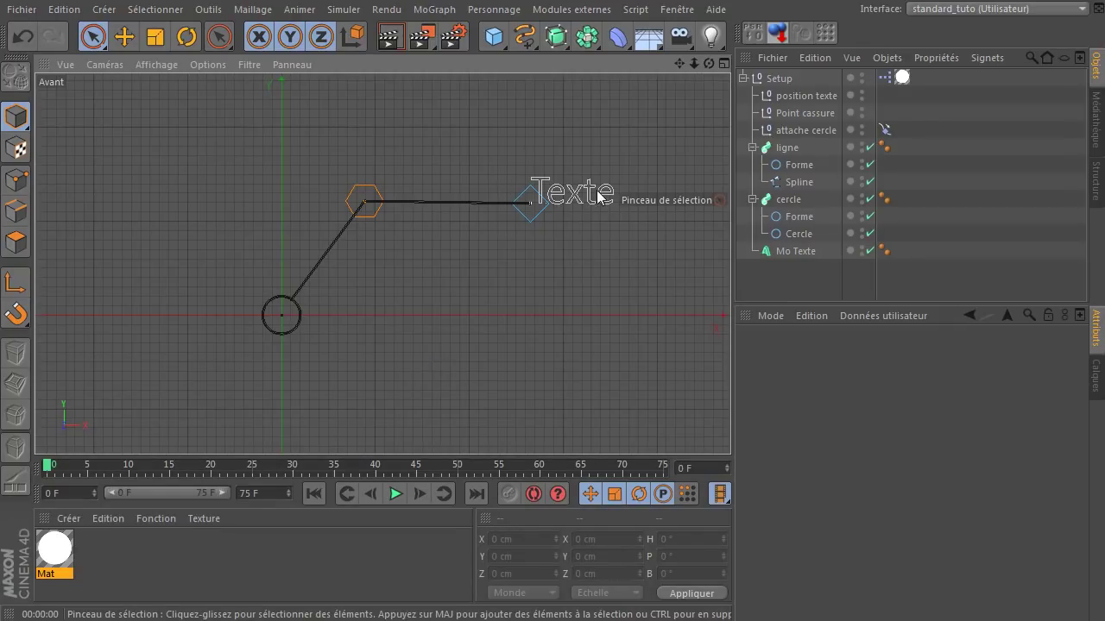
Step: Copy Mo Texte's Profondeur, Texte, Police, Alignement du texte, Hauteur, Espacement horizontal and Espacement vertical parameters as a user data interface
click(771, 248)
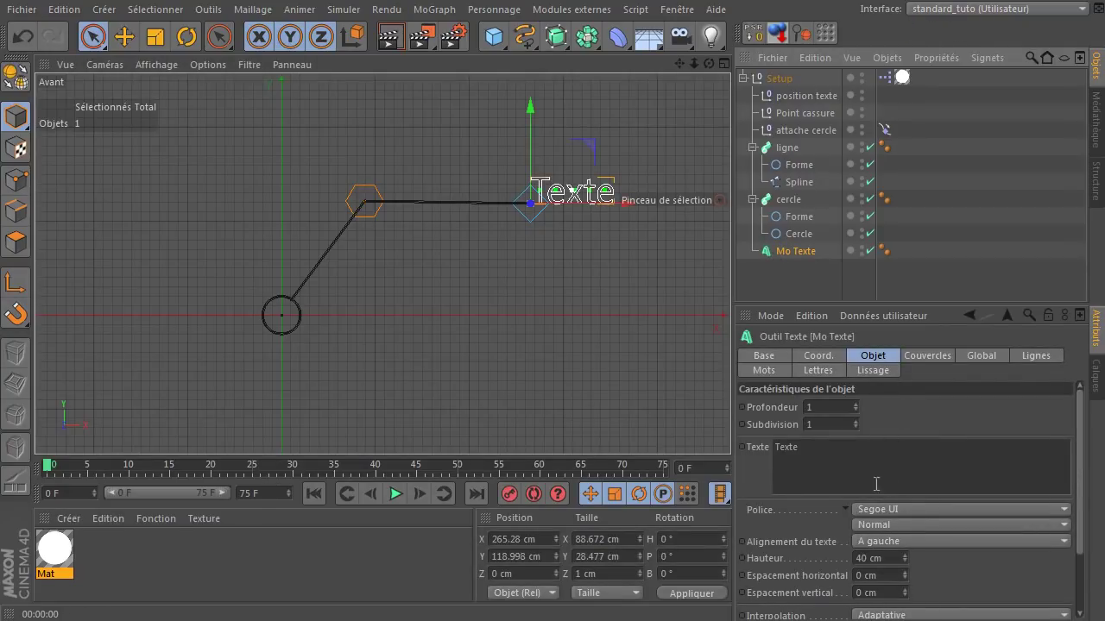
drag(874, 309, 875, 196)
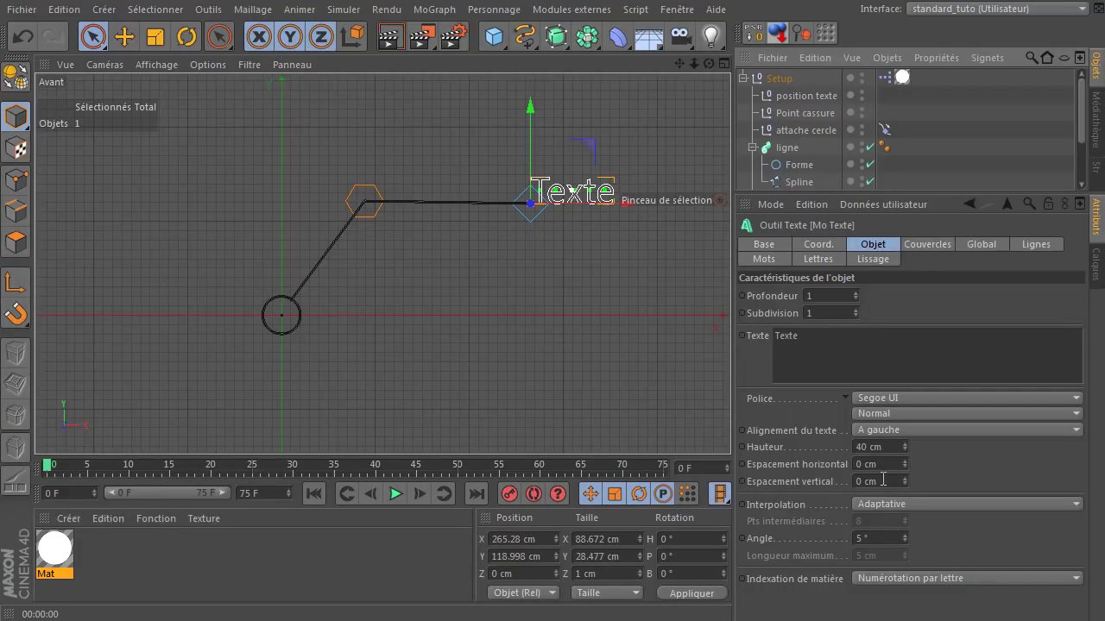
click(770, 298)
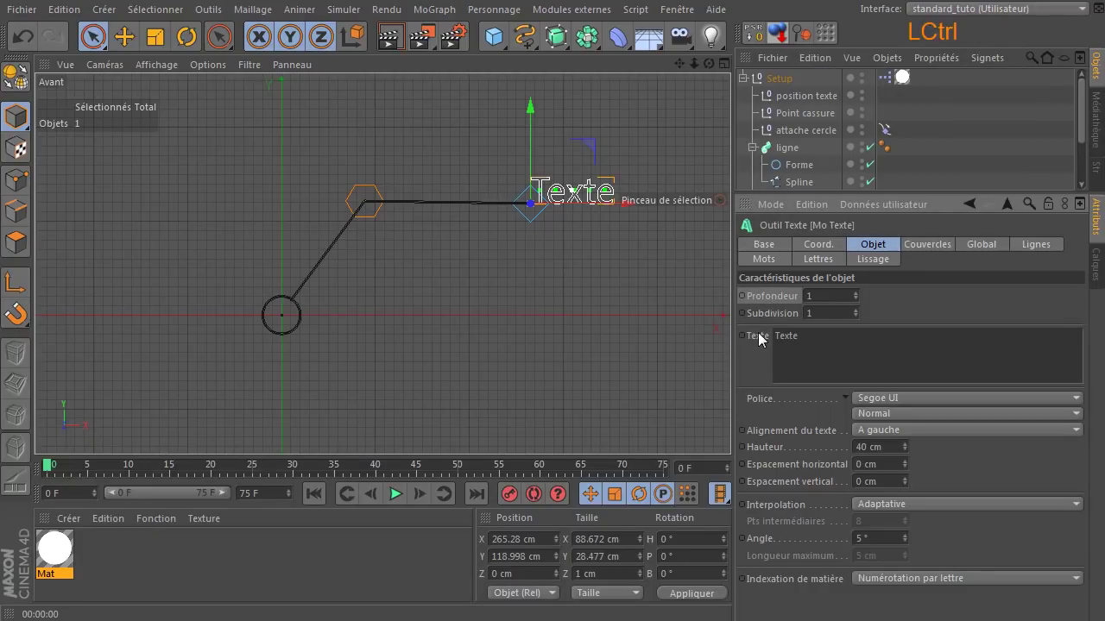
ctrl+click(756, 336)
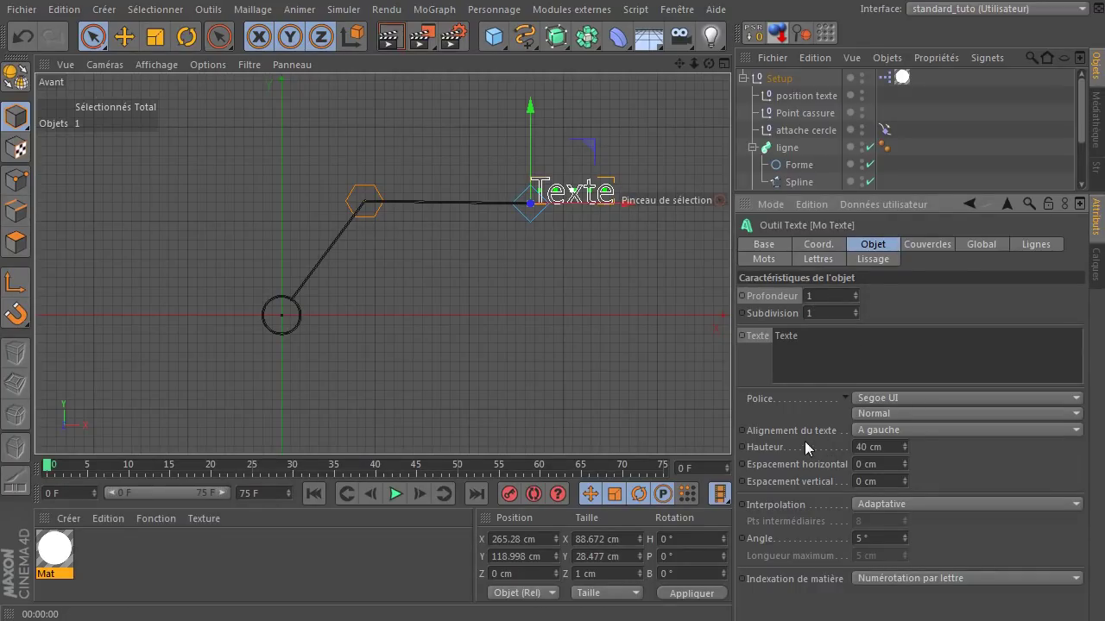
ctrl+click(764, 398)
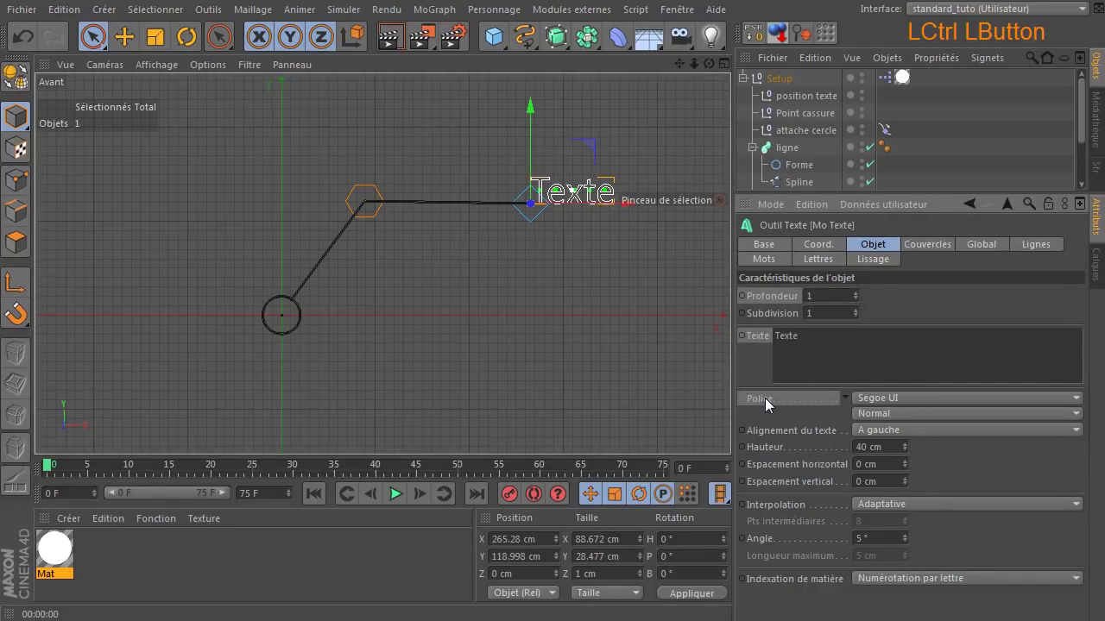
ctrl+click(774, 432)
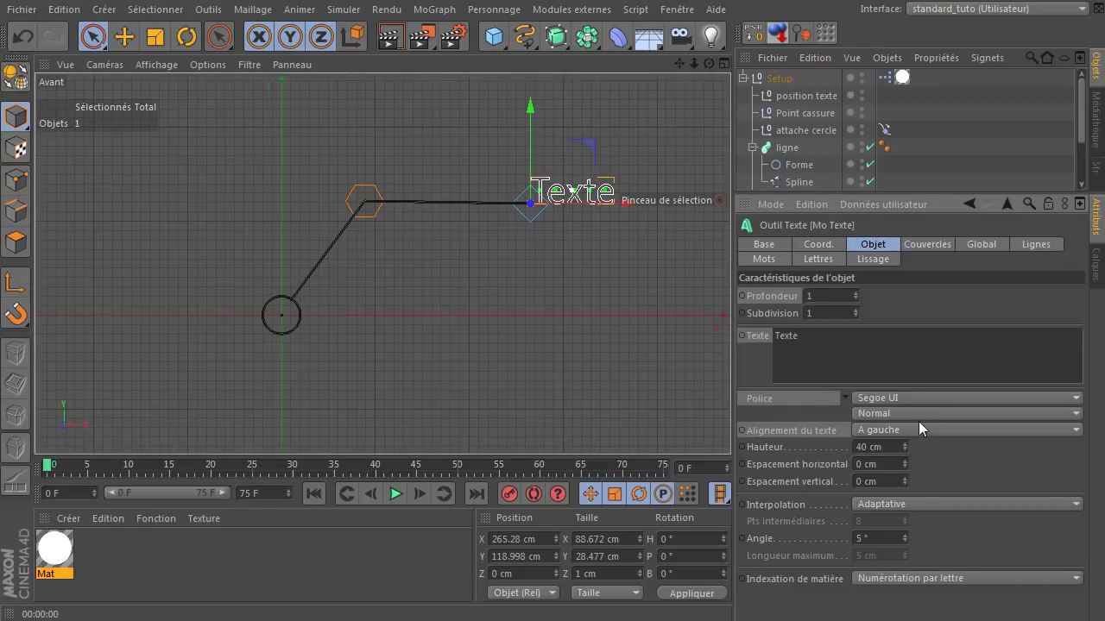
mouse_move(777, 446)
ctrl+mouse_down()
mouse_move(773, 483)
mouse_move(774, 454)
ctrl+mouse_up()
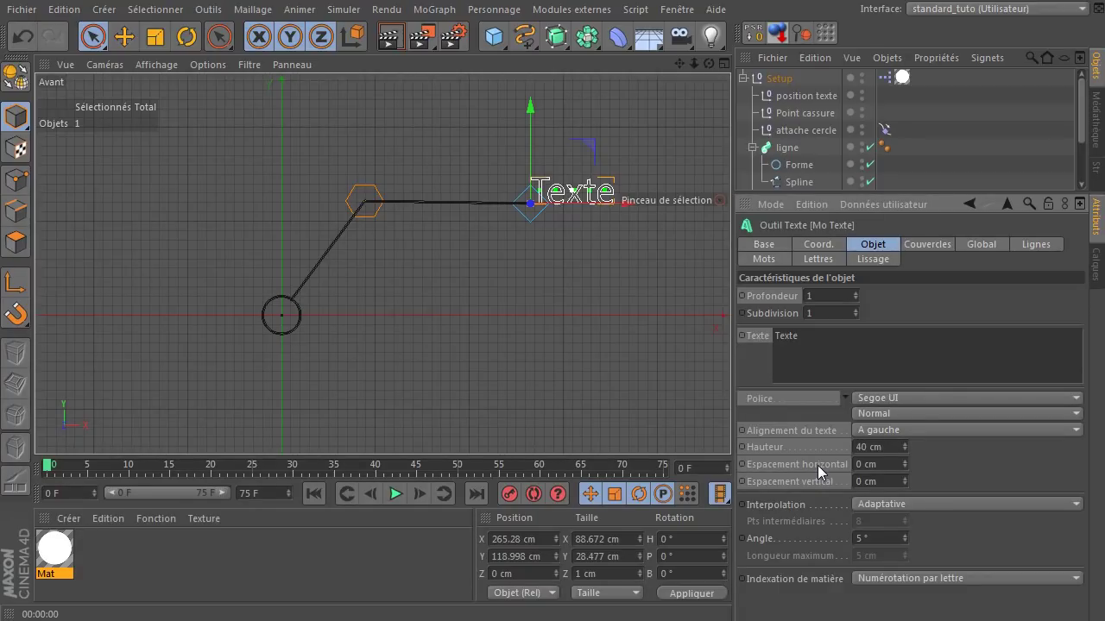
right_click(763, 293)
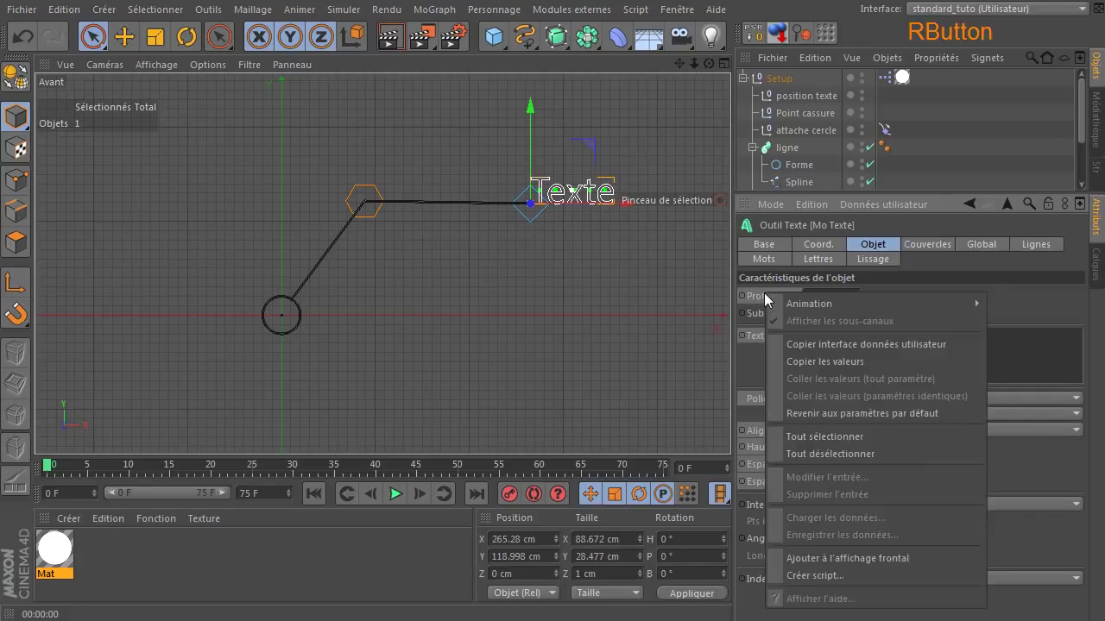
click(809, 344)
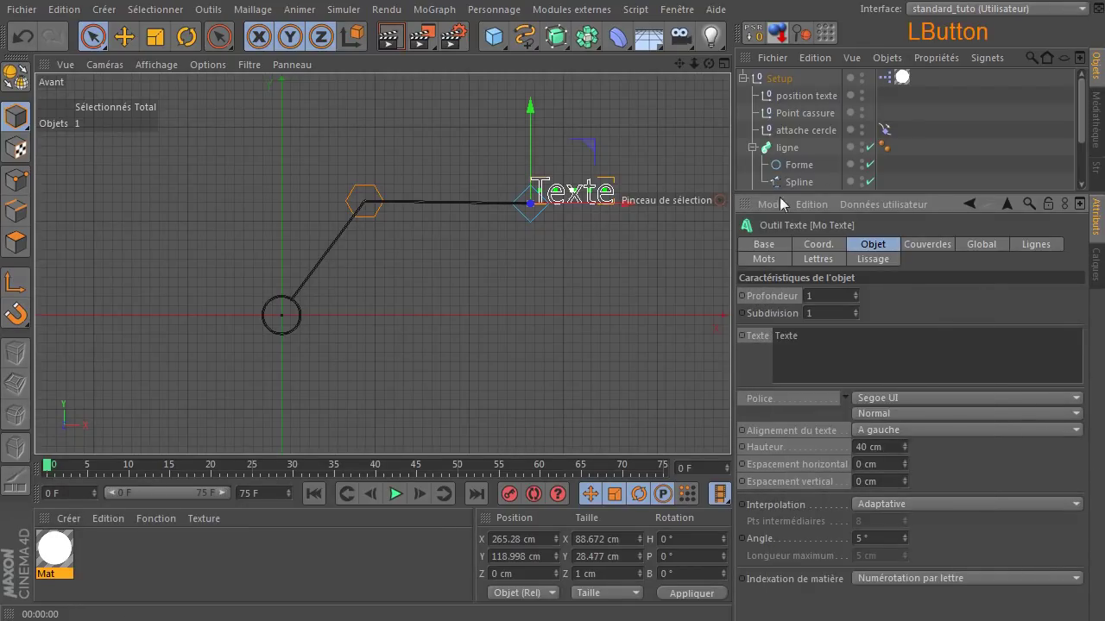
Step: Paste the copied Mo Texte parameter interfaces into the user data of the Setup null
click(775, 82)
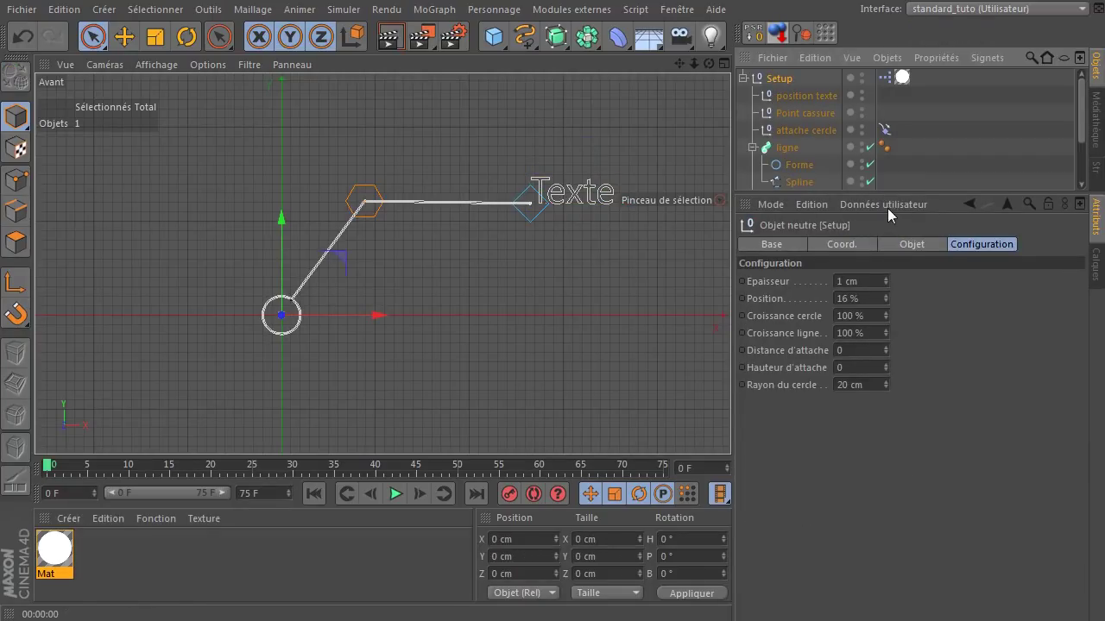
click(885, 207)
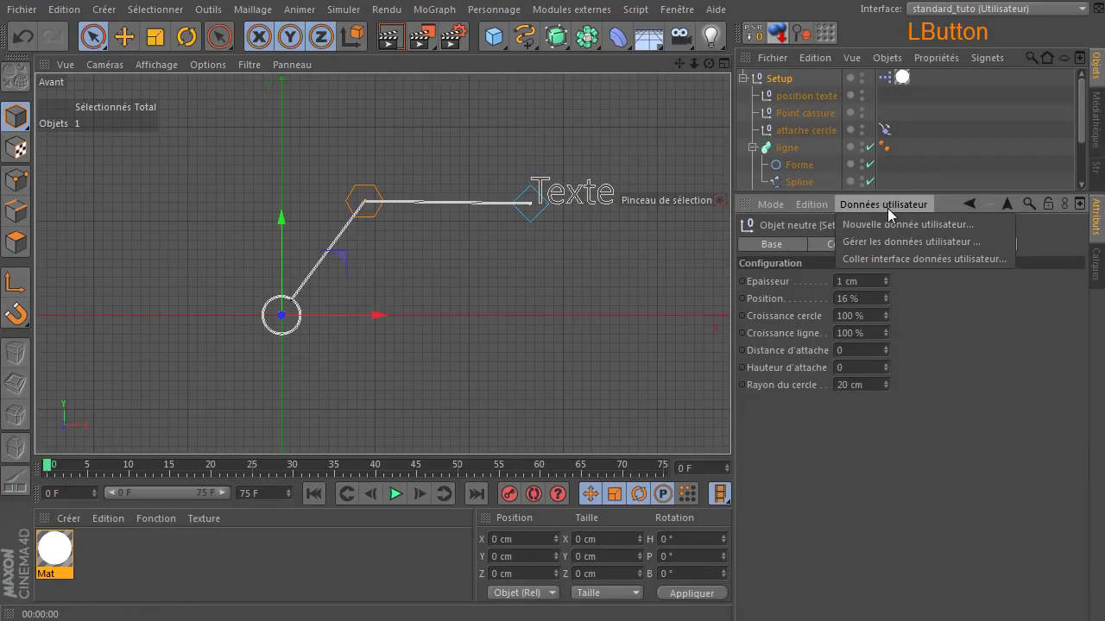
click(868, 258)
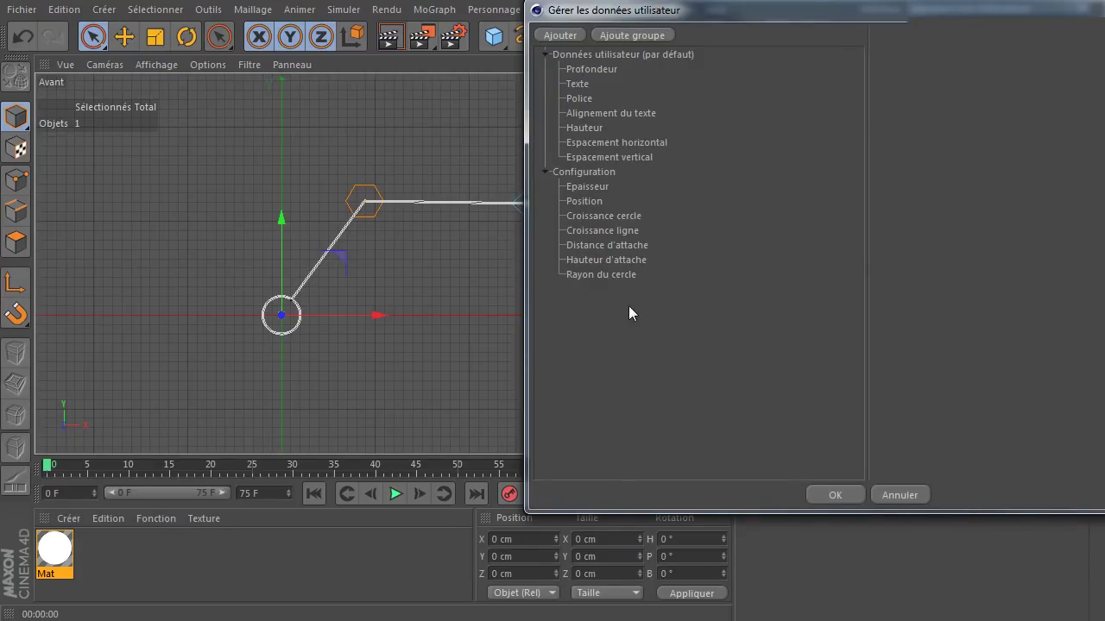
Step: Move the Texte, Profondeur, Police, Alignement du texte, Hauteur and both Espacement entries into the Configuration group of Setup's user data, and confirm
click(575, 84)
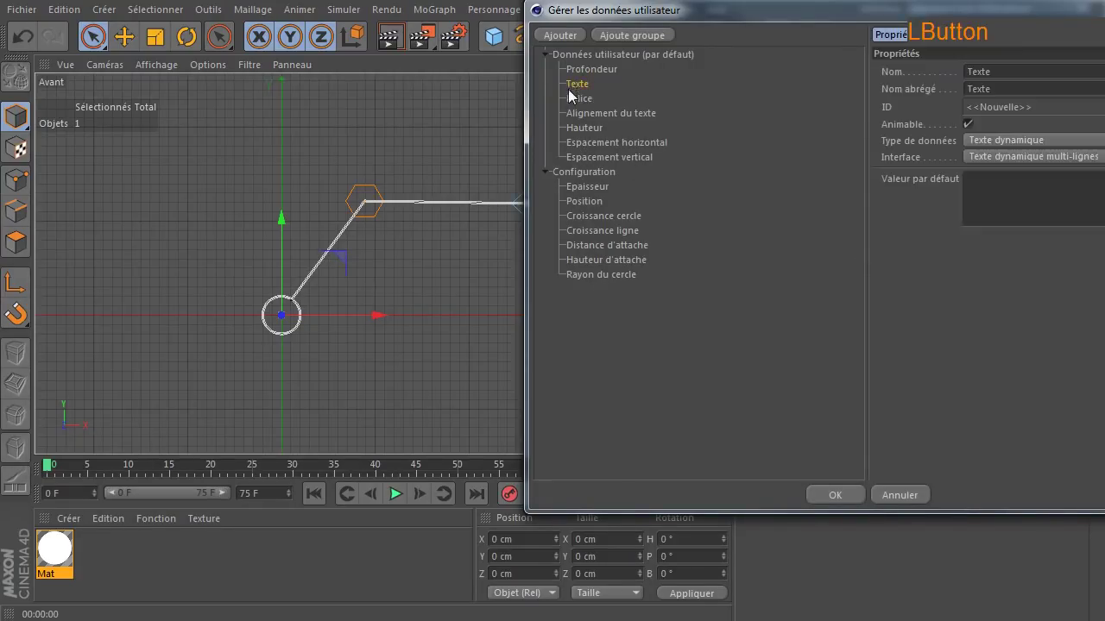
drag(573, 91, 576, 283)
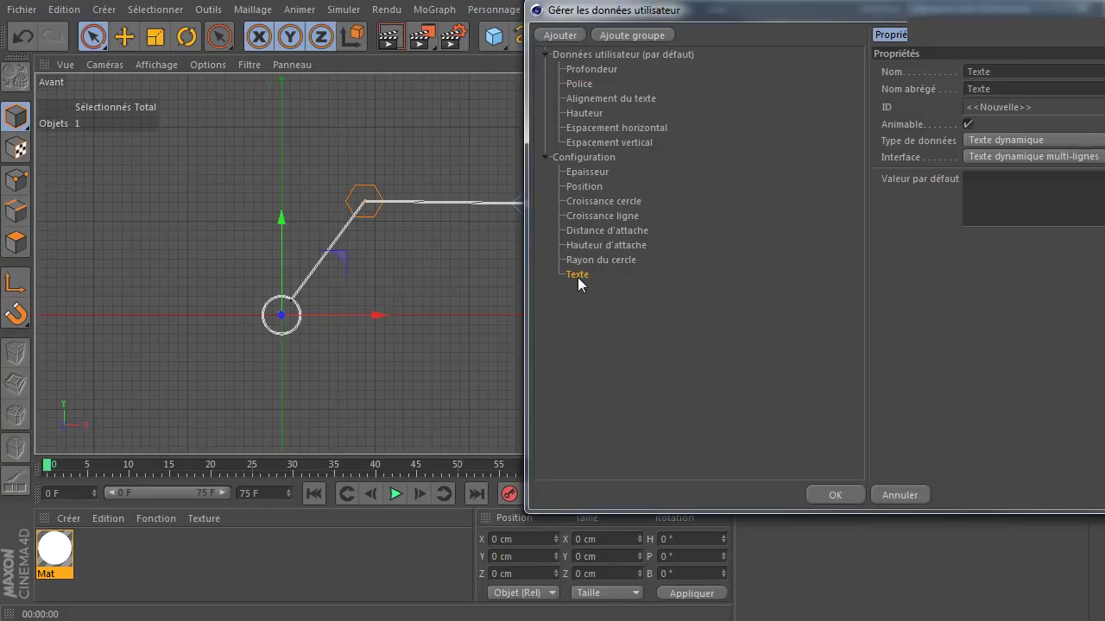
drag(575, 74, 618, 280)
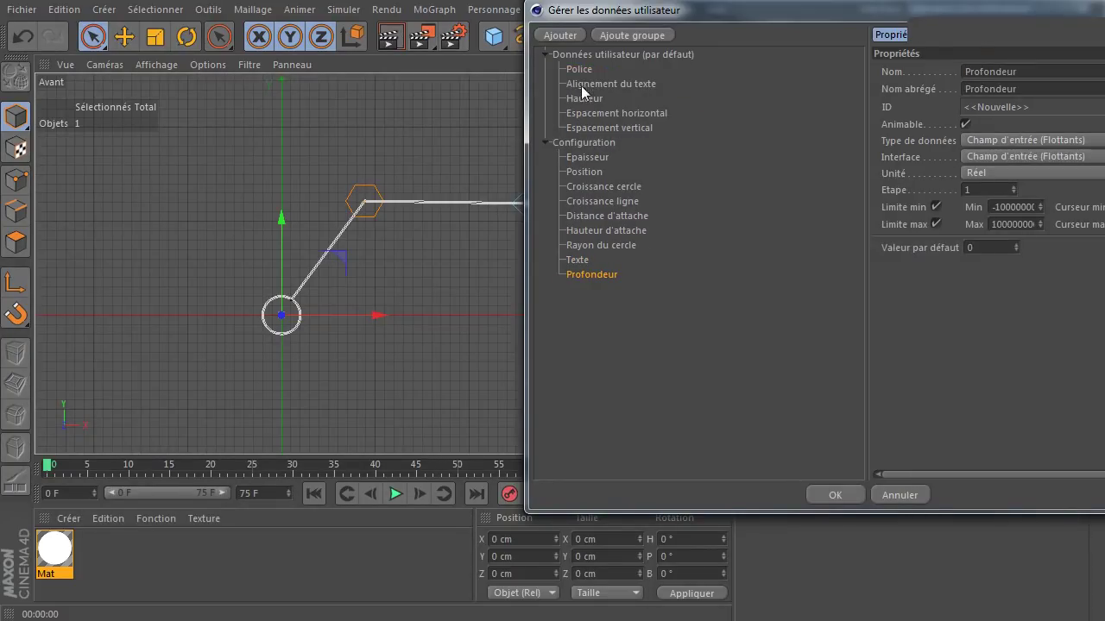
drag(576, 71, 612, 277)
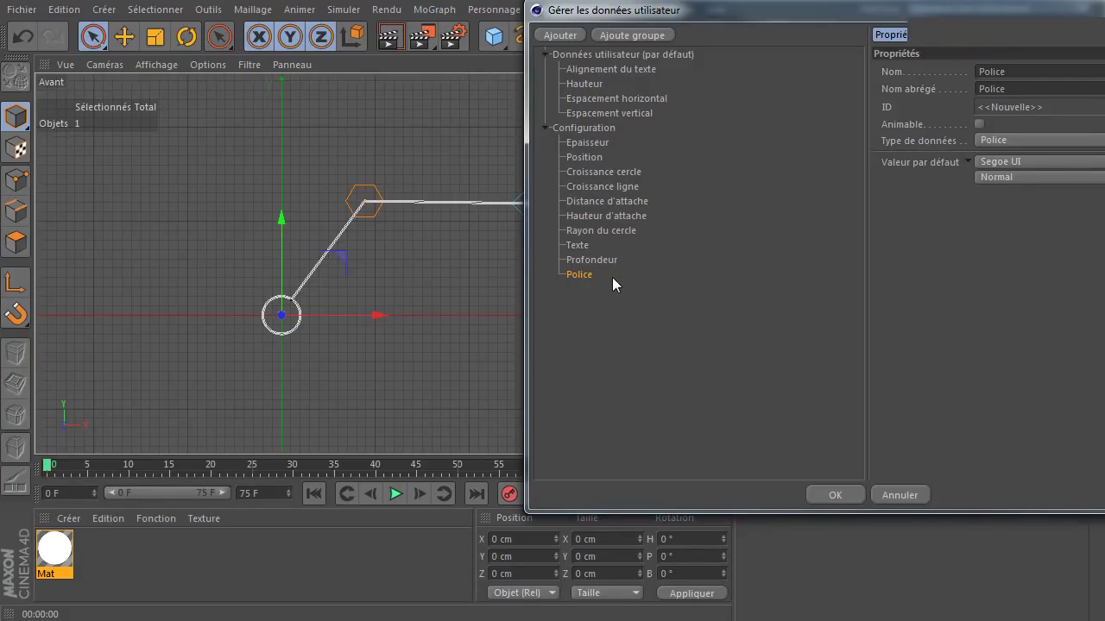
drag(576, 71, 584, 276)
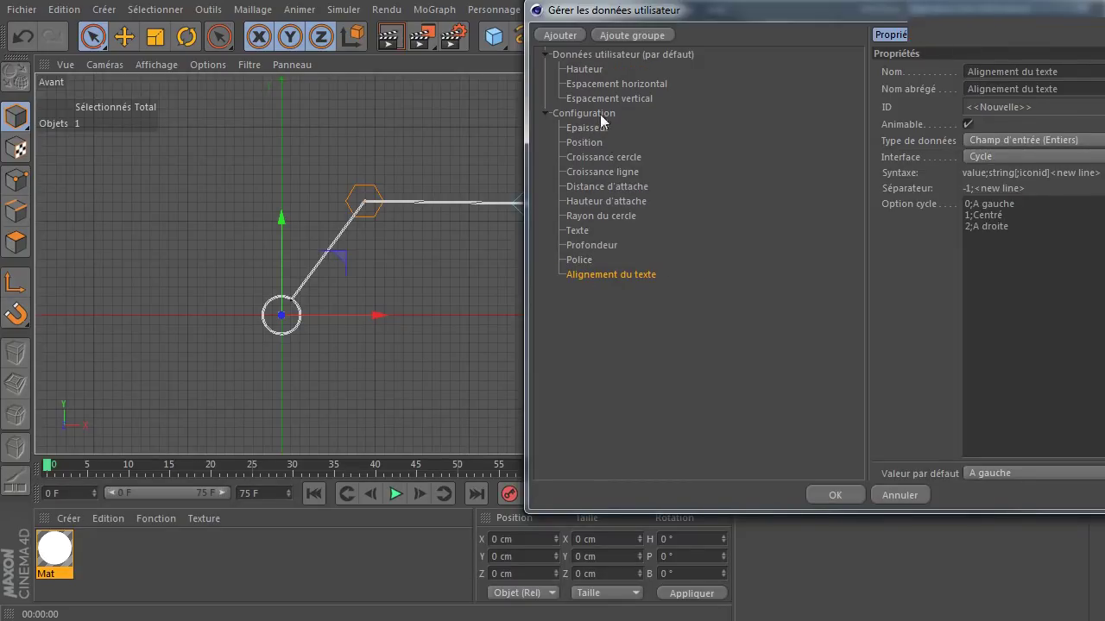
drag(583, 71, 585, 279)
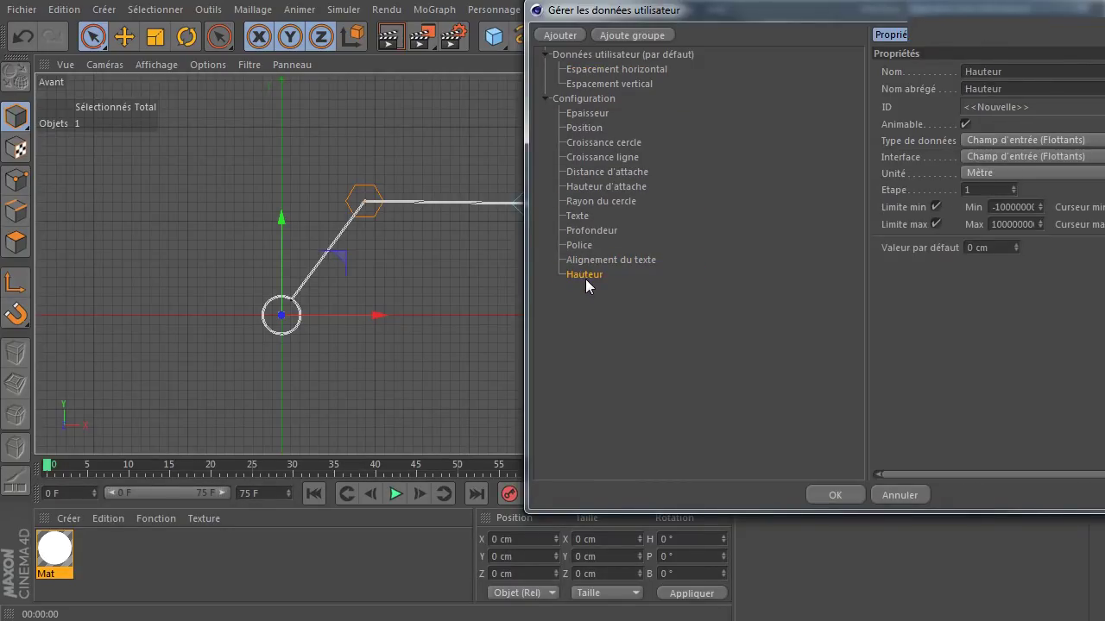
drag(602, 68, 599, 284)
drag(618, 74, 639, 290)
click(835, 495)
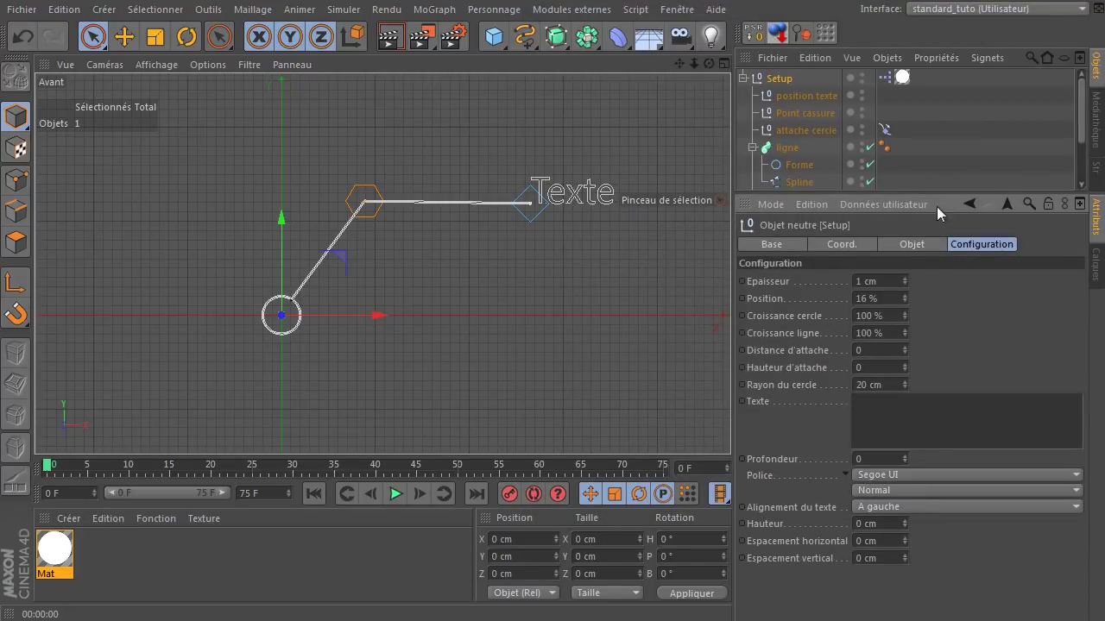
Step: Try Mo Texte's Activé option off and back on, and copy that parameter as a user data interface
drag(799, 197, 799, 335)
click(799, 254)
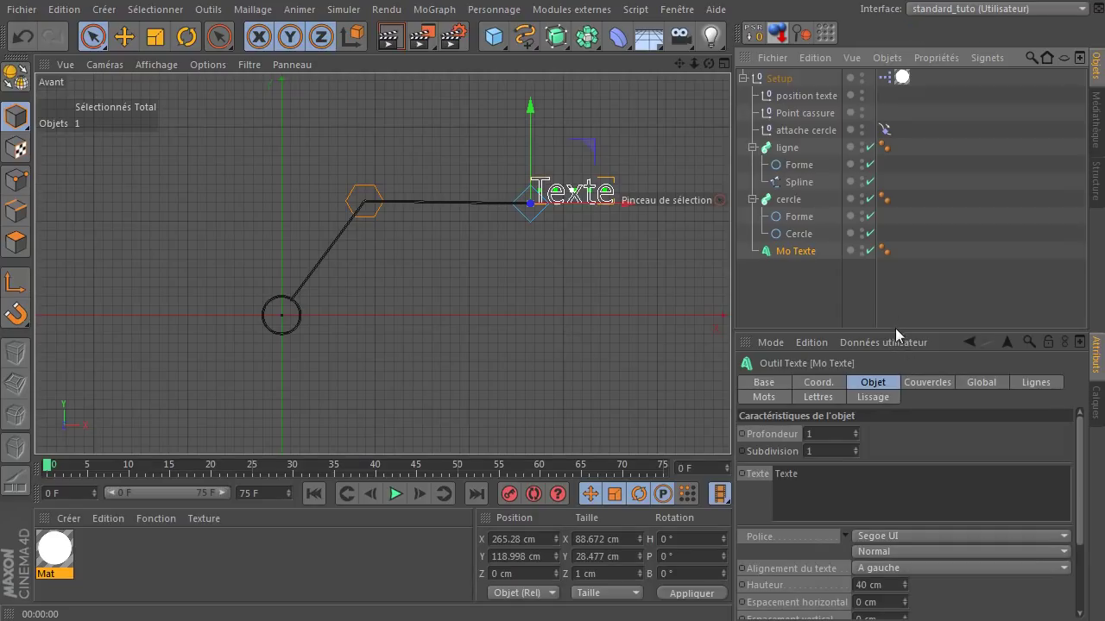
drag(889, 324, 887, 215)
click(762, 267)
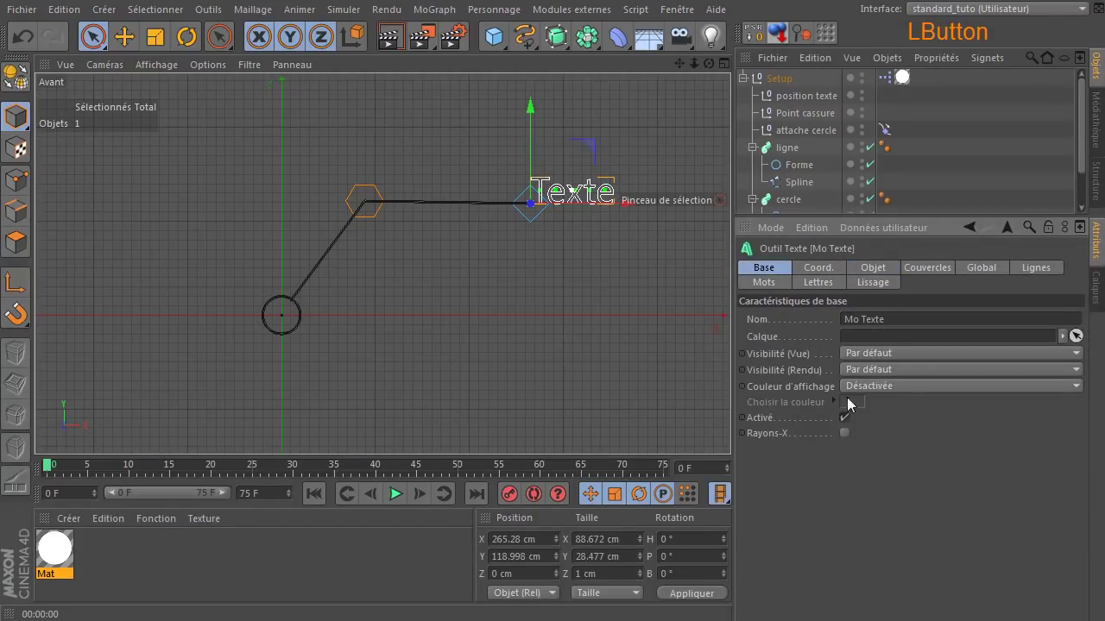
click(758, 417)
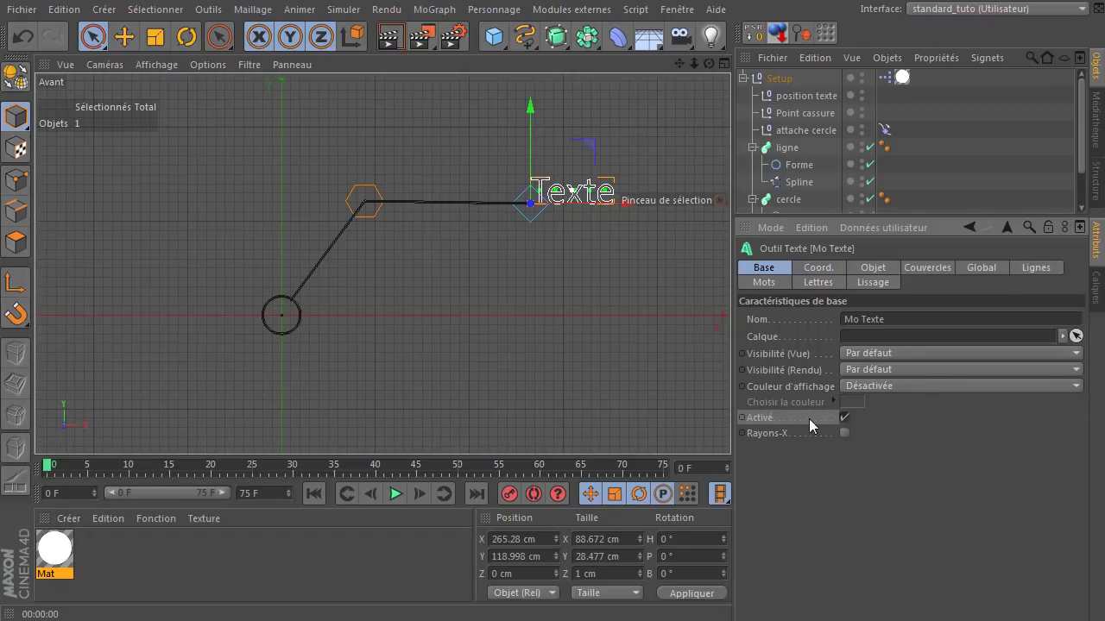
click(844, 417)
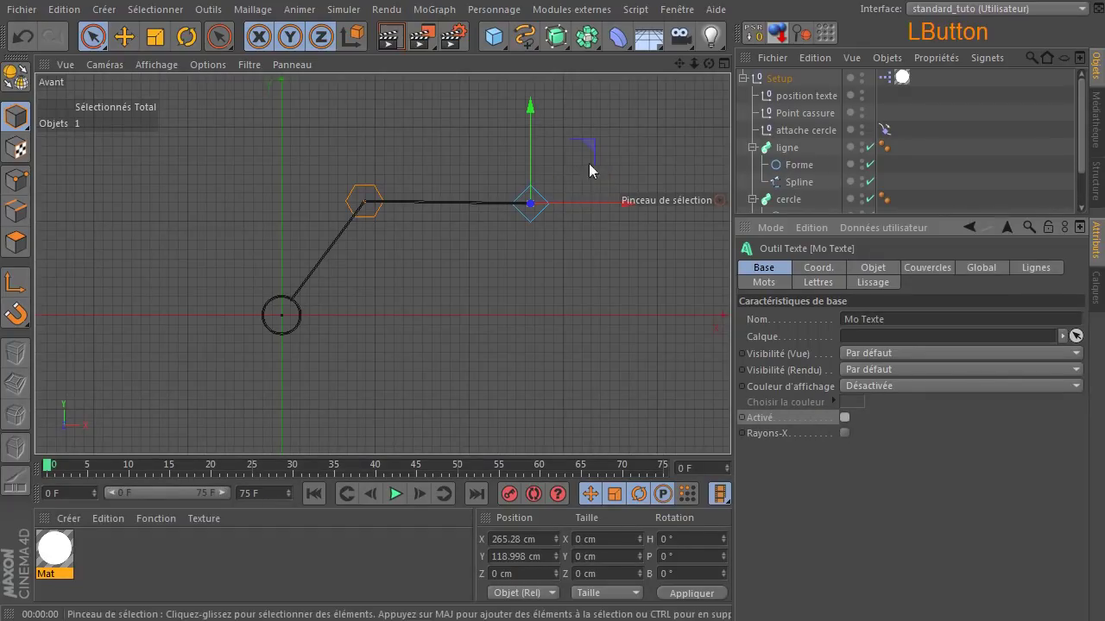
click(844, 418)
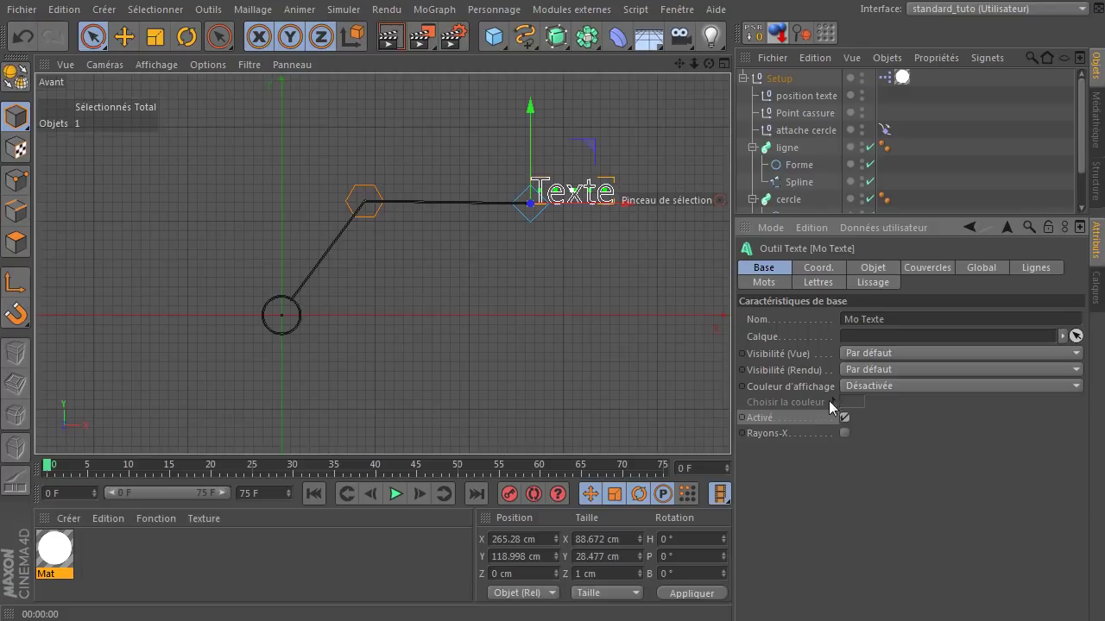
click(770, 420)
right_click(775, 426)
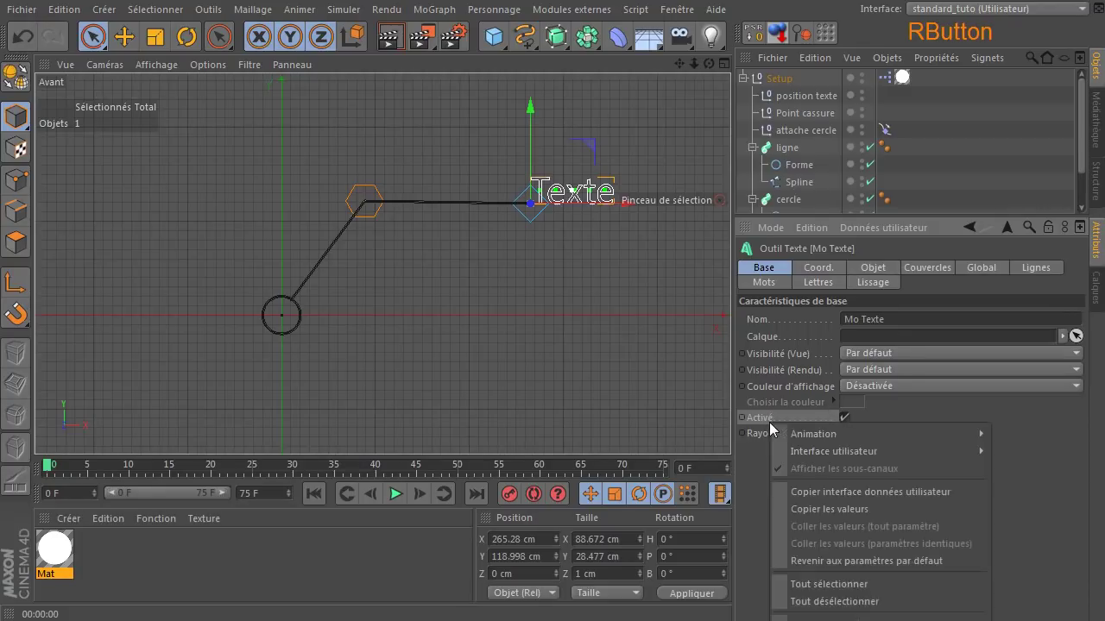
click(840, 493)
Step: Paste the Activé interface into Setup's user data and place it at the end of the Configuration group
click(784, 79)
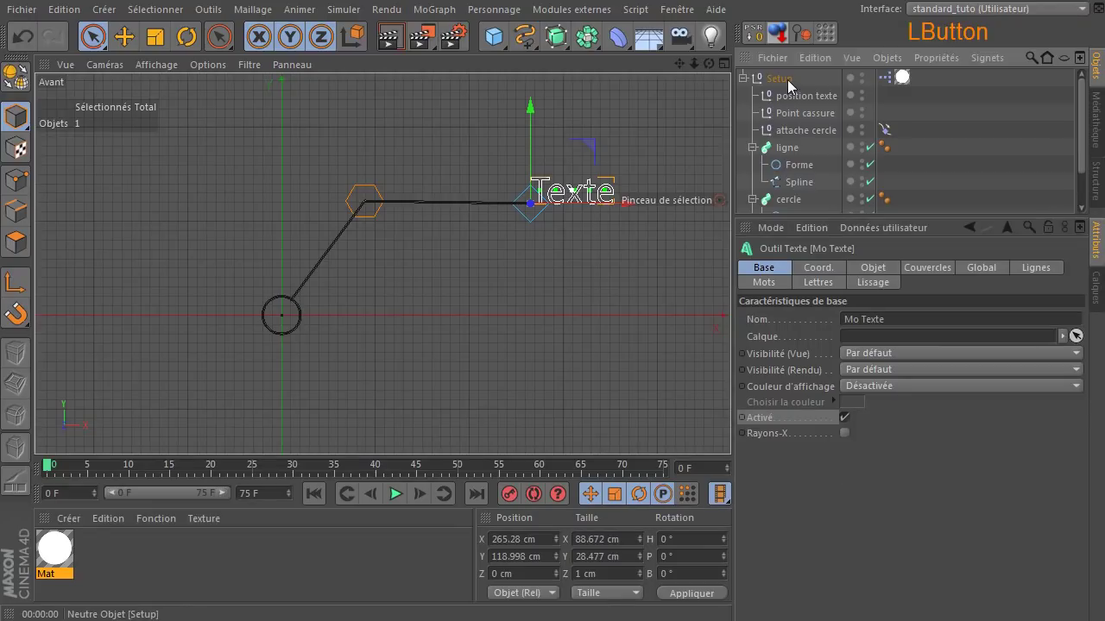
click(909, 228)
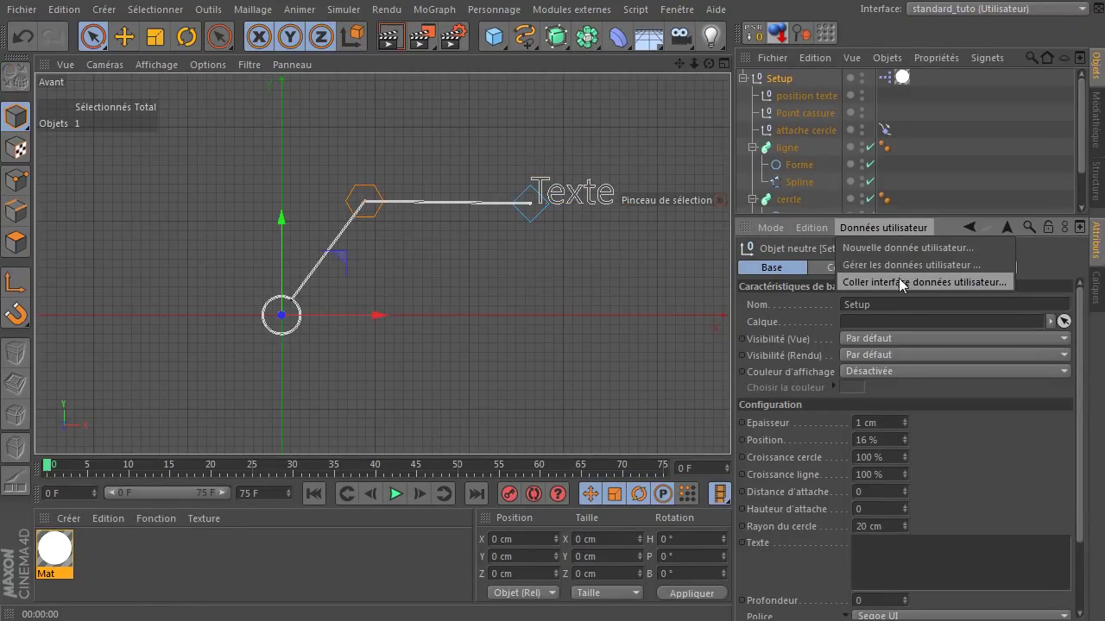
click(906, 265)
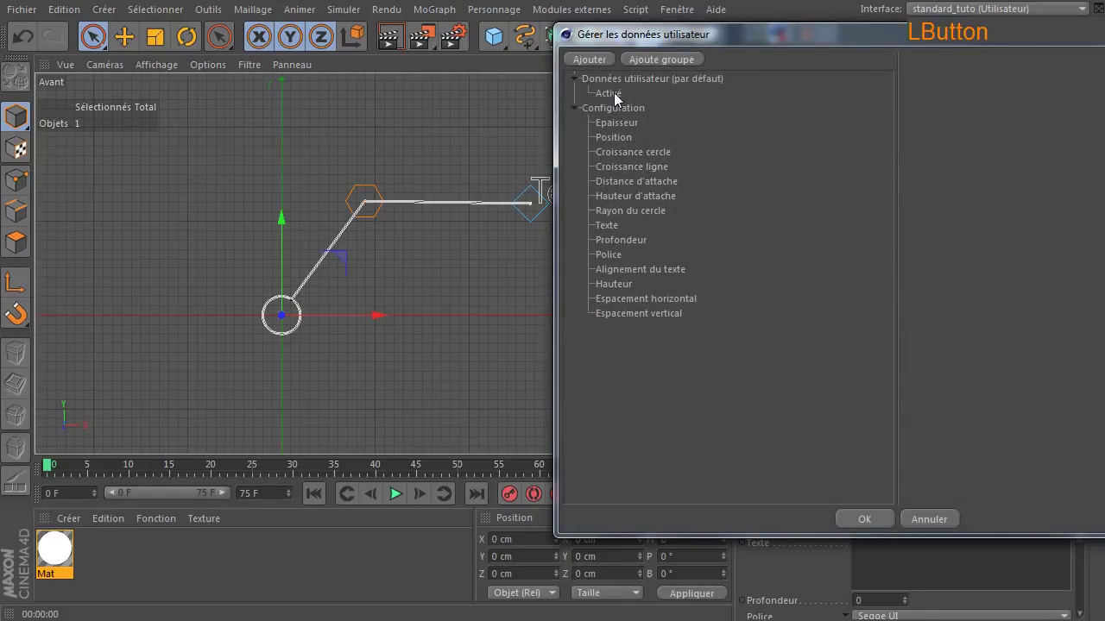
click(613, 94)
drag(615, 100, 639, 314)
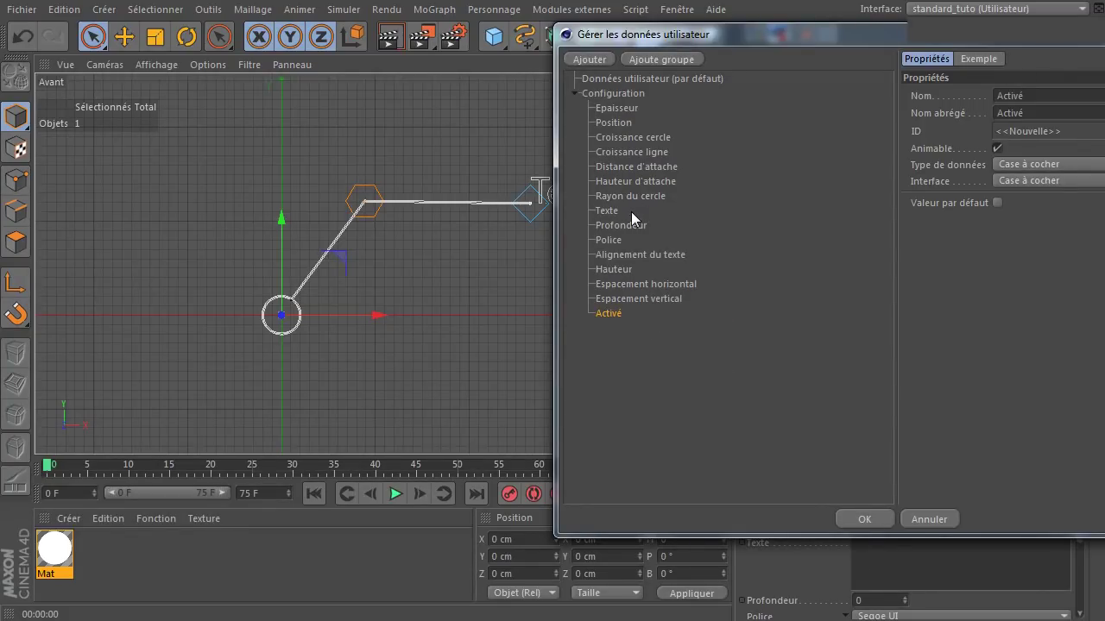
click(864, 519)
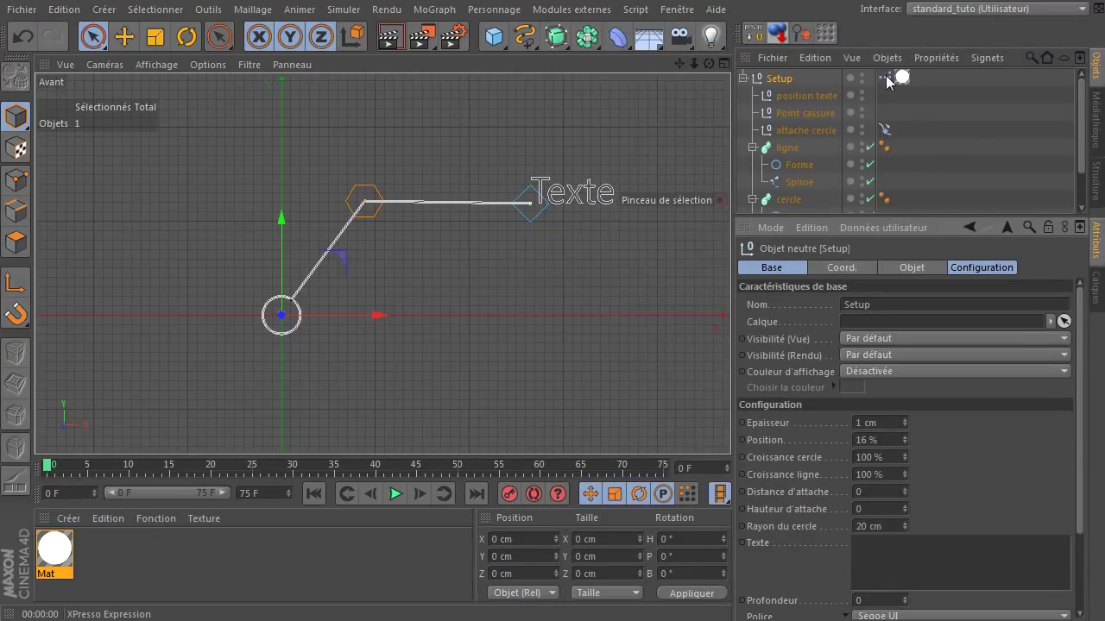
Step: Open Setup's XPresso expression and add Texte and Profondeur output ports to the Setup node
double_click(886, 77)
mouse_move(499, 65)
mouse_down()
mouse_move(492, 30)
mouse_move(491, 57)
mouse_up()
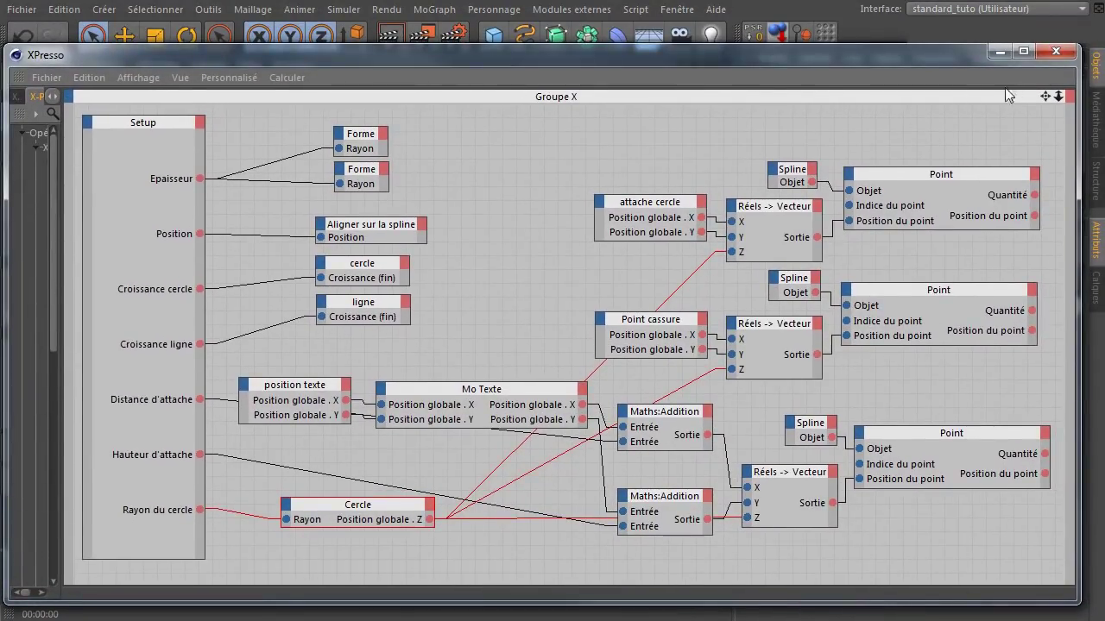
click(199, 121)
mouse_move(235, 167)
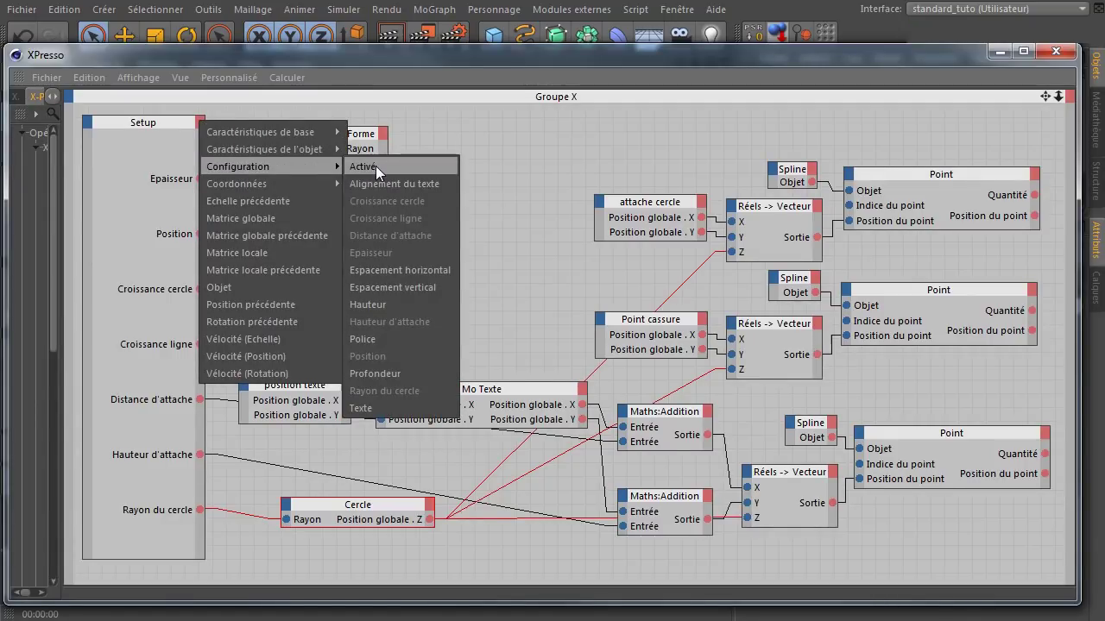
click(384, 407)
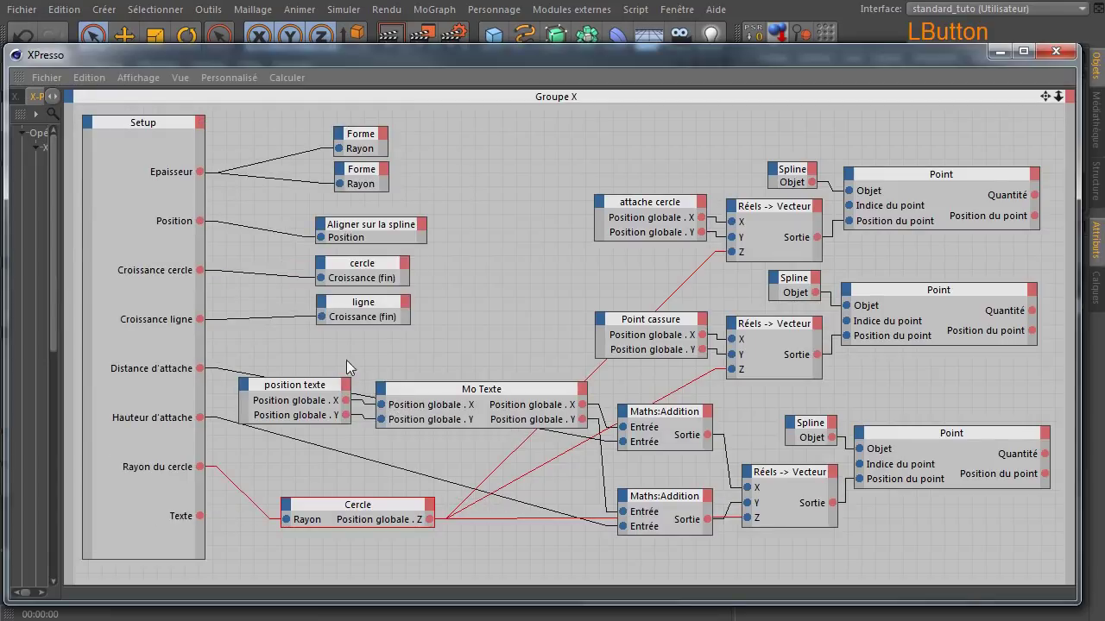
click(200, 122)
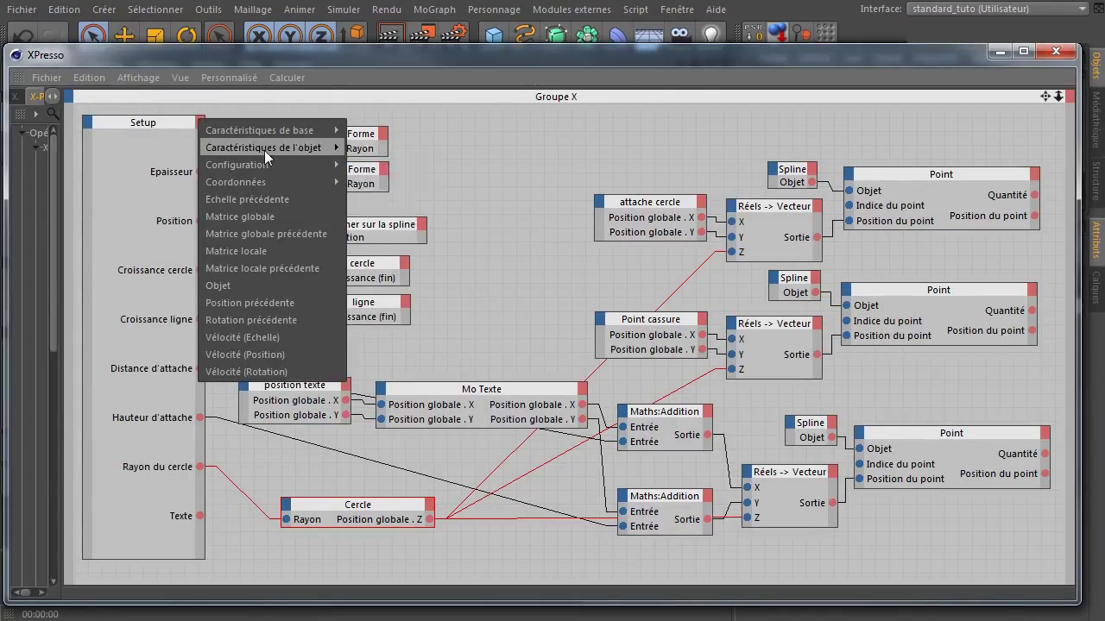
mouse_move(266, 164)
click(399, 369)
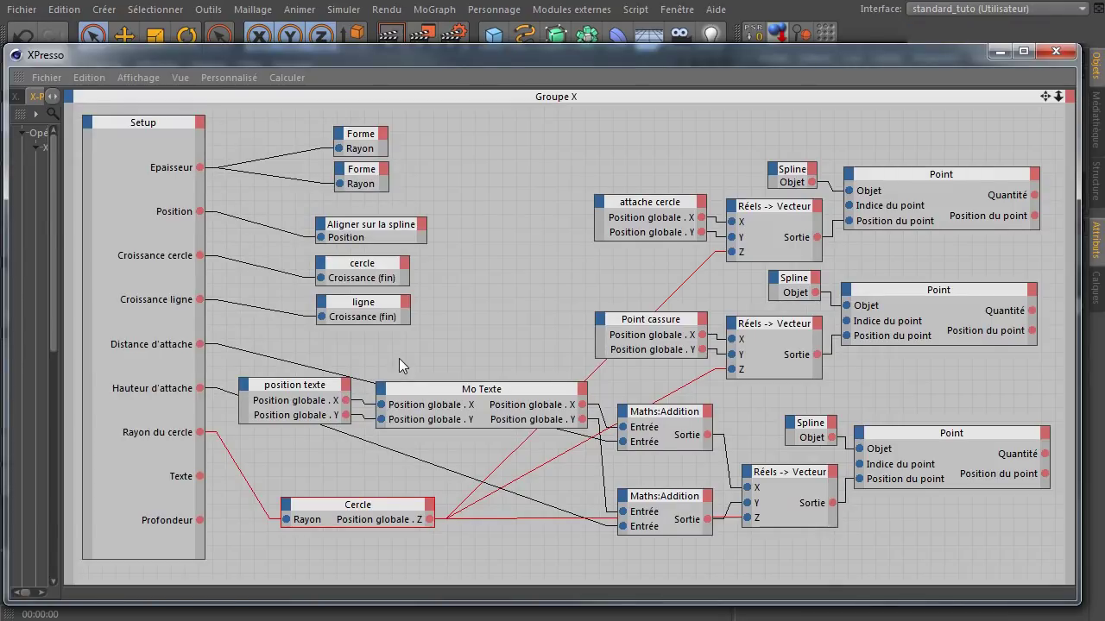
Step: Add Police and Alignement du texte output ports to the Setup node
click(200, 127)
mouse_move(255, 176)
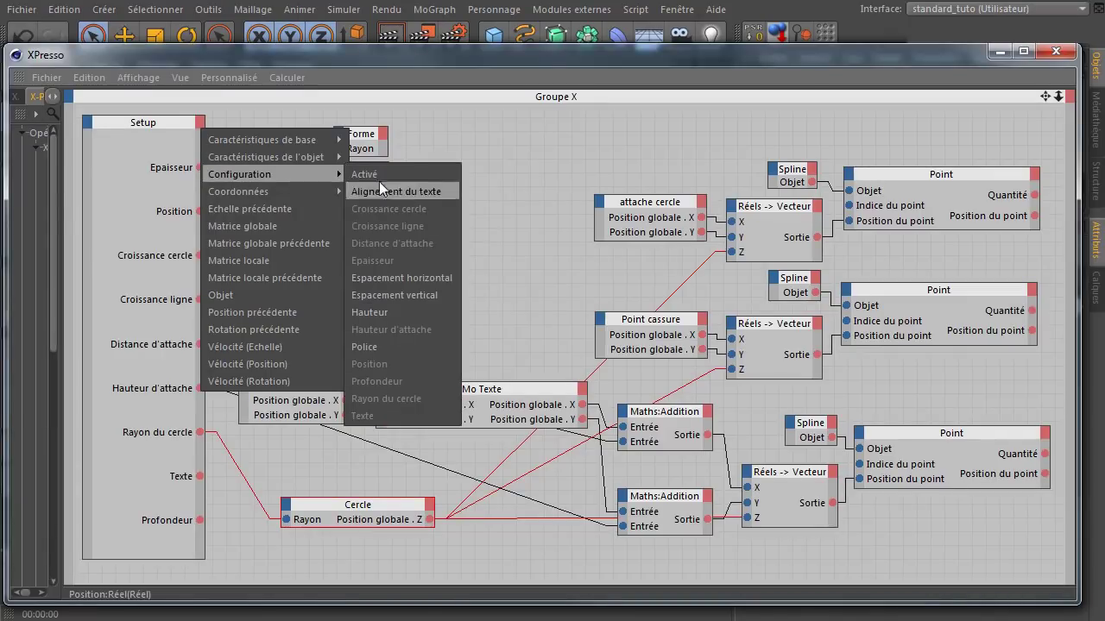
click(385, 346)
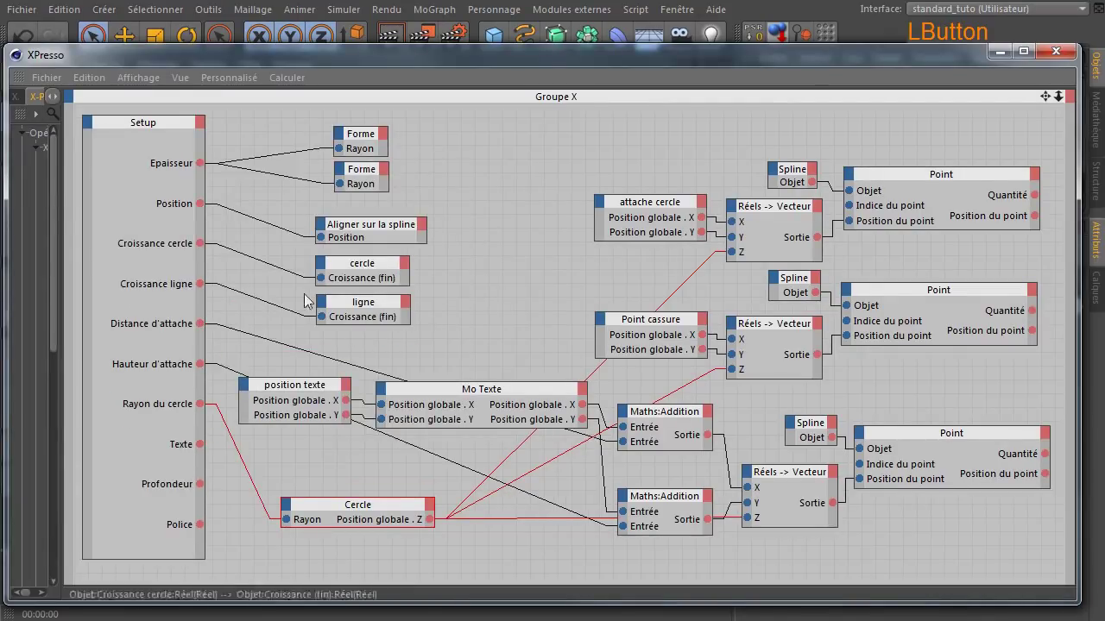
click(199, 128)
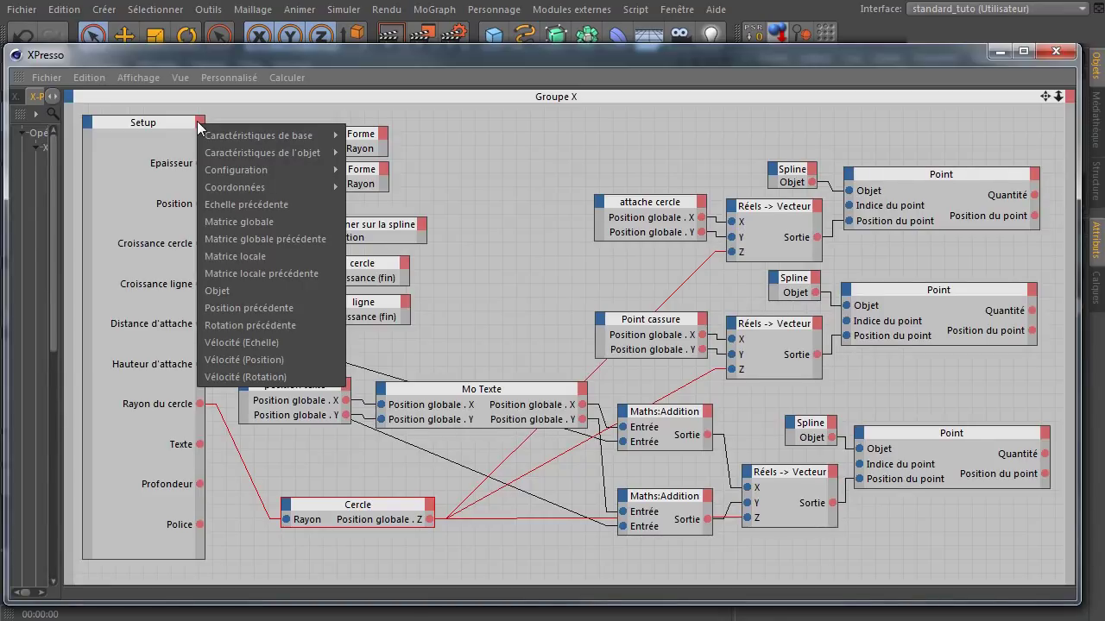
mouse_move(278, 172)
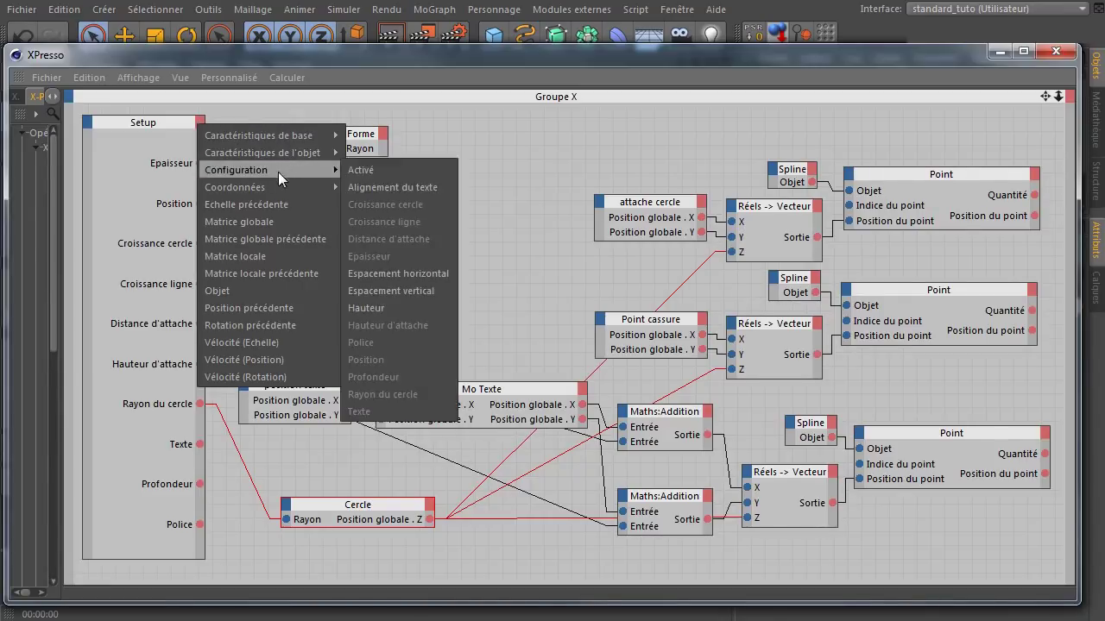
click(415, 190)
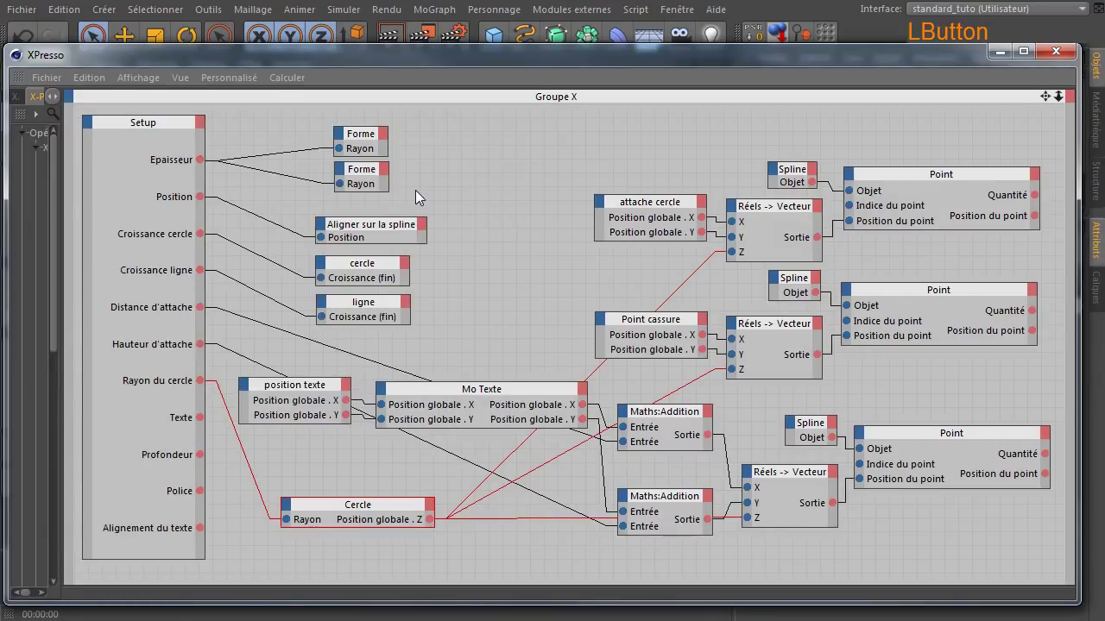
Step: Add Hauteur and Espacement horizontal output ports to the Setup node
click(199, 126)
mouse_move(262, 167)
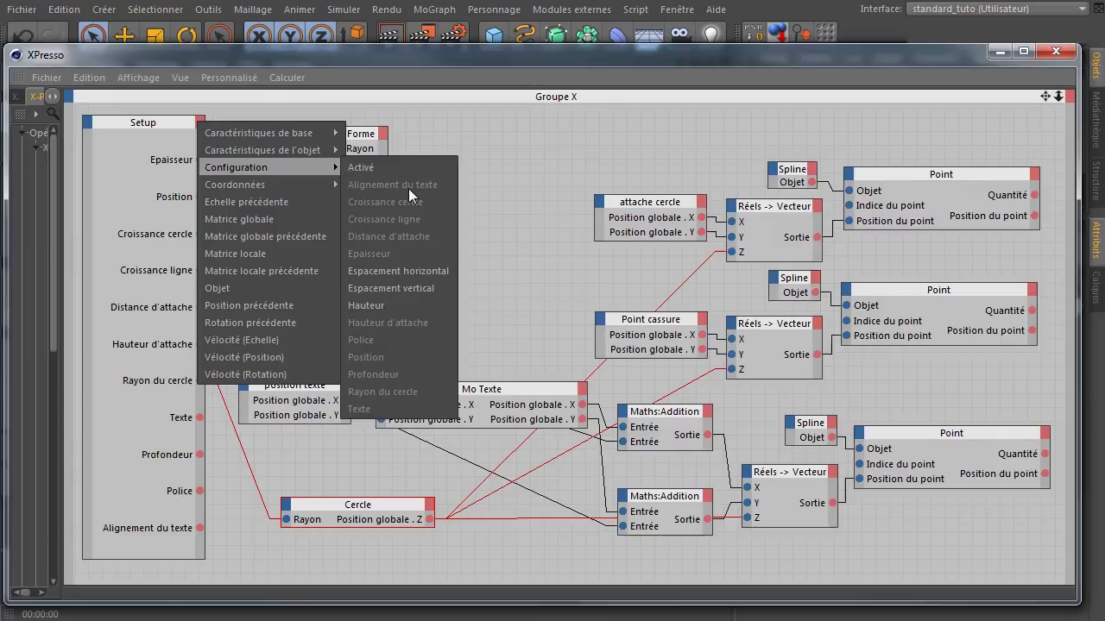
click(405, 305)
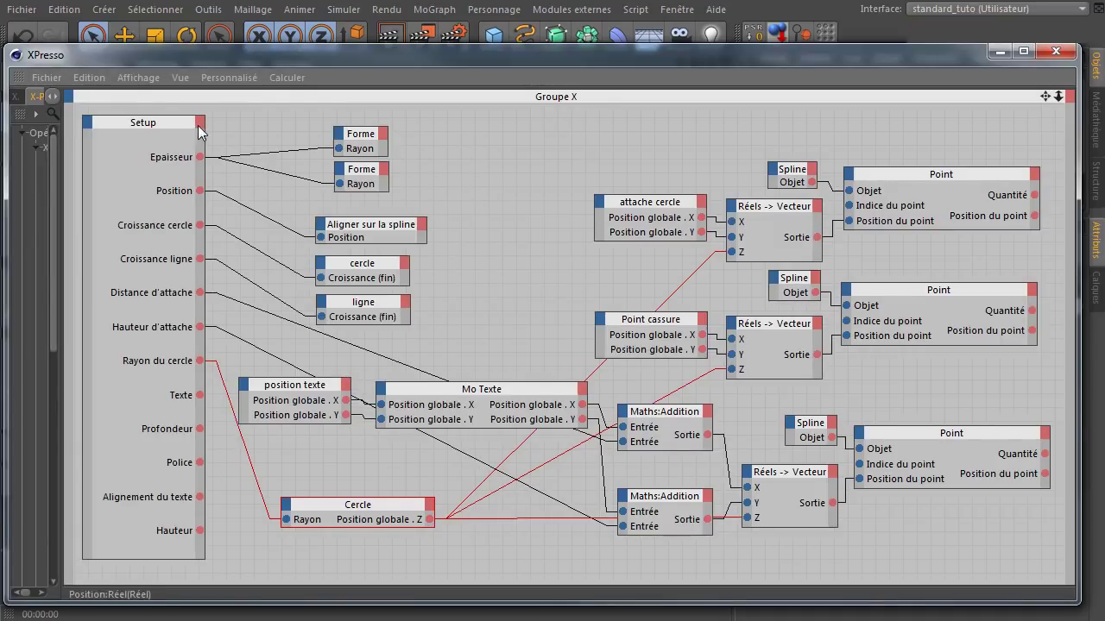
click(200, 124)
mouse_move(260, 172)
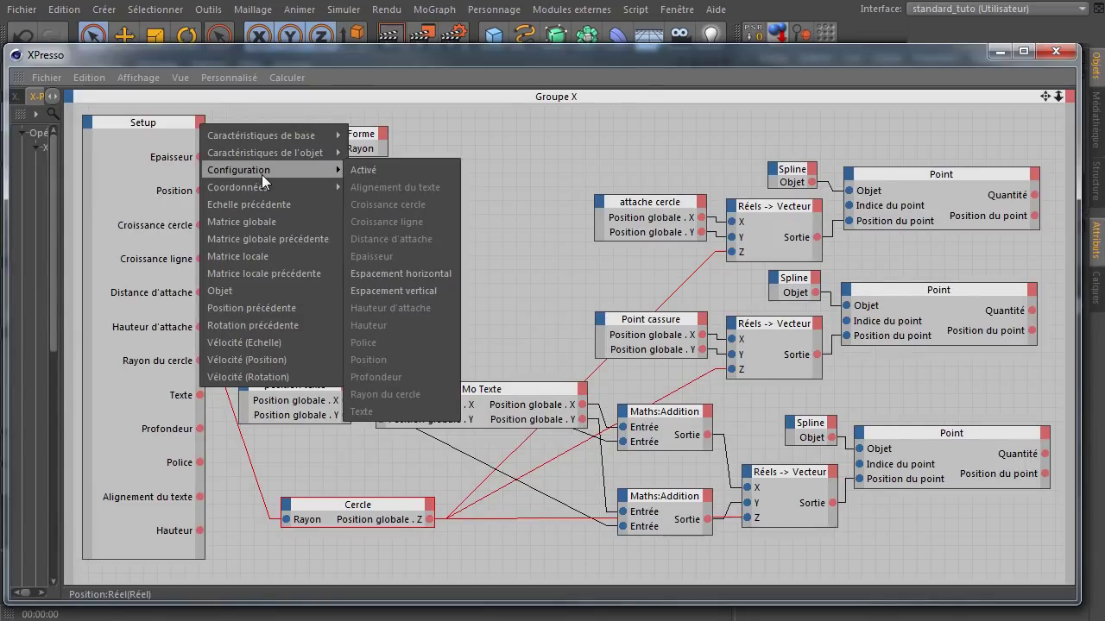
click(447, 273)
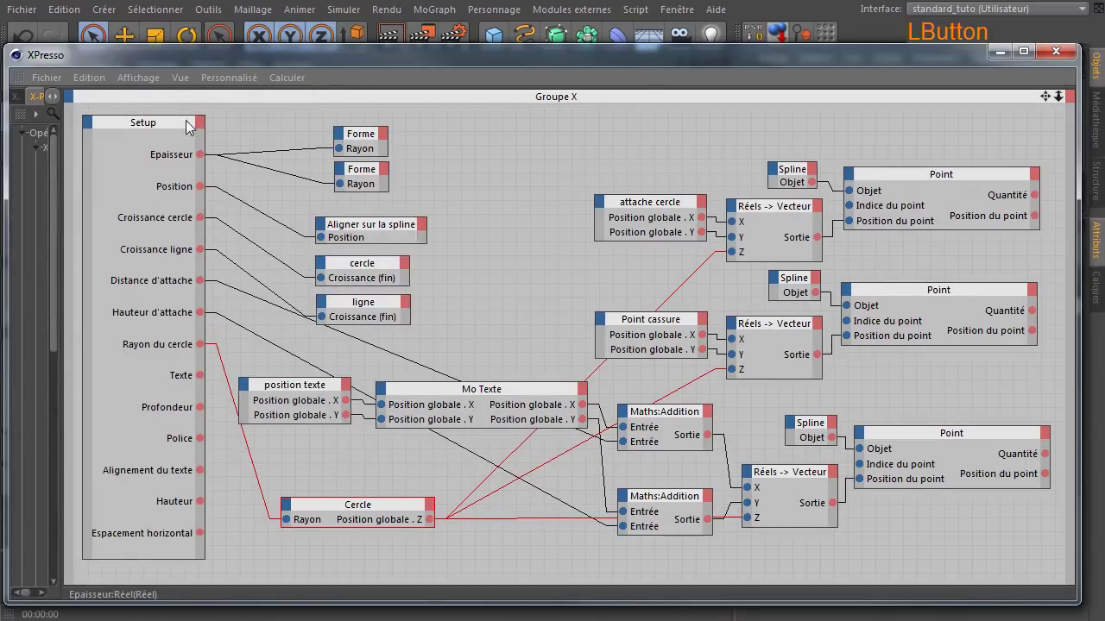
Step: Add Espacement vertical and Activé output ports to the Setup node
click(200, 125)
mouse_move(232, 171)
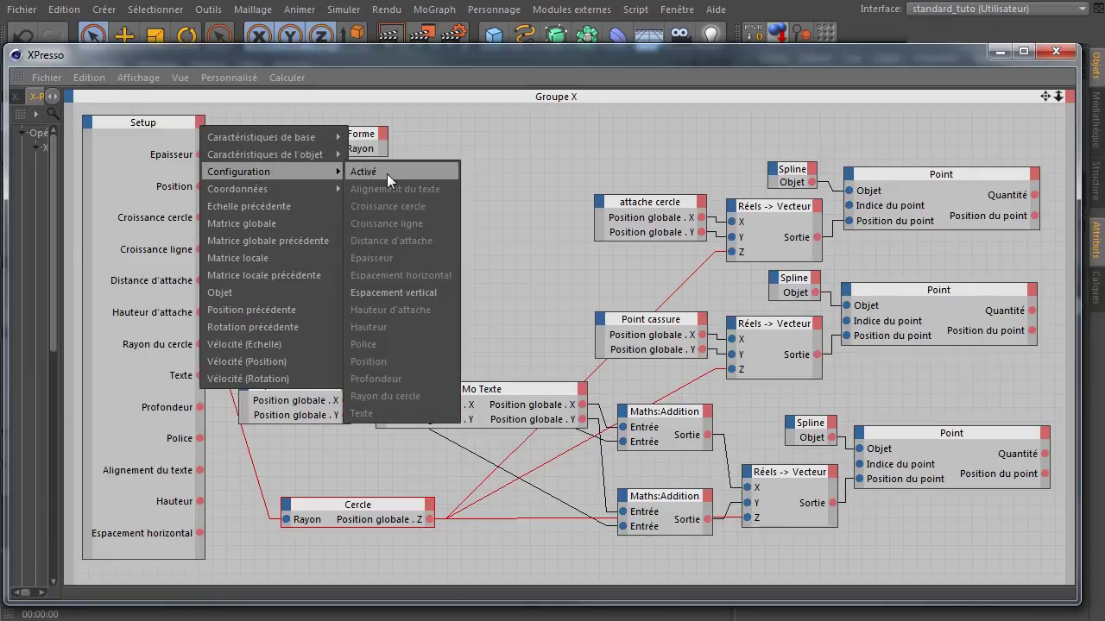
click(405, 293)
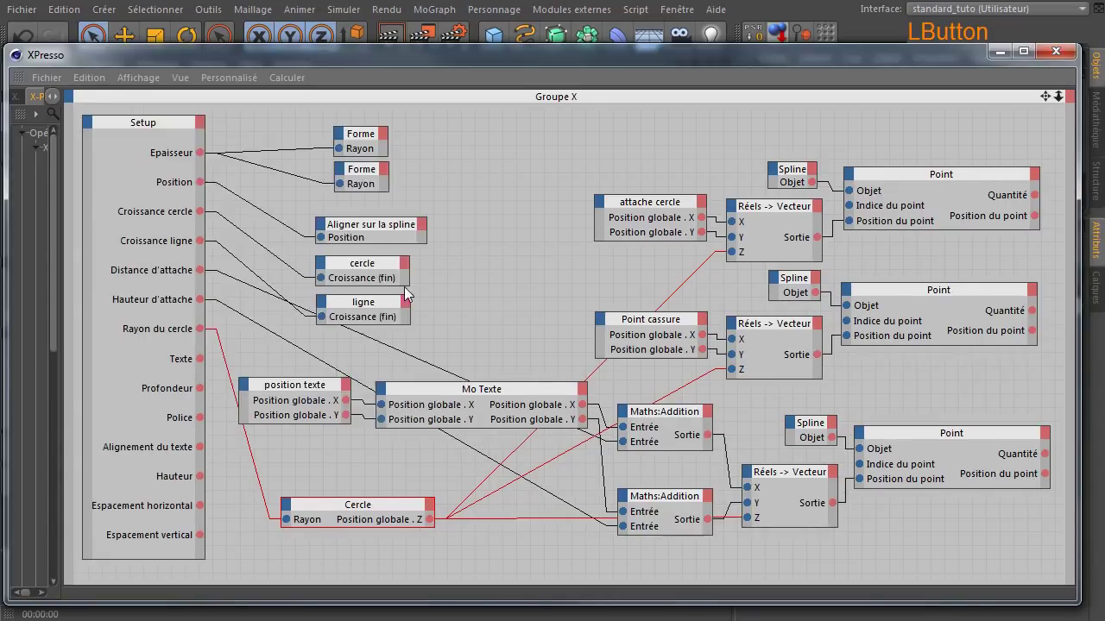
click(201, 122)
mouse_move(303, 166)
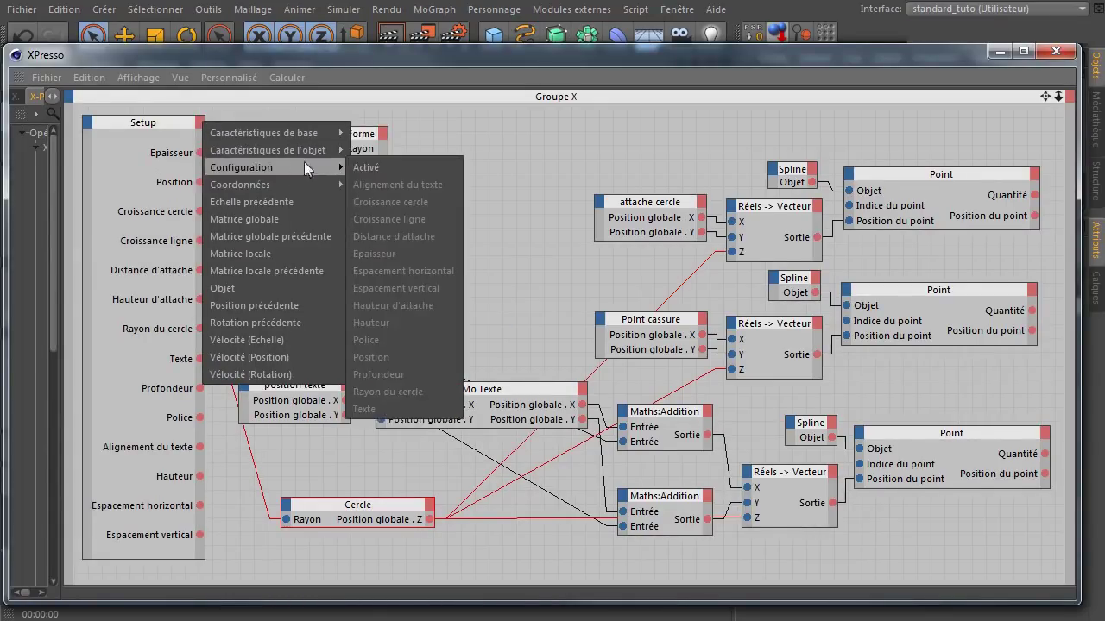
click(366, 167)
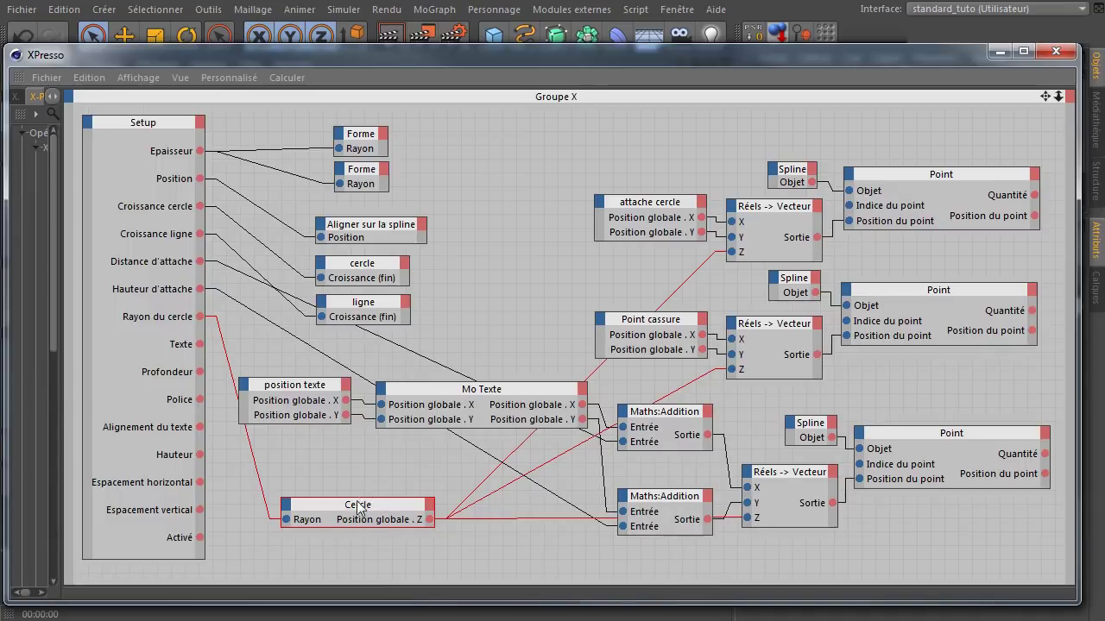
Step: Rearrange the Cercle, position texte and Mo Texte nodes, and enlarge the Mo Texte node to make room for more ports
drag(358, 506, 355, 343)
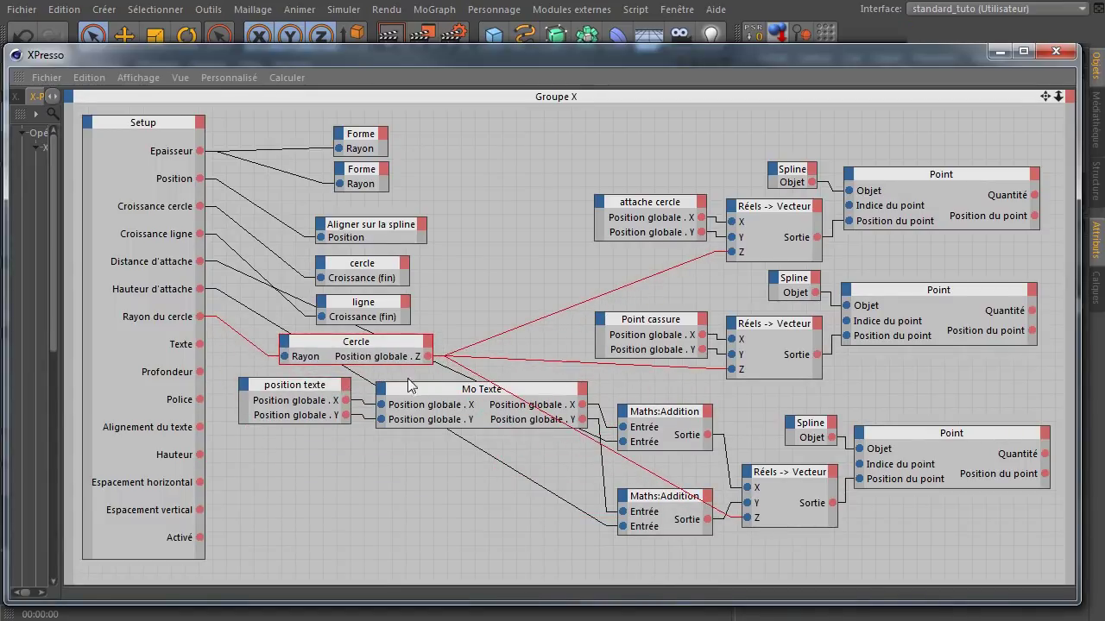
drag(309, 495, 433, 415)
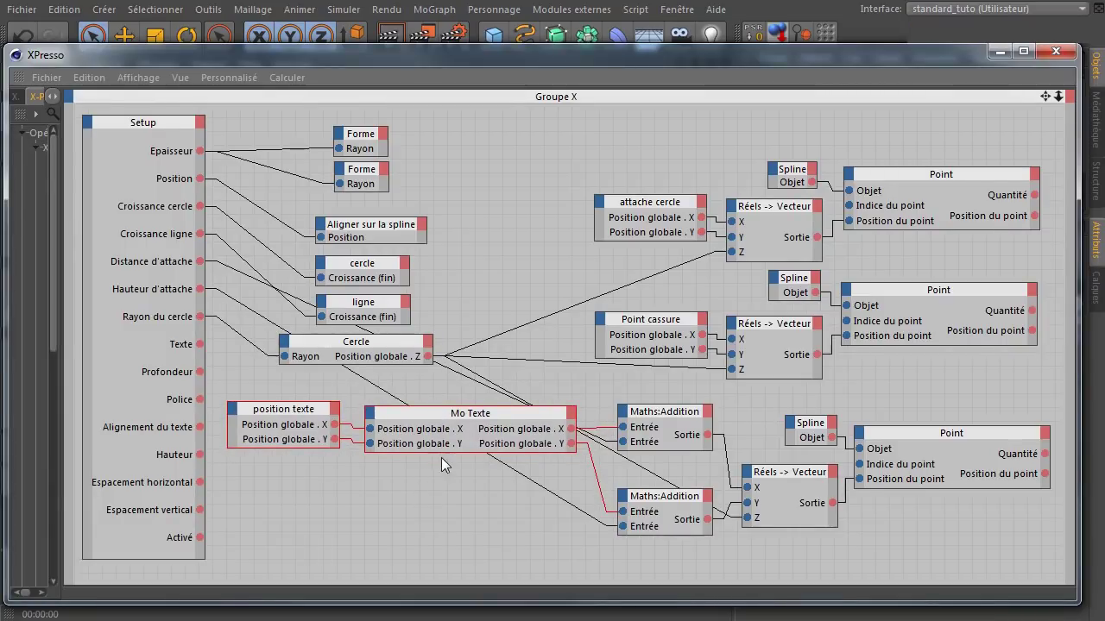
click(440, 474)
click(450, 449)
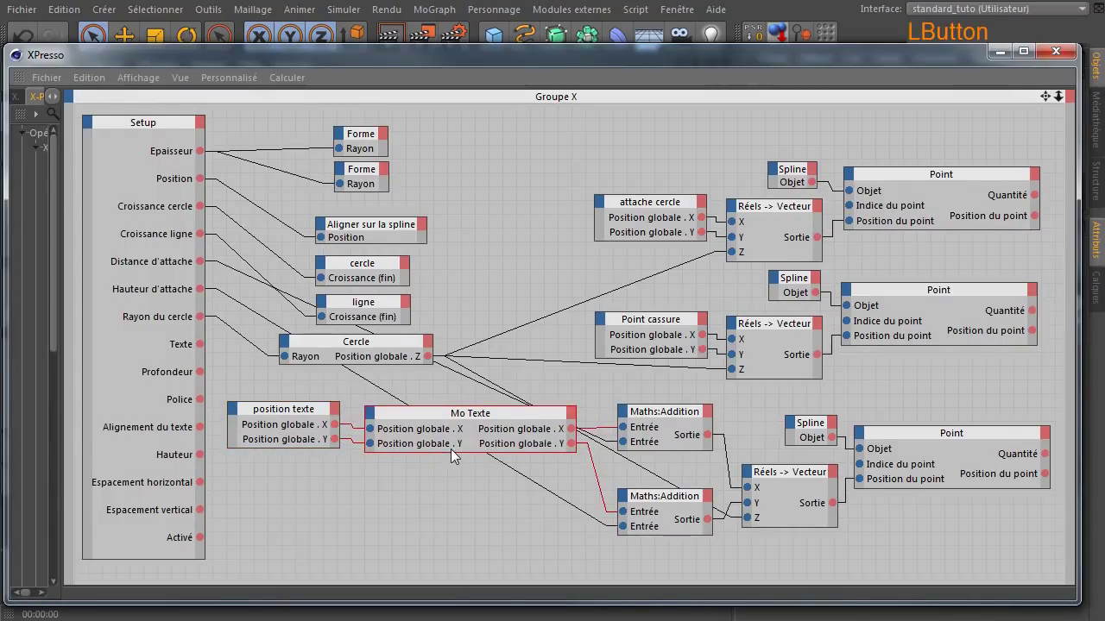
drag(453, 453, 472, 557)
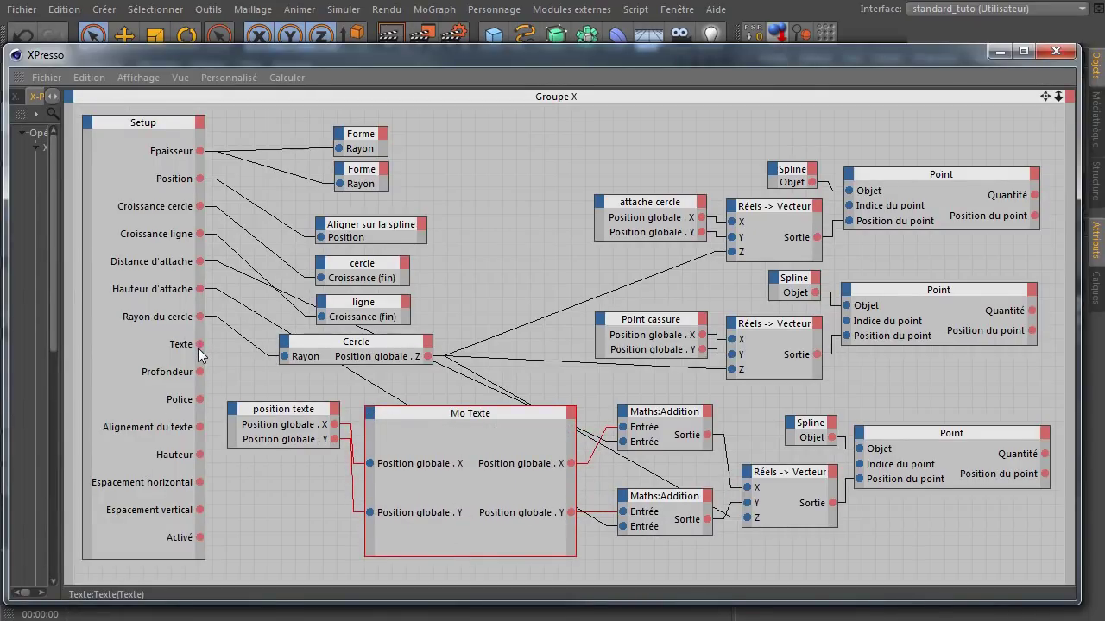
drag(282, 412, 278, 469)
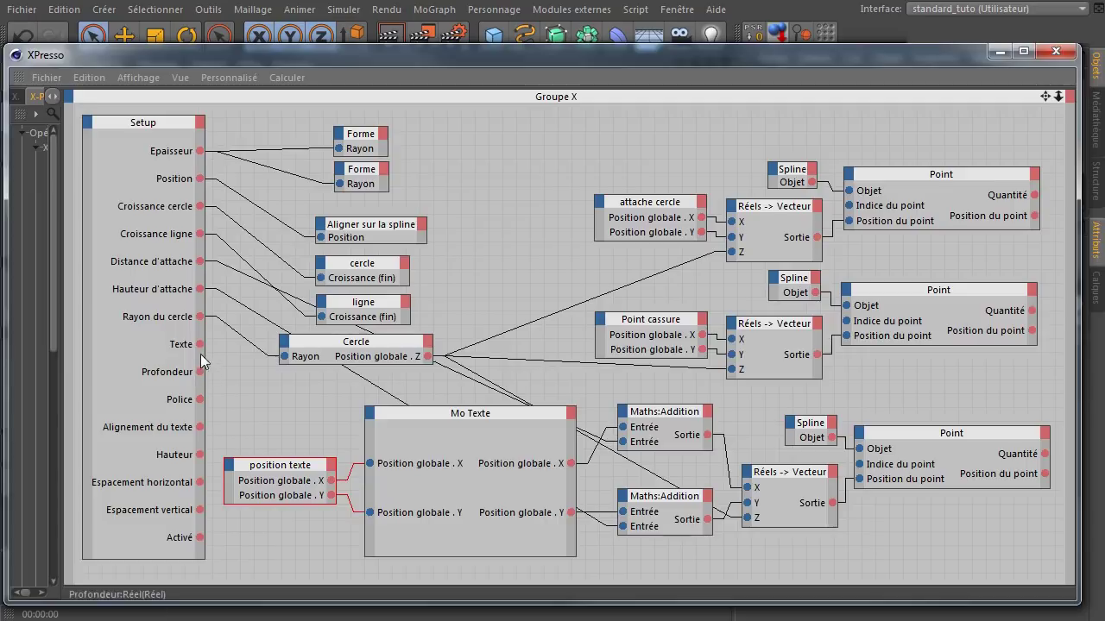
Step: Connect Setup's Texte output to a new Texte input on the Mo Texte node
drag(200, 344, 369, 411)
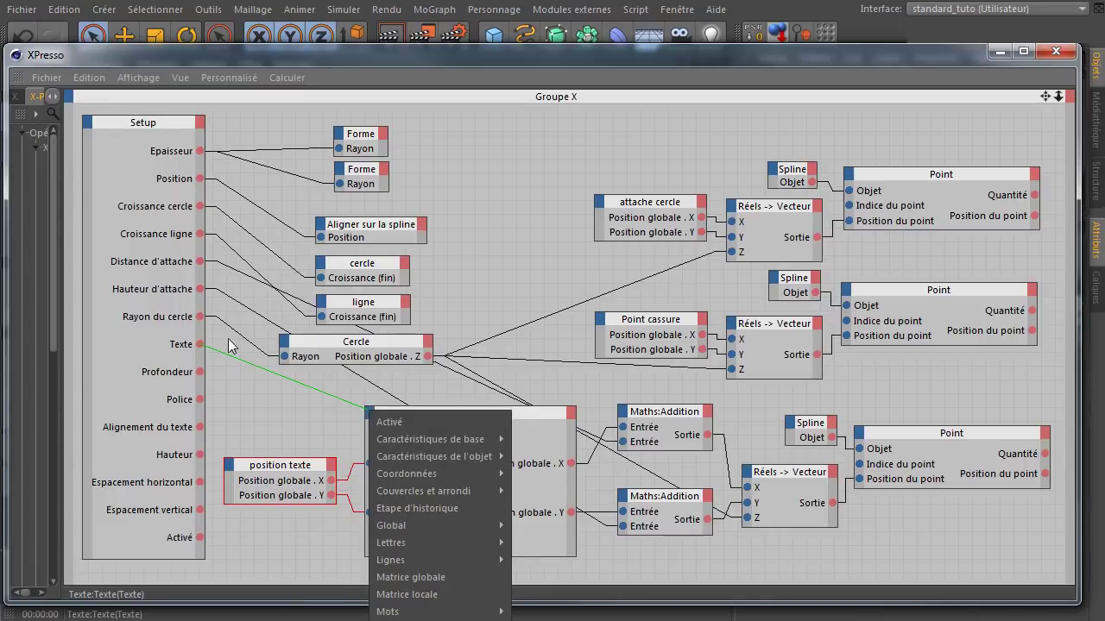
mouse_move(447, 454)
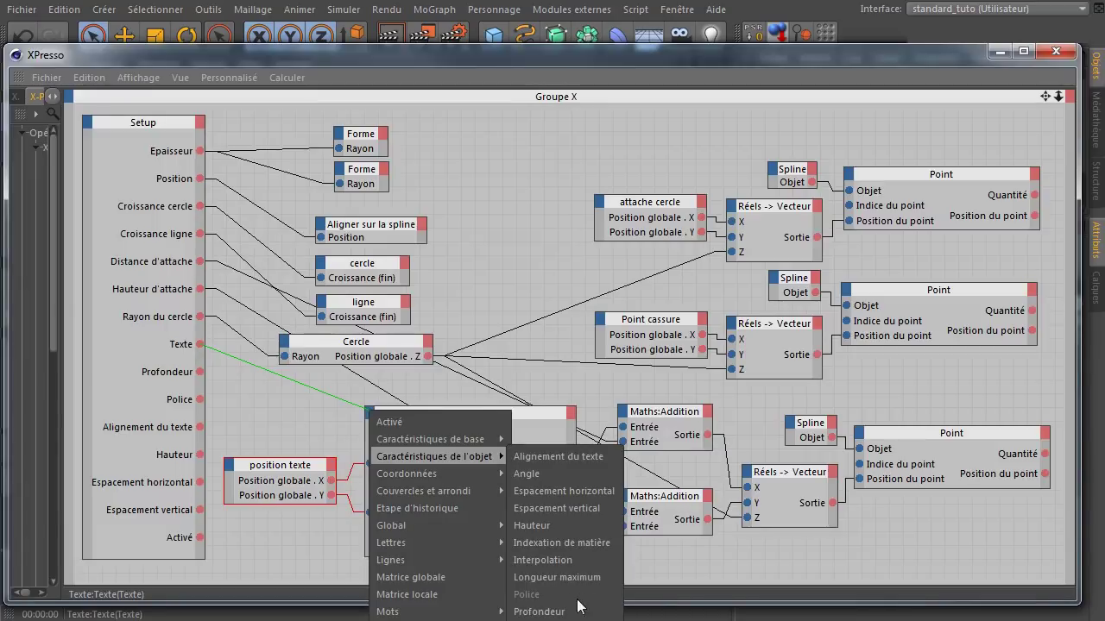
click(539, 615)
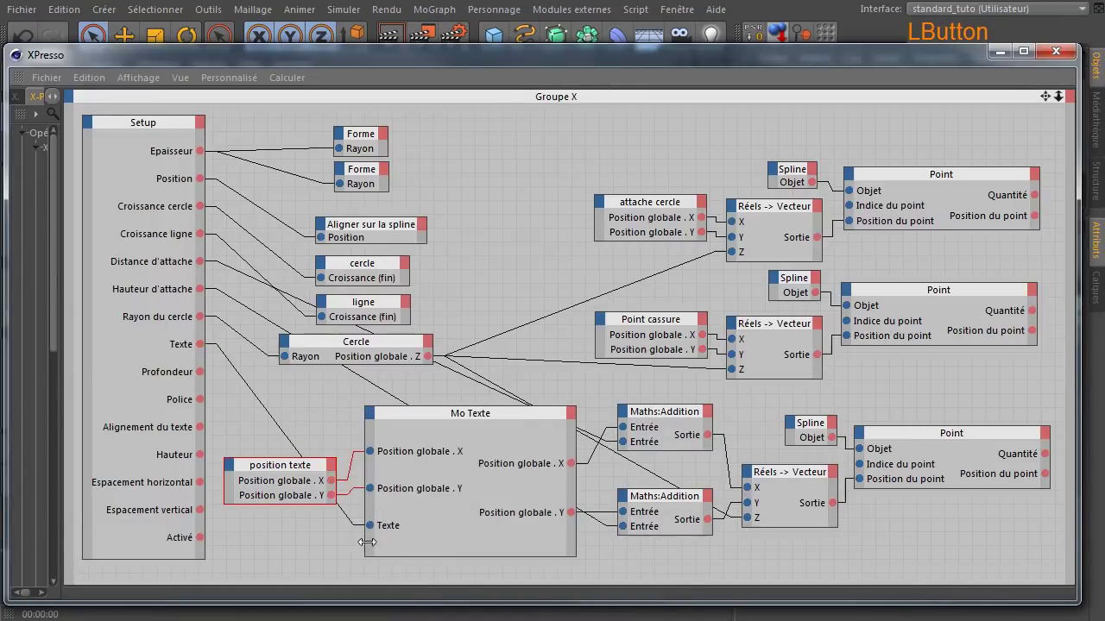
Step: Move position texte and Mo Texte up below the Cercle node, and reposition the XPresso window and its graph view
drag(253, 472, 252, 392)
drag(442, 418, 442, 385)
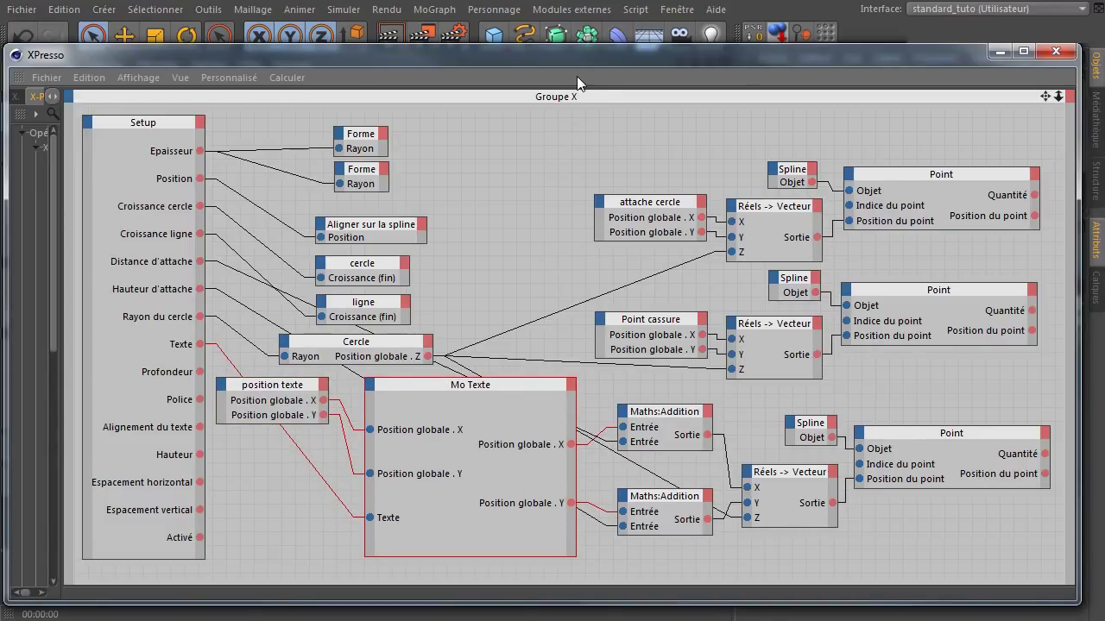
drag(574, 50, 574, 63)
drag(1041, 112, 1043, 117)
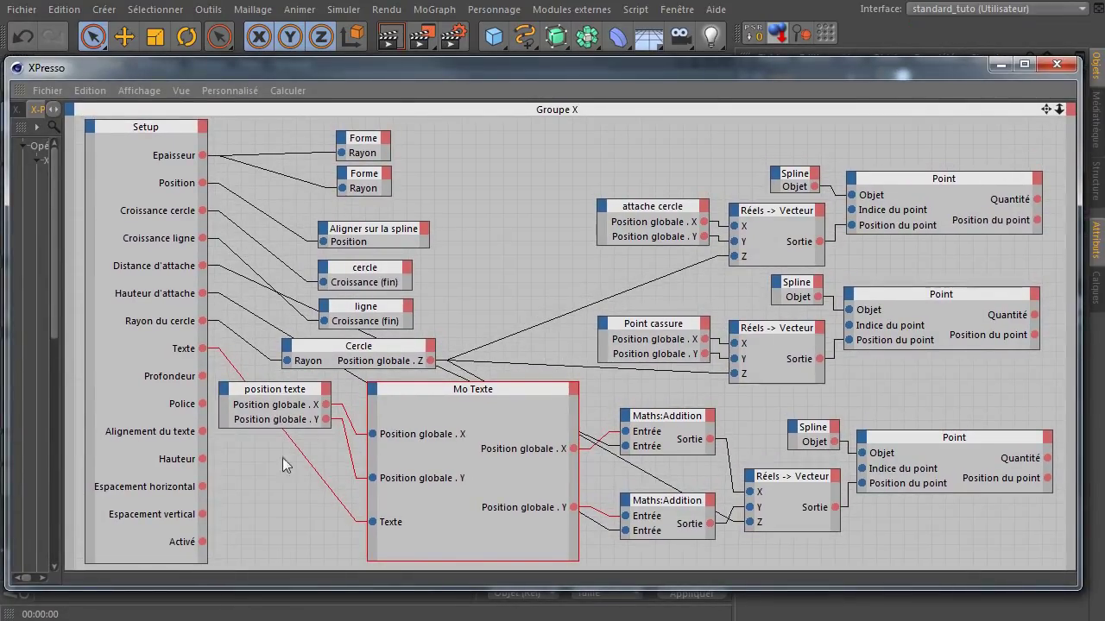
Step: Connect Setup's Profondeur and Police outputs to matching new inputs on the Mo Texte node
drag(202, 376, 375, 390)
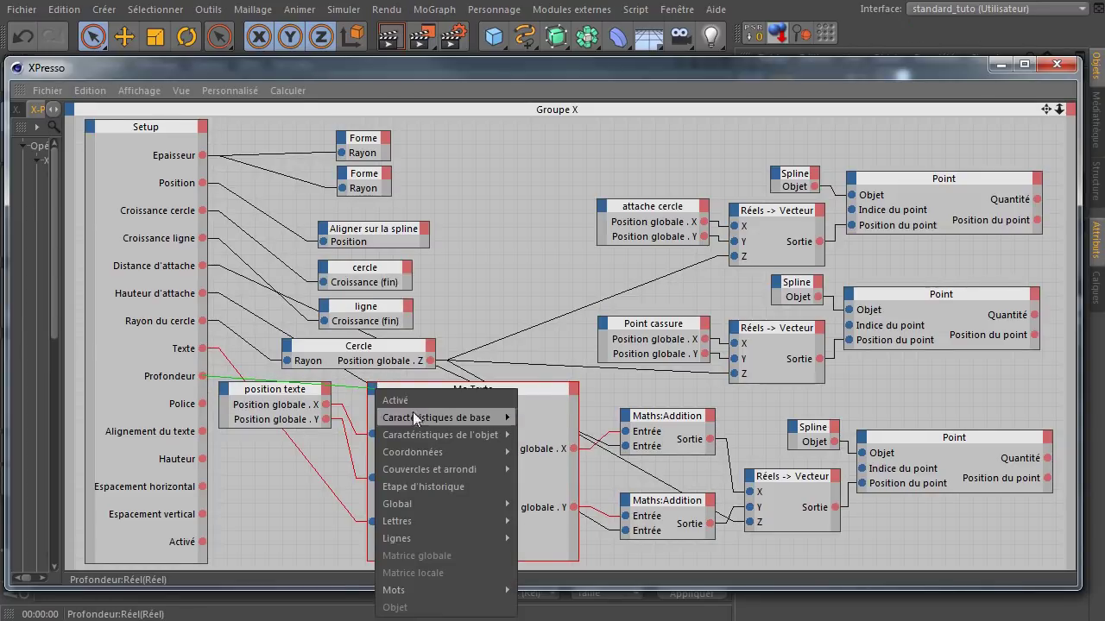
mouse_move(427, 436)
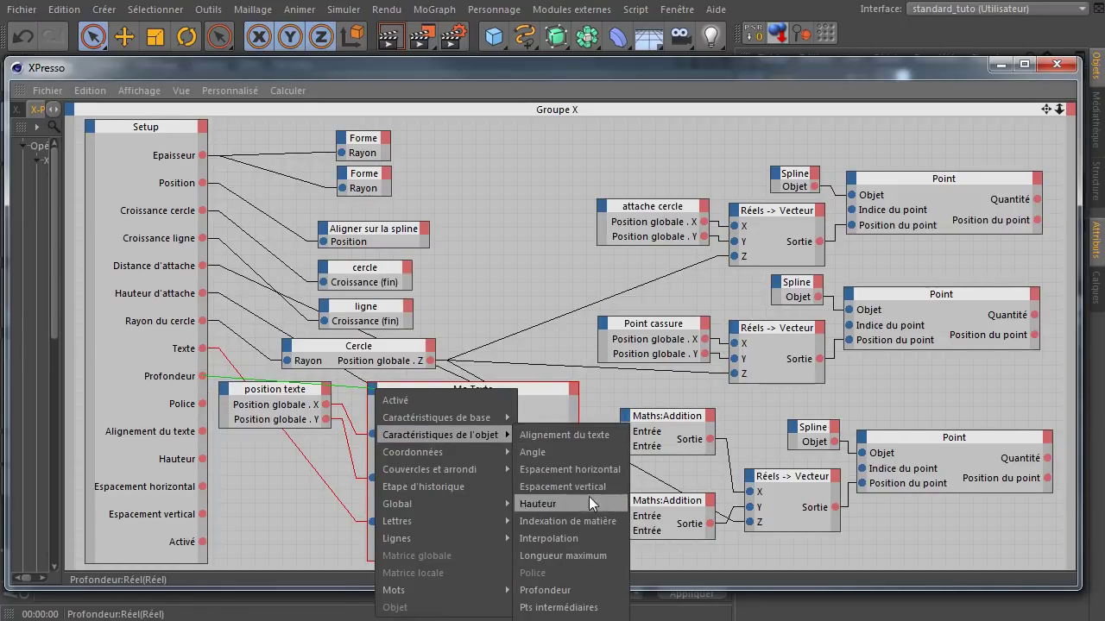
click(573, 591)
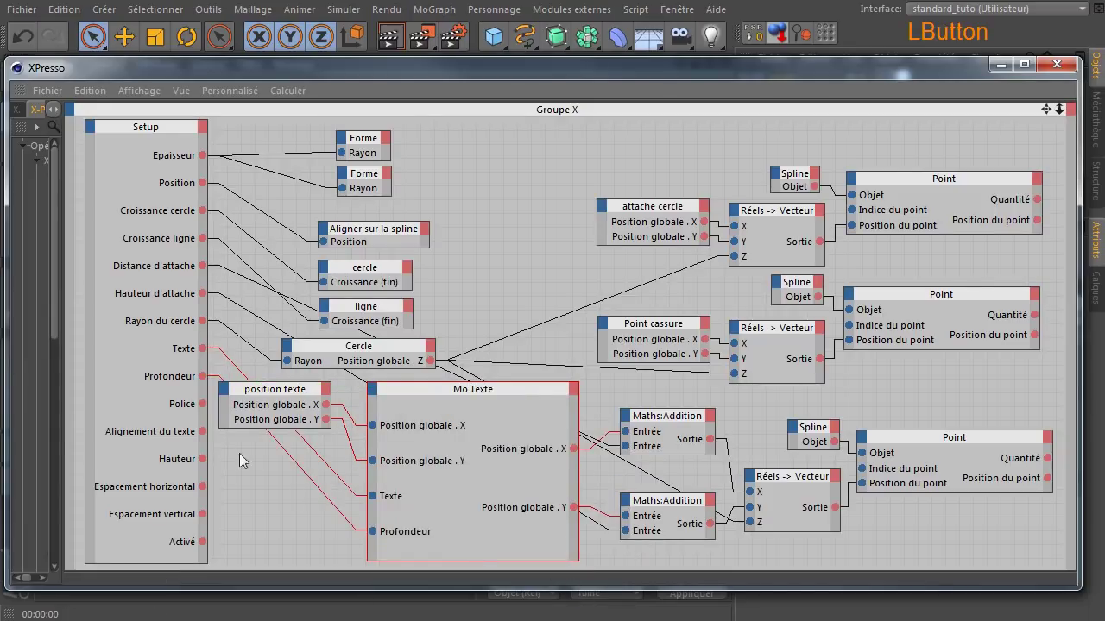
drag(202, 403, 374, 387)
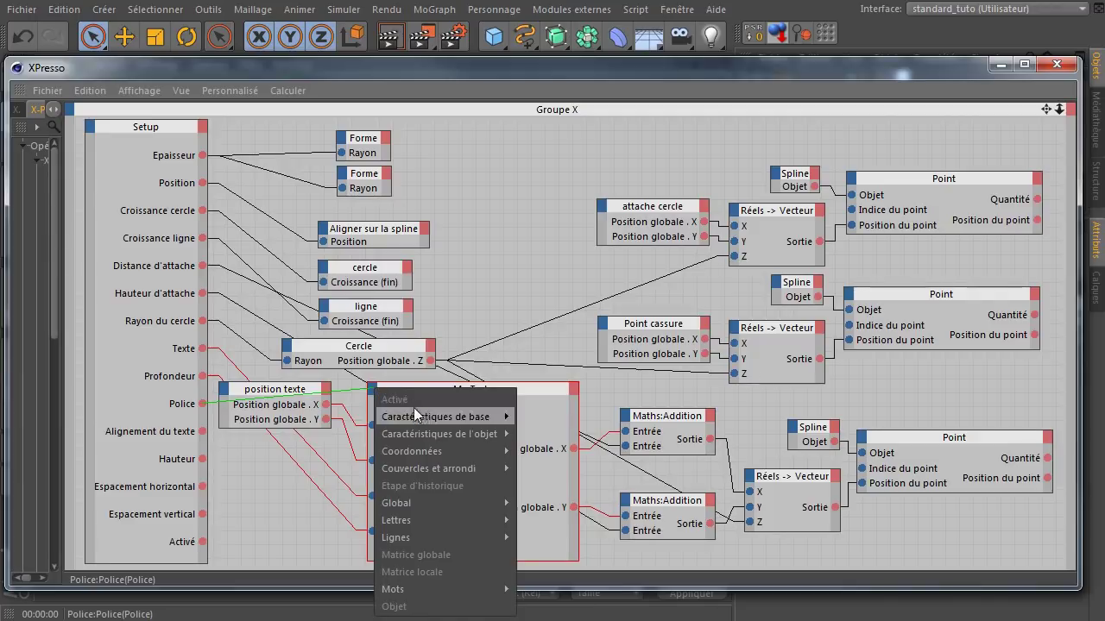
mouse_move(428, 440)
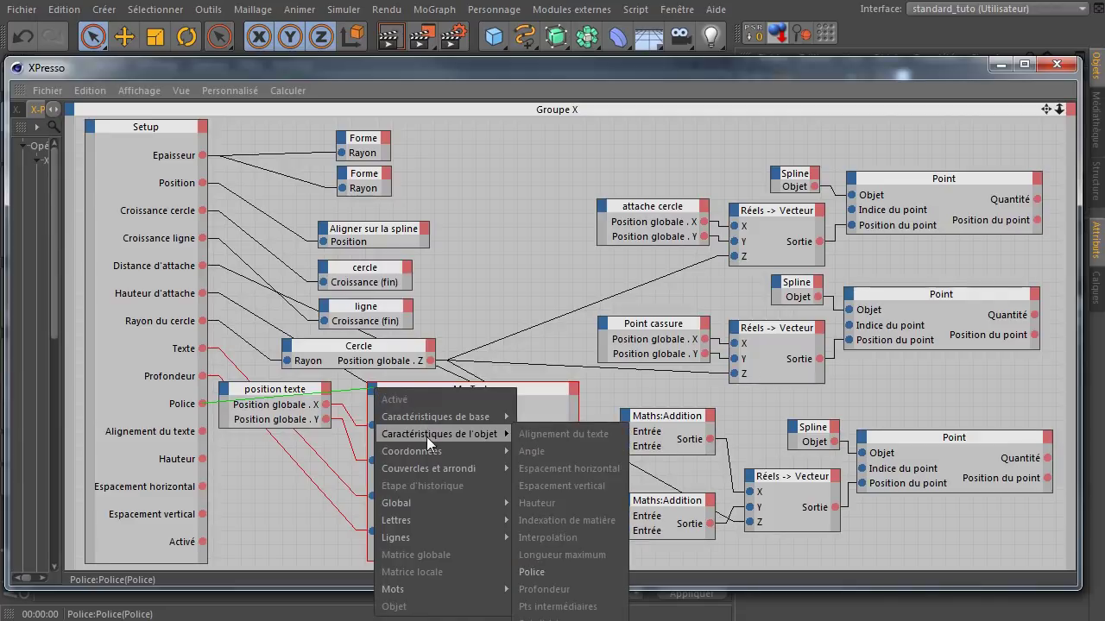
click(564, 572)
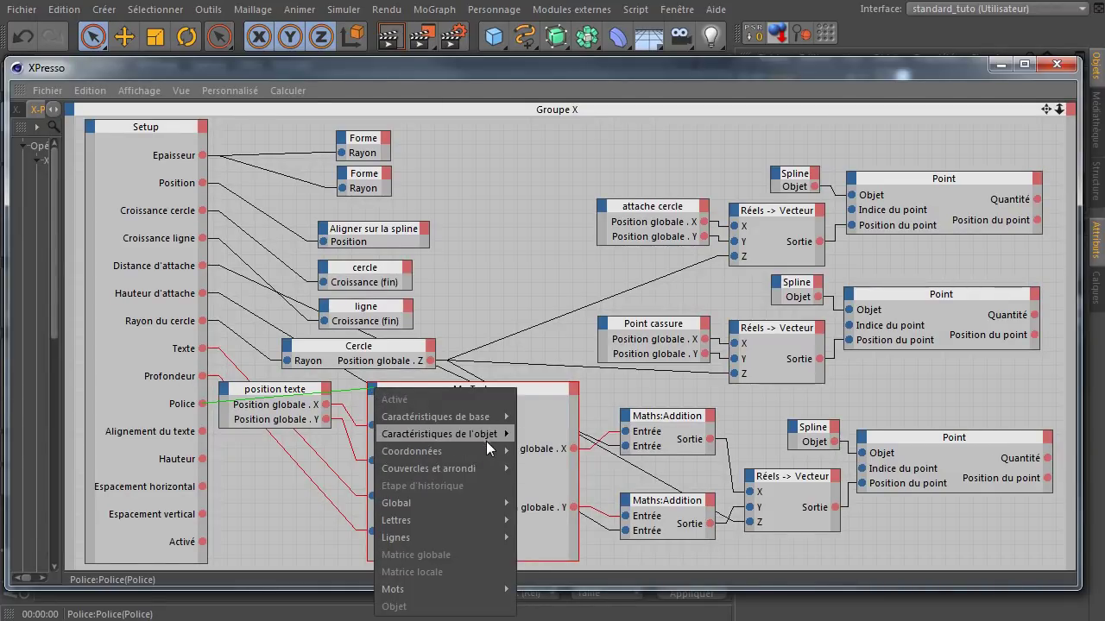
mouse_move(485, 439)
click(537, 571)
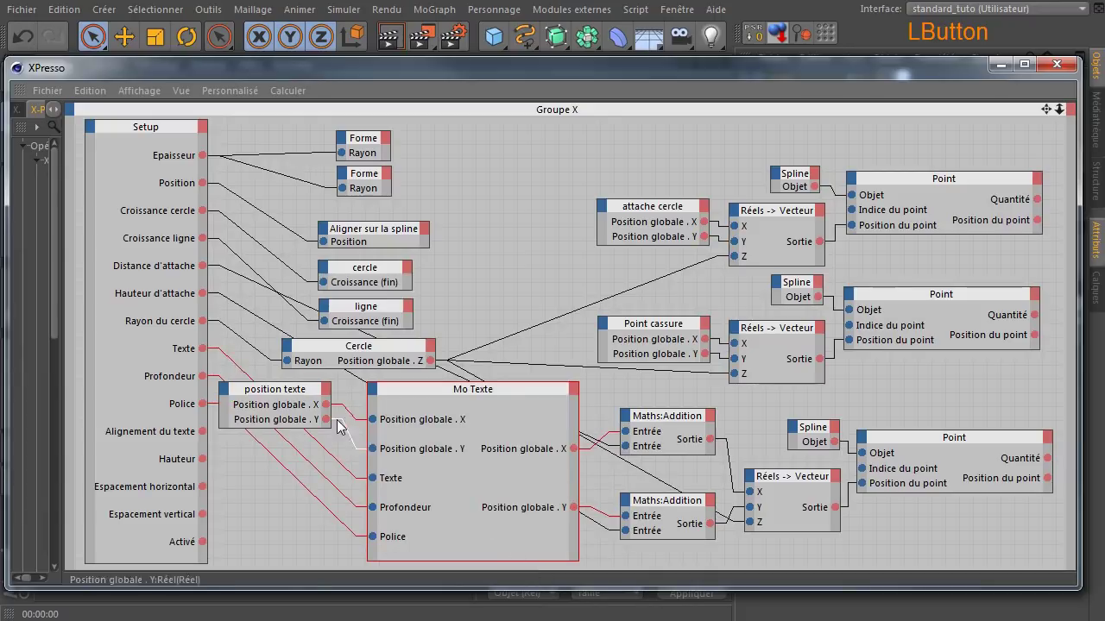
Step: Connect Setup's Alignement du texte and Hauteur outputs to matching new inputs on Mo Texte
drag(202, 430, 377, 394)
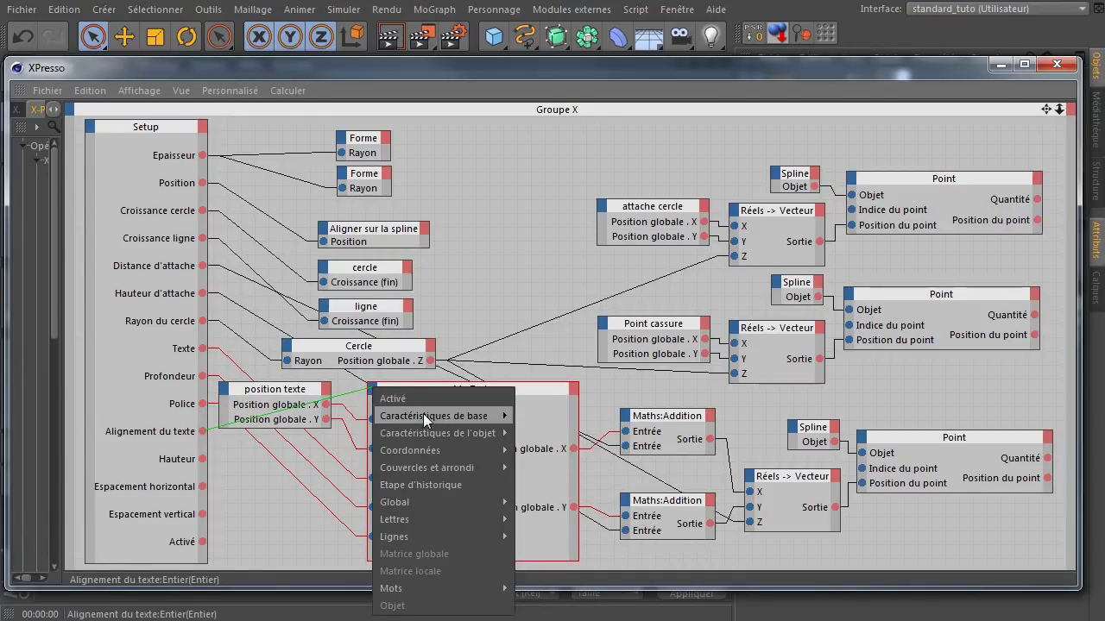
mouse_move(434, 434)
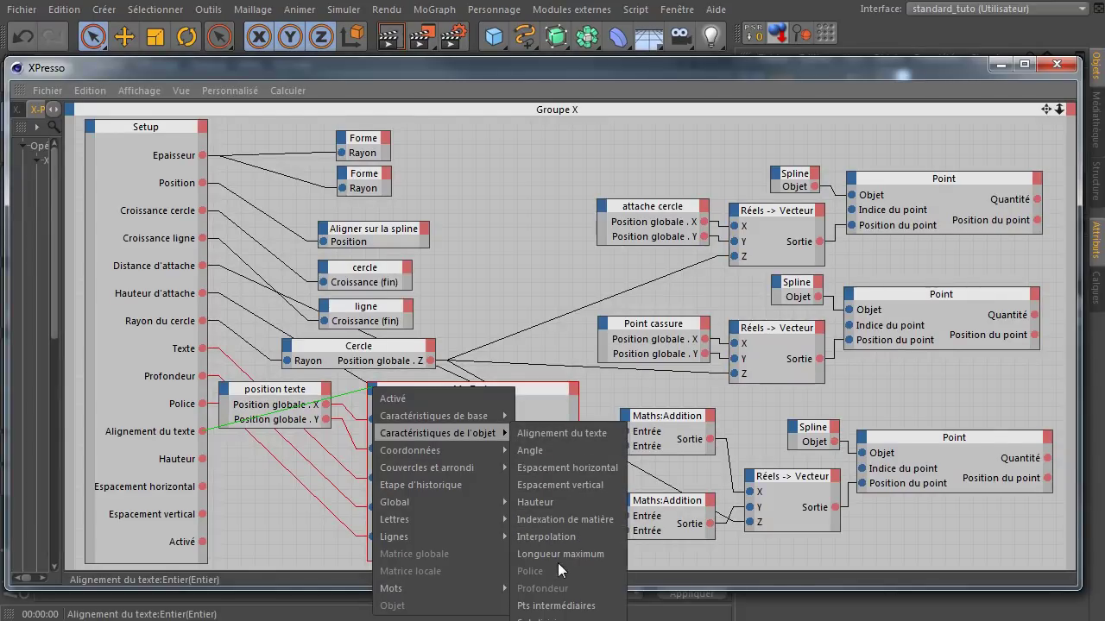
click(582, 437)
drag(203, 458, 372, 389)
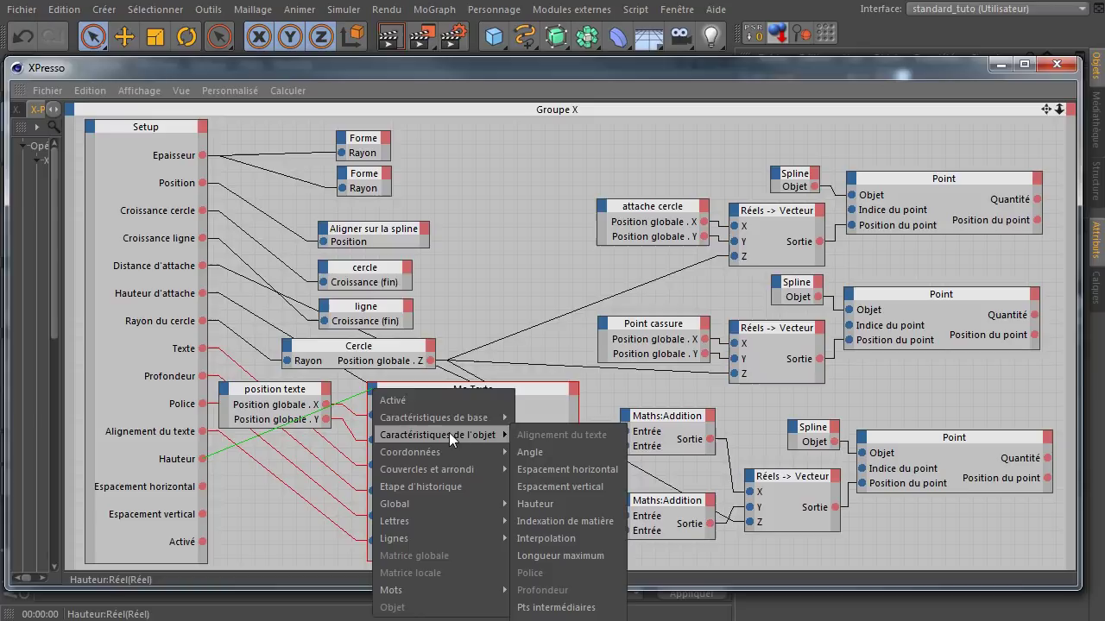
click(547, 505)
Step: Connect Setup's Espacement horizontal and Espacement vertical outputs to matching new inputs on Mo Texte
drag(203, 486, 375, 393)
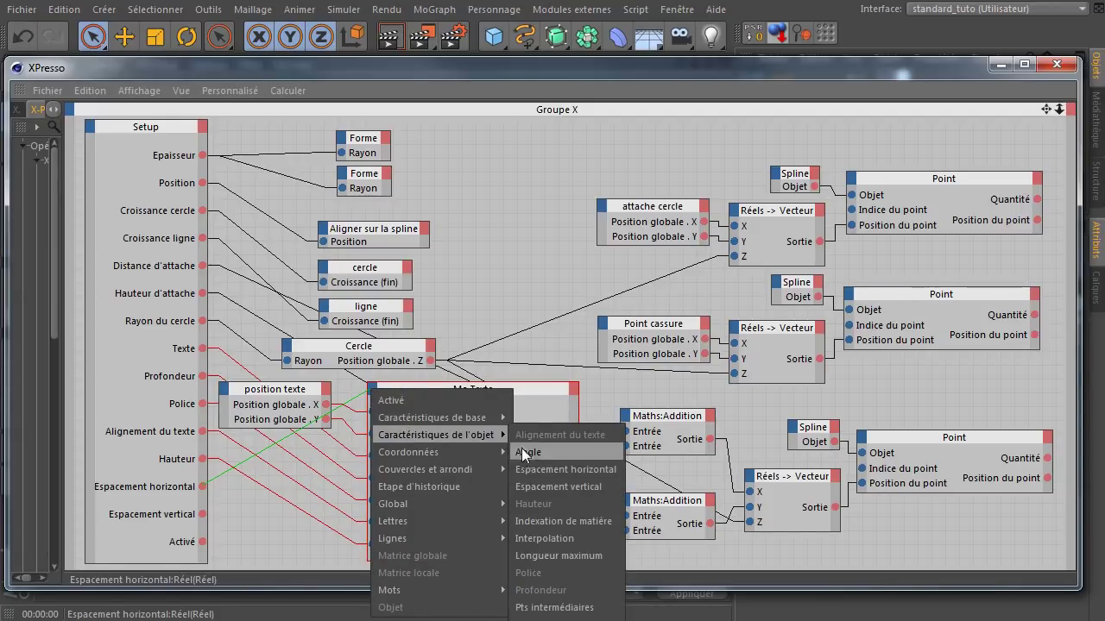
click(534, 463)
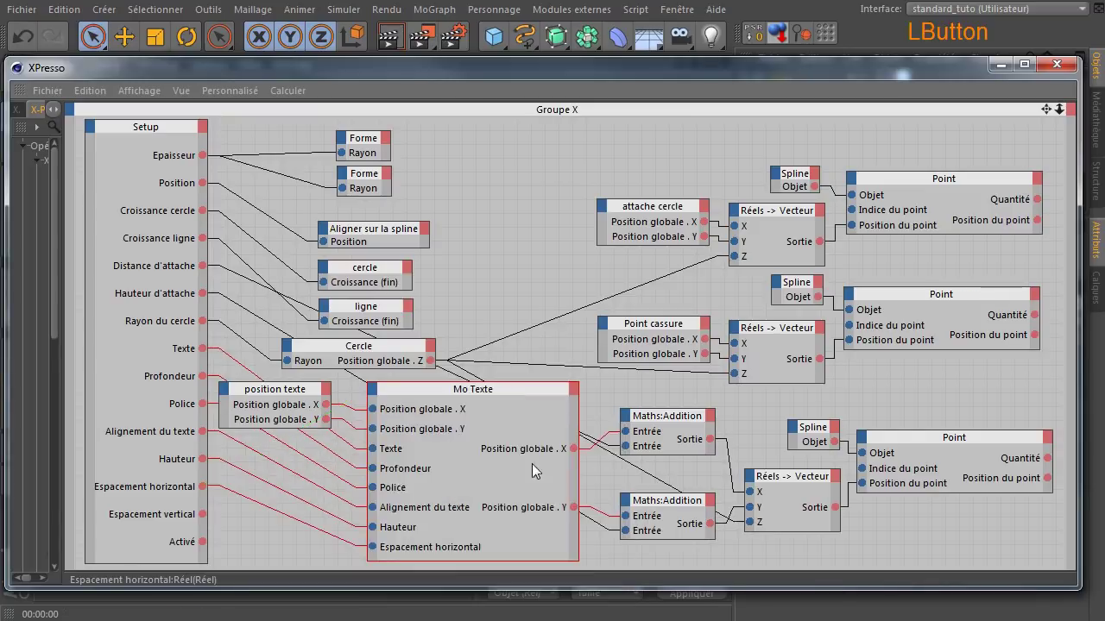
drag(203, 517, 375, 394)
mouse_move(423, 435)
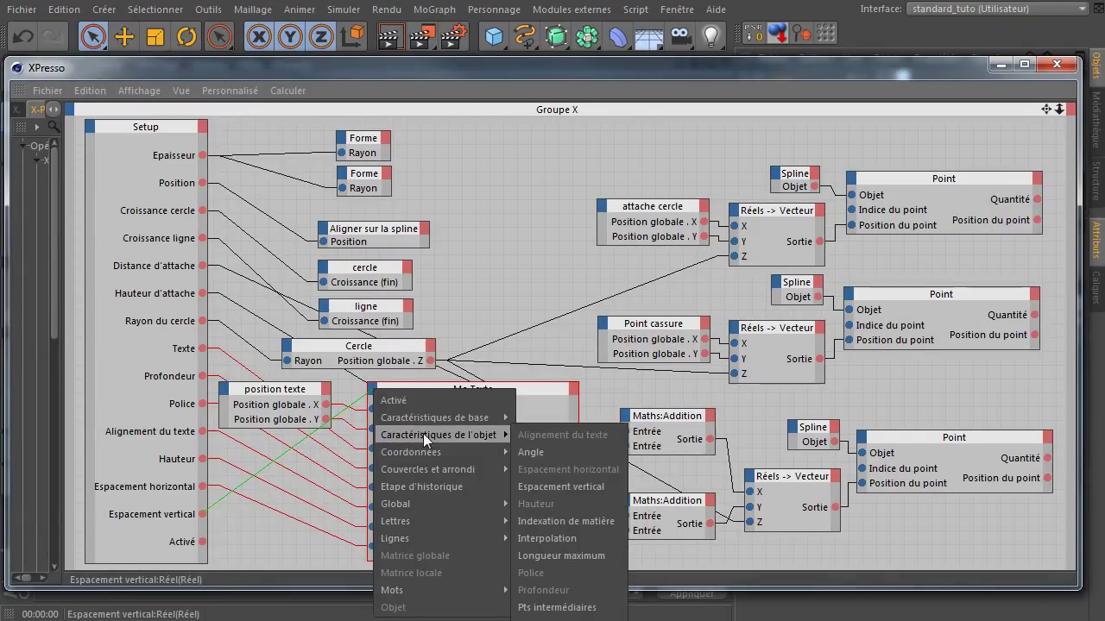
click(533, 485)
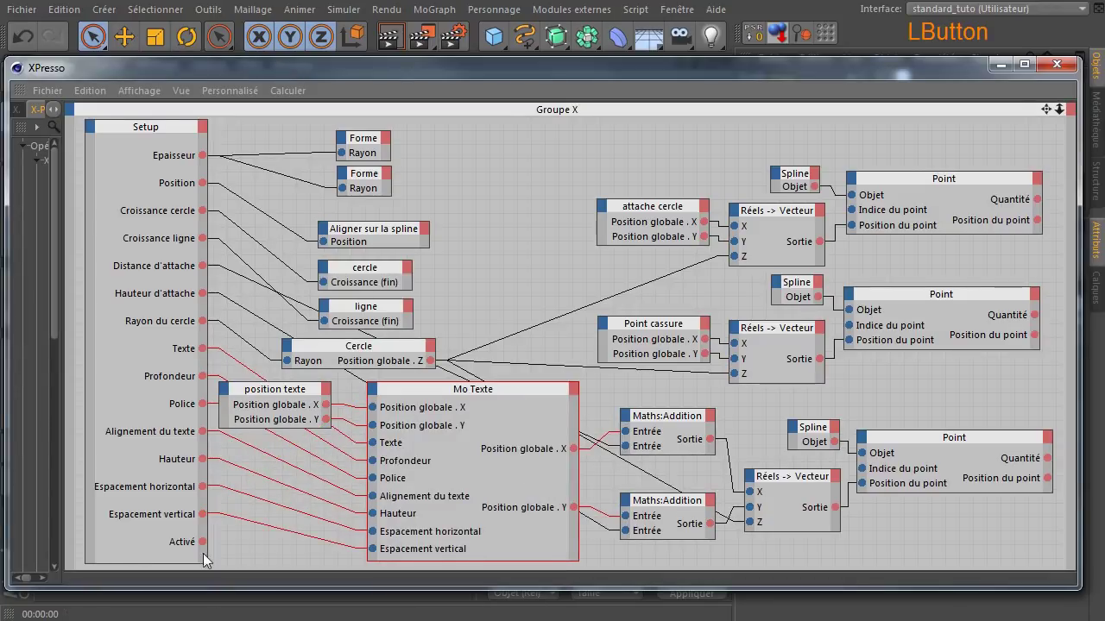
Step: Connect Setup's Activé output to Mo Texte's basic Activé property and close the XPresso editor
drag(203, 542, 371, 395)
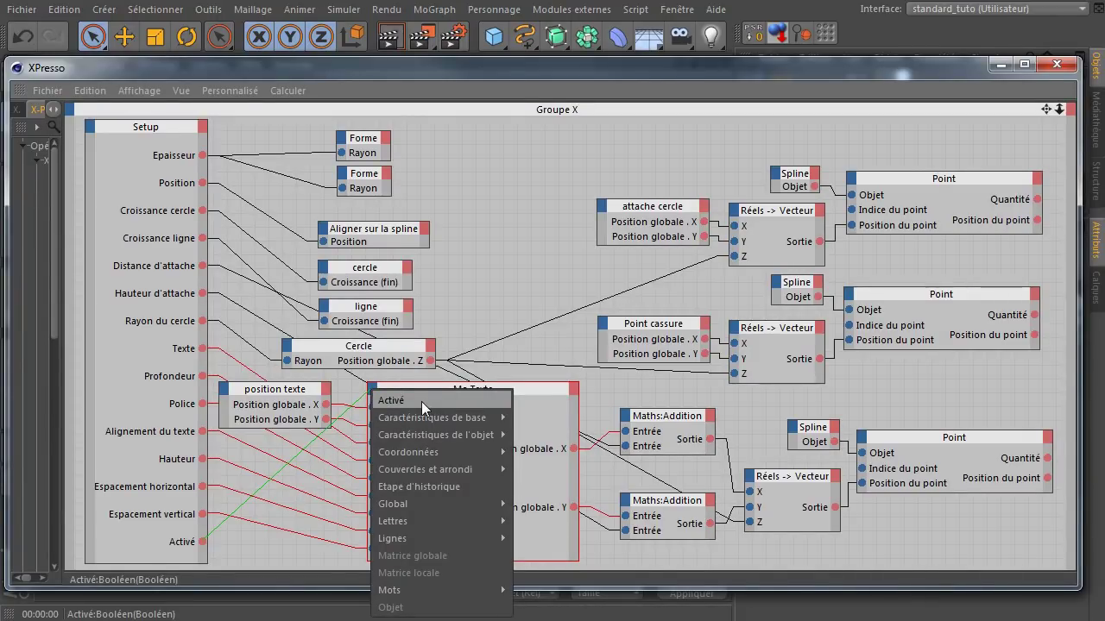
mouse_move(440, 413)
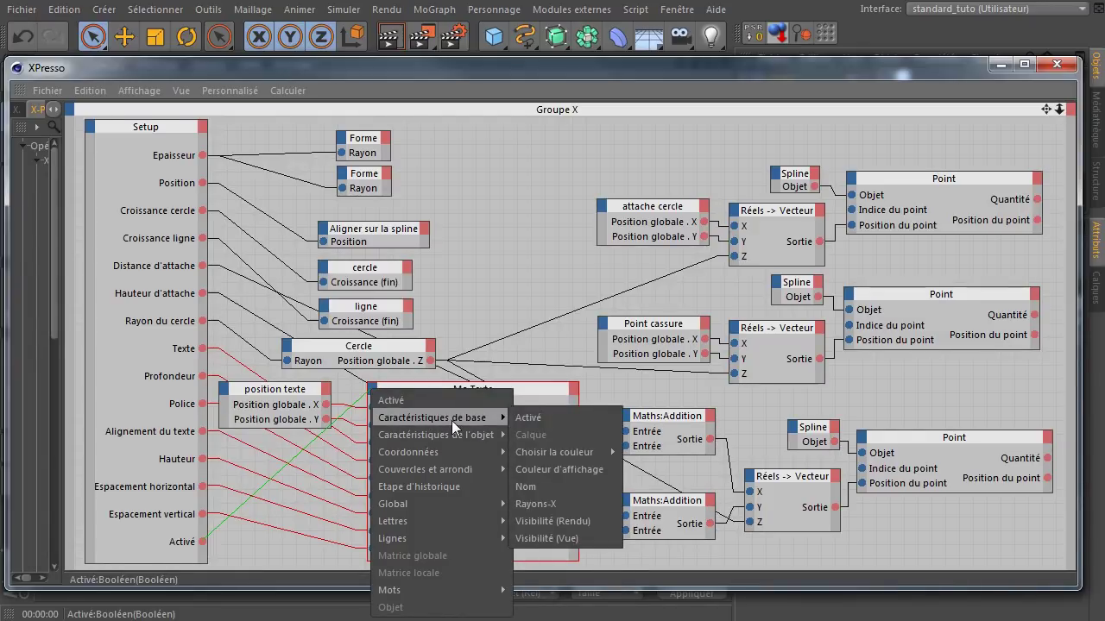
click(531, 418)
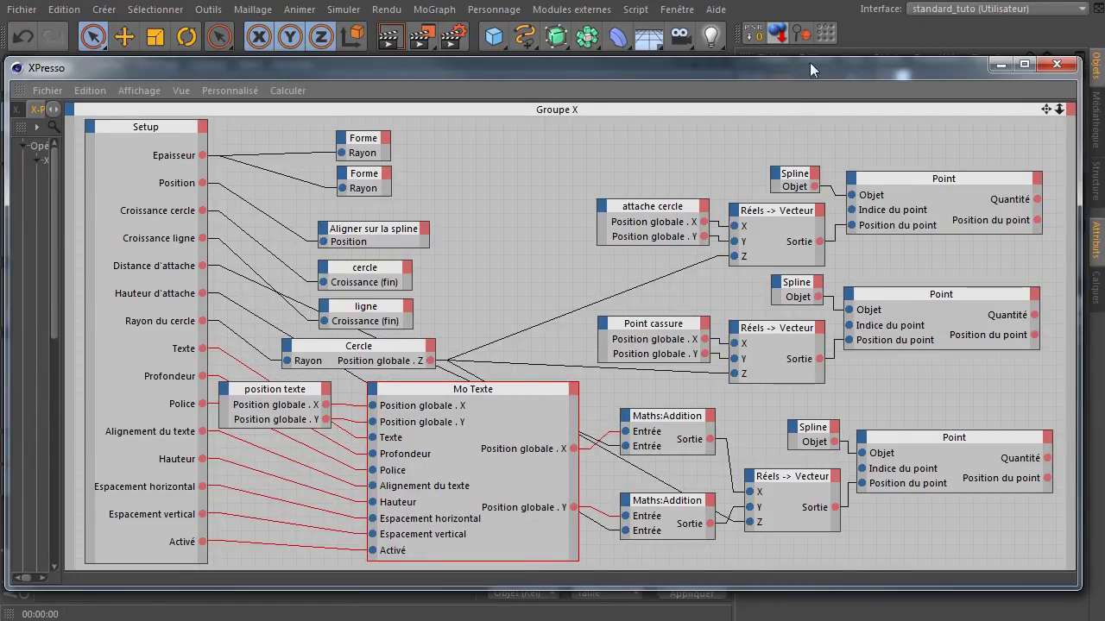
click(1057, 64)
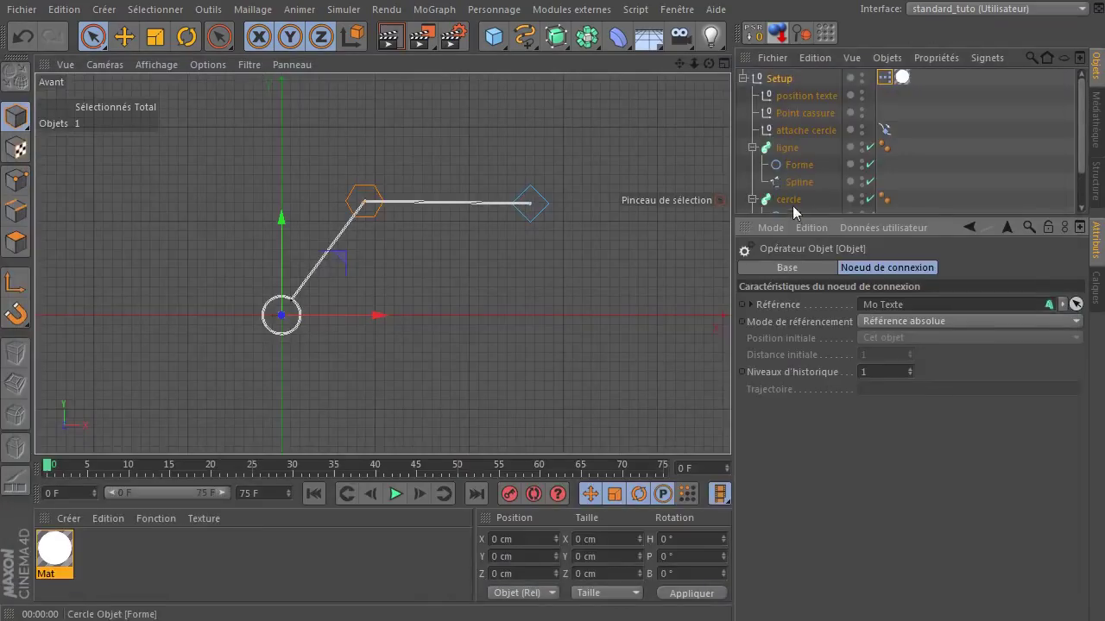
Step: Check Mo Texte's basic properties, and enter "Texte" as the Texte value in Setup's configuration
click(803, 205)
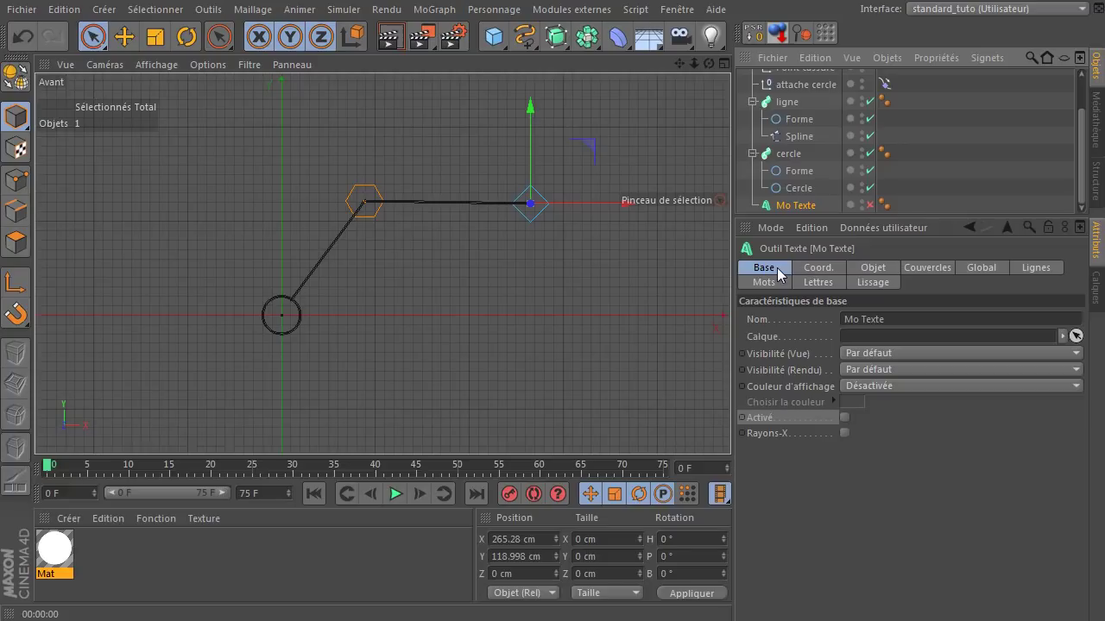
click(610, 326)
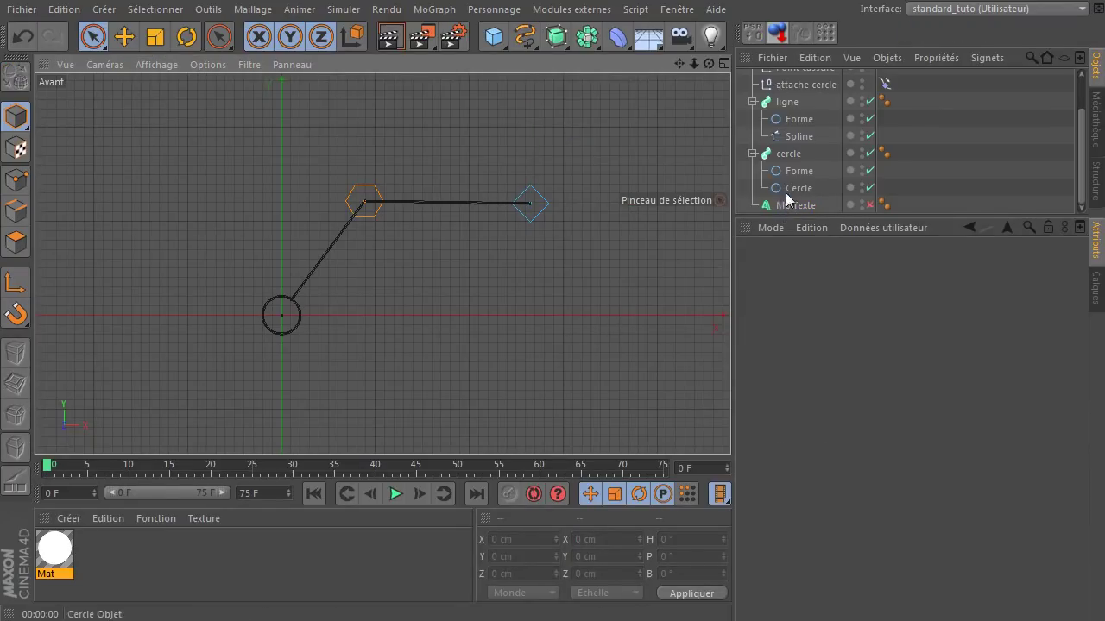
scroll(781, 104, up, 2)
click(779, 79)
click(928, 552)
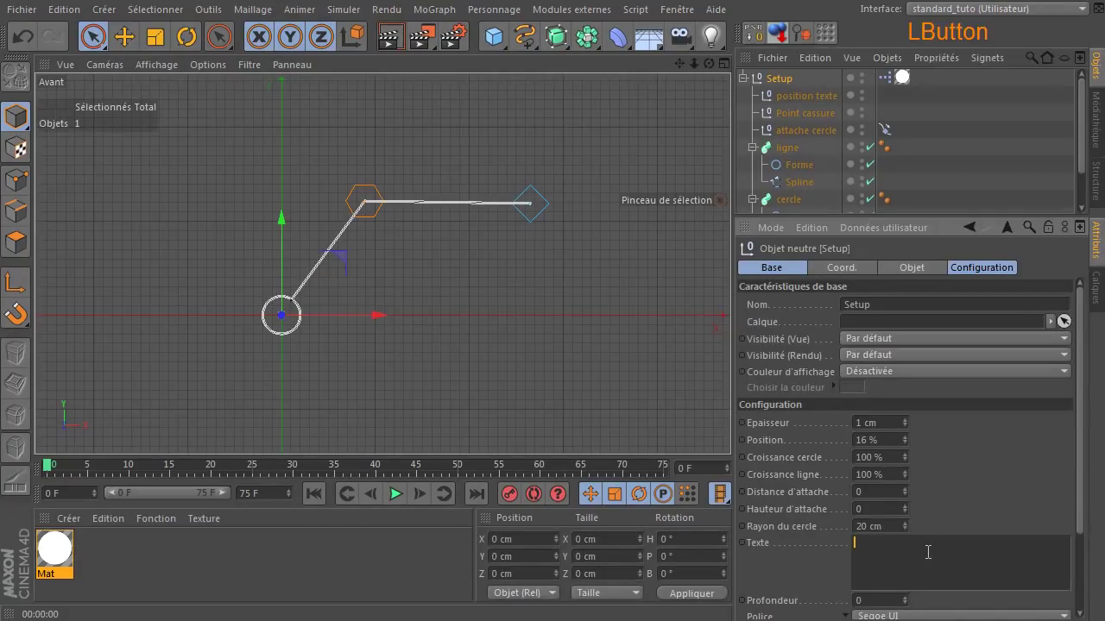
text(Texte)
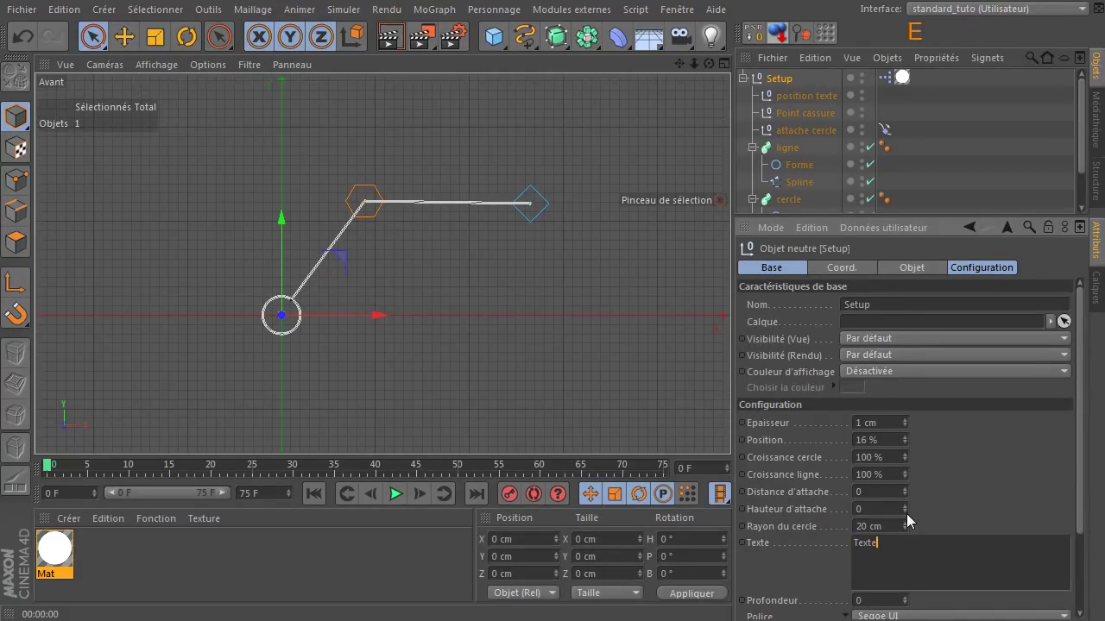
click(1011, 454)
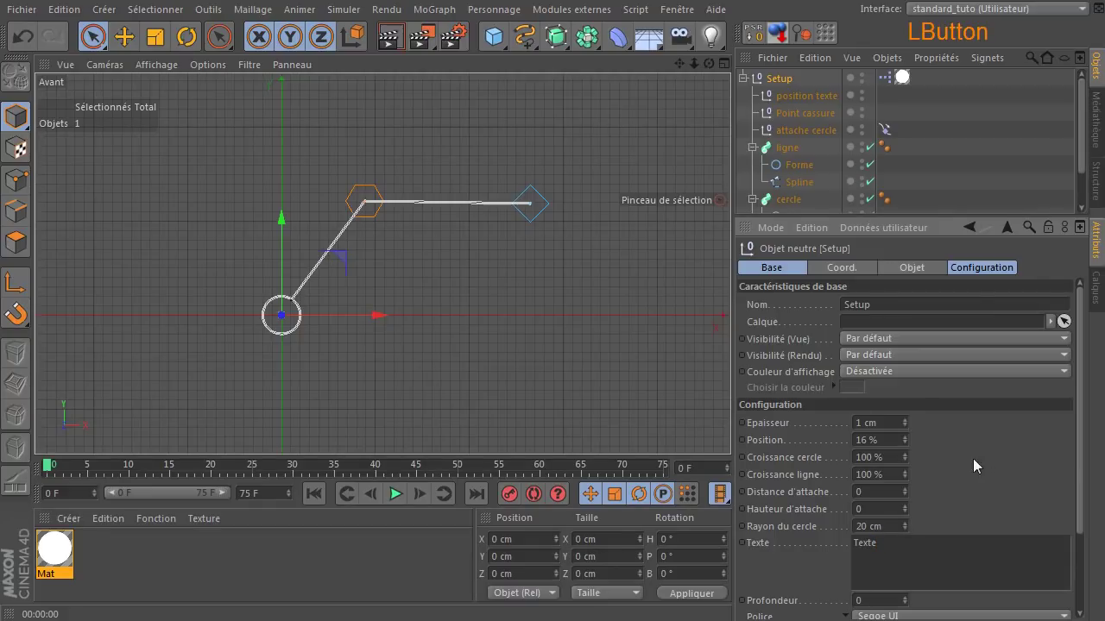
Step: Add a line break after the text in Setup's Texte field and set Hauteur d'attache to -3
click(960, 545)
key(Return)
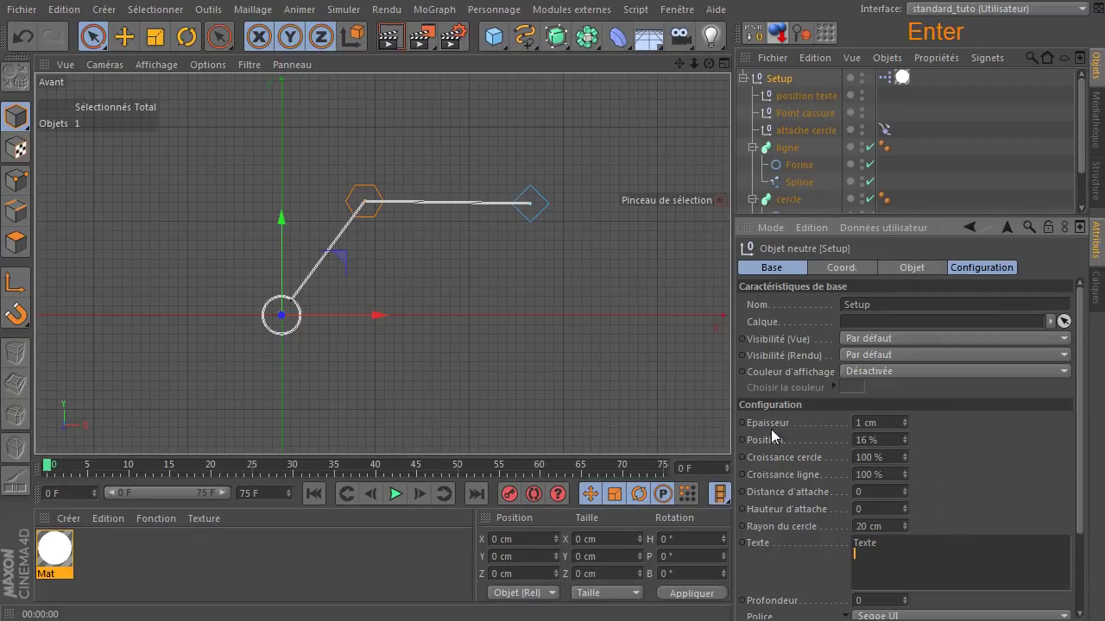
click(520, 444)
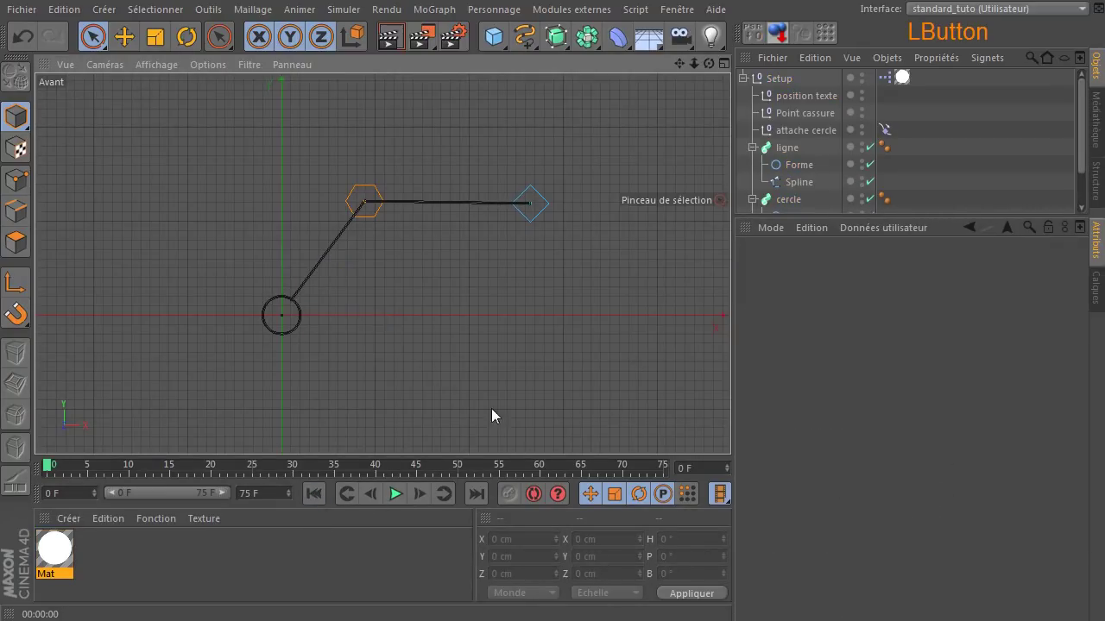
click(779, 77)
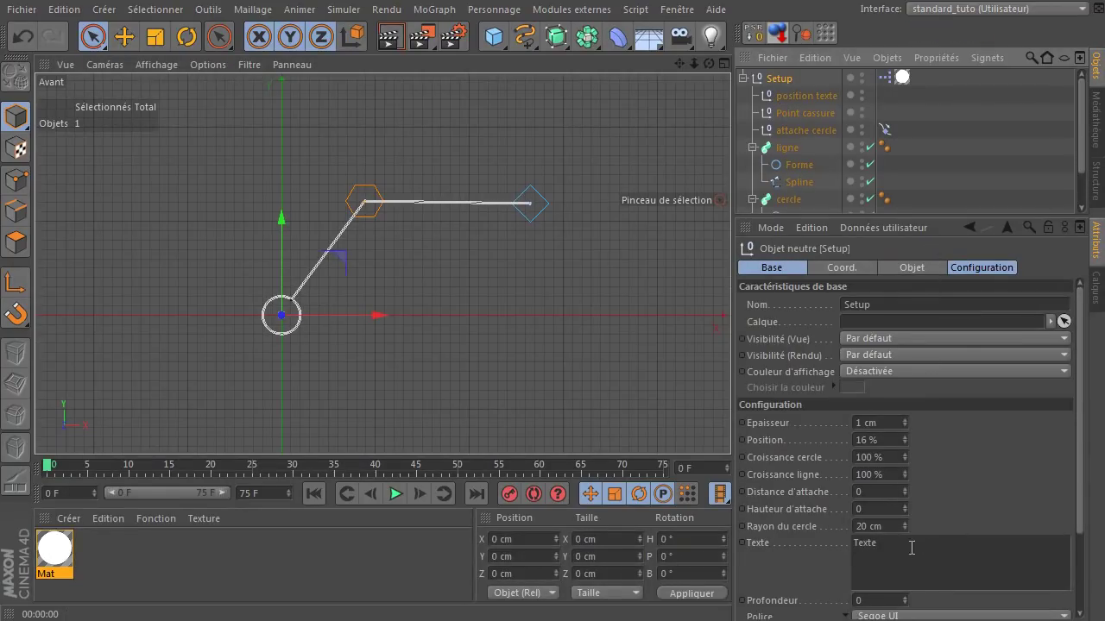
text(-3)
key(Return)
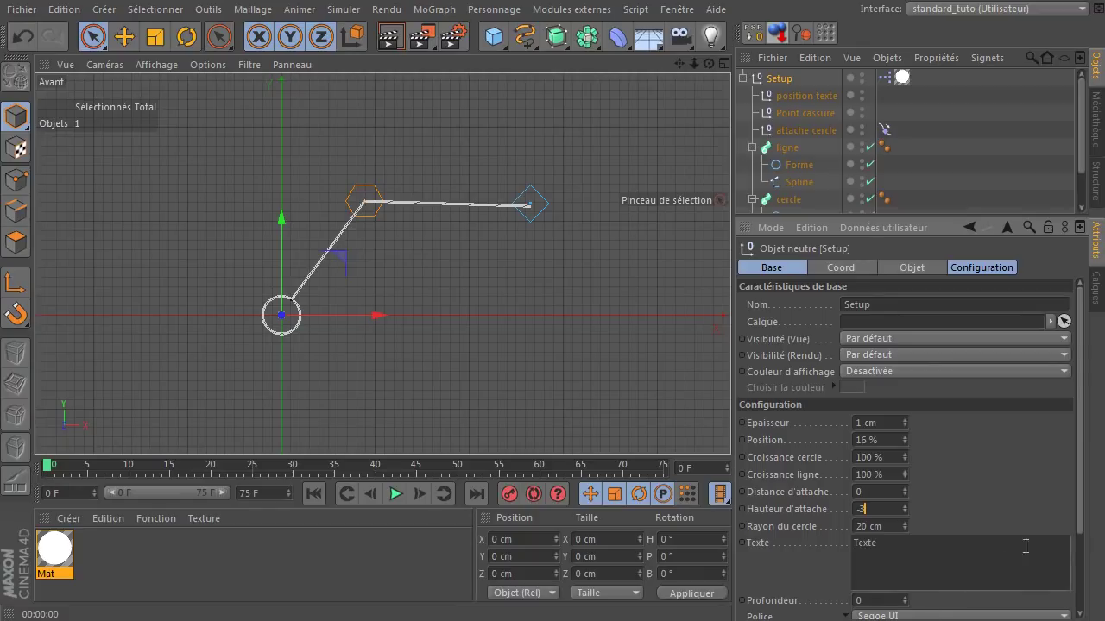
Step: Show only Setup's Configuration parameters and set Profondeur to 1 and Hauteur to 40 cm
click(1080, 528)
click(861, 500)
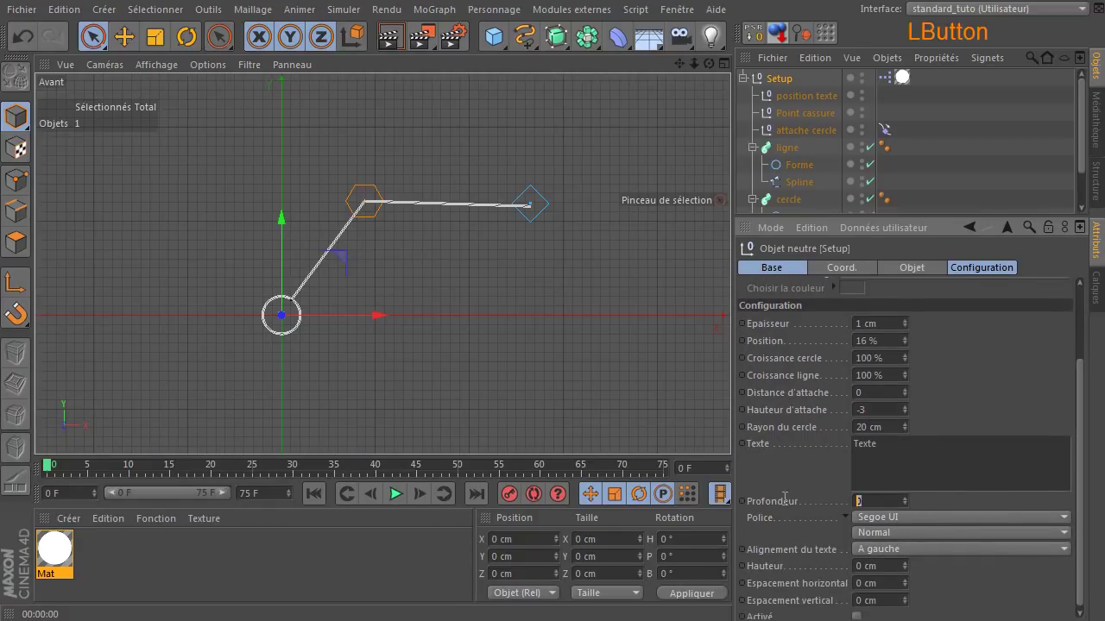
click(1005, 269)
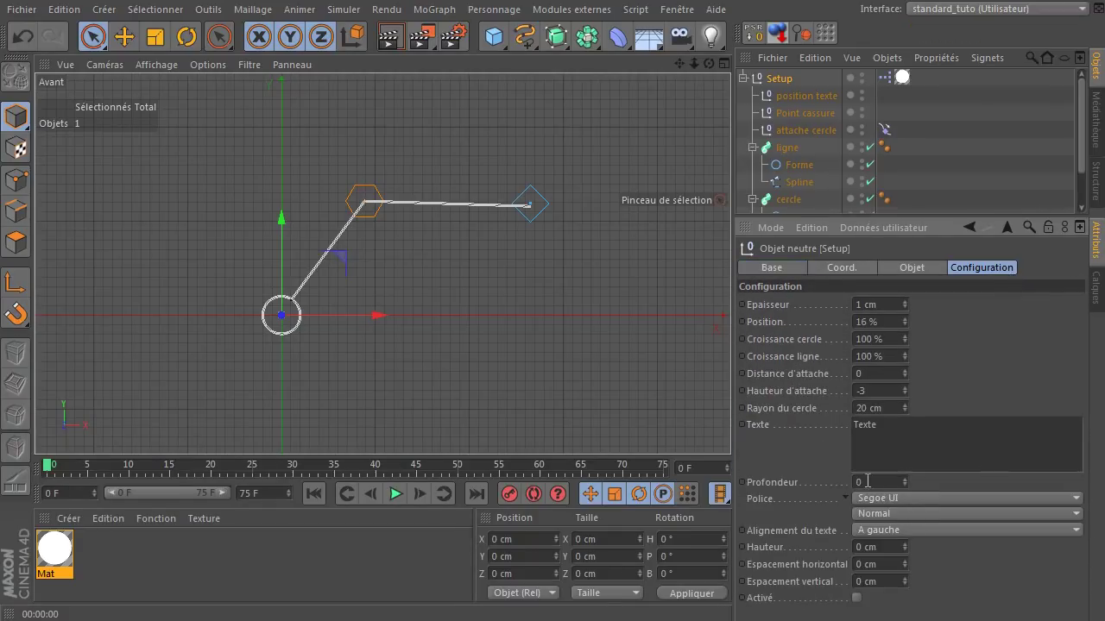
text(1)
click(867, 546)
text(40)
key(Return)
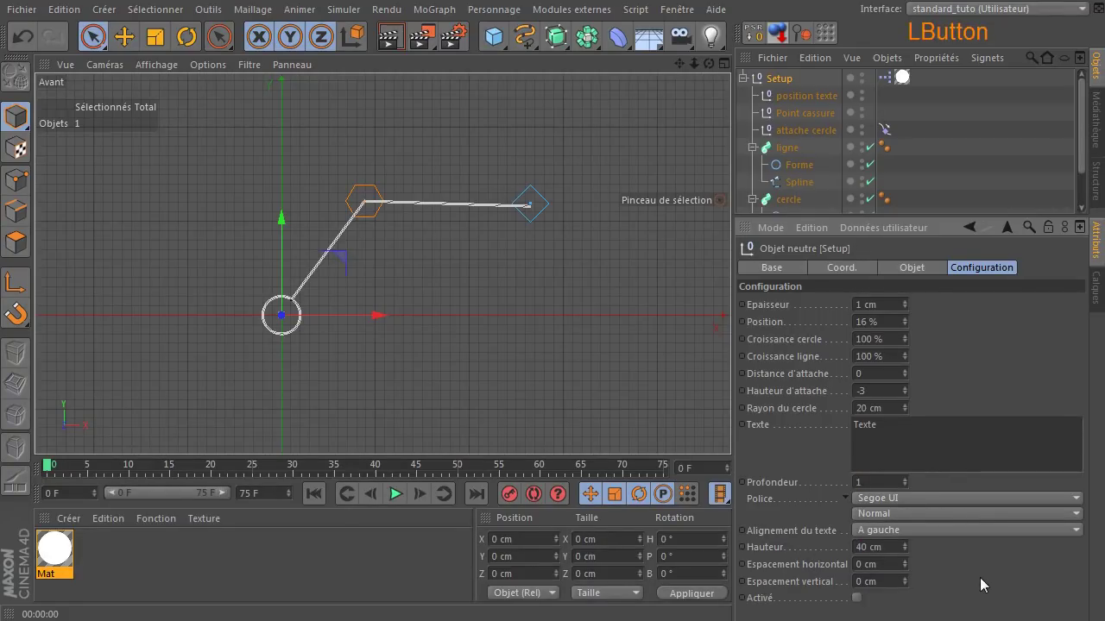
Step: Try to refresh the text by reselecting the Segoe UI font, adding a line break and playing the animation
click(897, 500)
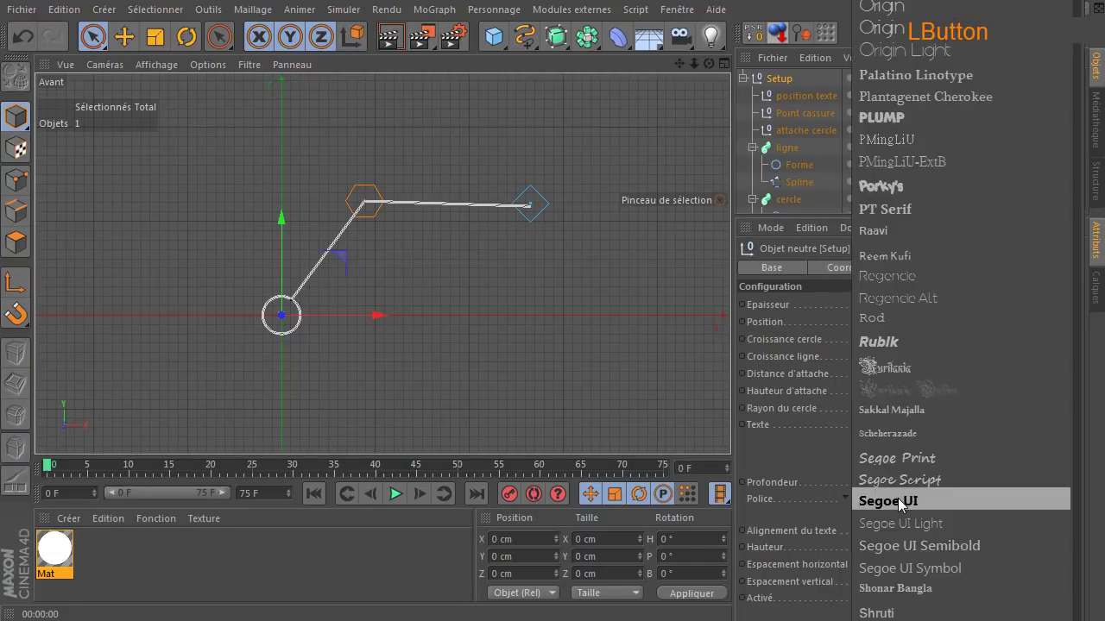
click(900, 503)
click(907, 434)
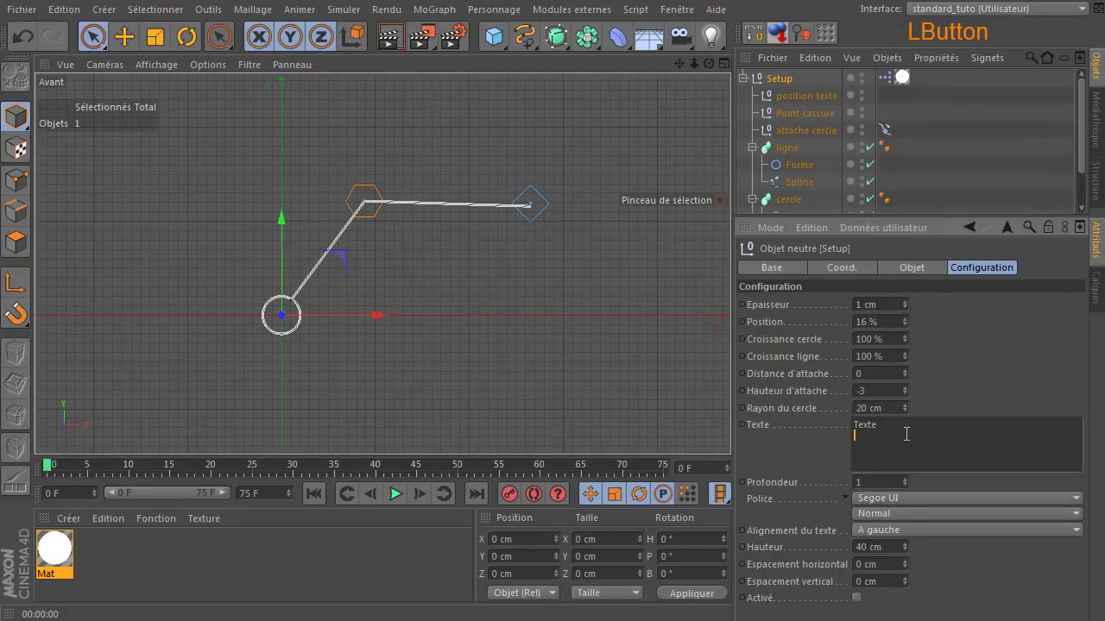
key(Return)
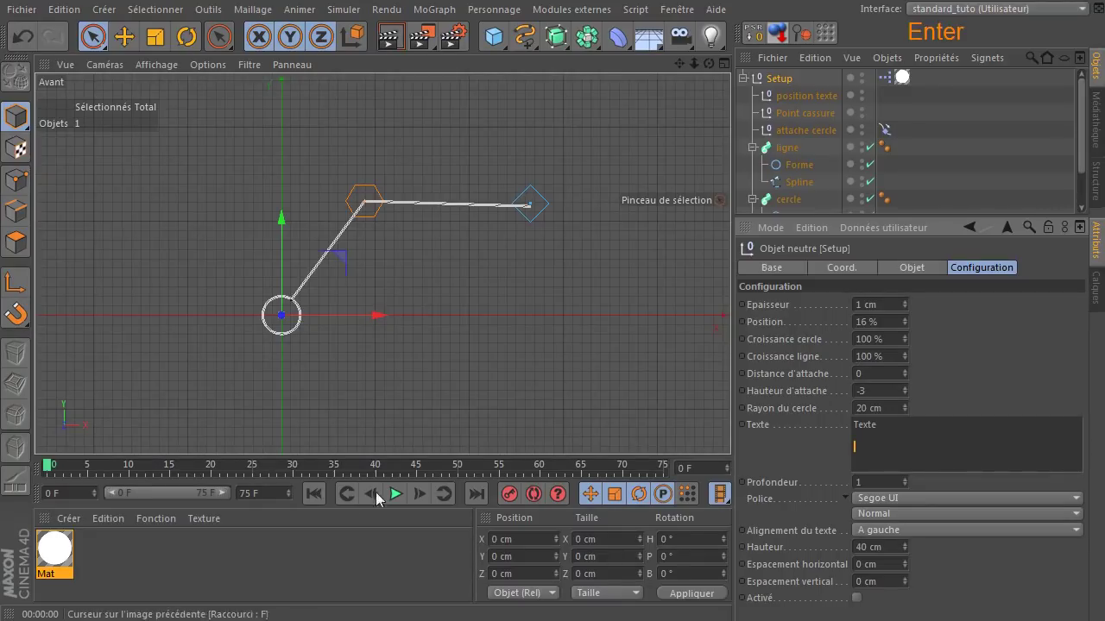
click(316, 495)
click(397, 494)
click(398, 494)
click(314, 495)
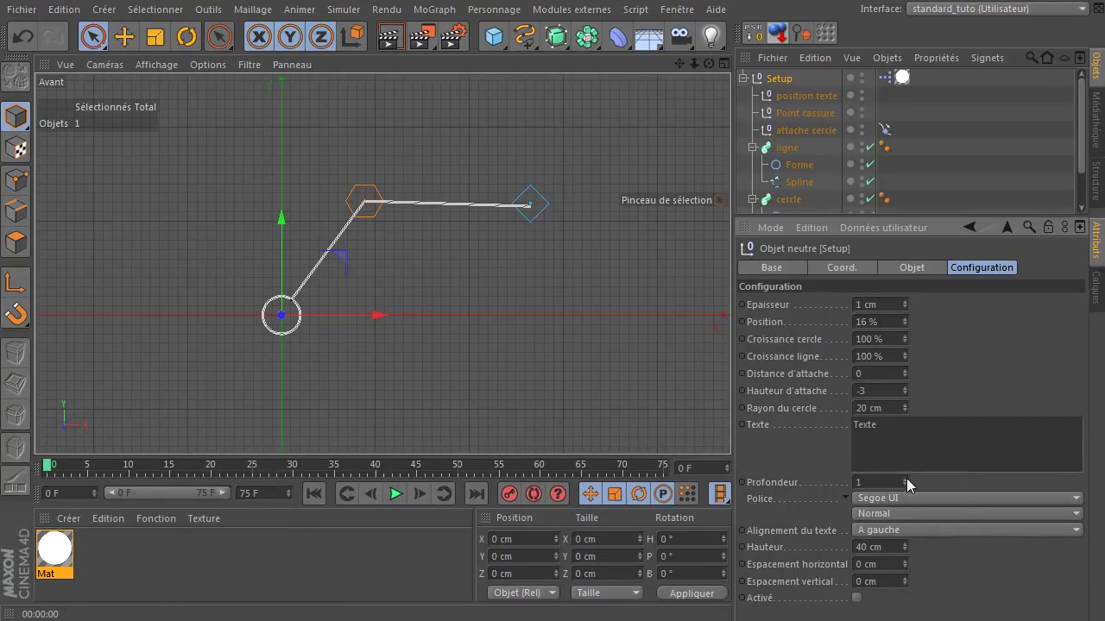
Step: Set Setup's Profondeur to 10
click(904, 532)
click(899, 544)
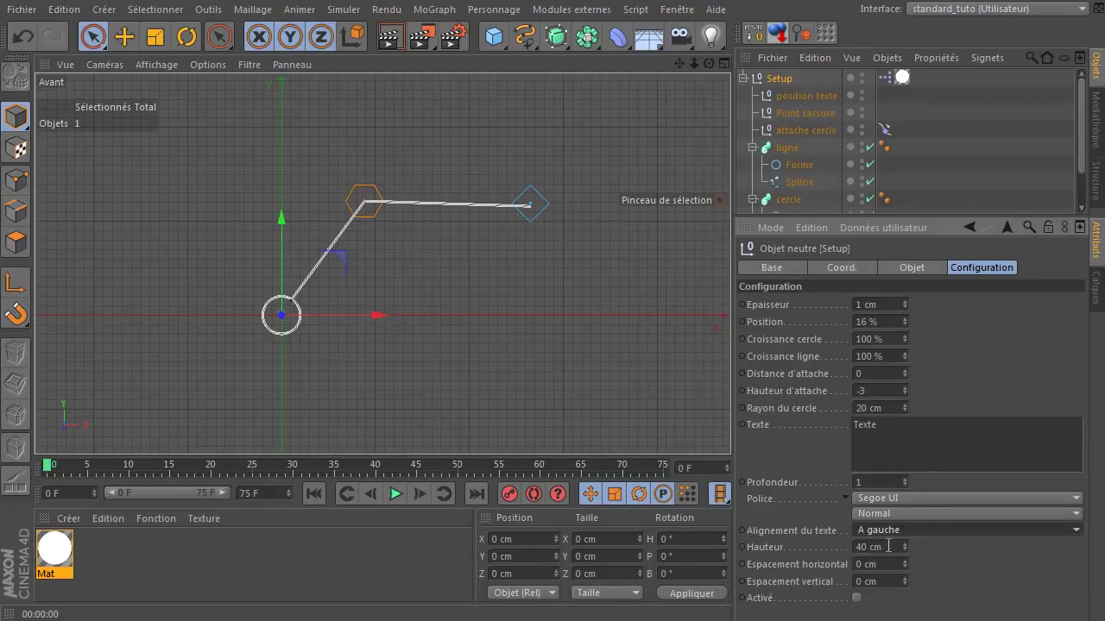
click(885, 482)
key(Return)
click(896, 483)
key(Return)
Step: Remove the extra line breaks from Setup's Texte field, enable the Activé option and make the text read "Texte"
click(915, 457)
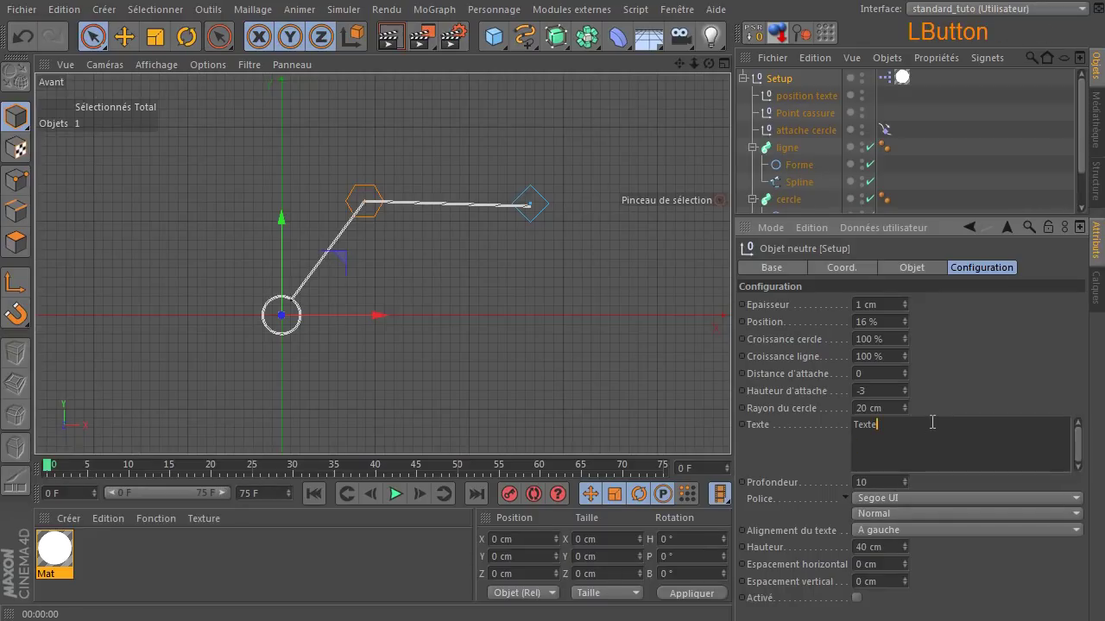
key(BackSpace)
key(Delete)
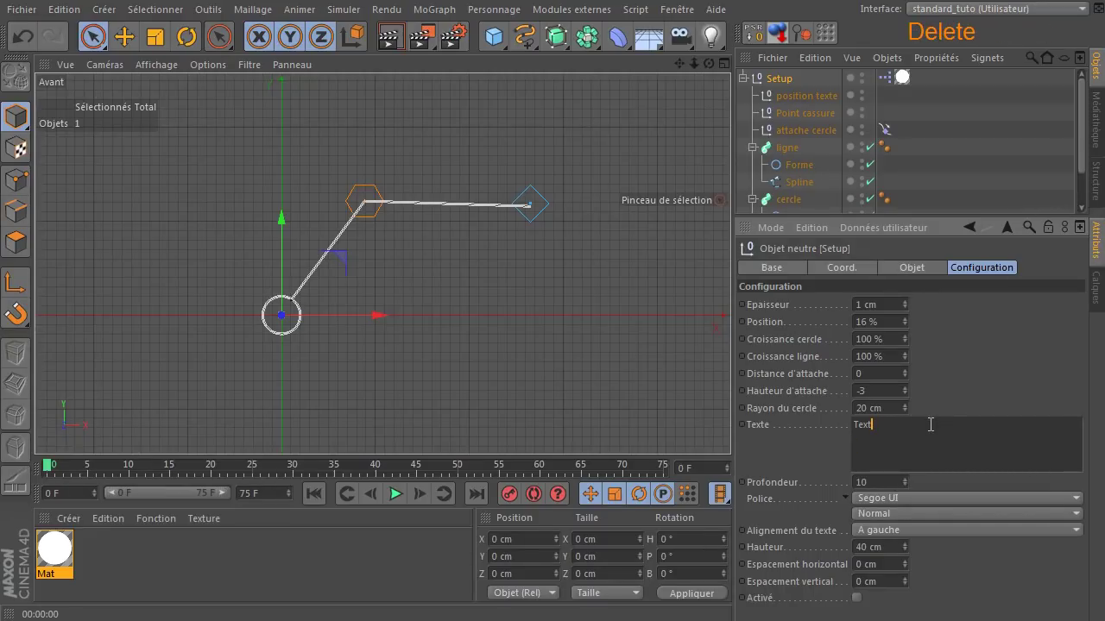
click(919, 443)
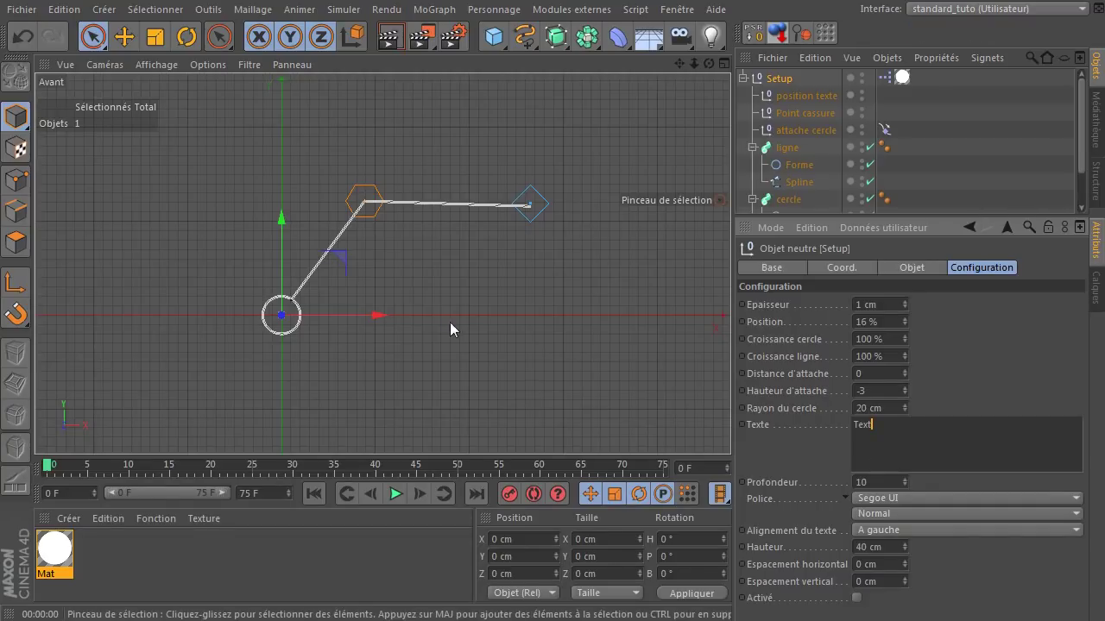
click(857, 599)
click(915, 426)
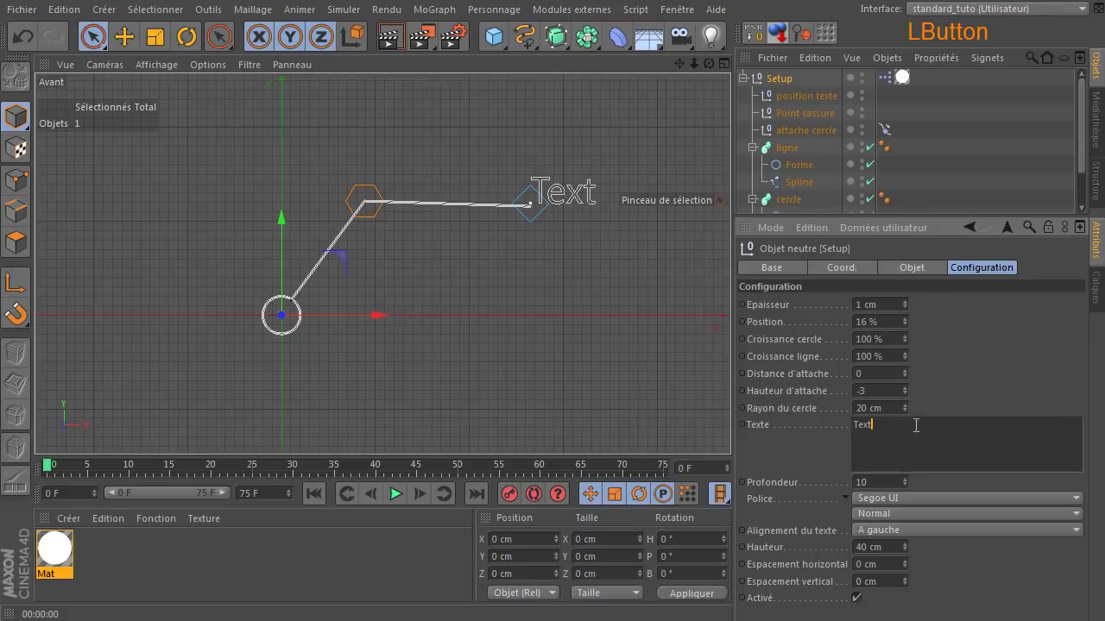
text(e)
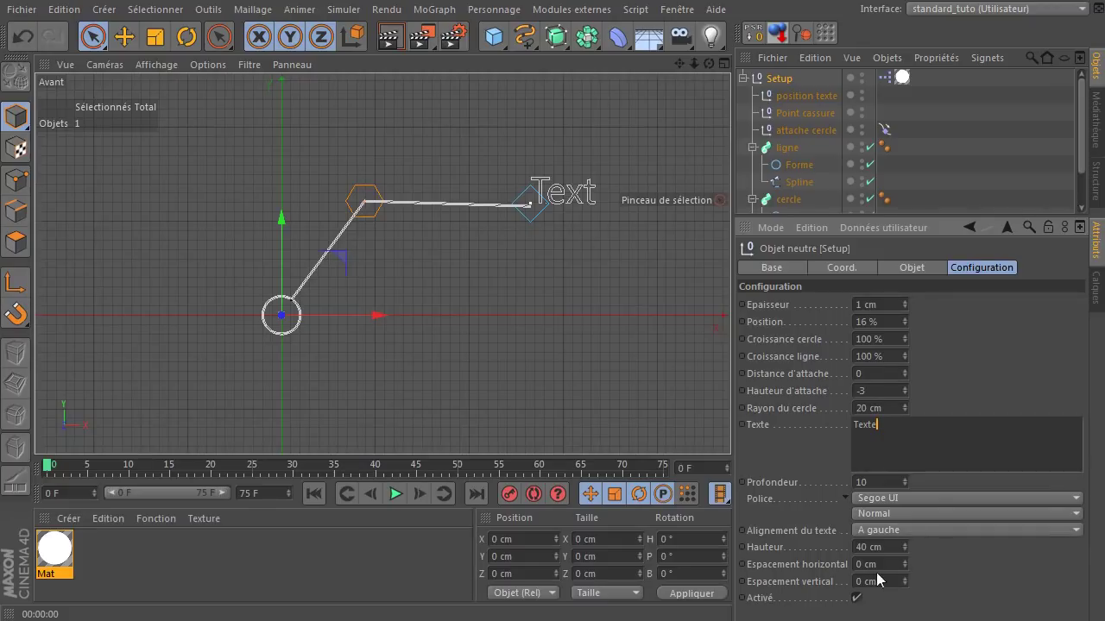
Step: Set Setup's Profondeur to 1, Distance d'attache to -7 and Hauteur d'attache to 13
click(874, 483)
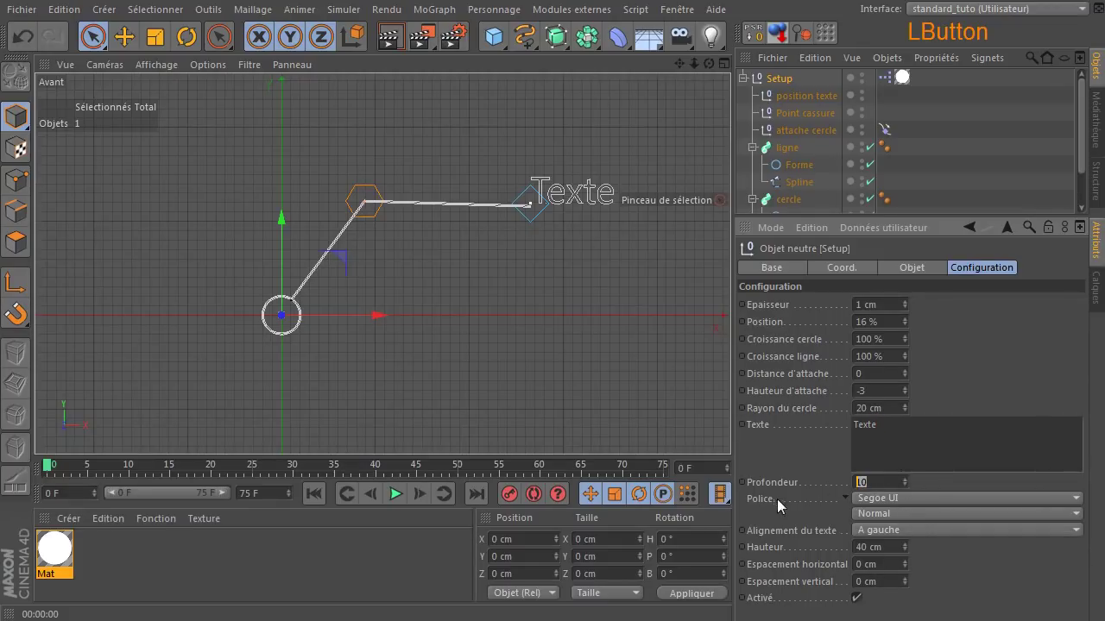
key(BackSpace)
click(959, 575)
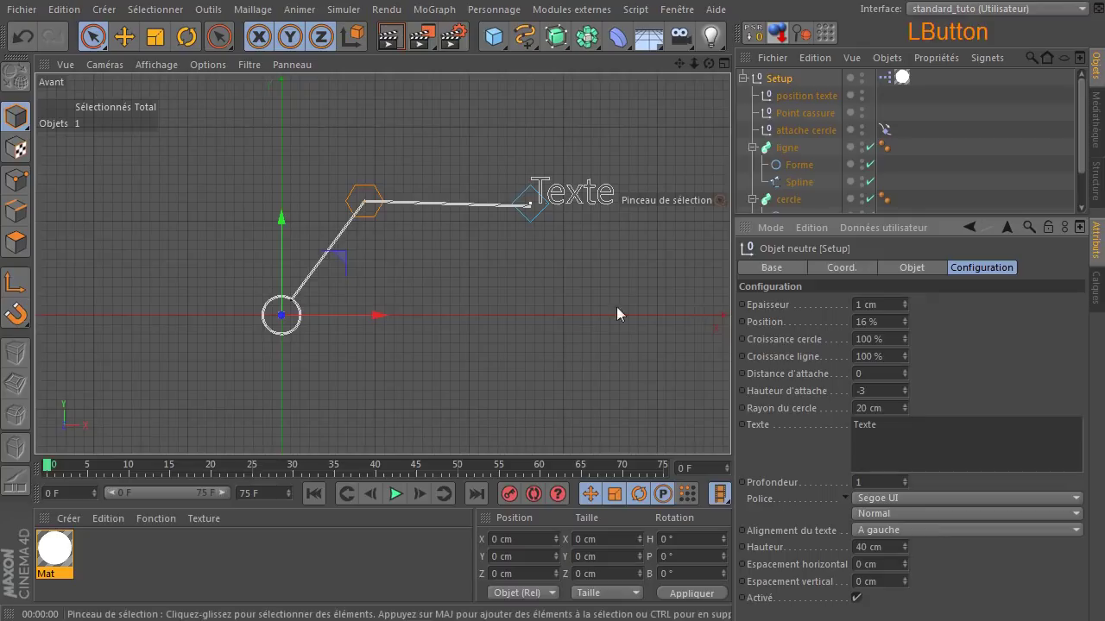
click(905, 390)
mouse_move(905, 390)
mouse_down()
mouse_move(925, 390)
mouse_move(904, 371)
mouse_move(901, 379)
mouse_up()
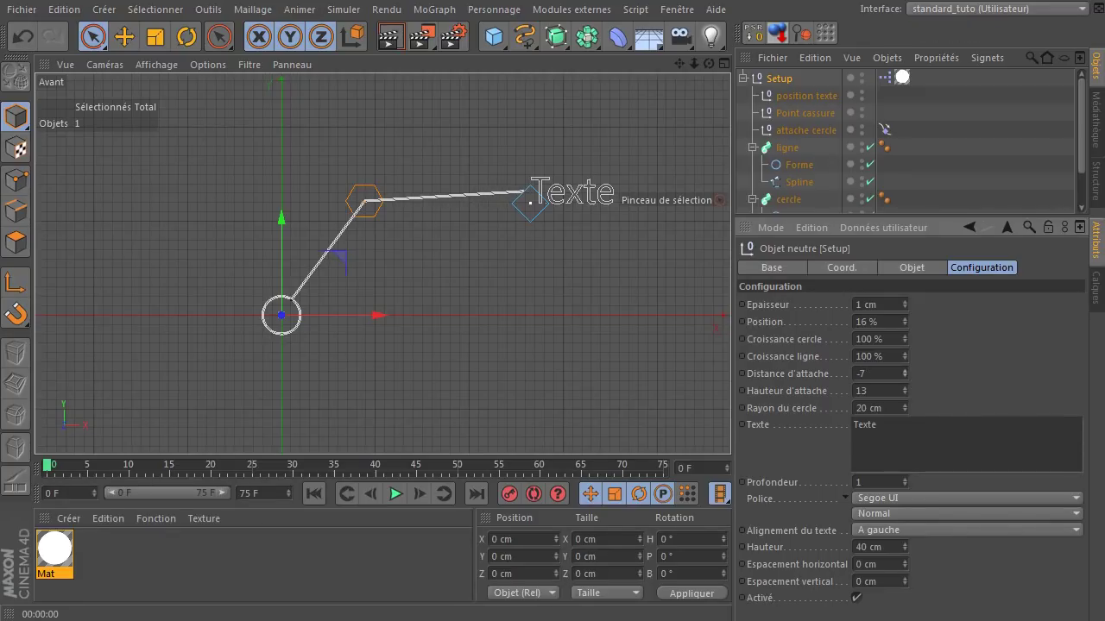
Step: Move the position texte null to about X 313, Y 76 cm and the Point cassure null to about X 141, Y 88 cm
click(537, 214)
drag(593, 155, 631, 192)
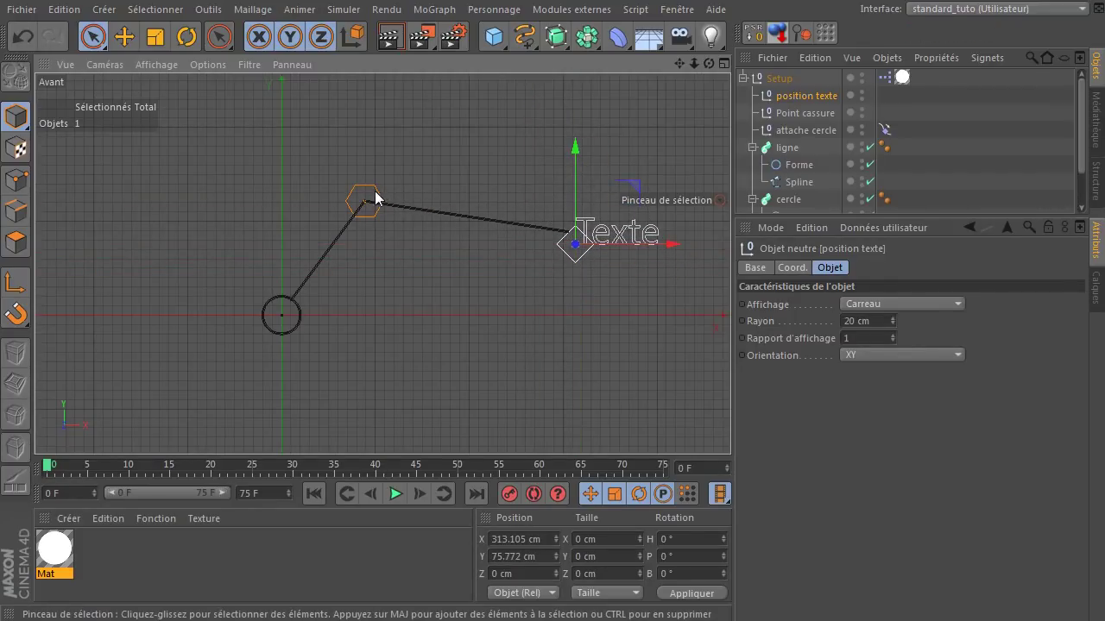
click(376, 199)
drag(424, 149, 471, 181)
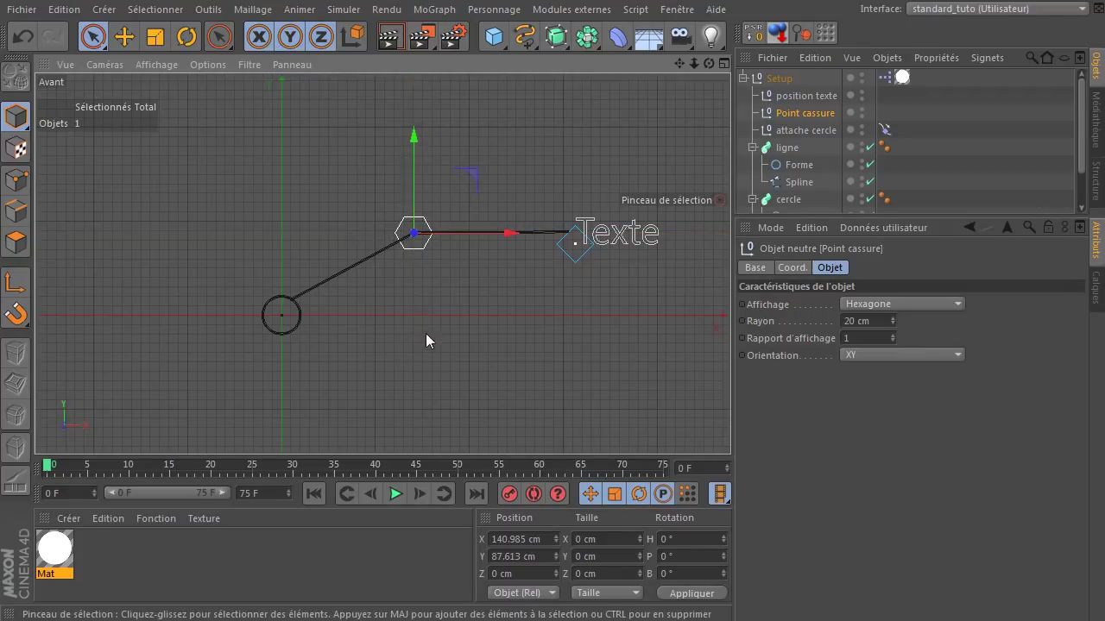
click(426, 352)
Step: Switch to the Perspective view and render the callout in the viewport
scroll(427, 350, down, 3)
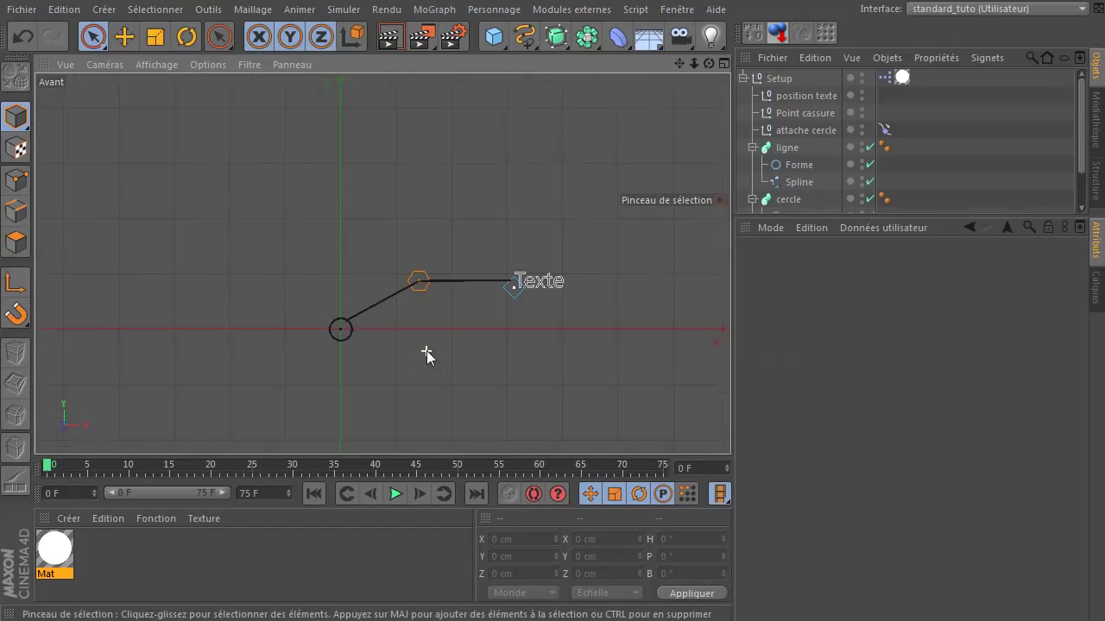
middle_click(411, 365)
middle_click(187, 222)
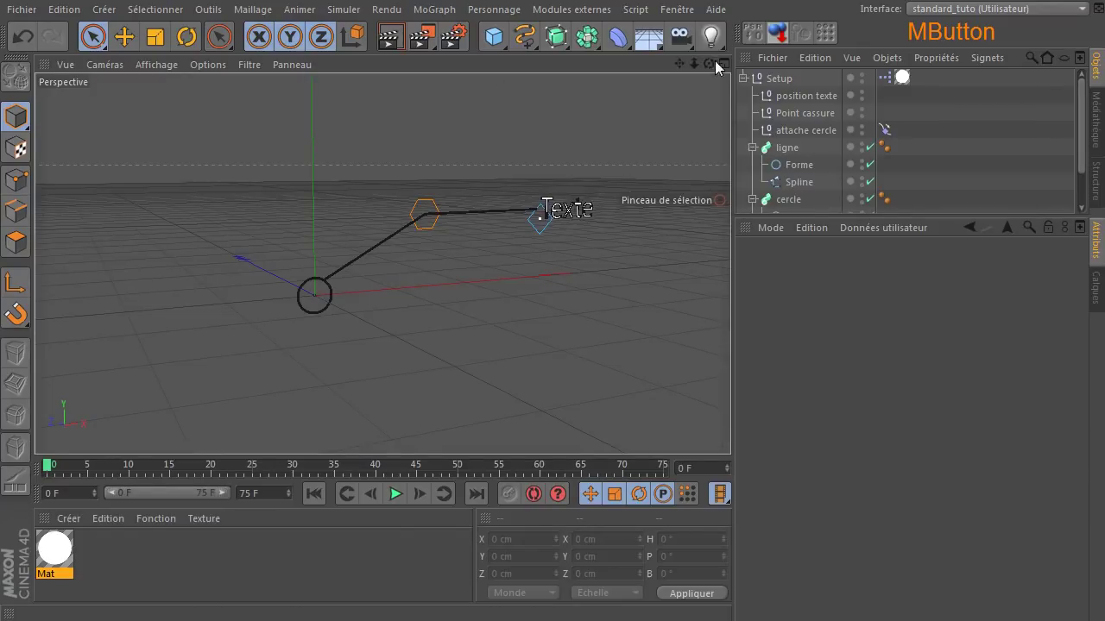
click(314, 296)
click(390, 36)
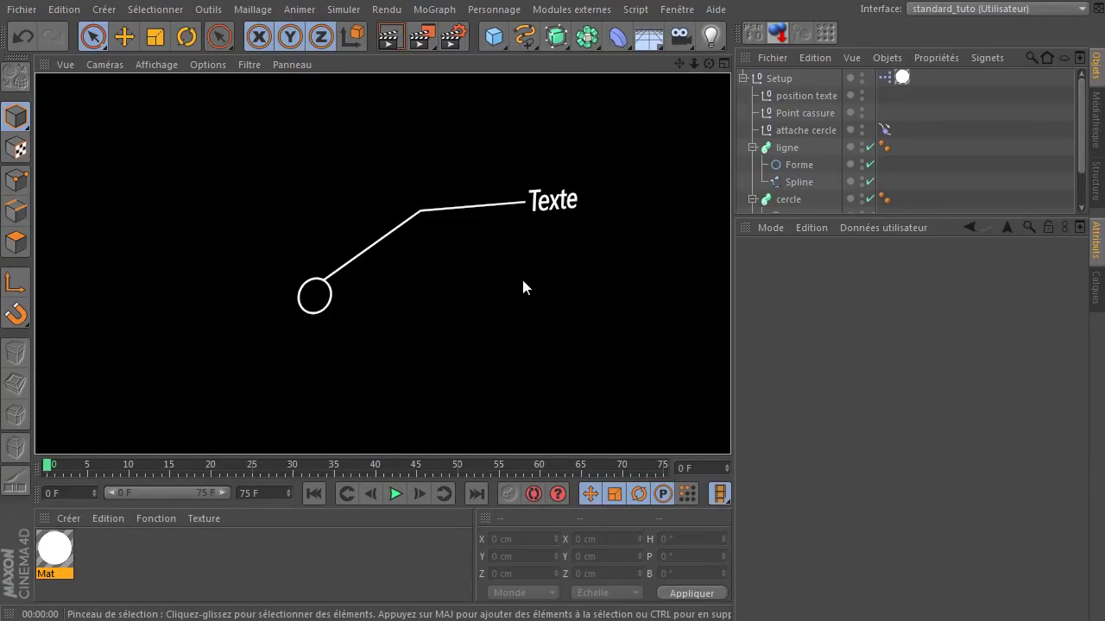
Step: Set Setup's Position parameter to 7 %
click(767, 78)
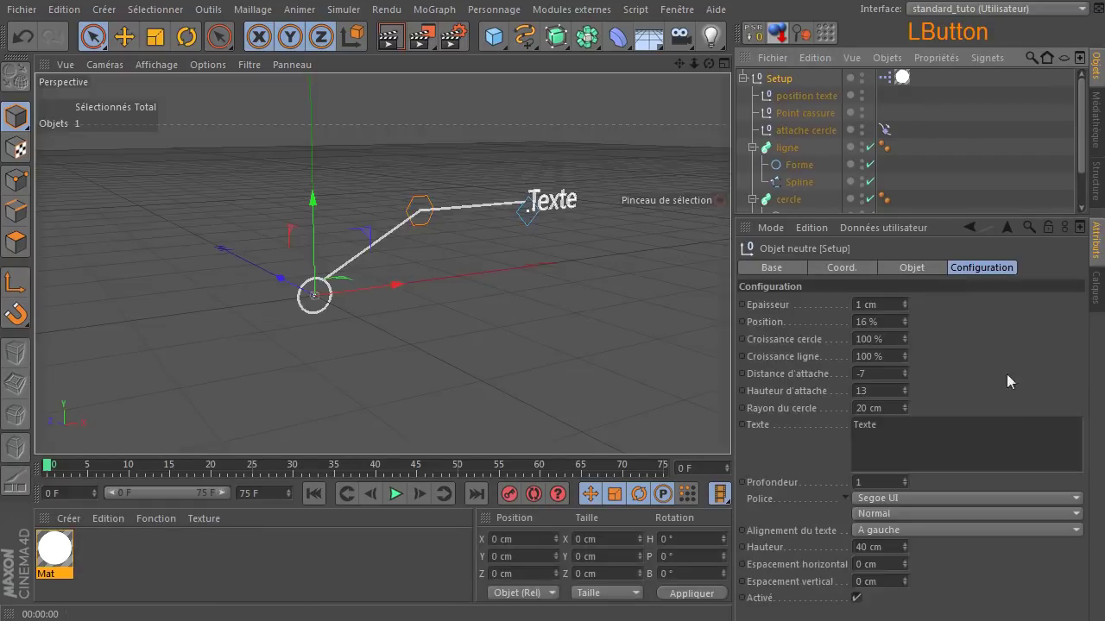
drag(904, 323, 899, 330)
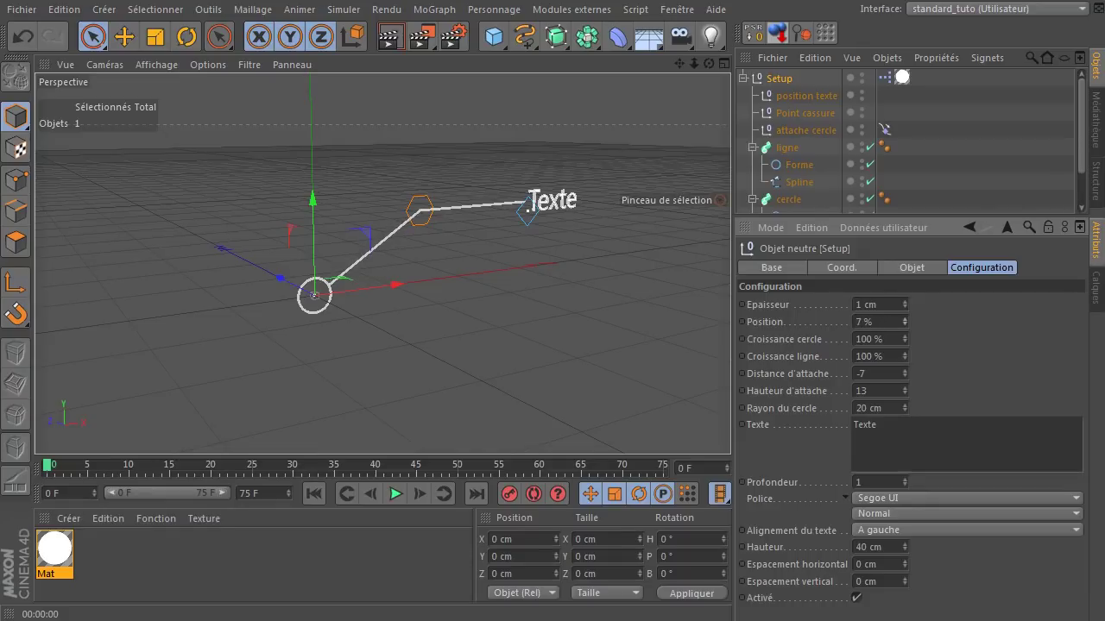
click(962, 324)
Step: Disable Setup's Activé option at frame 10 and record a keyframe for it
click(129, 466)
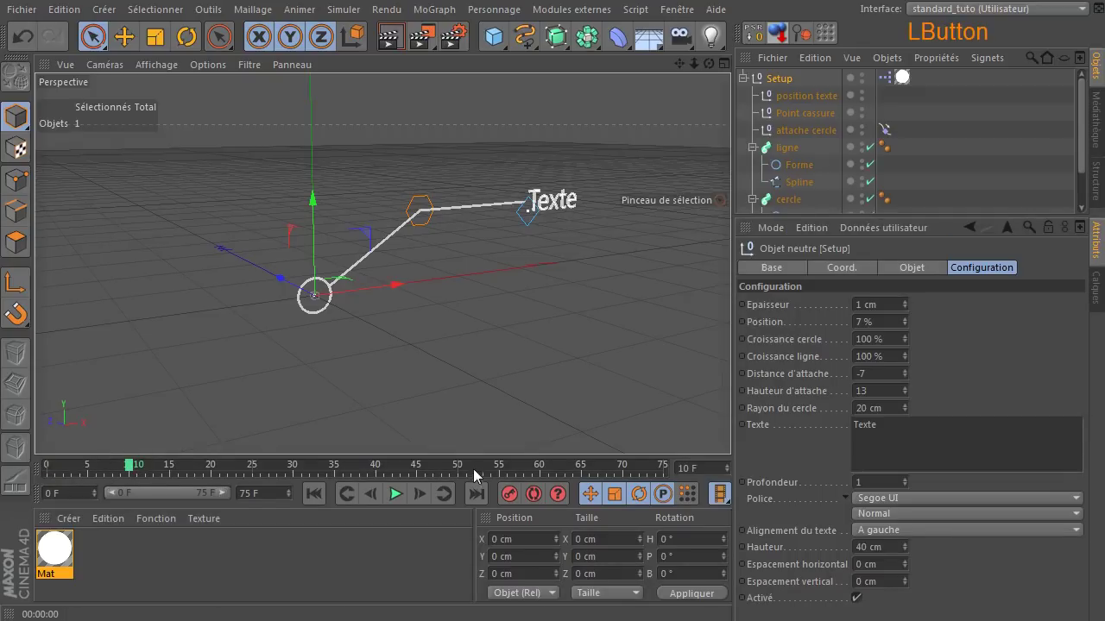
click(856, 598)
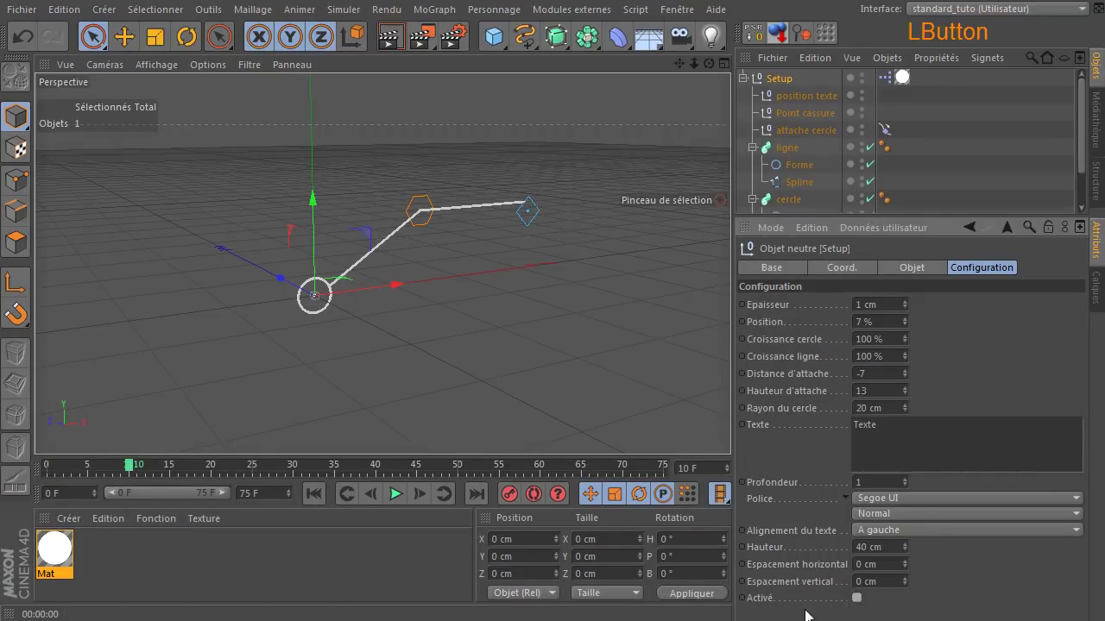
ctrl+click(743, 599)
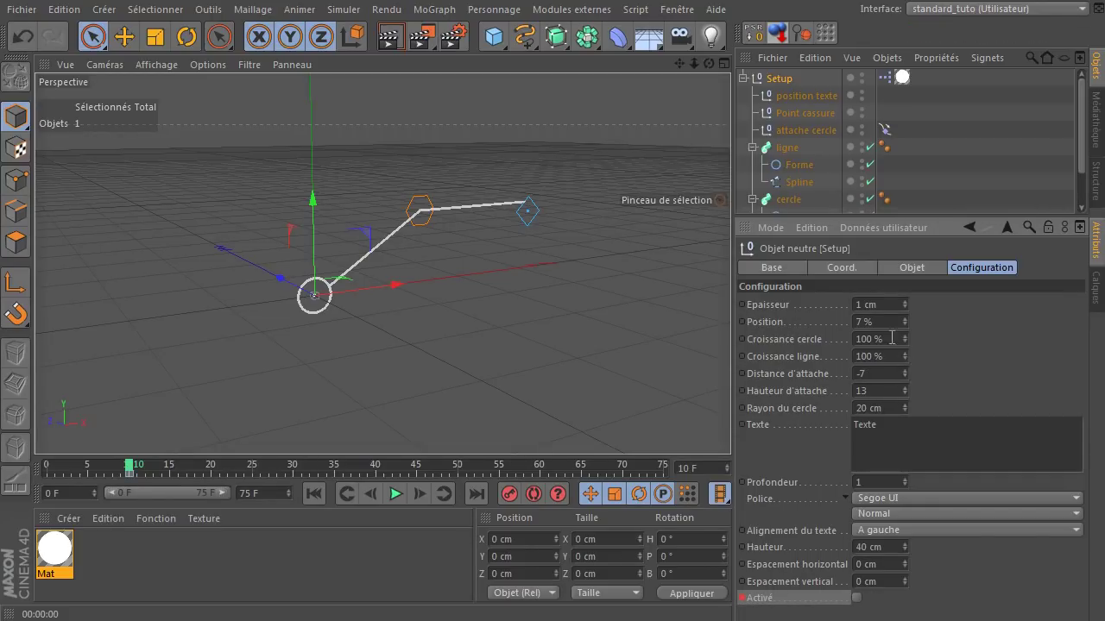
Step: Set Setup's Croissance cercle and Croissance ligne to 0 % at frame 10 and record a keyframe for each
drag(904, 338, 855, 340)
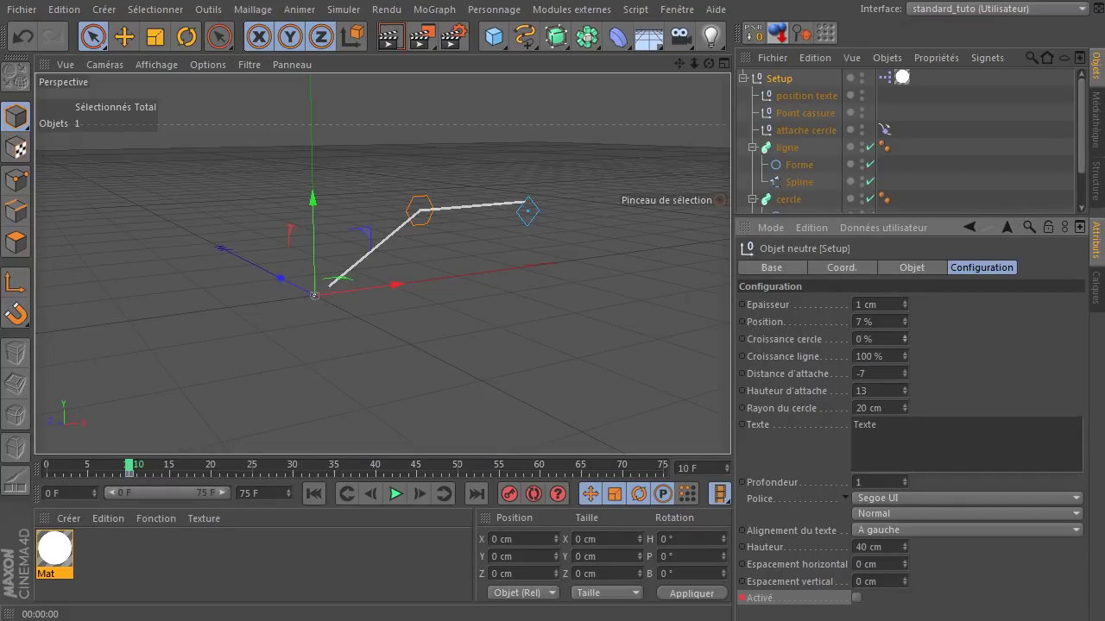
ctrl+click(740, 339)
drag(904, 356, 872, 358)
ctrl+click(740, 356)
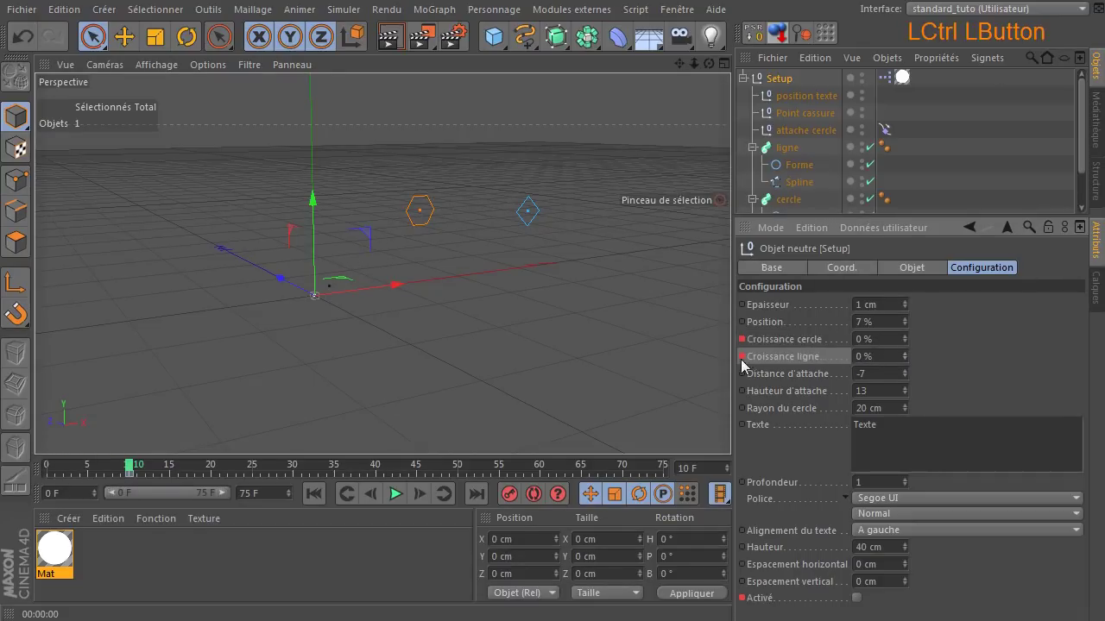
Step: At frame 20, set Croissance cercle to 100 % and record keyframes for Croissance cercle, Croissance ligne and Activé
click(209, 471)
drag(905, 338, 928, 335)
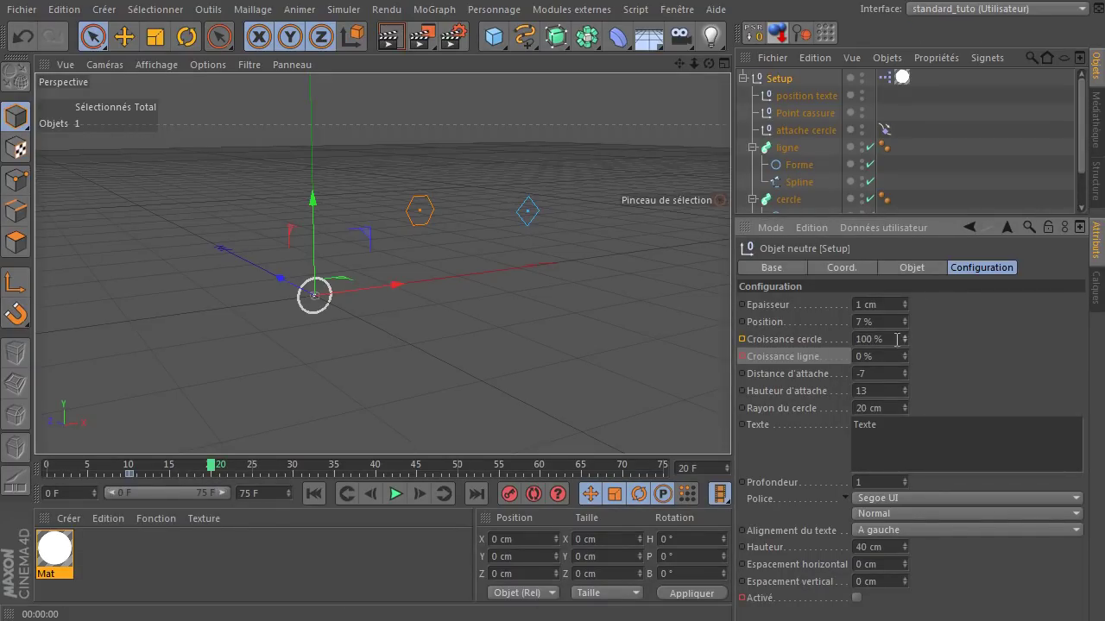
ctrl+click(741, 339)
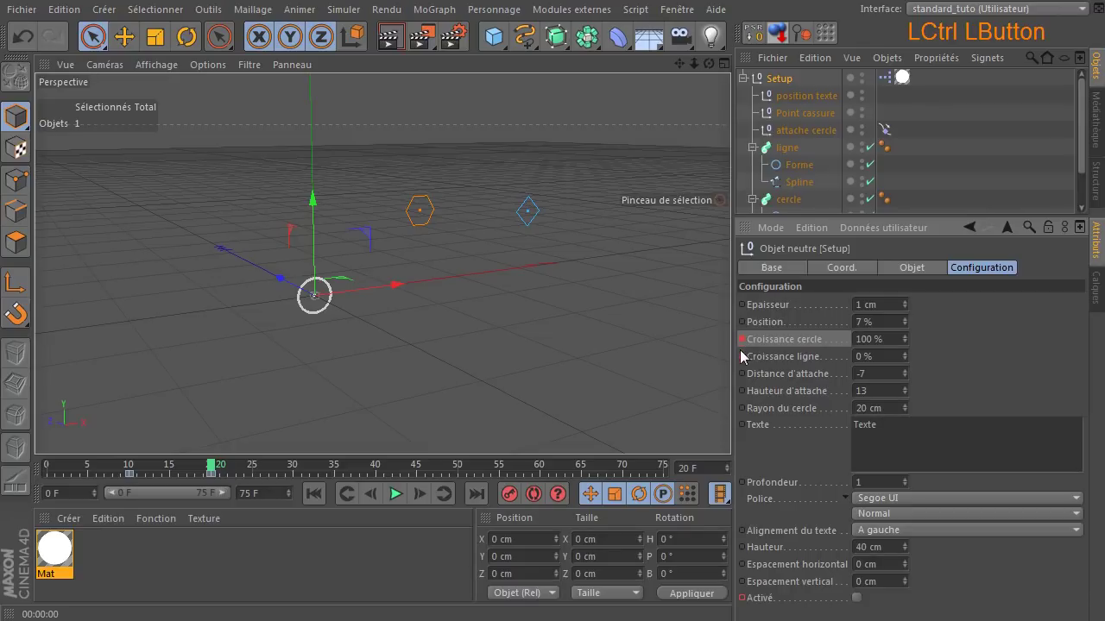
ctrl+click(741, 356)
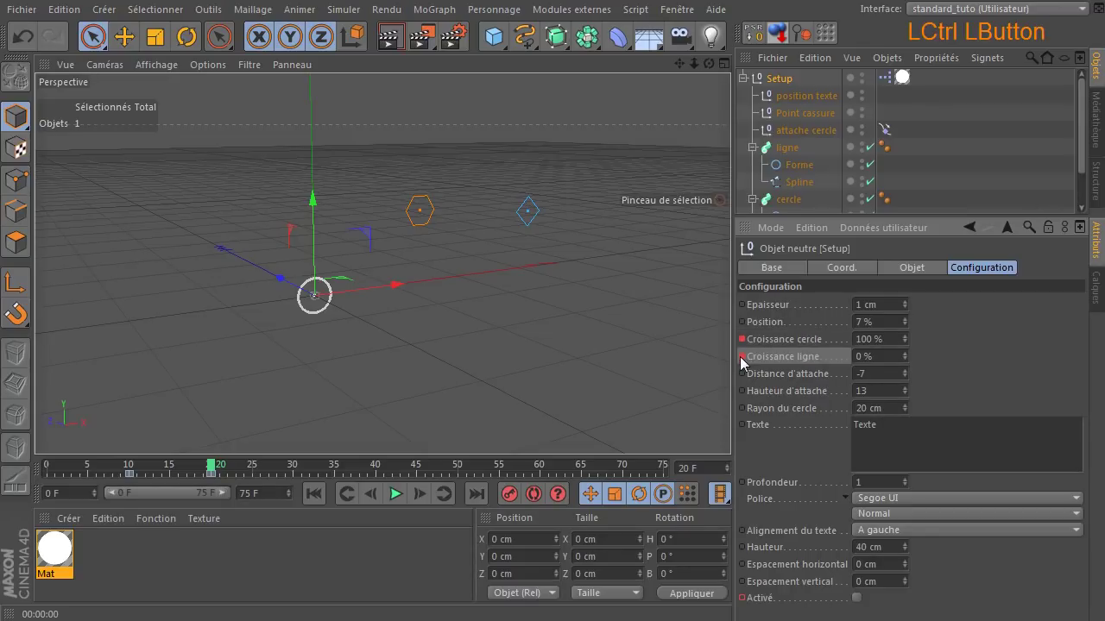
ctrl+click(741, 598)
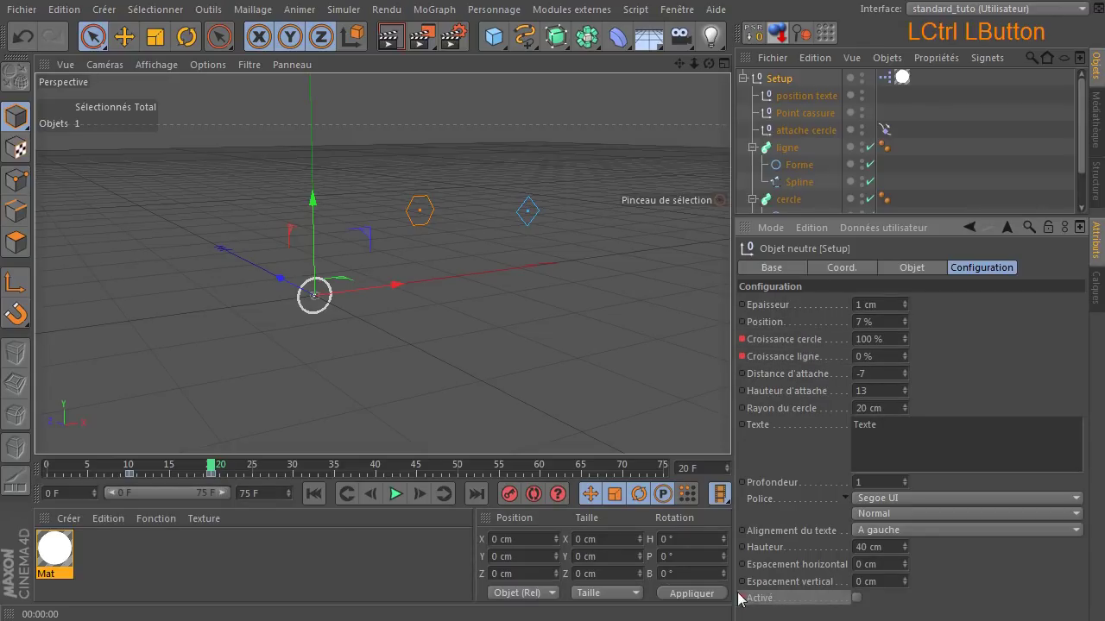
Step: At frame 40, set Croissance ligne to 100 % and record a keyframe for it
click(376, 471)
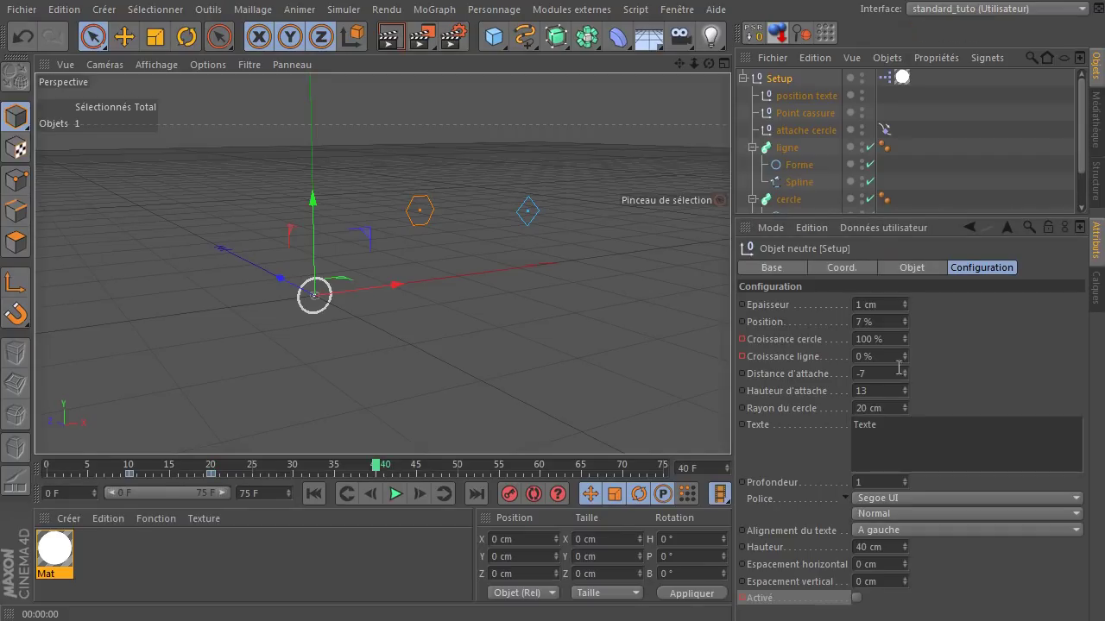
drag(904, 355, 950, 337)
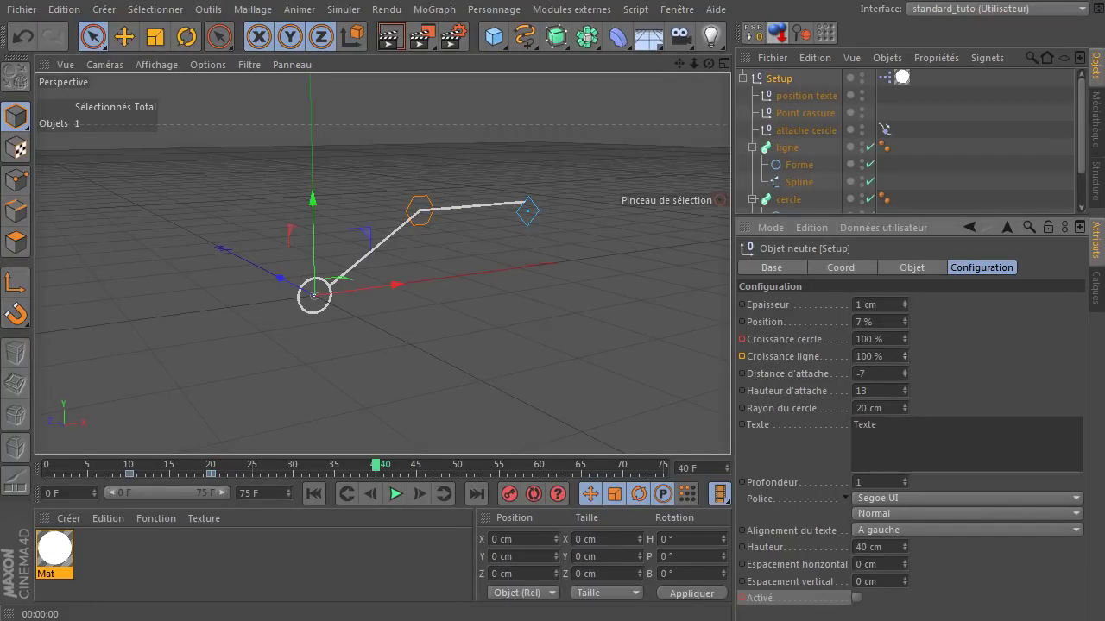
ctrl+click(741, 357)
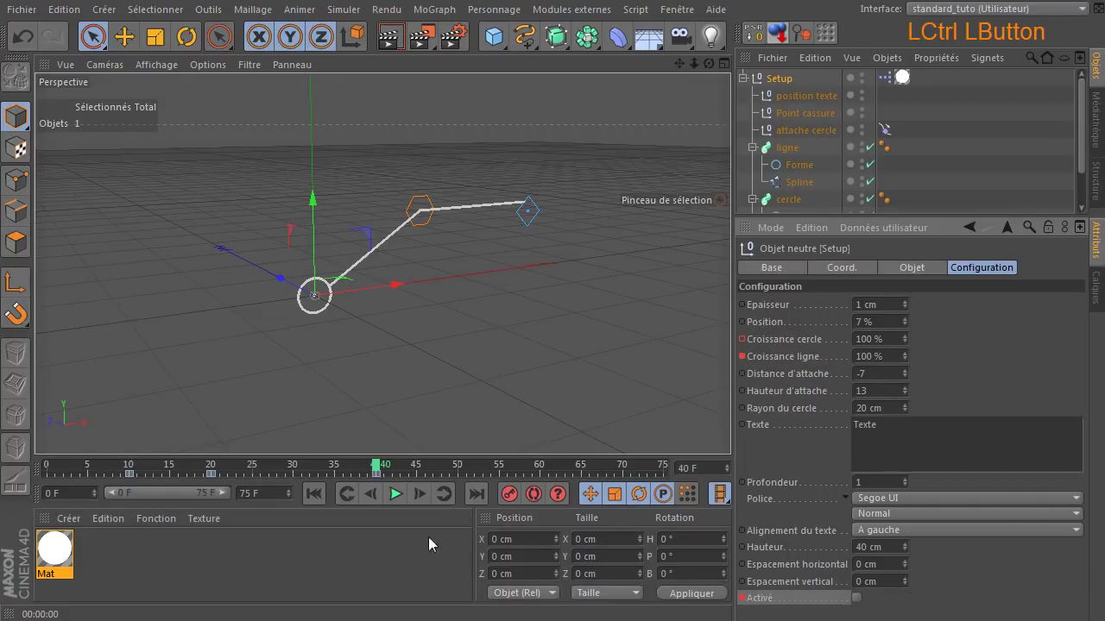
Step: At frame 45, enable Setup's Activé option and record a keyframe for it
click(417, 467)
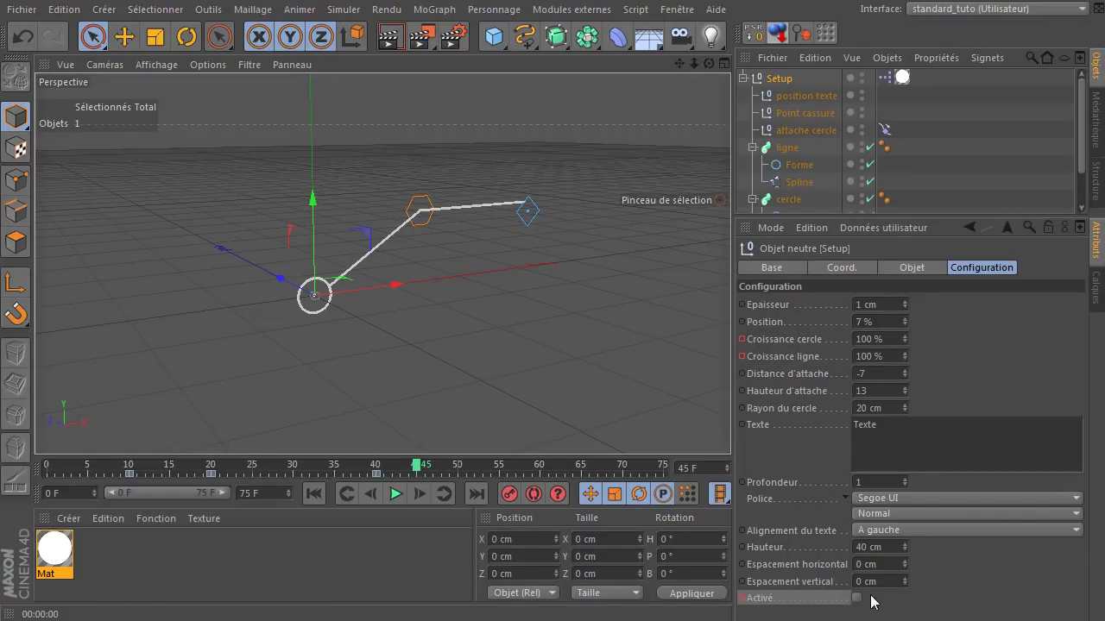
click(856, 598)
ctrl+click(741, 598)
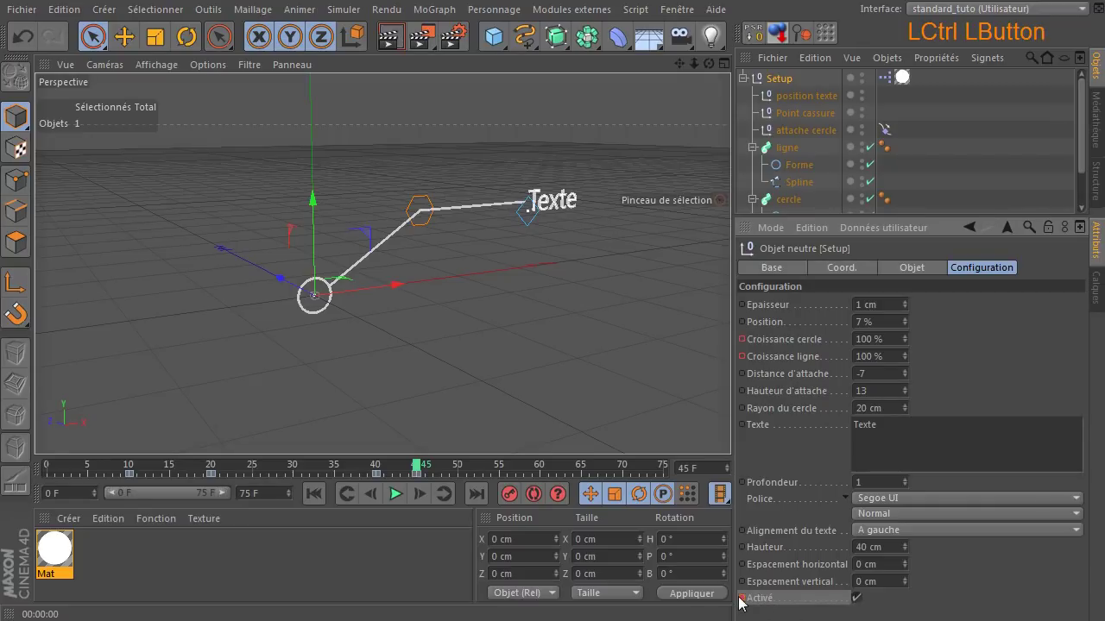
Step: Play the callout animation from the first frame, stop it and restore the previous camera view
click(314, 493)
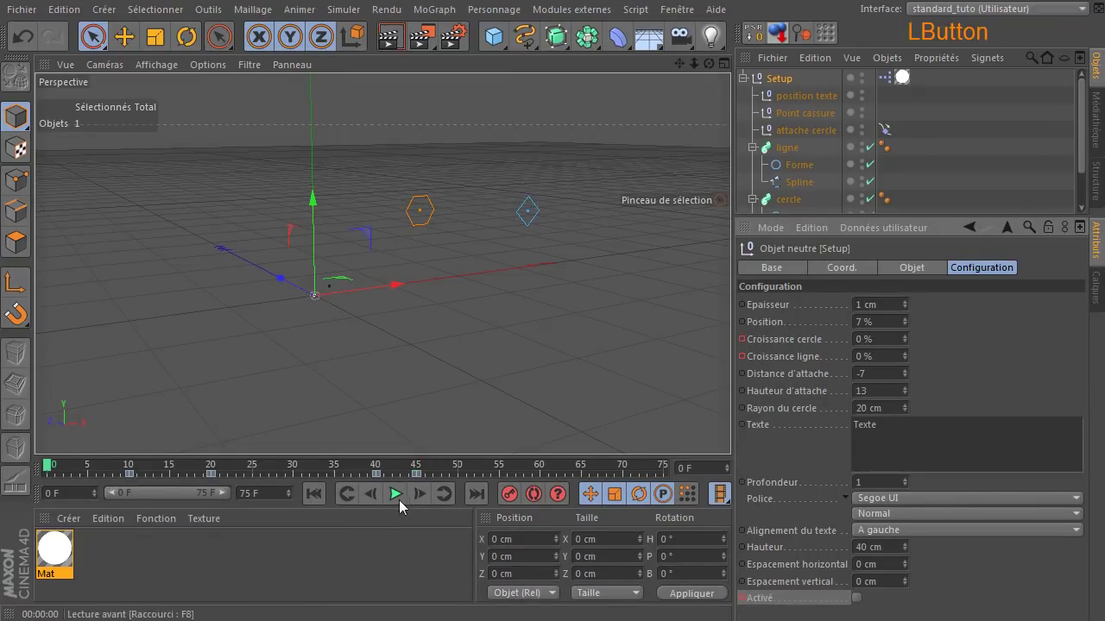
click(396, 494)
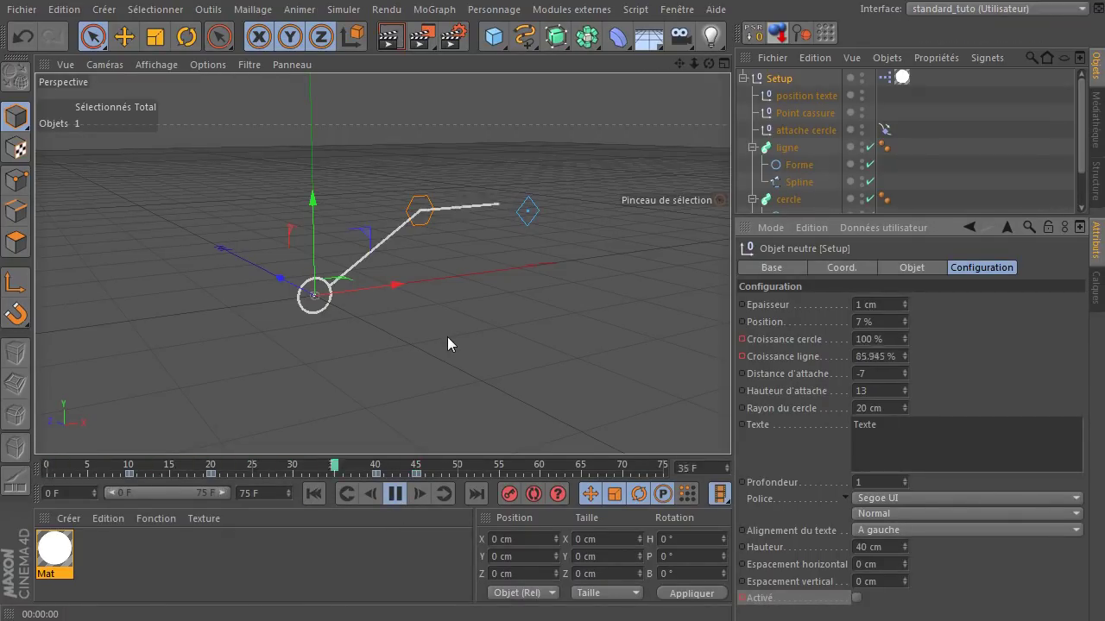
click(394, 493)
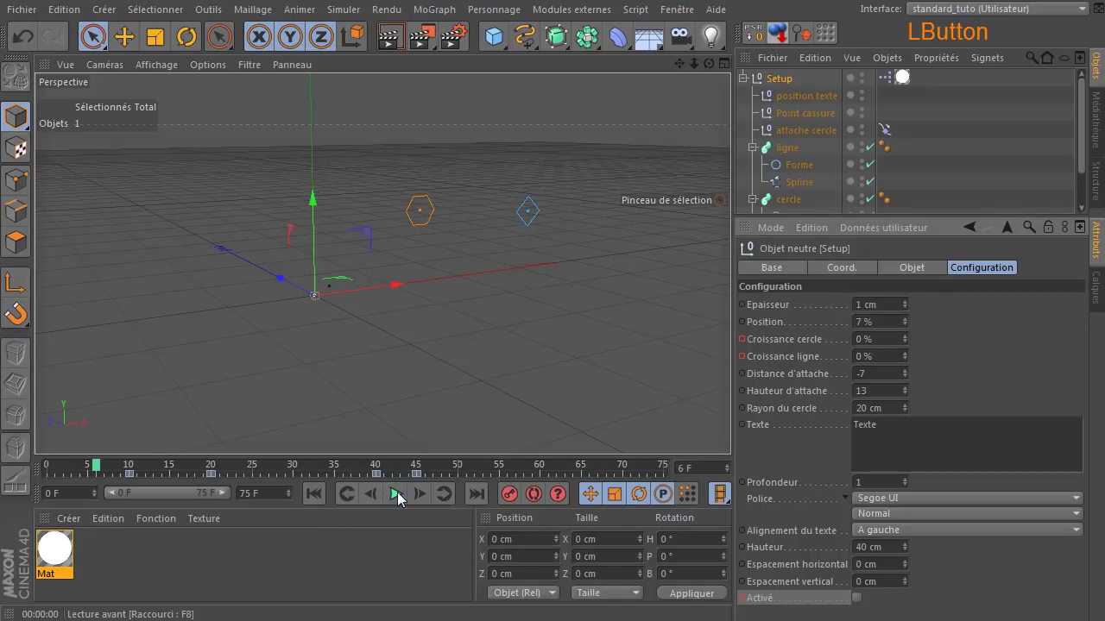
key(ctrl+shift+z)
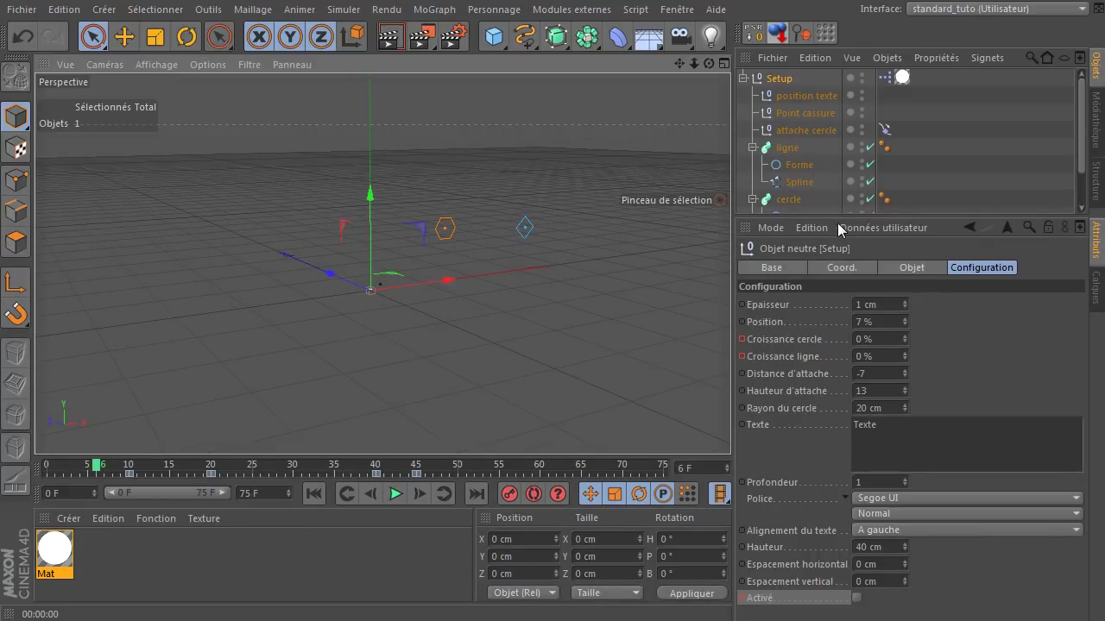
Step: Duplicate the collapsed Setup hierarchy and move the copy to about X -154, Y 118 cm
click(742, 79)
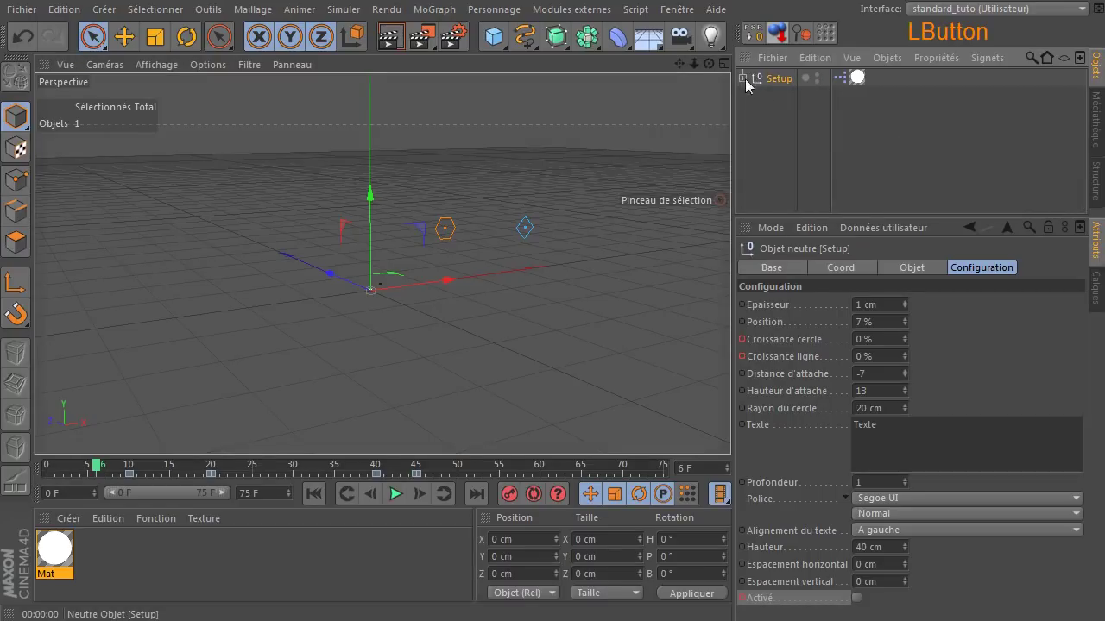
ctrl+drag(775, 79, 789, 167)
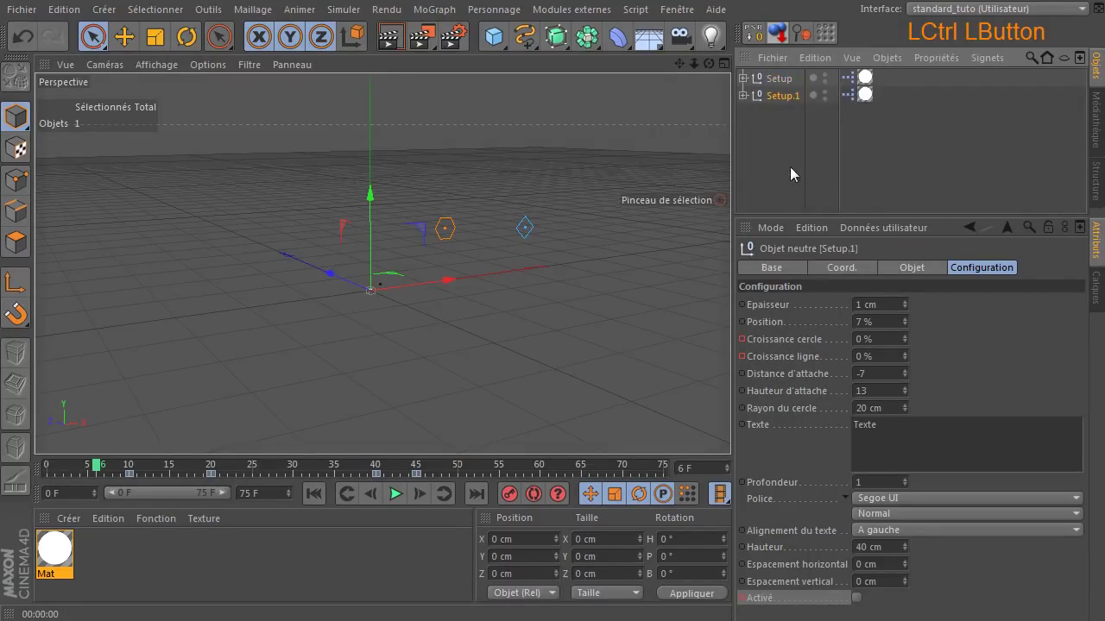
click(420, 233)
drag(420, 233, 336, 175)
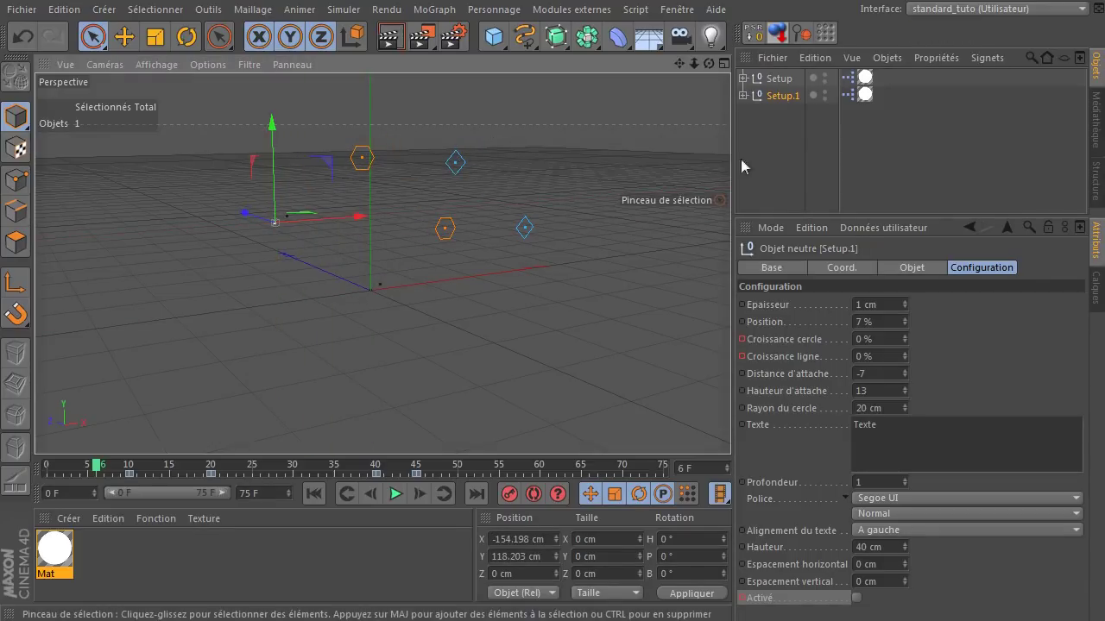
Step: At frame 61, move the copy's position texte null to about X -305 cm and its Point cassure null to about X -145 cm
click(777, 160)
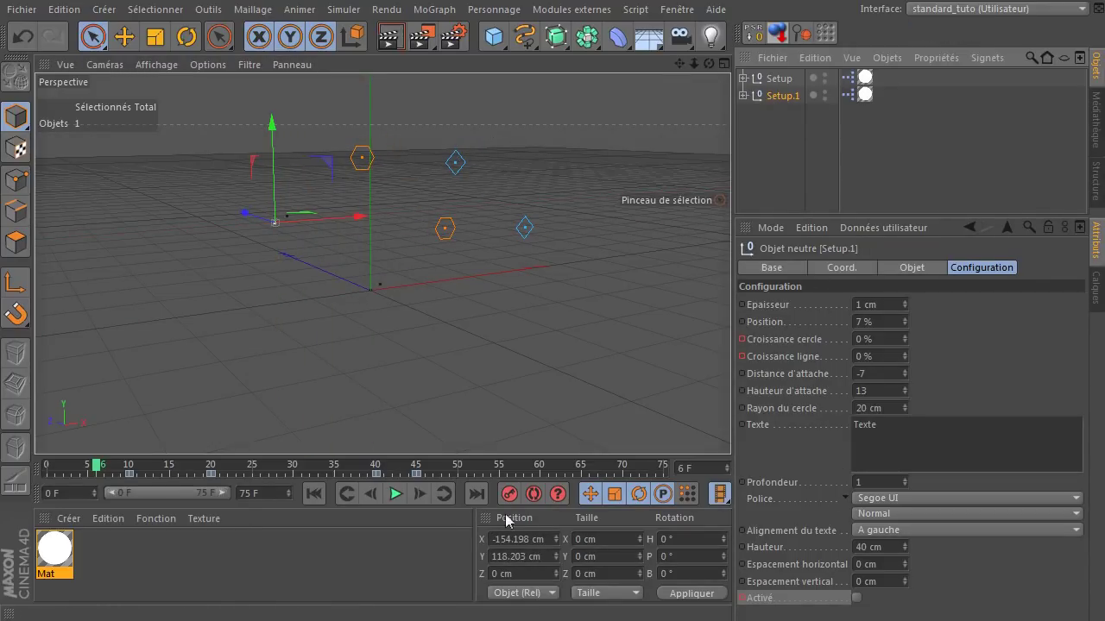
click(546, 466)
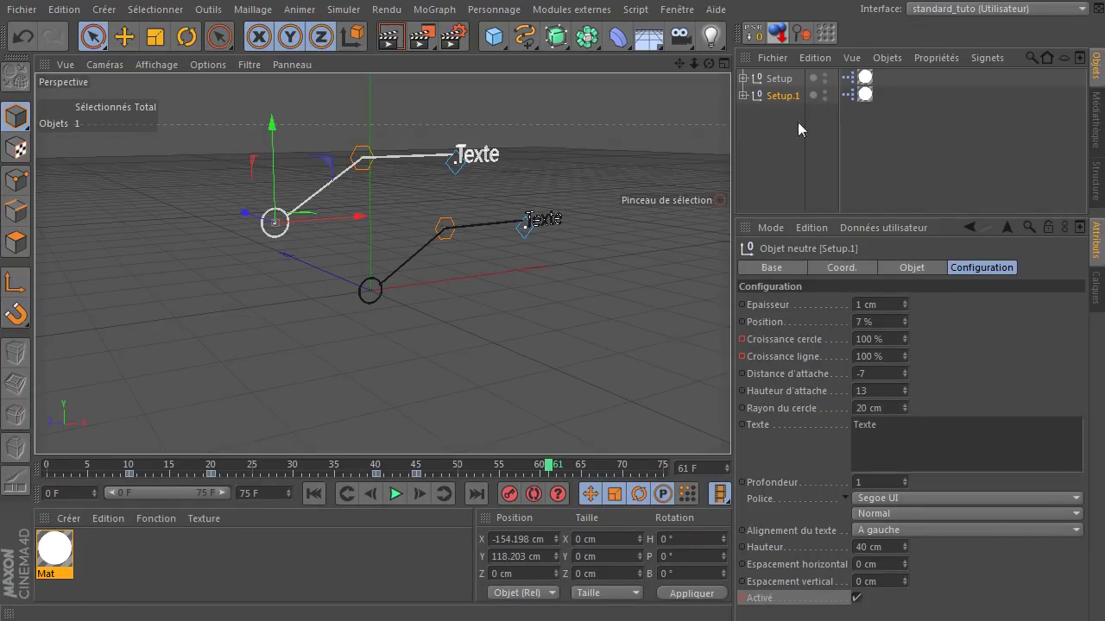
click(456, 160)
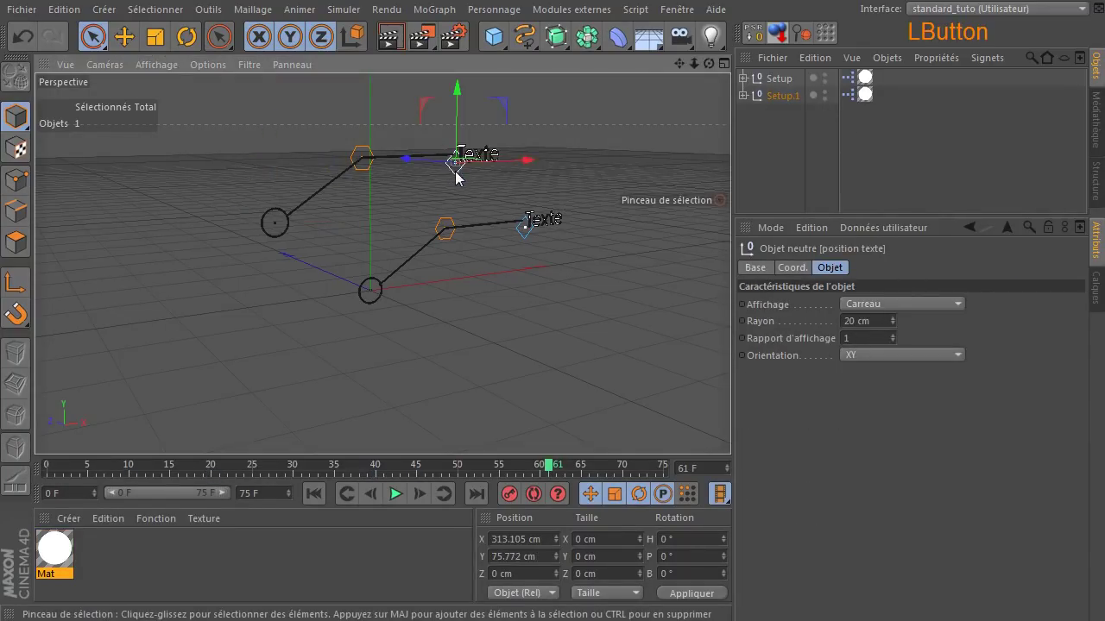
drag(678, 64, 690, 62)
drag(383, 264, 525, 264)
drag(665, 161, 319, 176)
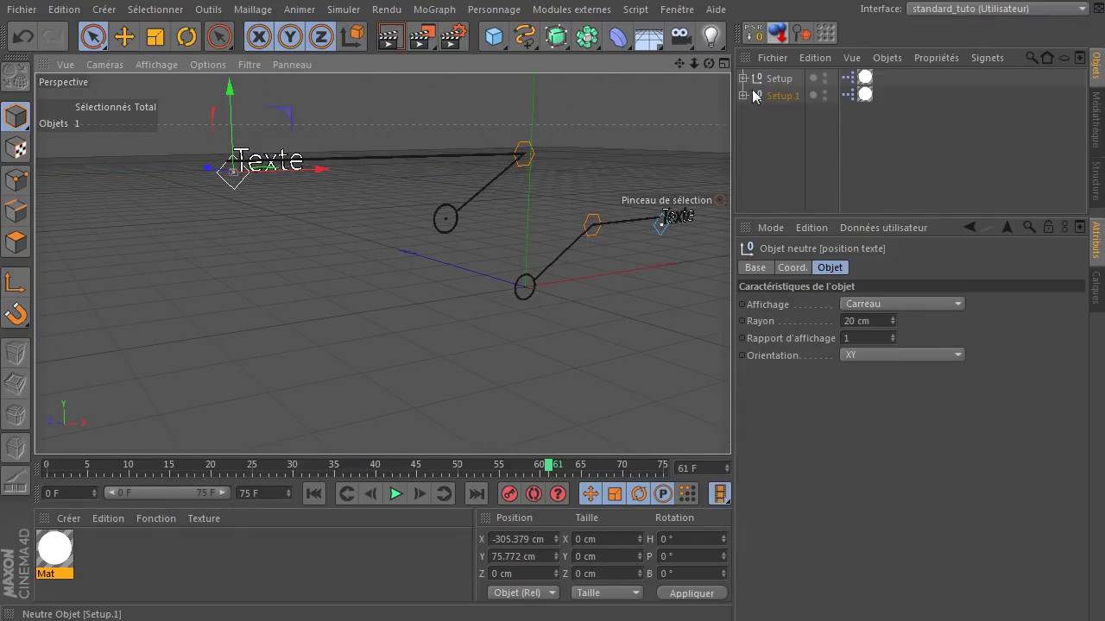
click(530, 154)
drag(592, 154, 427, 180)
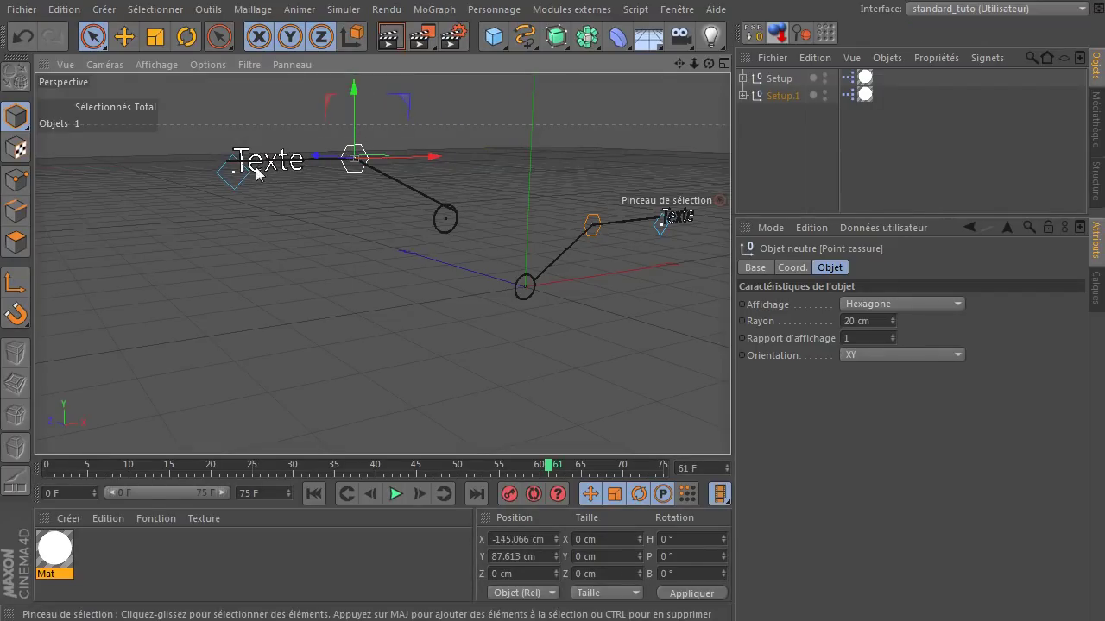
Step: Set Setup.1's text alignment to A droite, its Distance d'attache to 18 and its Position to 39 %
scroll(249, 206, up, 2)
drag(677, 67, 416, 285)
middle_click(417, 284)
middle_click(545, 389)
scroll(244, 257, up, 3)
drag(678, 66, 382, 261)
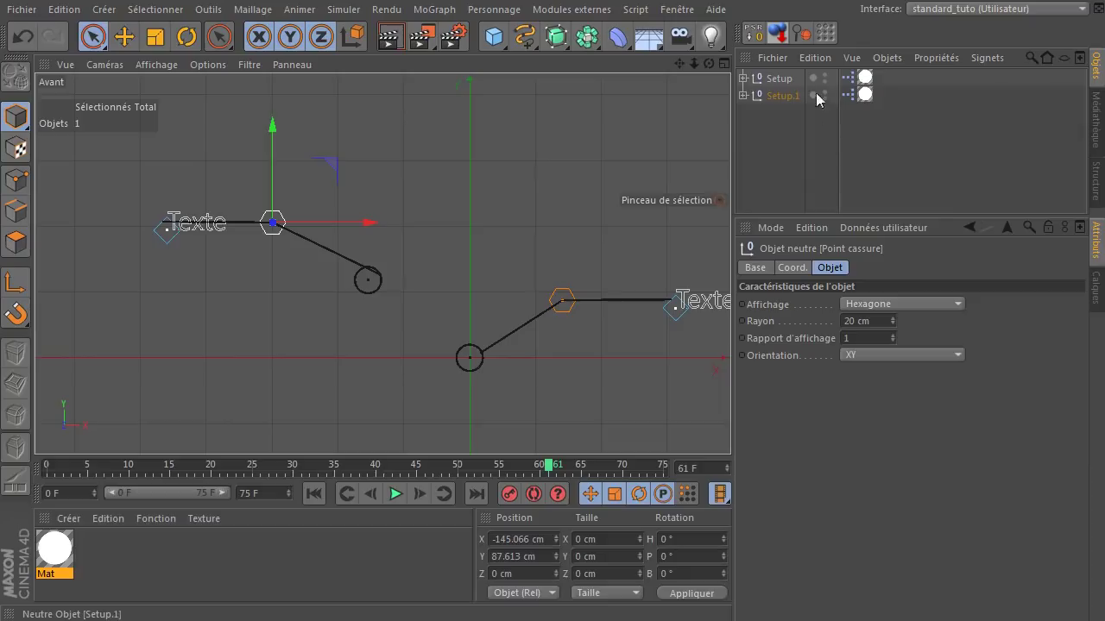
click(783, 95)
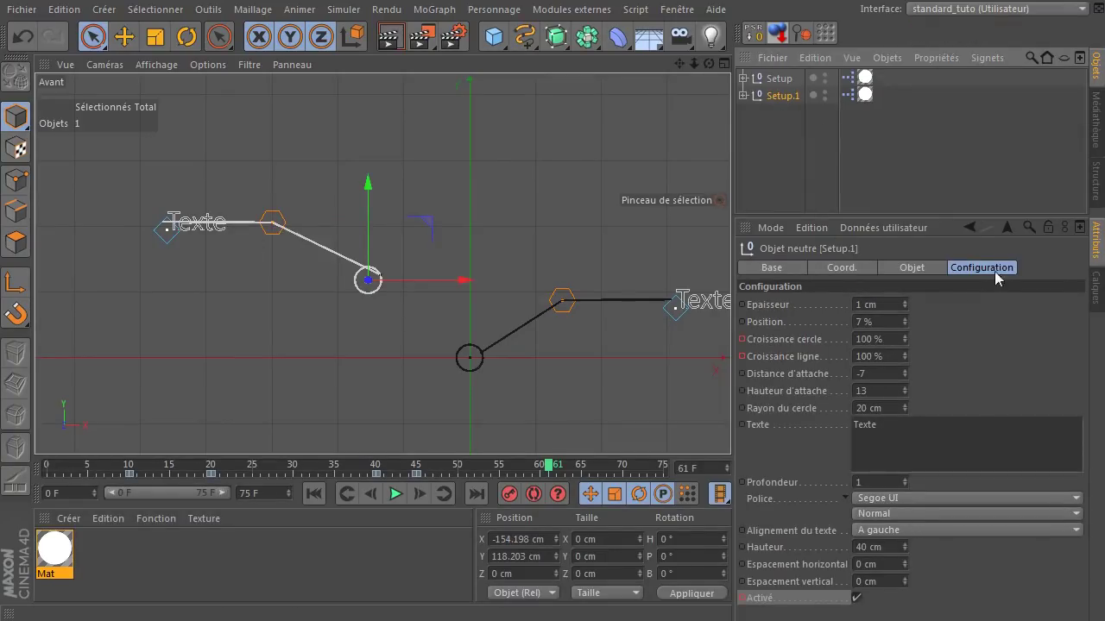
click(932, 533)
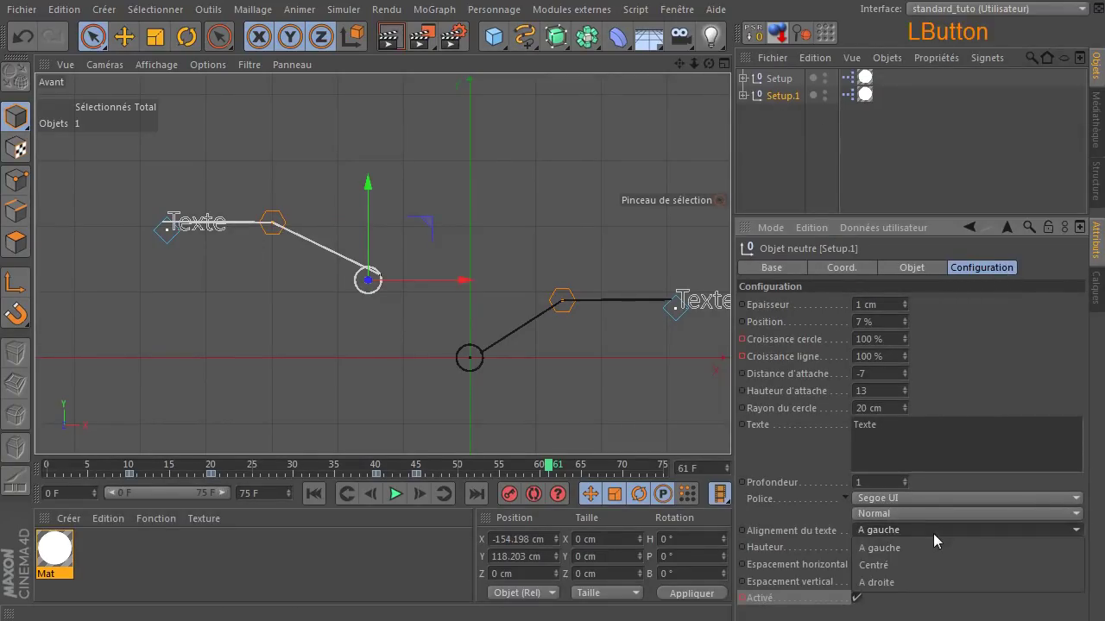
click(920, 582)
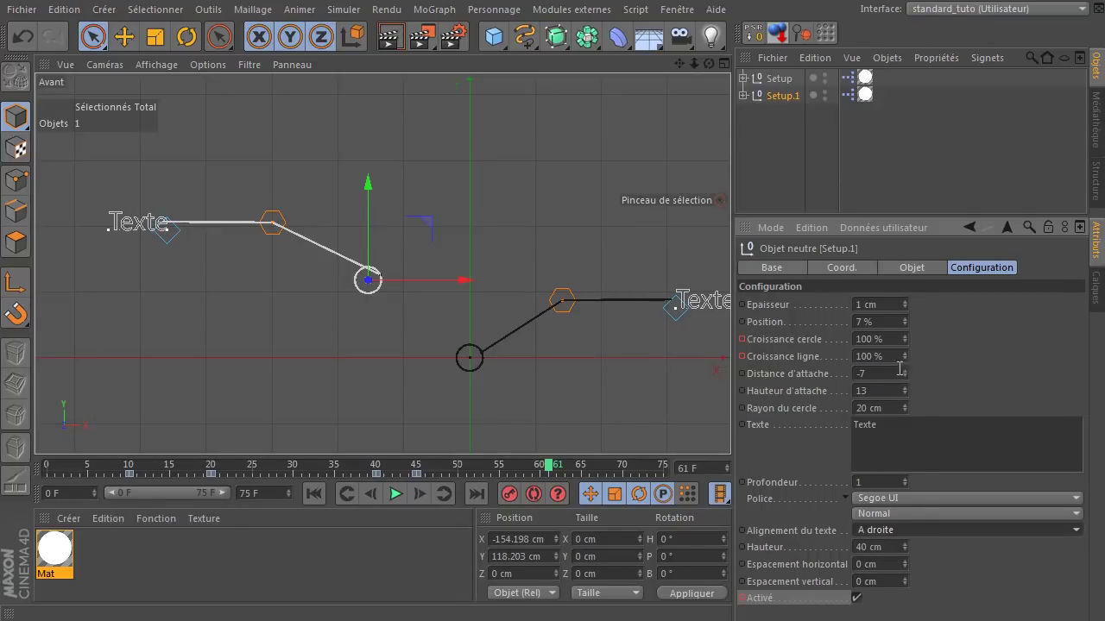
drag(904, 372, 906, 352)
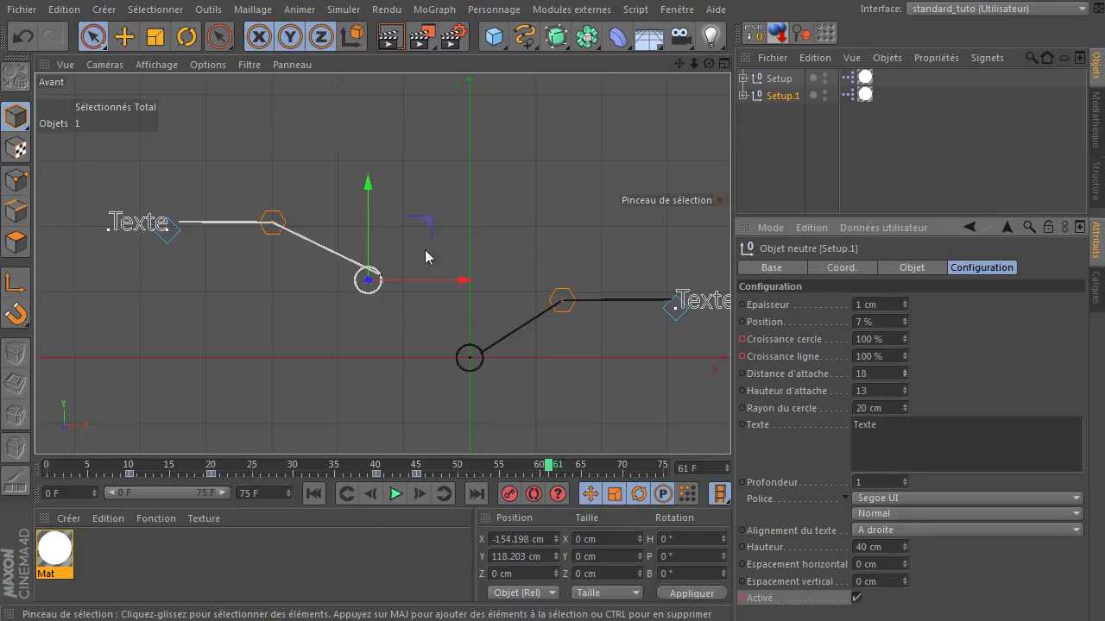
mouse_move(905, 322)
mouse_down()
mouse_move(905, 297)
mouse_move(906, 307)
mouse_up()
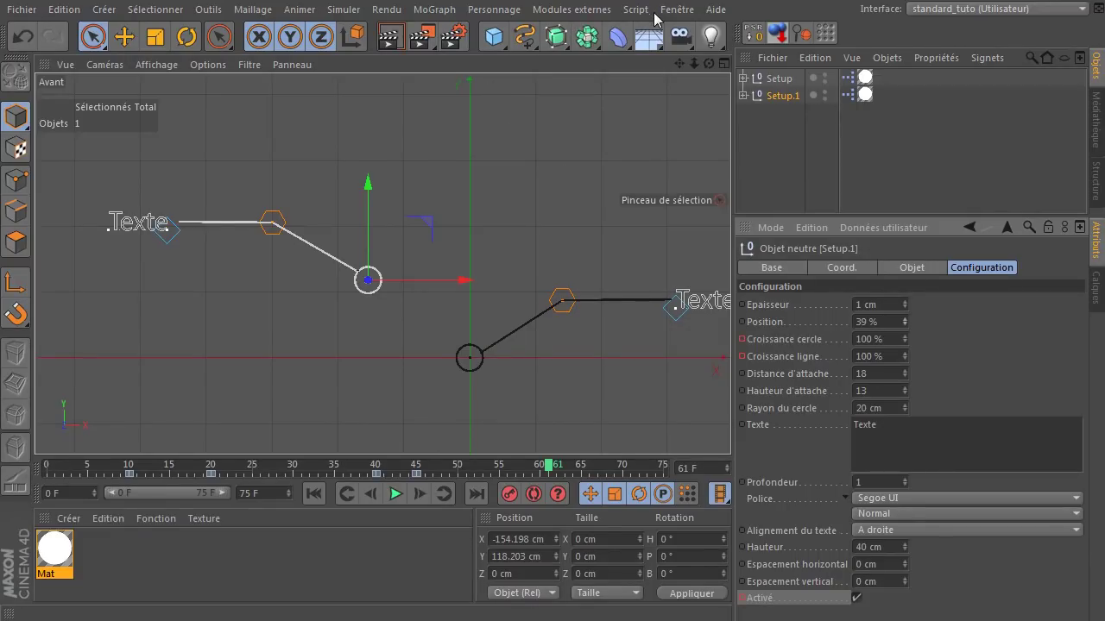
Step: In the timeline, shift all of Setup.1's keyframes so they span frames 28 to 63, and close the timeline
click(678, 9)
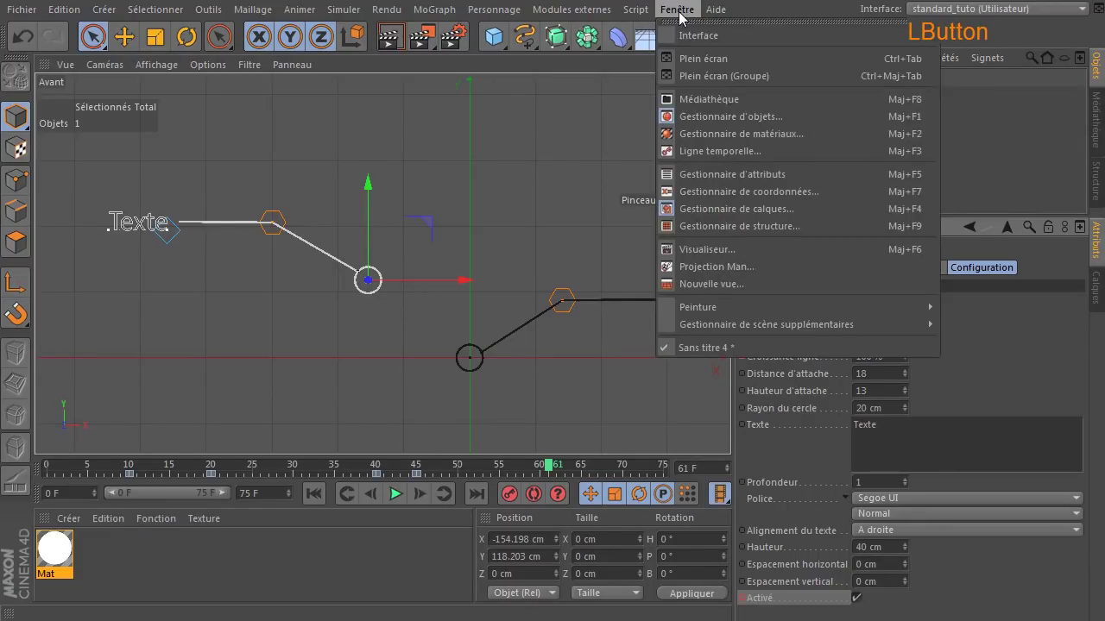
click(710, 152)
drag(277, 282, 619, 238)
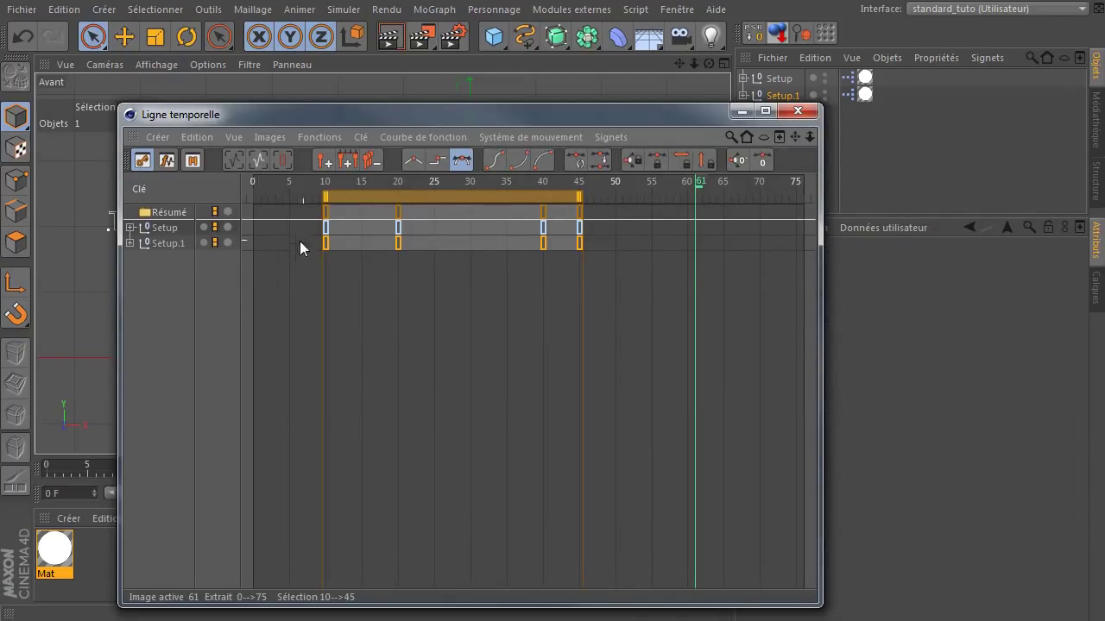
drag(403, 195, 537, 204)
click(379, 328)
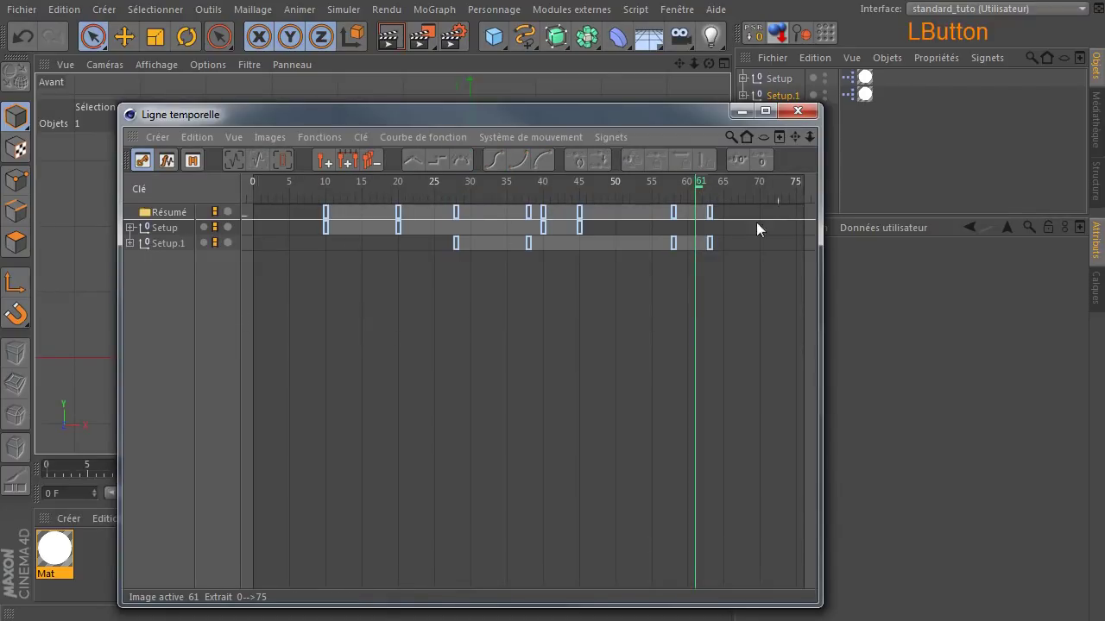
click(802, 113)
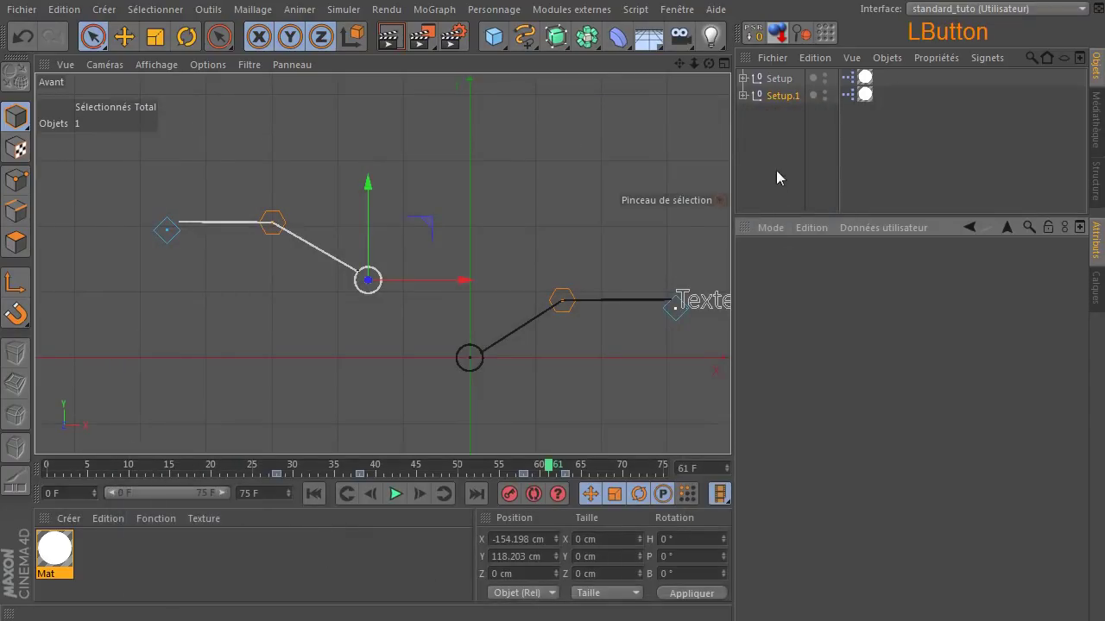
Step: Switch to the Perspective view and play the animation of both callouts from the first frame
middle_click(563, 246)
middle_click(278, 181)
drag(696, 64, 712, 67)
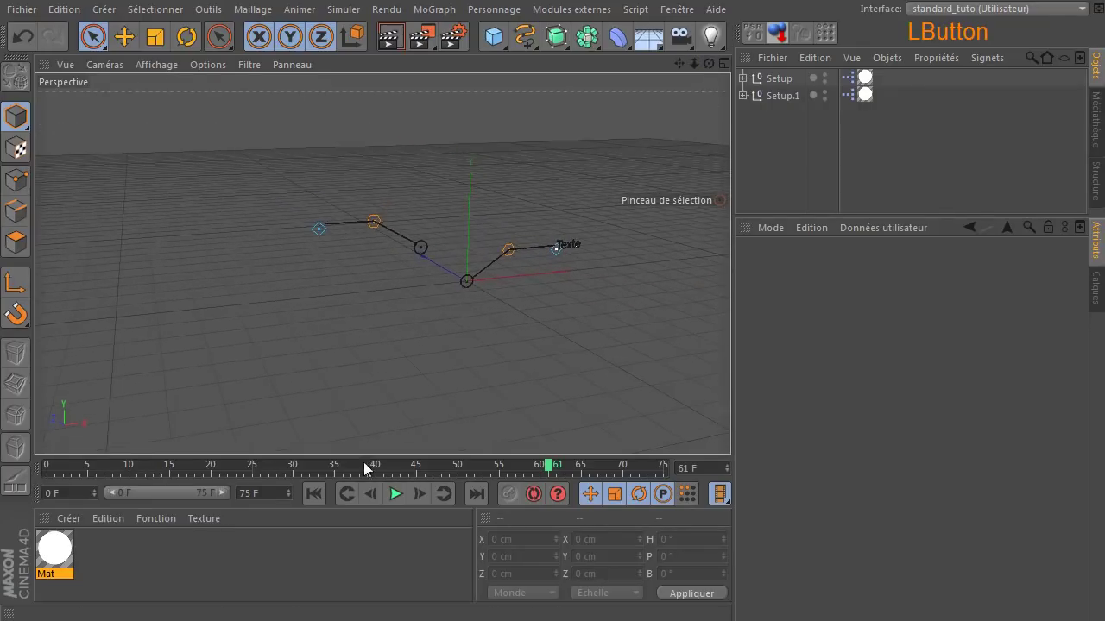
click(313, 493)
click(393, 495)
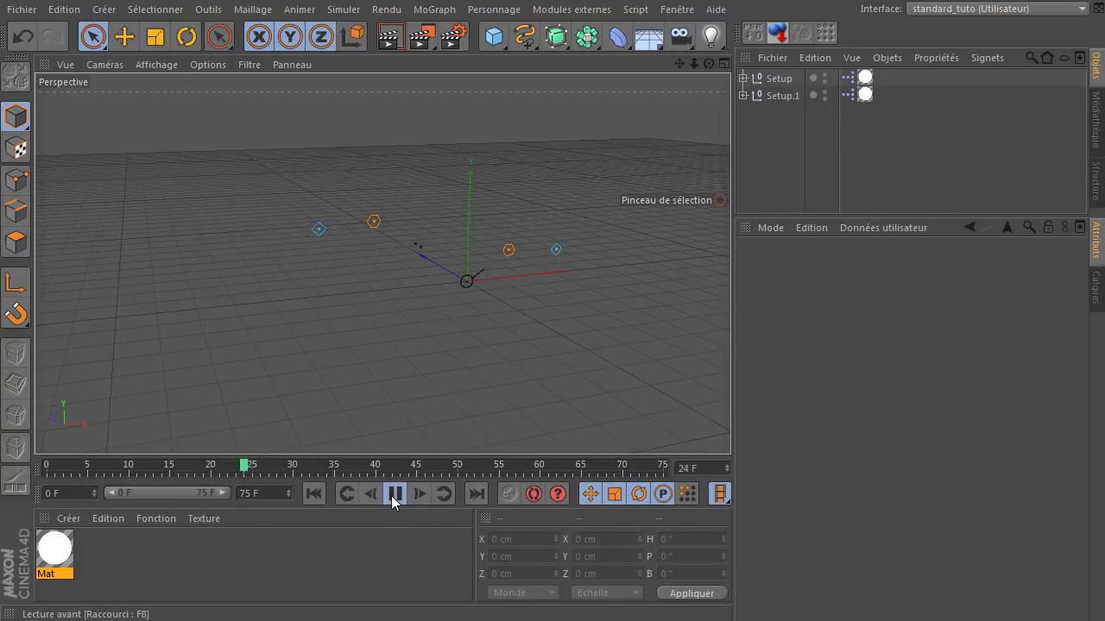
Step: Stop the playback of both callouts at frame 71 and render the Perspective view
scroll(399, 305, up, 2)
scroll(401, 299, up, 2)
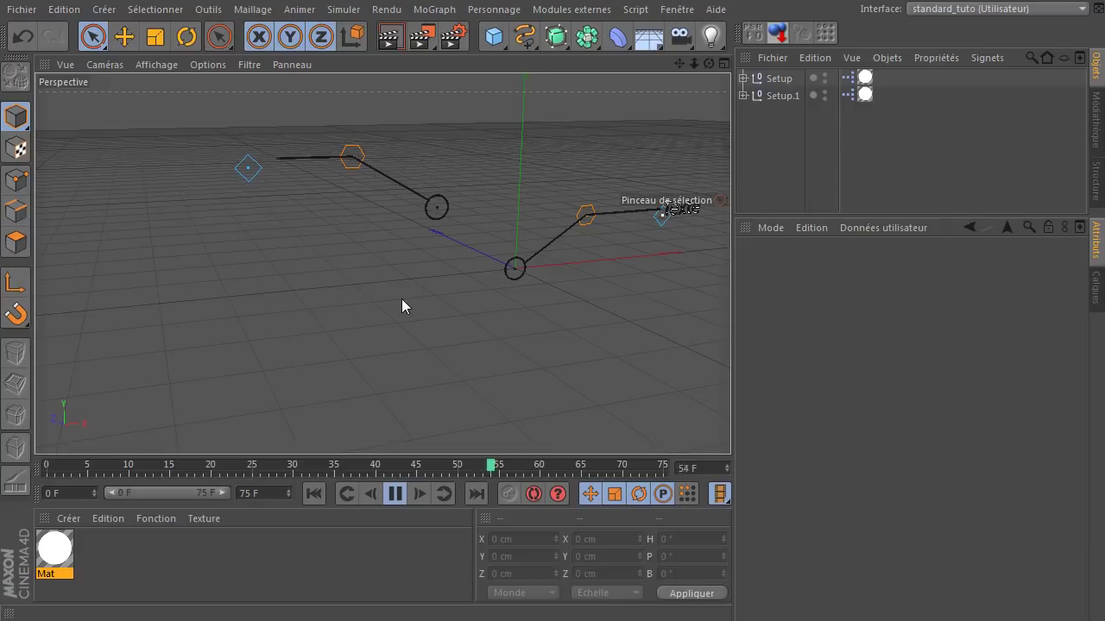
click(396, 506)
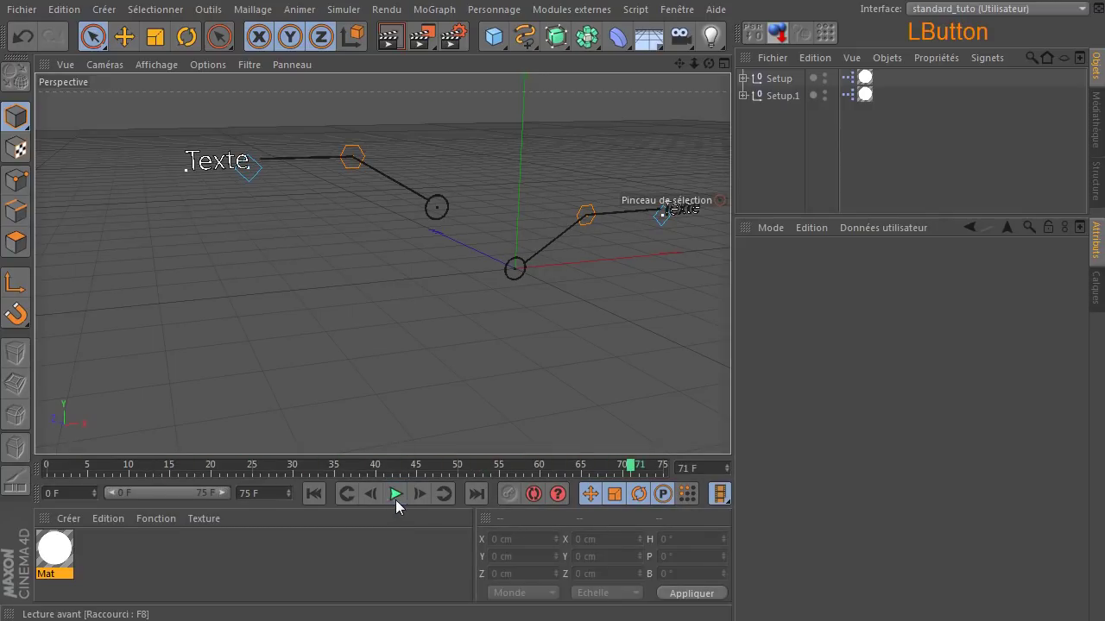
drag(679, 64, 678, 64)
click(407, 41)
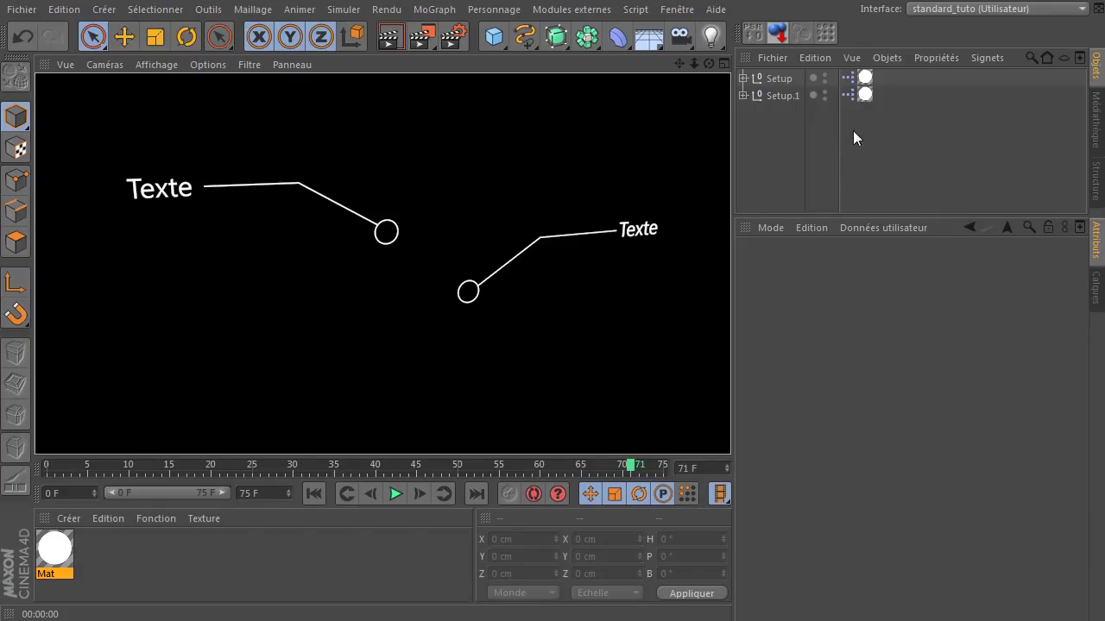
Step: Delete the Setup.1 callout, remove all of Setup's keyframes in the timeline, and close the timeline
click(789, 97)
key(Delete)
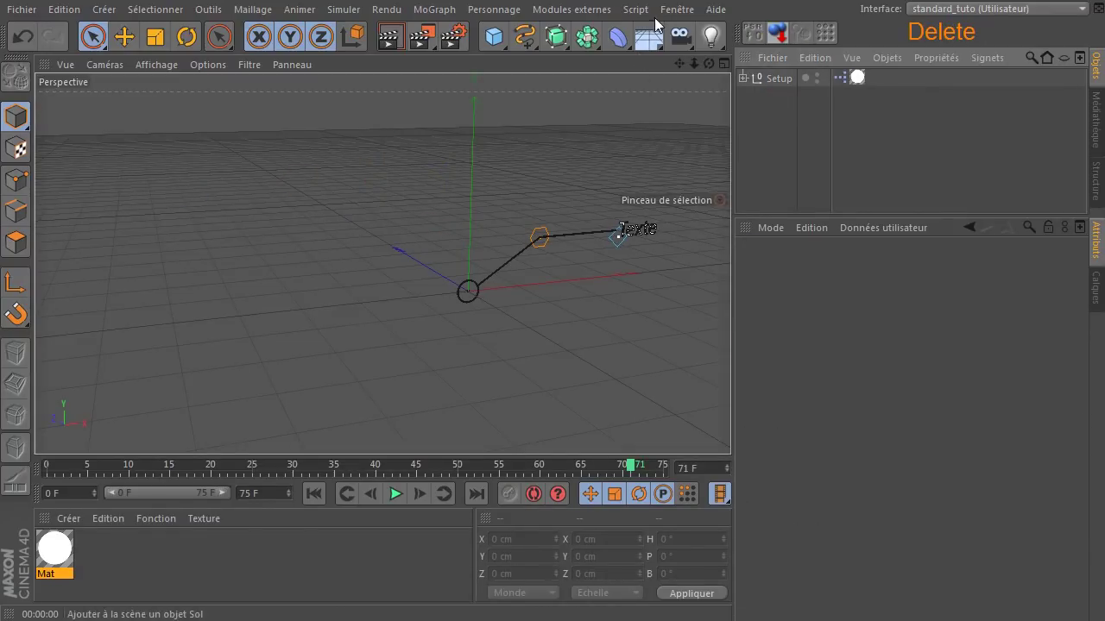
click(677, 10)
click(705, 150)
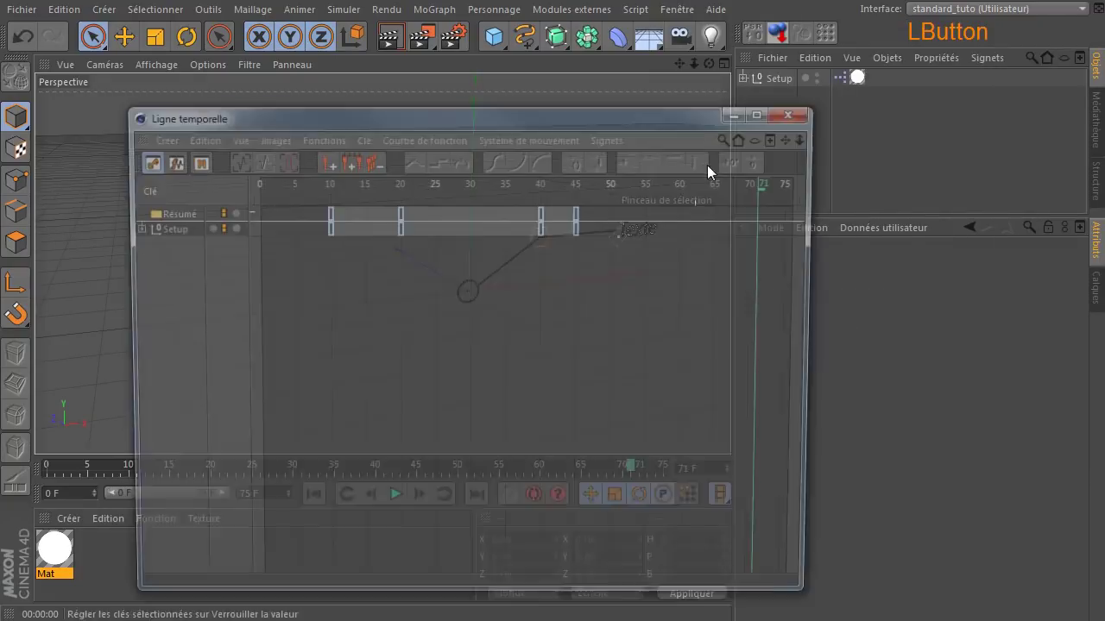
drag(297, 290, 612, 202)
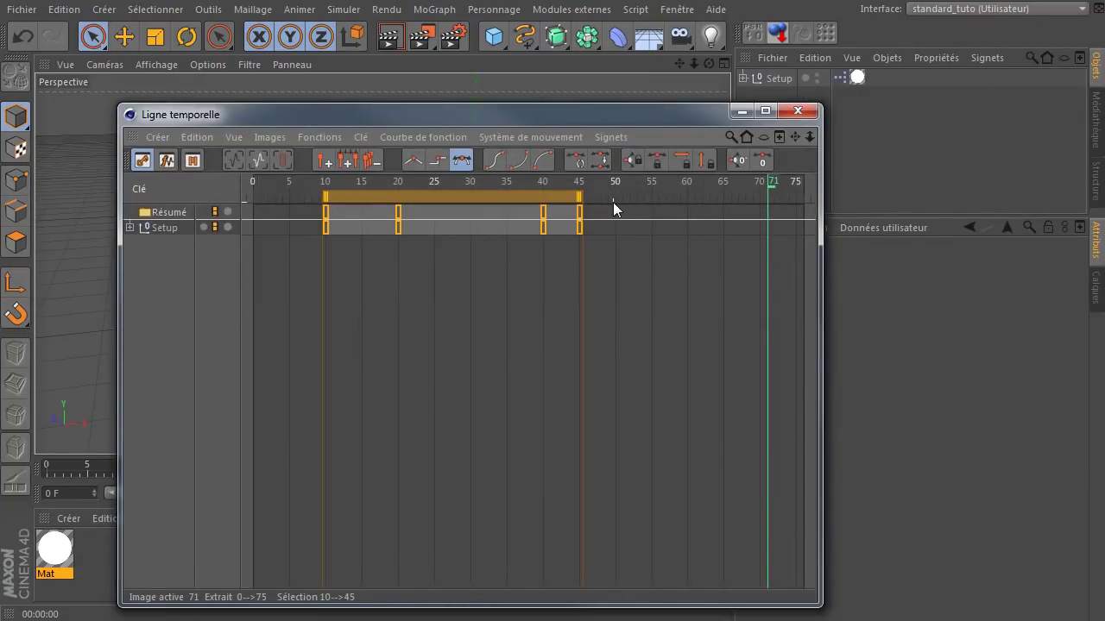
key(Delete)
click(798, 110)
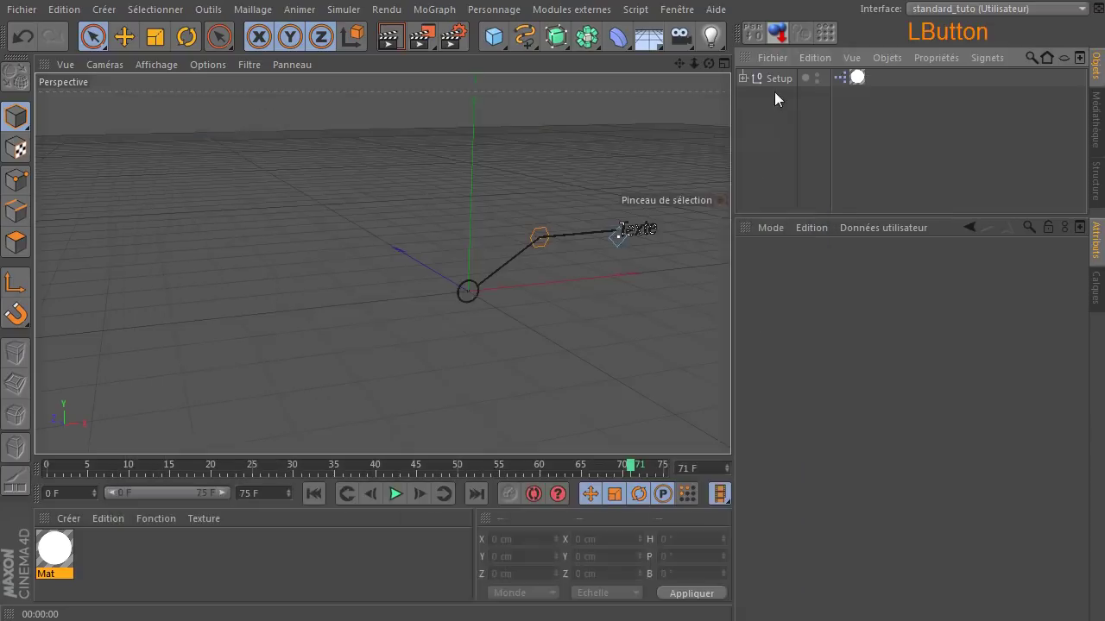
Step: Frame the remaining callout in the Perspective view and expand Setup's hierarchy to show all its children
drag(680, 64, 587, 80)
drag(707, 63, 615, 47)
drag(382, 263, 688, 459)
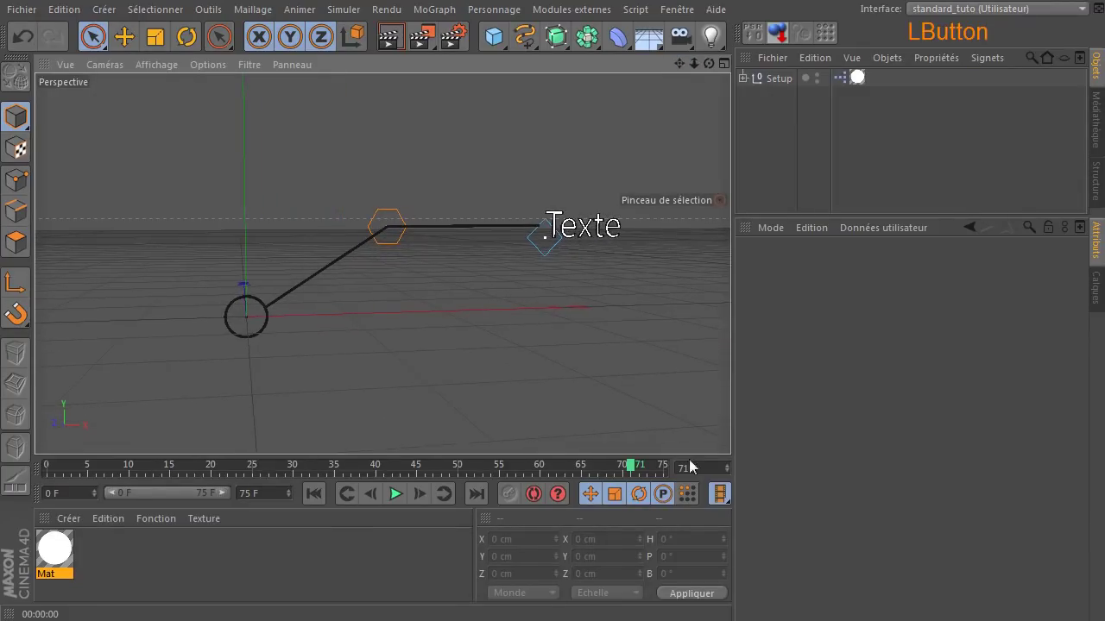
click(741, 156)
click(742, 78)
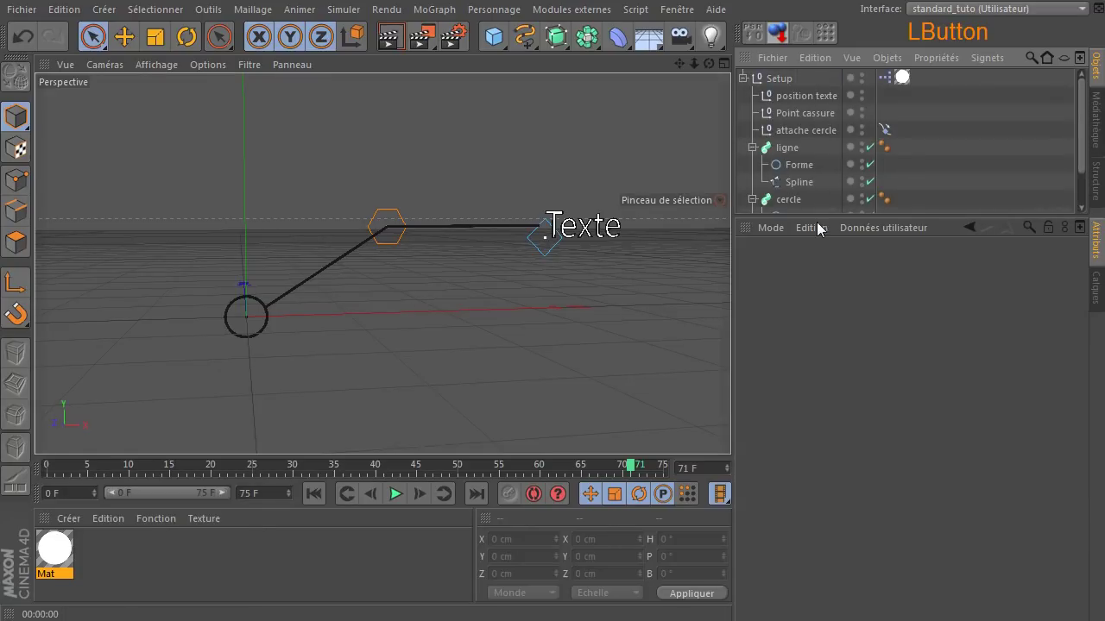
drag(816, 222, 846, 332)
Step: Add a MoGraph Simple effector to Setup's Mo Texte object
click(809, 252)
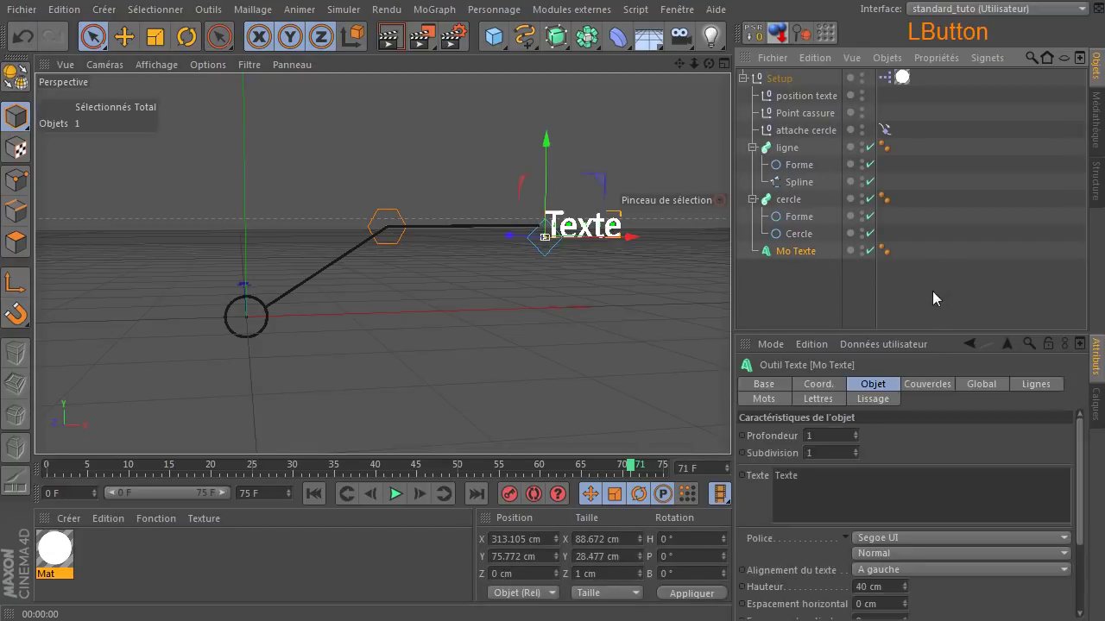
click(434, 9)
mouse_move(483, 35)
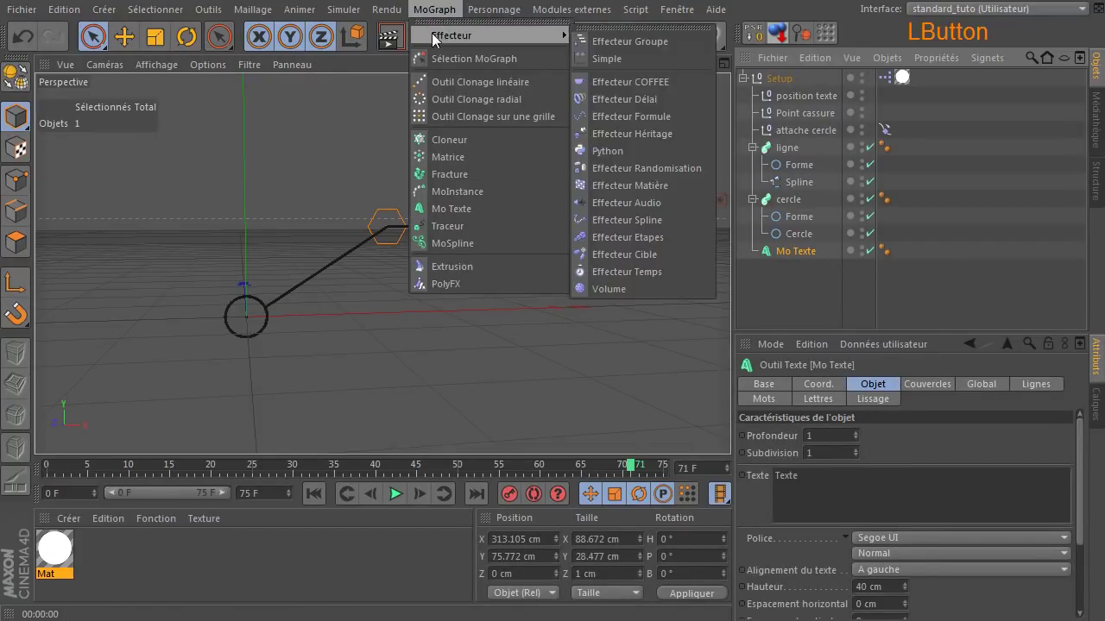
click(607, 58)
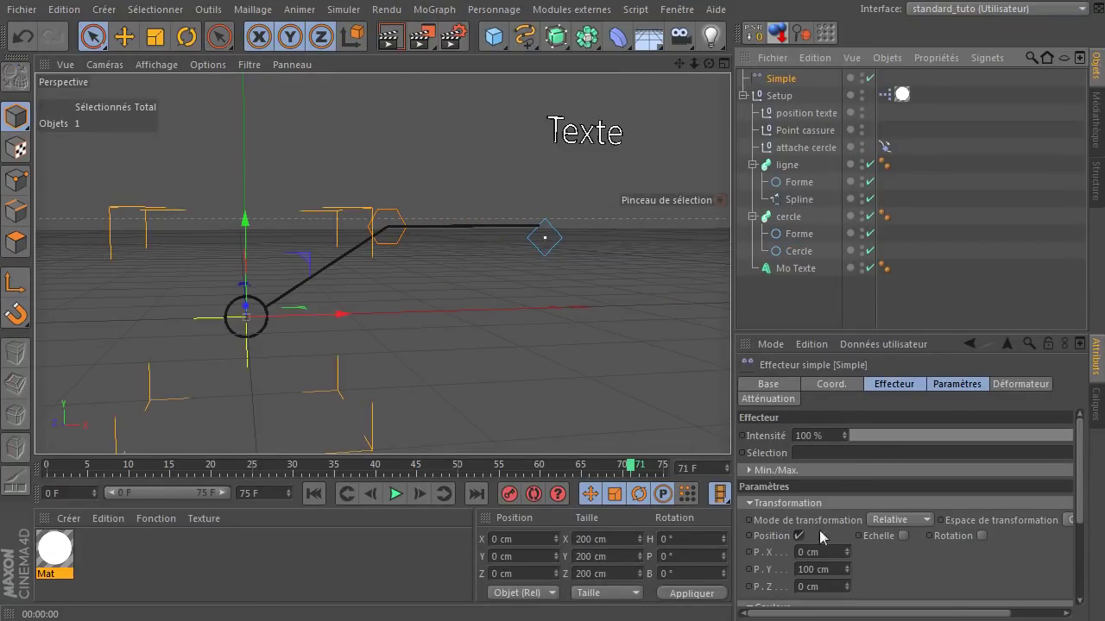
Step: Nest the Simple effector under Mo Texte with its PSR reset, and turn off its Position transformation
drag(779, 79, 812, 271)
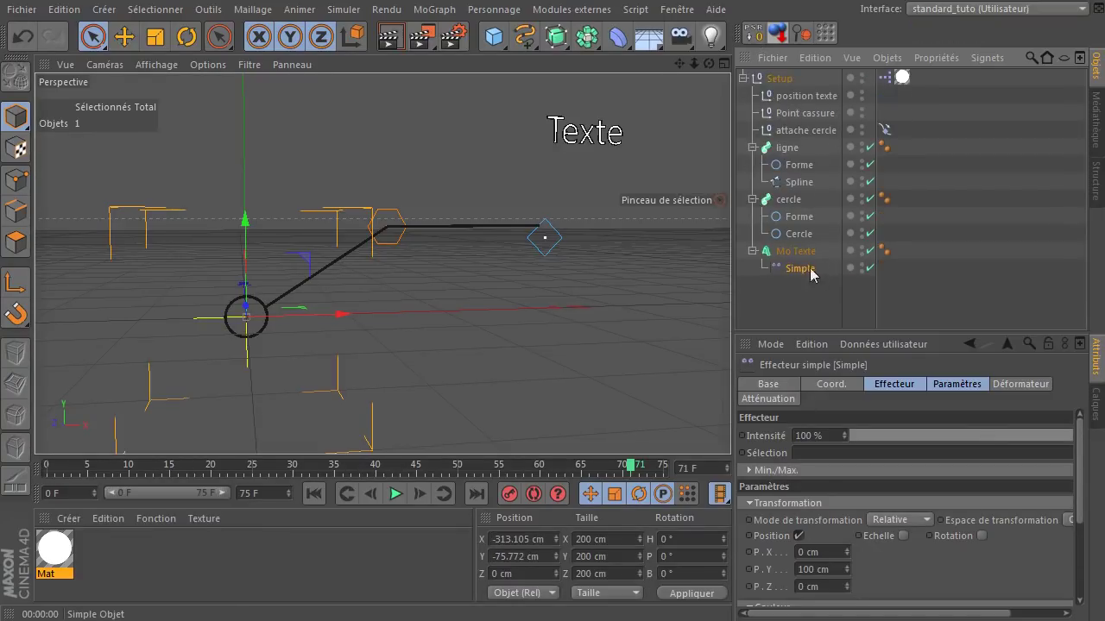
click(754, 31)
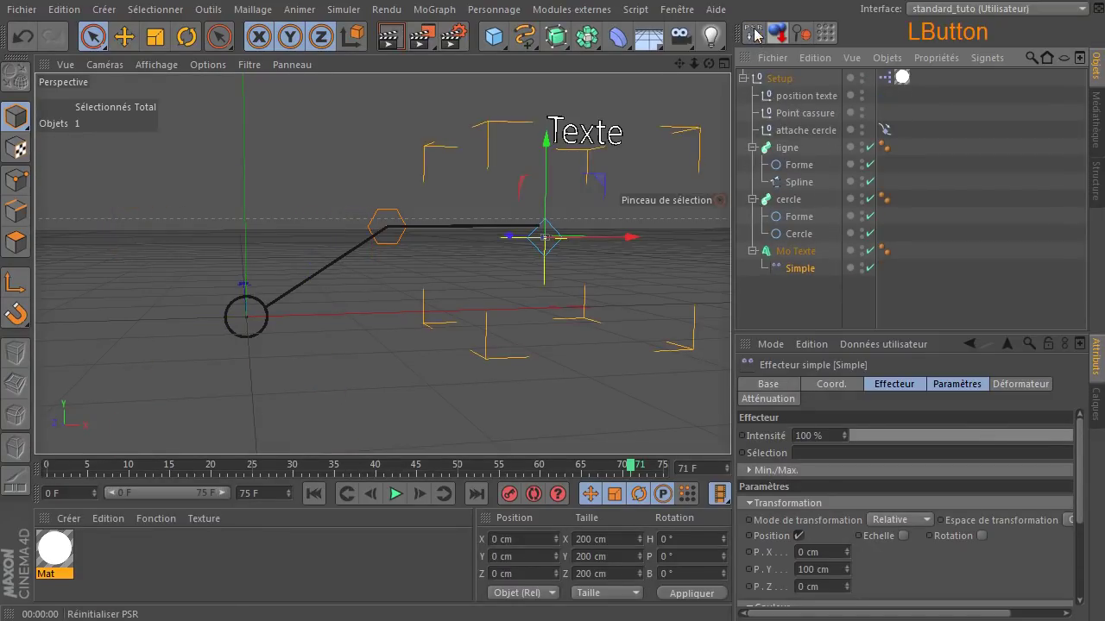
click(798, 536)
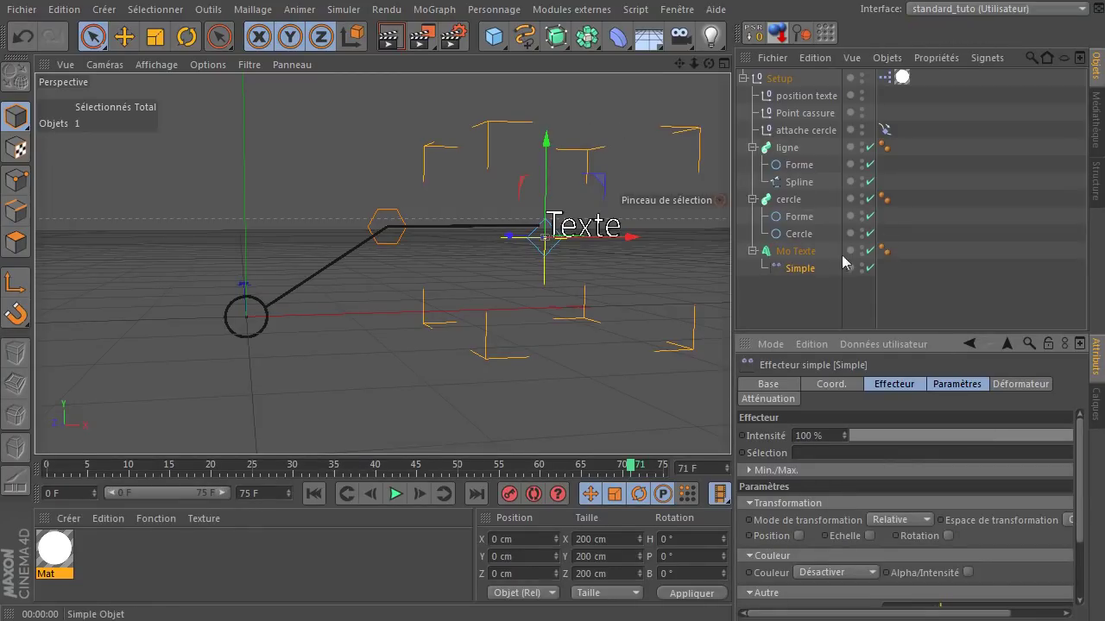
Step: Set the Simple effector's falloff shape to Linéaire and rotate the effector to a heading of 90°
click(768, 399)
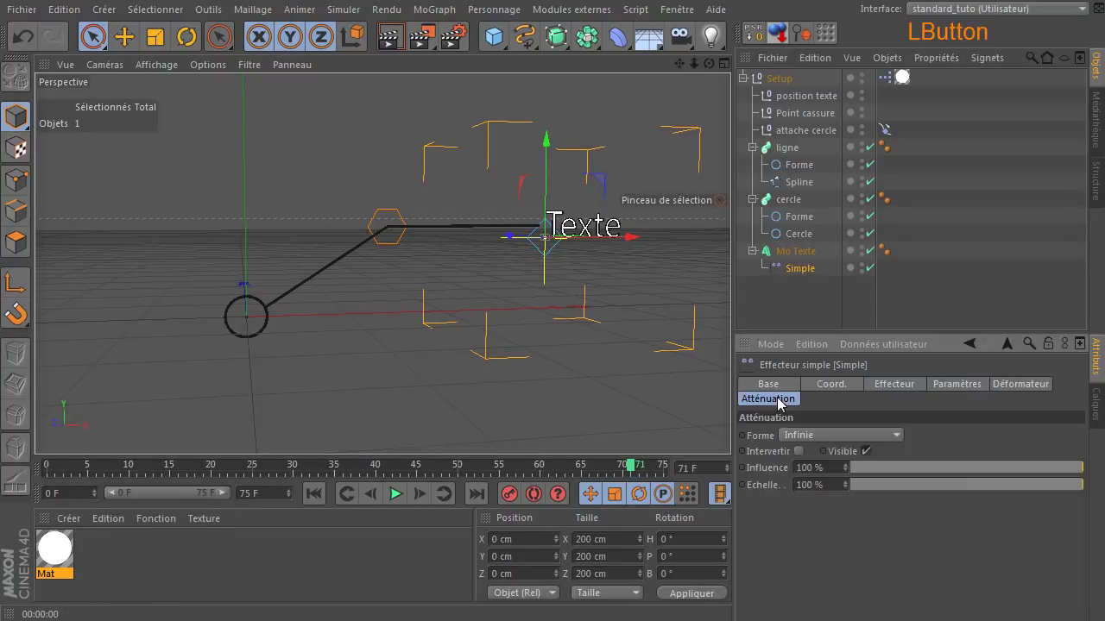
click(840, 437)
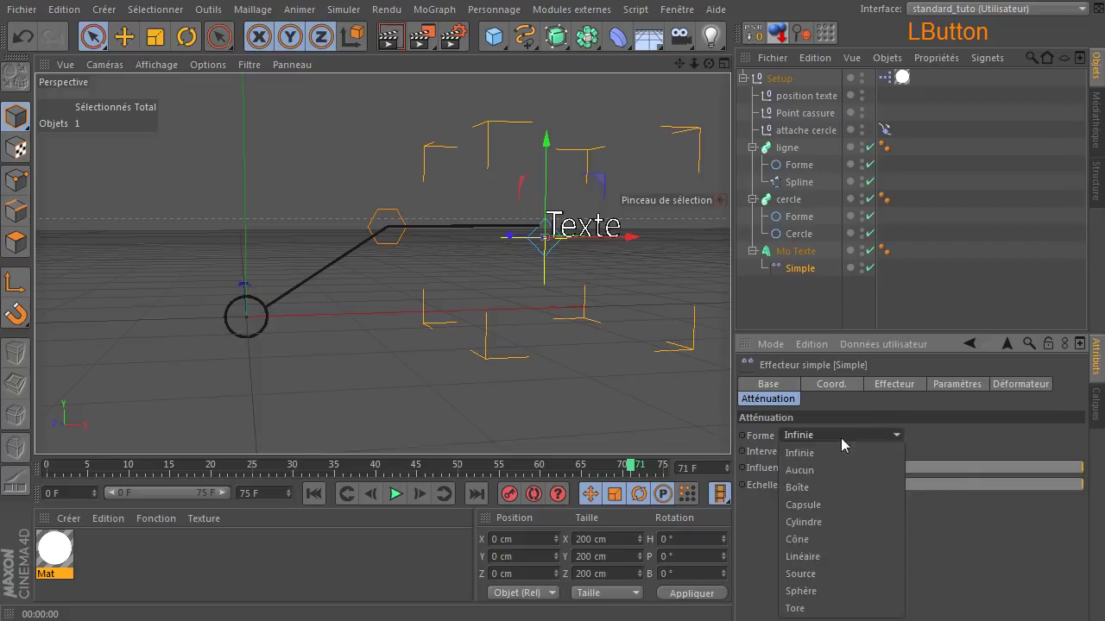
click(809, 556)
click(186, 37)
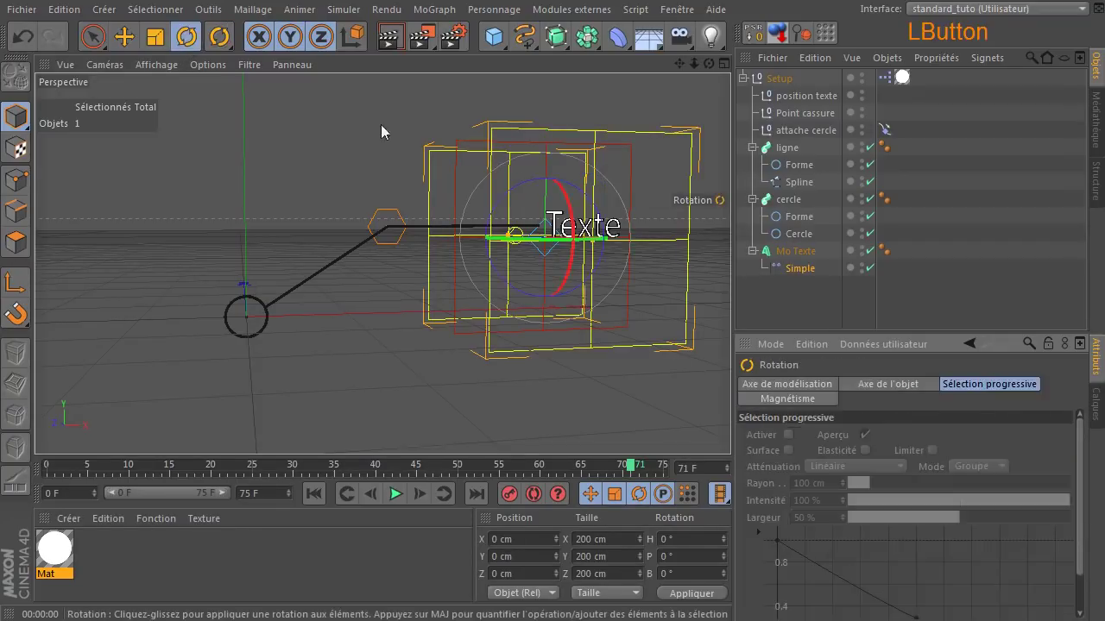
drag(492, 248, 693, 209)
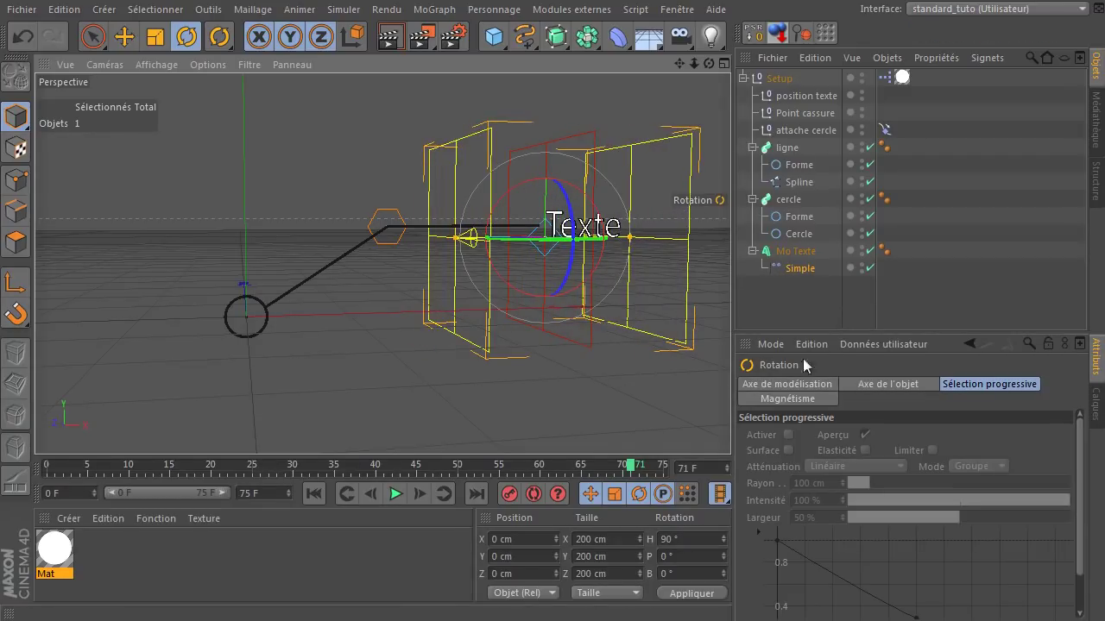
Step: Enable the Simple effector's Rotation transformation with R.P at 90°
click(811, 267)
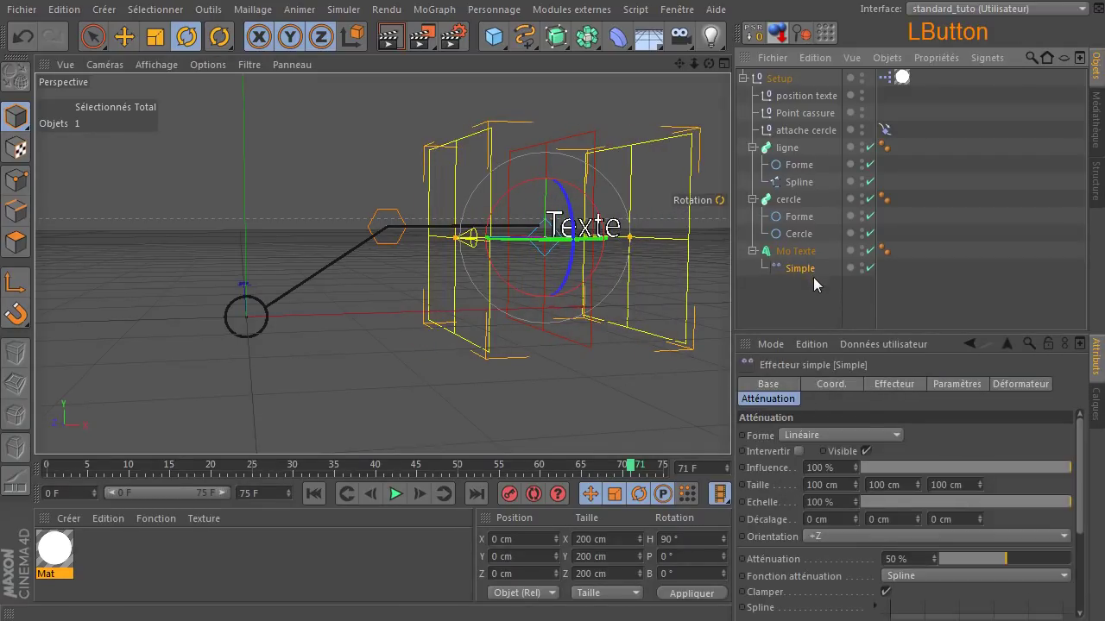
click(898, 383)
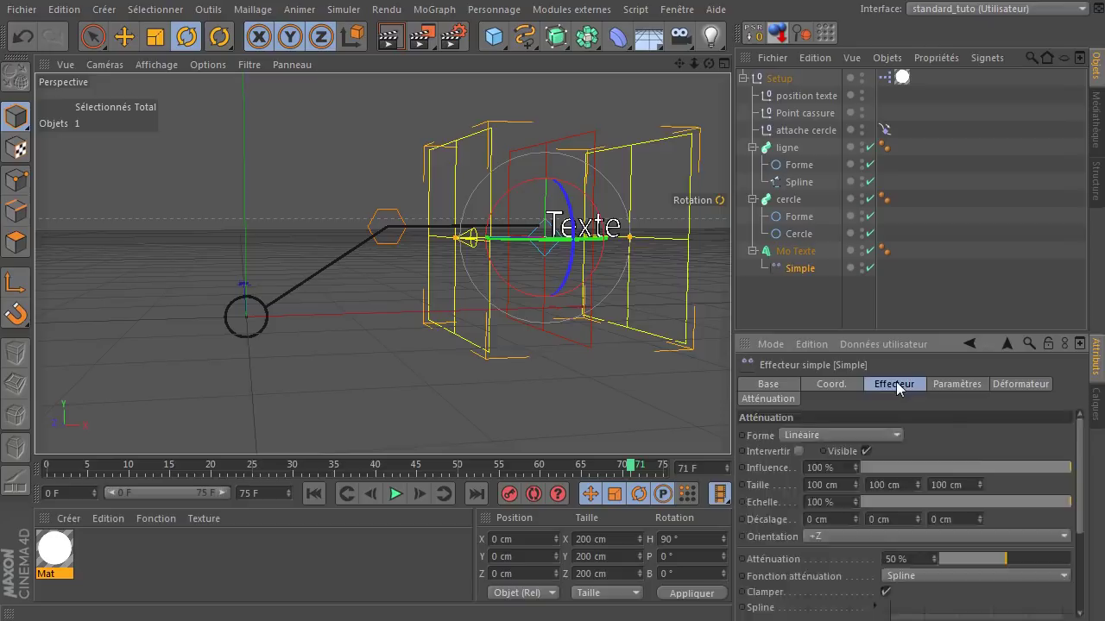
click(969, 384)
click(947, 466)
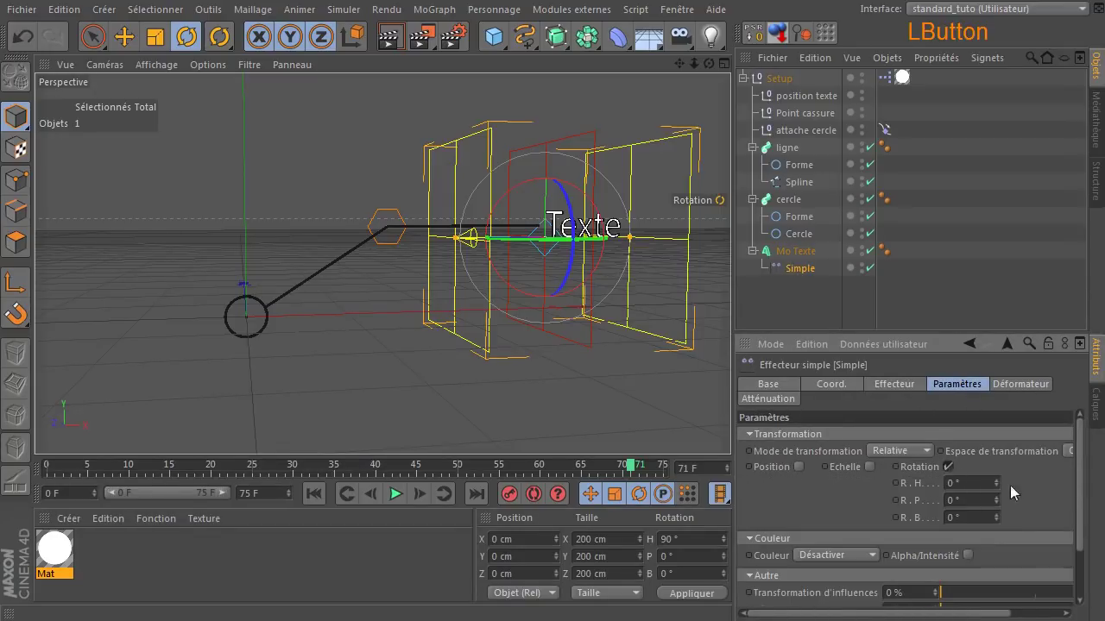
text(90)
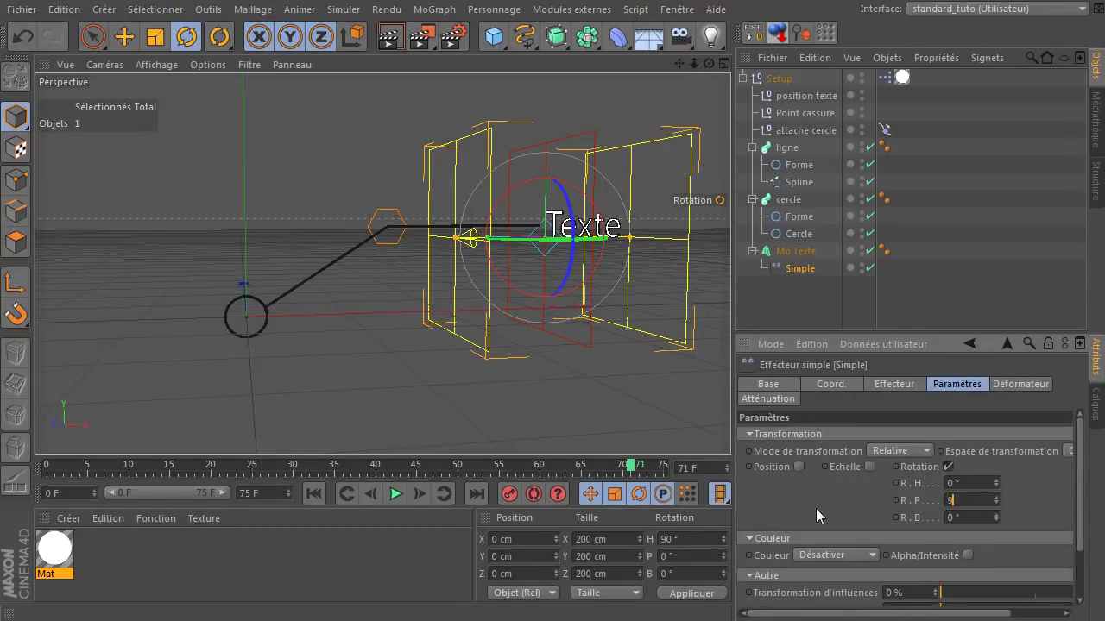
Step: Enable the Simple effector's Echelle with a uniform scale of -1, and its Position with P.Y at -50 cm
click(869, 466)
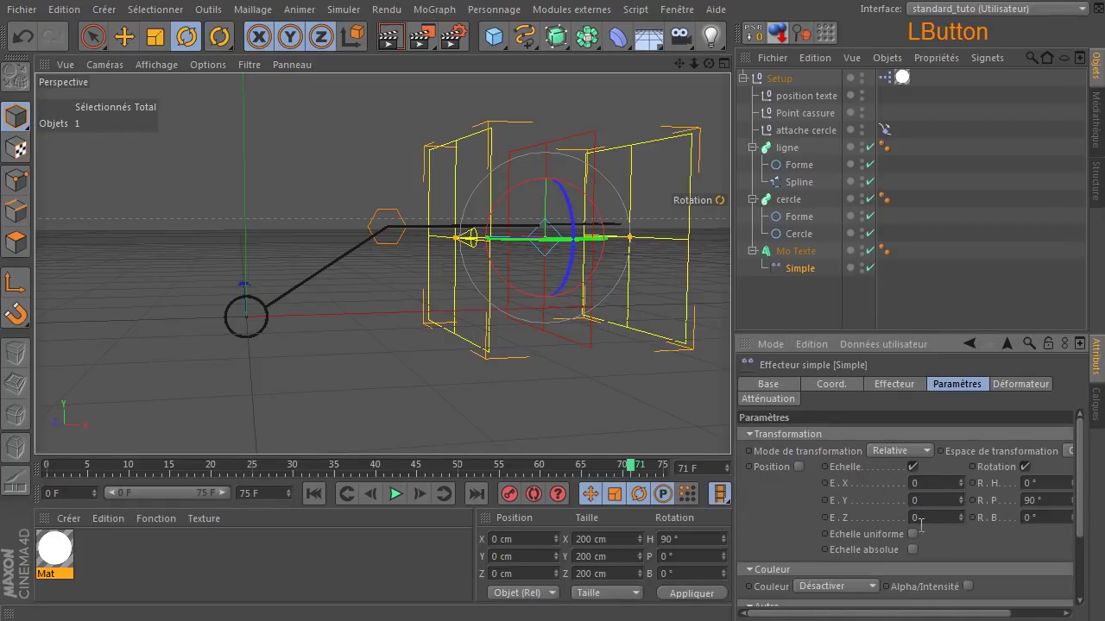
text(-1)
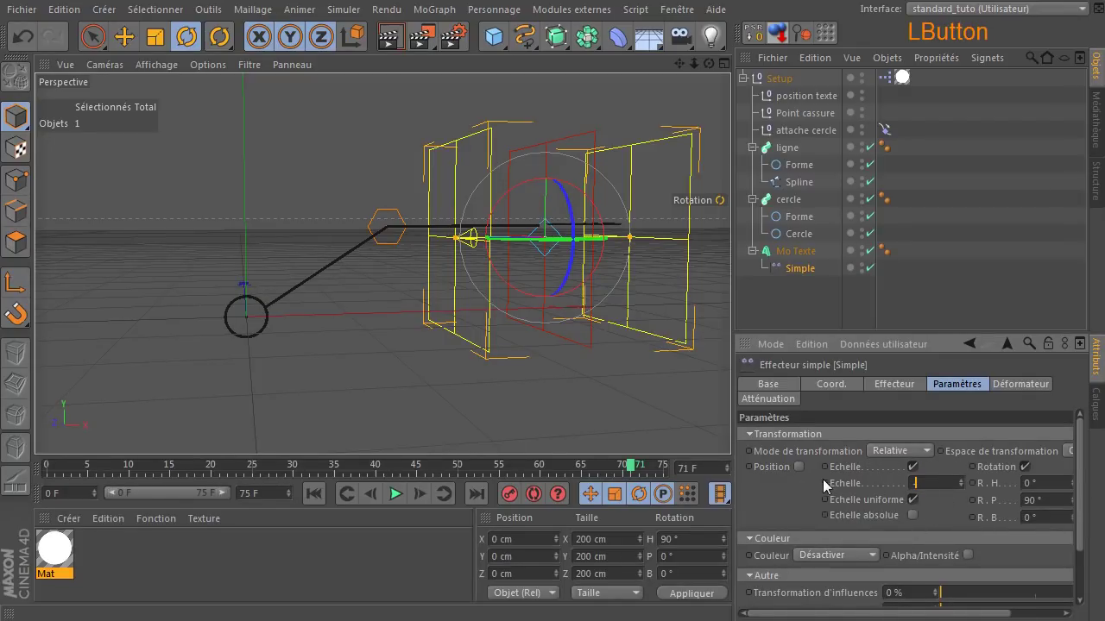
click(799, 473)
click(798, 467)
click(813, 500)
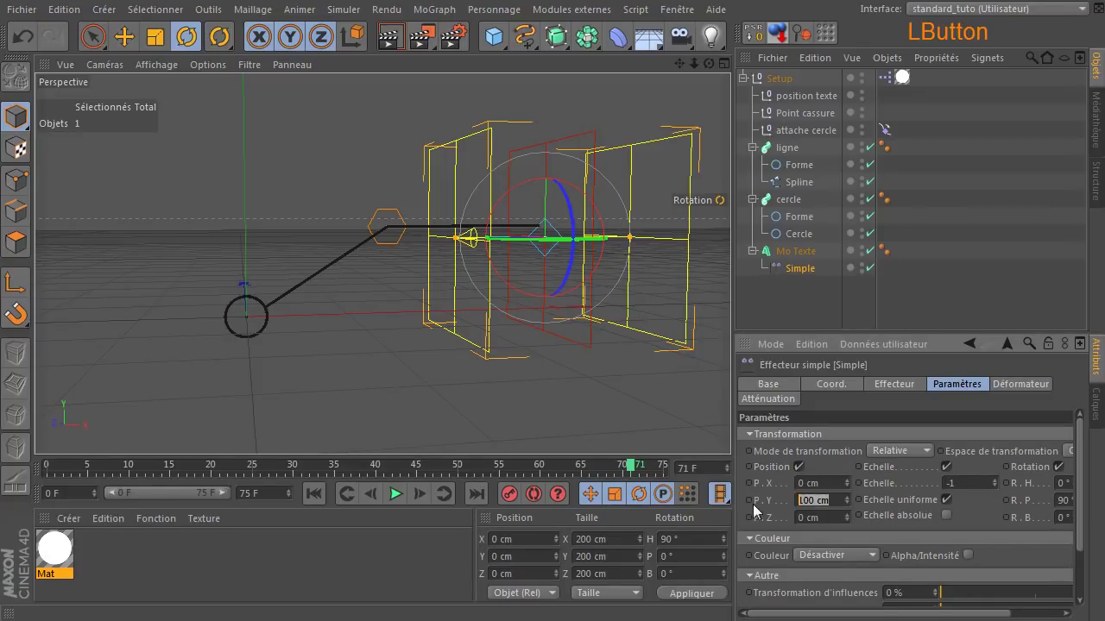
key(BackSpace)
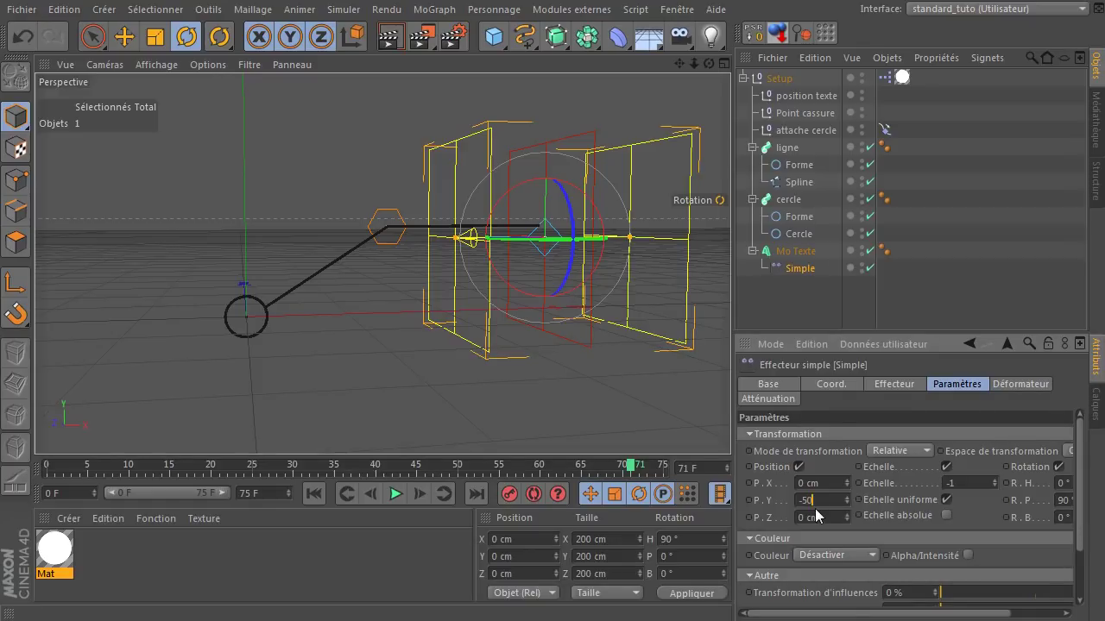
click(813, 306)
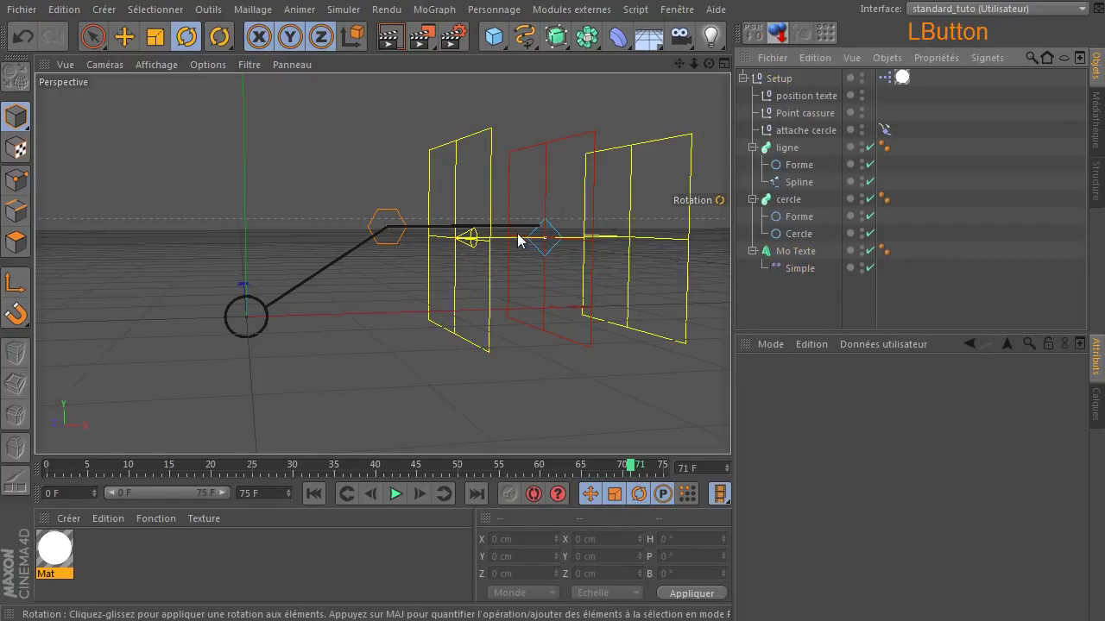
Step: Move the Simple effector along the text to preview the letter animation, and delete the effector
click(795, 269)
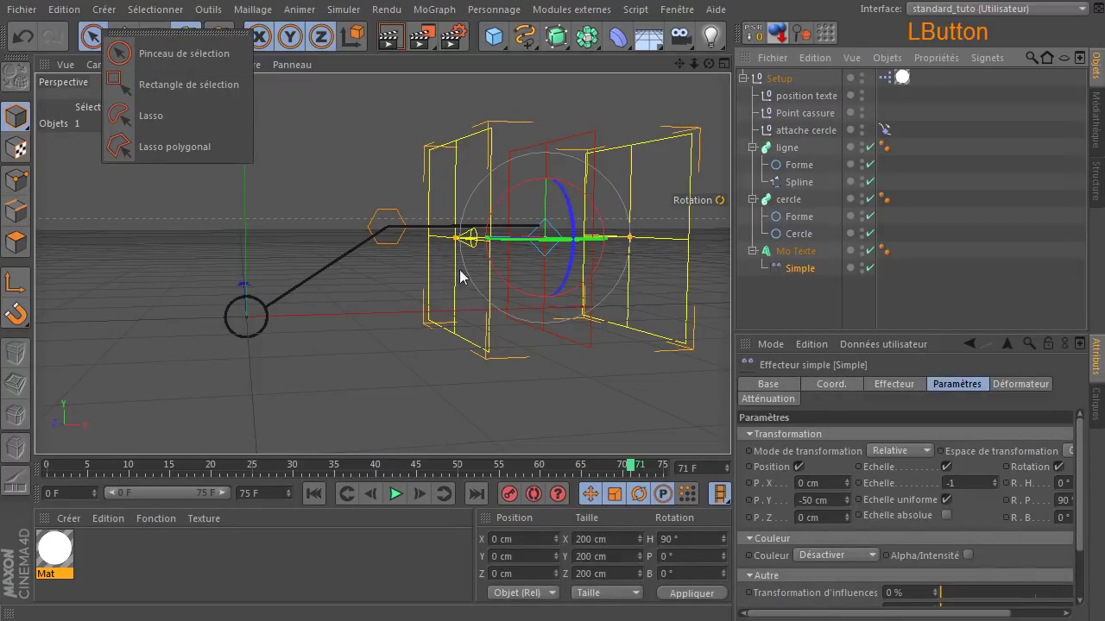
click(163, 54)
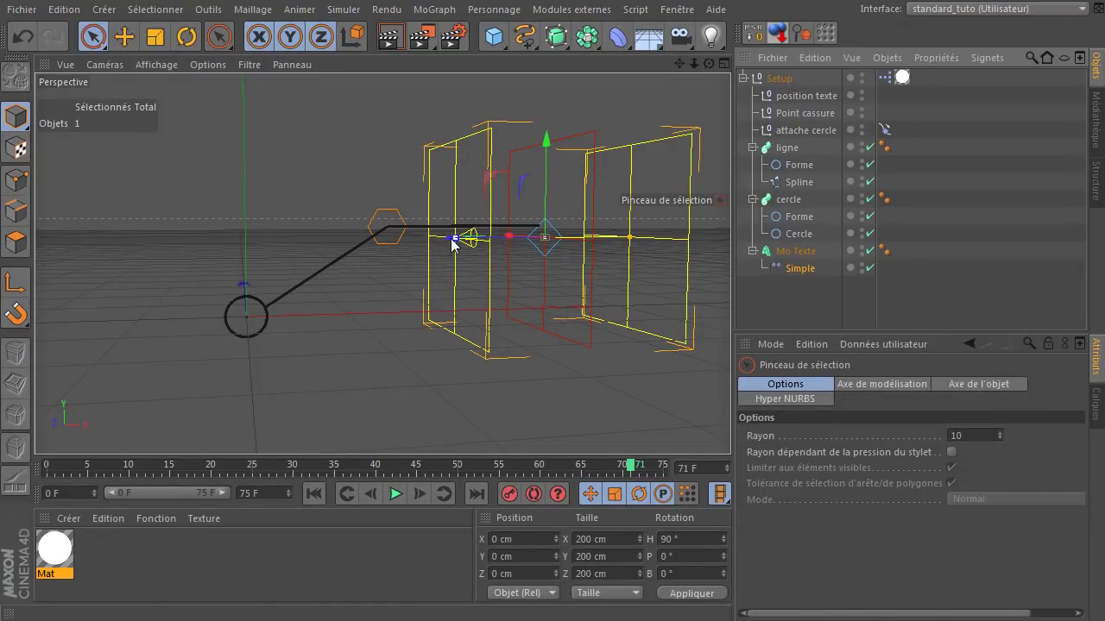
drag(451, 243, 535, 208)
click(795, 269)
key(Delete)
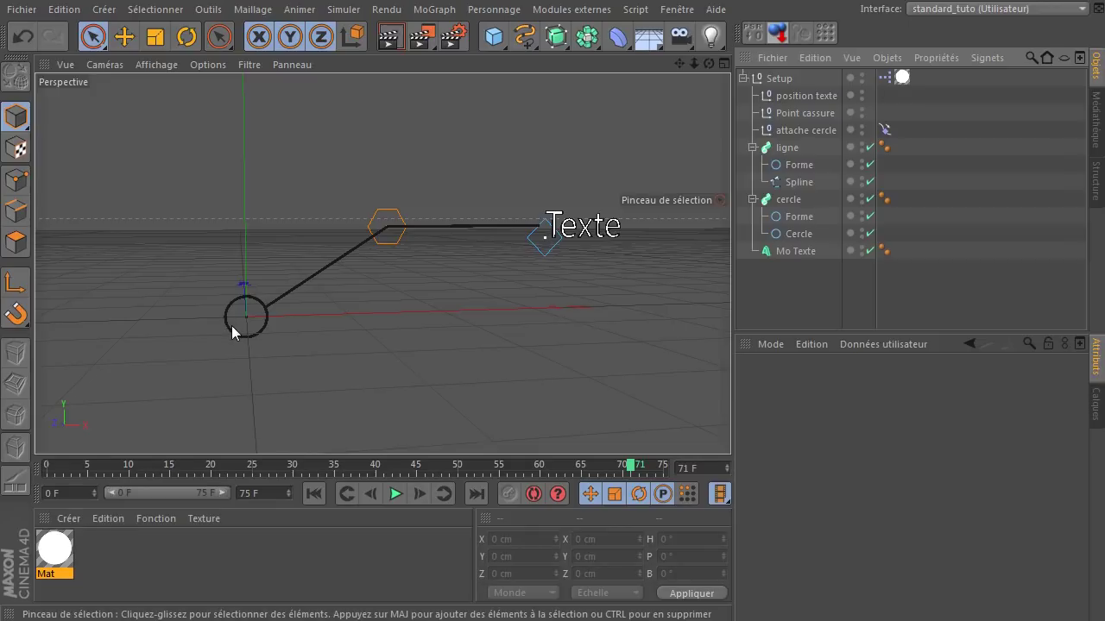
click(521, 39)
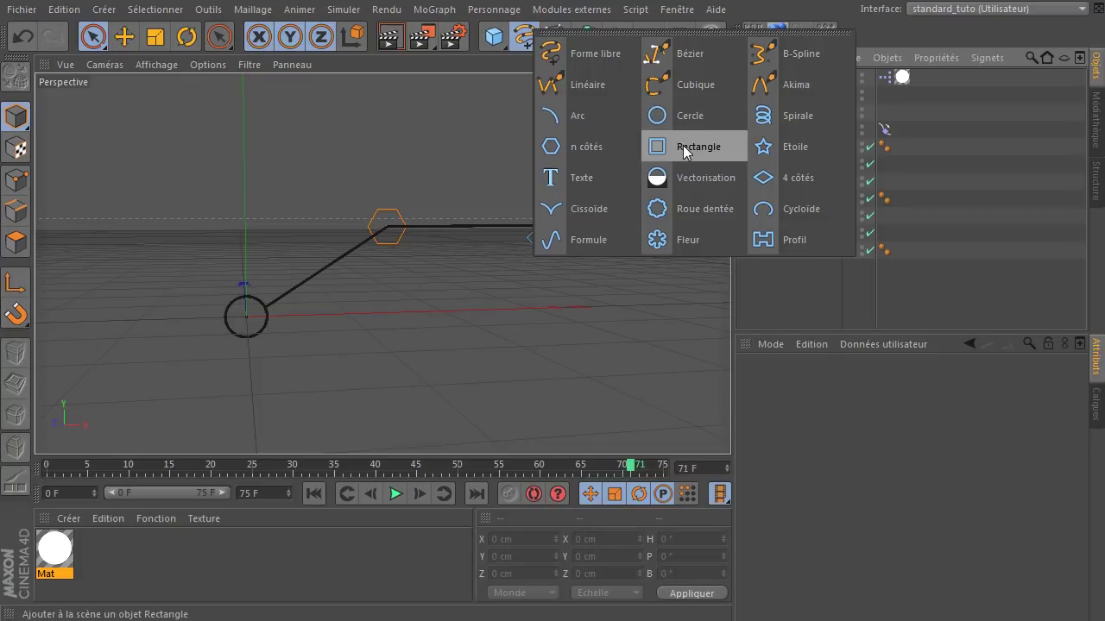
click(782, 288)
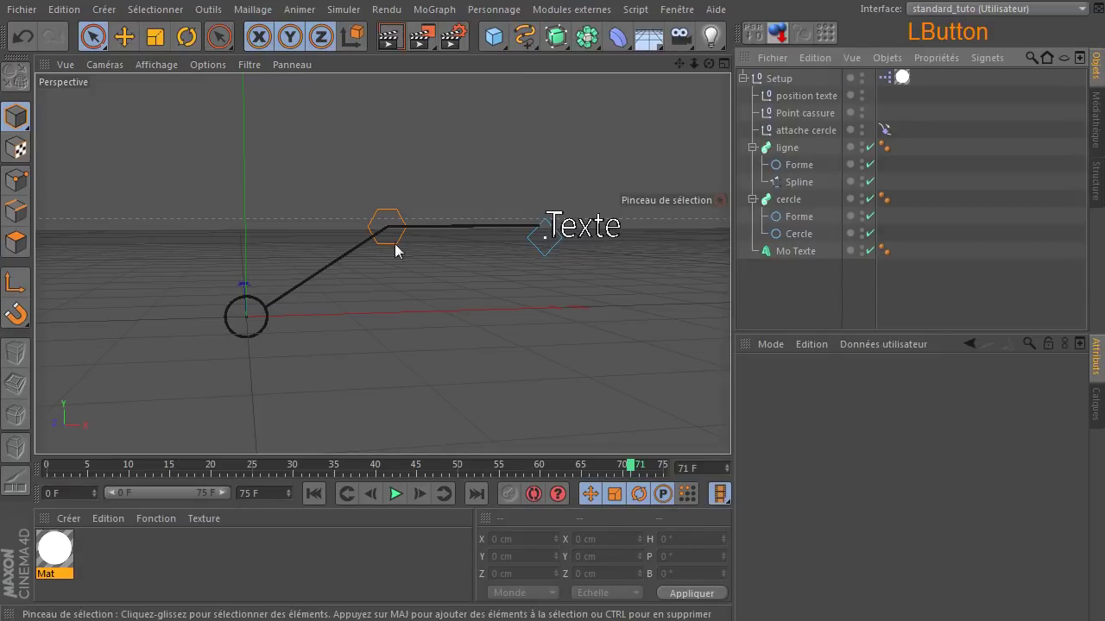
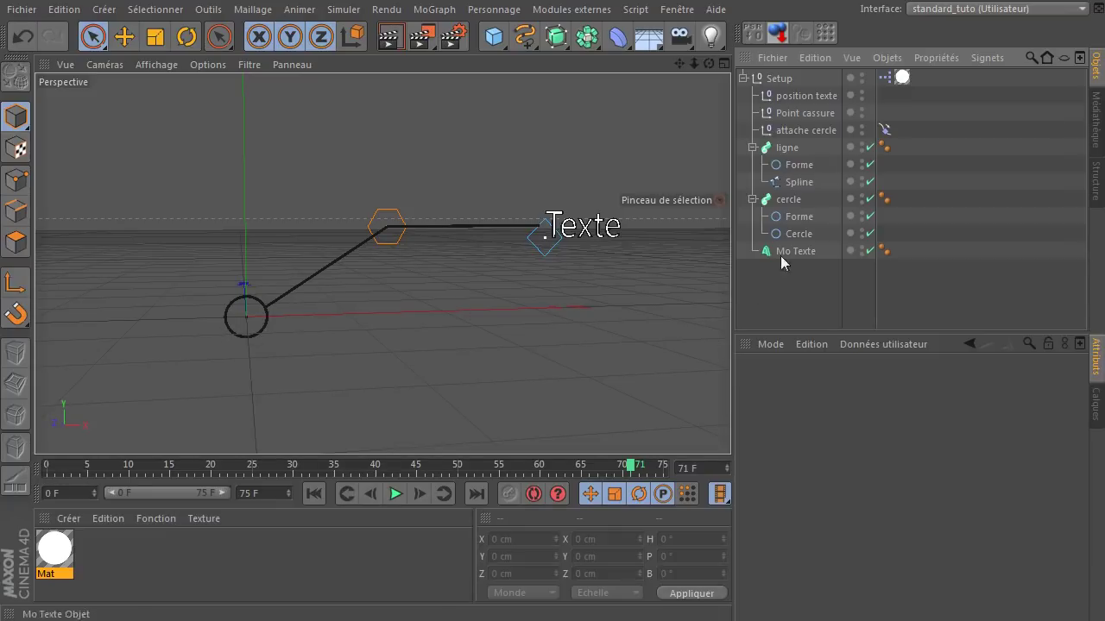
Step: Select the Setup null to show its Configuration user data
click(779, 79)
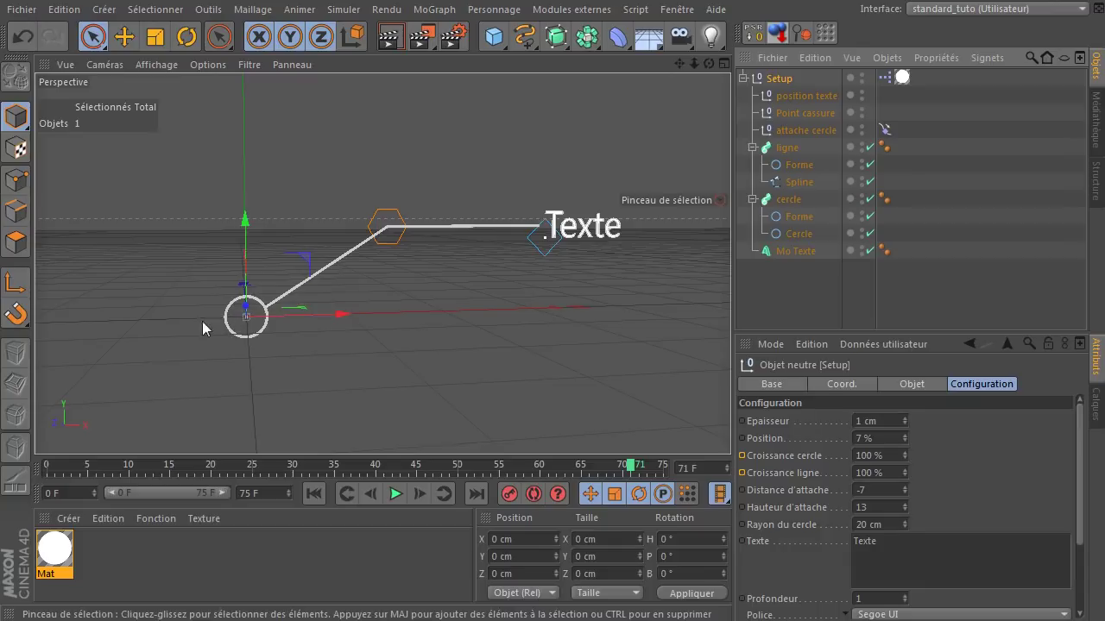
Step: Test-render the callout with Croissance cercle at 0 %, and again with Croissance cercle at 100 % and Croissance ligne at 0 %
drag(904, 454, 904, 522)
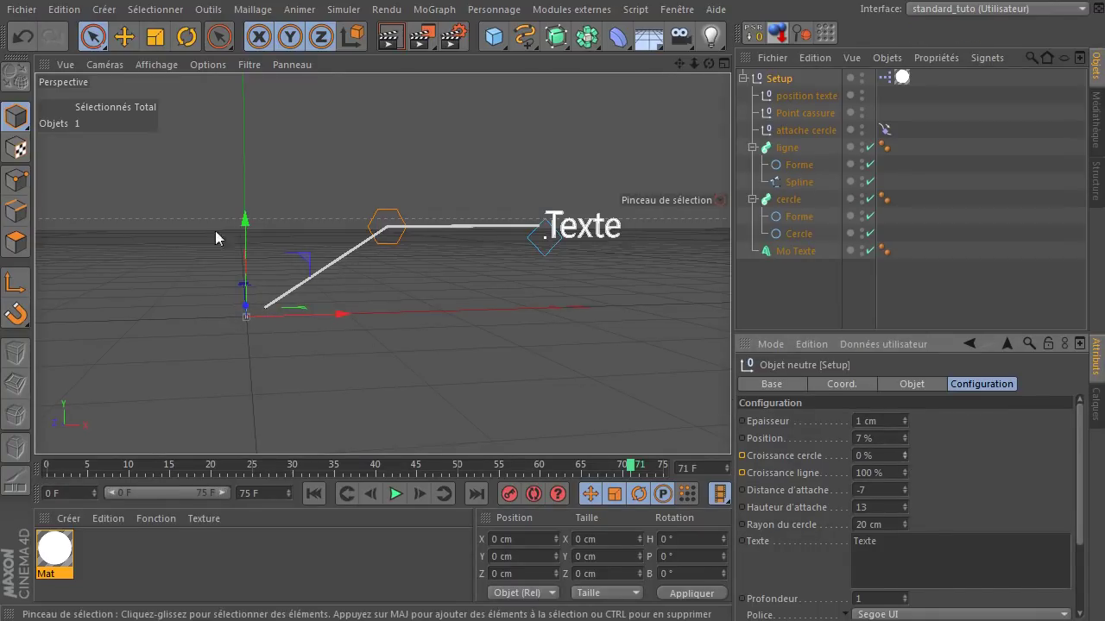
click(389, 36)
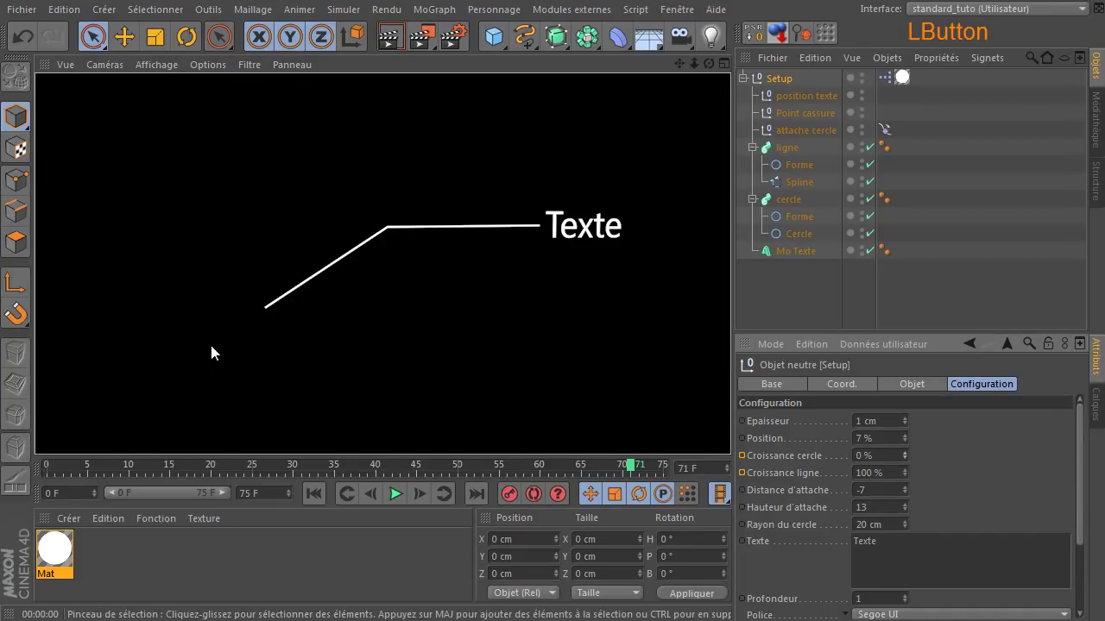
drag(904, 456, 905, 509)
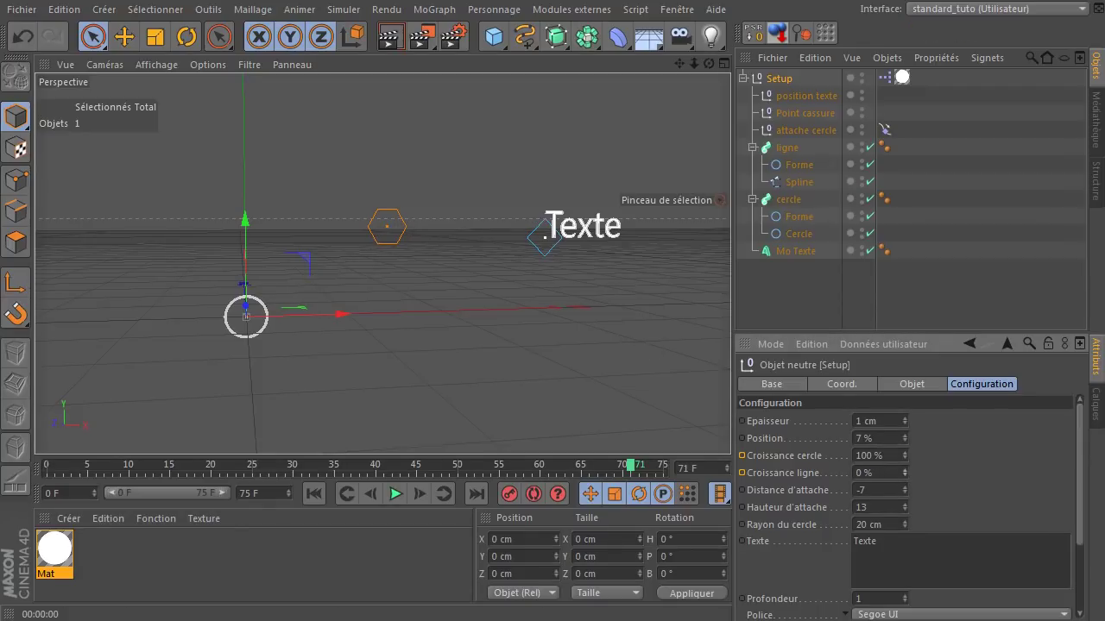
click(389, 36)
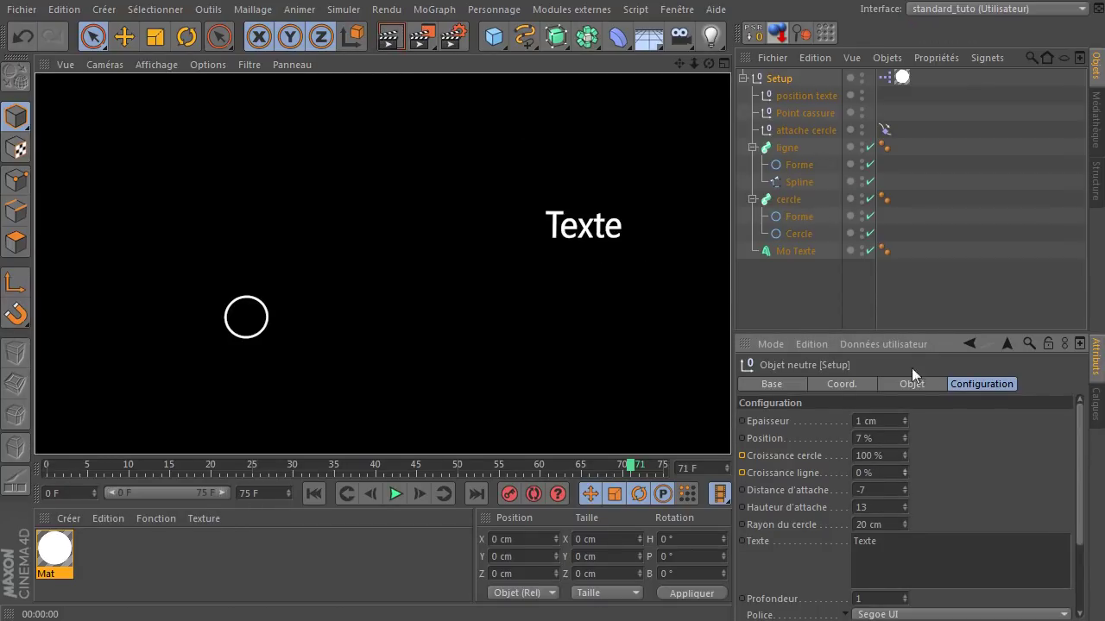
Step: Set Croissance ligne back to 100 % on the Setup null and deselect all objects
drag(903, 471, 904, 509)
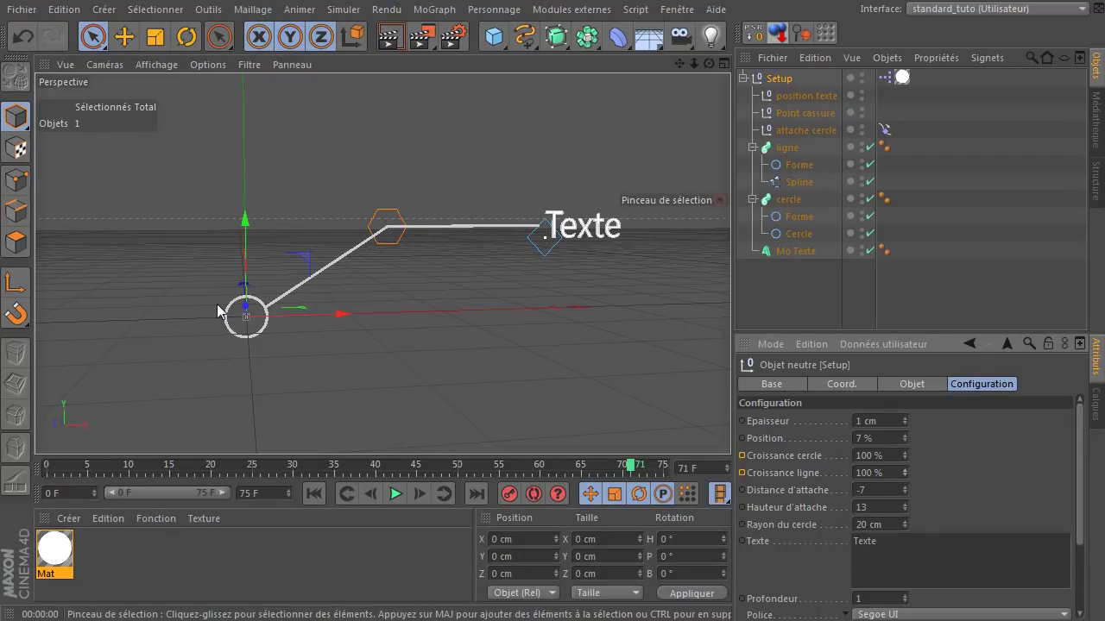
click(417, 351)
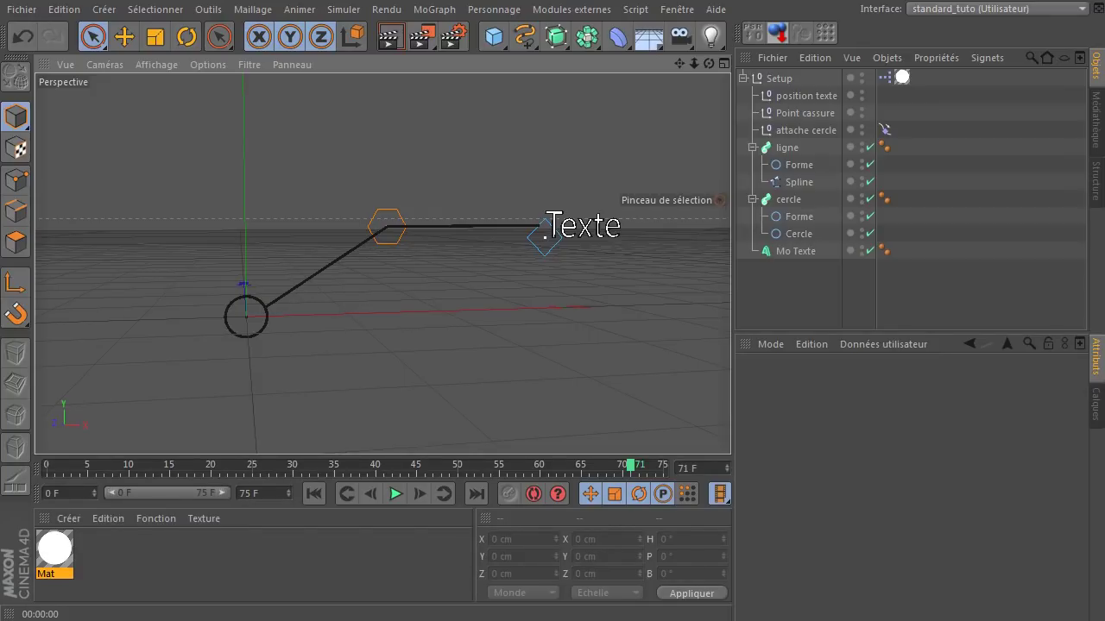
click(379, 259)
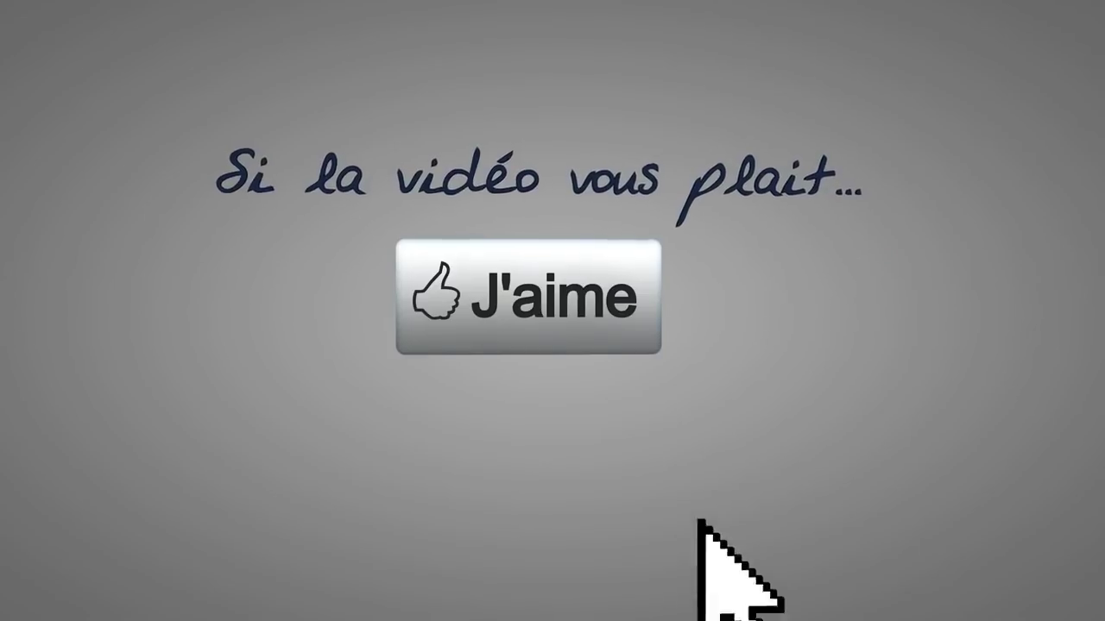